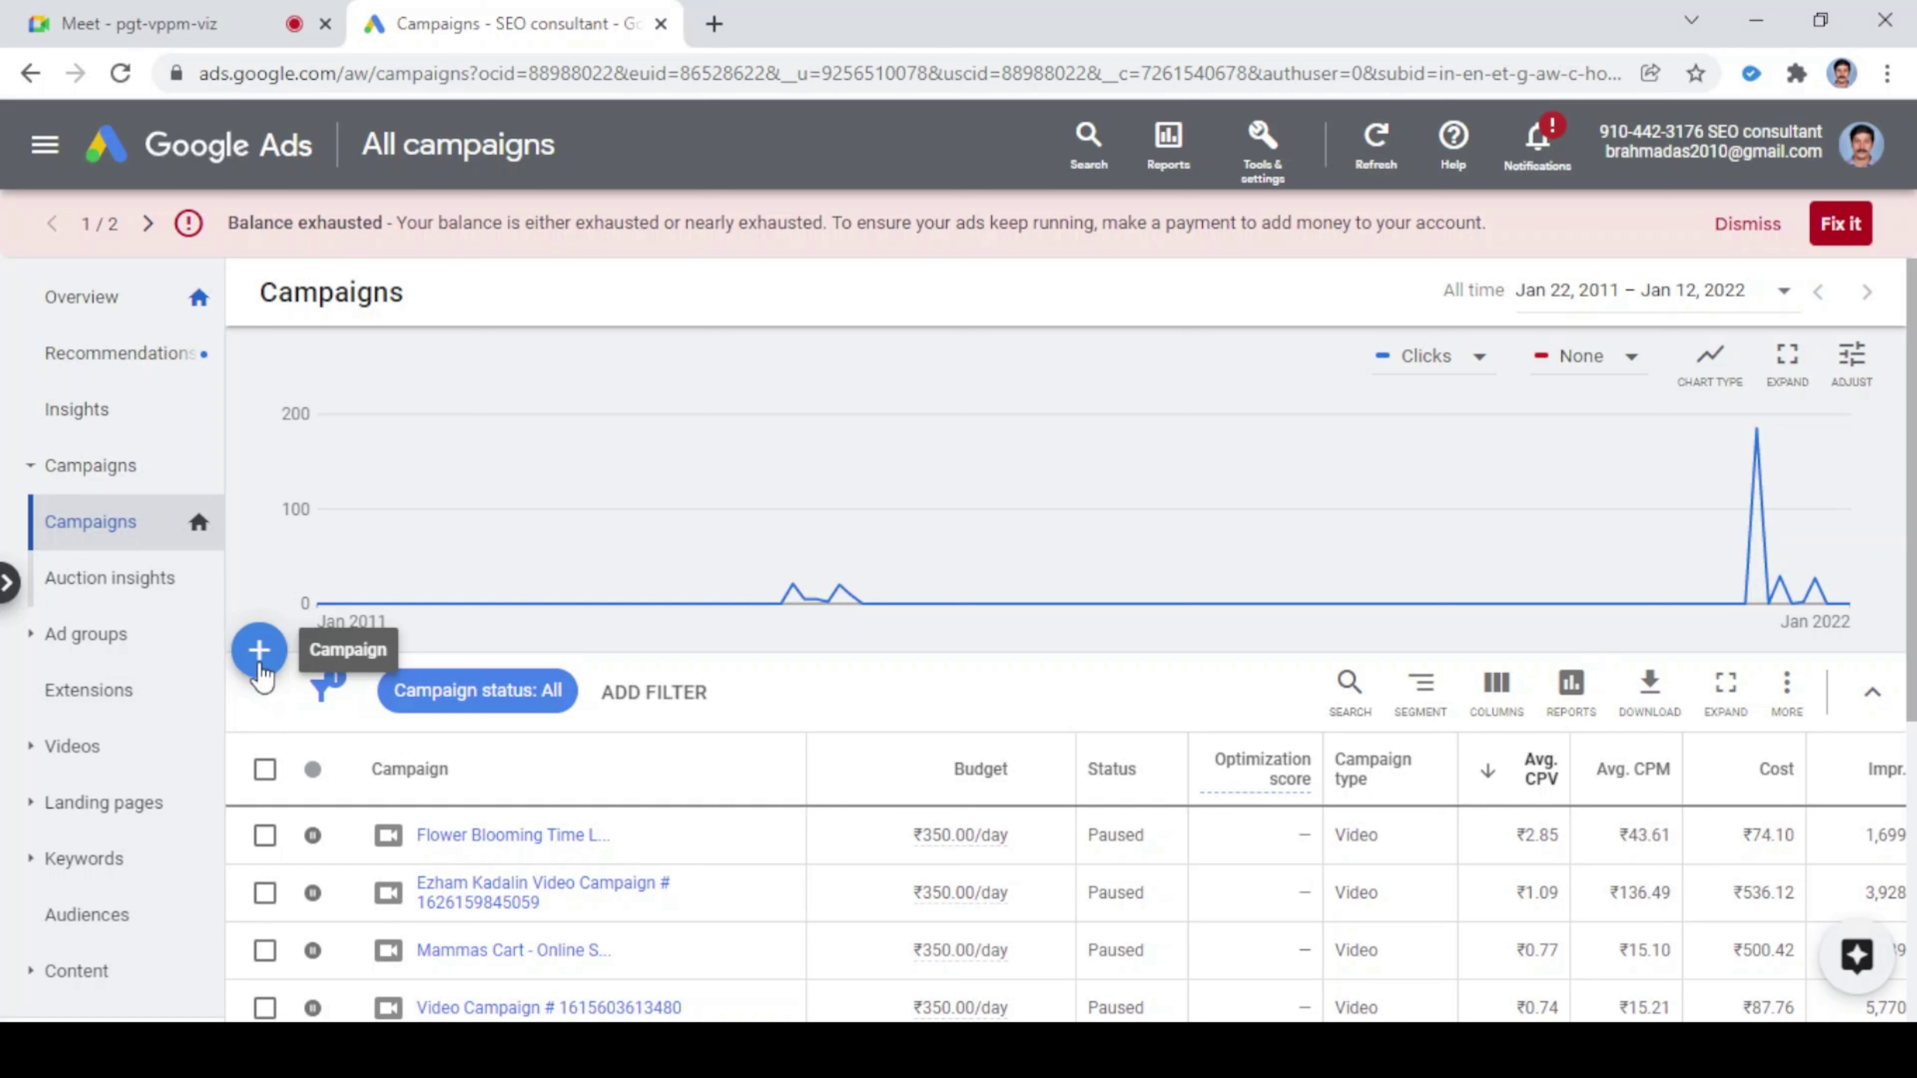
- Start creating a new campaign and dismiss the exhausted balance notice
left_click(260, 668)
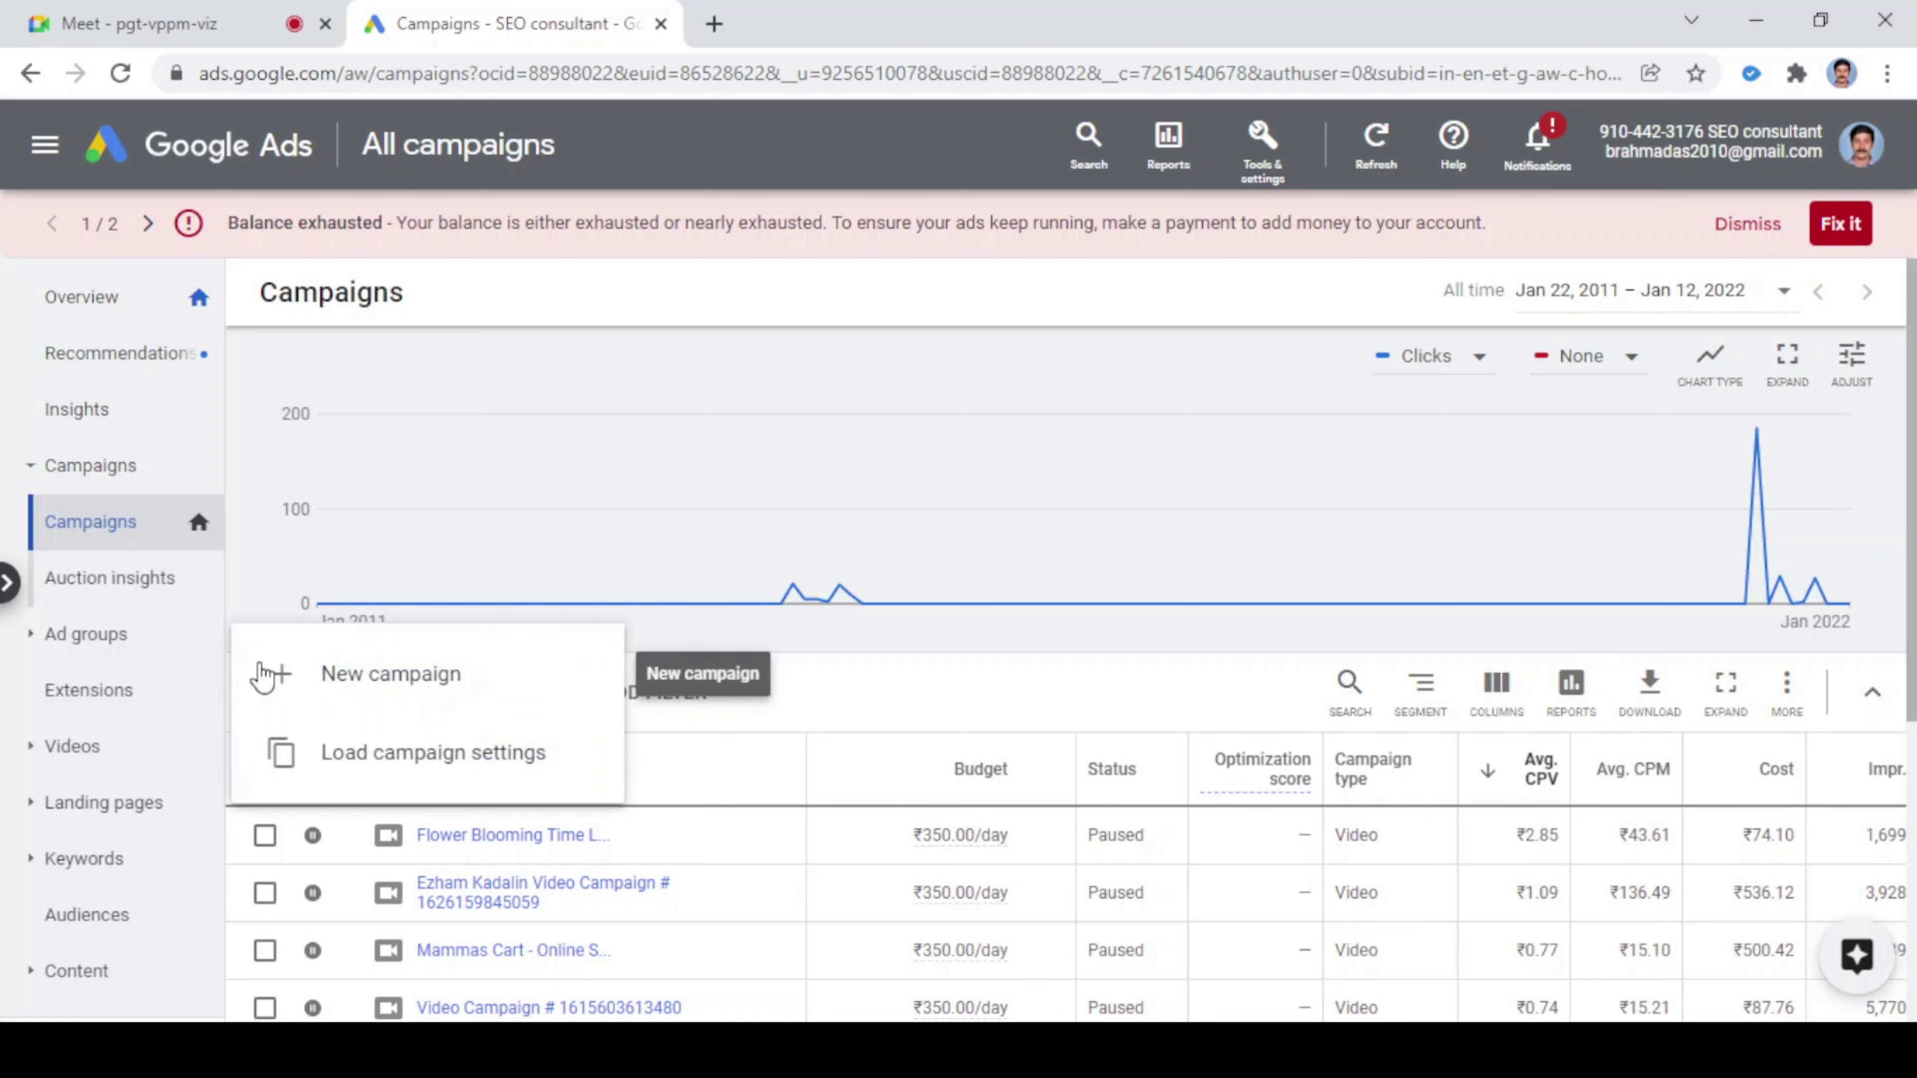
left_click(323, 675)
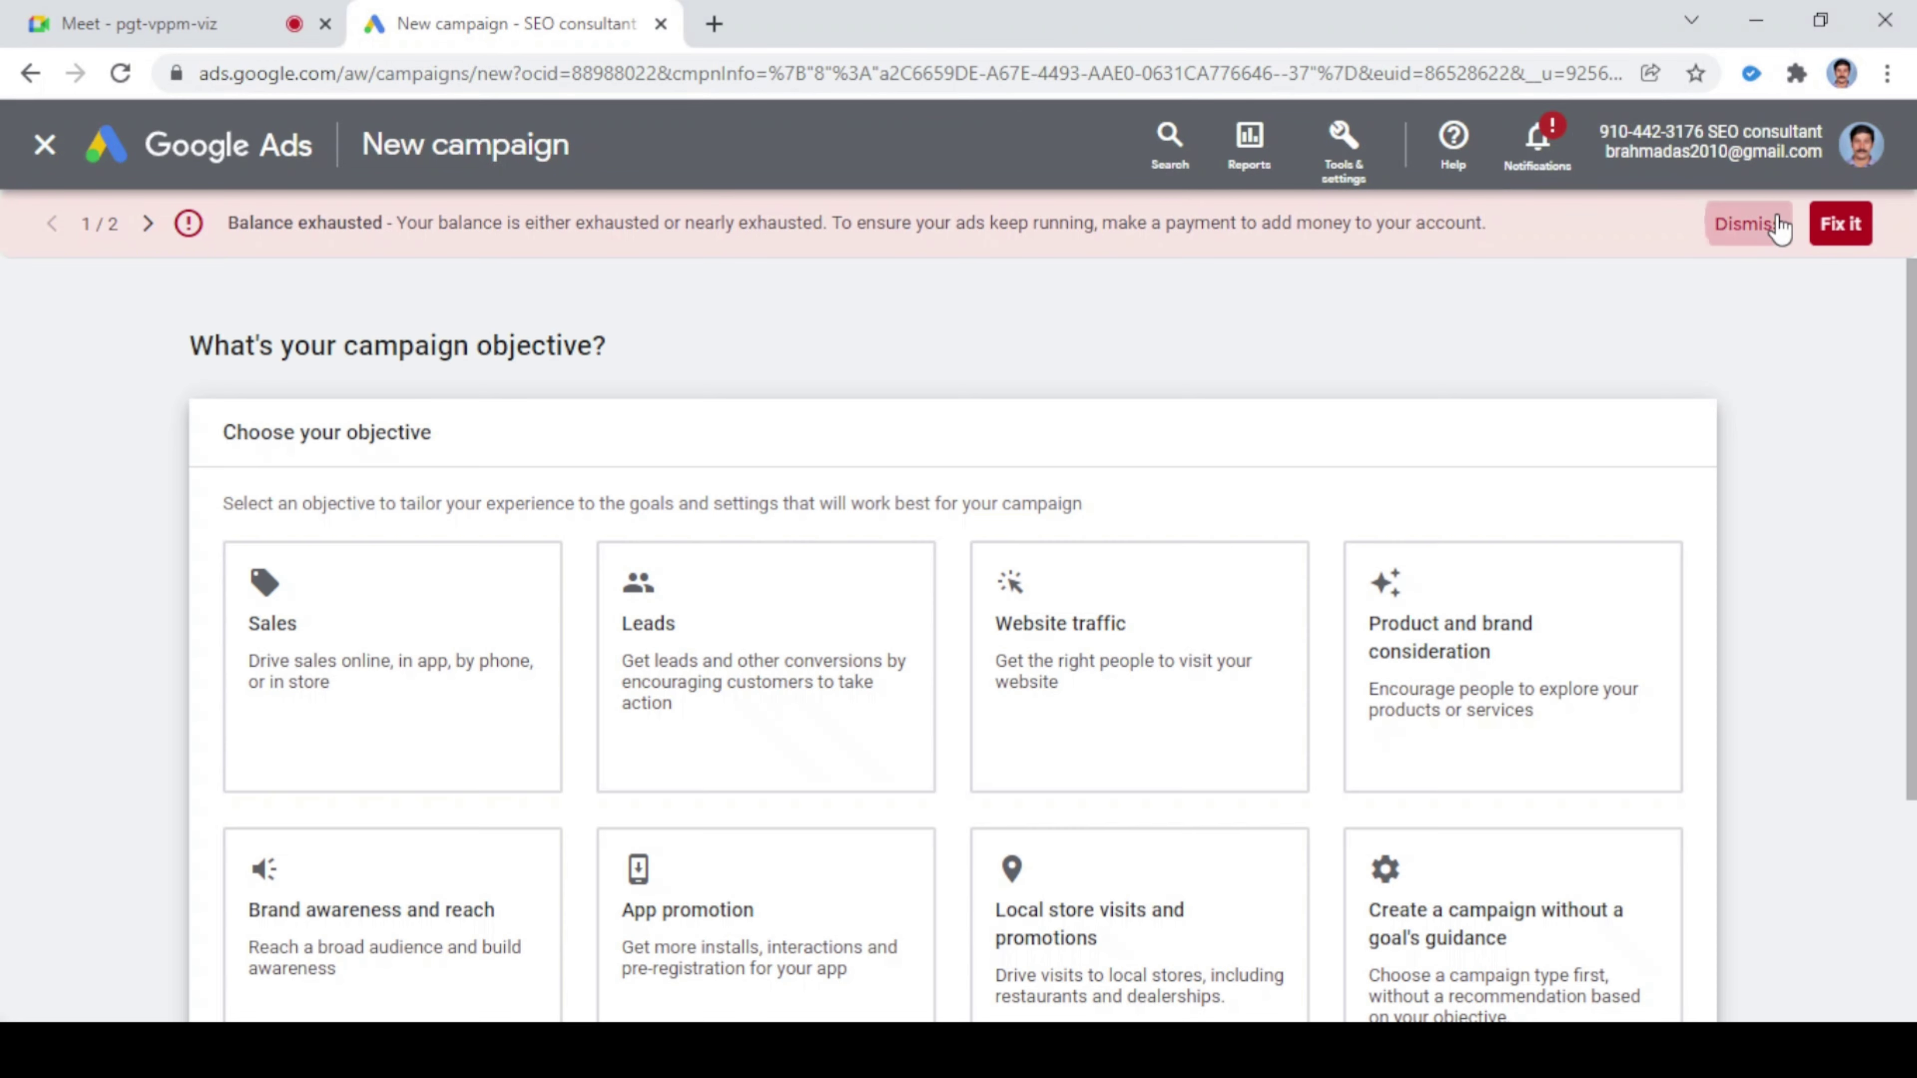
left_click(1779, 227)
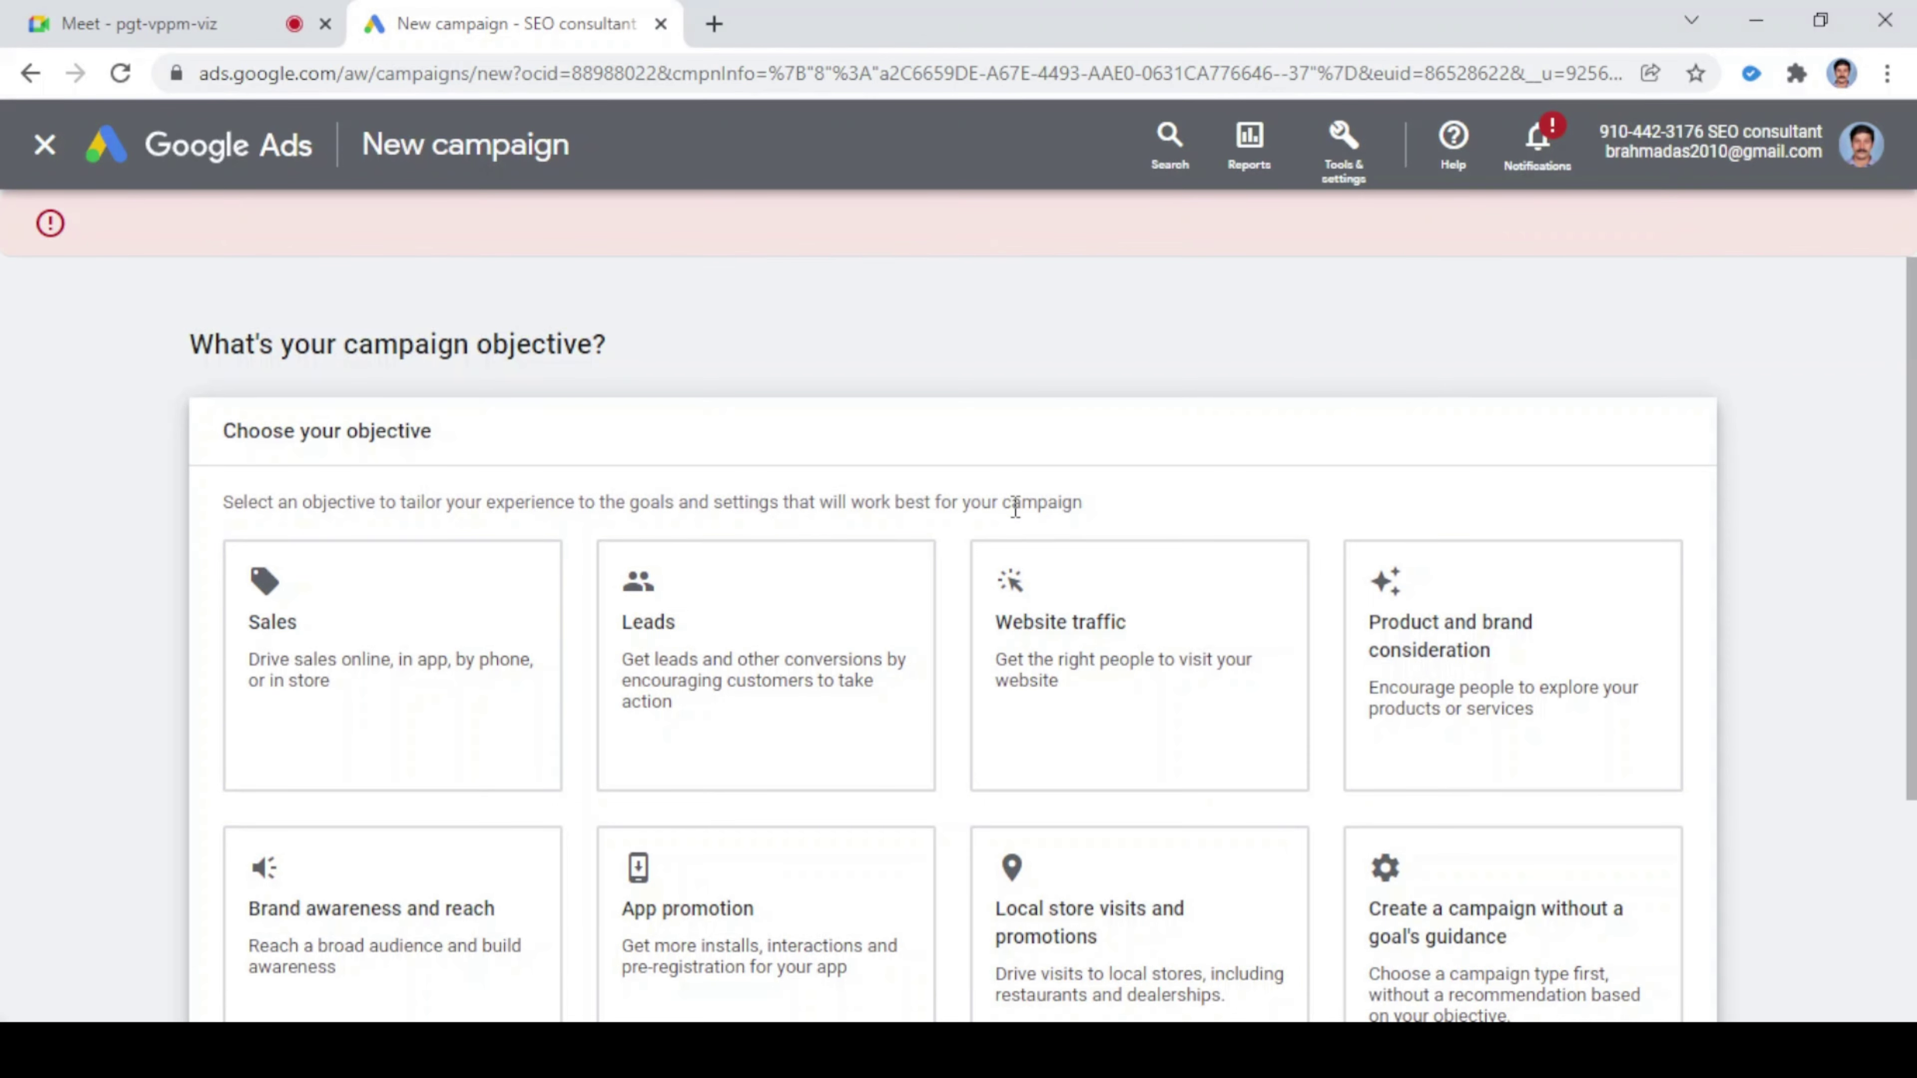
- Review the available campaign objectives, including Sales, Leads, Website traffic, Brand awareness and reach, and App promotion
scroll(1015, 508, "down", 2)
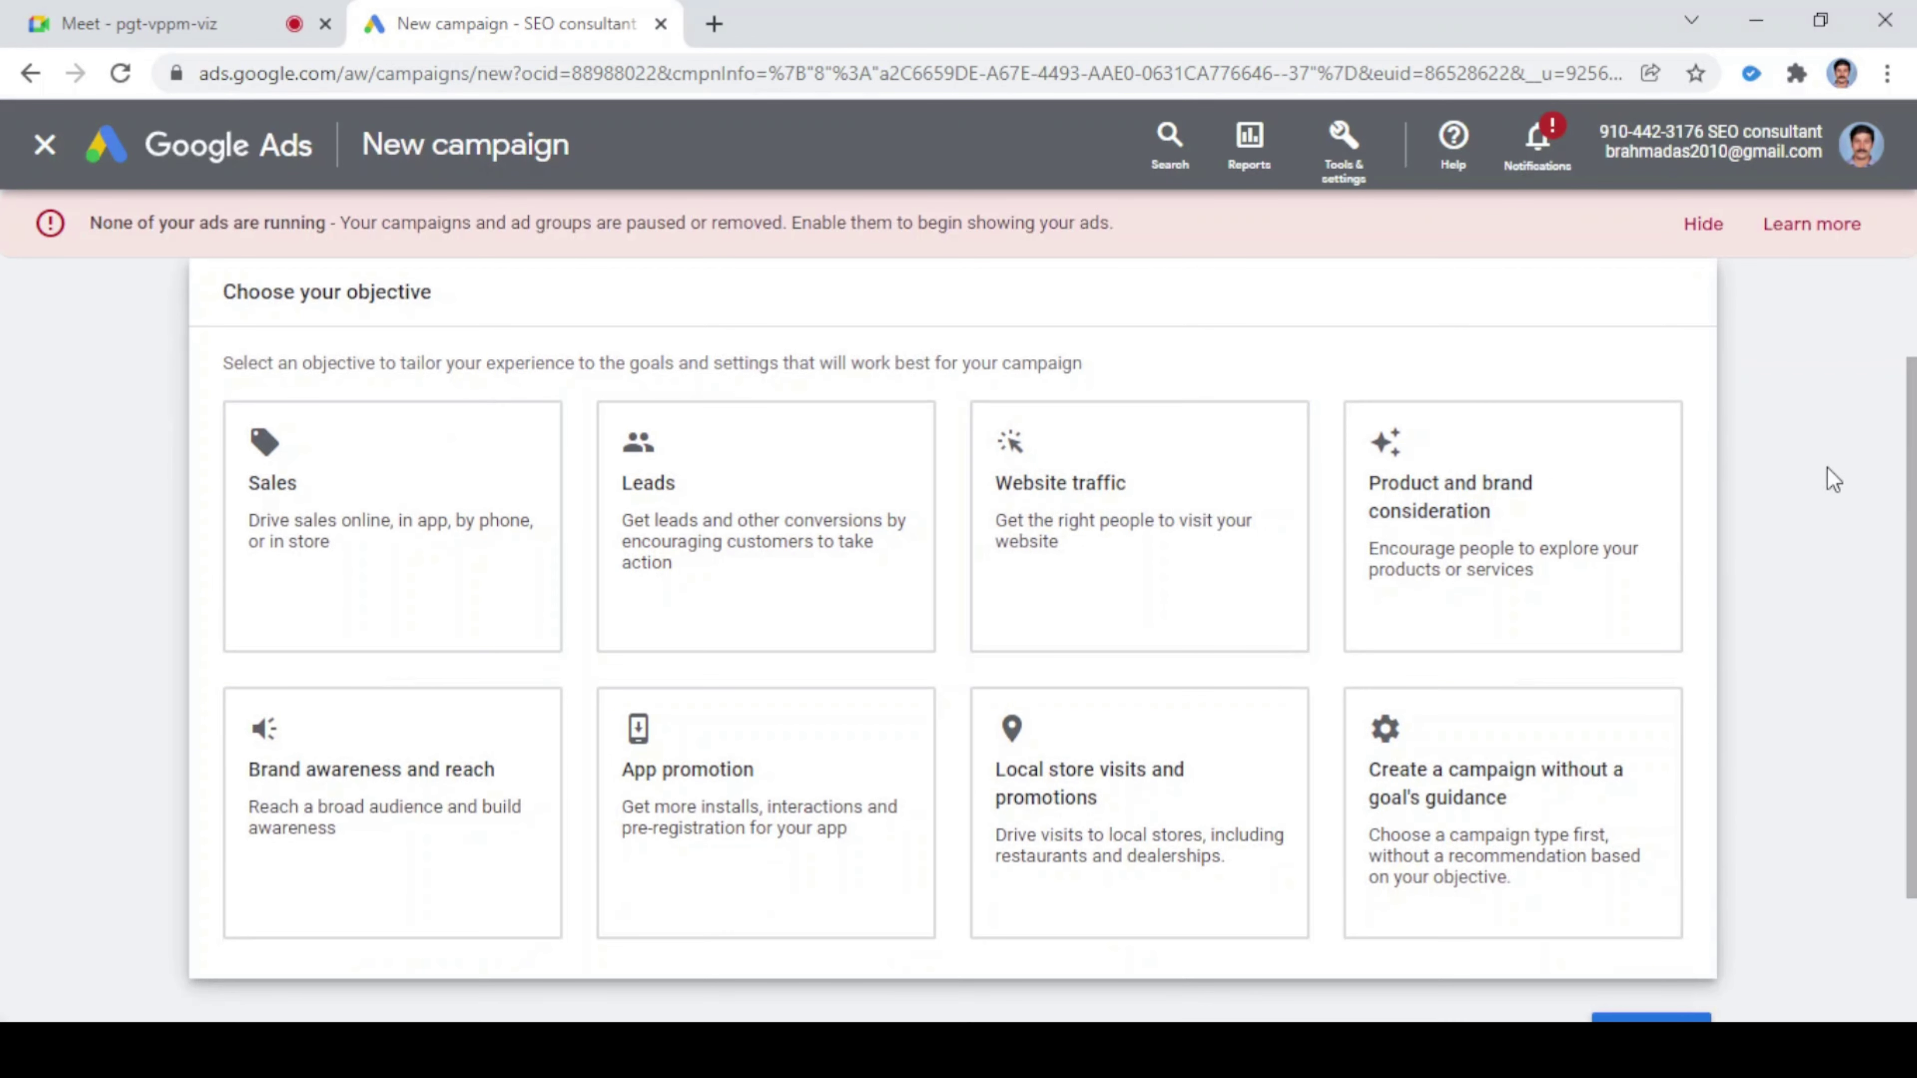
scroll(1834, 479, "up", 2)
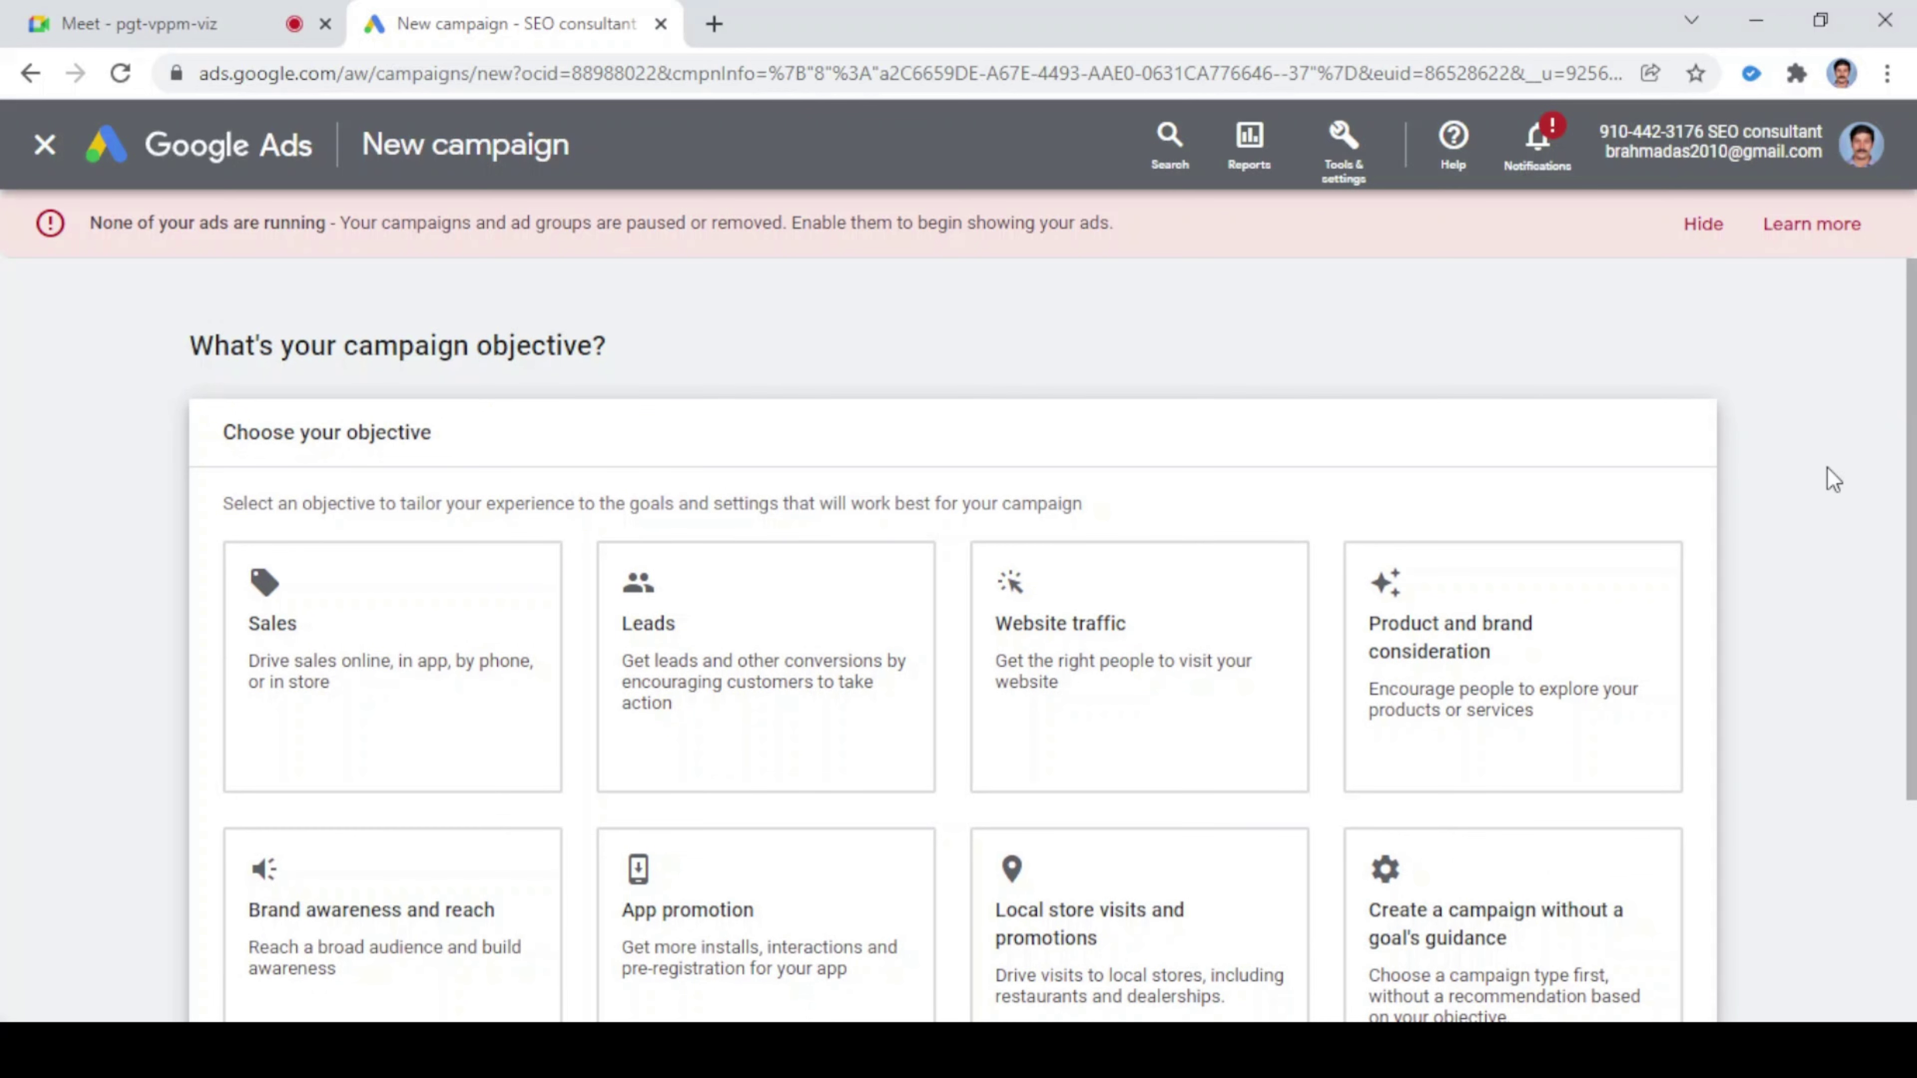
scroll(1818, 485, "down", 2)
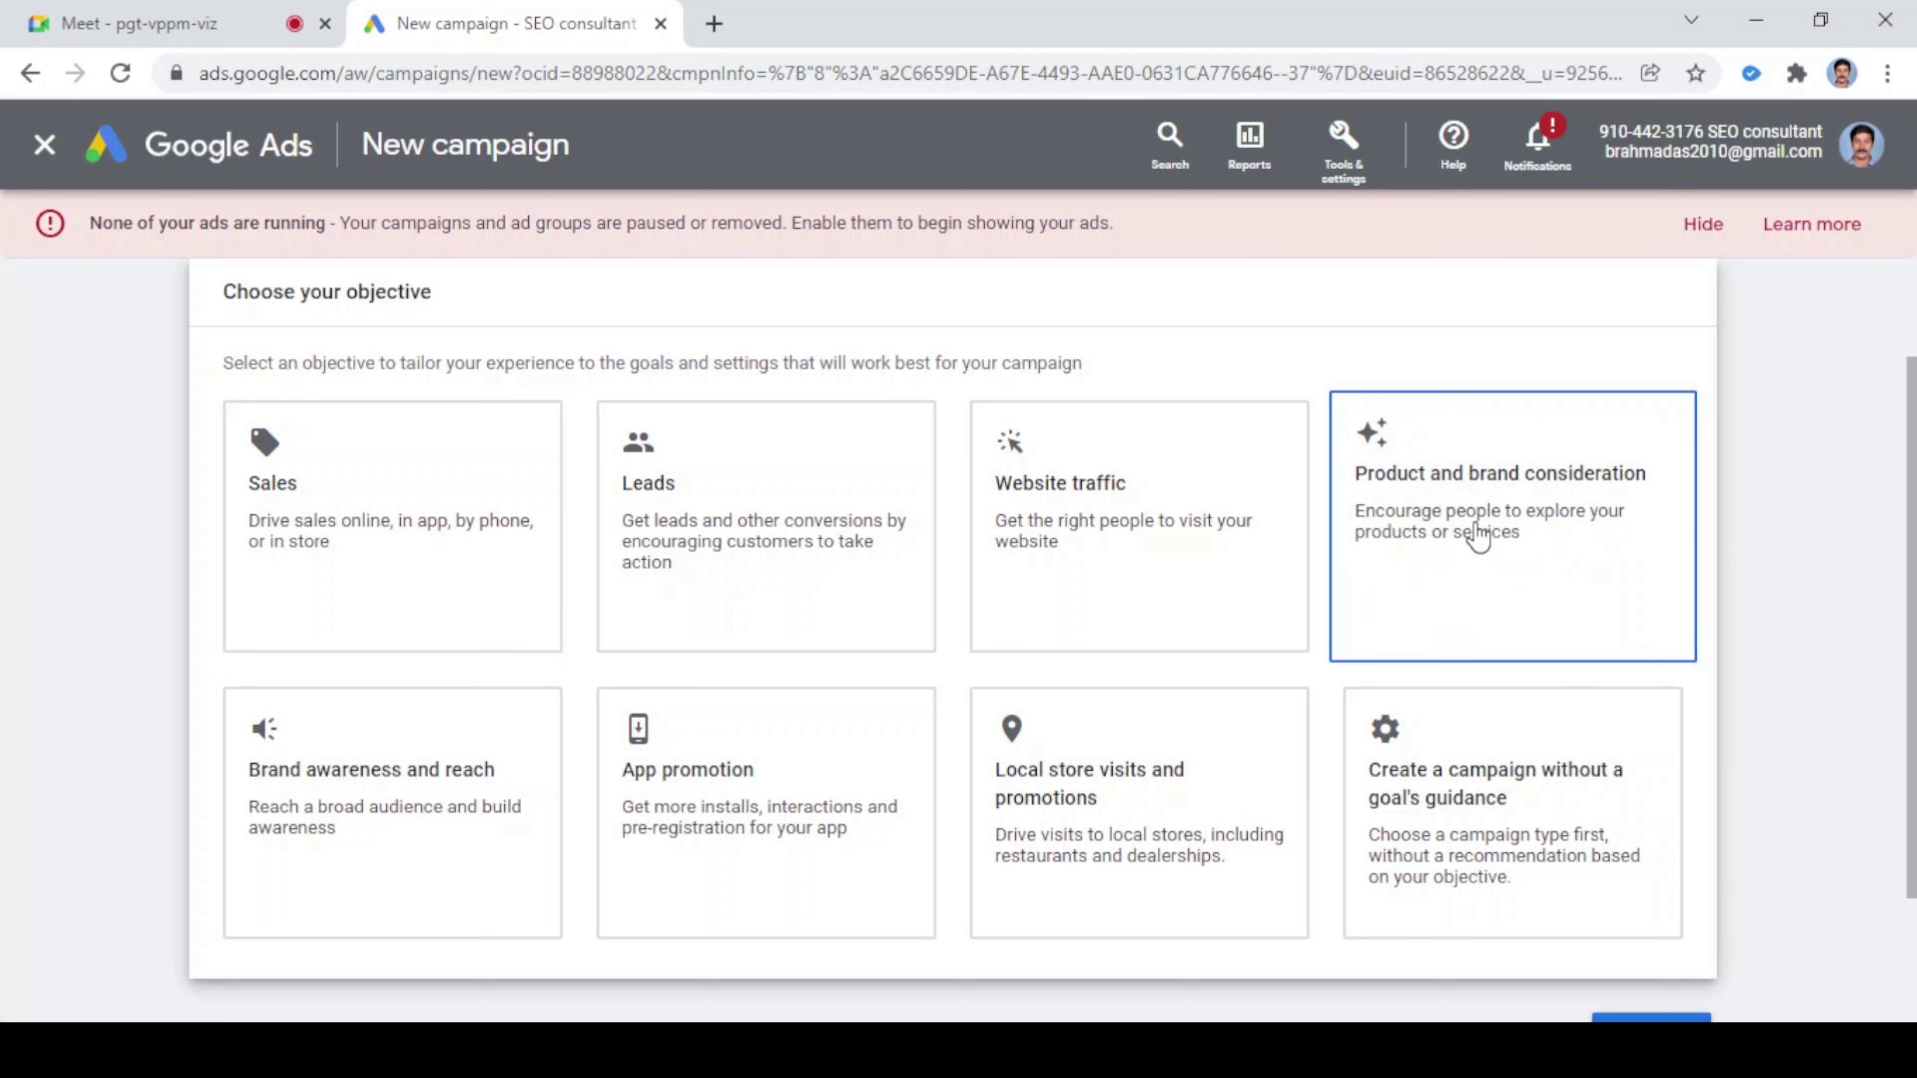
left_click_drag(1913, 529, 1913, 616)
left_click(343, 722)
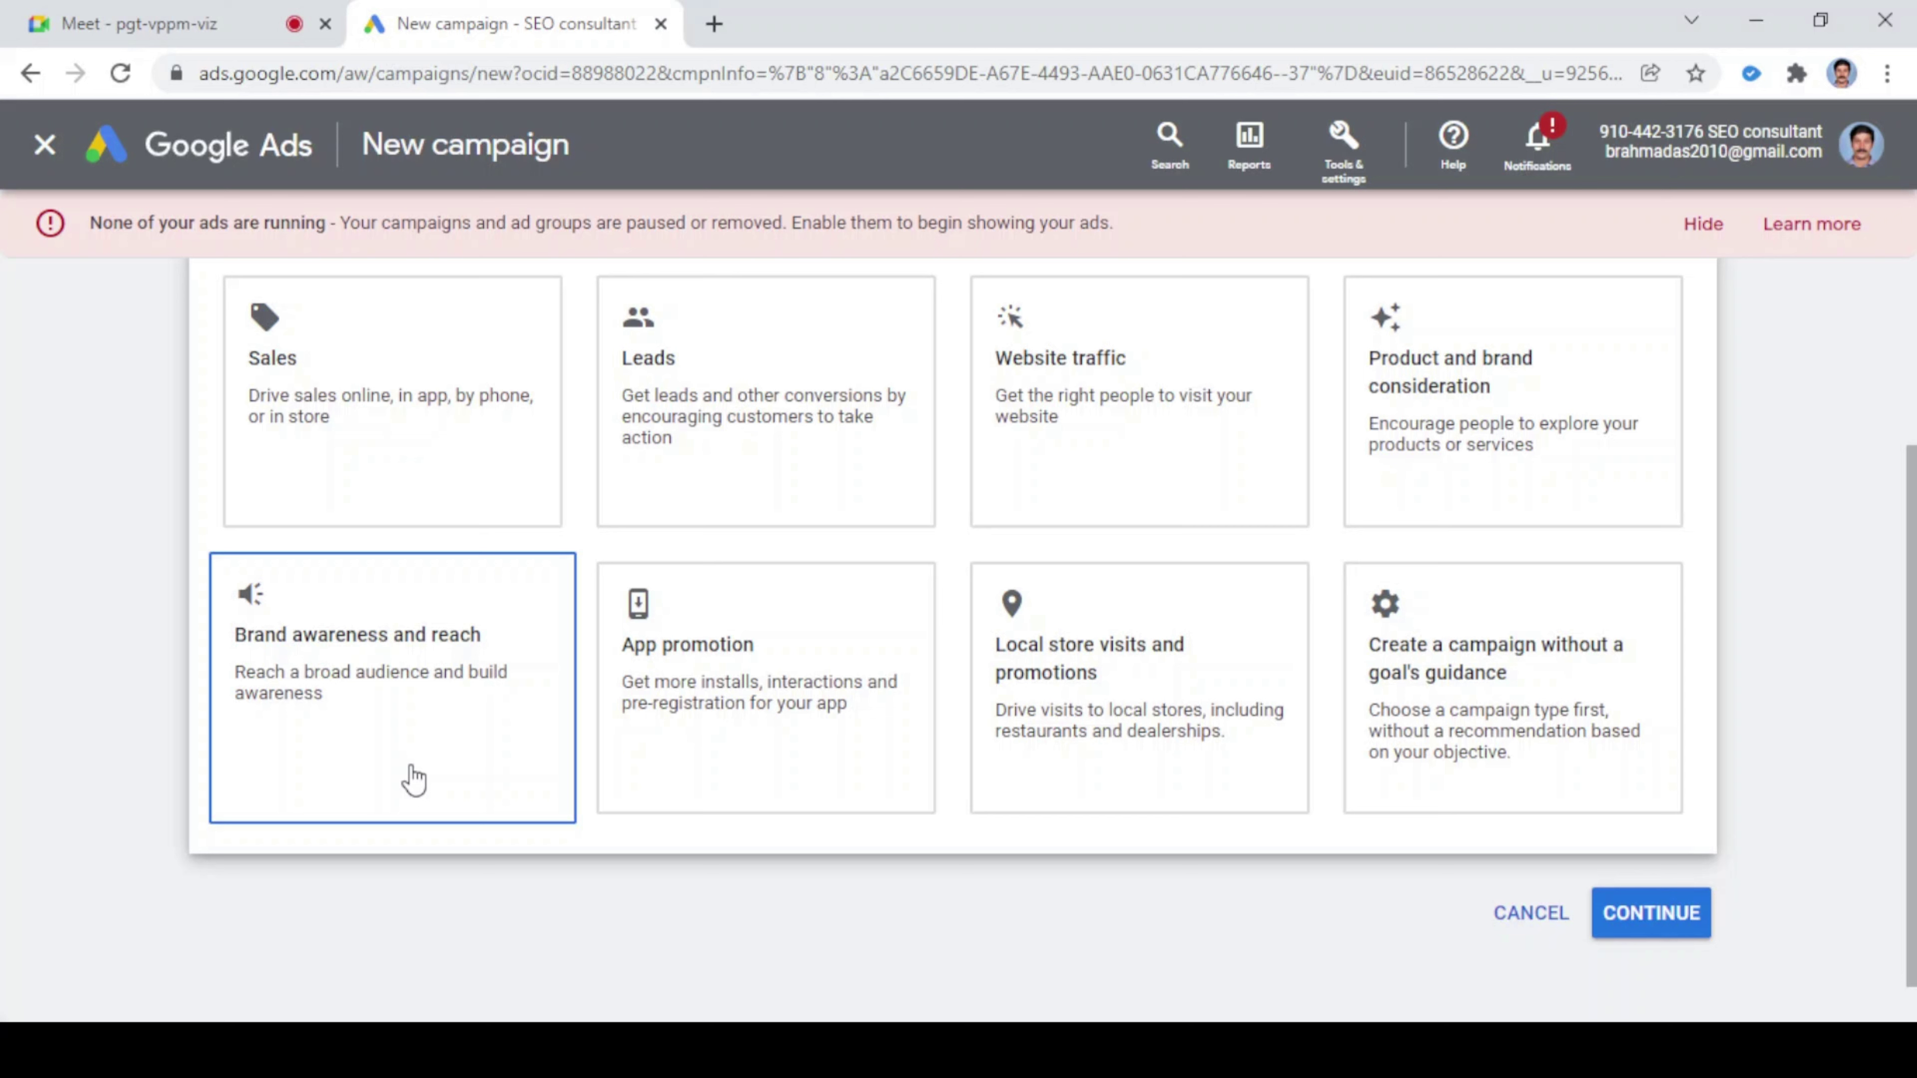
left_click(404, 713)
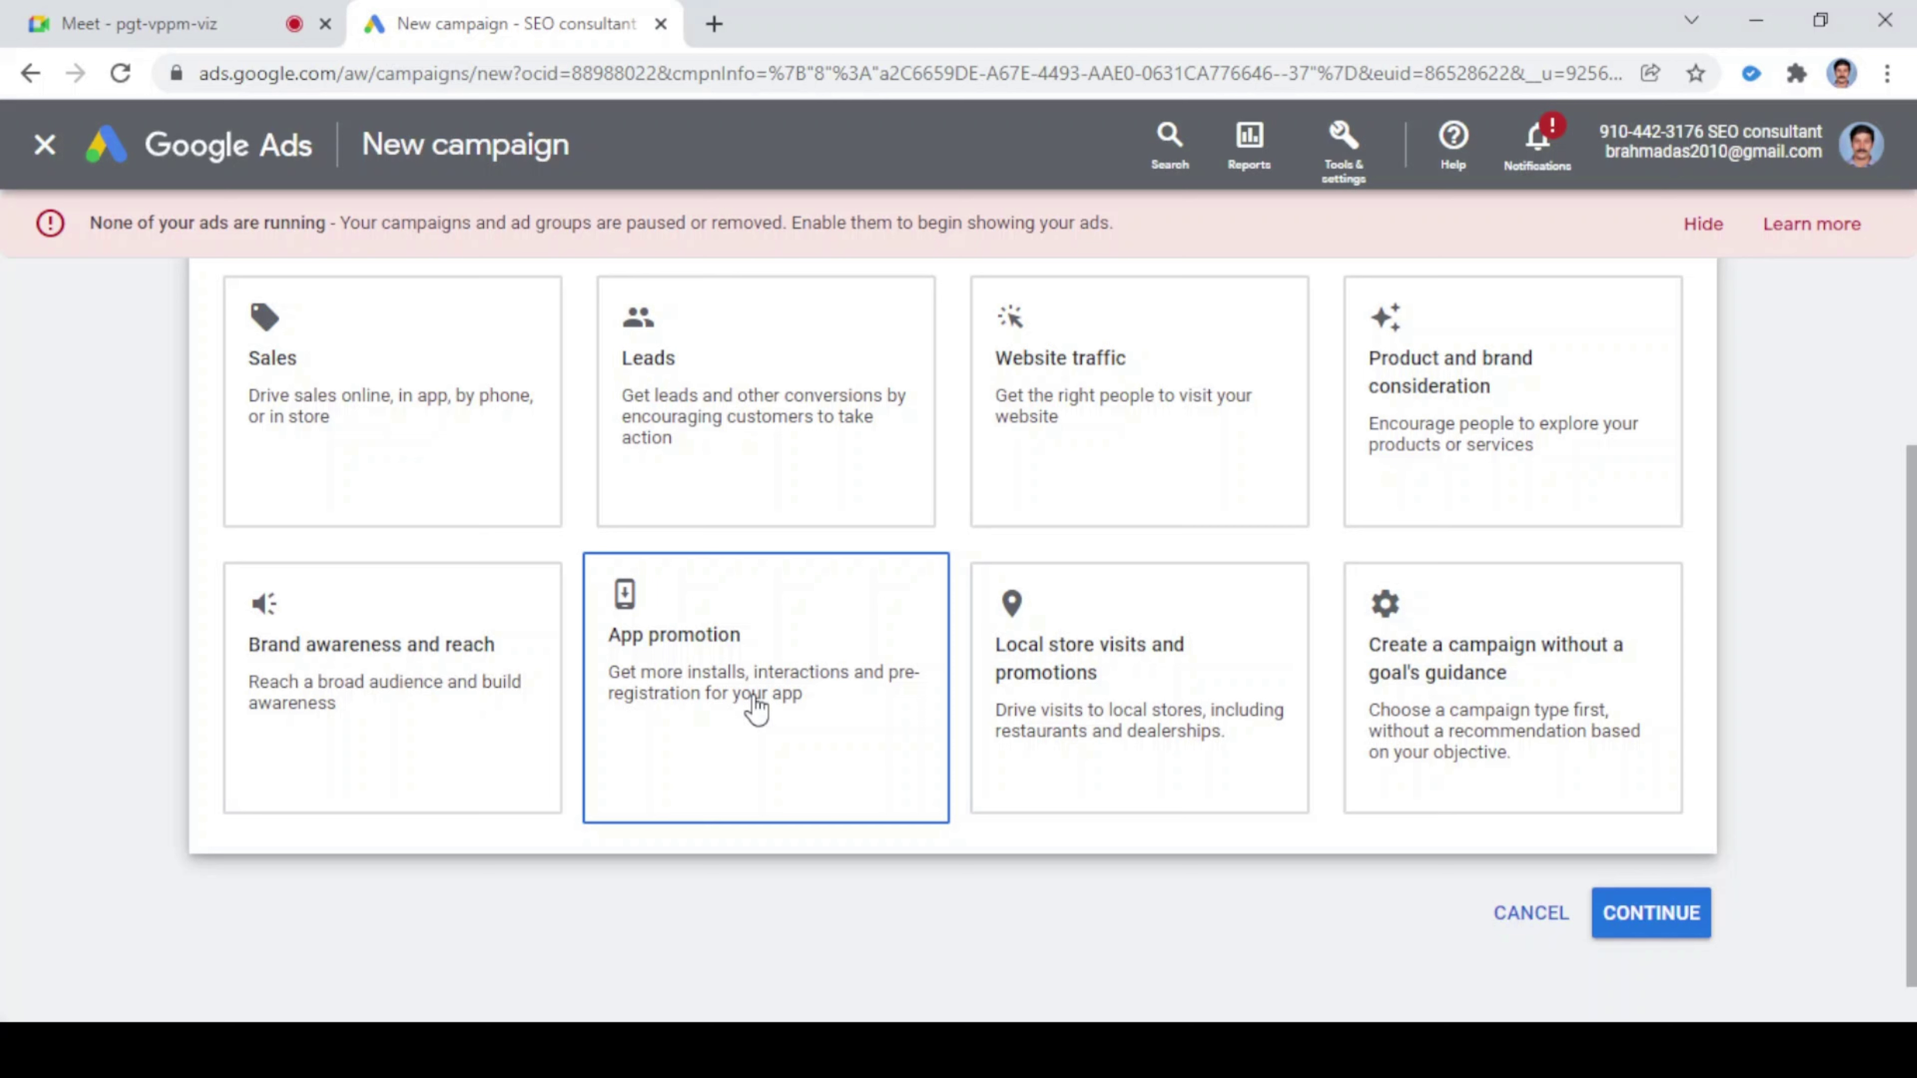
left_click(500, 492)
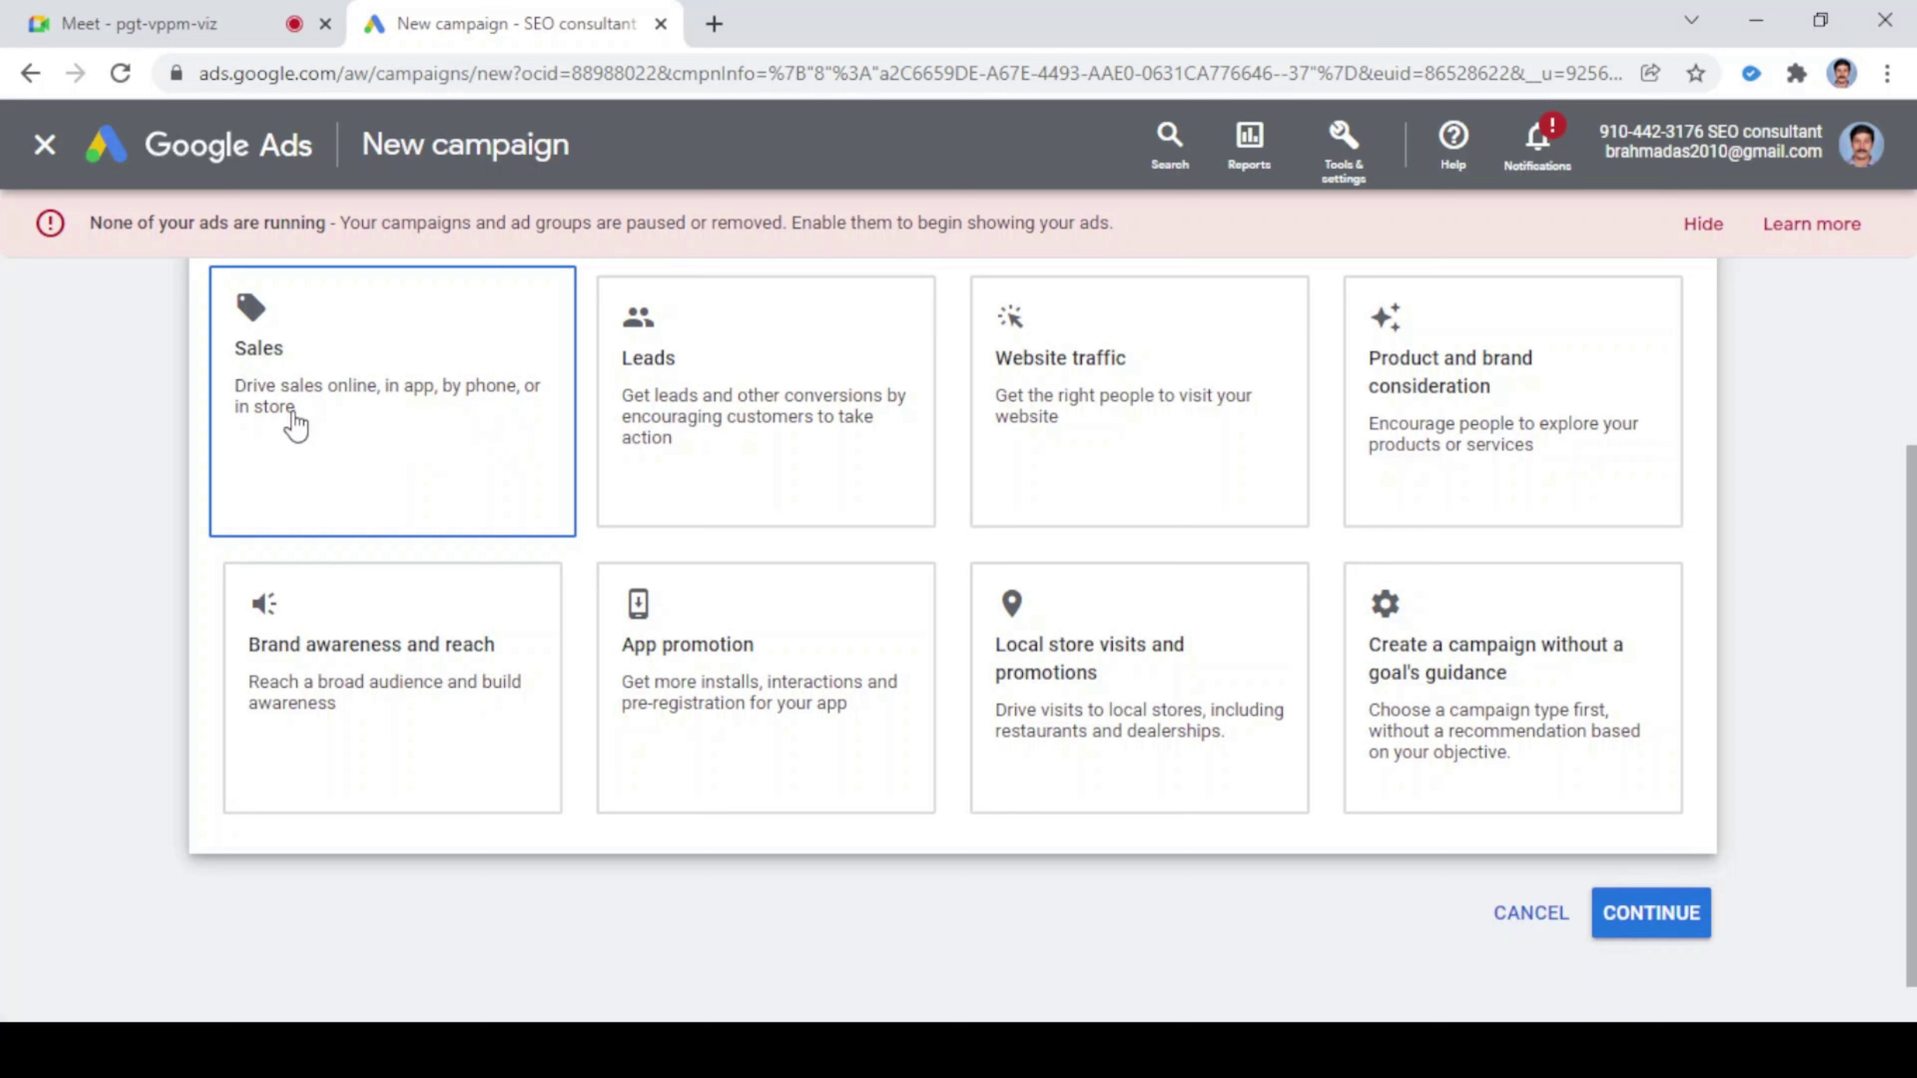
left_click(688, 421)
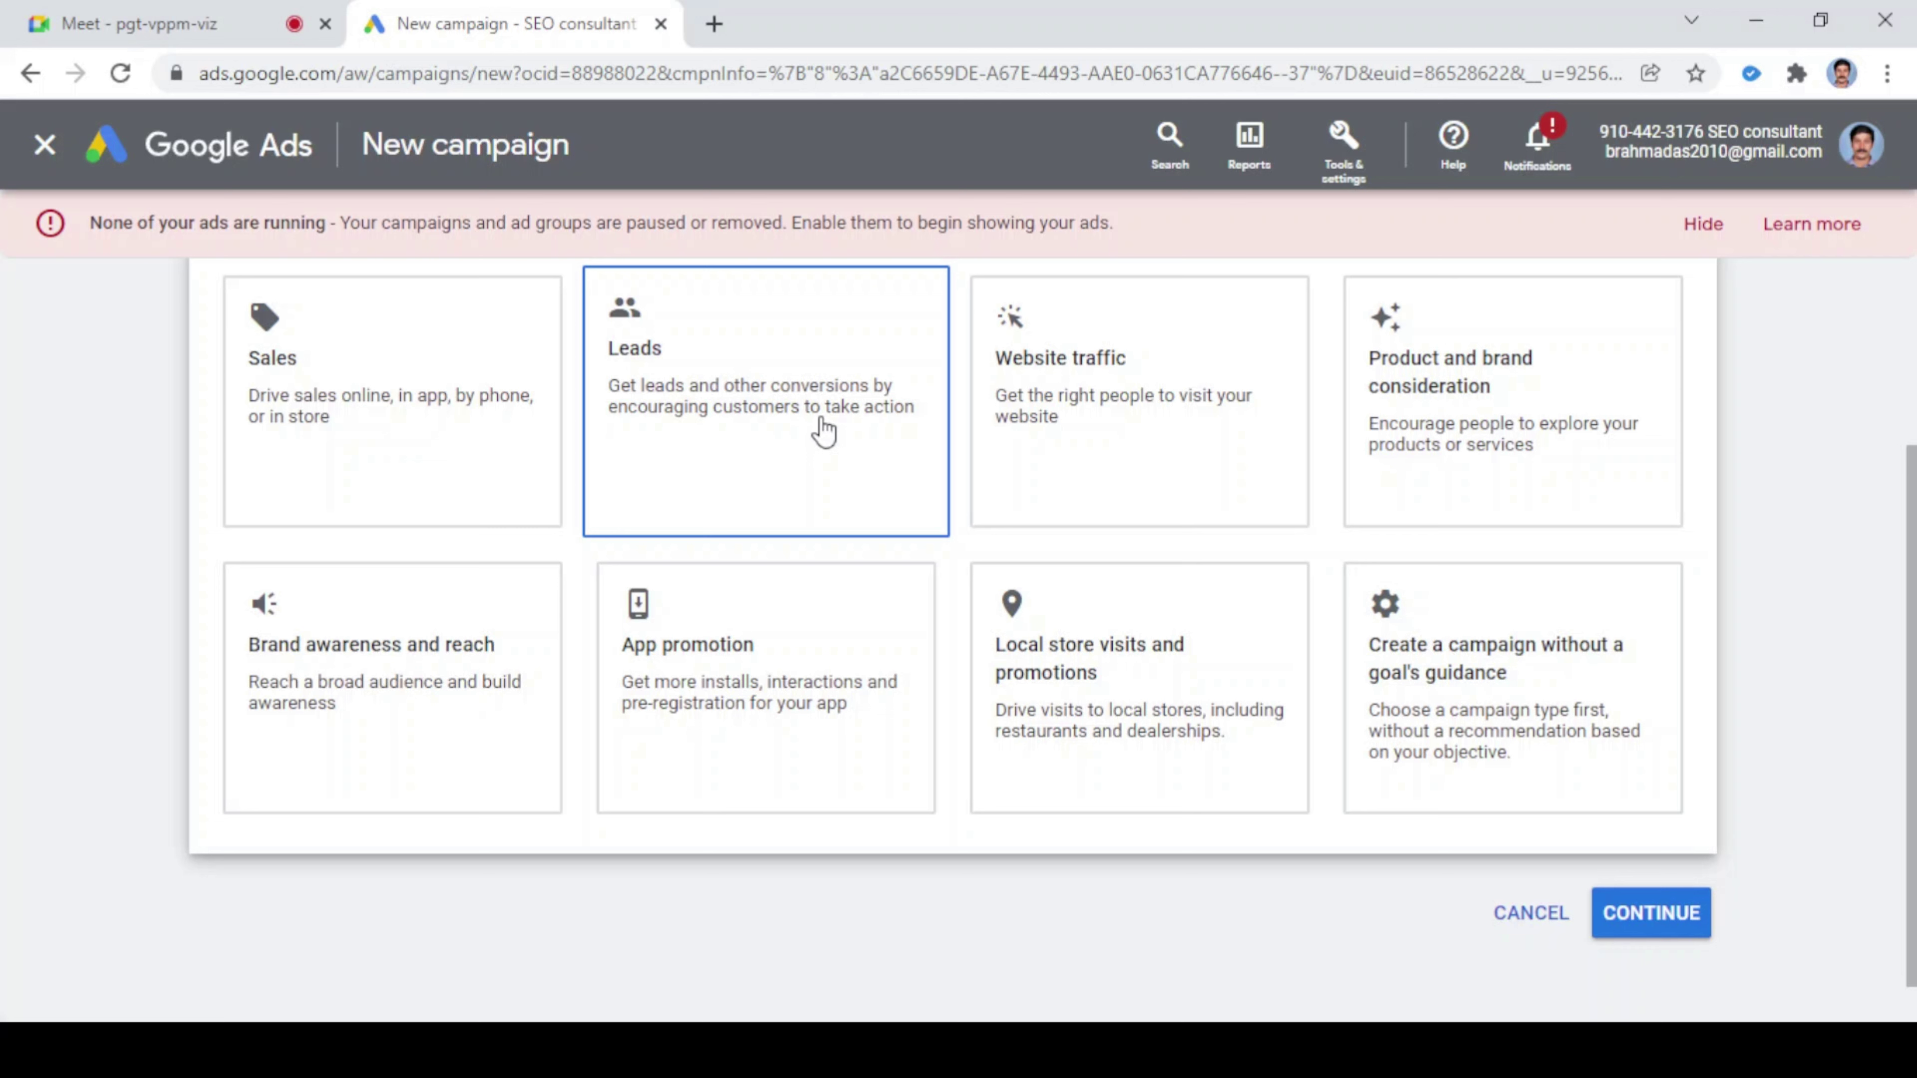
left_click(1132, 385)
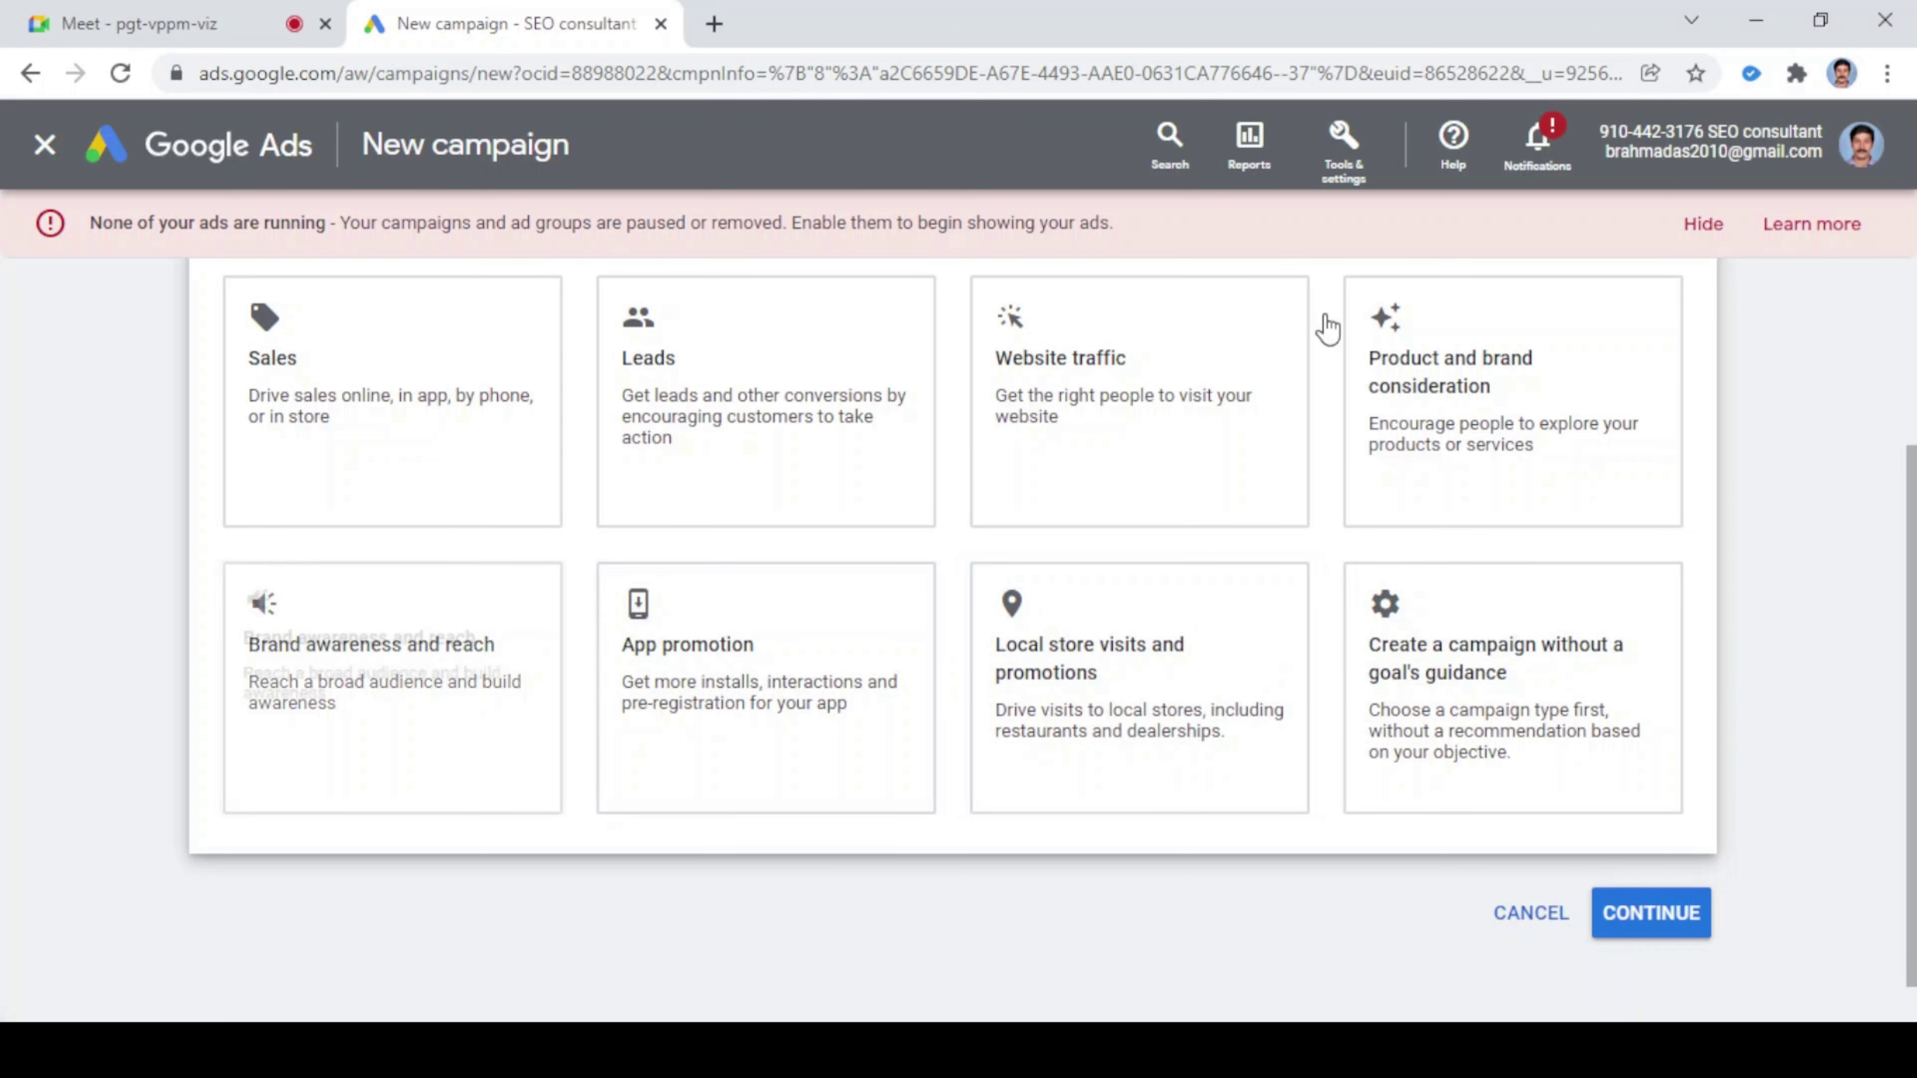
- Choose Website traffic as the campaign objective and exit the conversion goals guide
left_click(1094, 410)
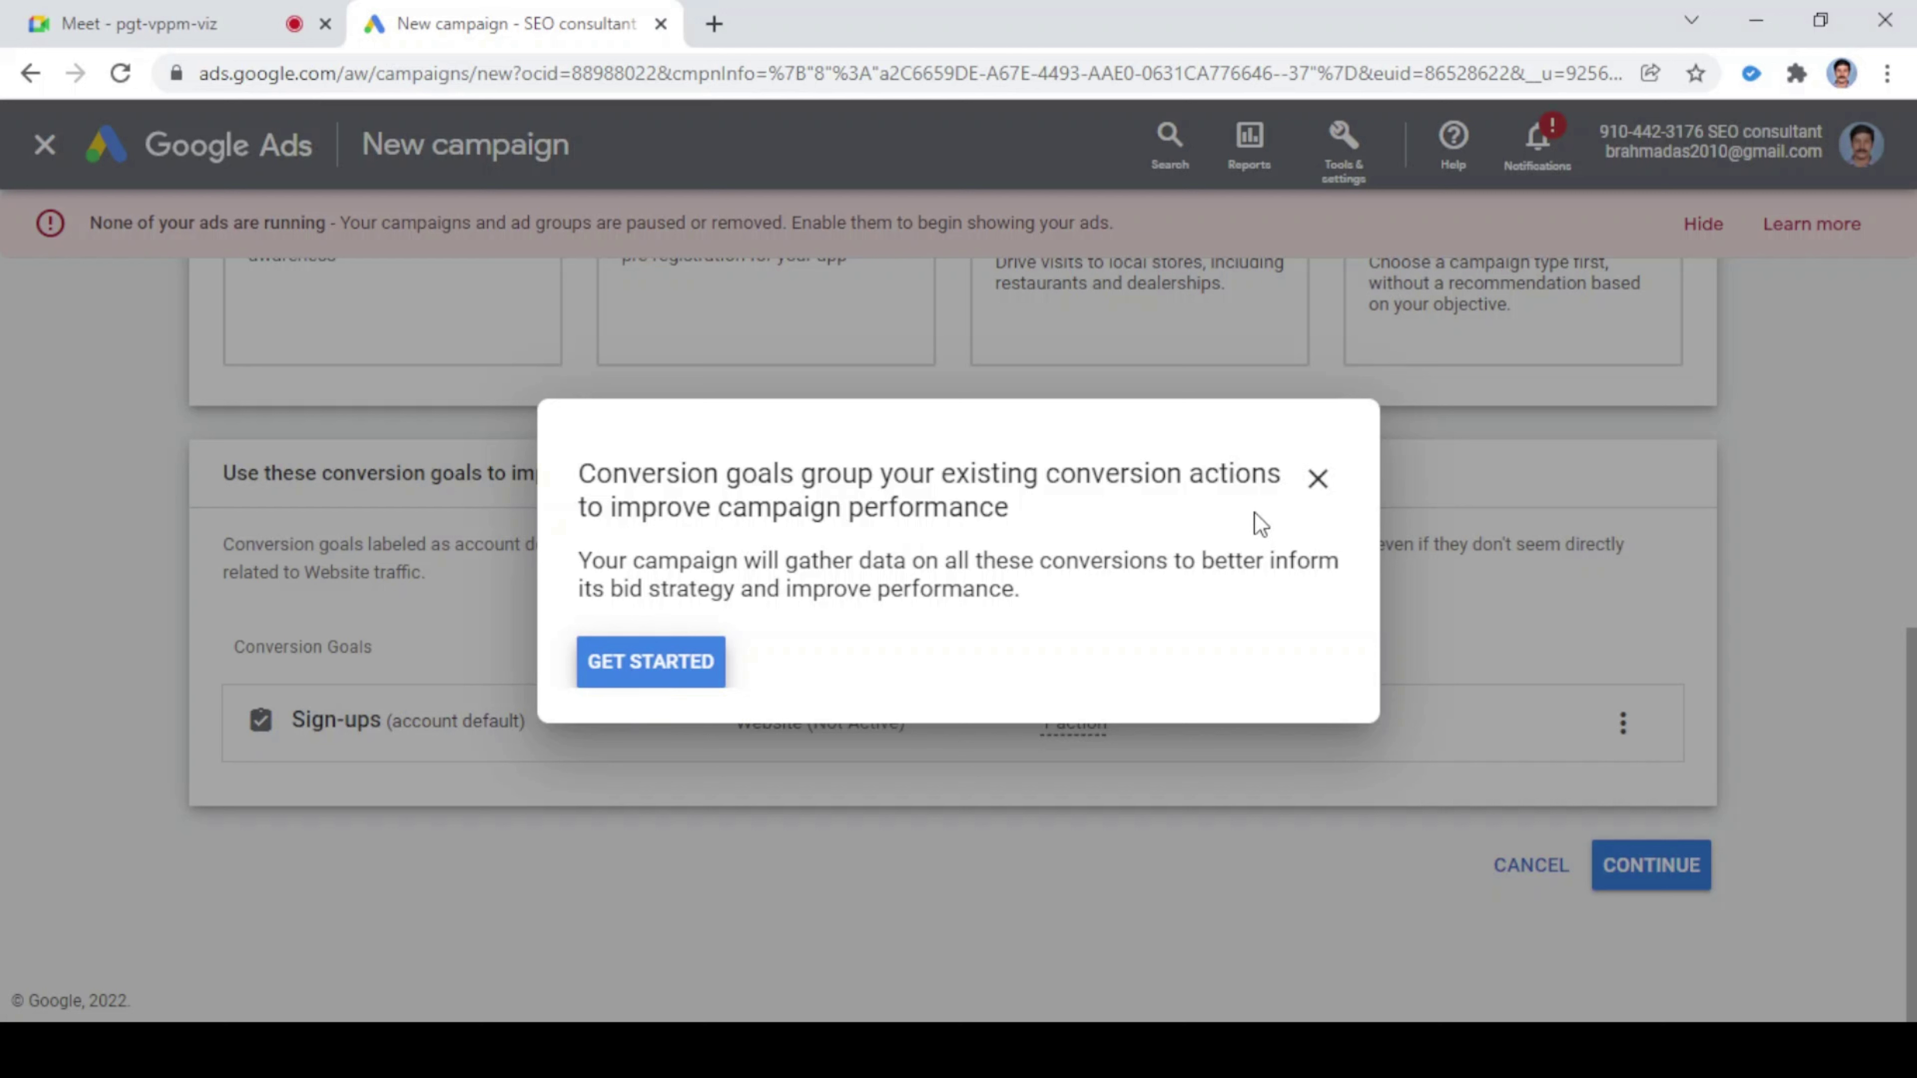
left_click(1315, 483)
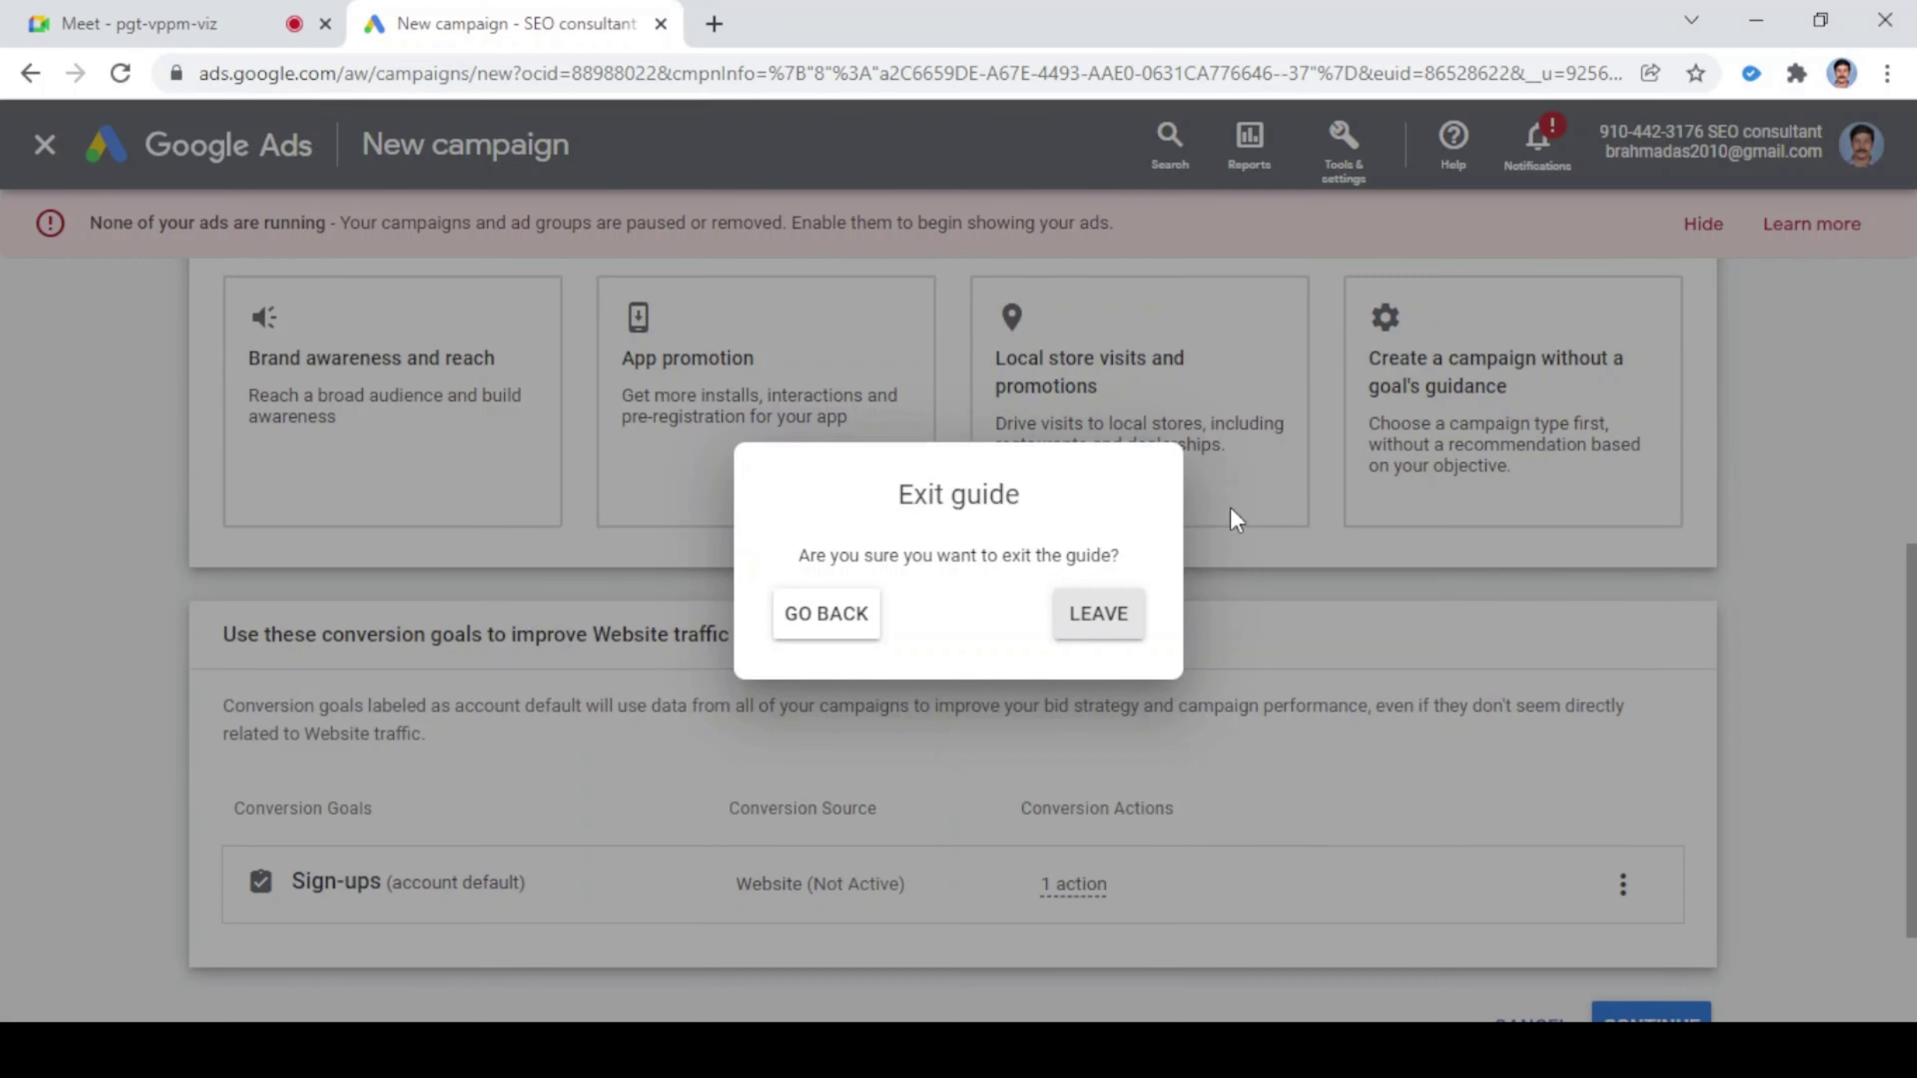
left_click(1118, 630)
- Examine the conversion goals offered for Website traffic, including the Sign-ups goal's source, actions and removal option
scroll(672, 728, "down", 2)
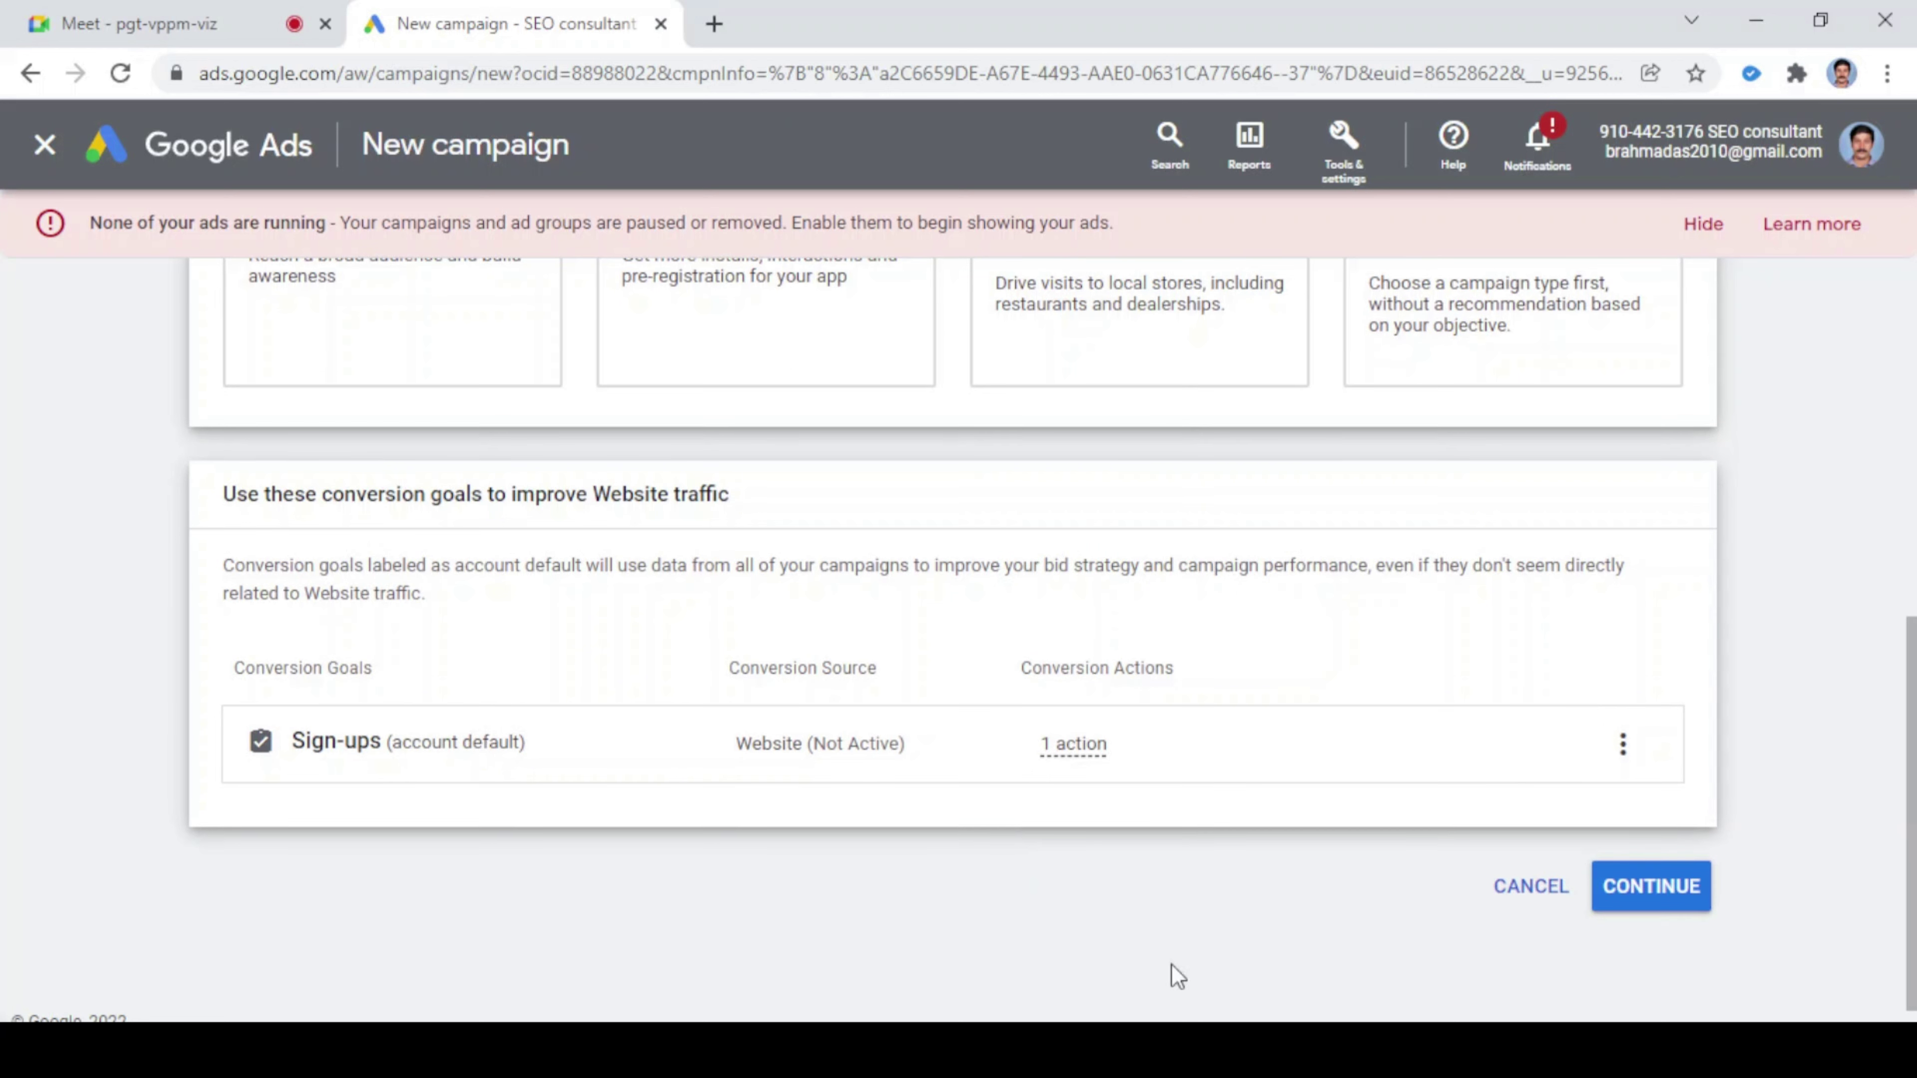
scroll(976, 536, "up", 5)
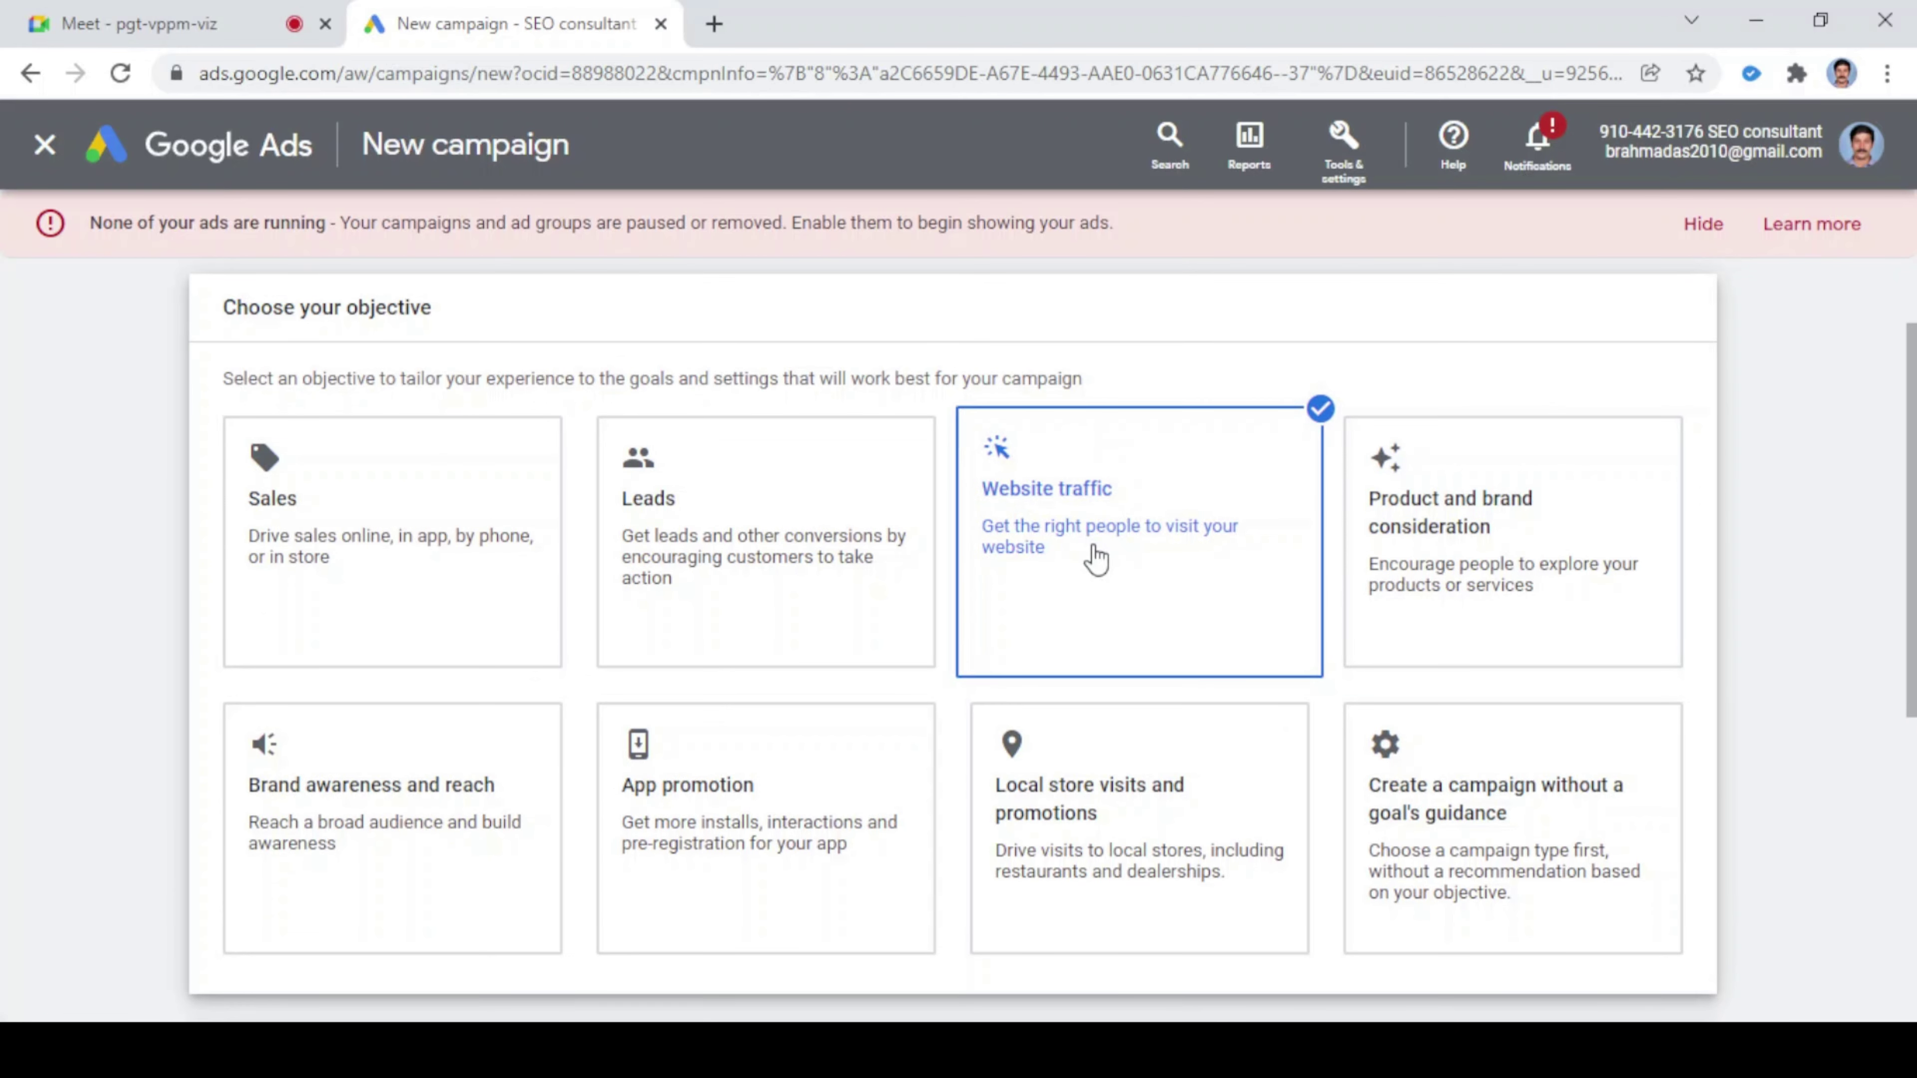
scroll(1099, 562, "down", 5)
scroll(1105, 570, "down", 2)
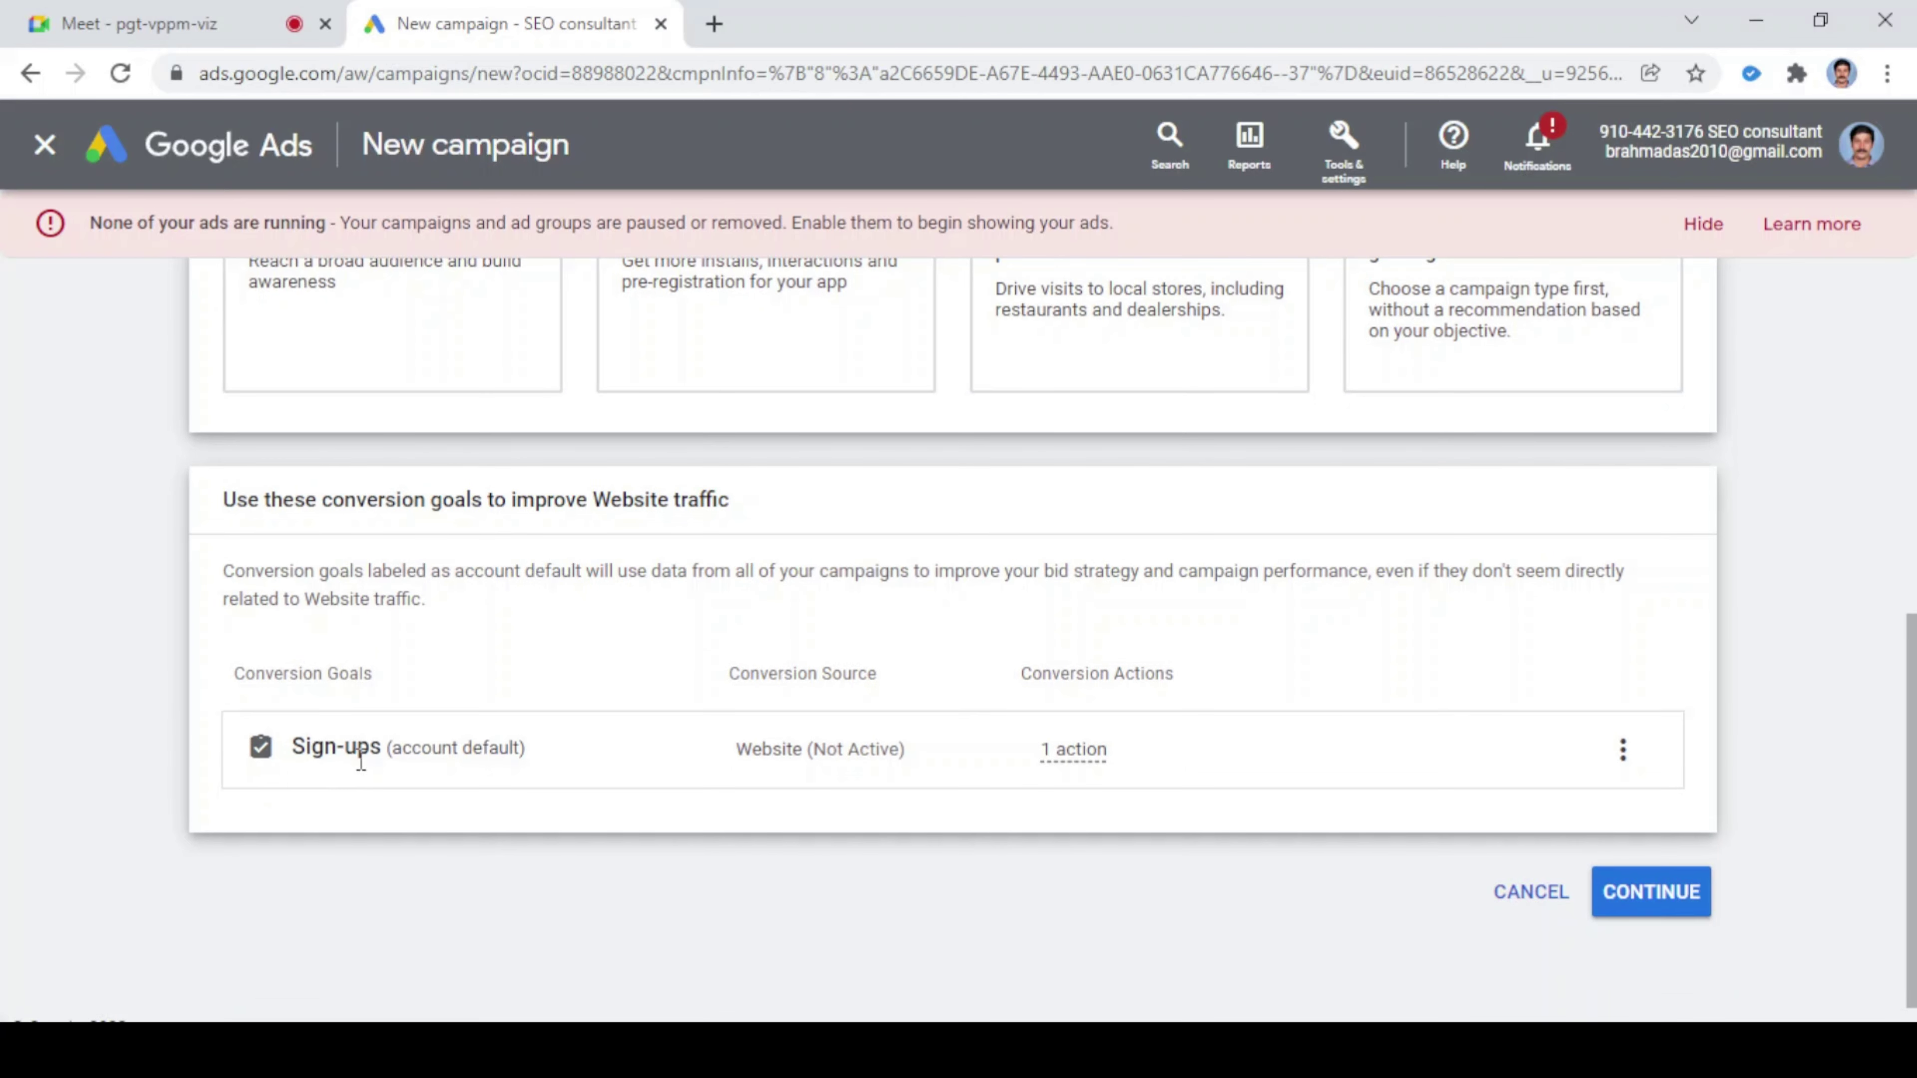
mouse_move(1073, 756)
left_click(1622, 749)
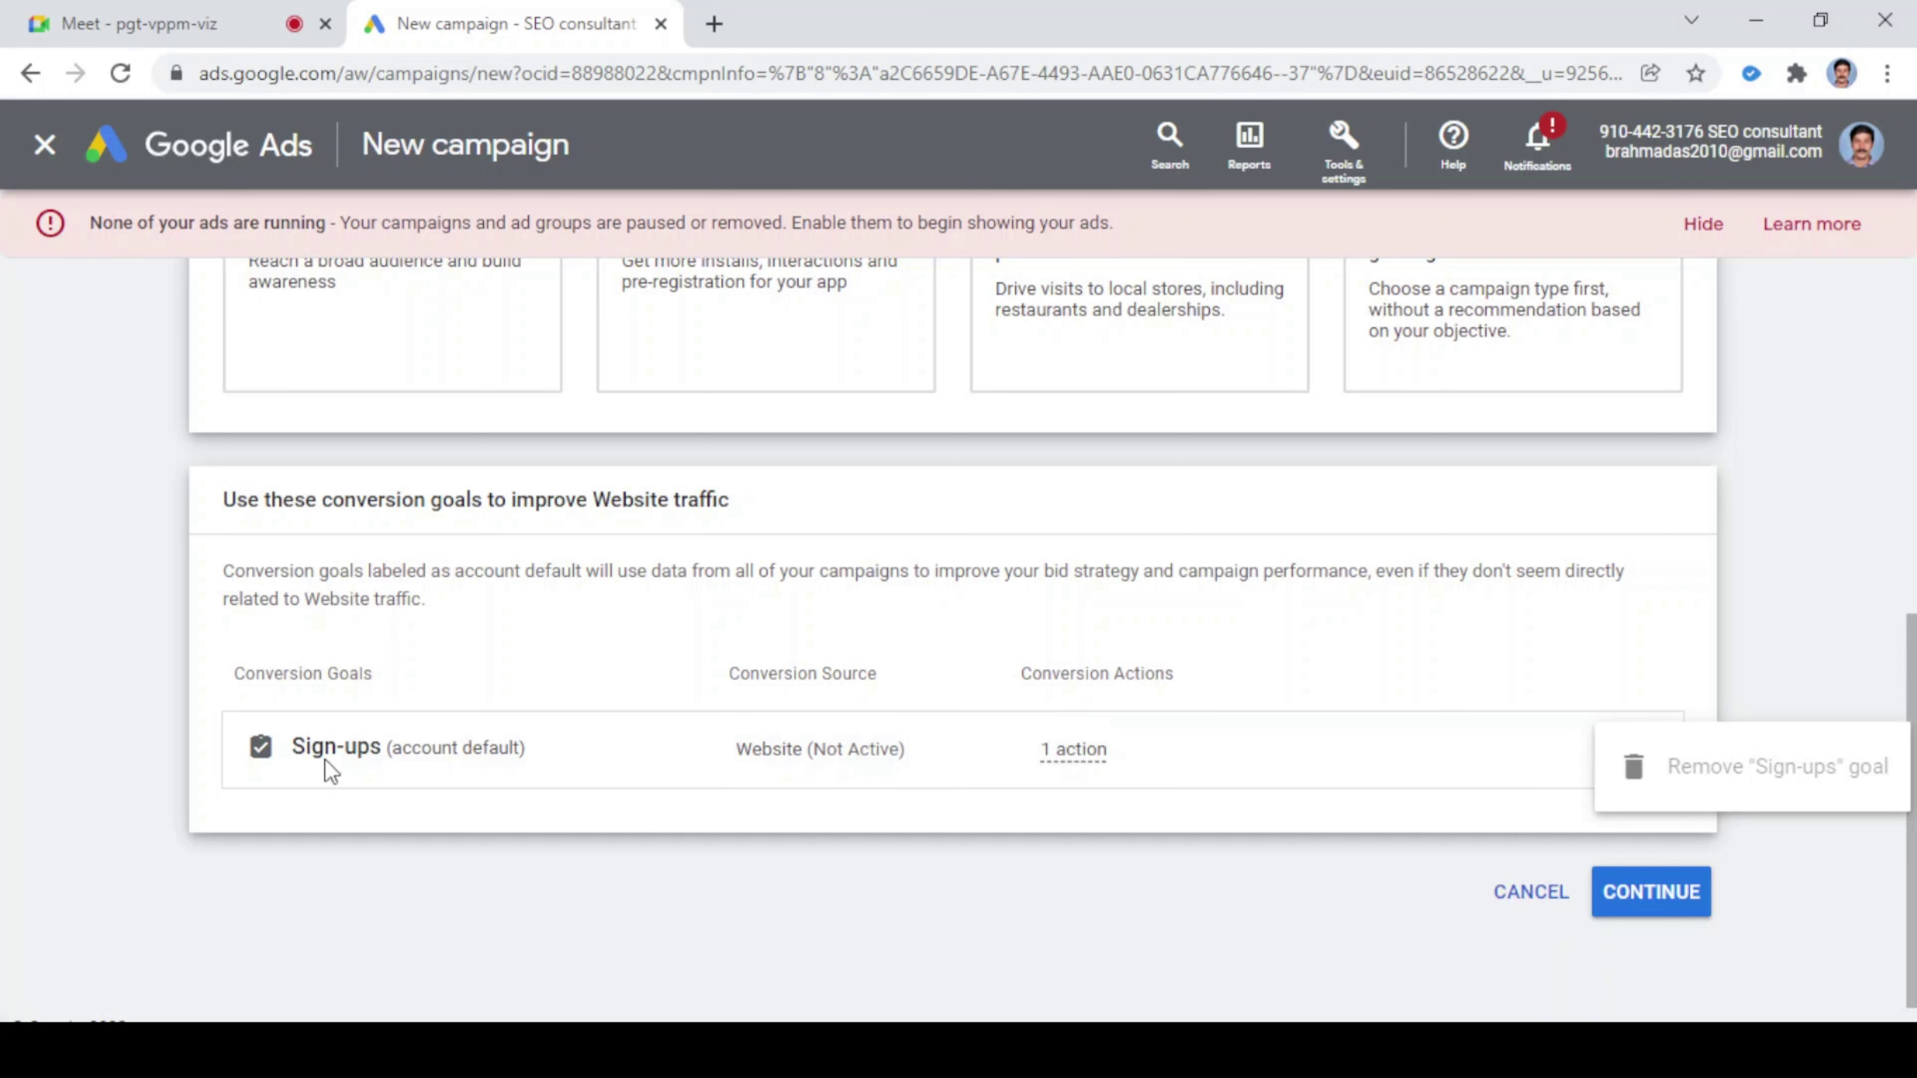
scroll(981, 706, "down", 1)
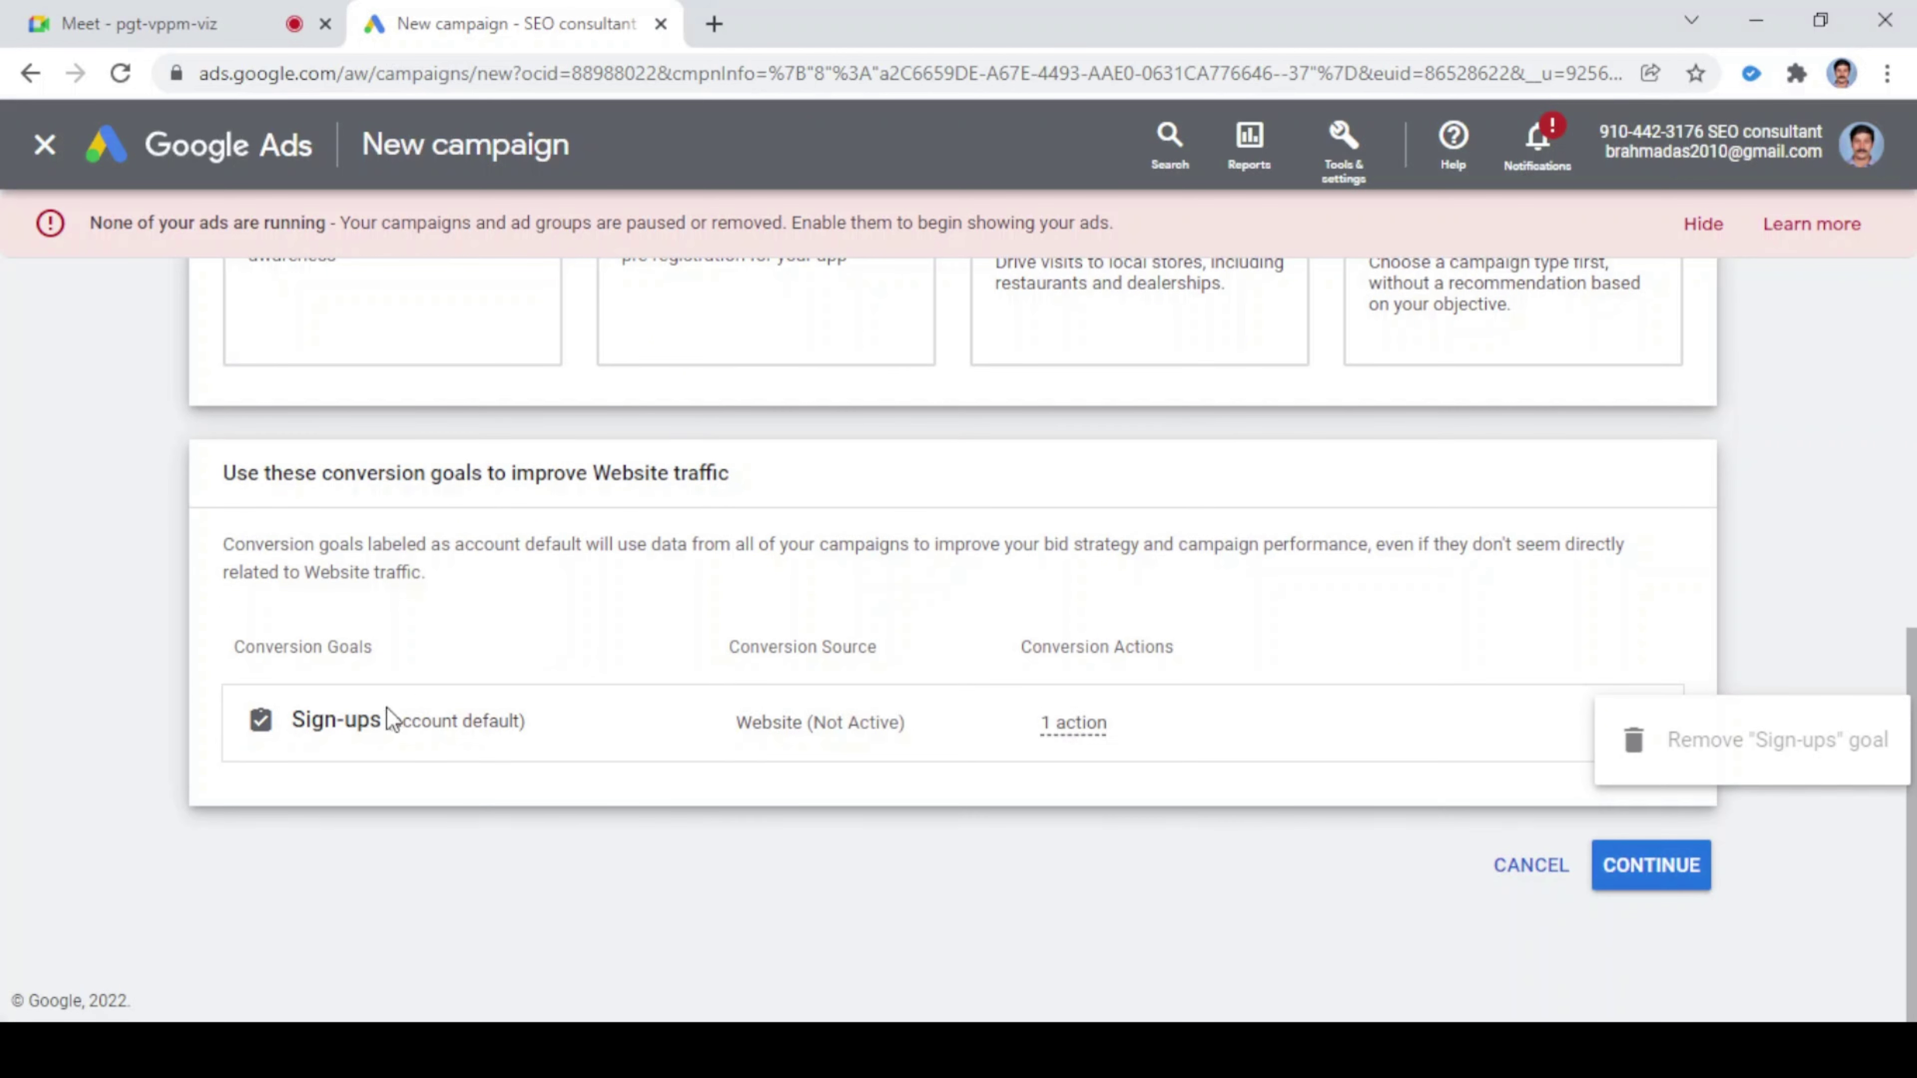
scroll(1057, 347, "up", 8)
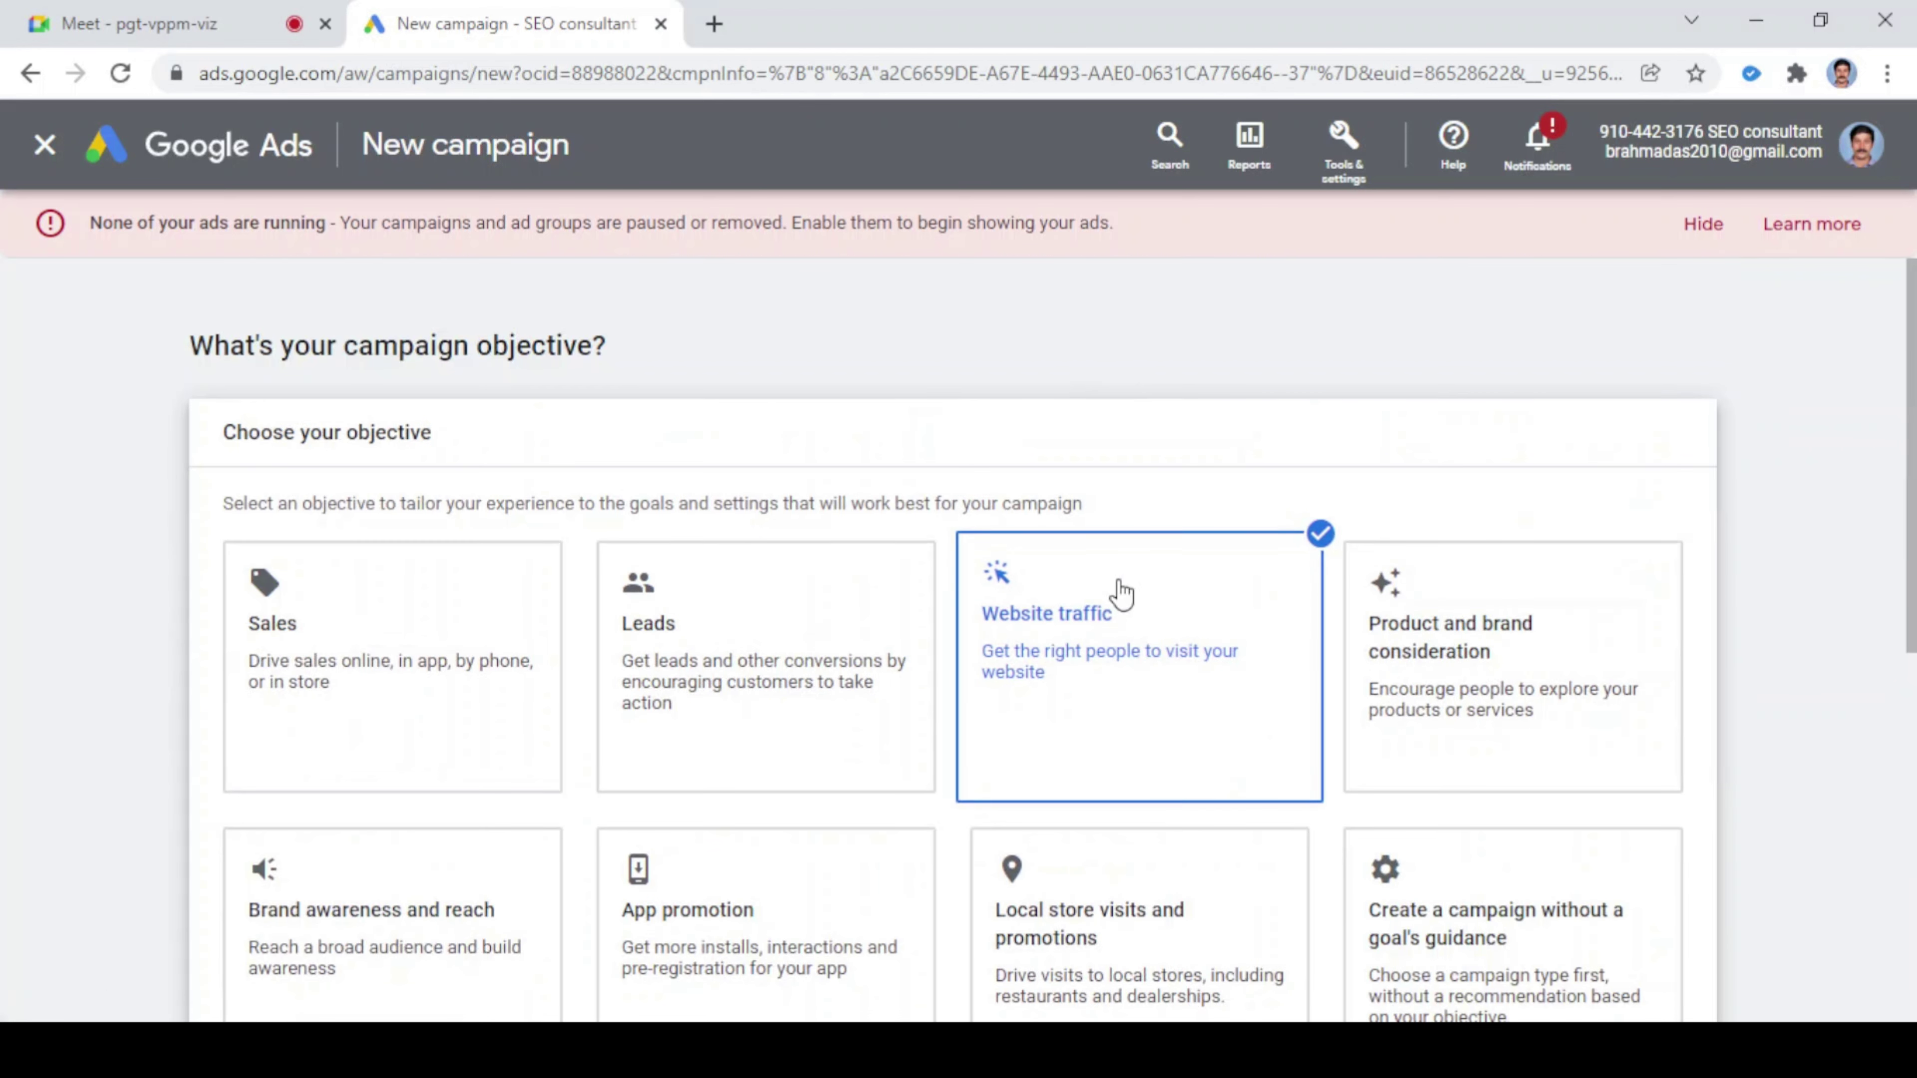
scroll(1146, 608, "down", 8)
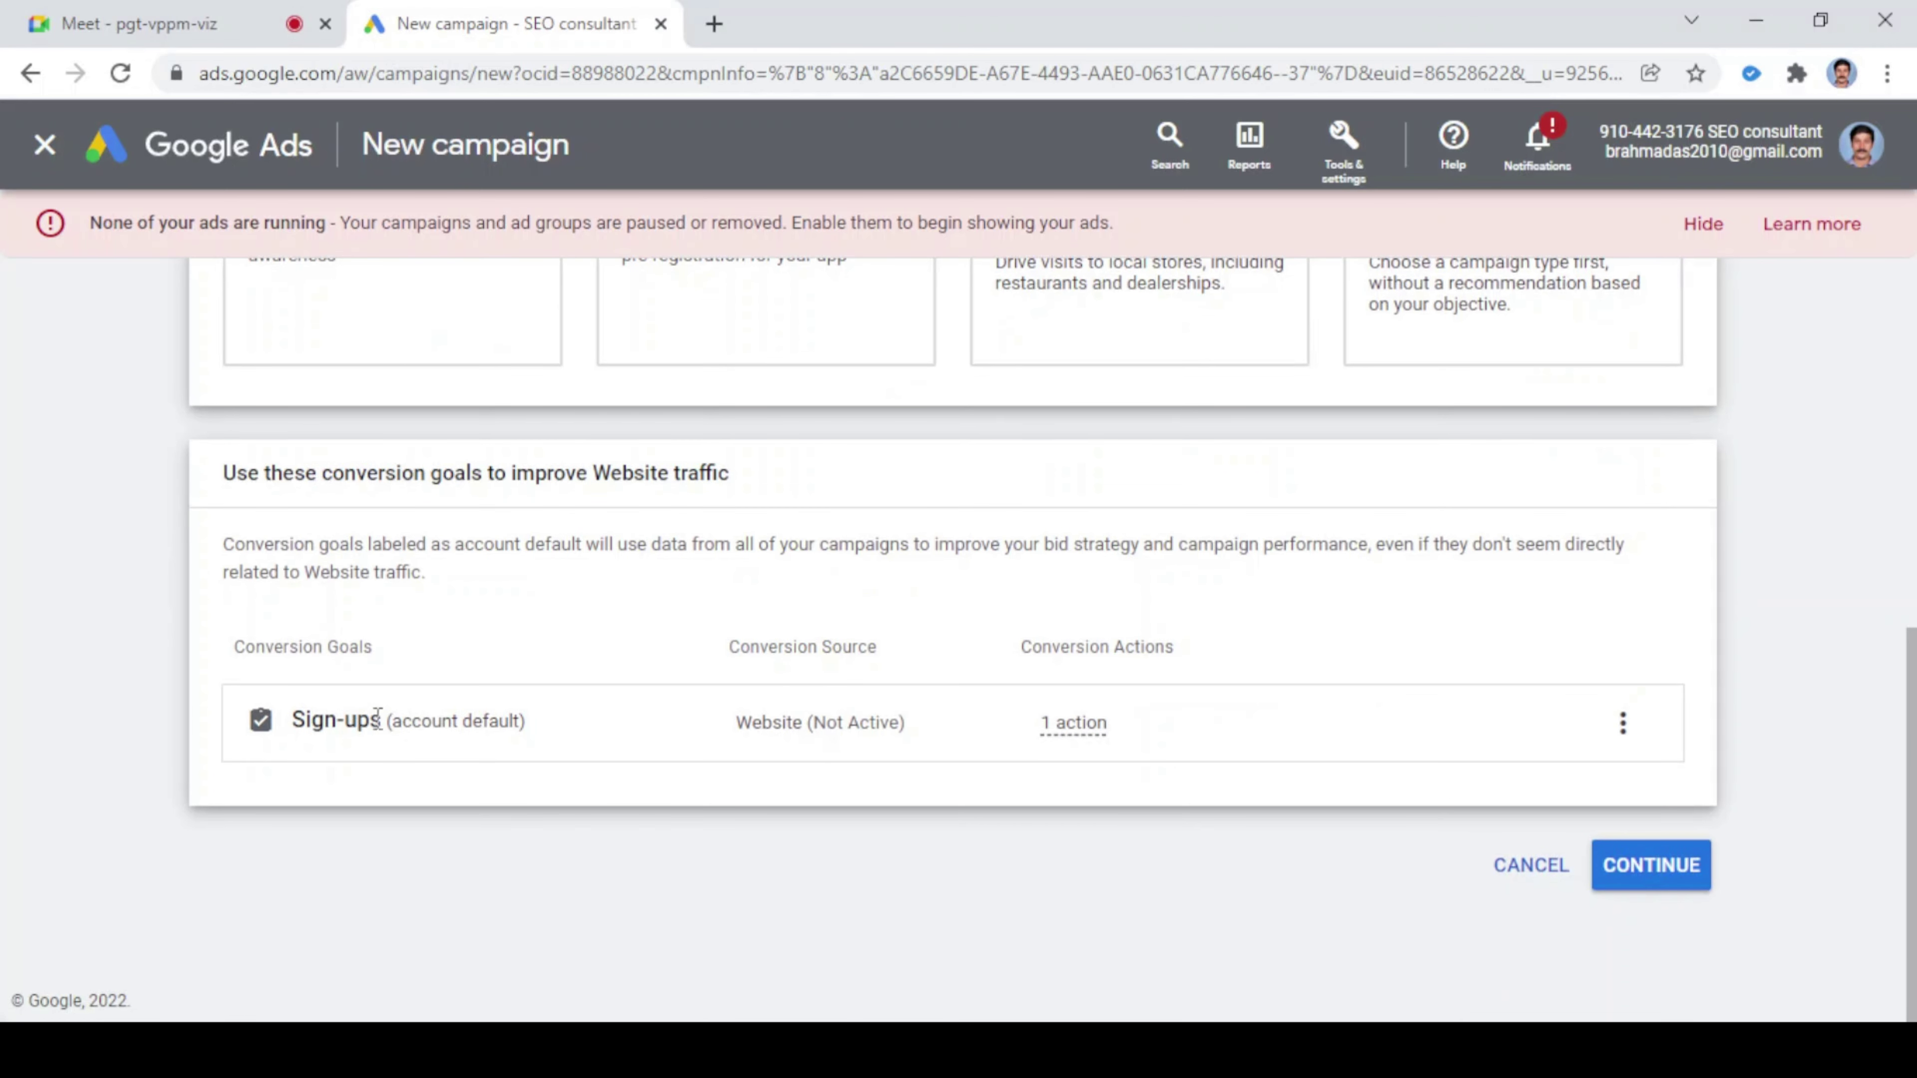
mouse_move(801, 744)
mouse_move(1617, 740)
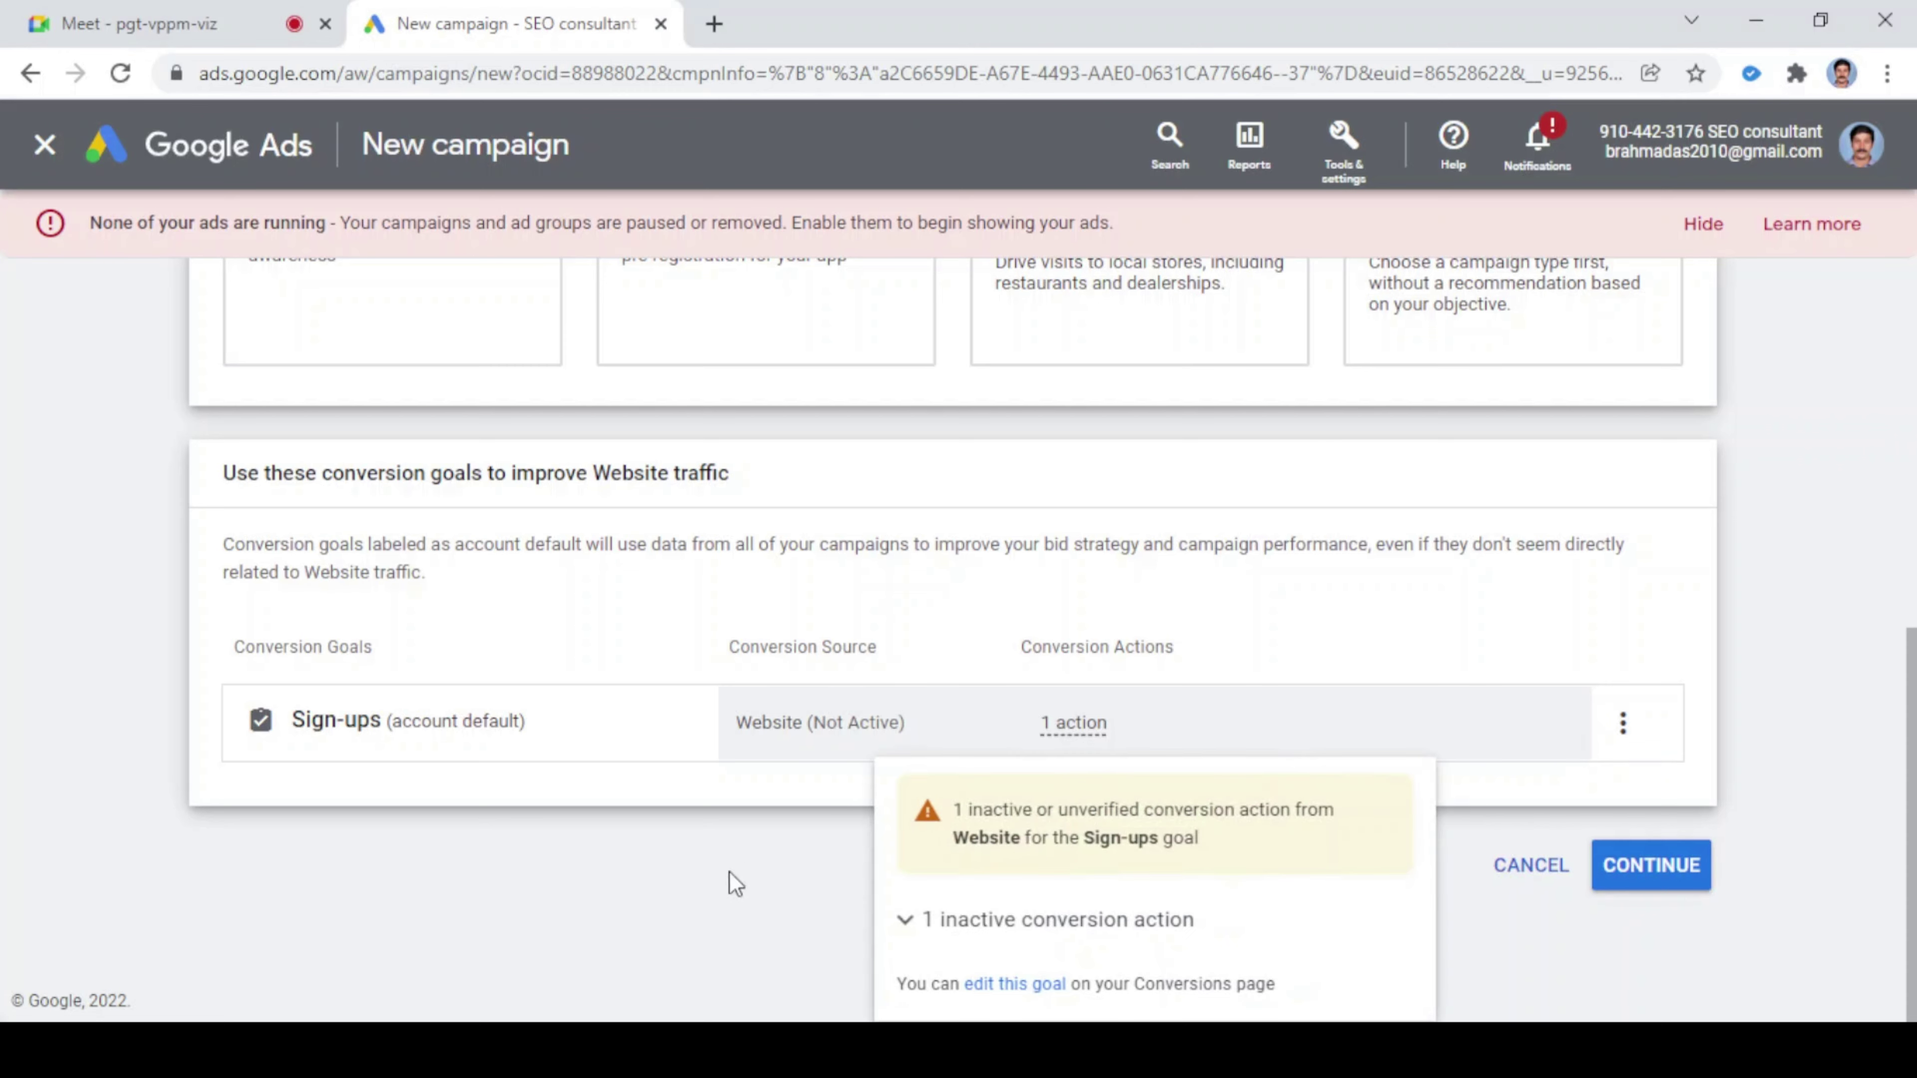
scroll(627, 739, "up", 6)
scroll(695, 710, "down", 4)
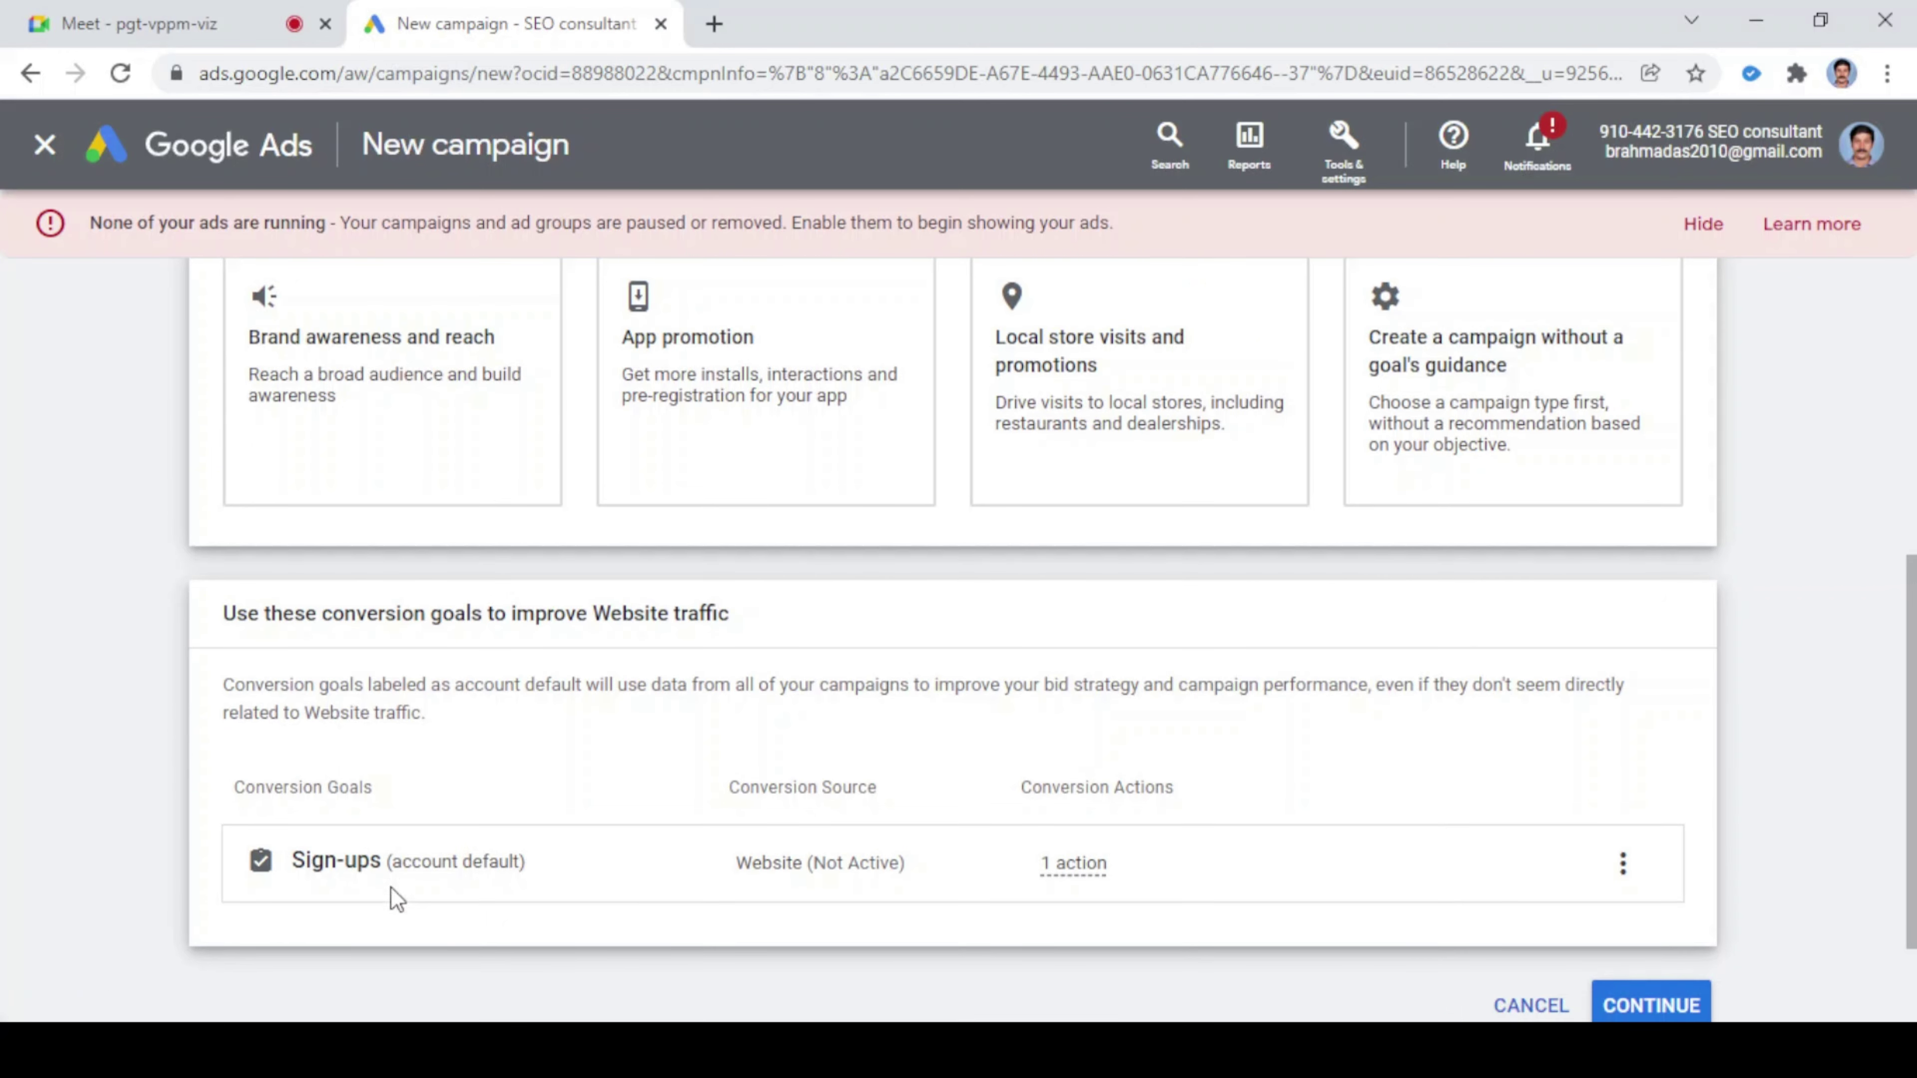
scroll(391, 888, "up", 5)
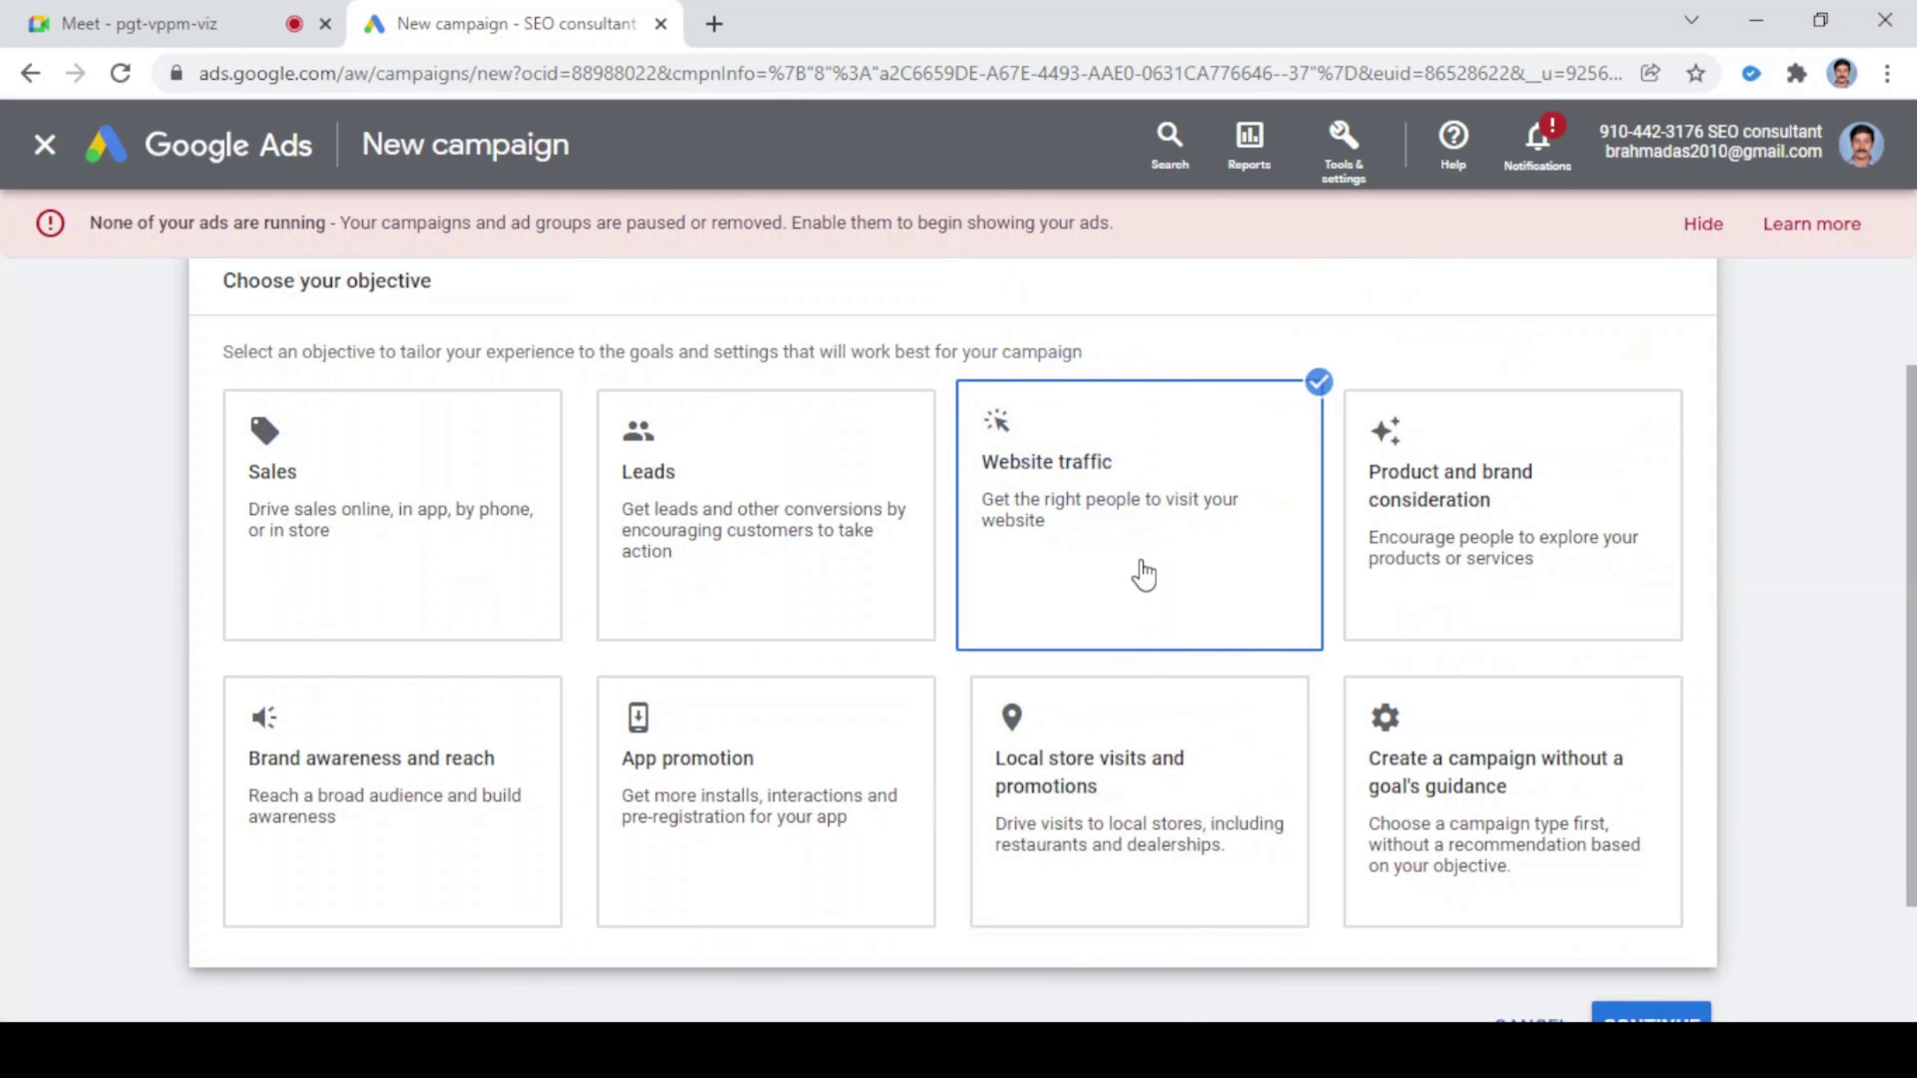
- Switch away from the Website traffic objective through Local store visits and promotions, and choose Website traffic again
scroll(1144, 574, "down", 2)
left_click(1152, 752)
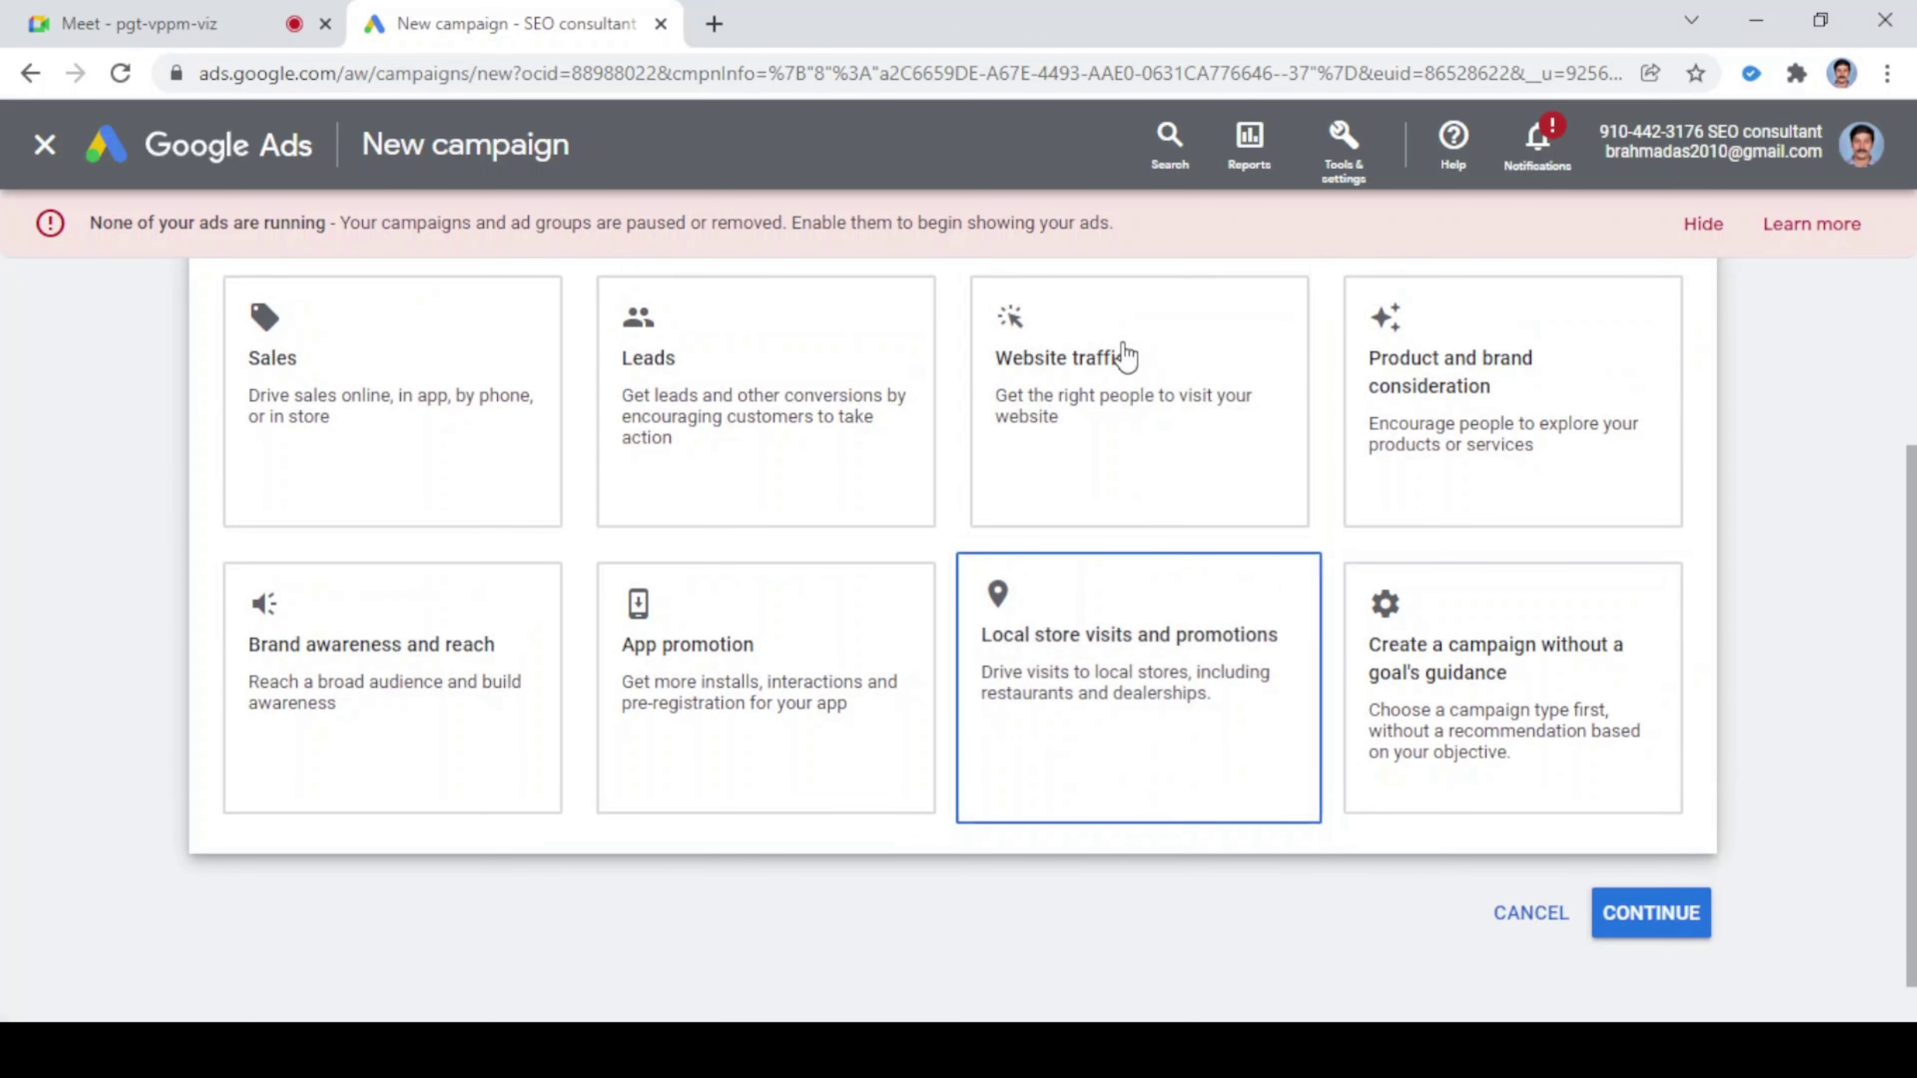
left_click(1127, 355)
- Check the Sign-ups goal's conversion actions again in relation to the Website traffic objective
scroll(1152, 408, "down", 5)
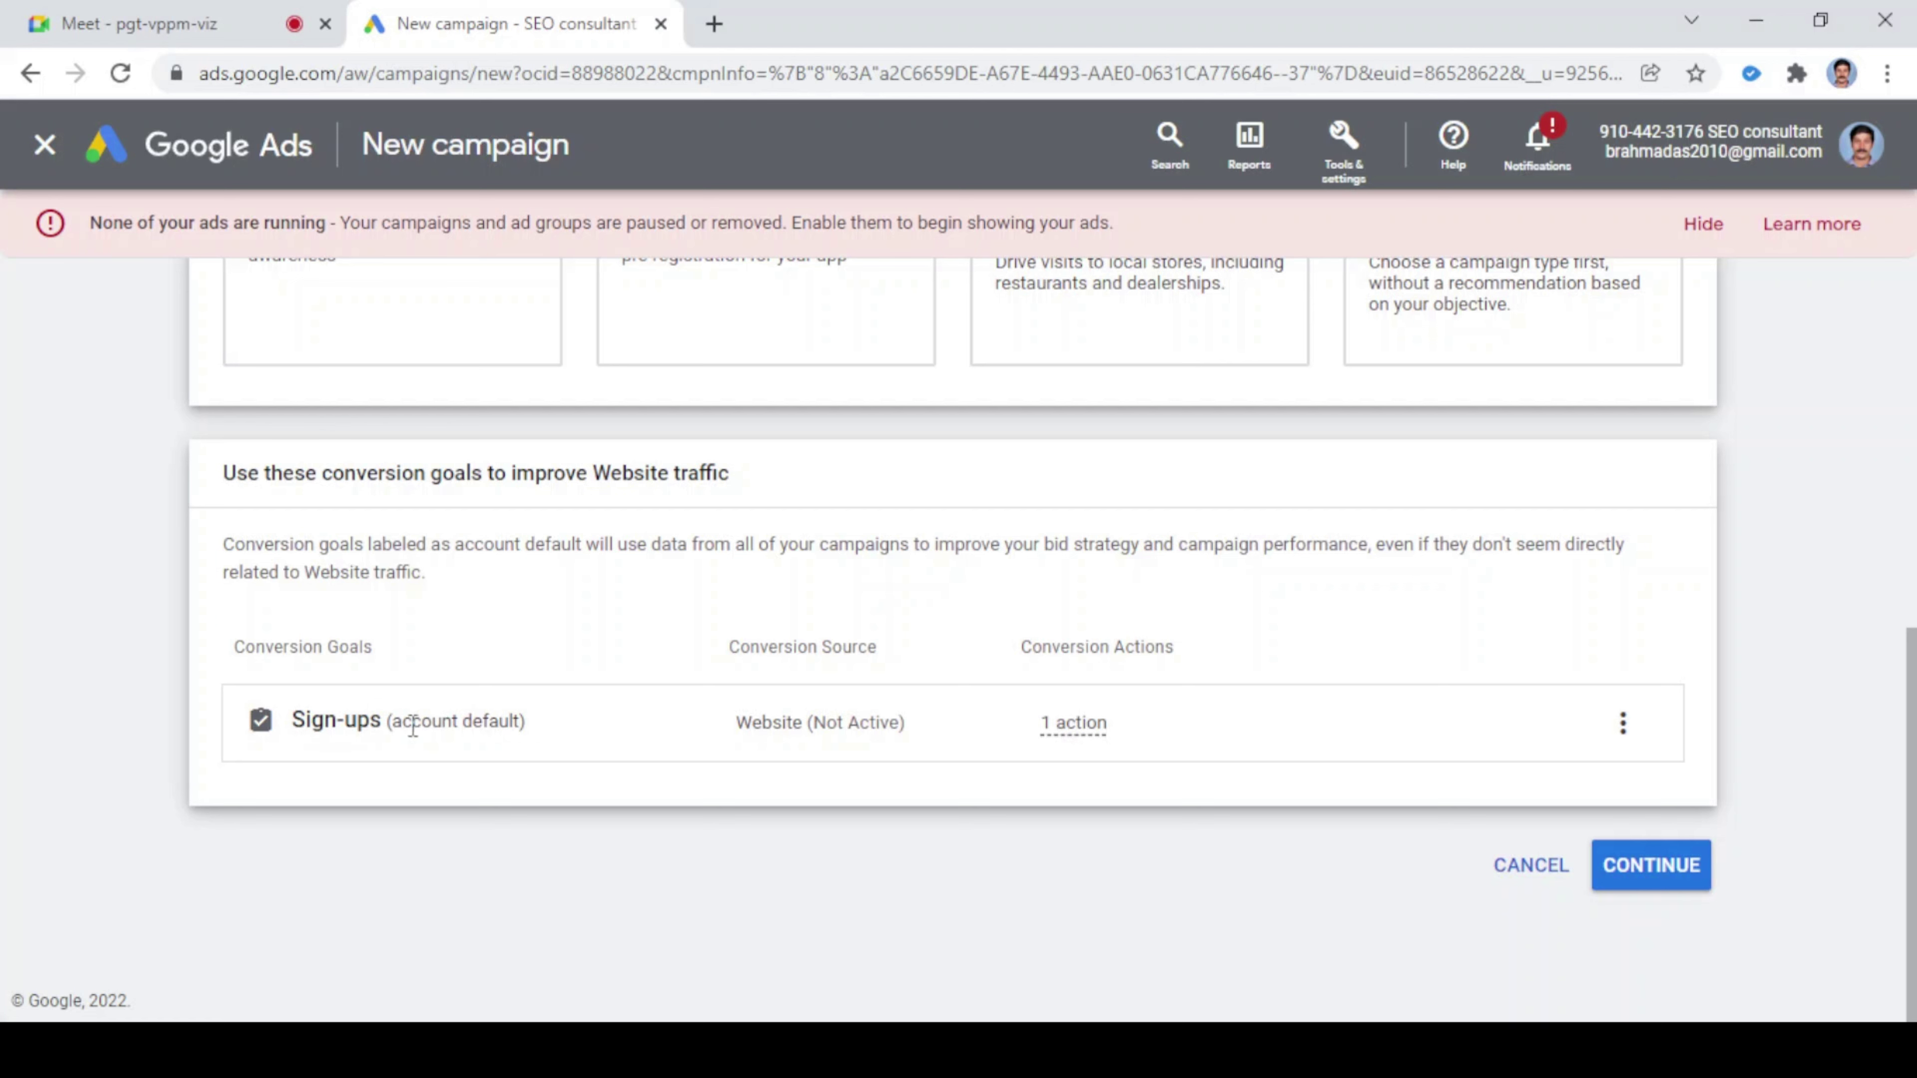
left_click(1091, 733)
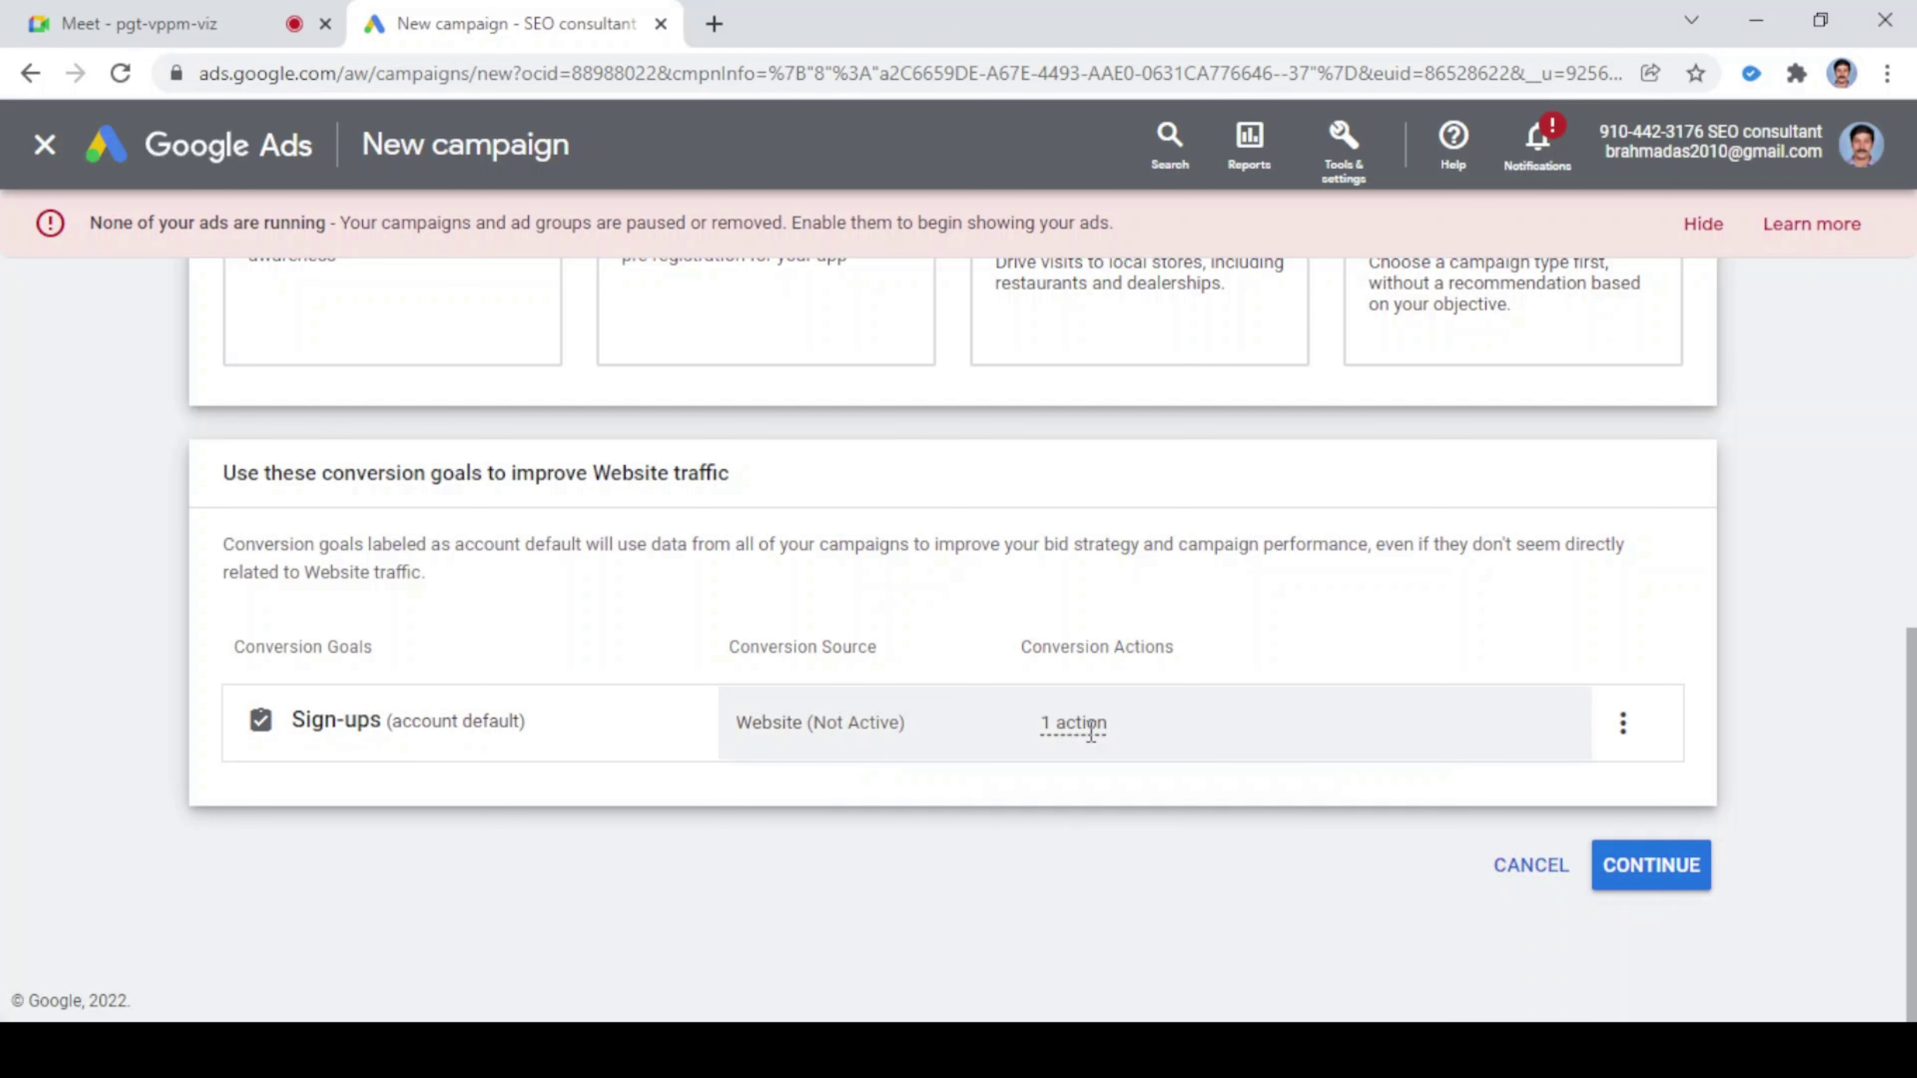
scroll(1091, 732, "up", 6)
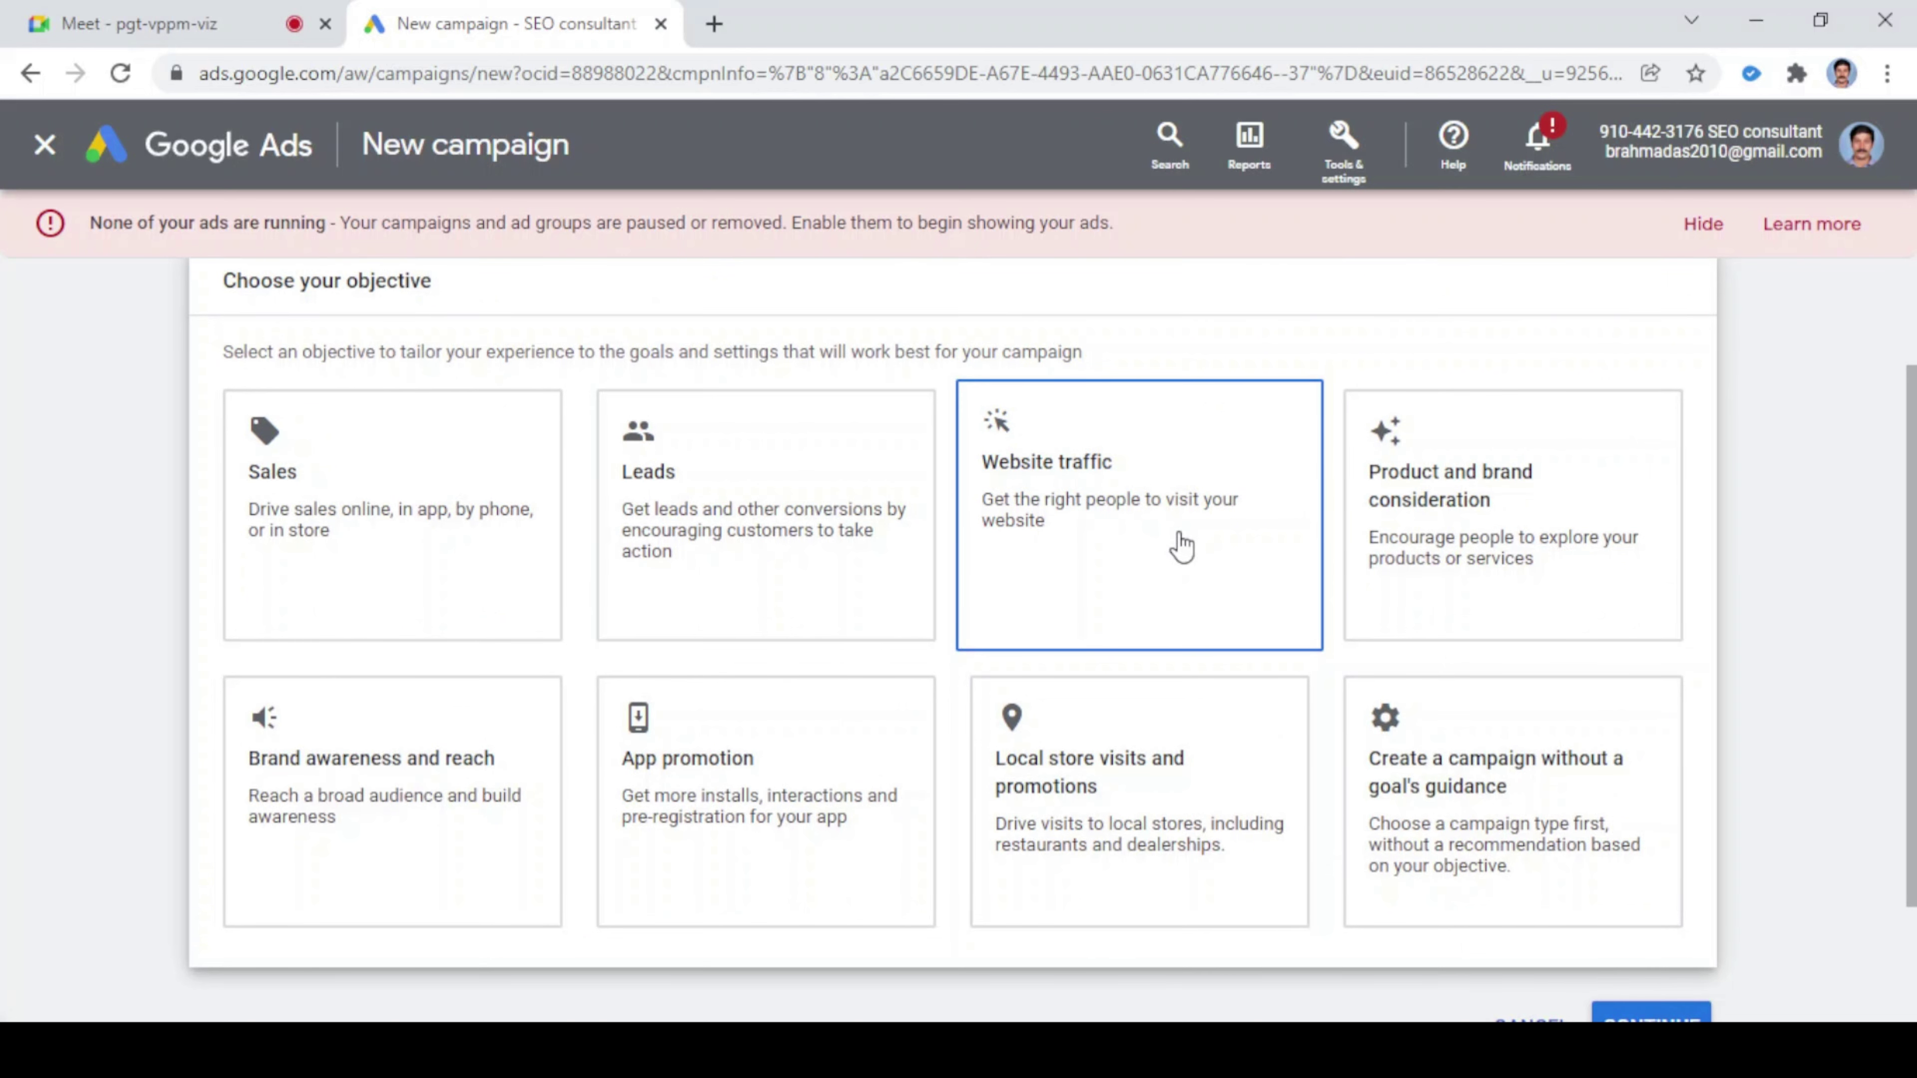
scroll(1174, 532, "down", 3)
scroll(1048, 348, "up", 1)
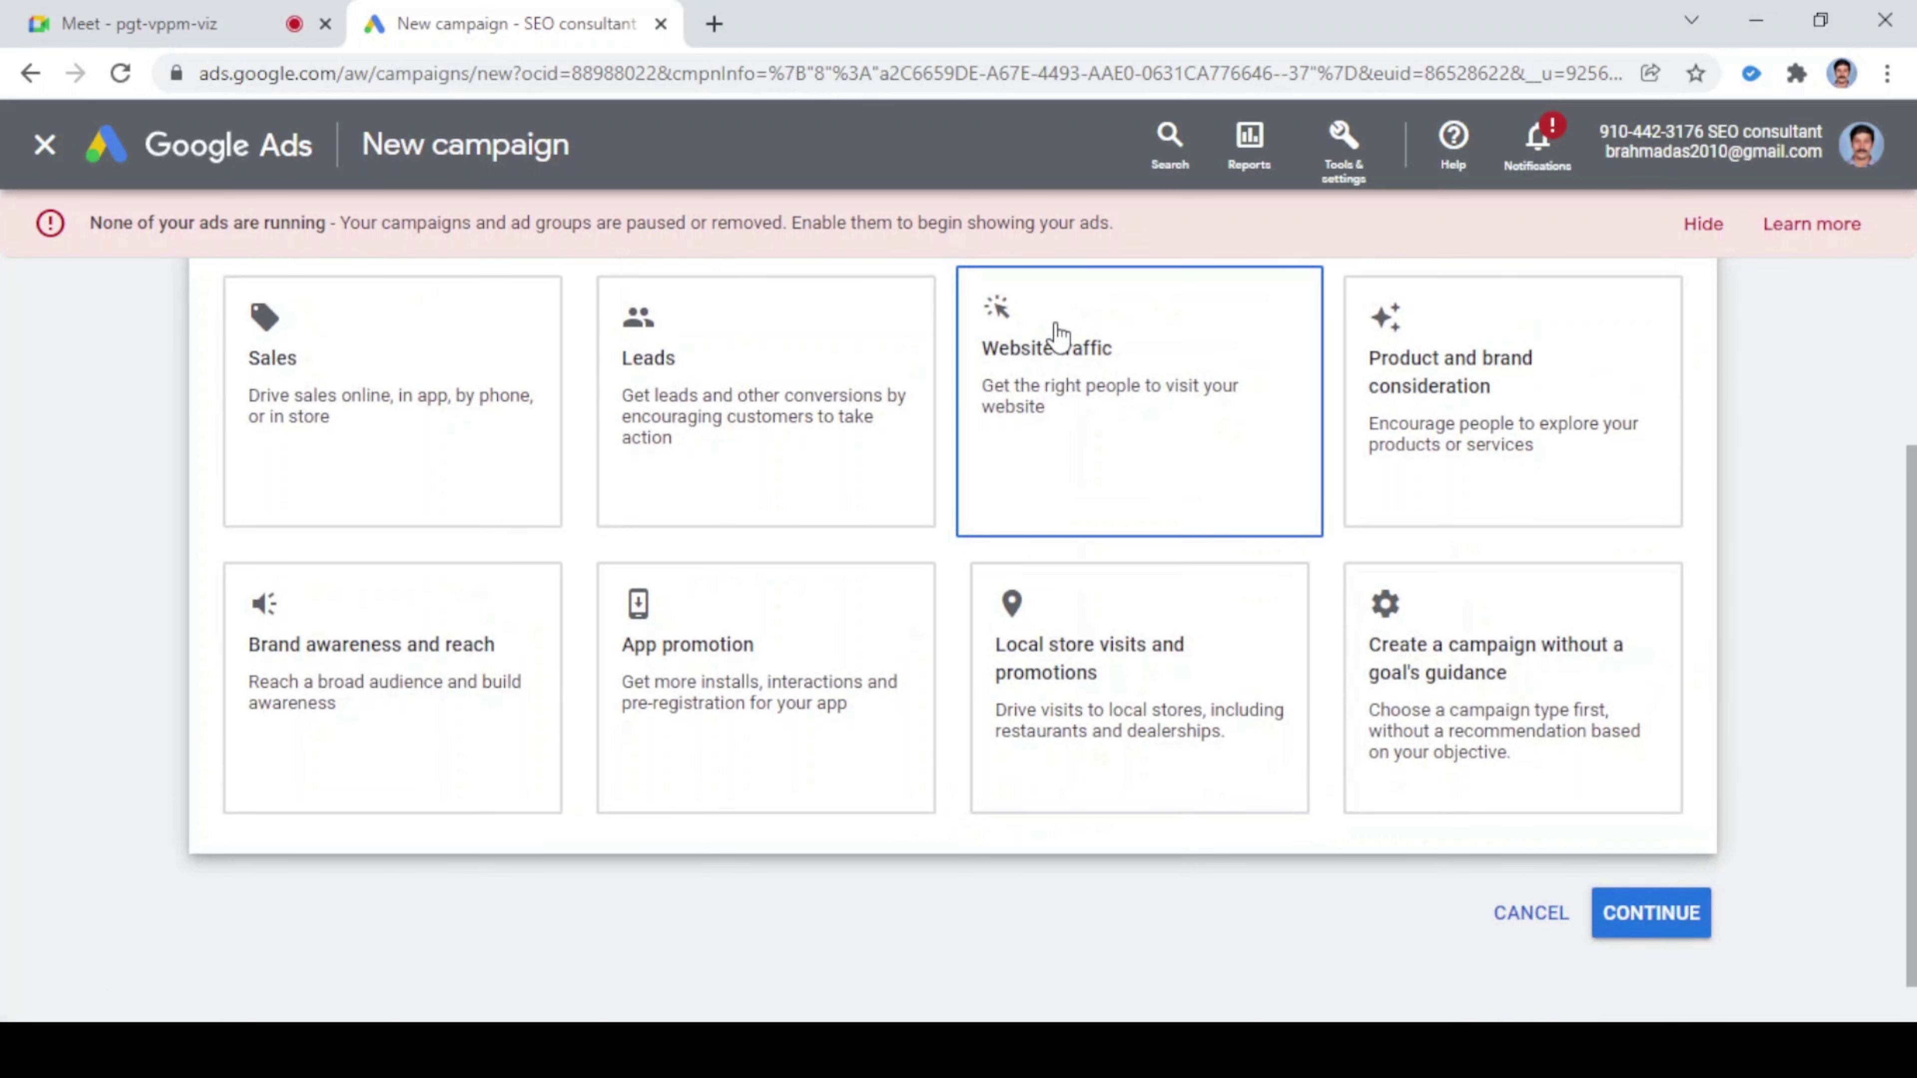
scroll(1179, 476, "down", 6)
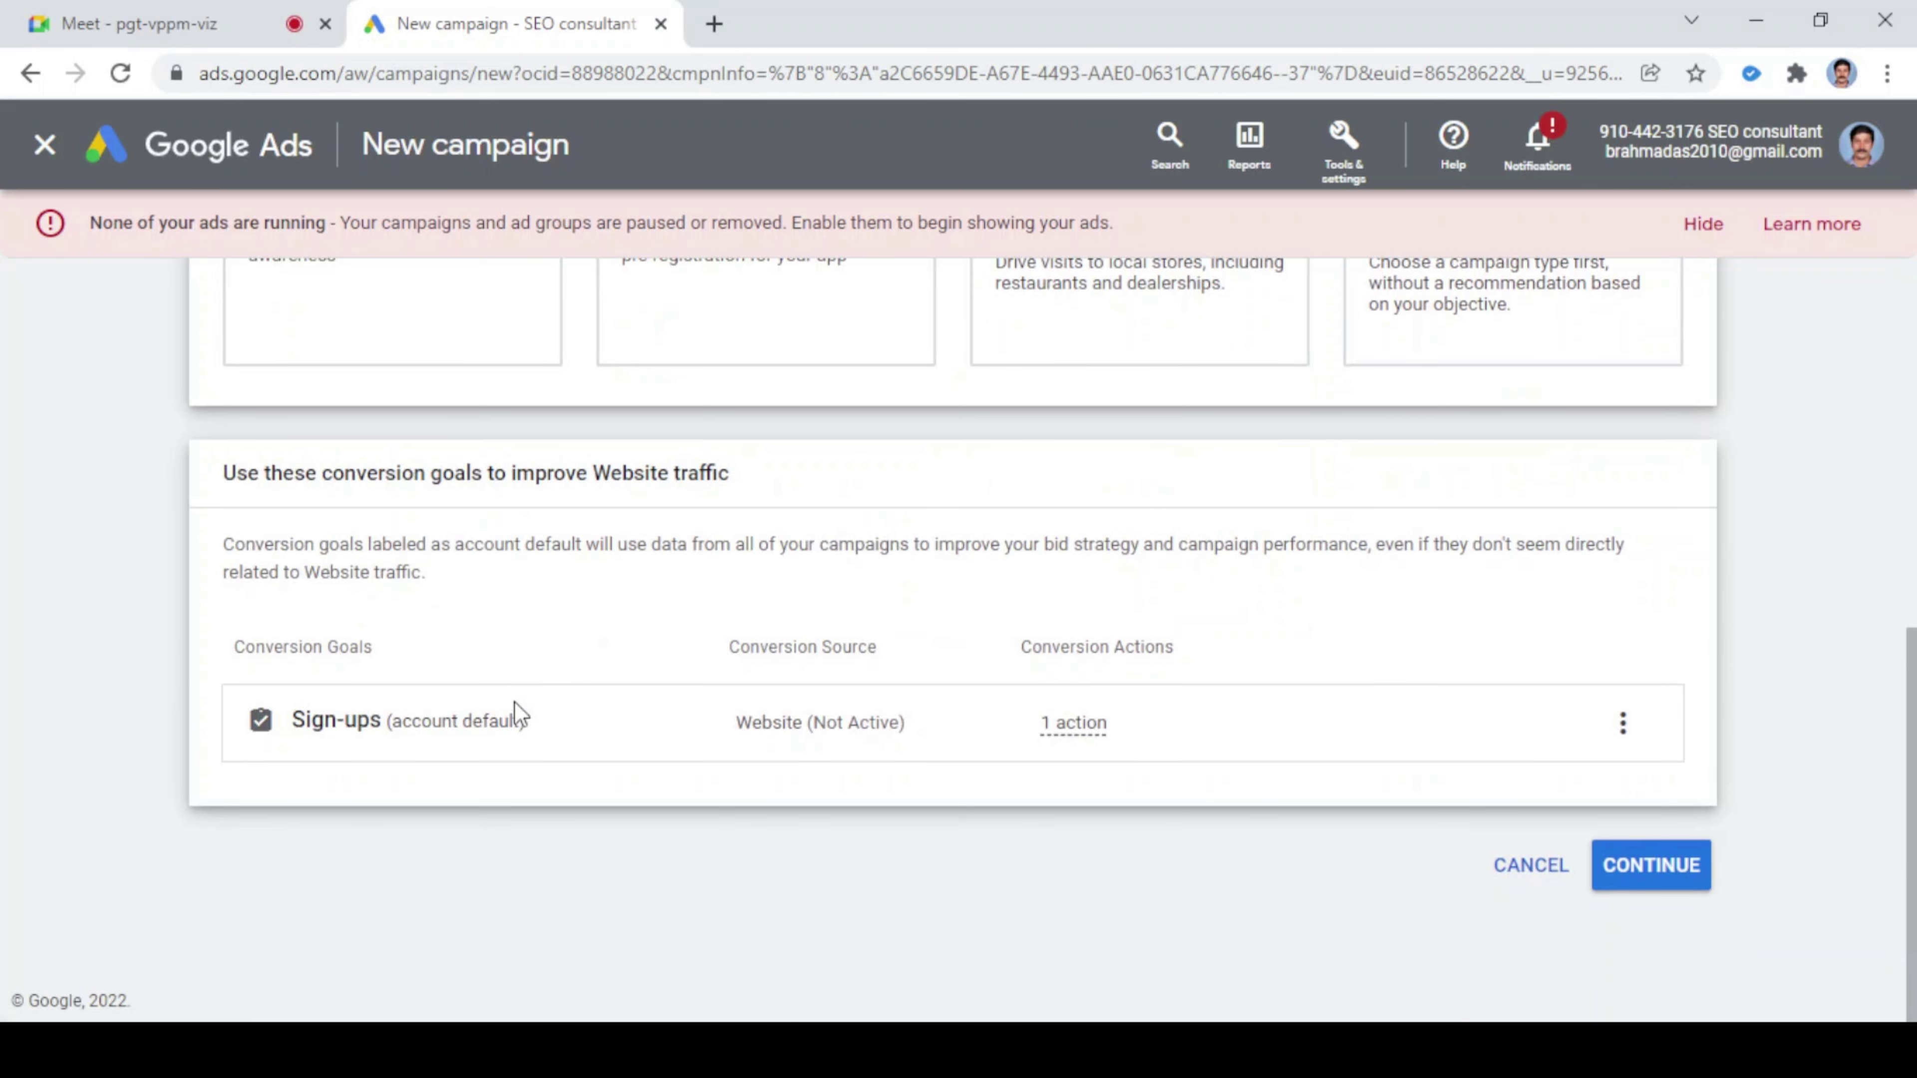
- Visit the Conversions page through the Sign-ups goal's edit link, exit its guide, and return to the campaigns overview
mouse_move(1069, 741)
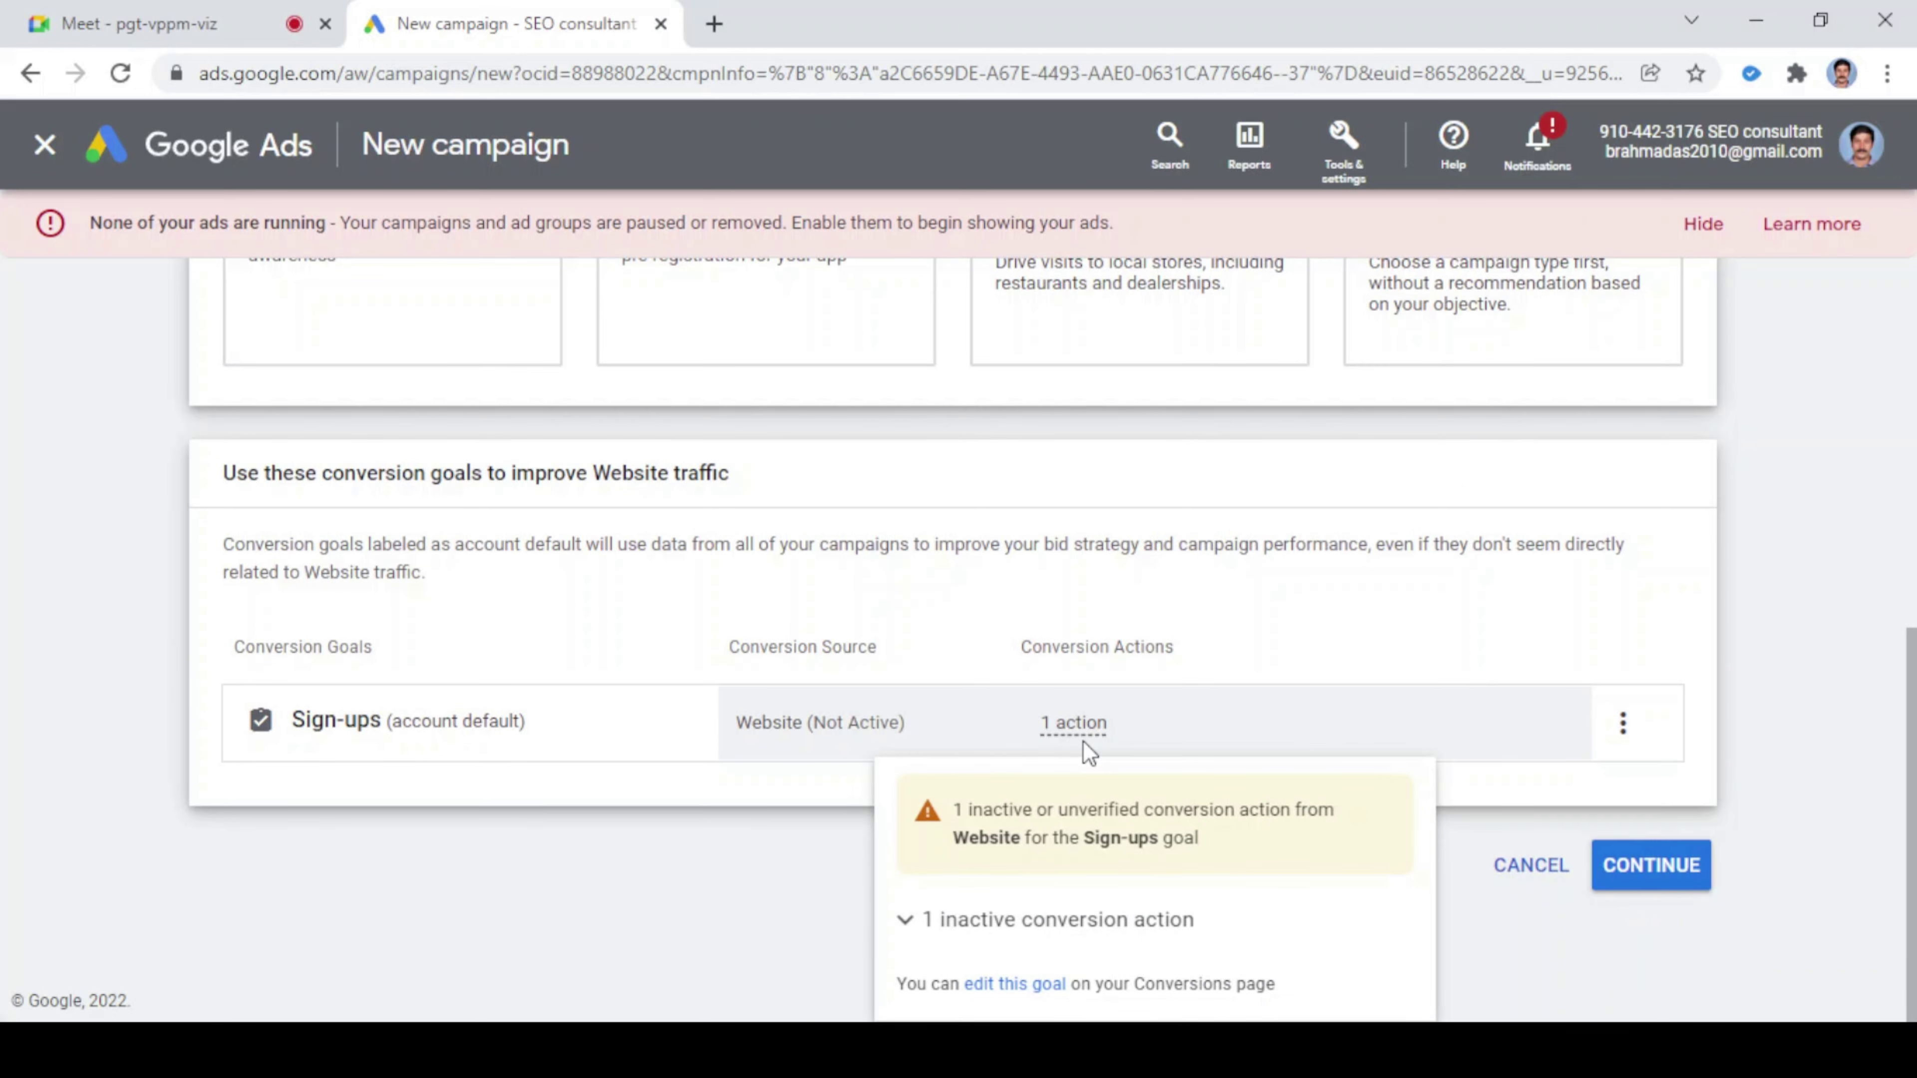
left_click(1011, 985)
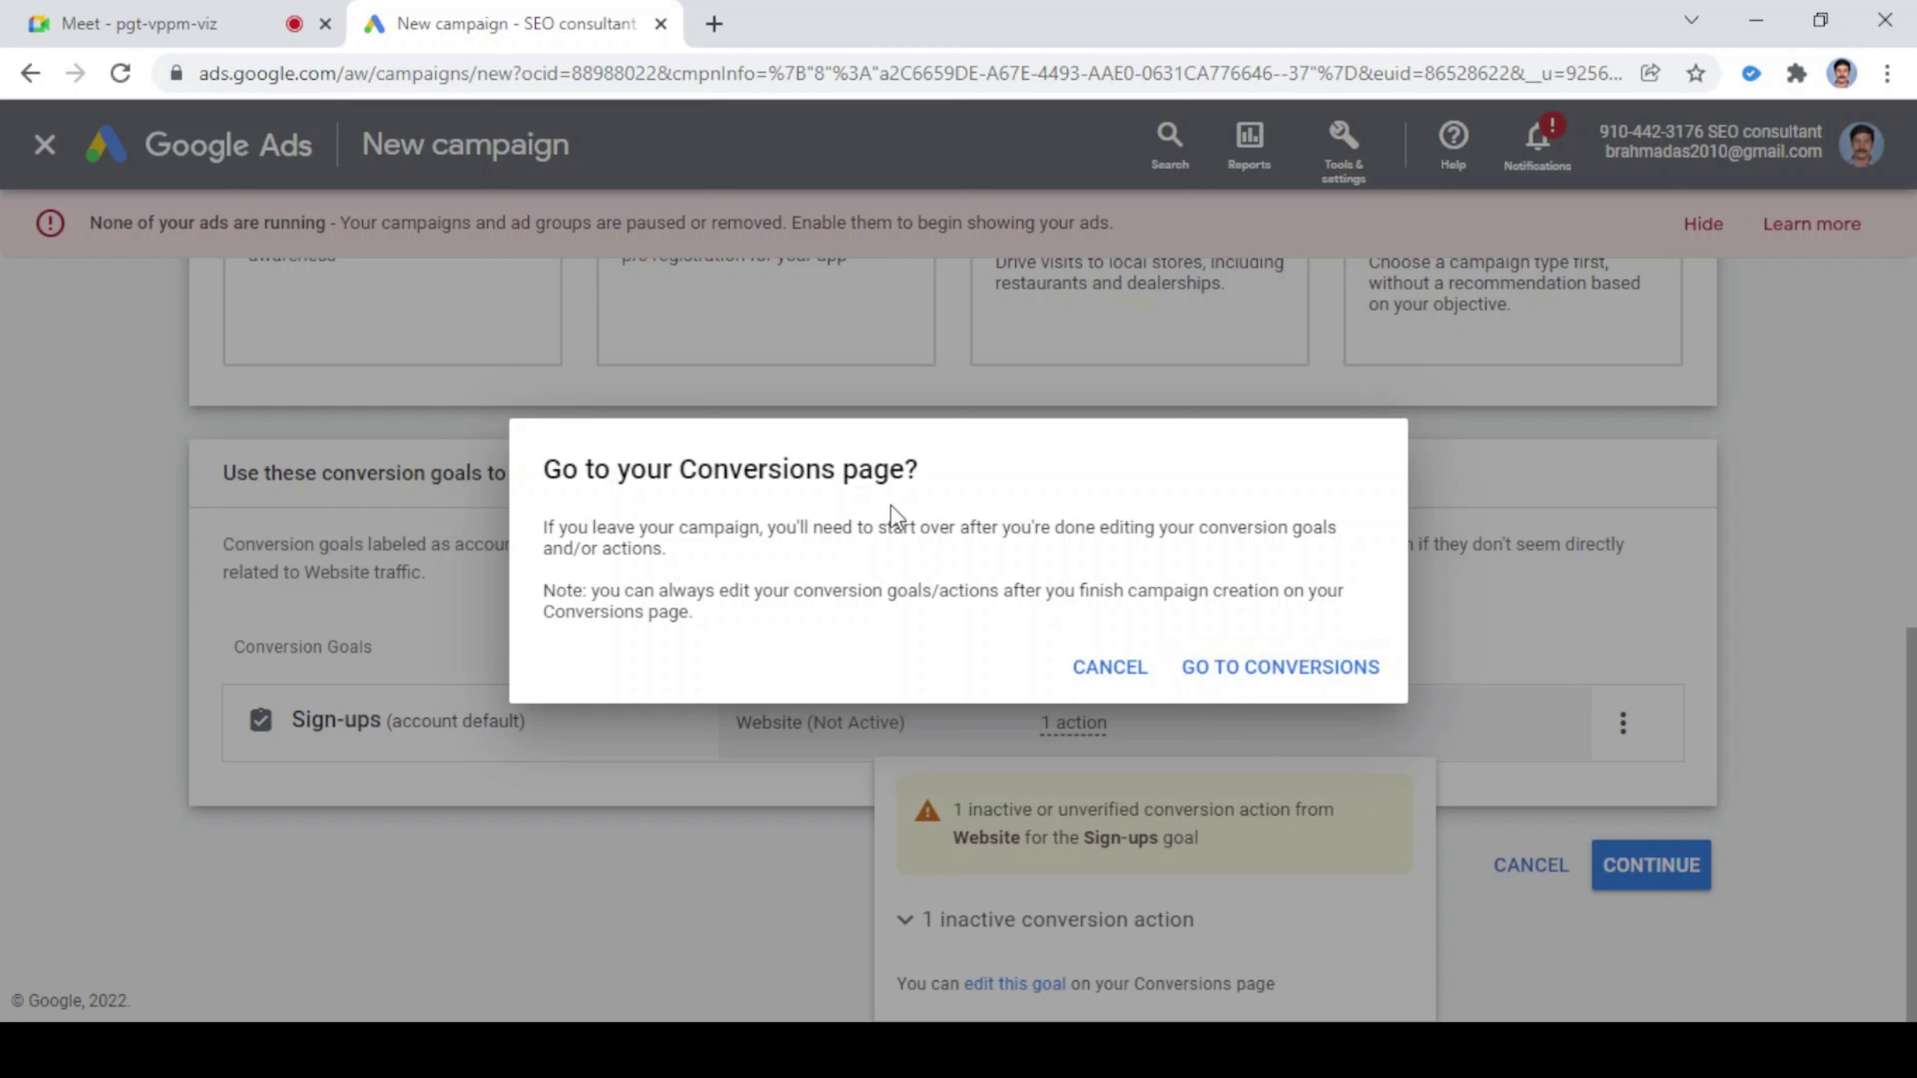
left_click(1271, 666)
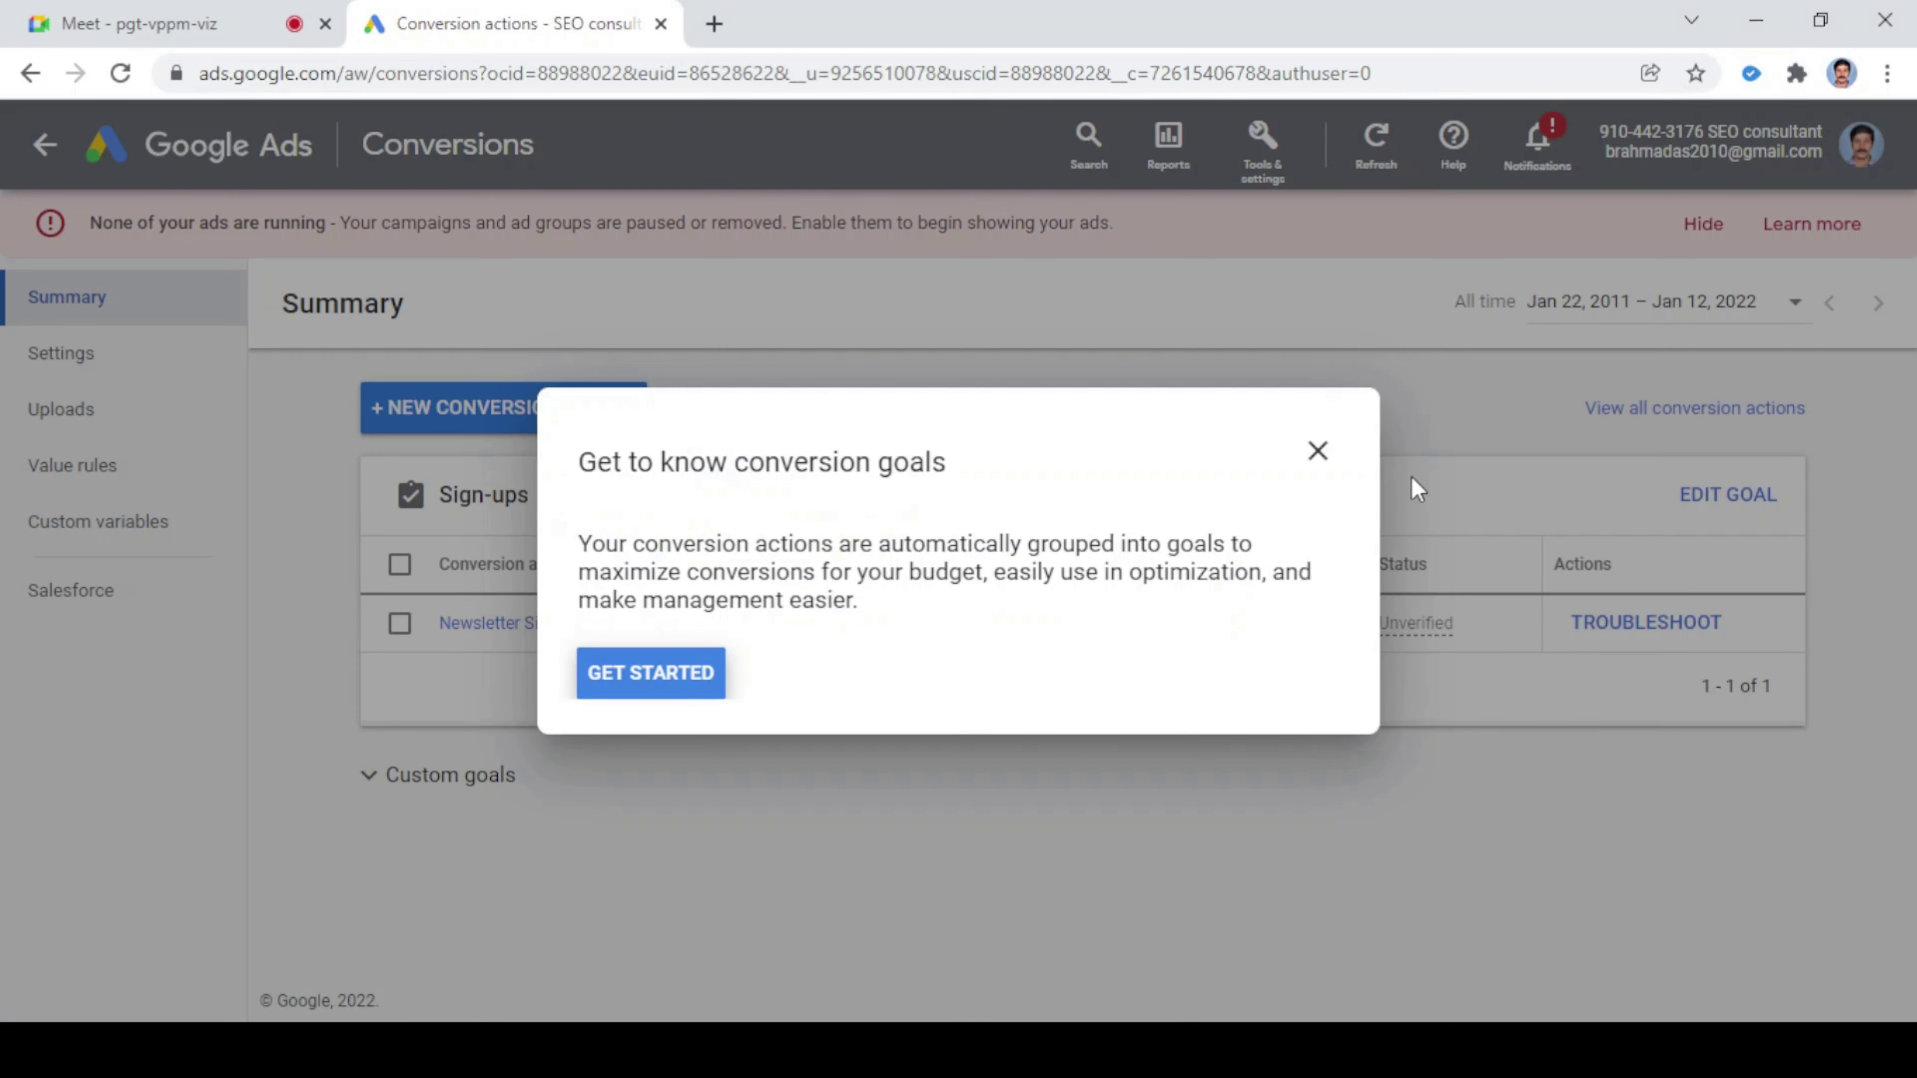
left_click(1330, 453)
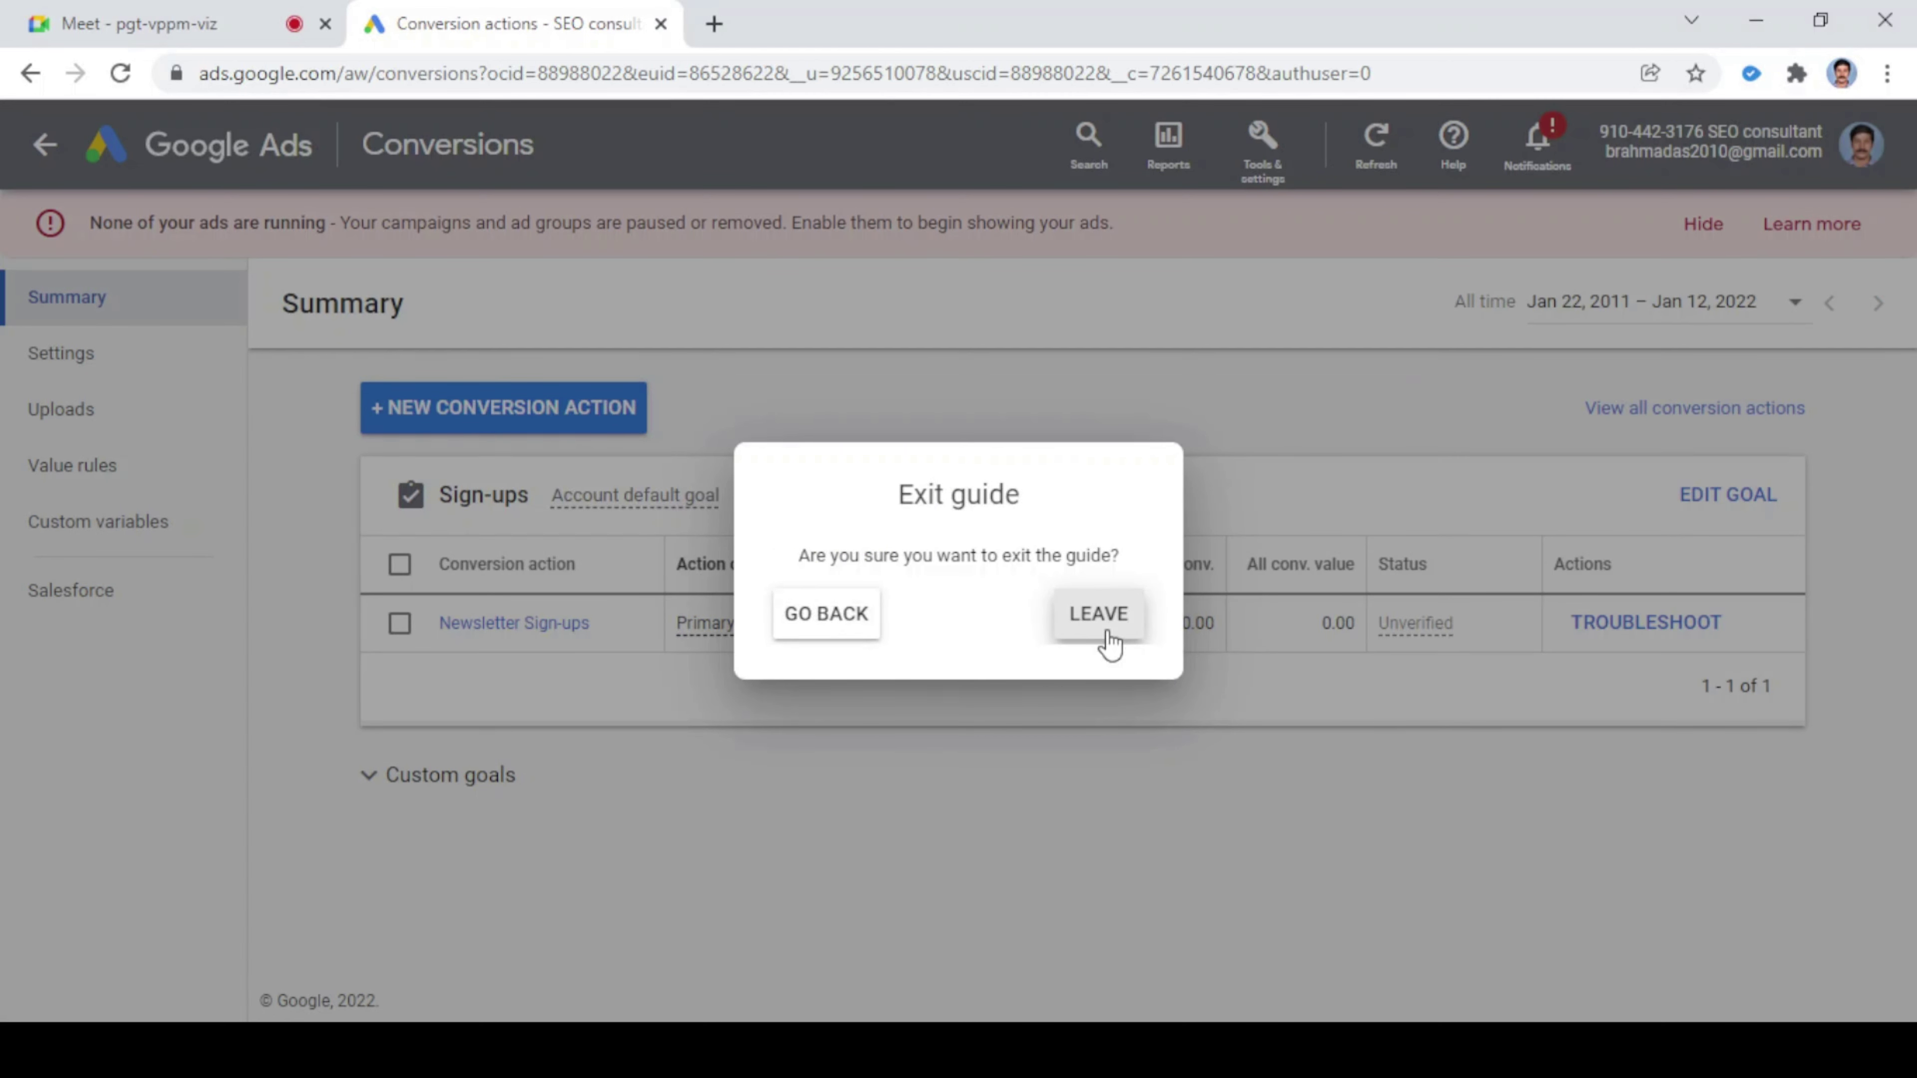
left_click(1078, 616)
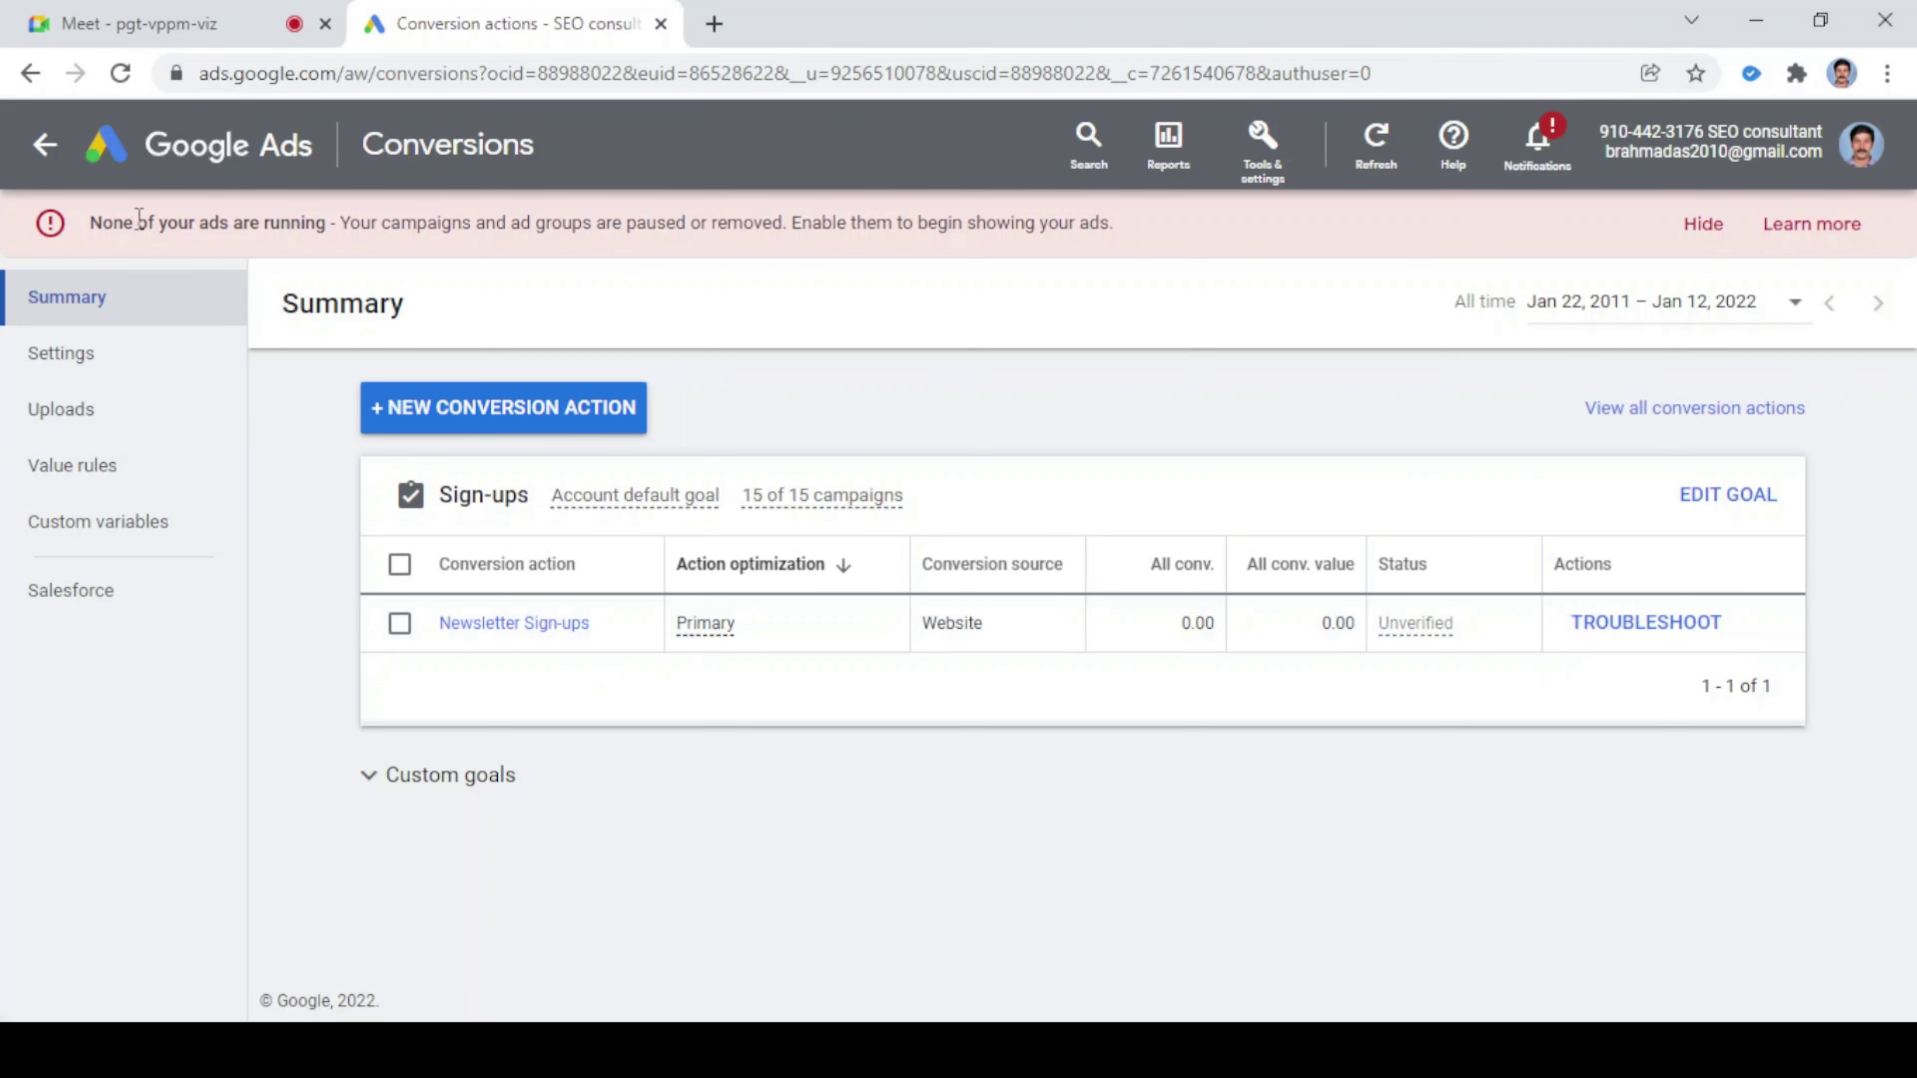
left_click(47, 151)
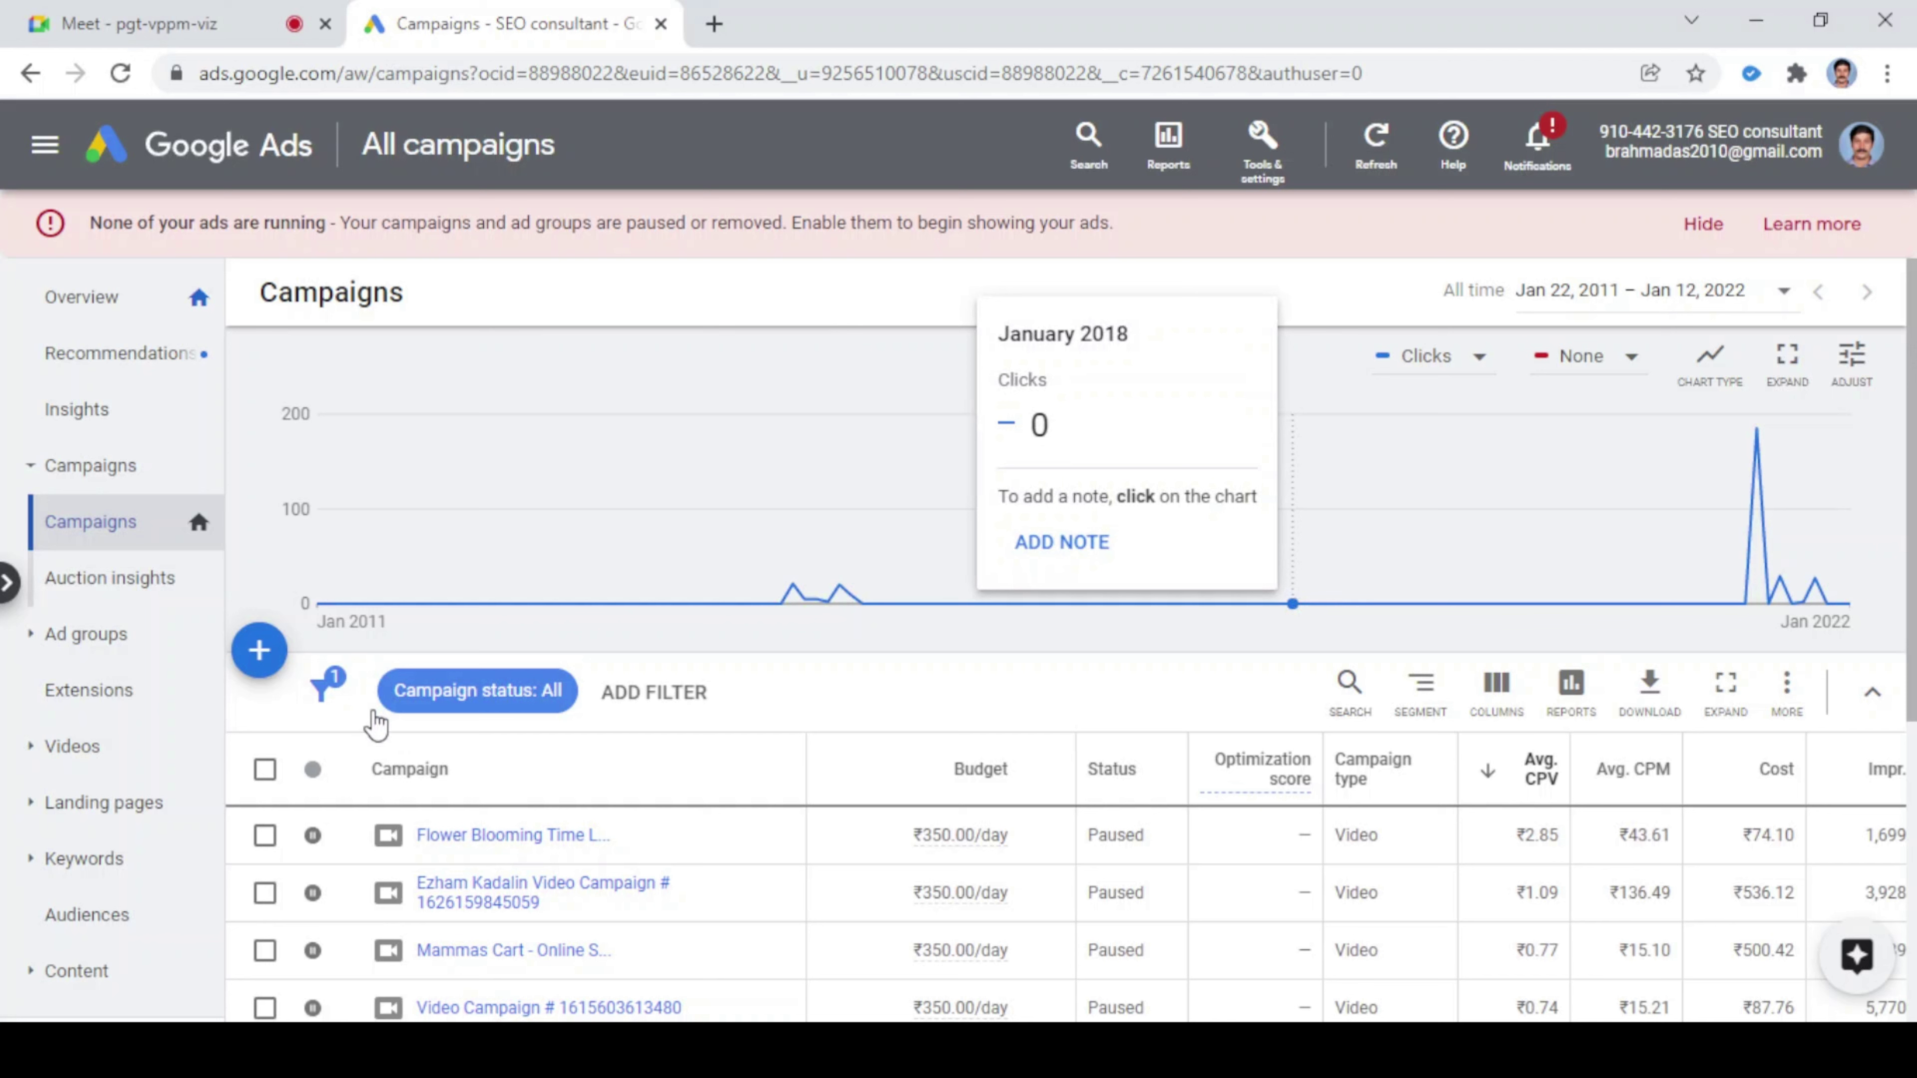
- Start a new campaign with the Website traffic objective, keep the Sign-ups conversion goal, and continue to the campaign types
left_click(255, 665)
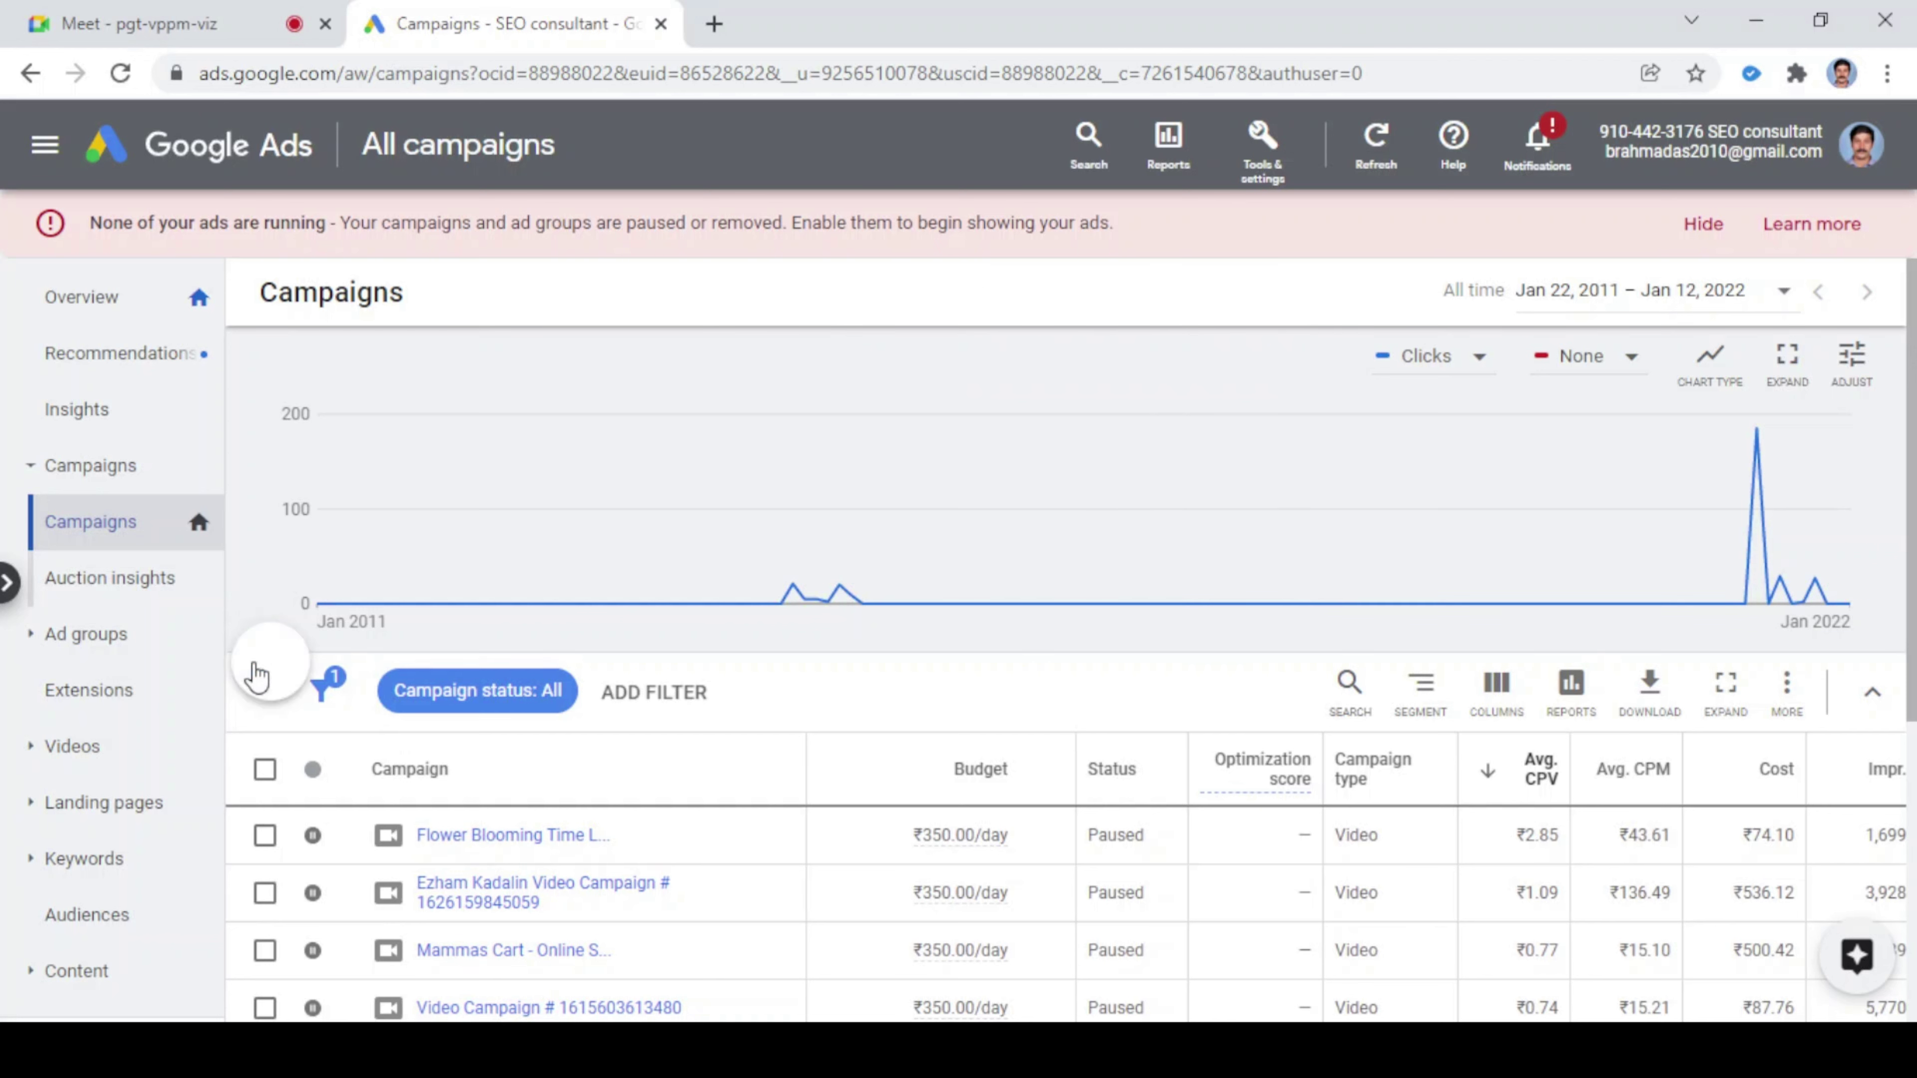
mouse_move(898, 611)
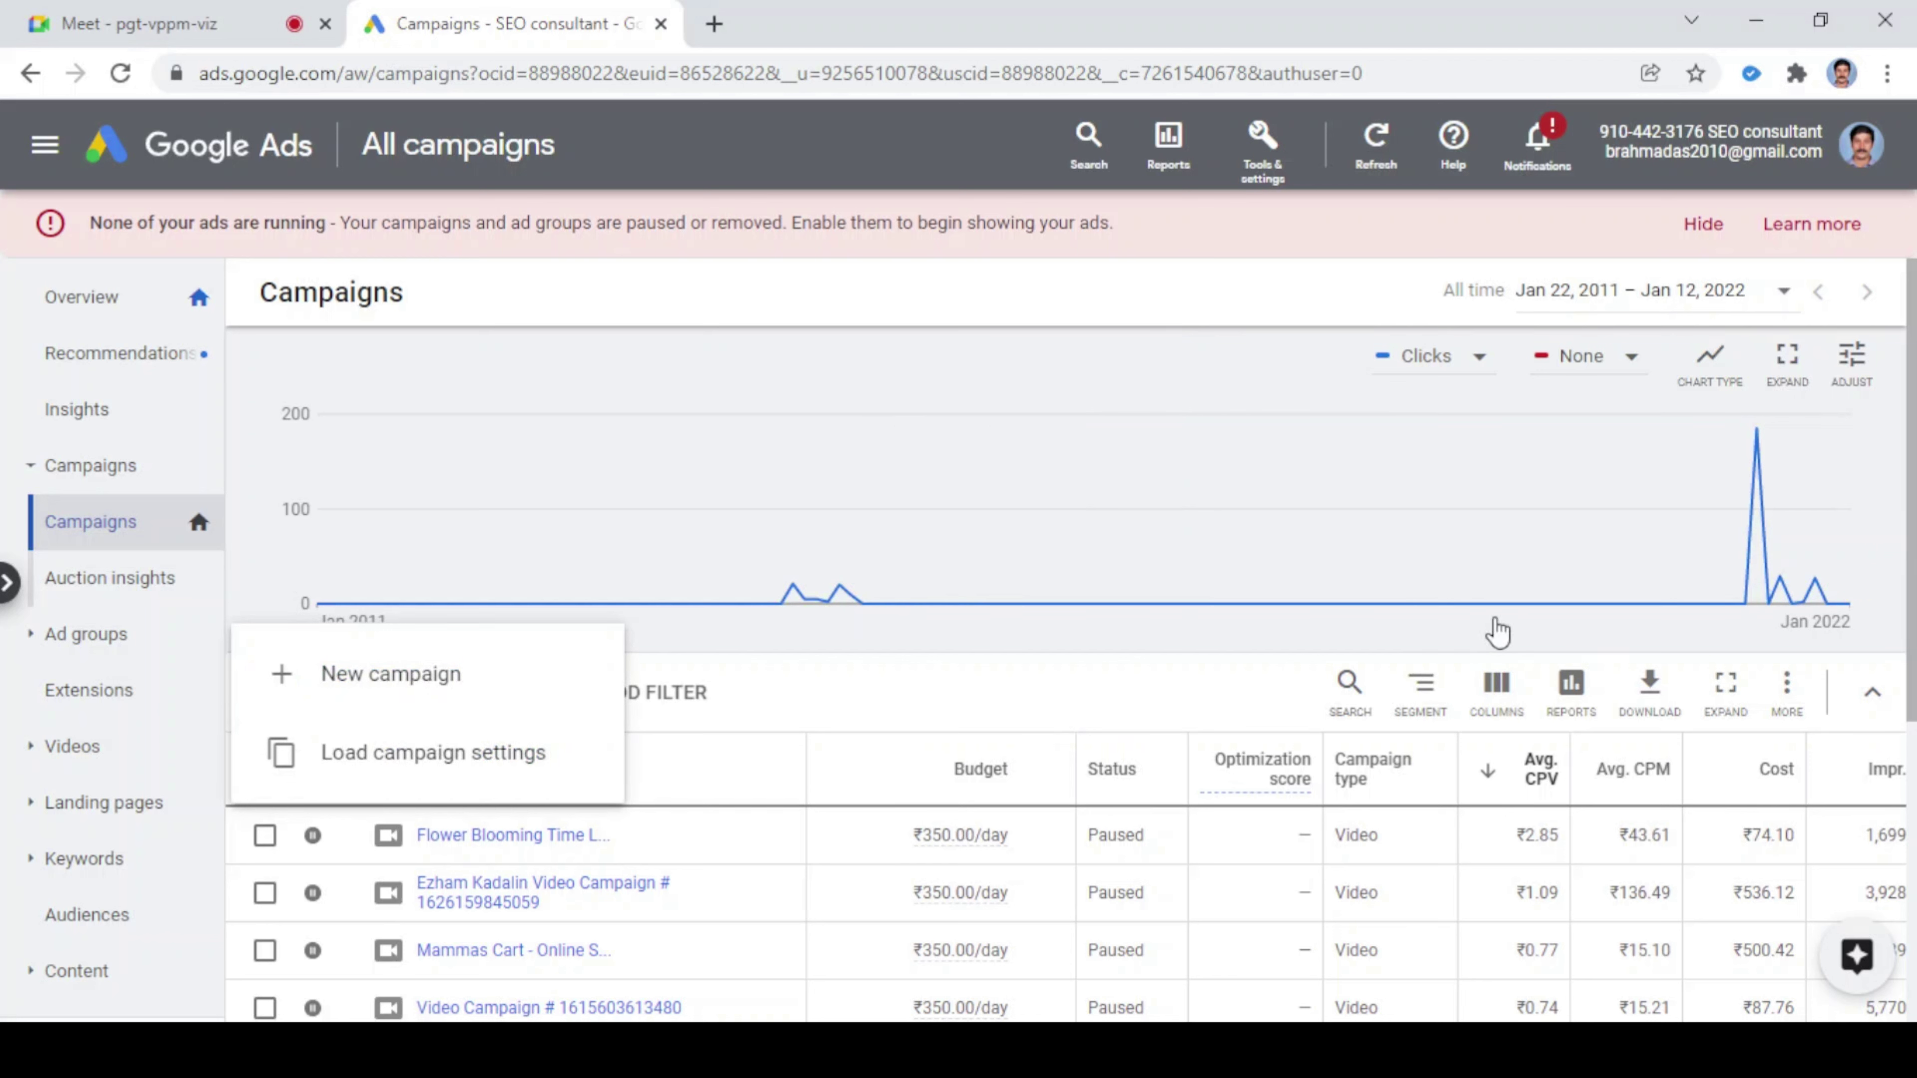
left_click(393, 682)
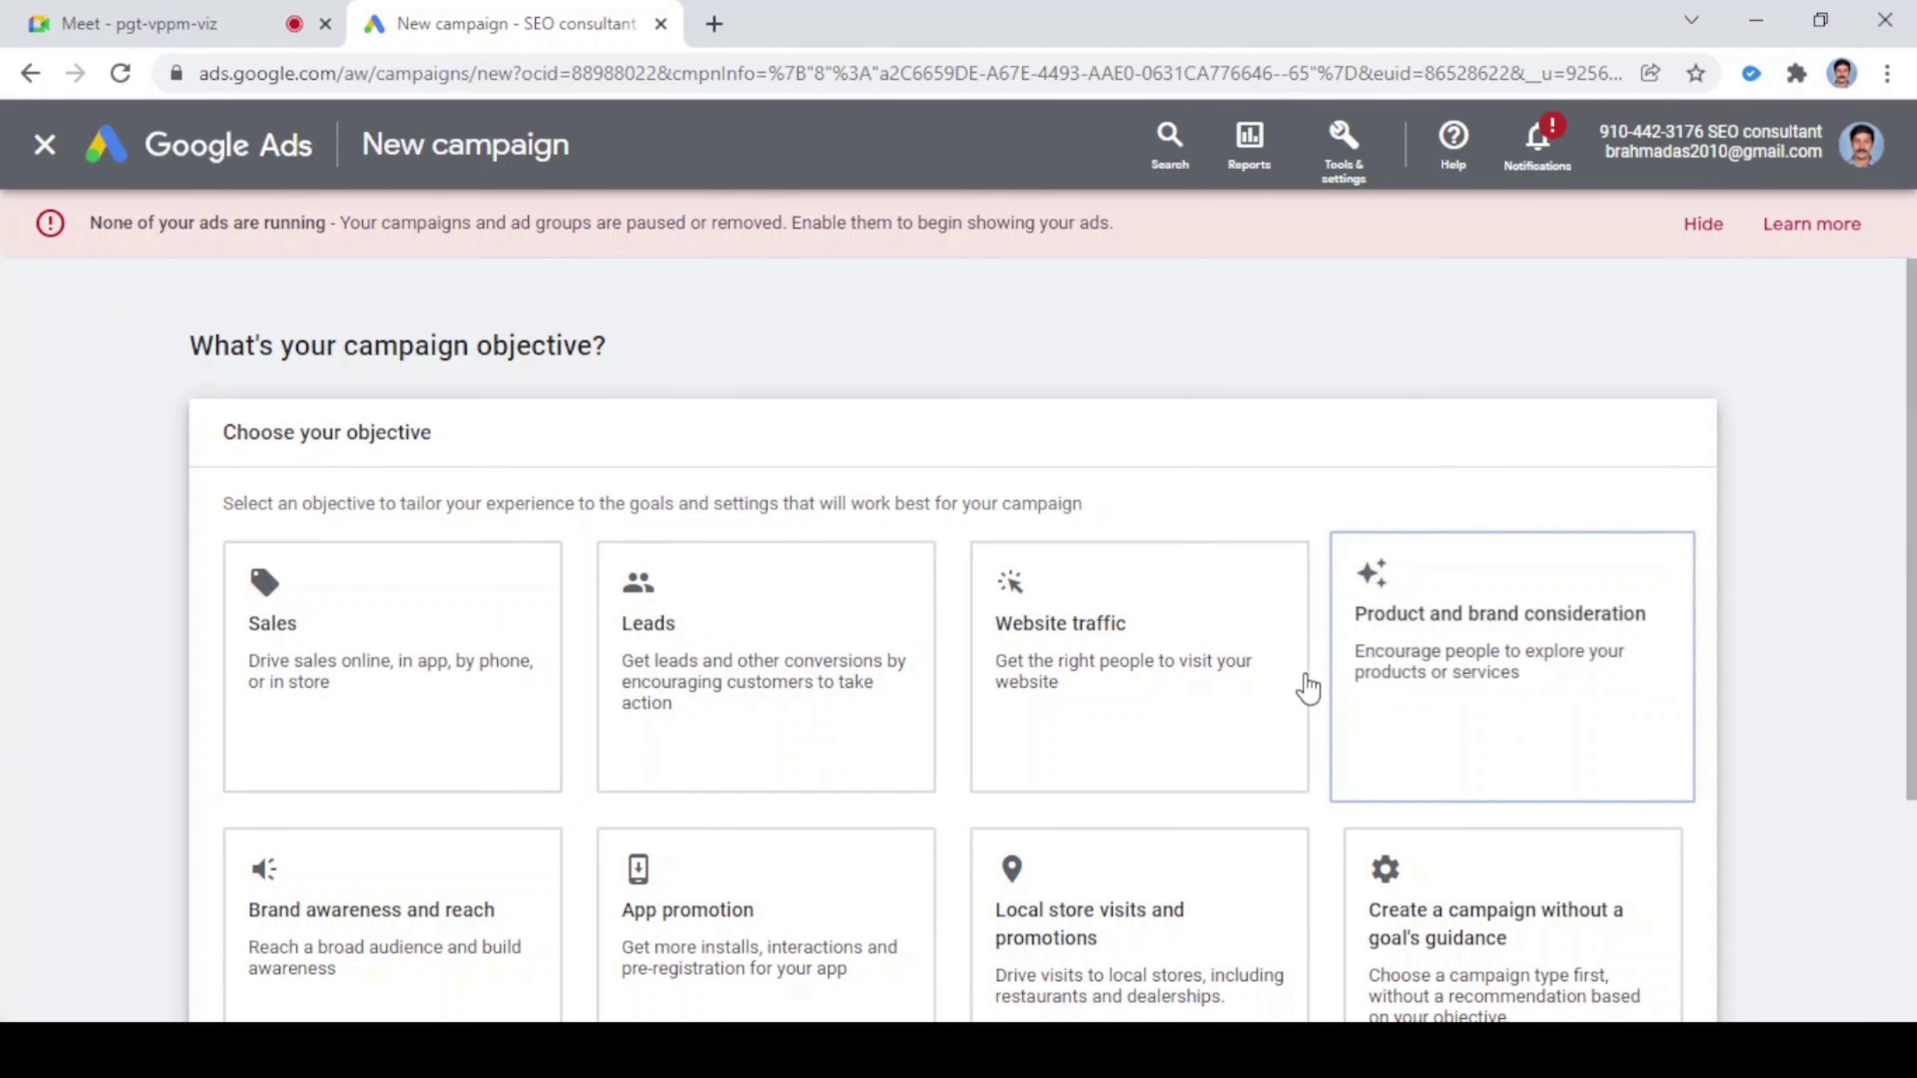
scroll(1291, 680, "down", 1)
scroll(1404, 876, "down", 2)
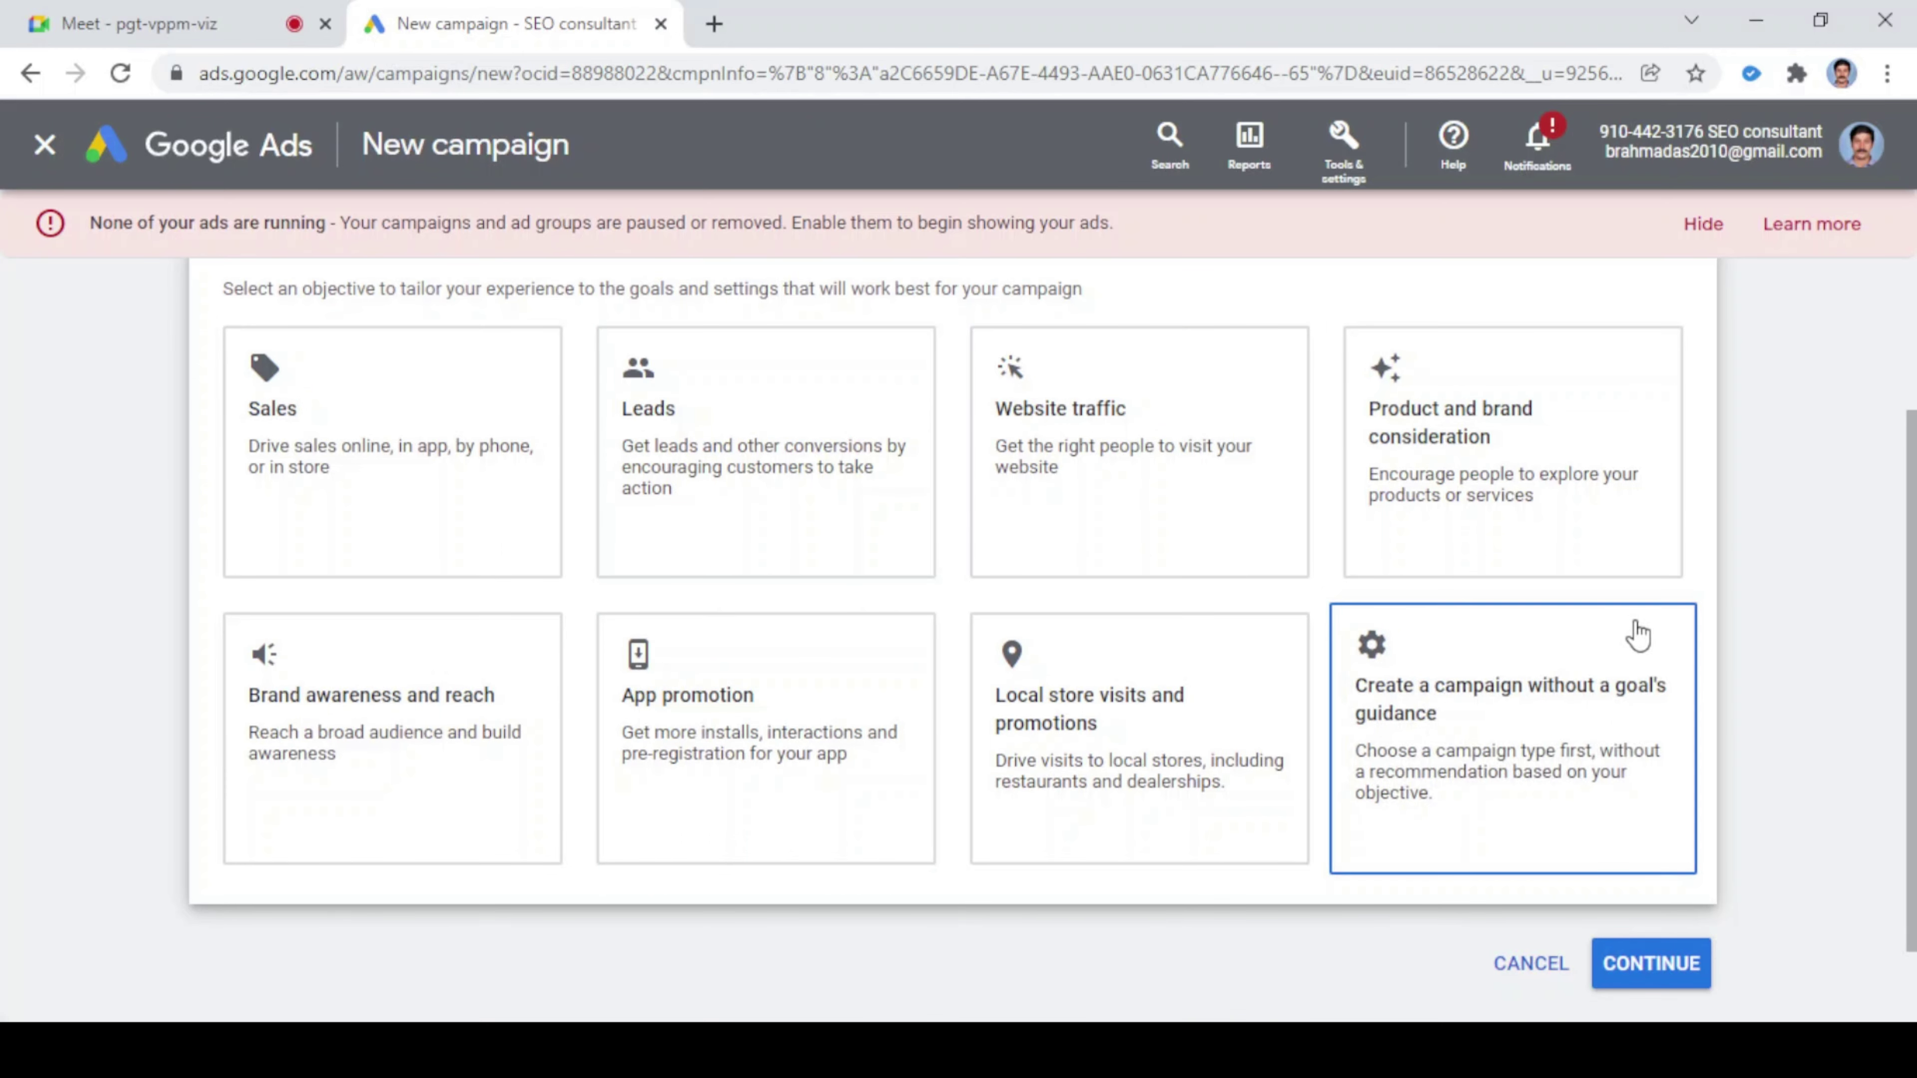
left_click(1125, 473)
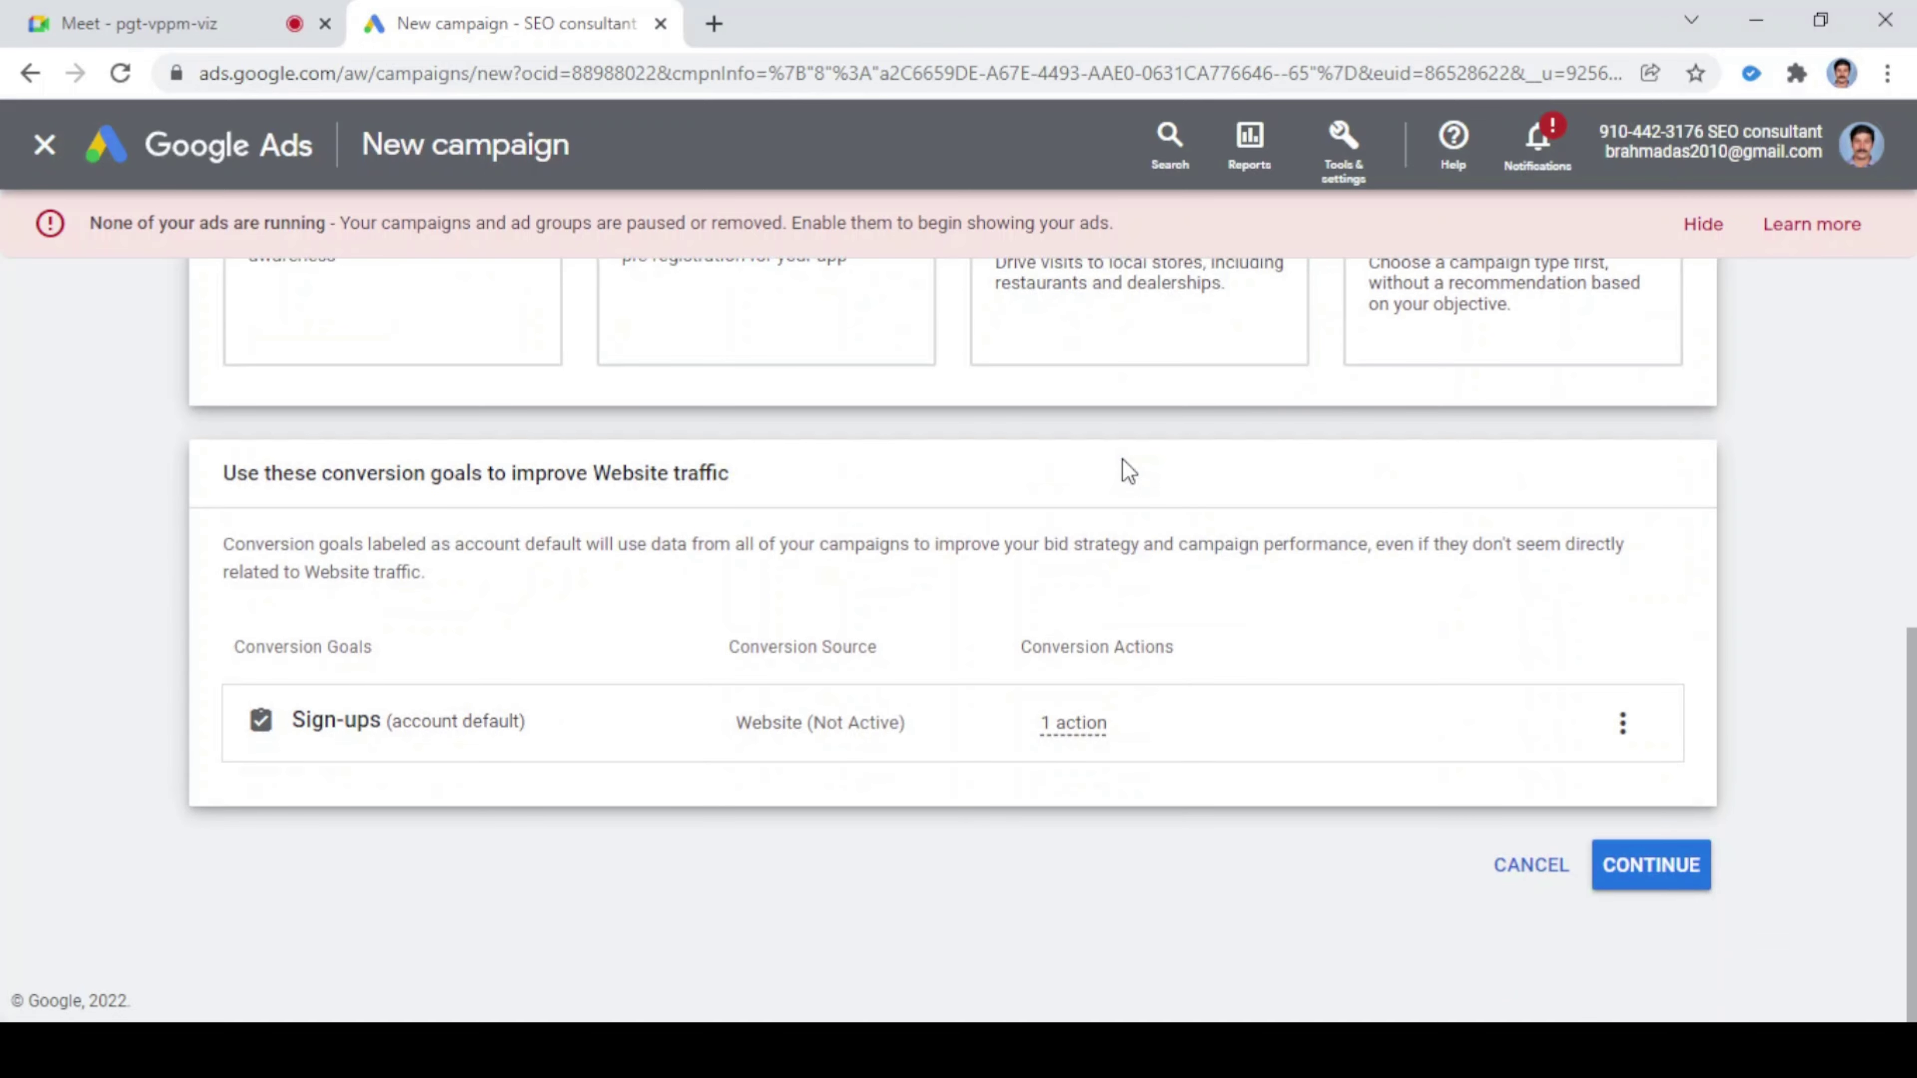
left_click(1644, 870)
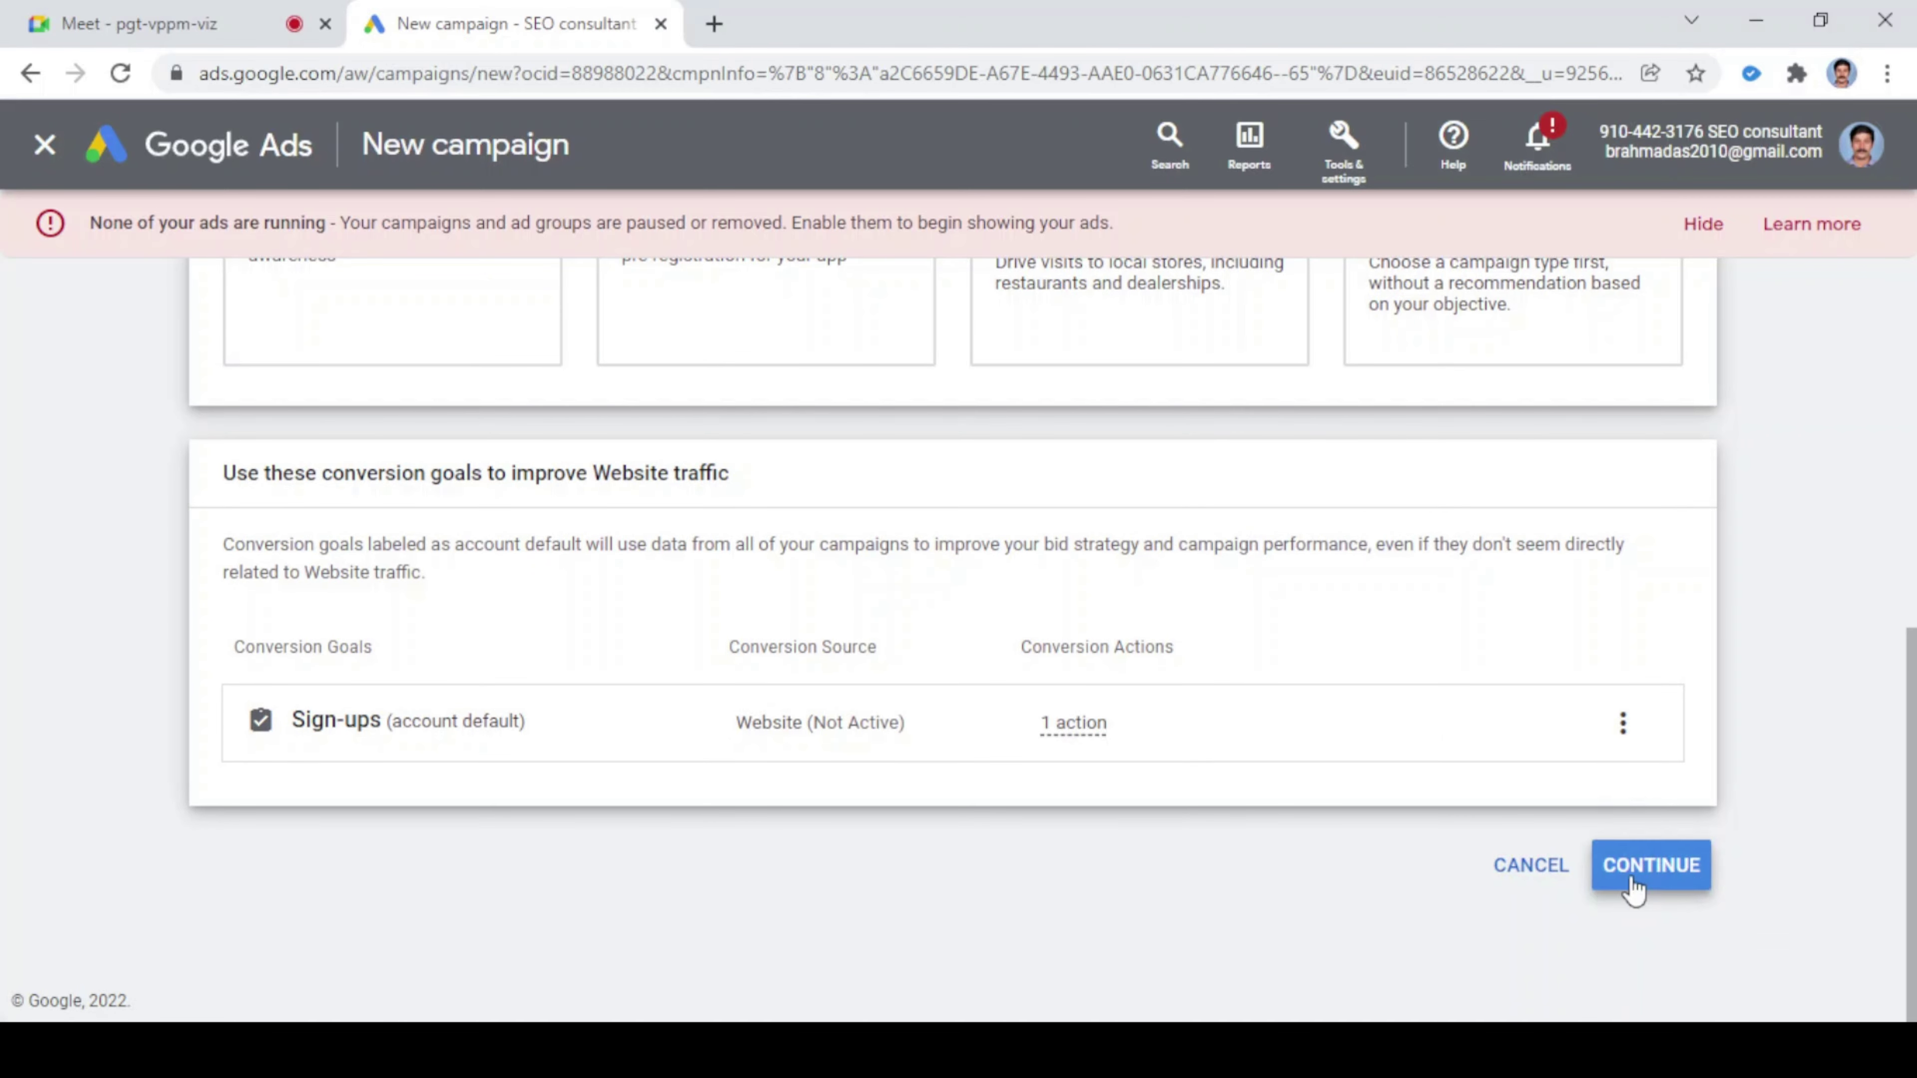
scroll(1427, 876, "up", 2)
left_click(1432, 884)
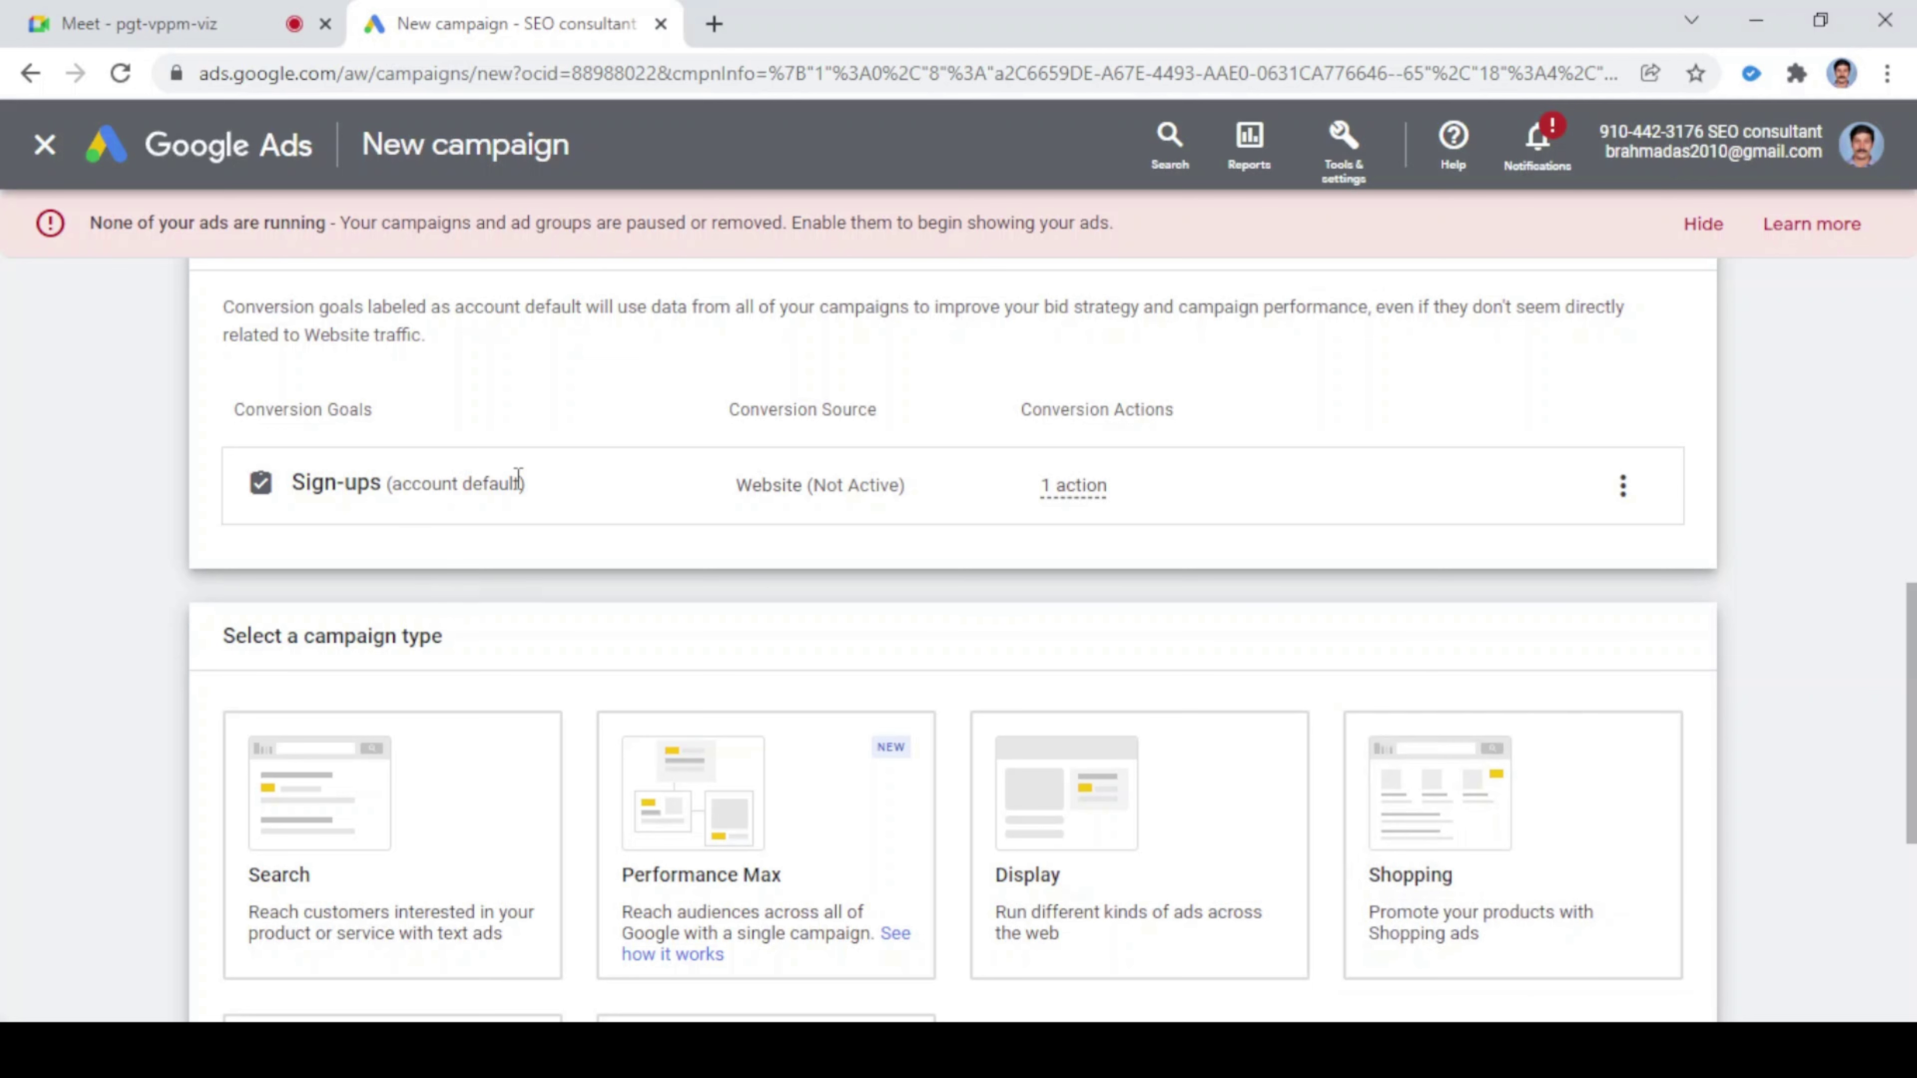
- Examine the Sign-ups goal's conversion source and the campaign types offered for Website traffic, from Search and Performance Max to Video and Discovery
mouse_move(789, 501)
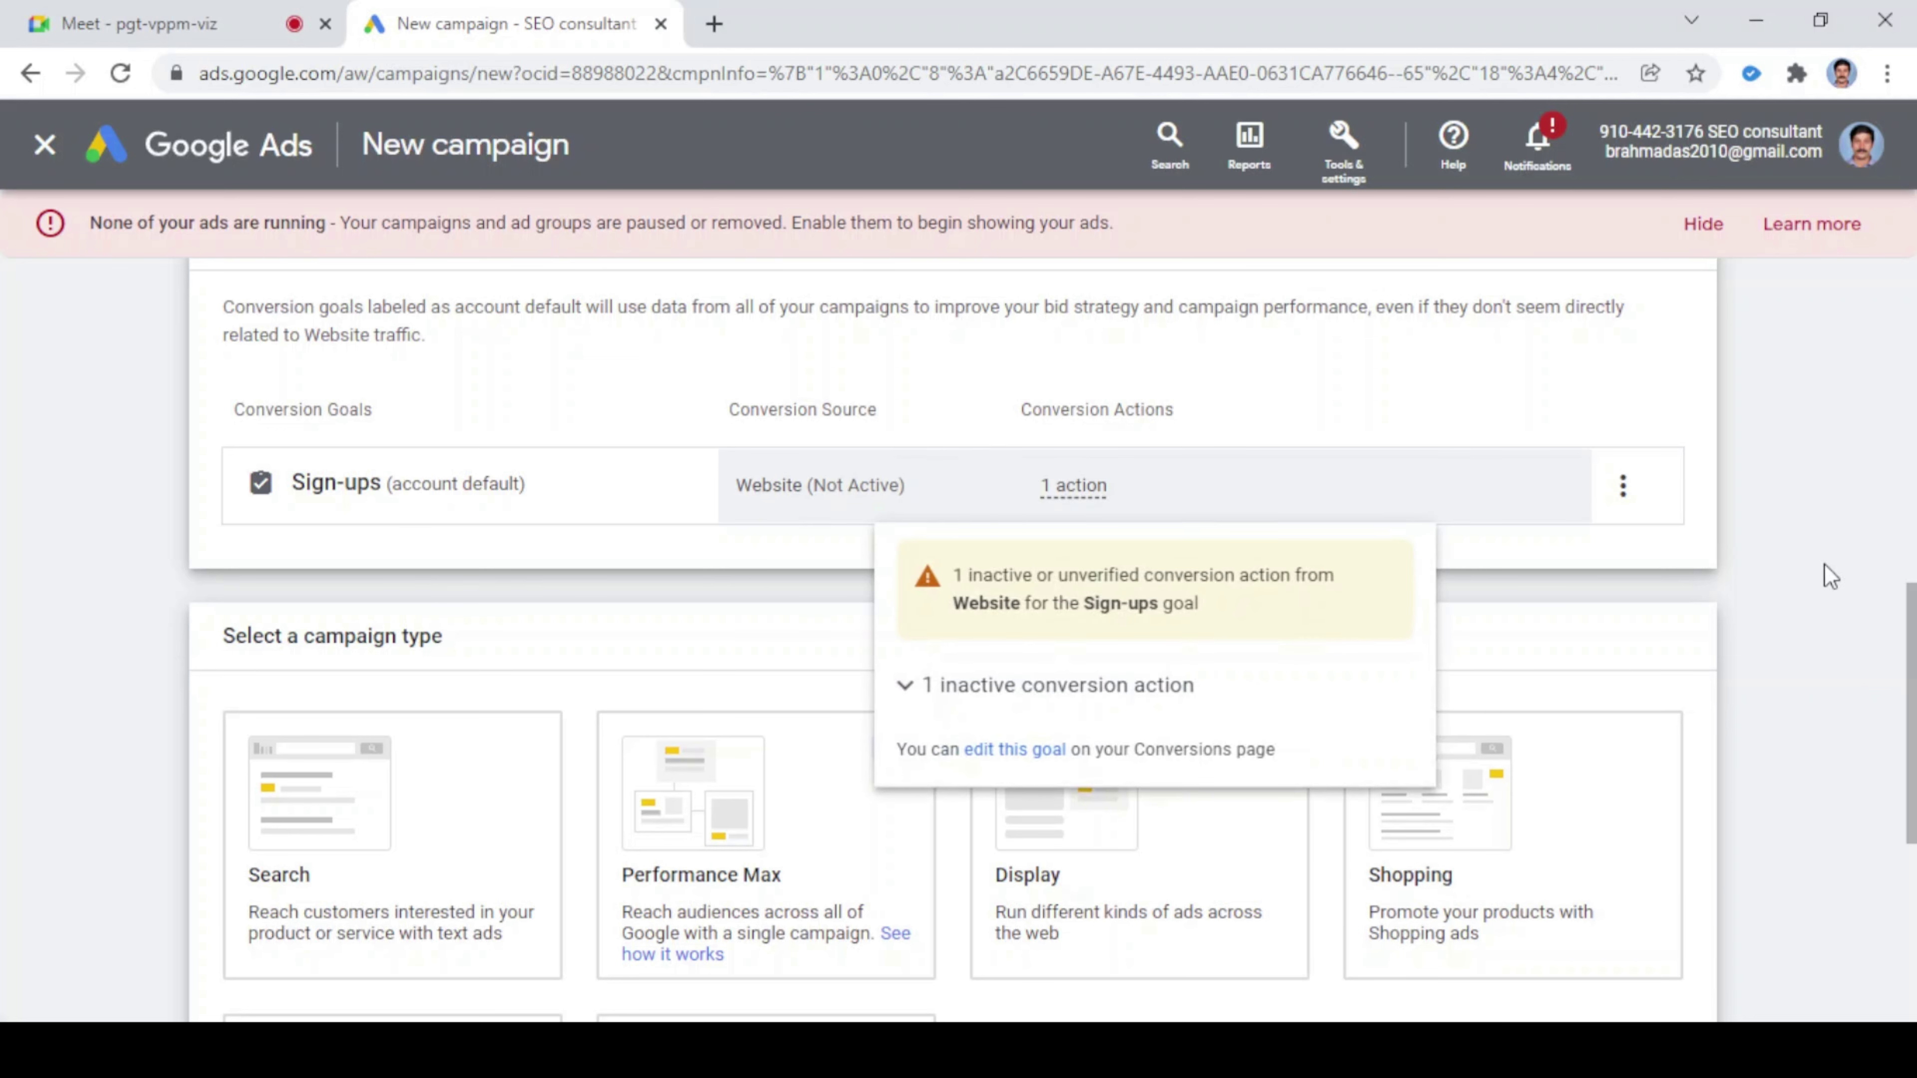
scroll(1833, 565, "down", 4)
scroll(1818, 539, "up", 4)
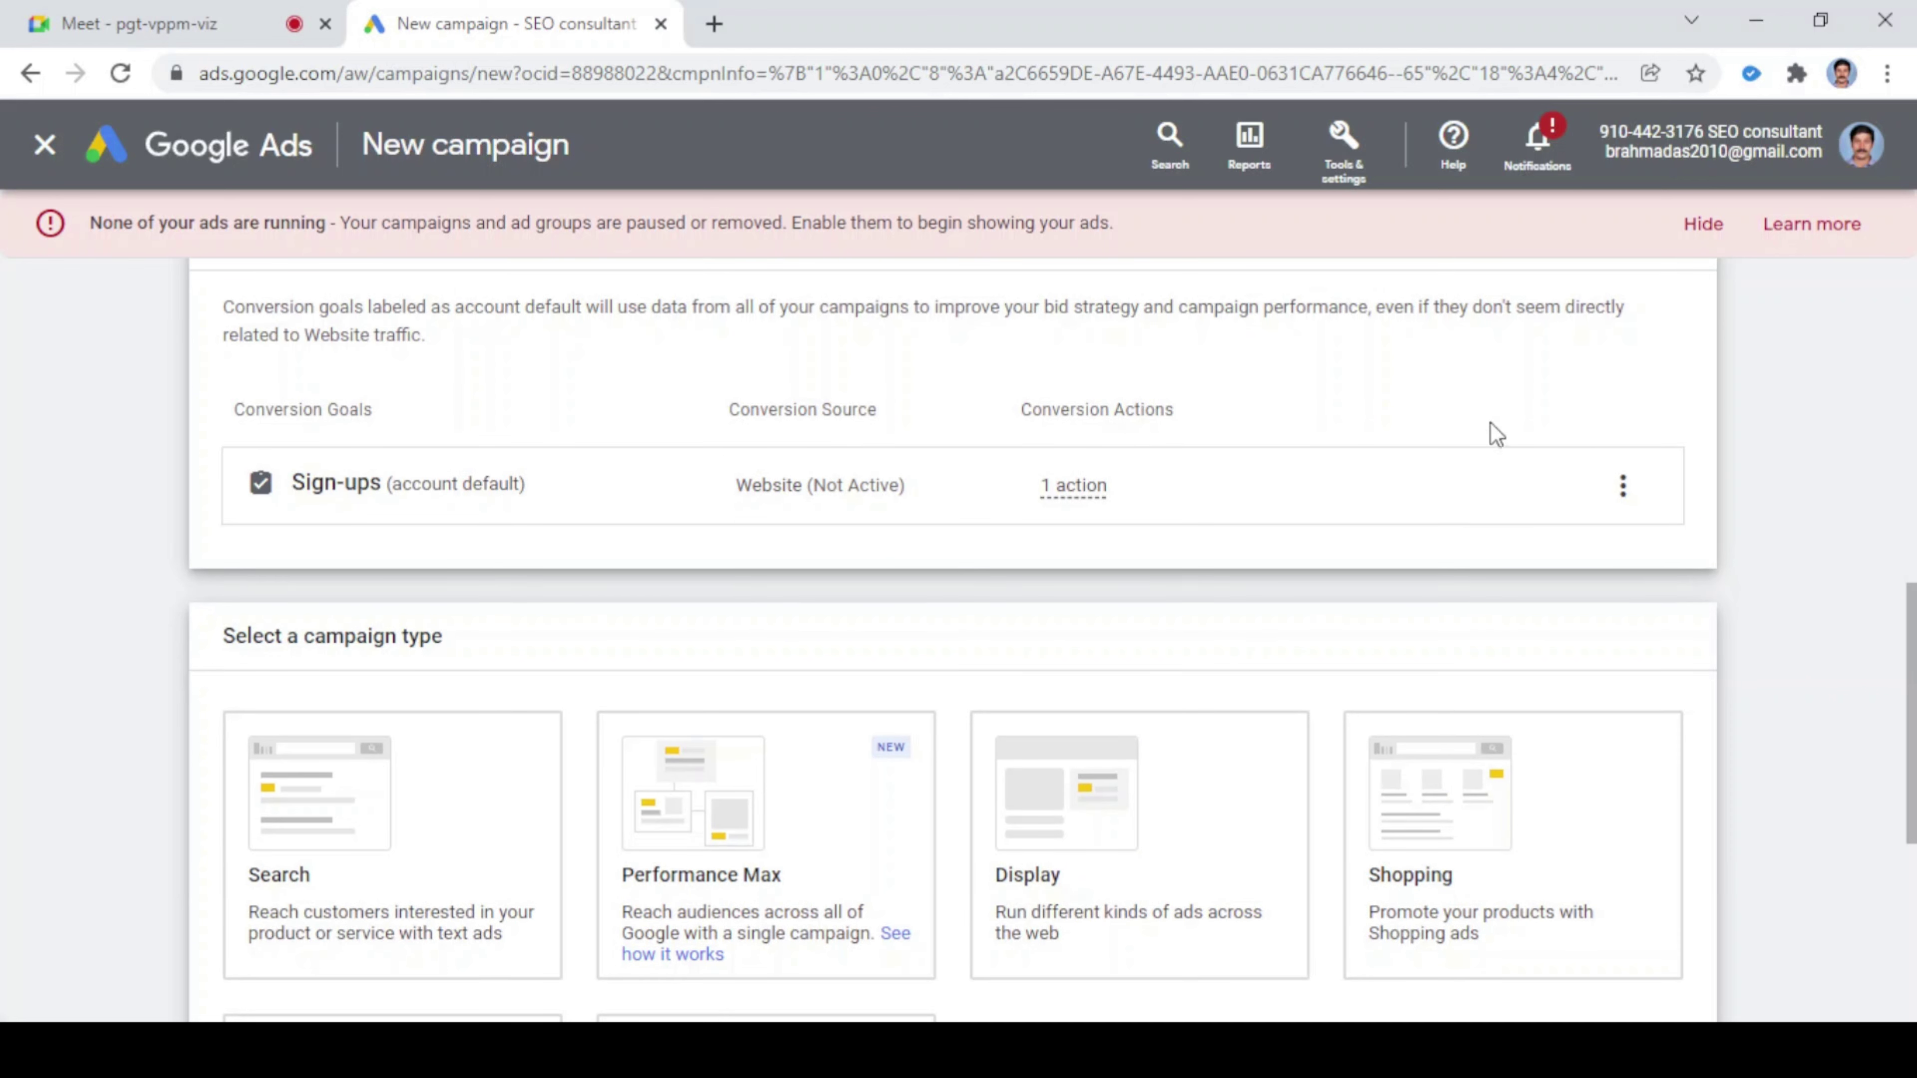
scroll(1397, 488, "down", 4)
scroll(1425, 515, "up", 6)
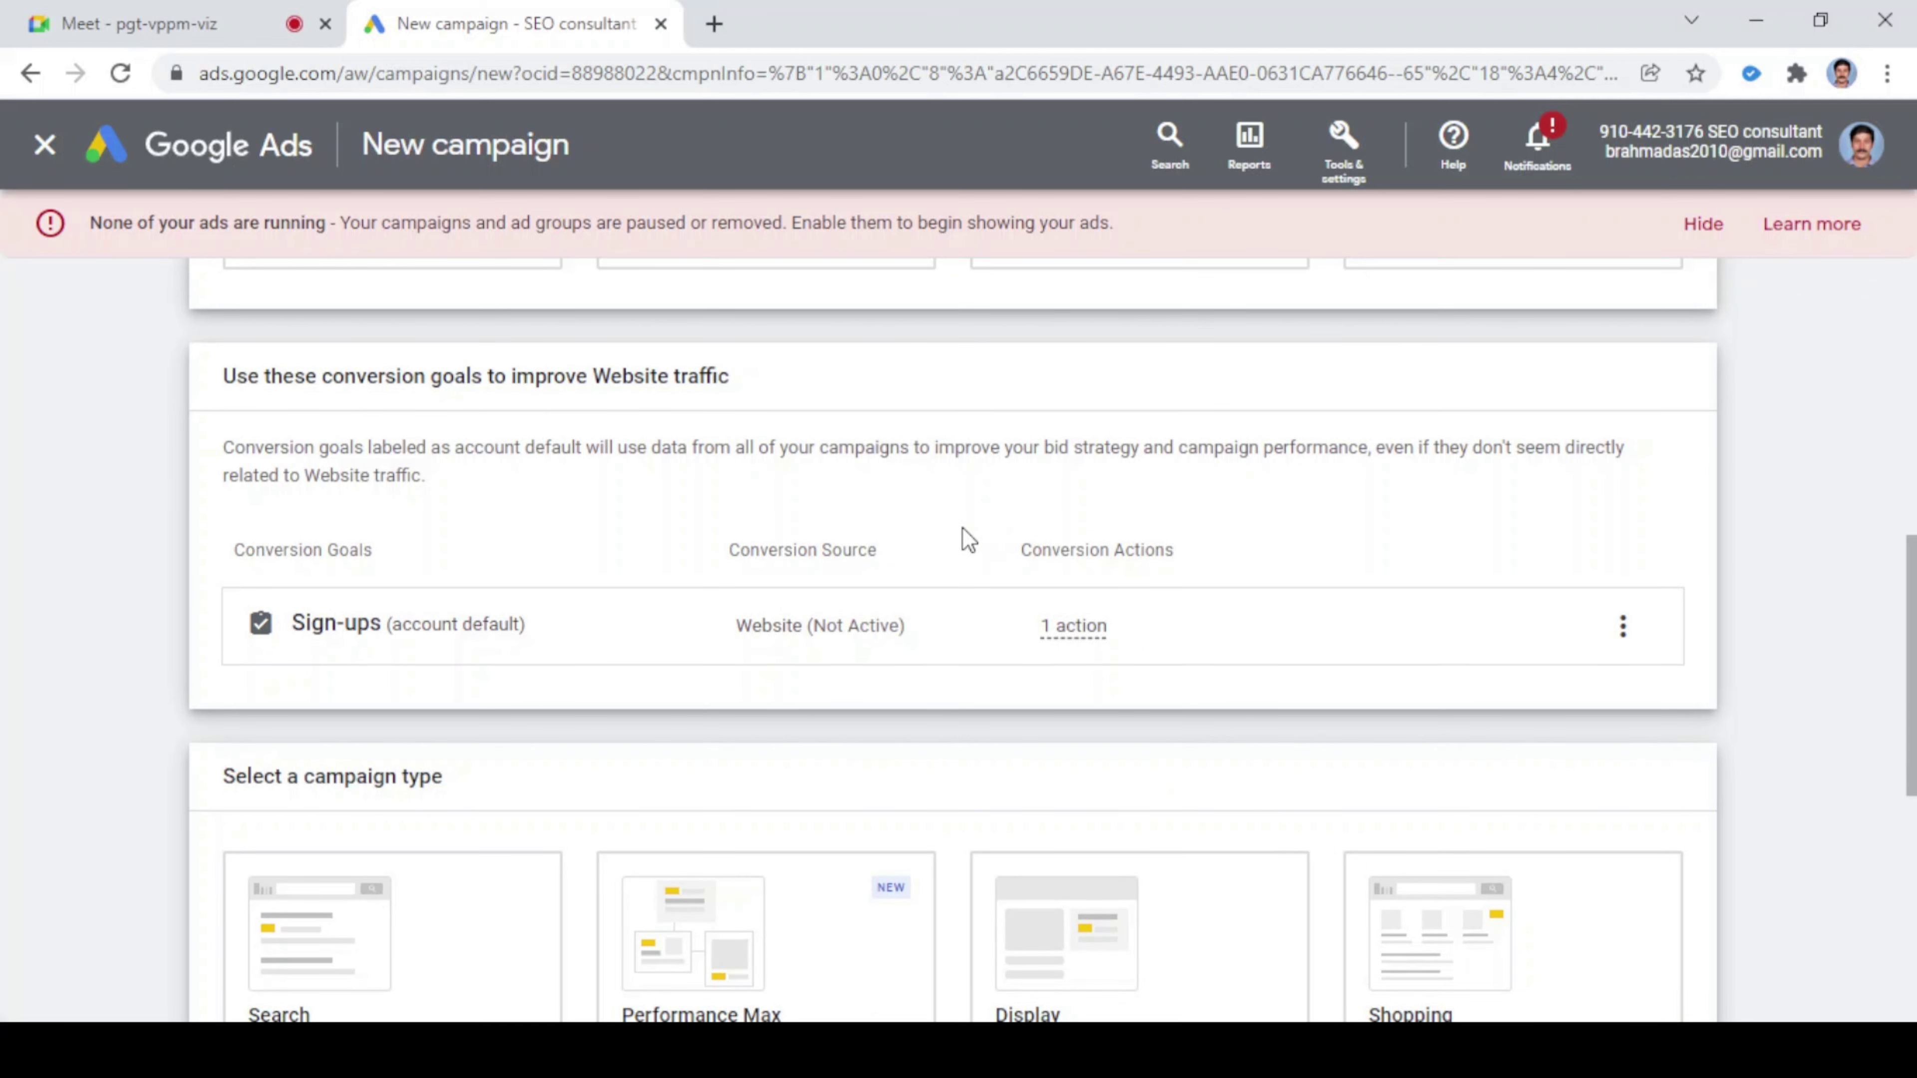
scroll(970, 542, "down", 5)
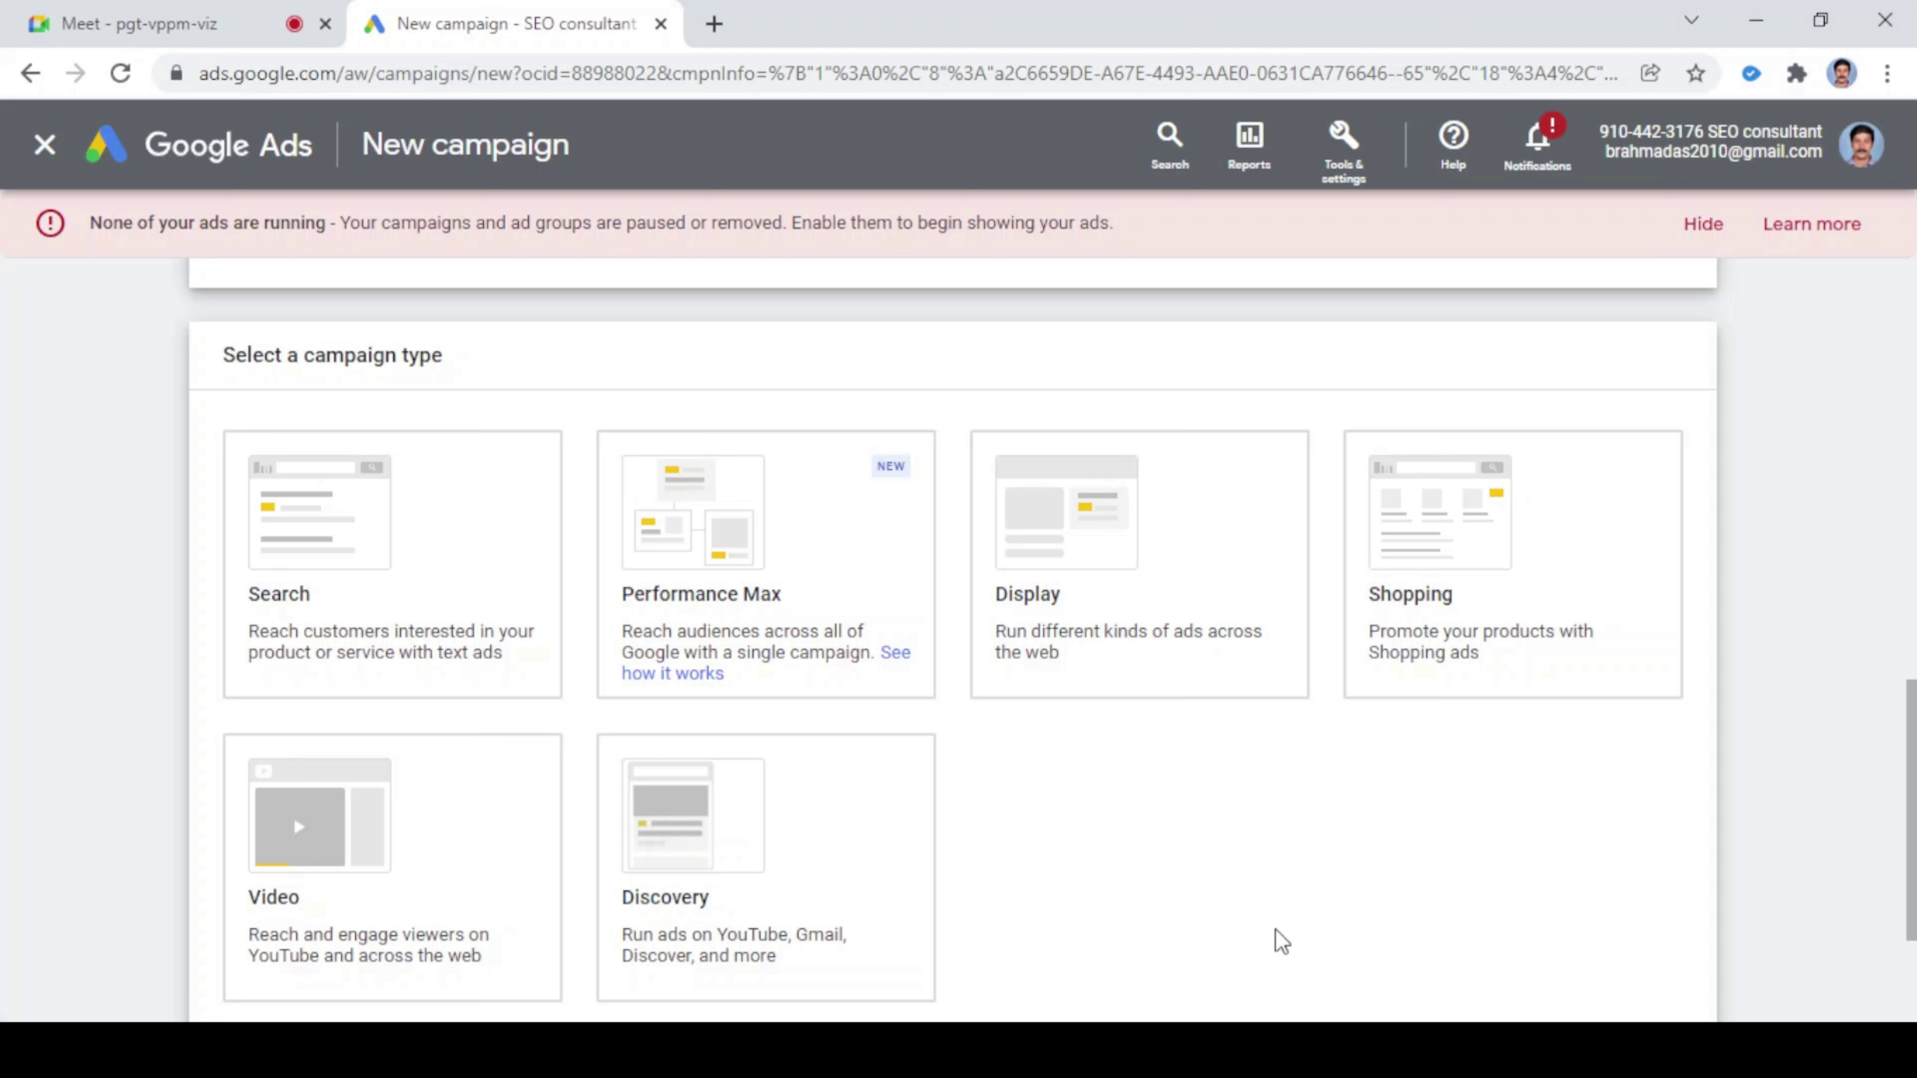
scroll(1463, 770, "down", 3)
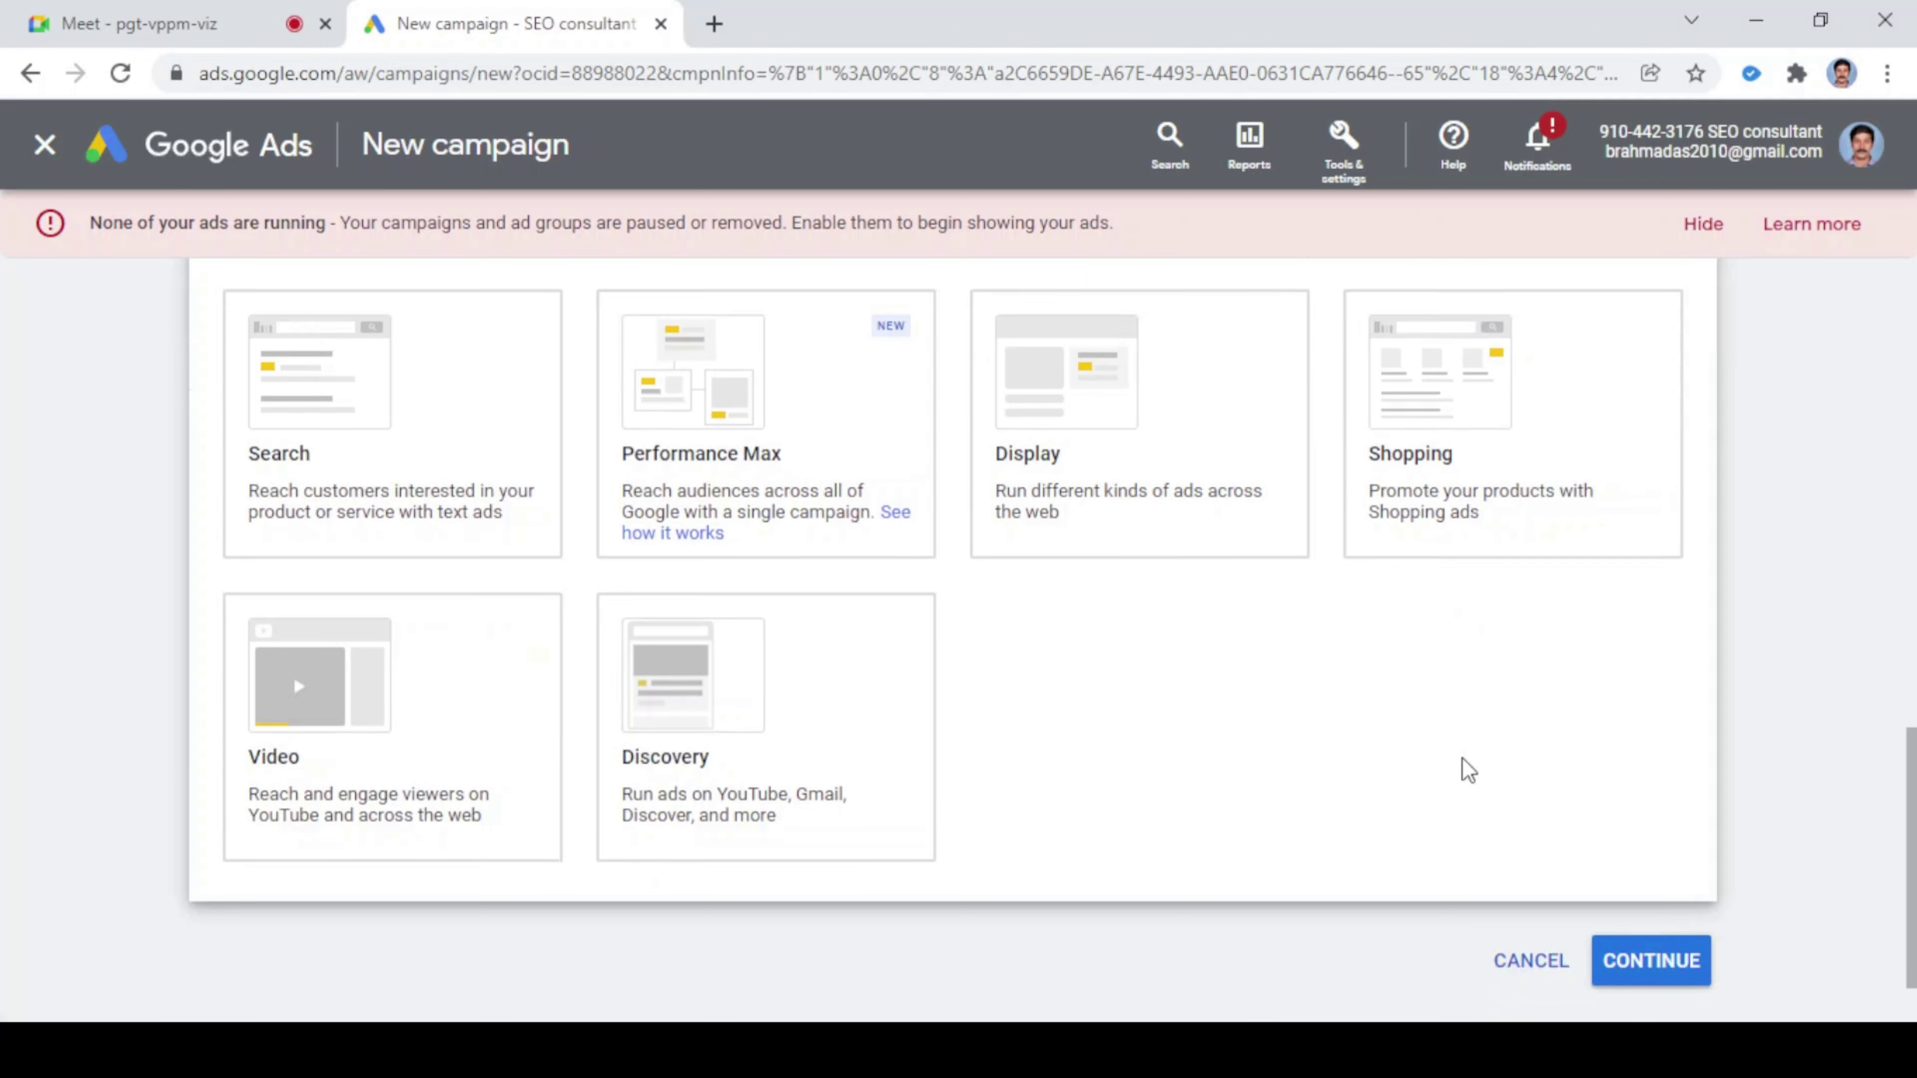
scroll(1560, 680, "up", 4)
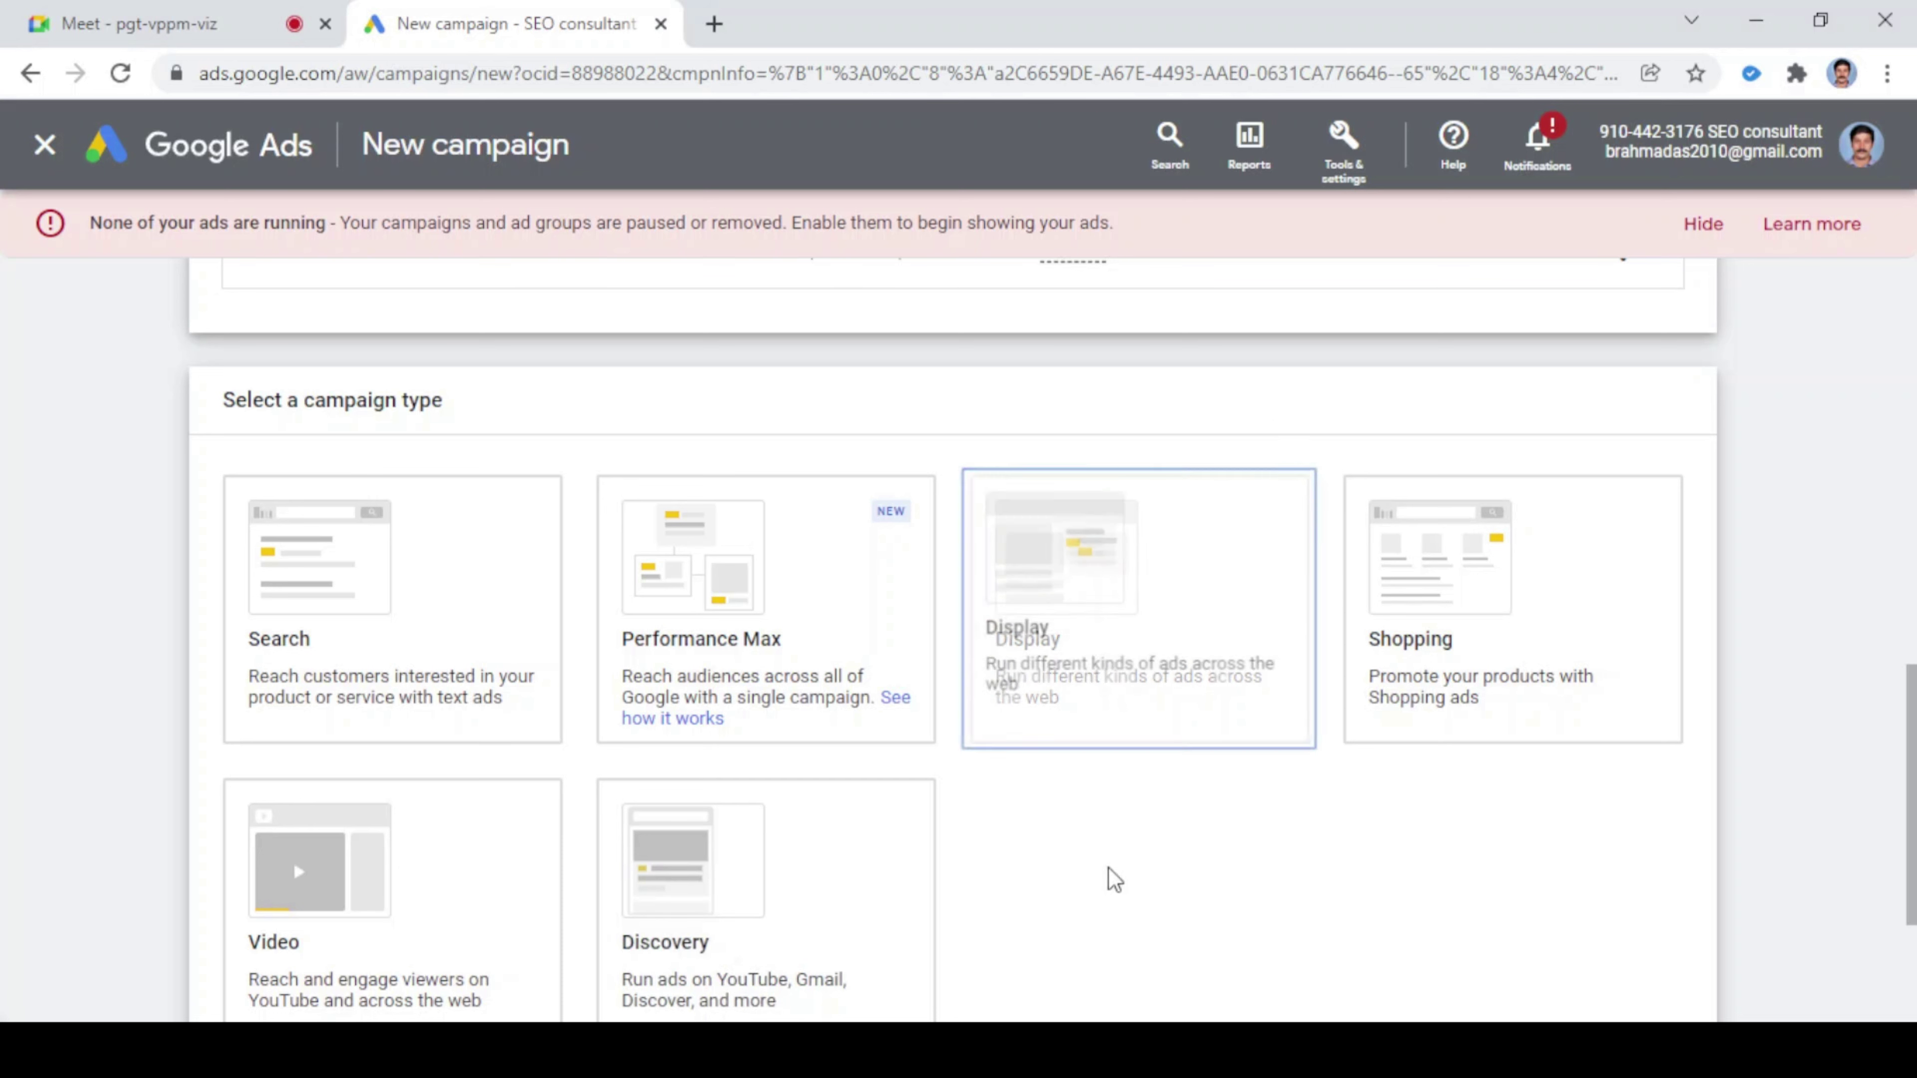
scroll(1108, 878, "down", 1)
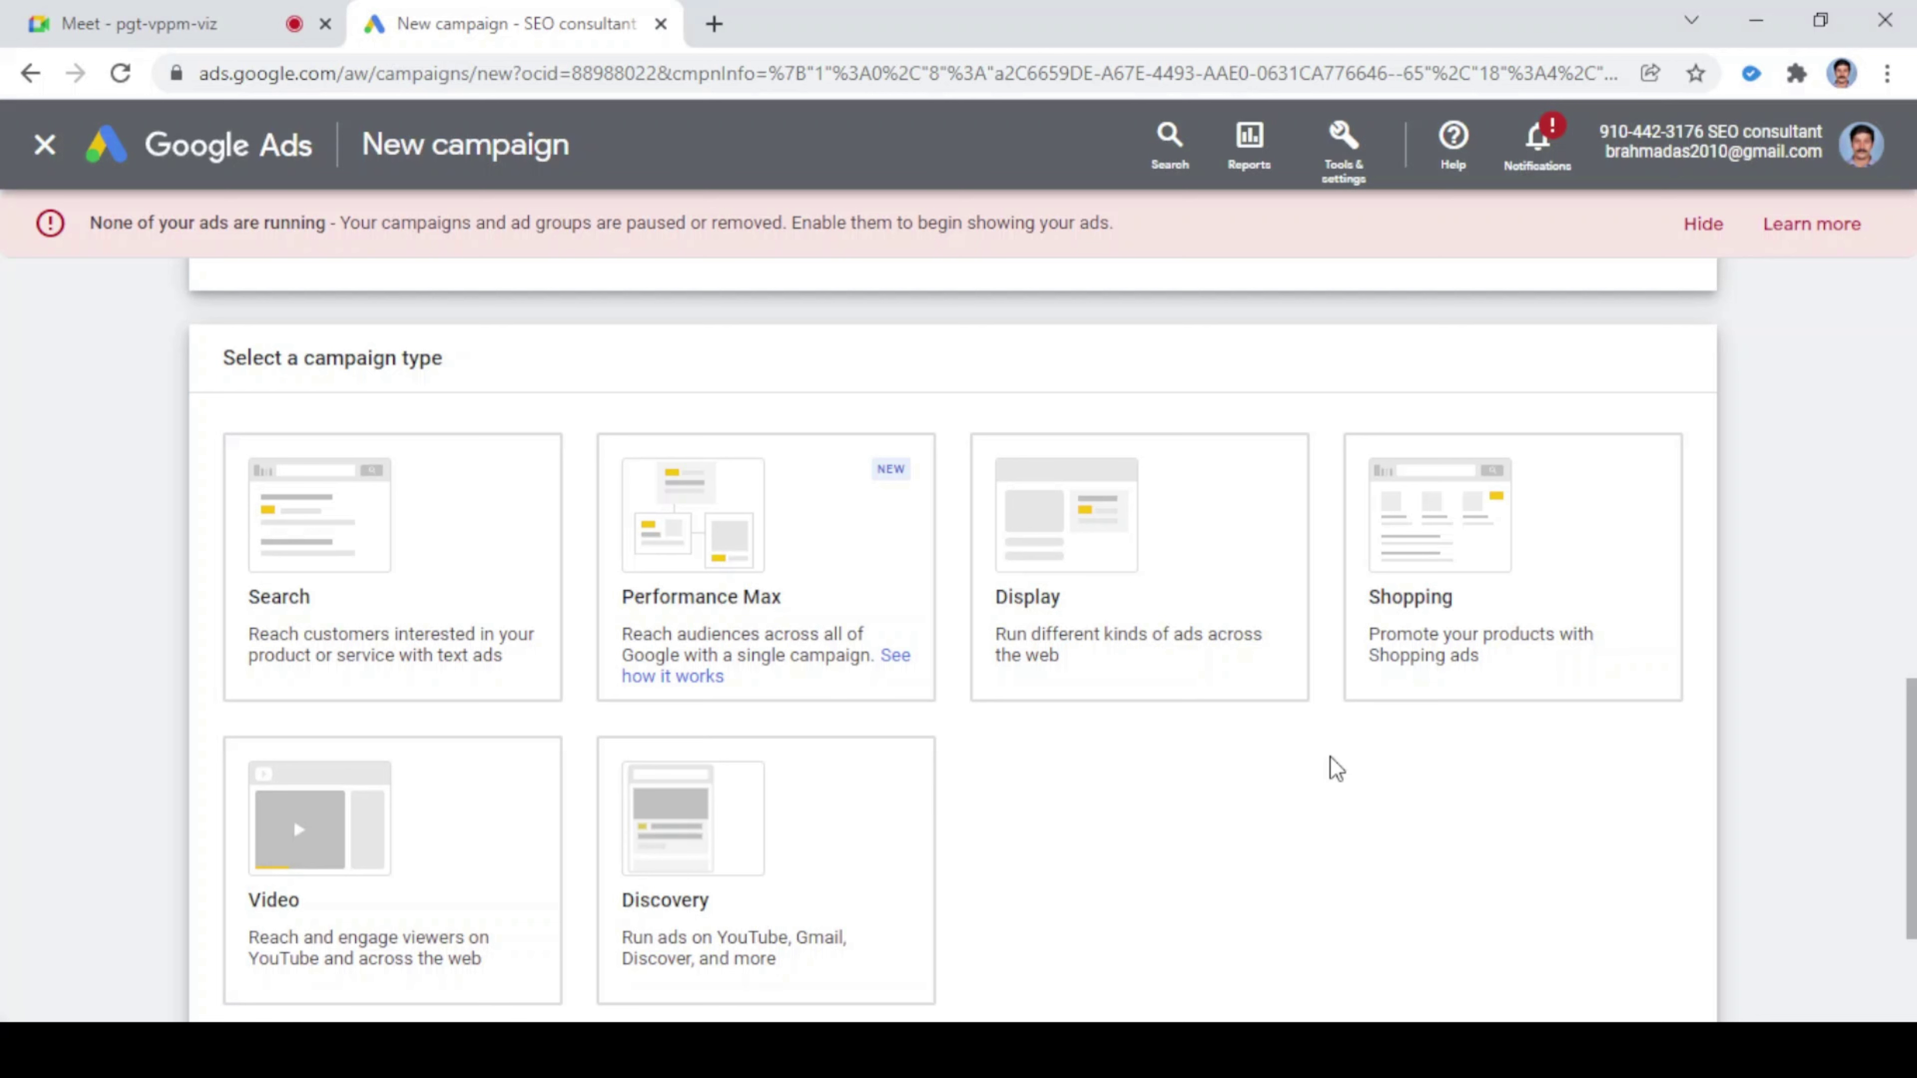
left_click(1122, 782)
left_click(504, 752)
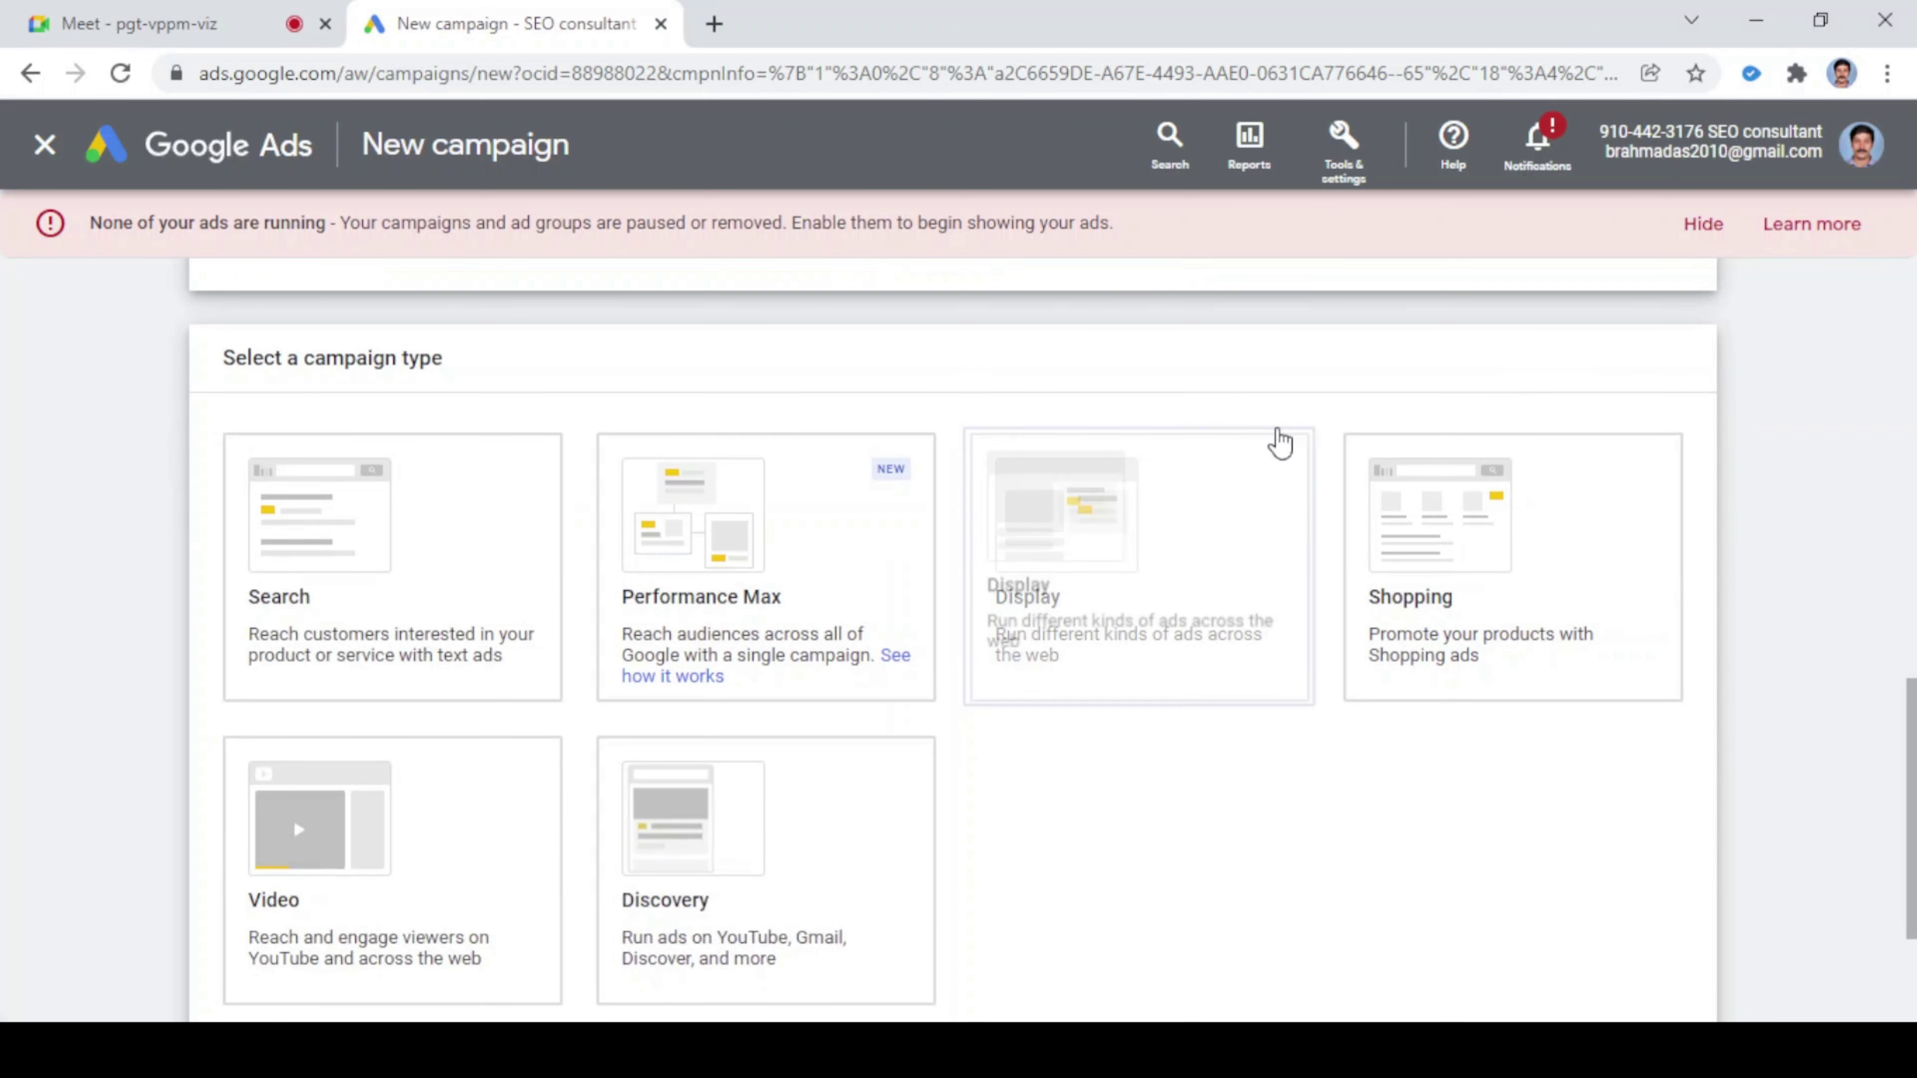
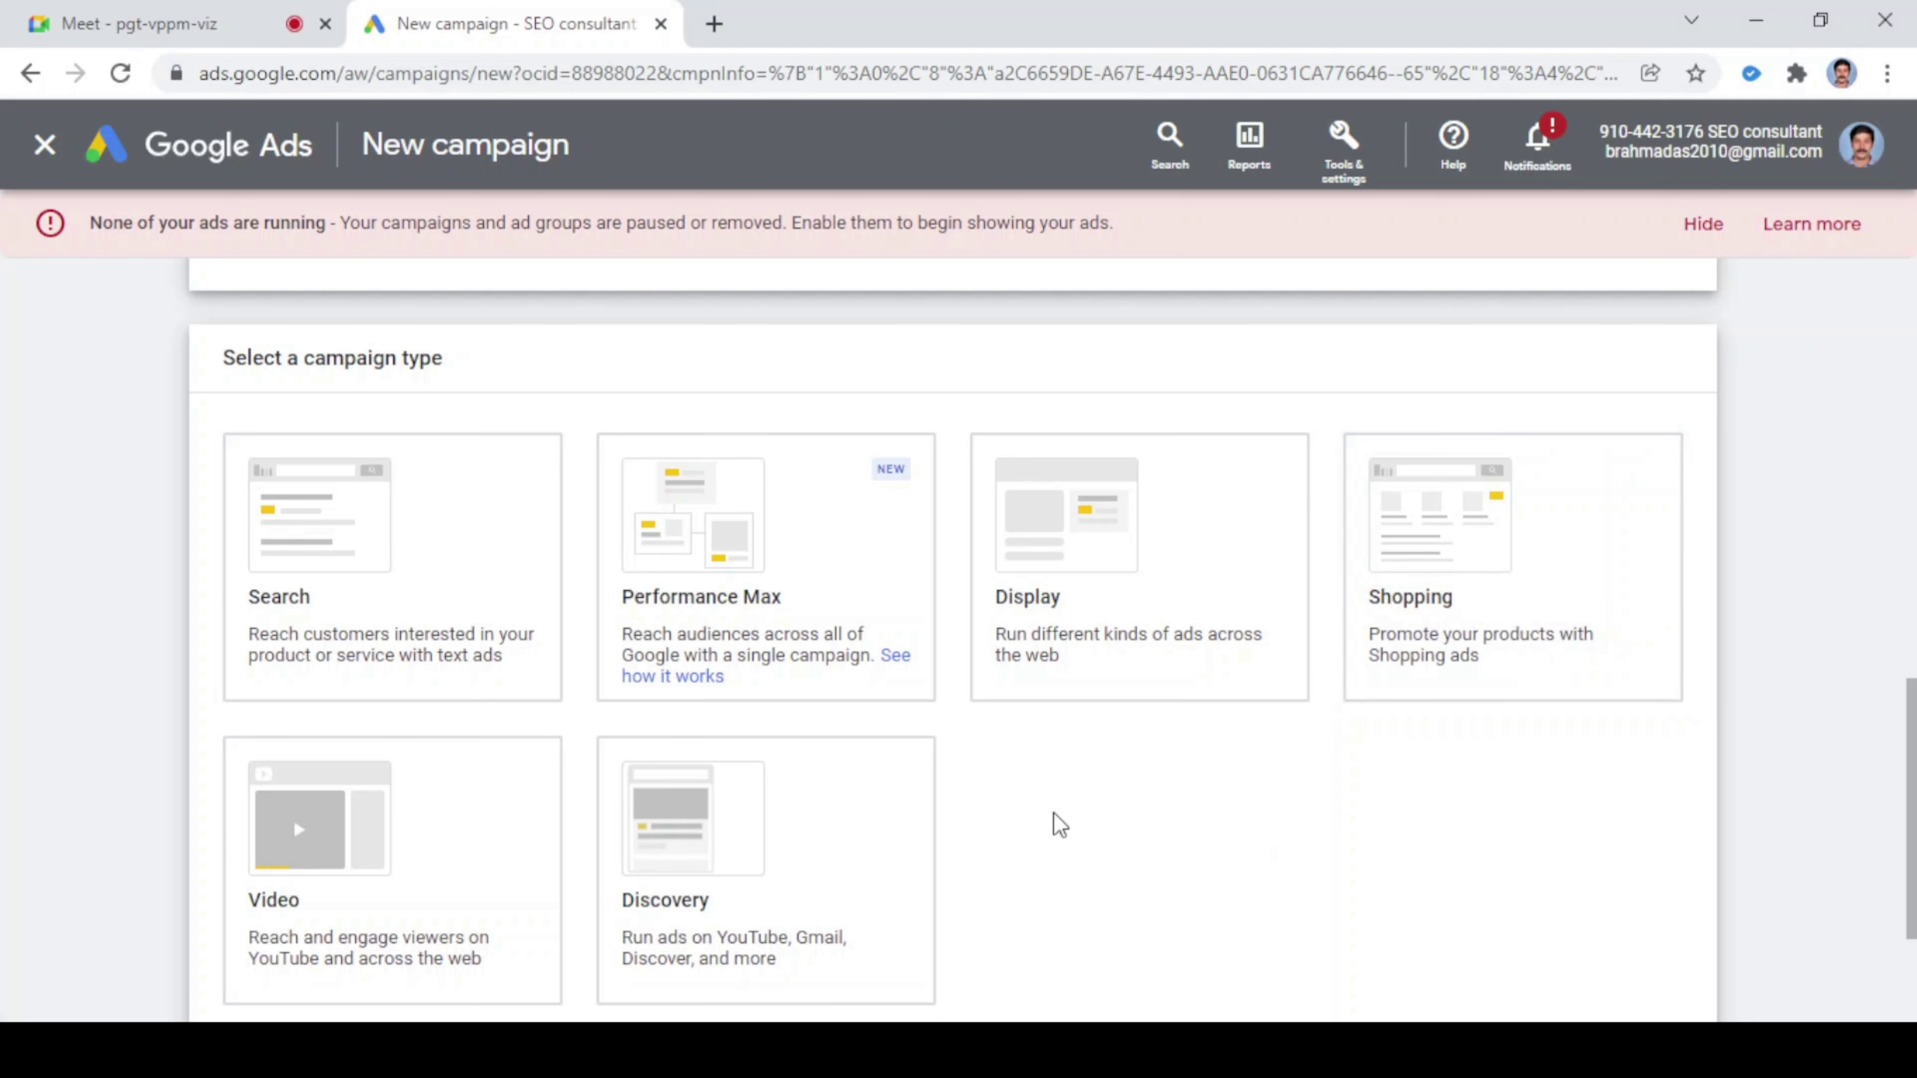
- Choose Search as the campaign type for the Website traffic campaign
scroll(1053, 813, "down", 3)
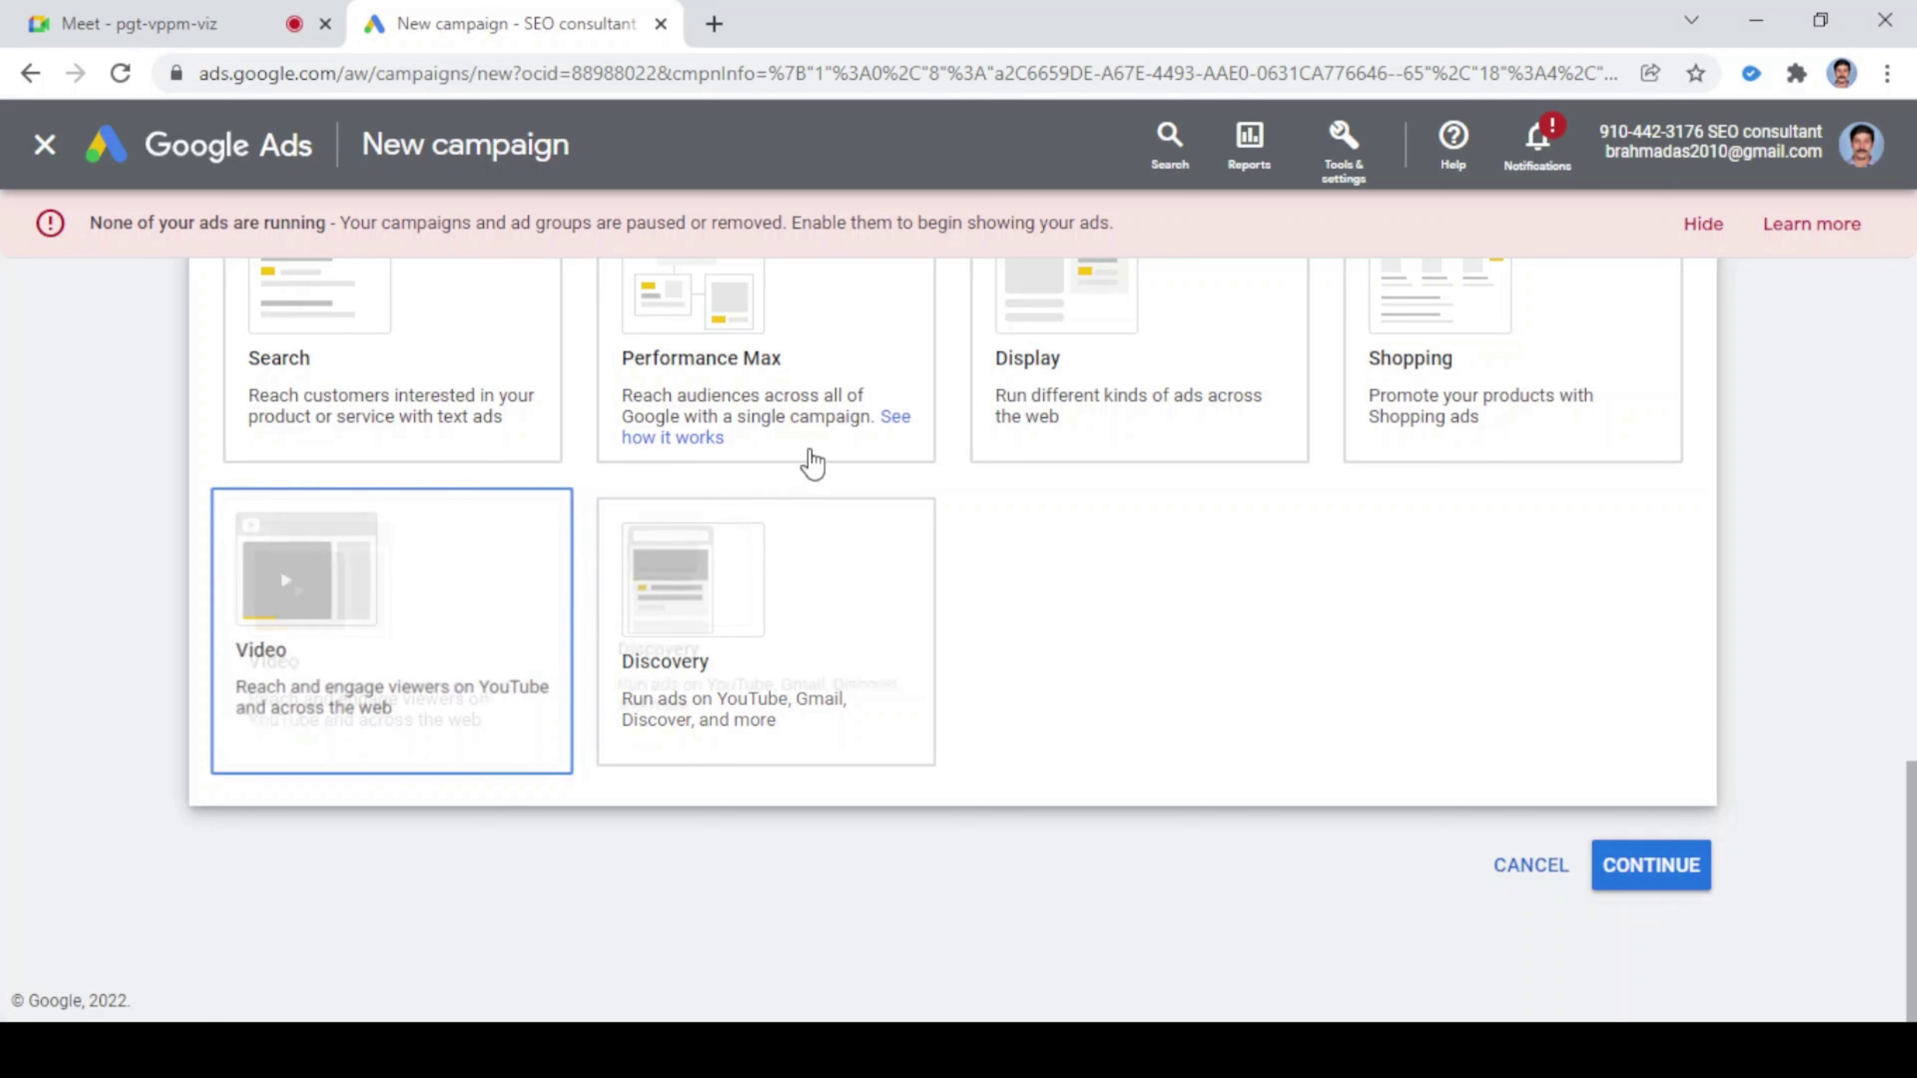
scroll(804, 458, "up", 1)
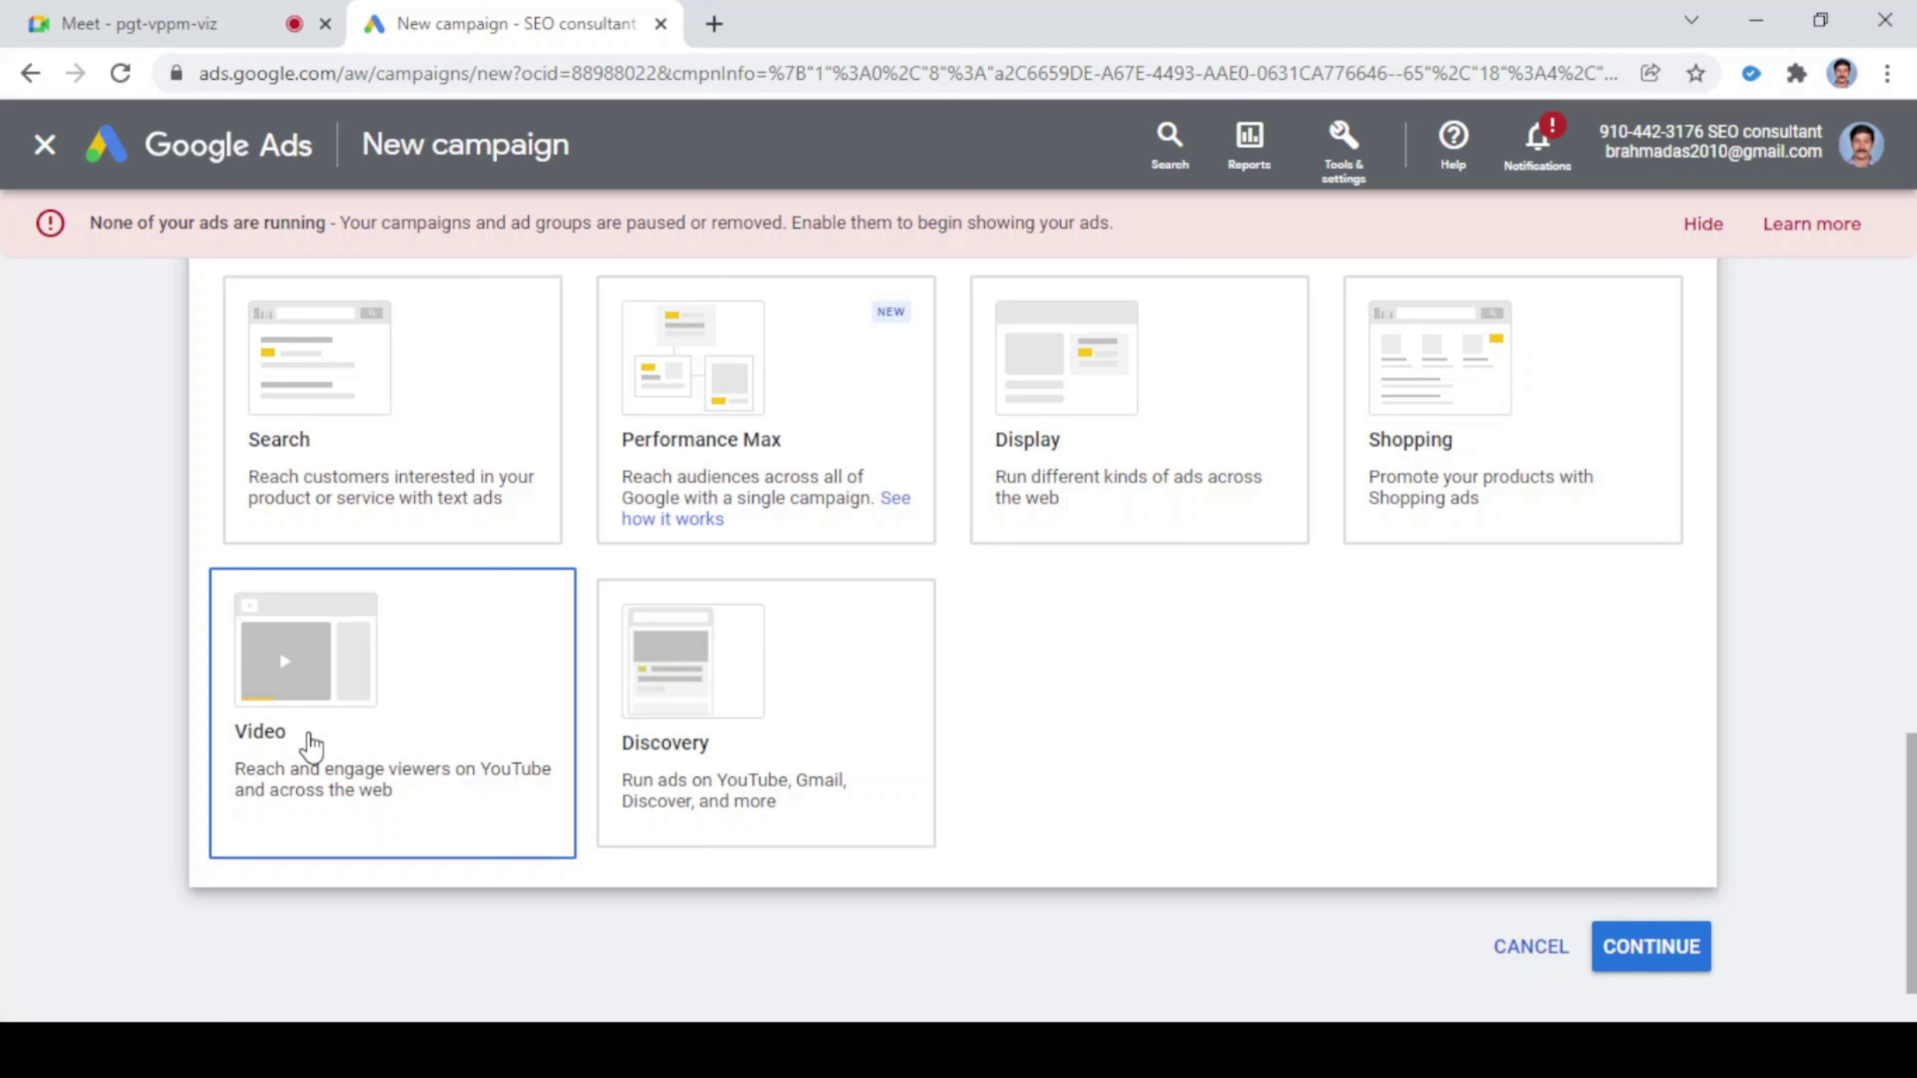
left_click(1083, 424)
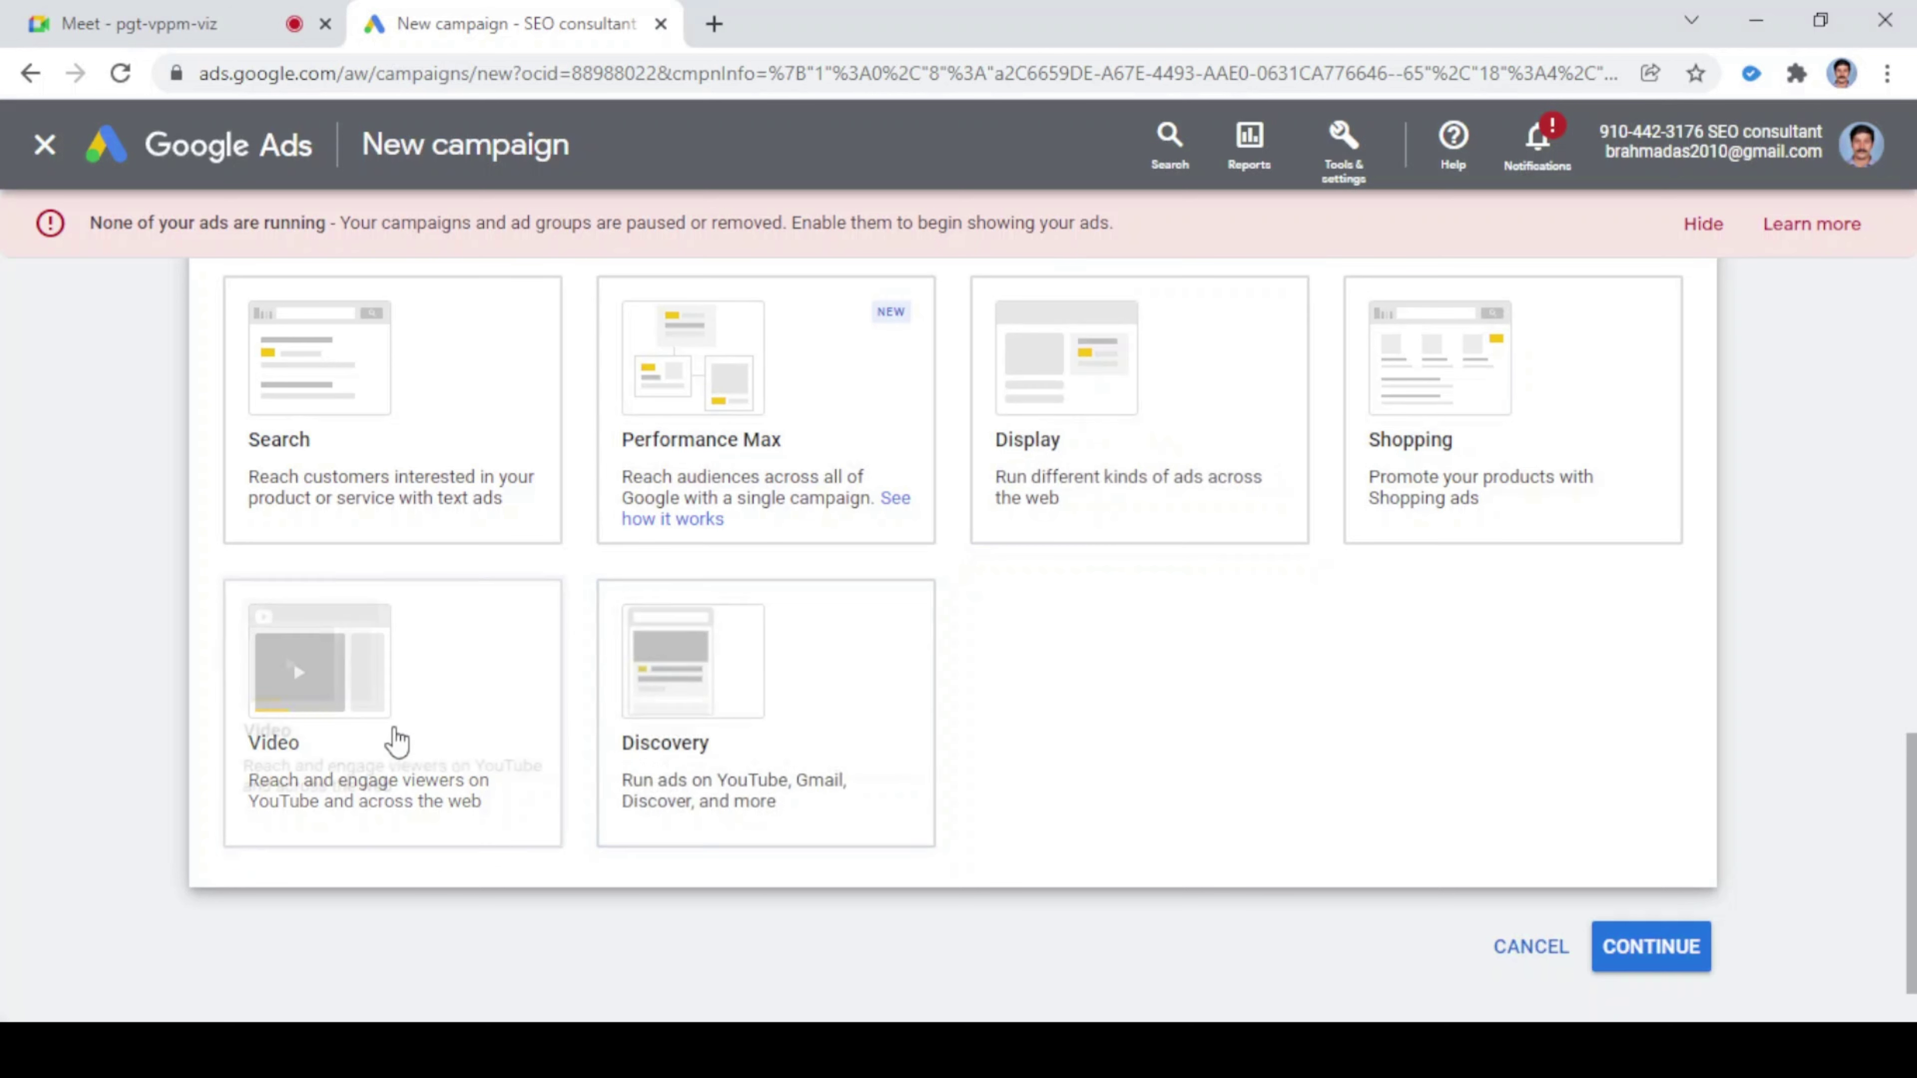
left_click(1096, 414)
left_click(548, 732)
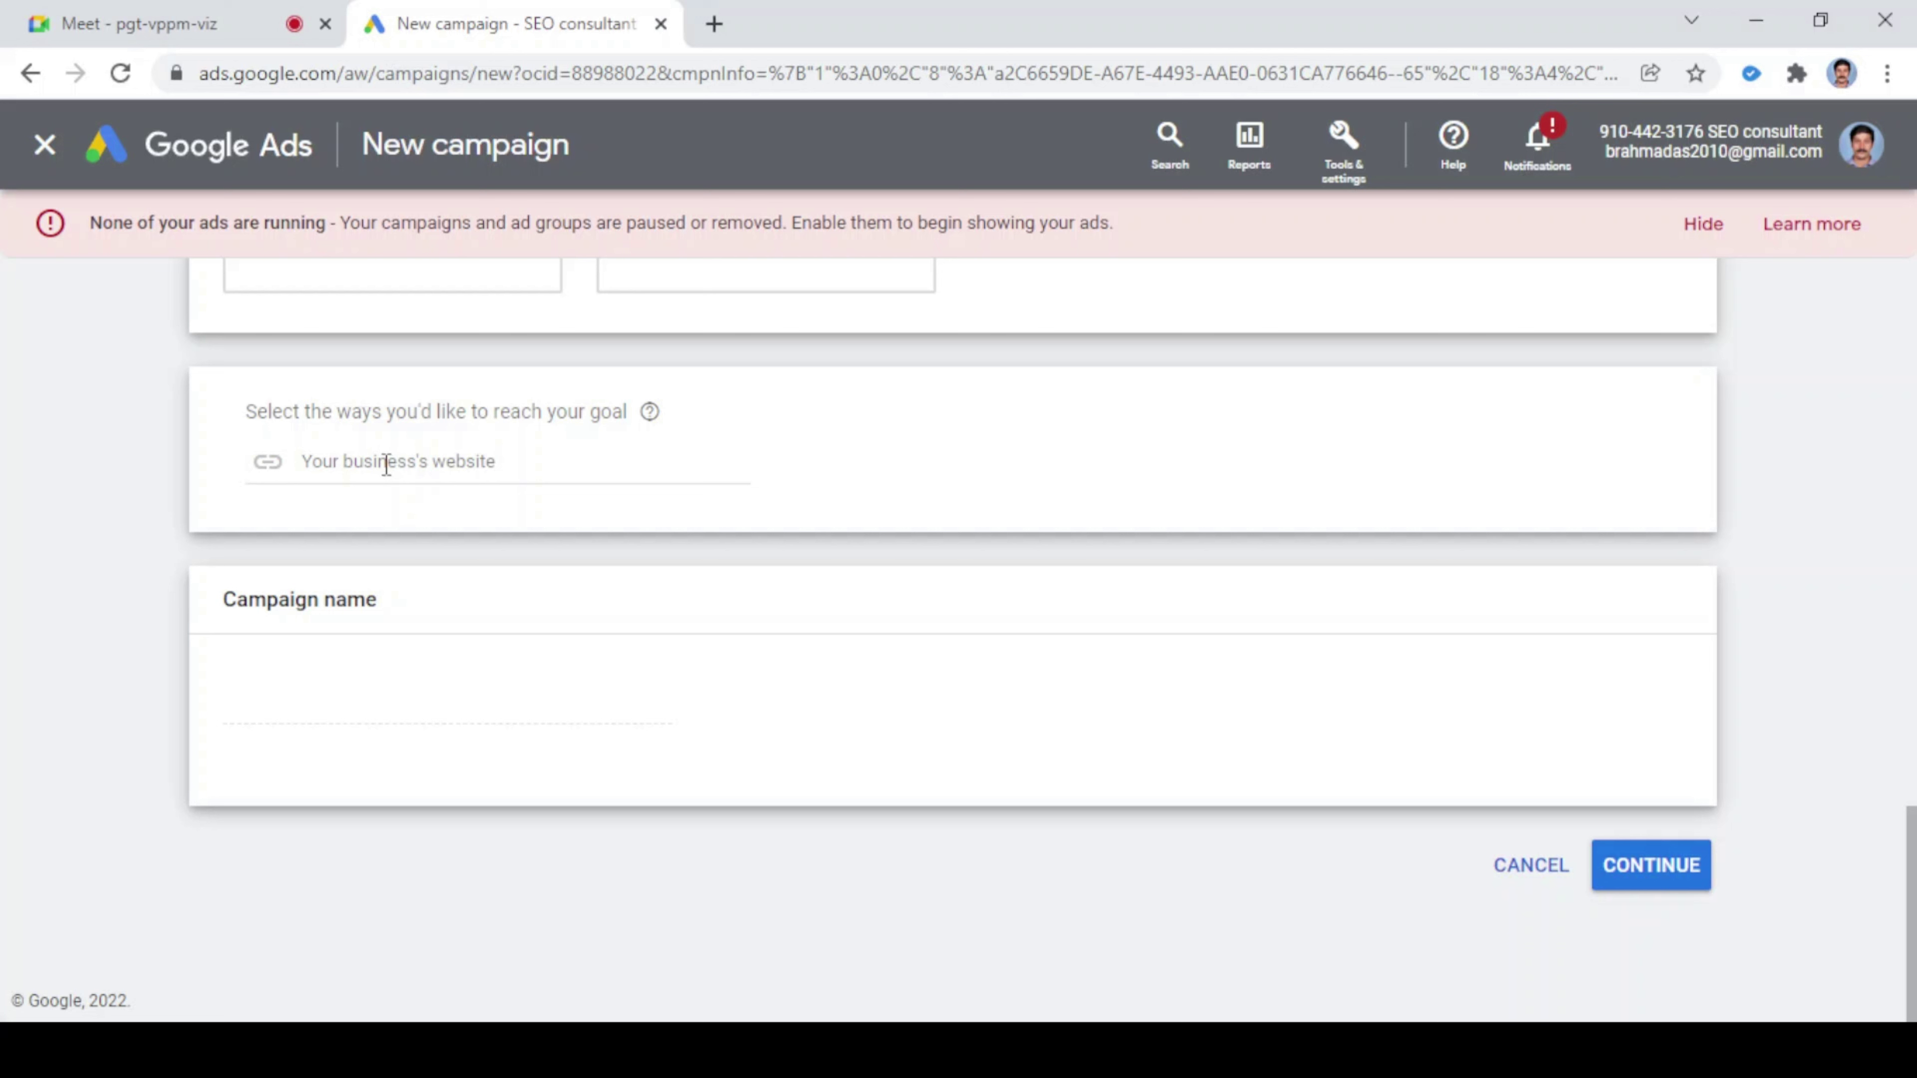
- Open foodflavours.in in a new browser tab and copy its web address for the campaign's website field
left_click(385, 464)
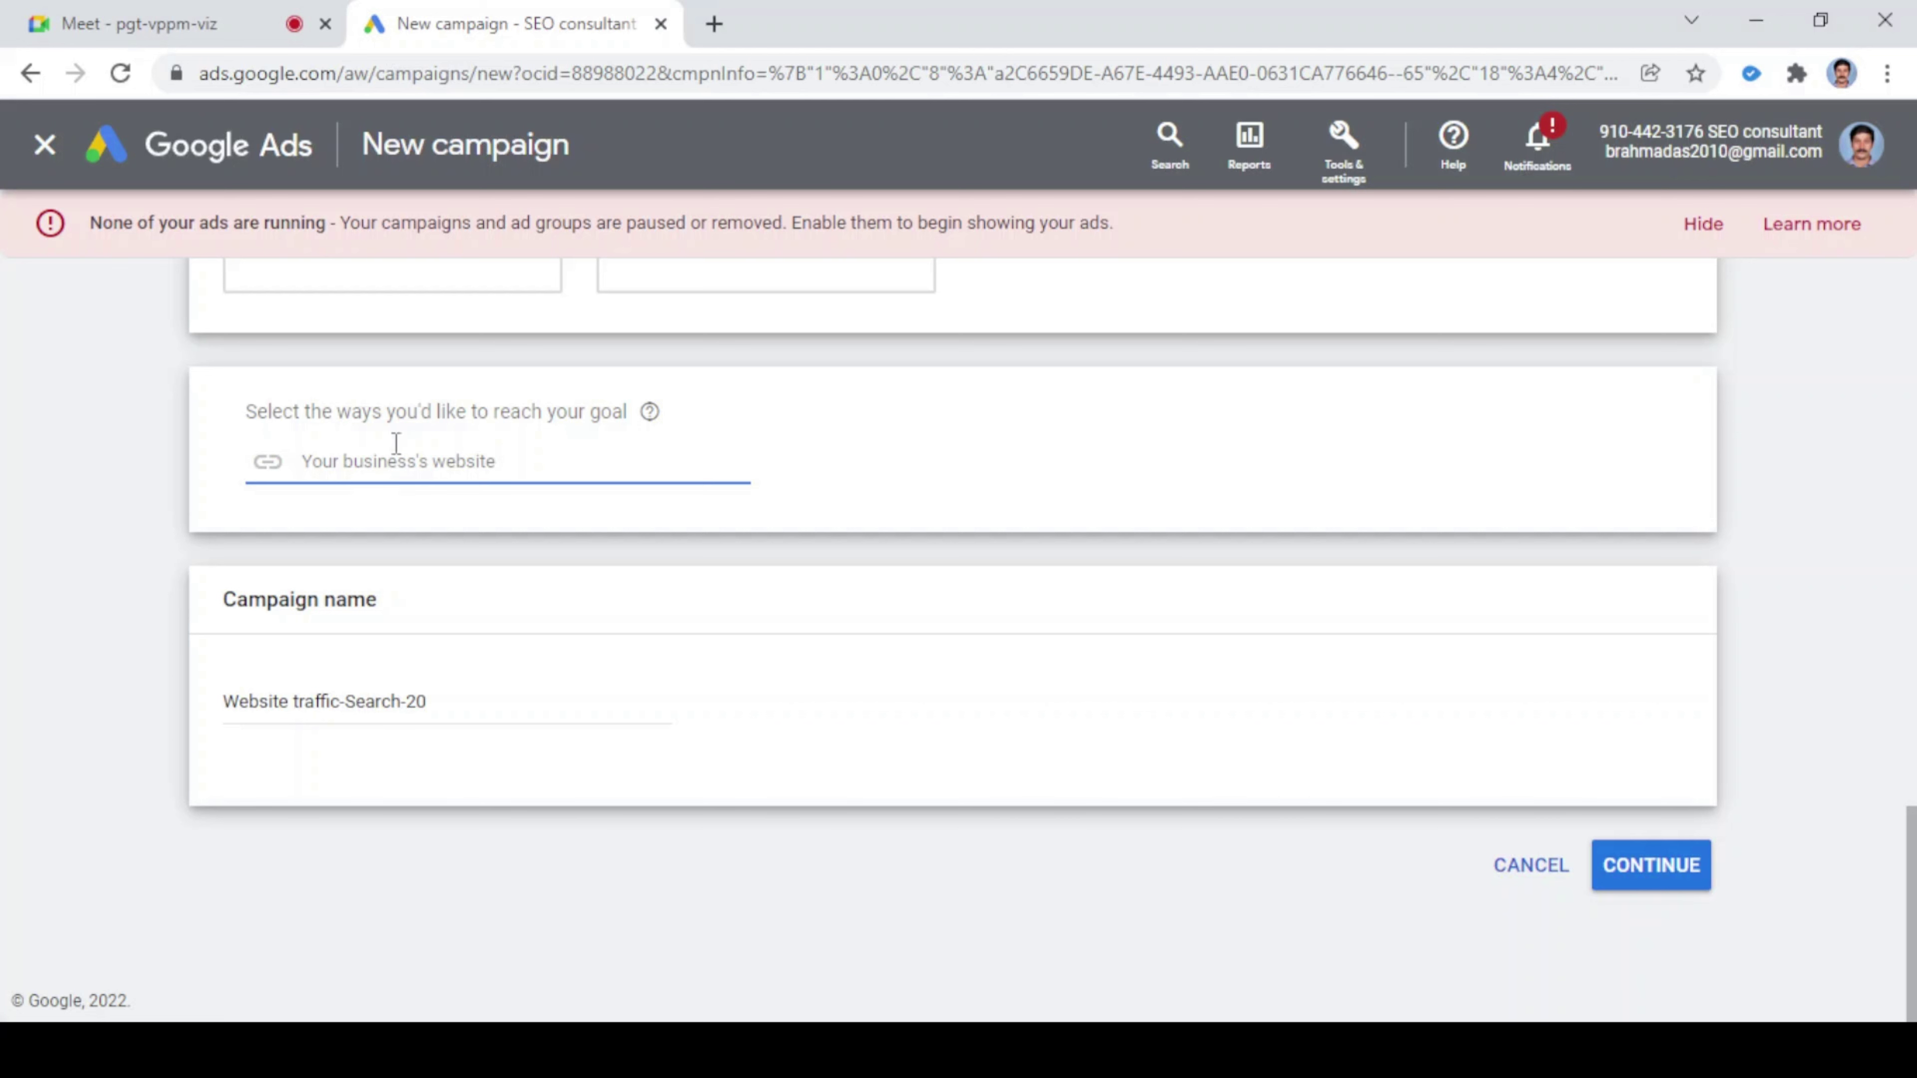
left_click(714, 24)
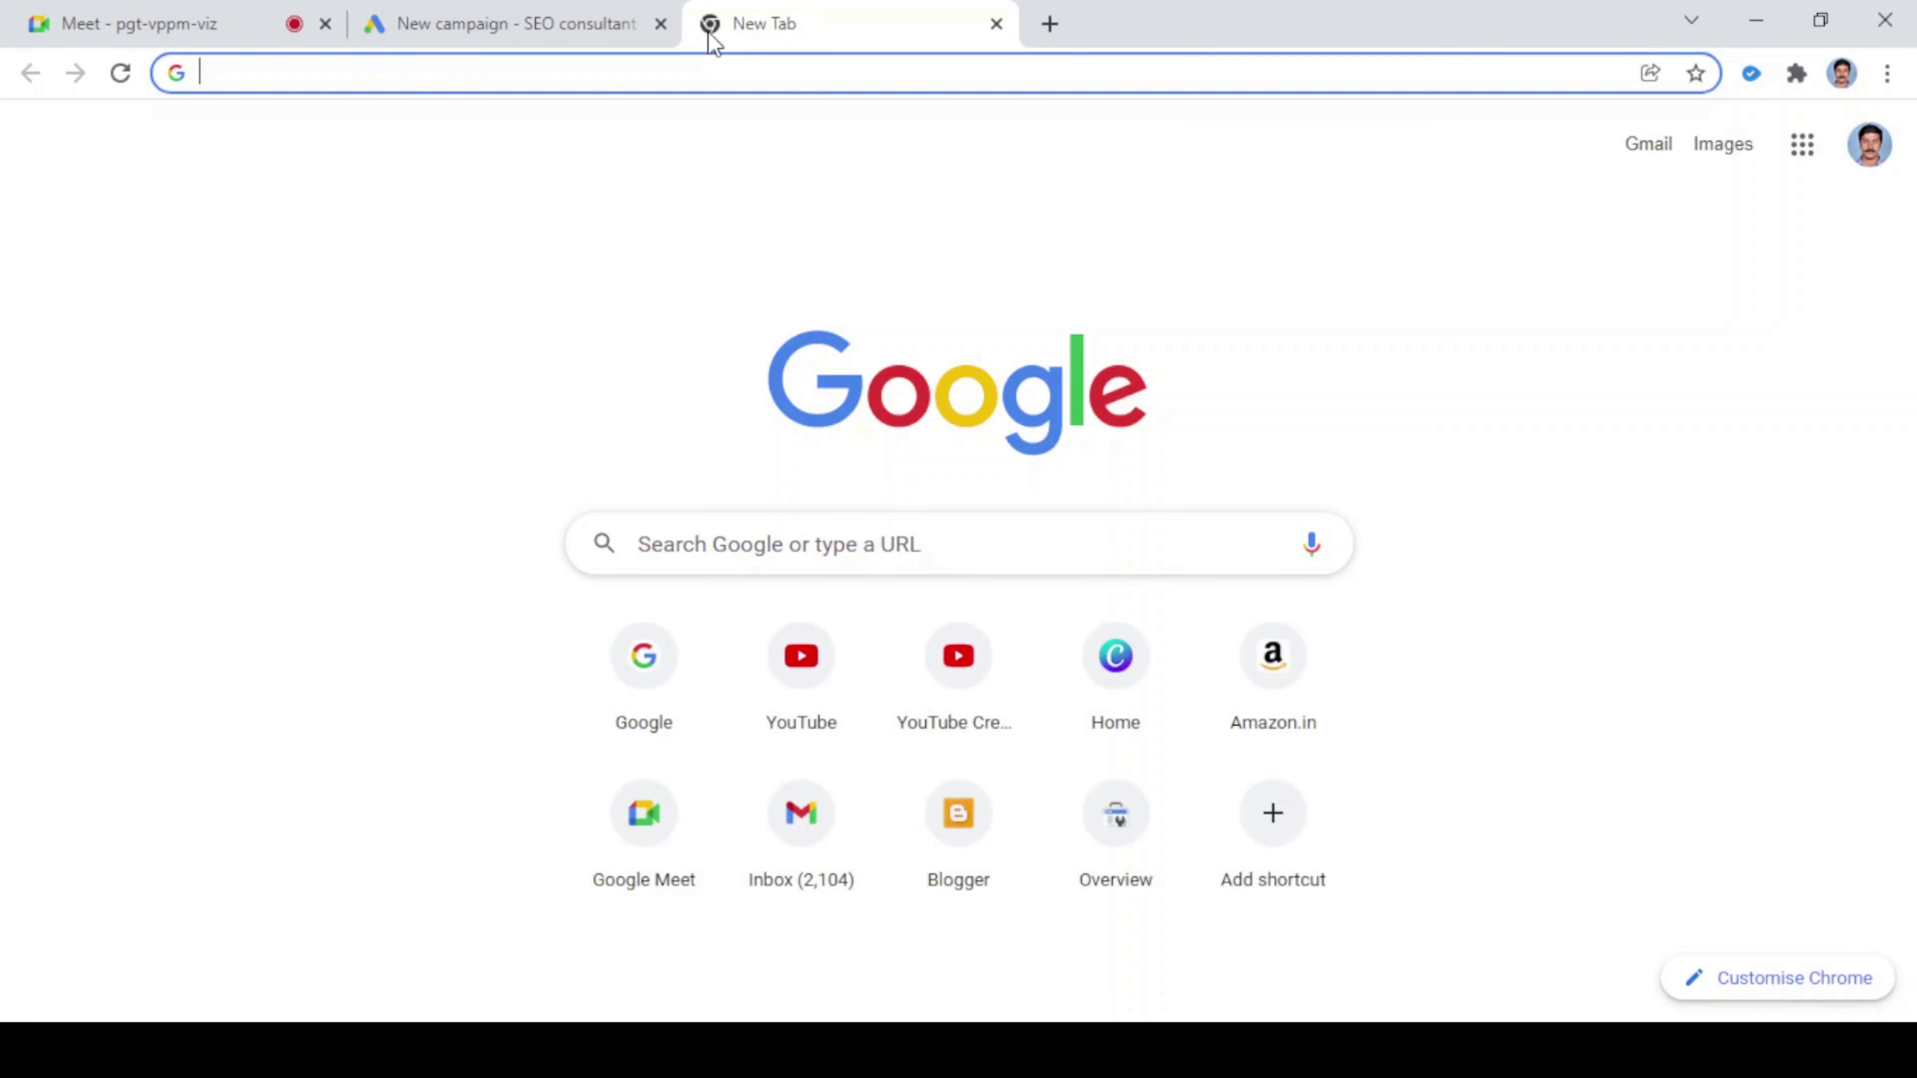
type("foodflavours.in")
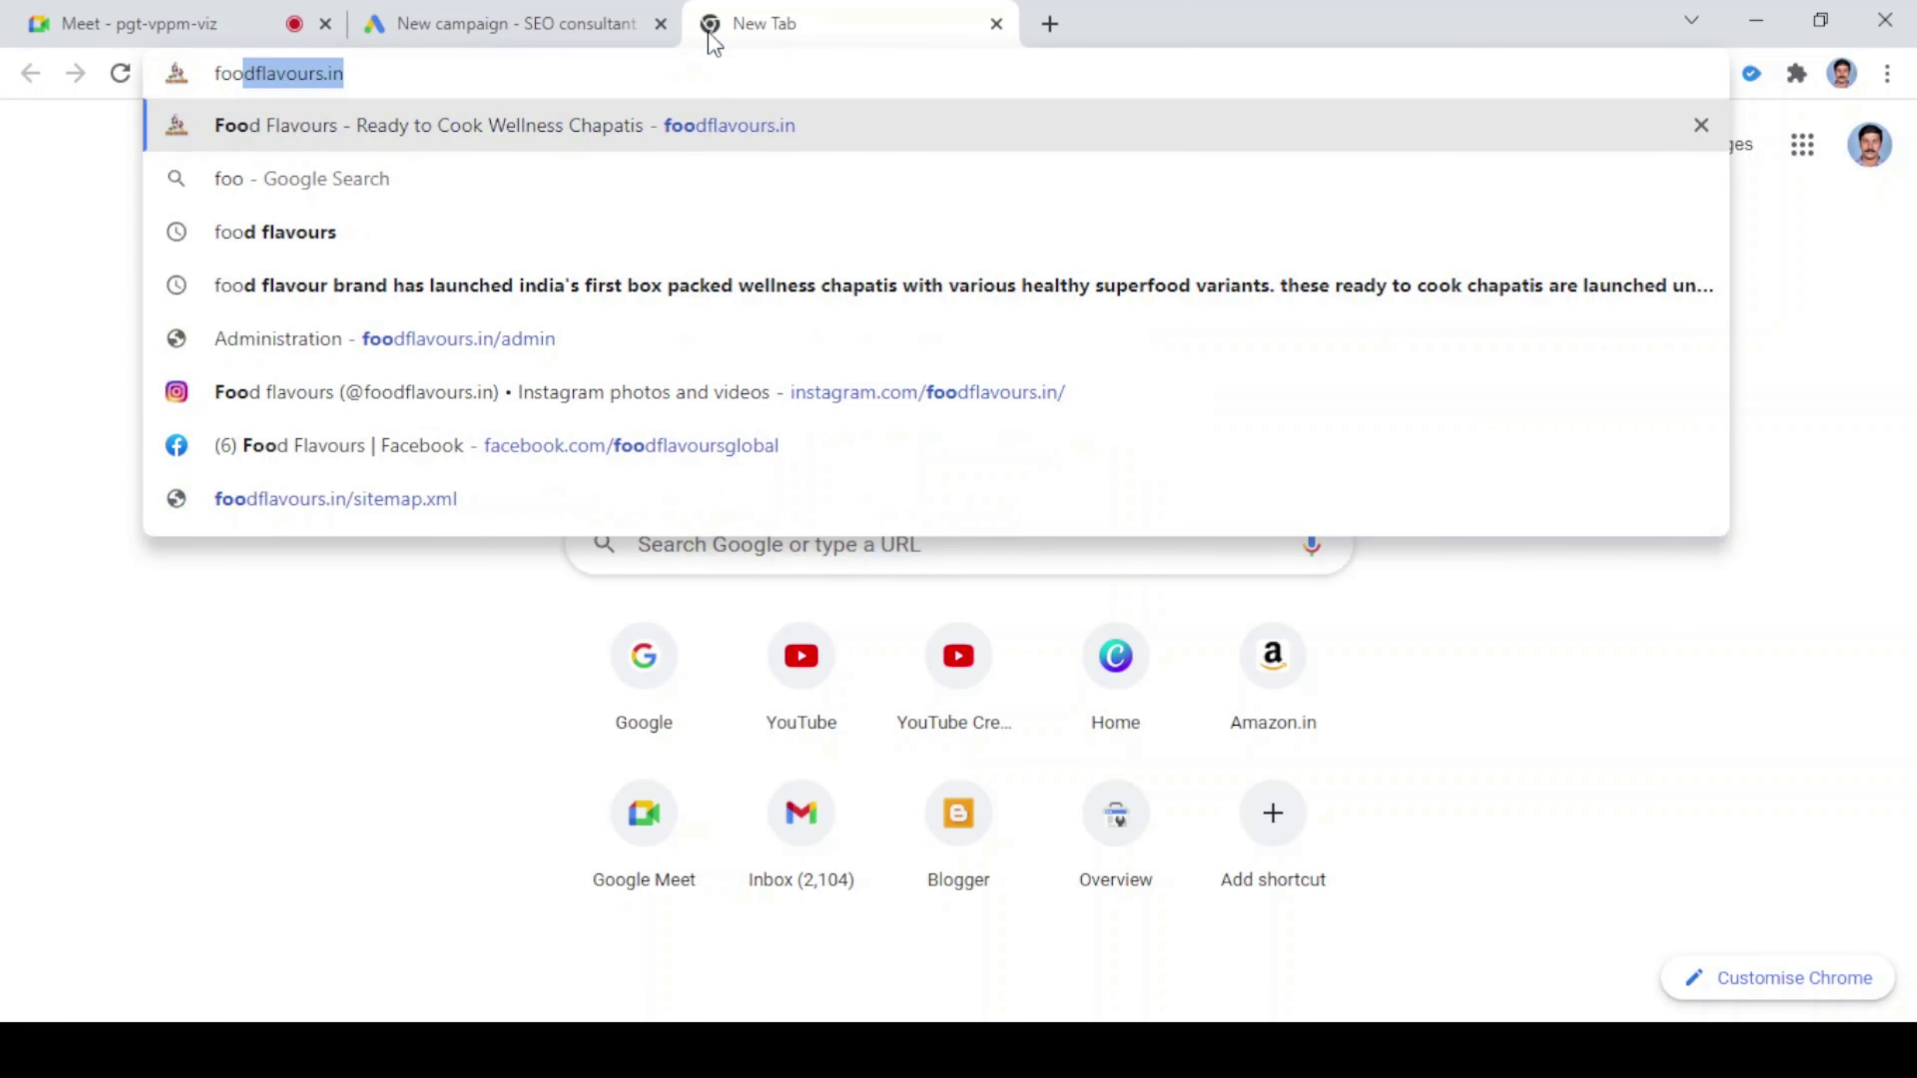
key("Right")
key("Return")
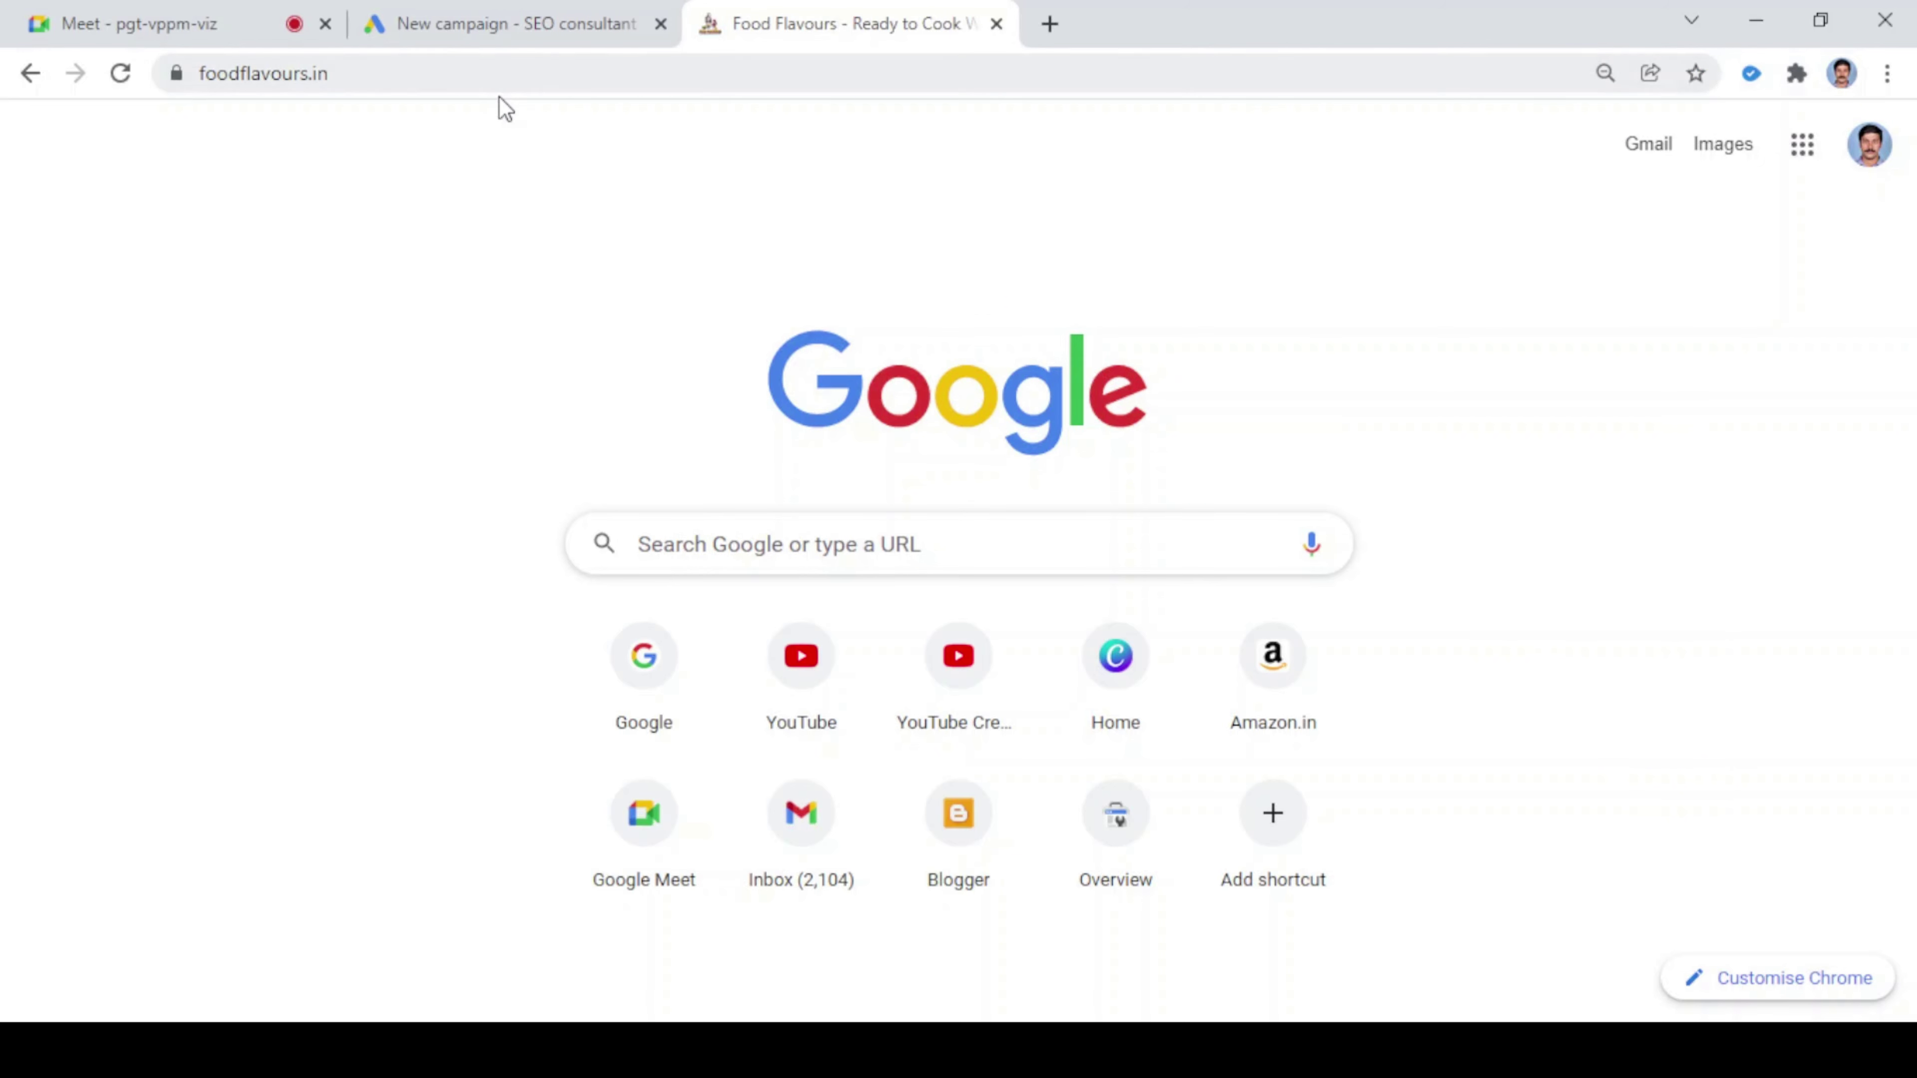
left_click(514, 72)
key("ctrl+c")
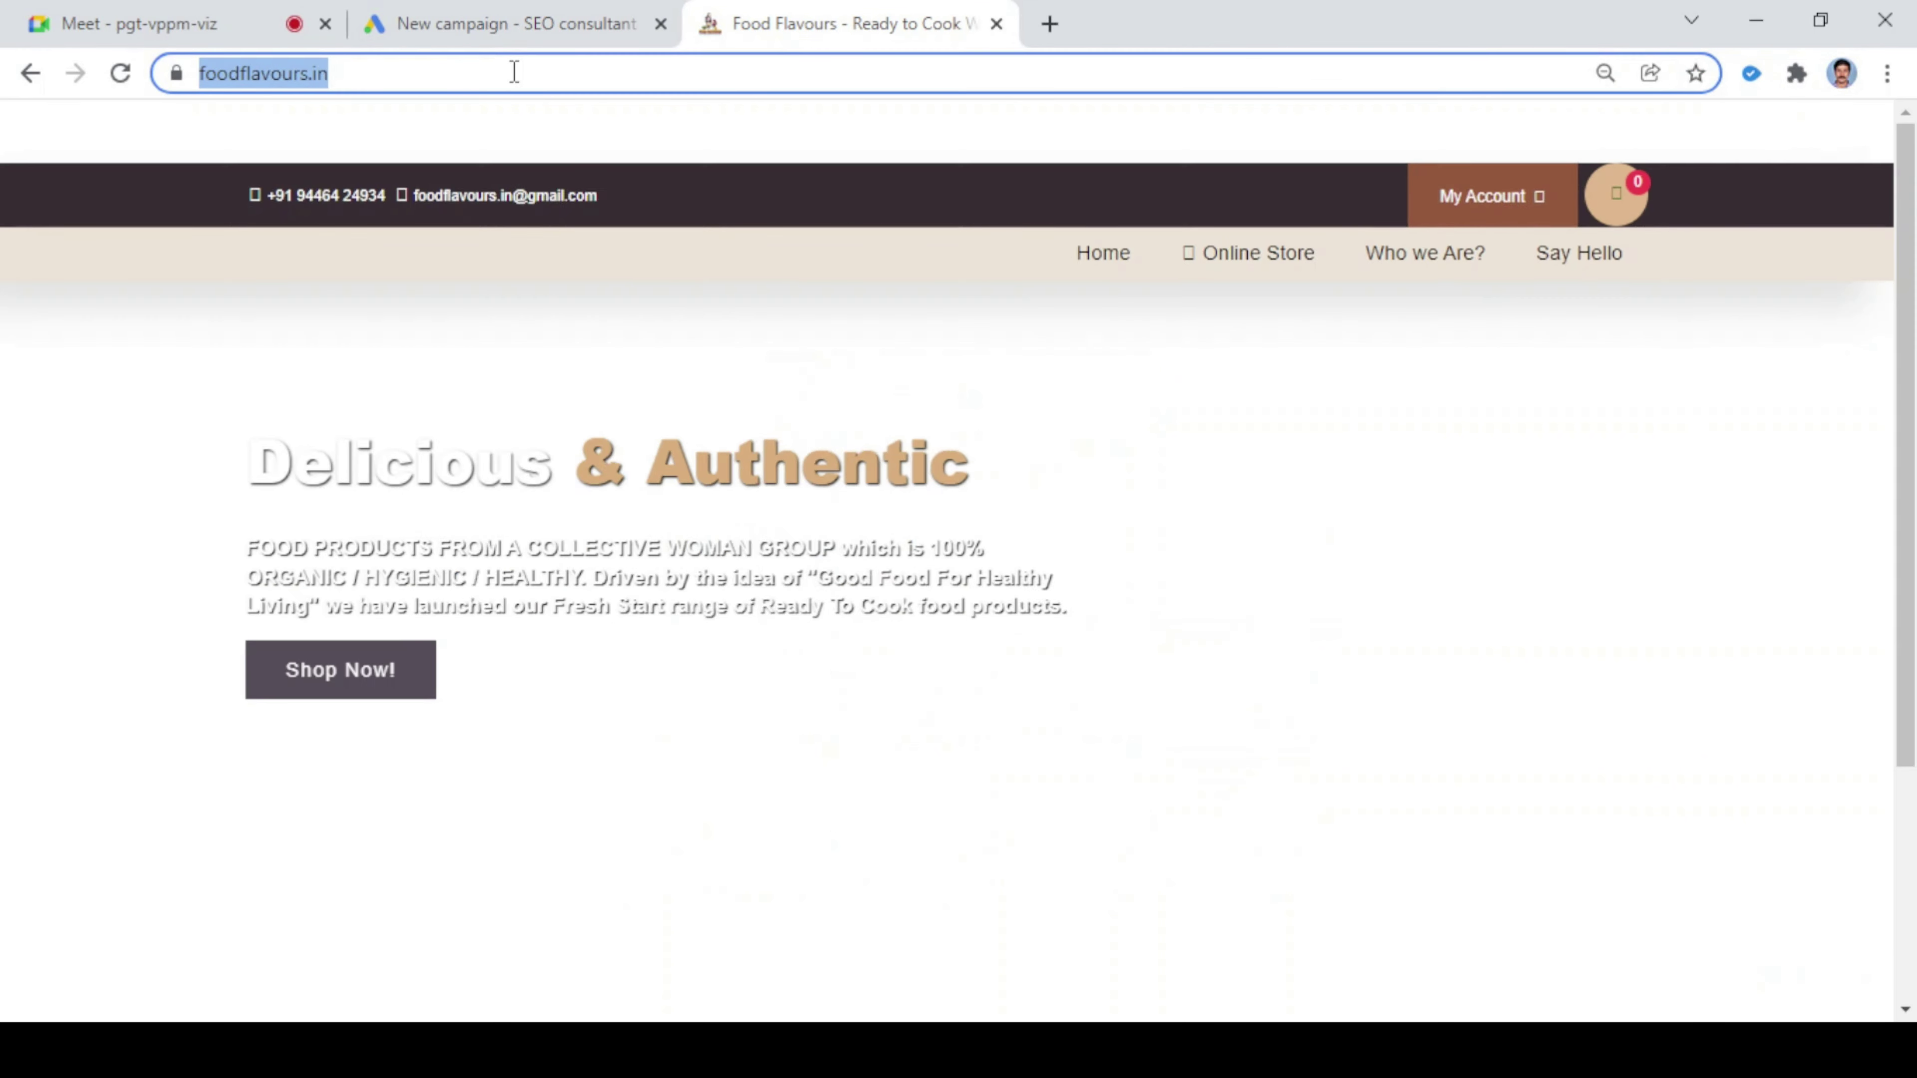
left_click(522, 22)
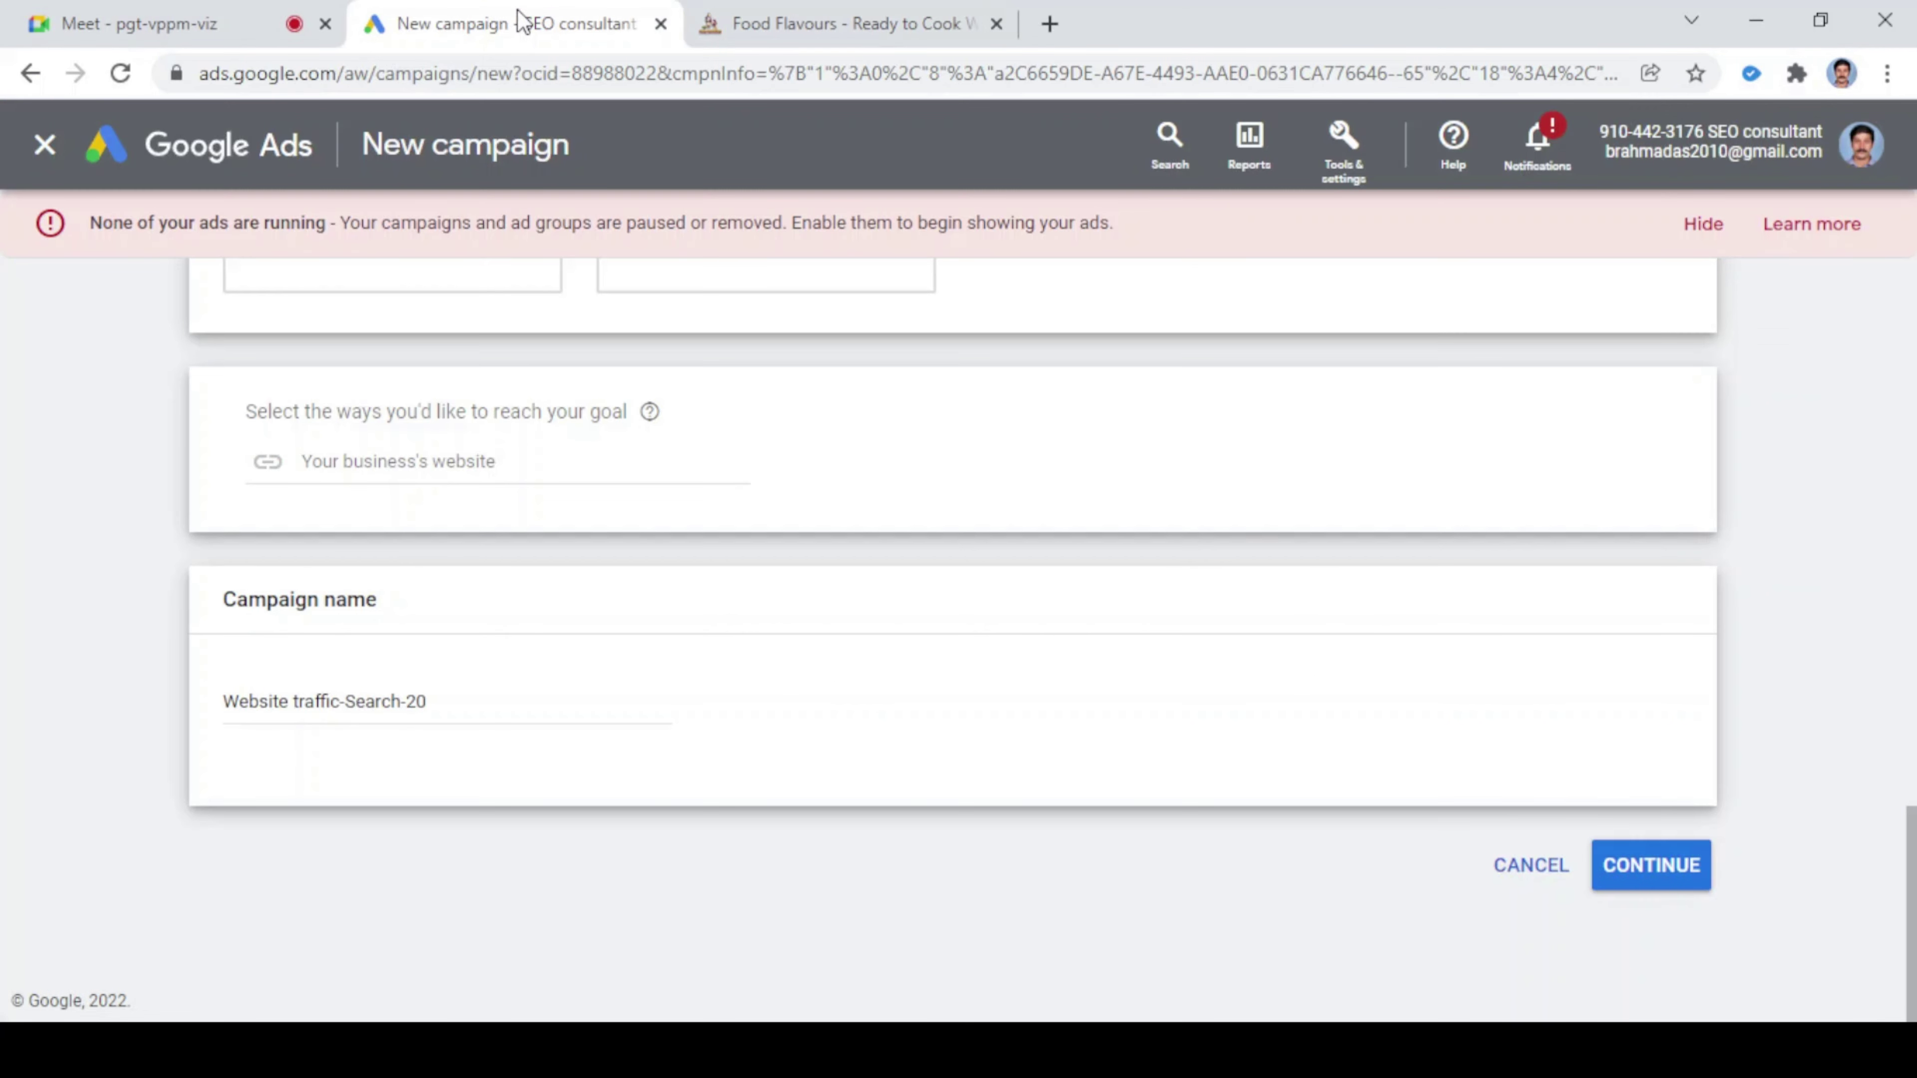
left_click(449, 463)
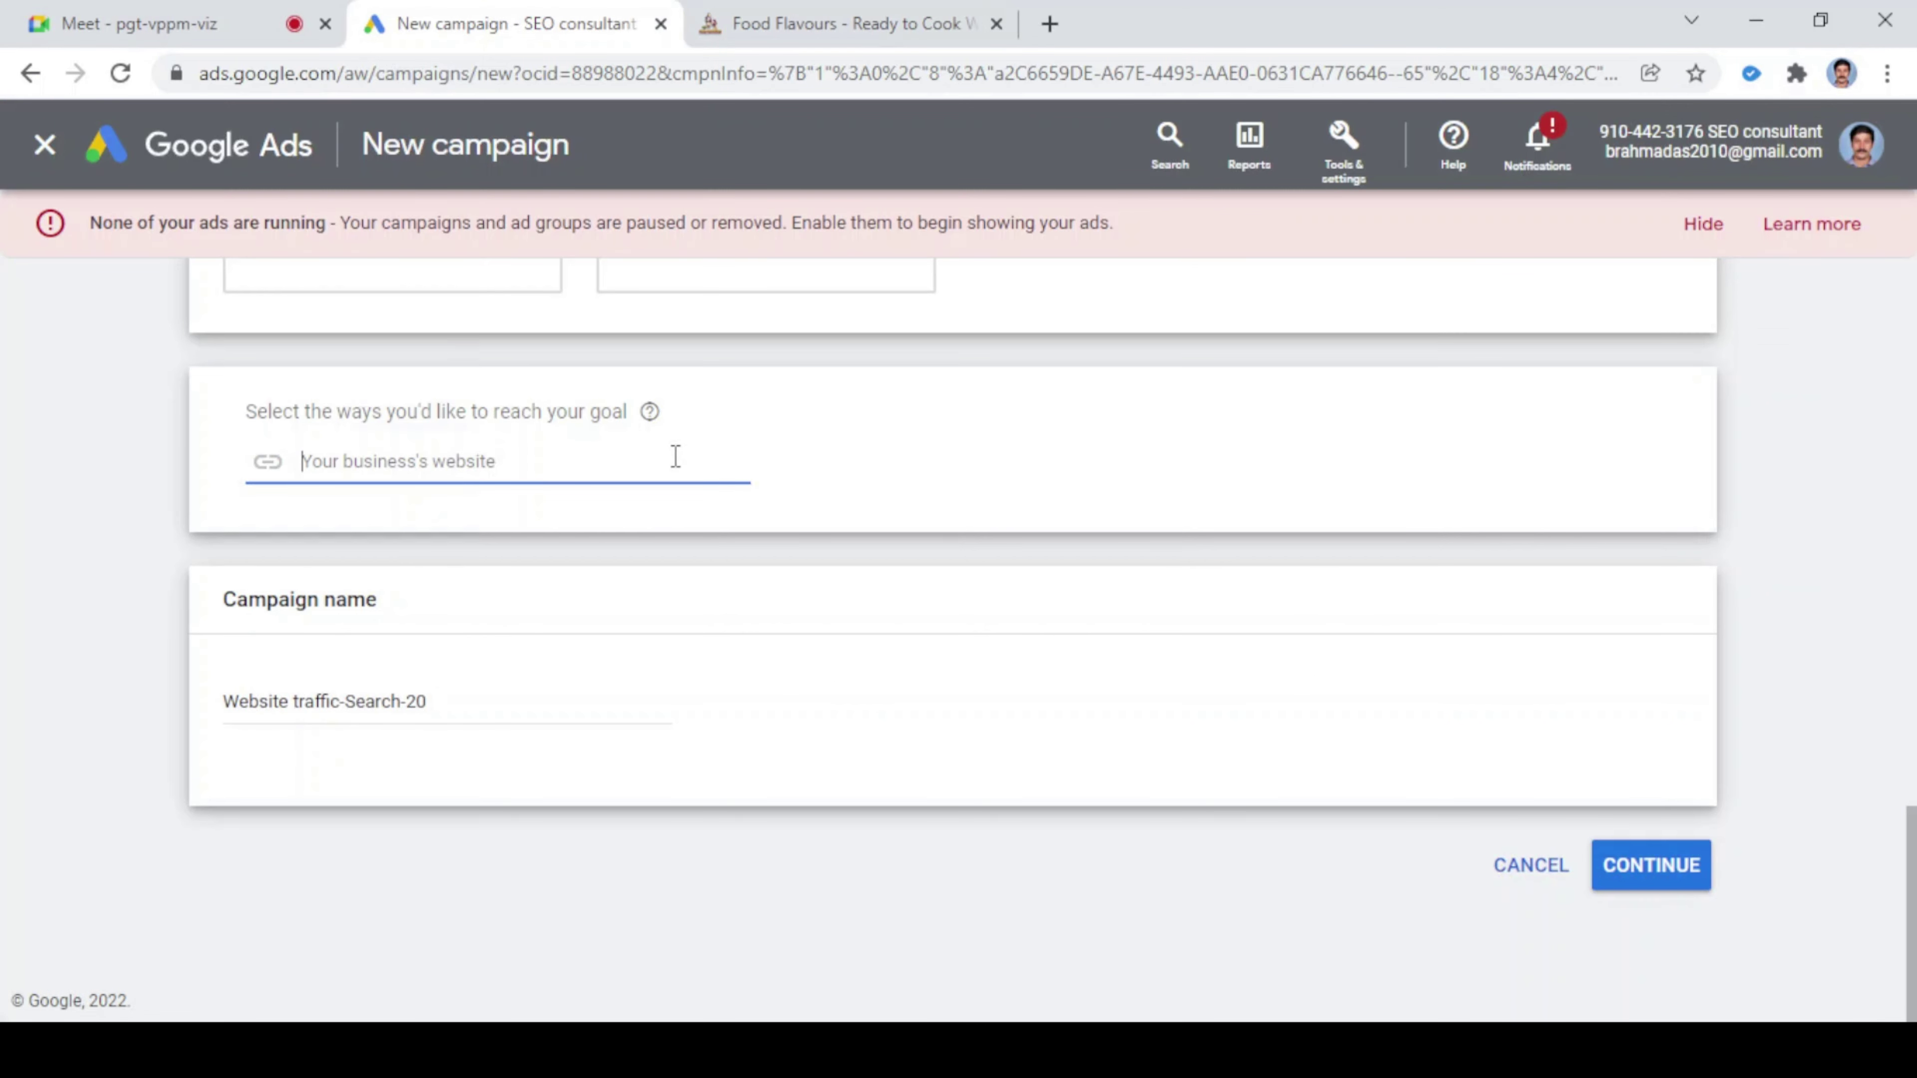
key("ctrl+v")
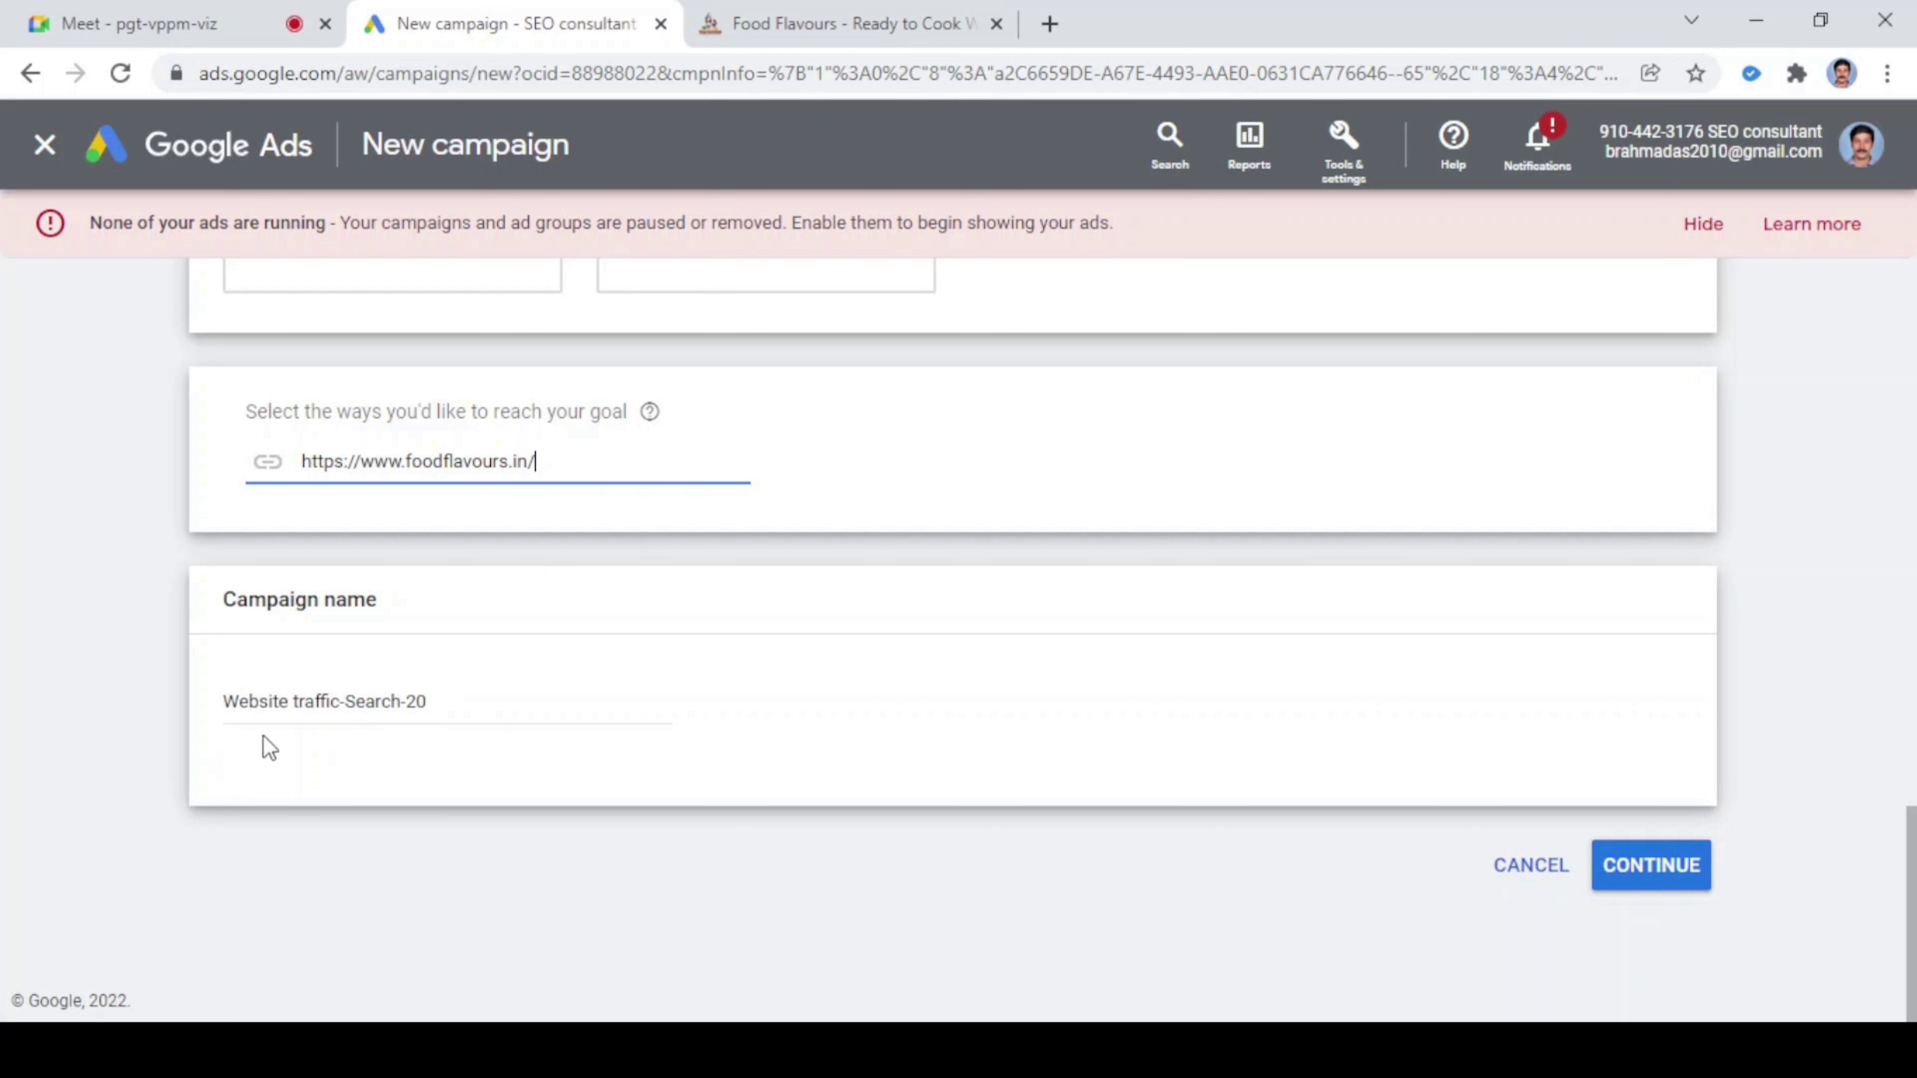
- Replace the default campaign name with Food Flavours and continue to the budget and bidding settings
left_click(468, 699)
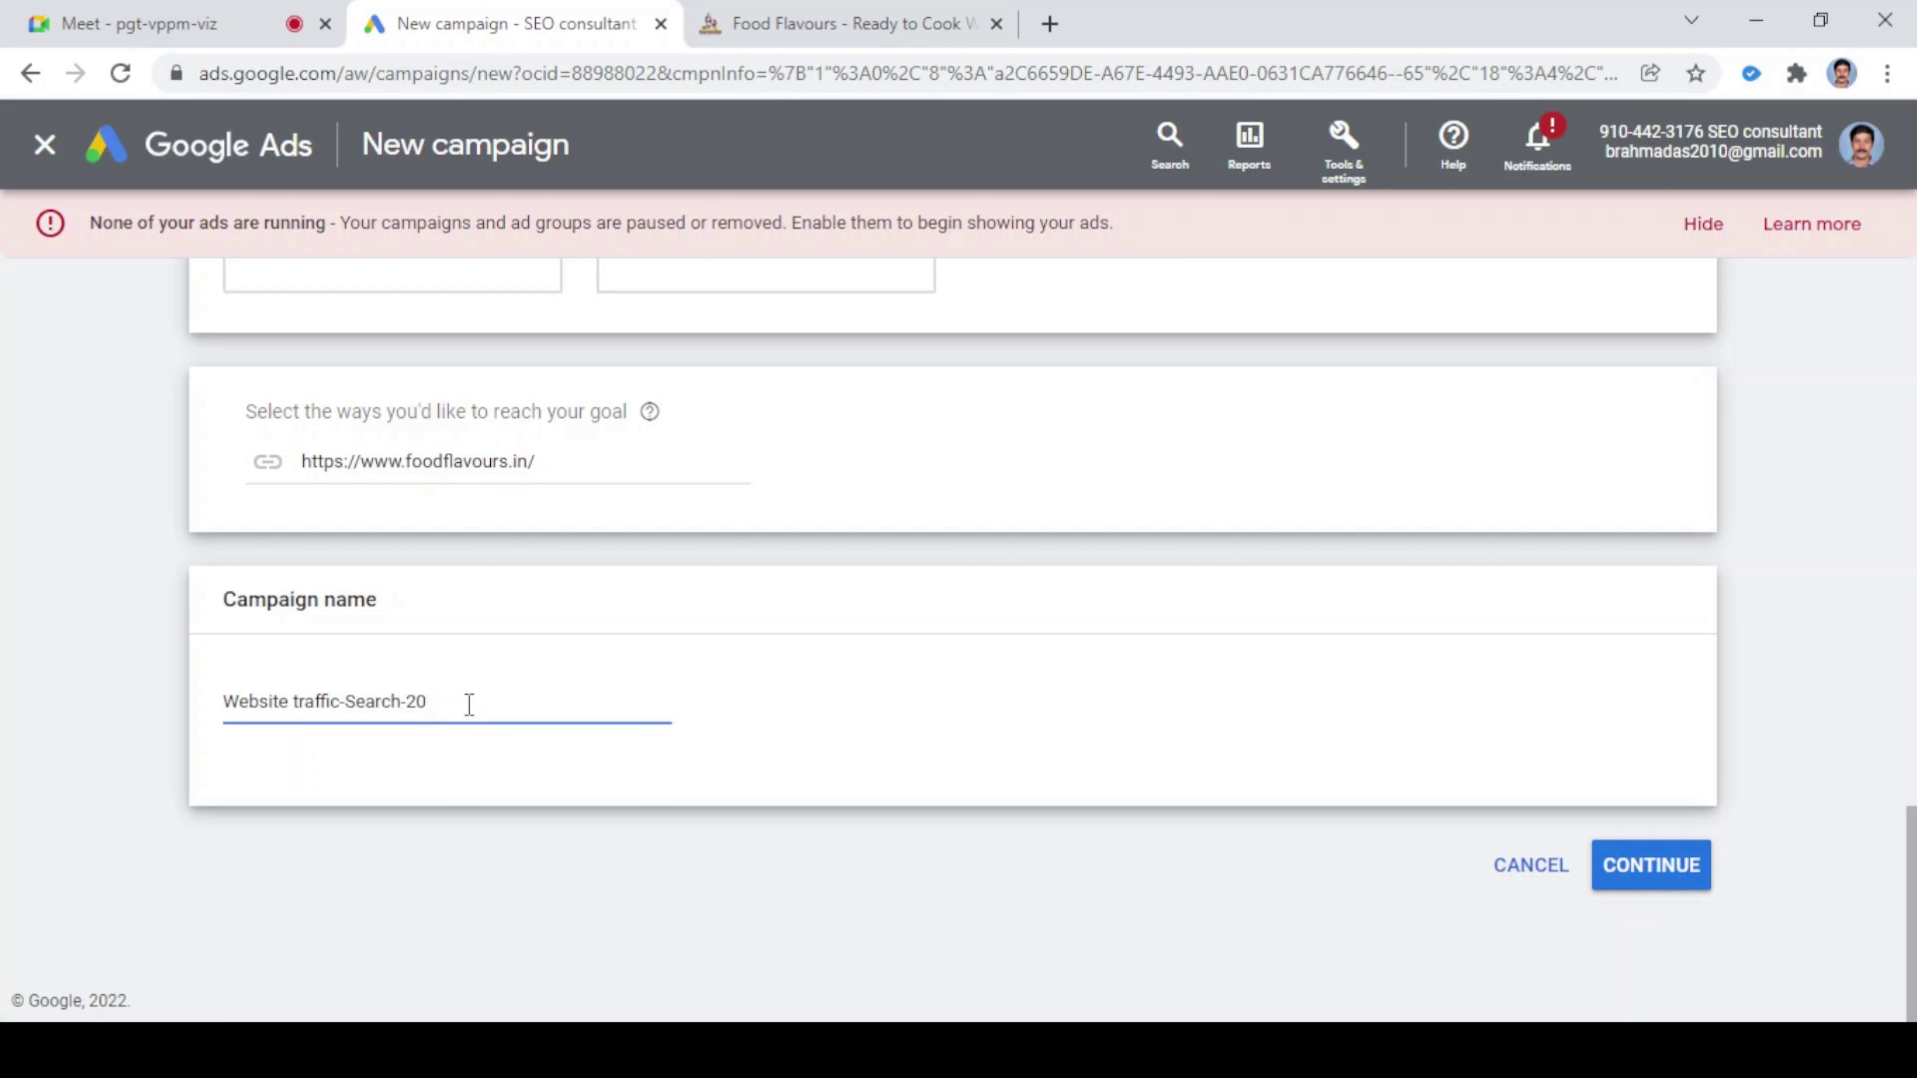
left_click_drag(469, 701, 199, 725)
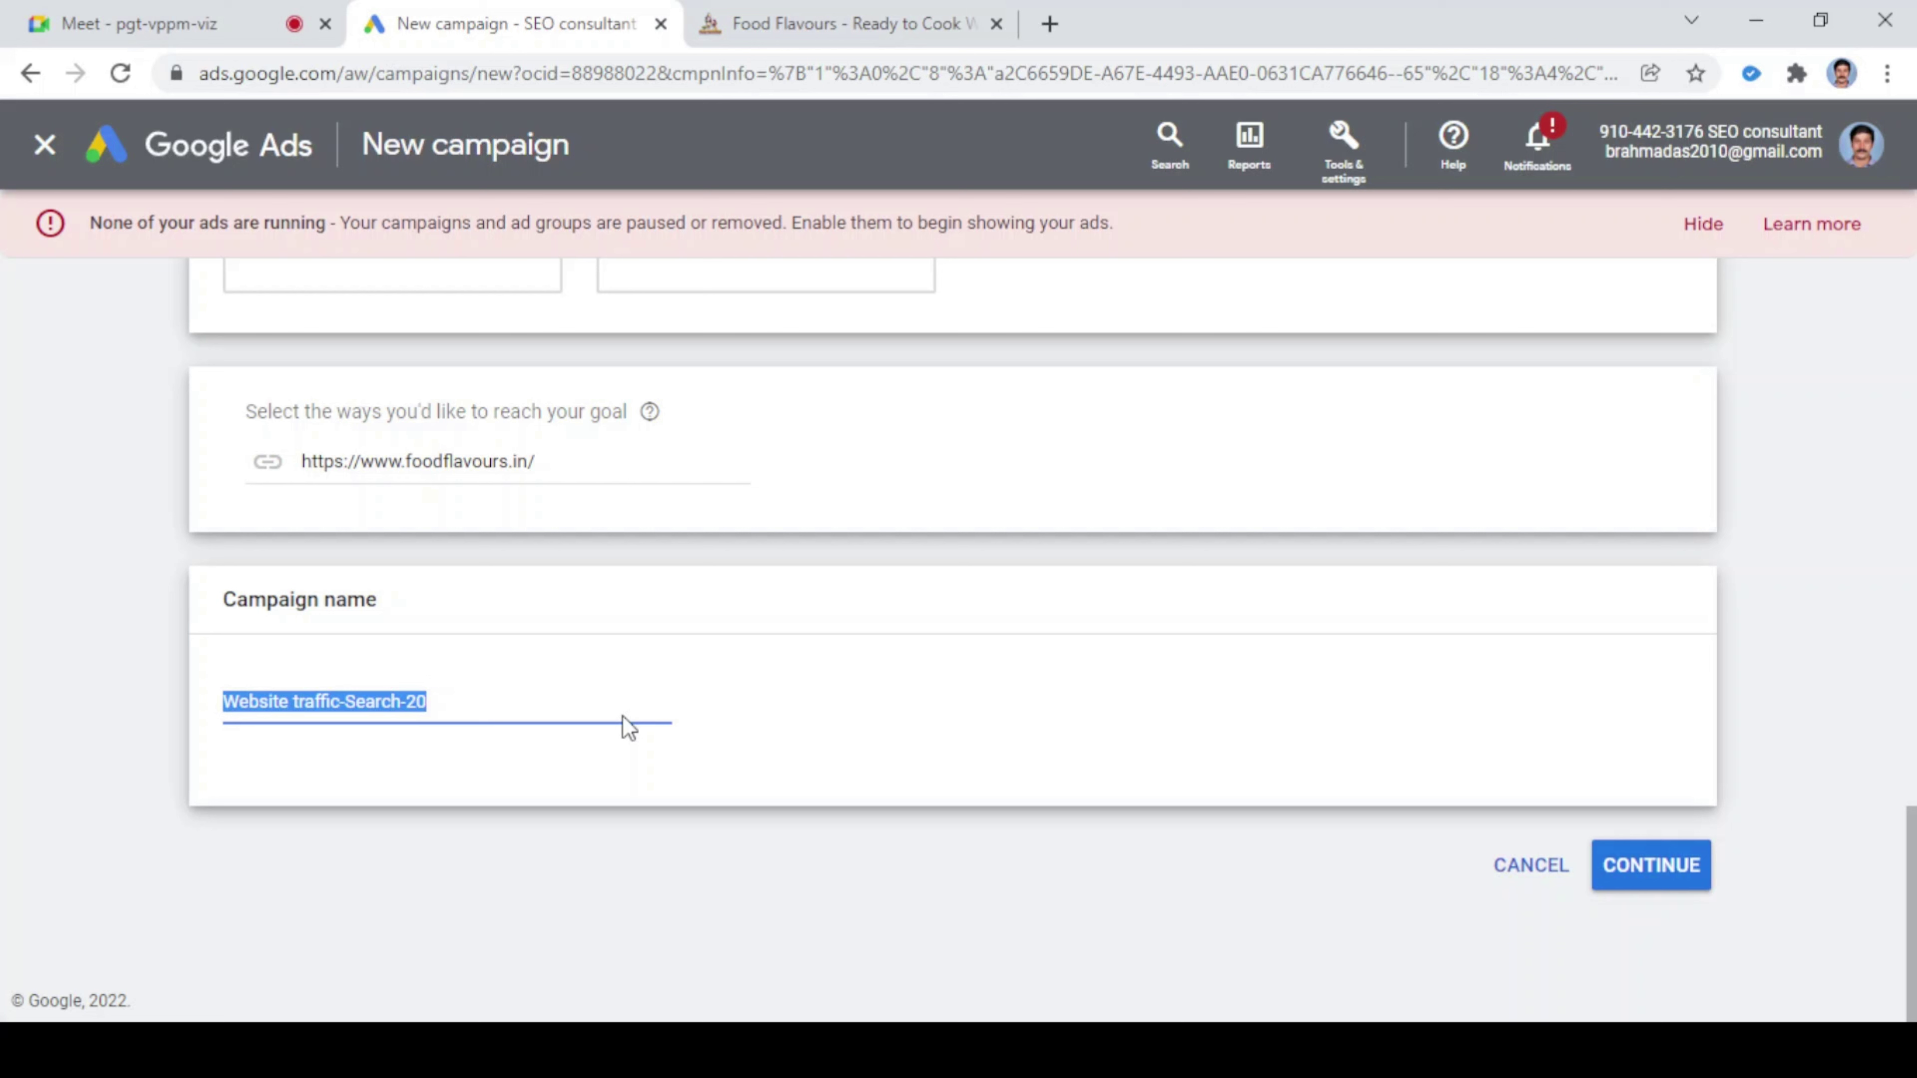
type("Food ")
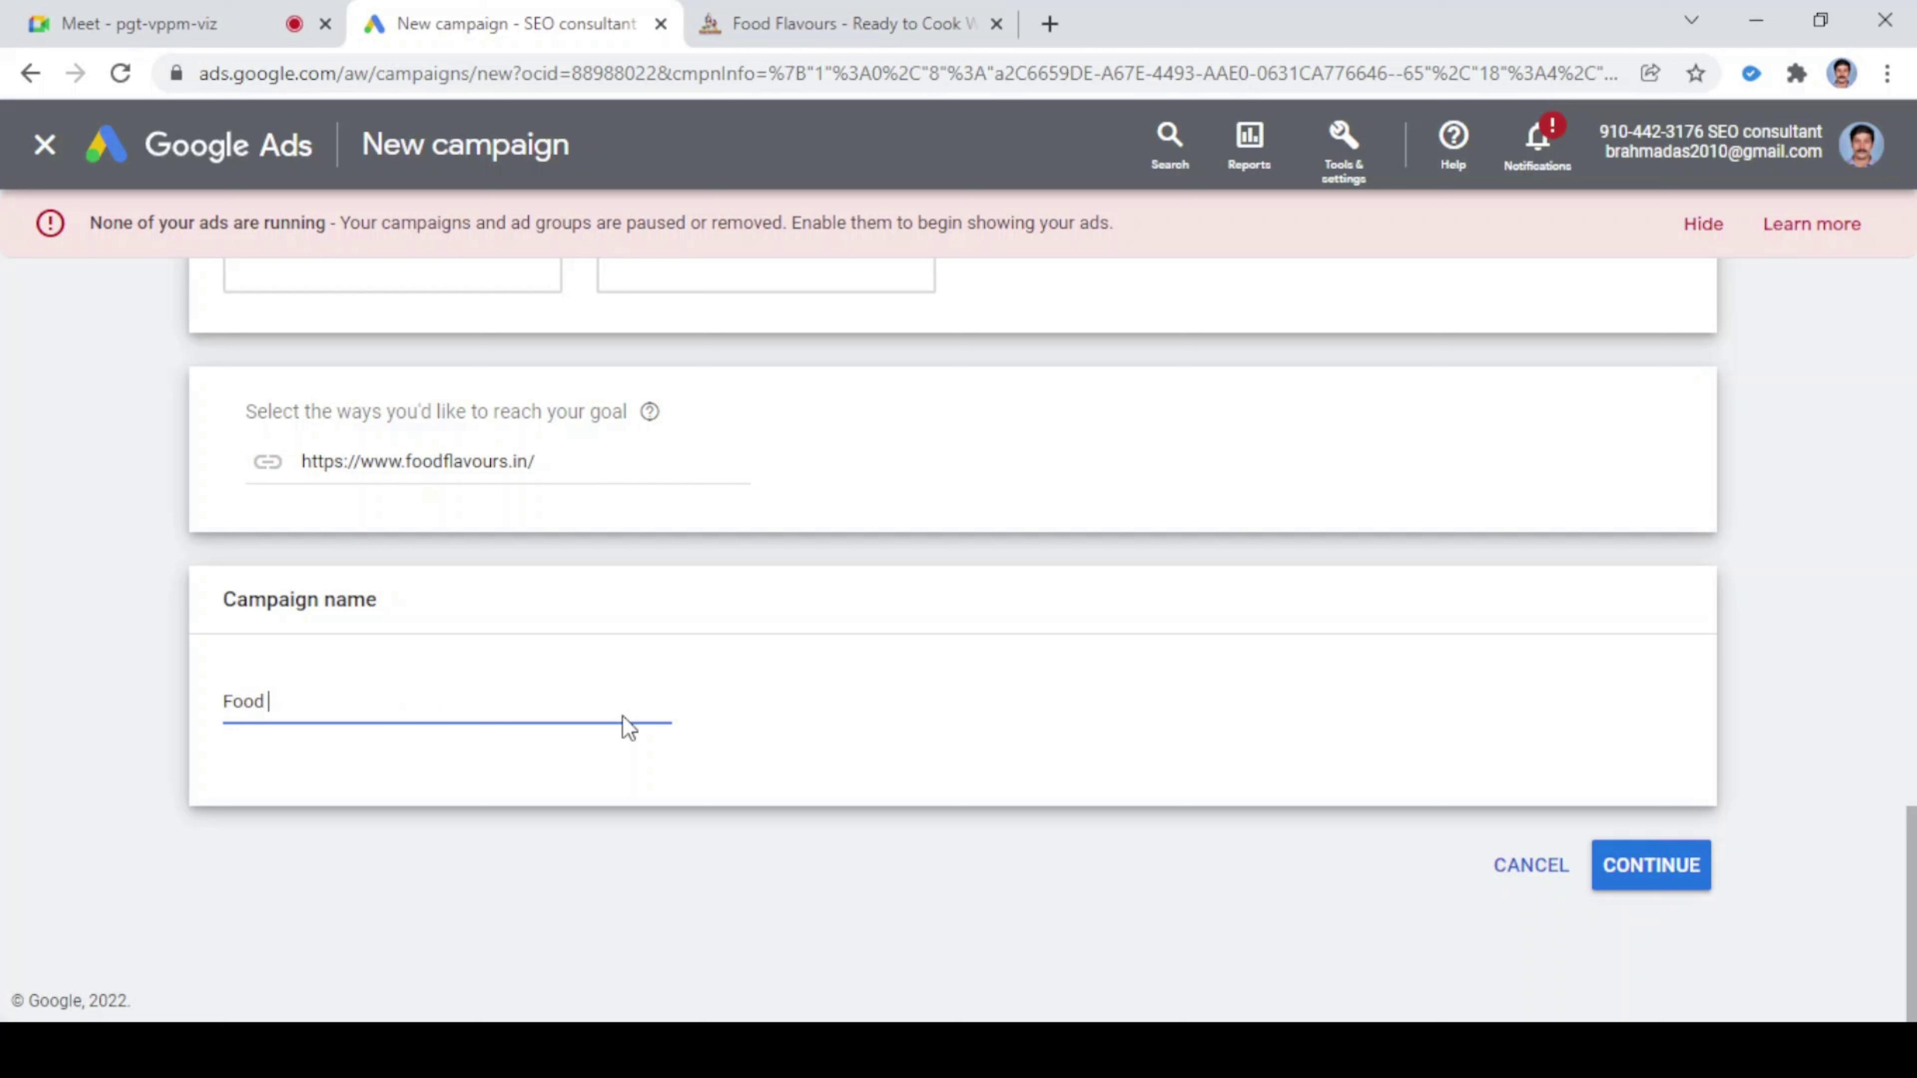
type("Flavours")
left_click(1646, 876)
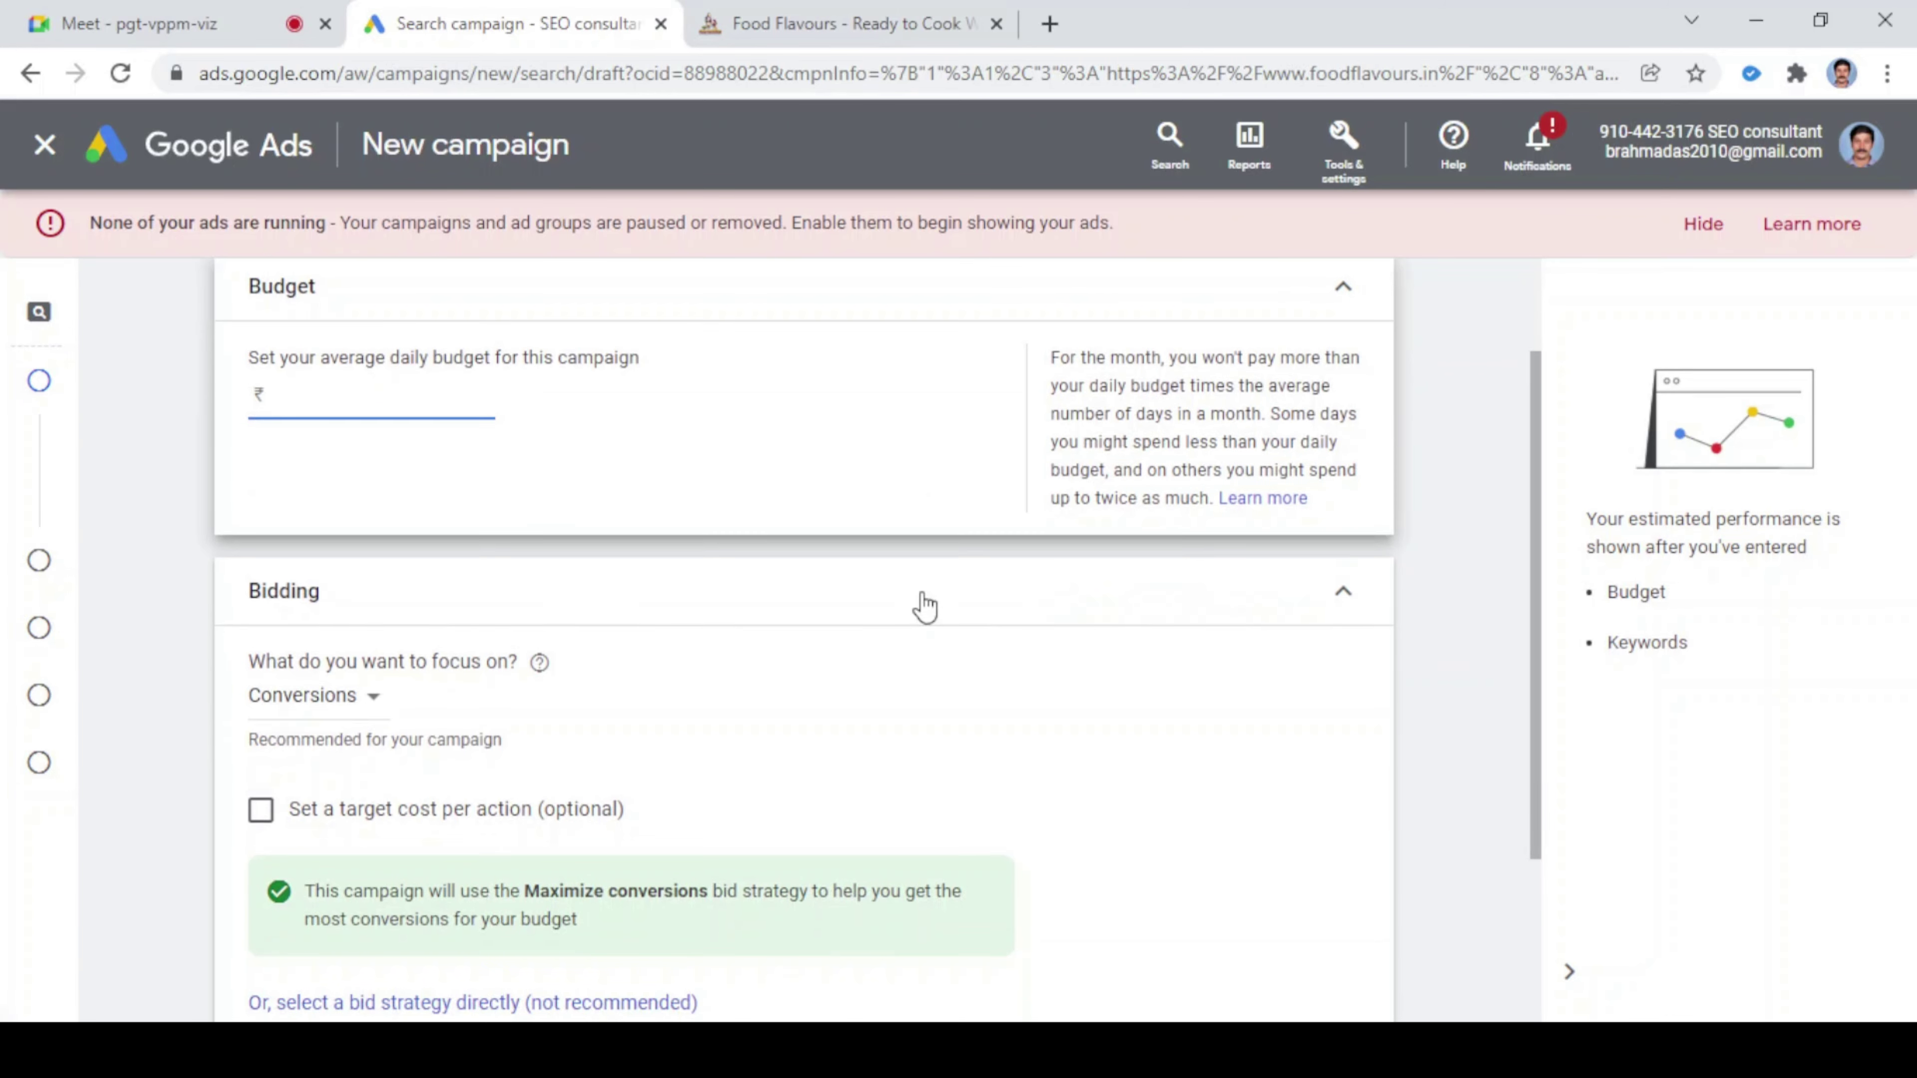
- Set the campaign's average daily budget to ₹200
scroll(925, 608, "up", 2)
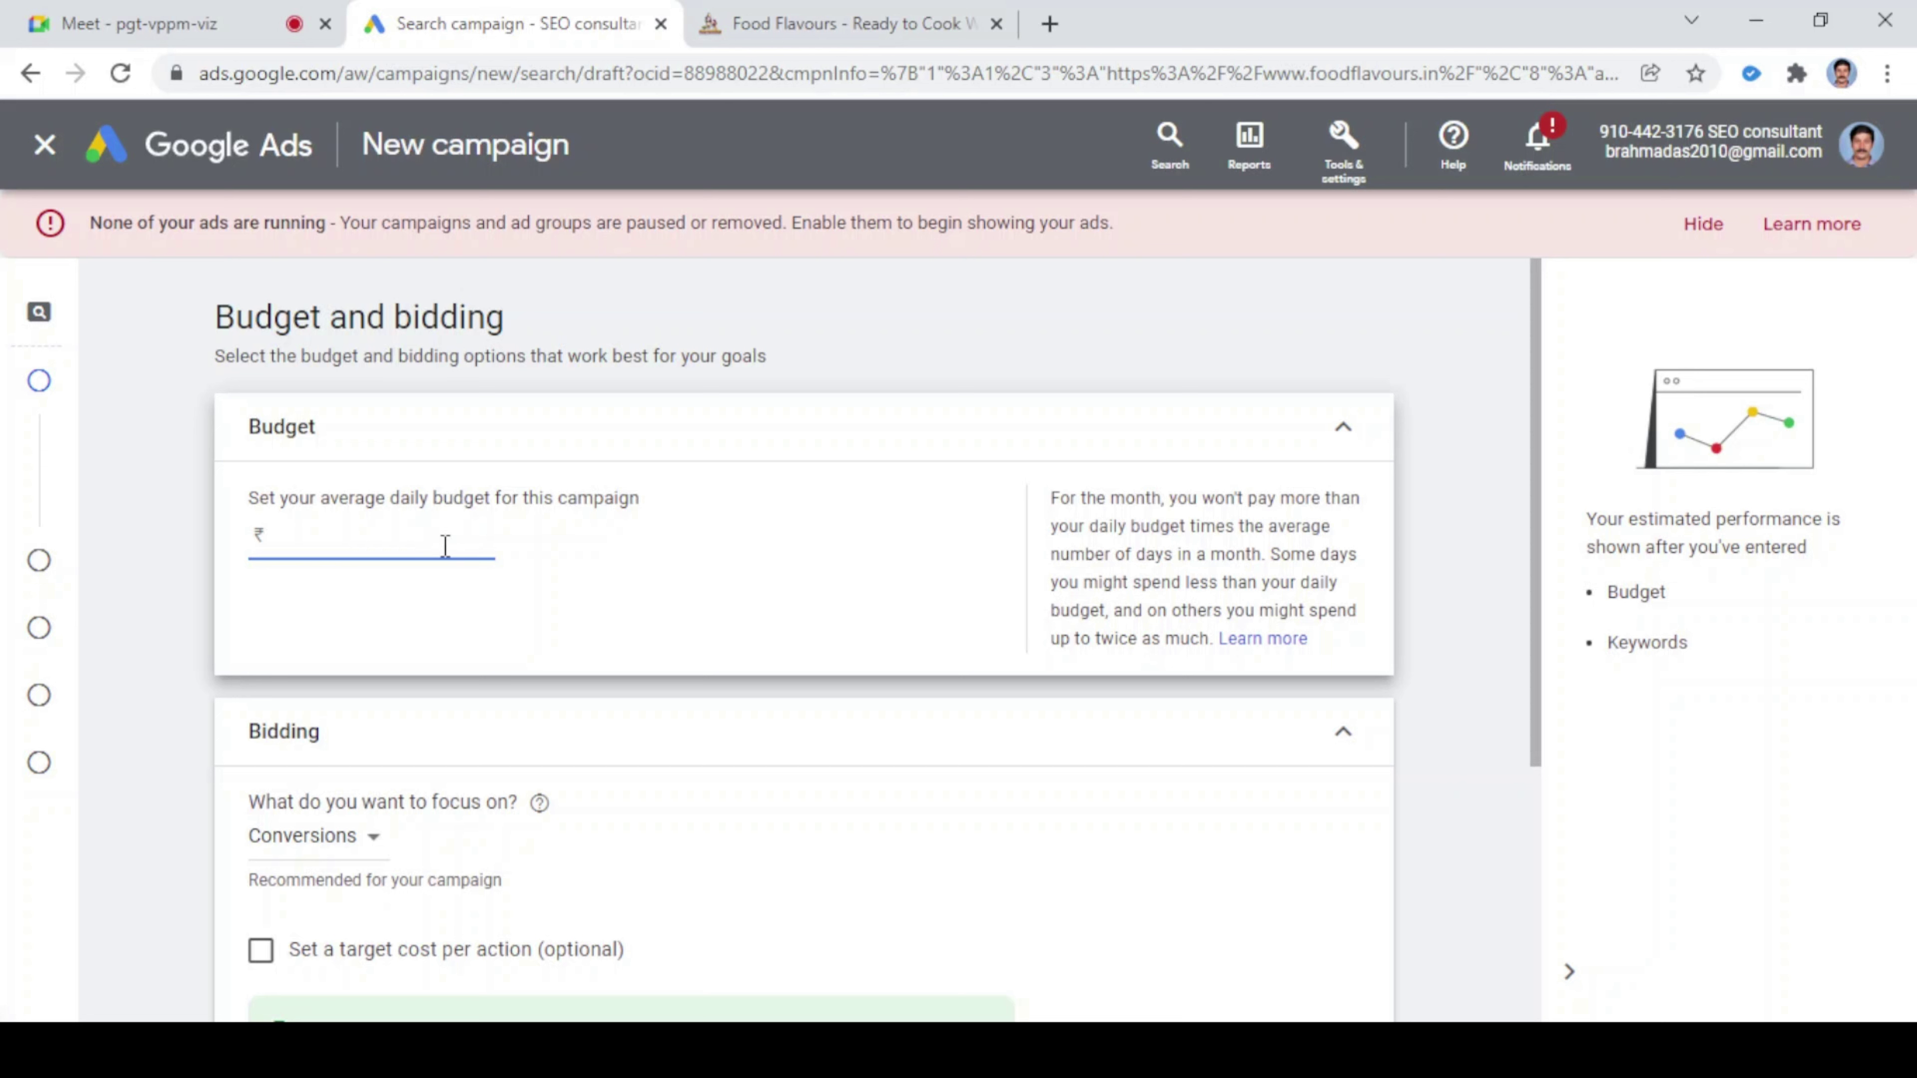
type("200")
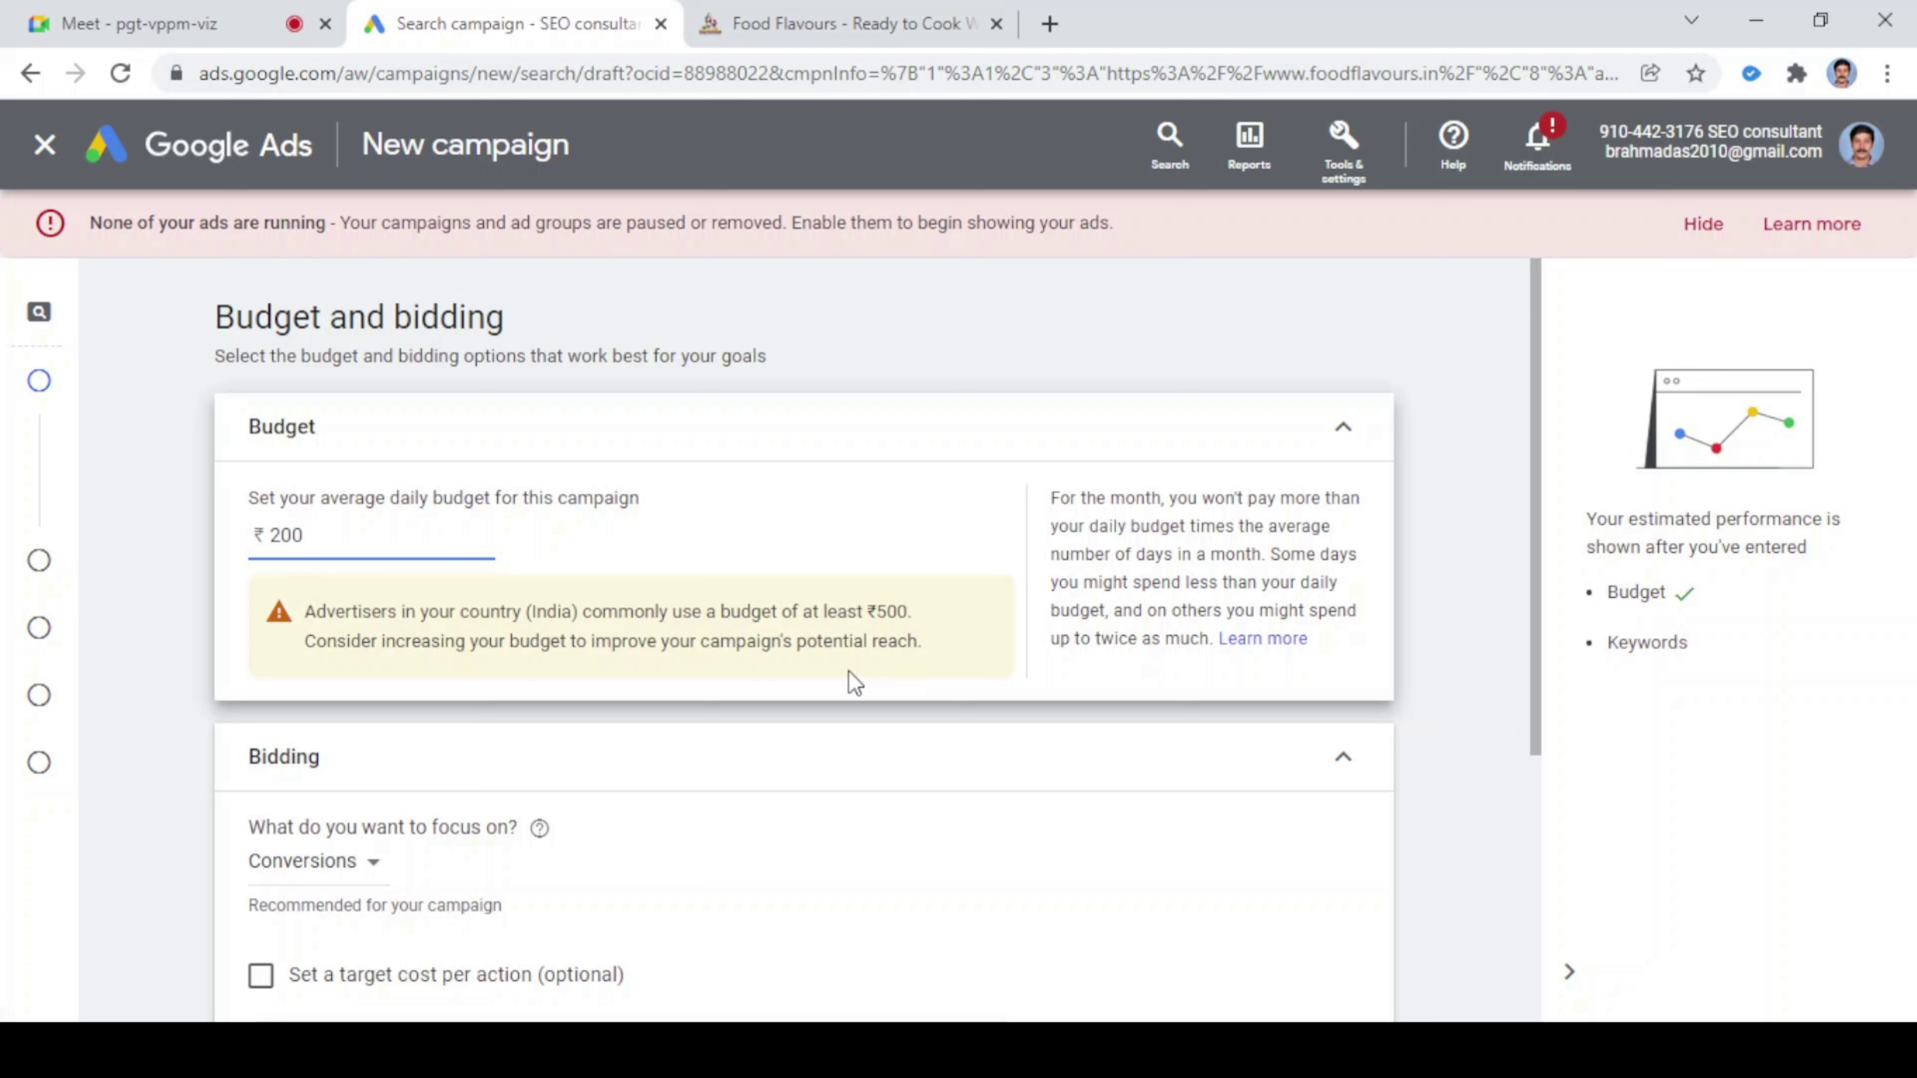
left_click(199, 656)
scroll(642, 587, "down", 2)
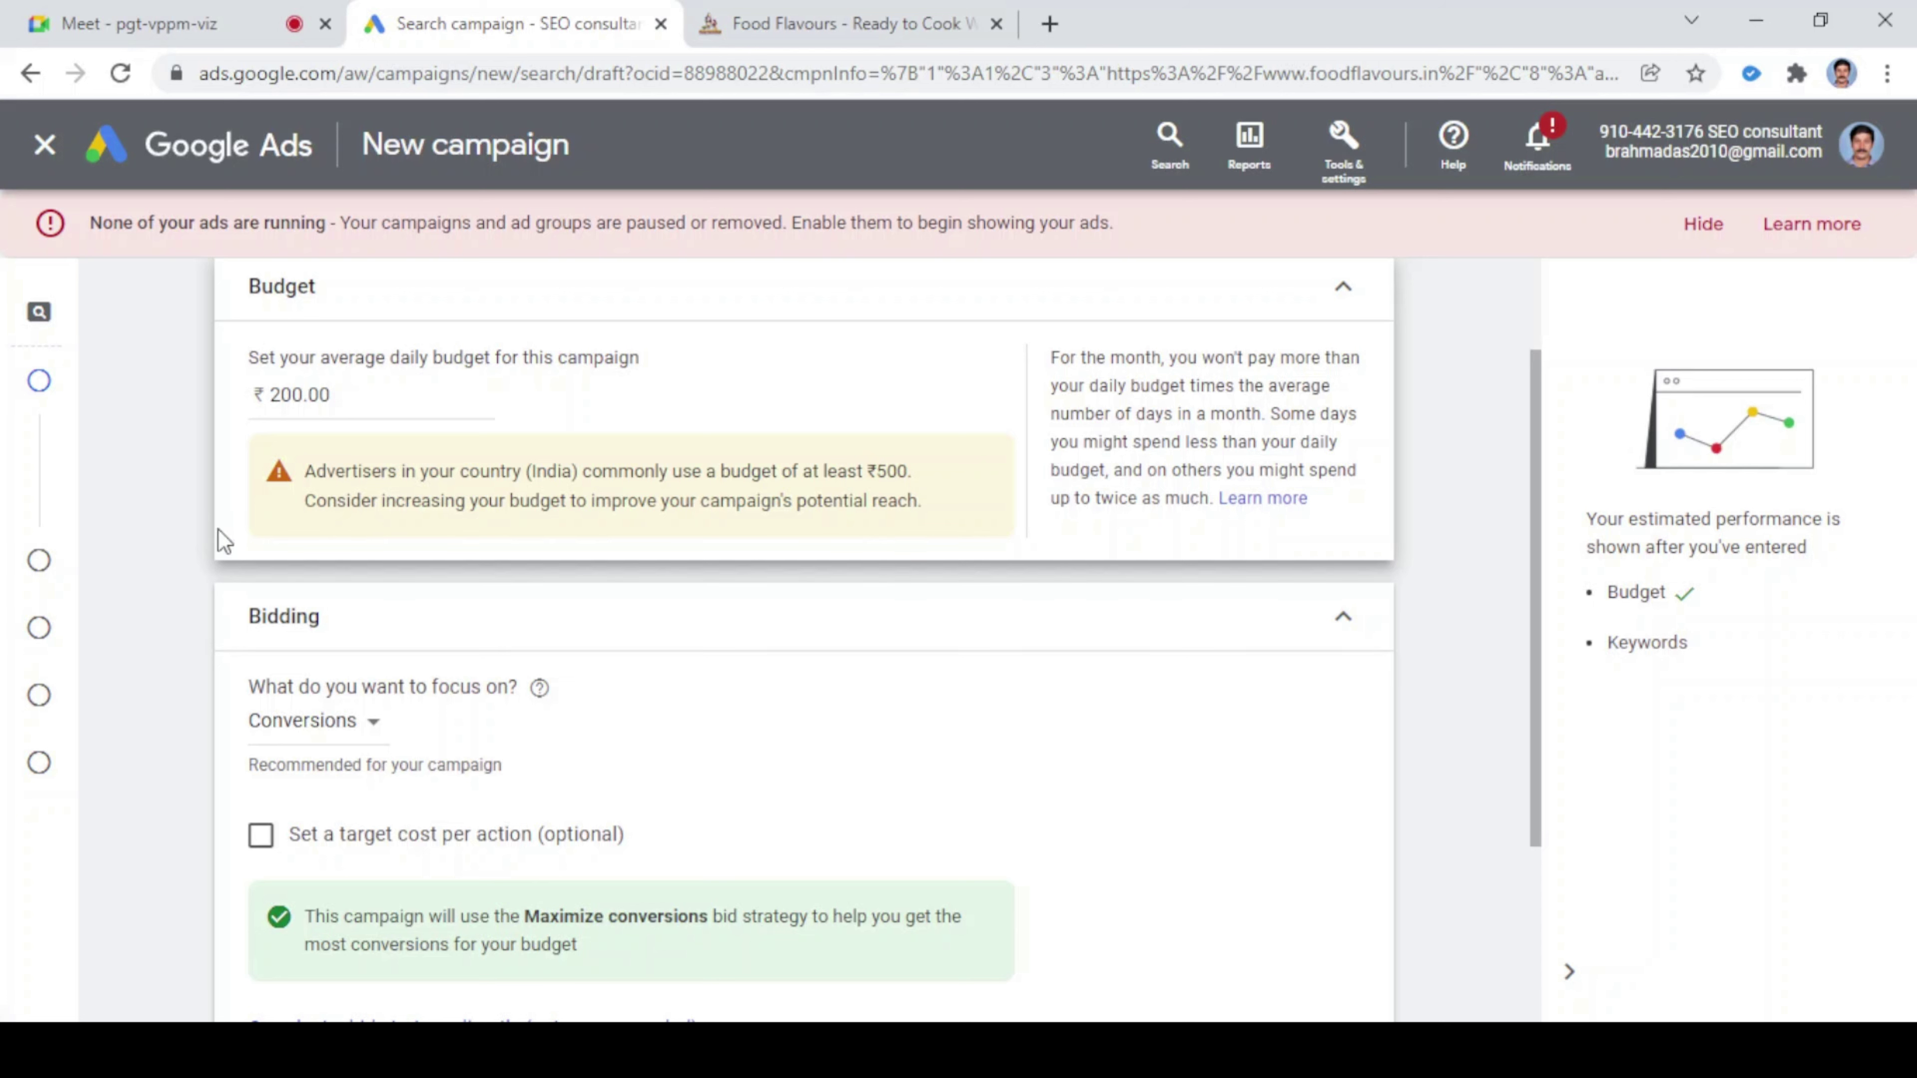
- Change the campaign's bidding focus to Clicks
scroll(806, 514, "down", 2)
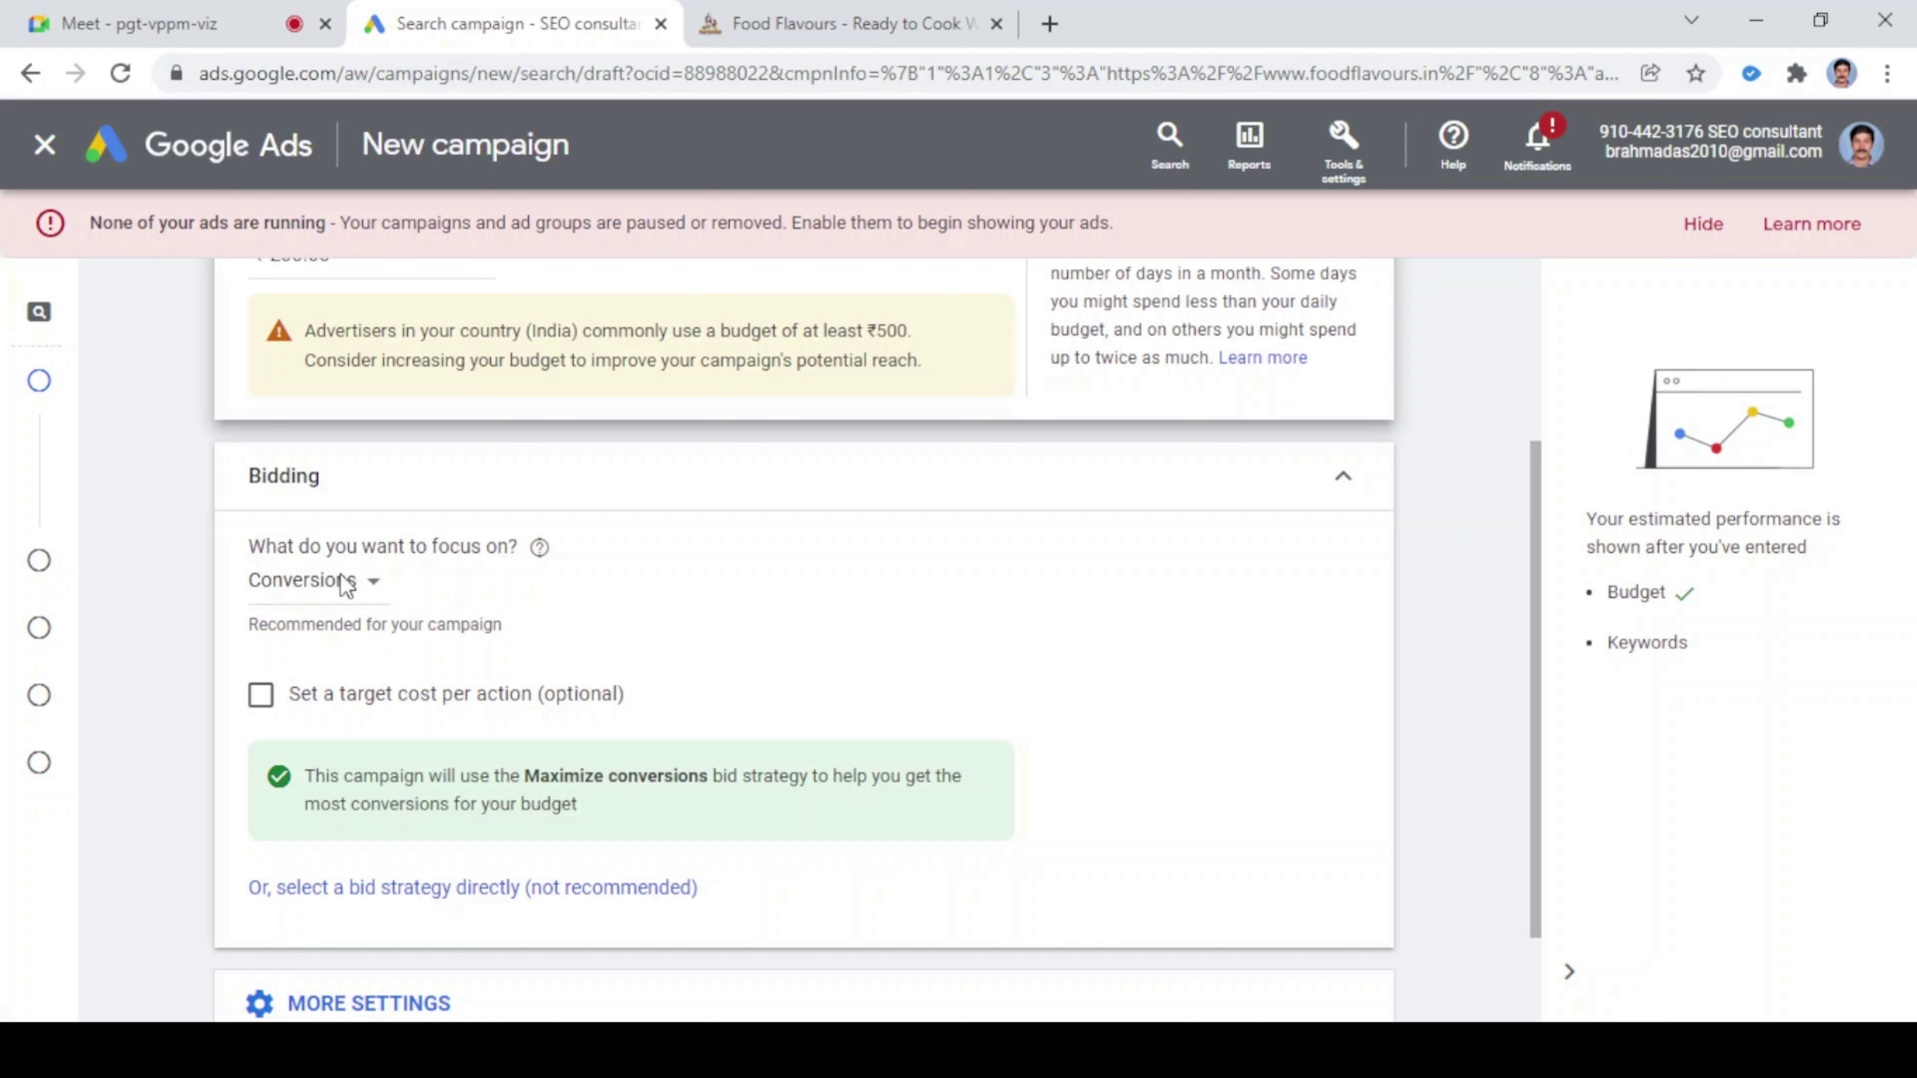
left_click(327, 601)
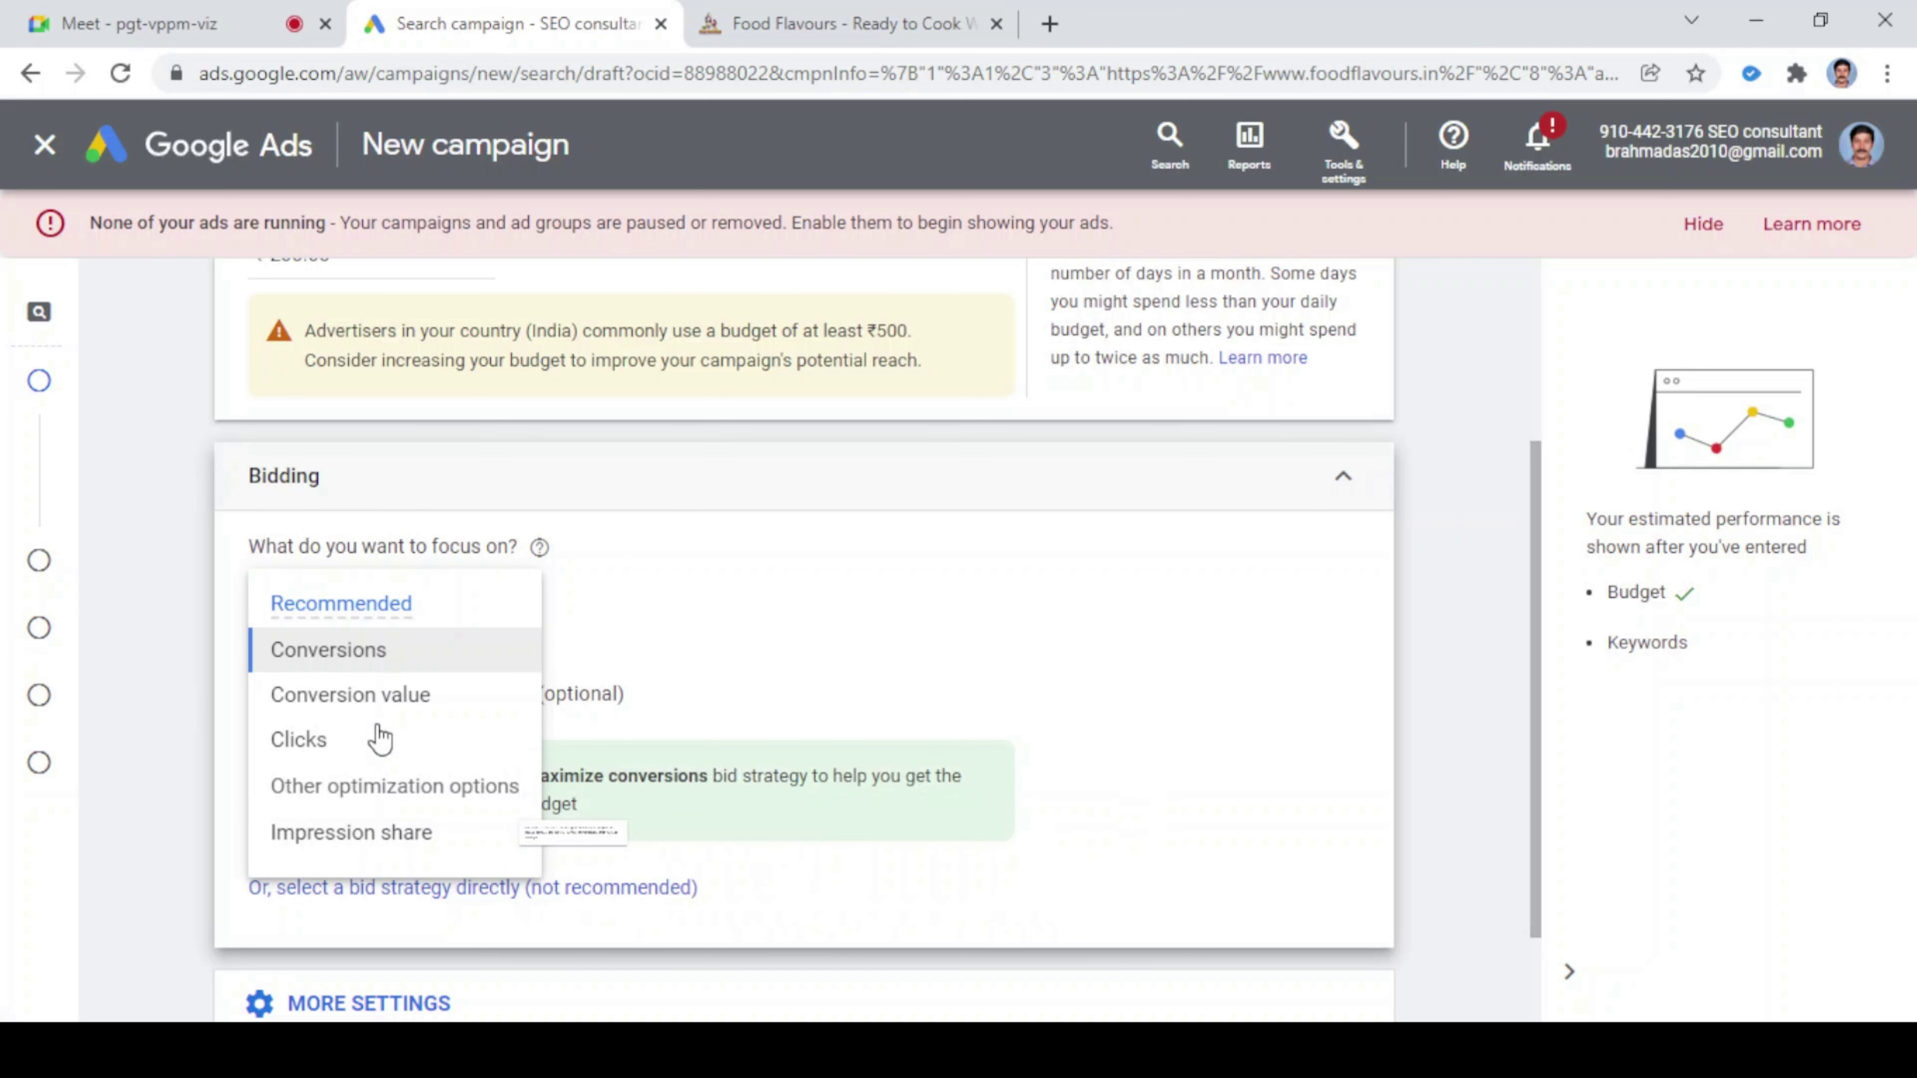
left_click(318, 757)
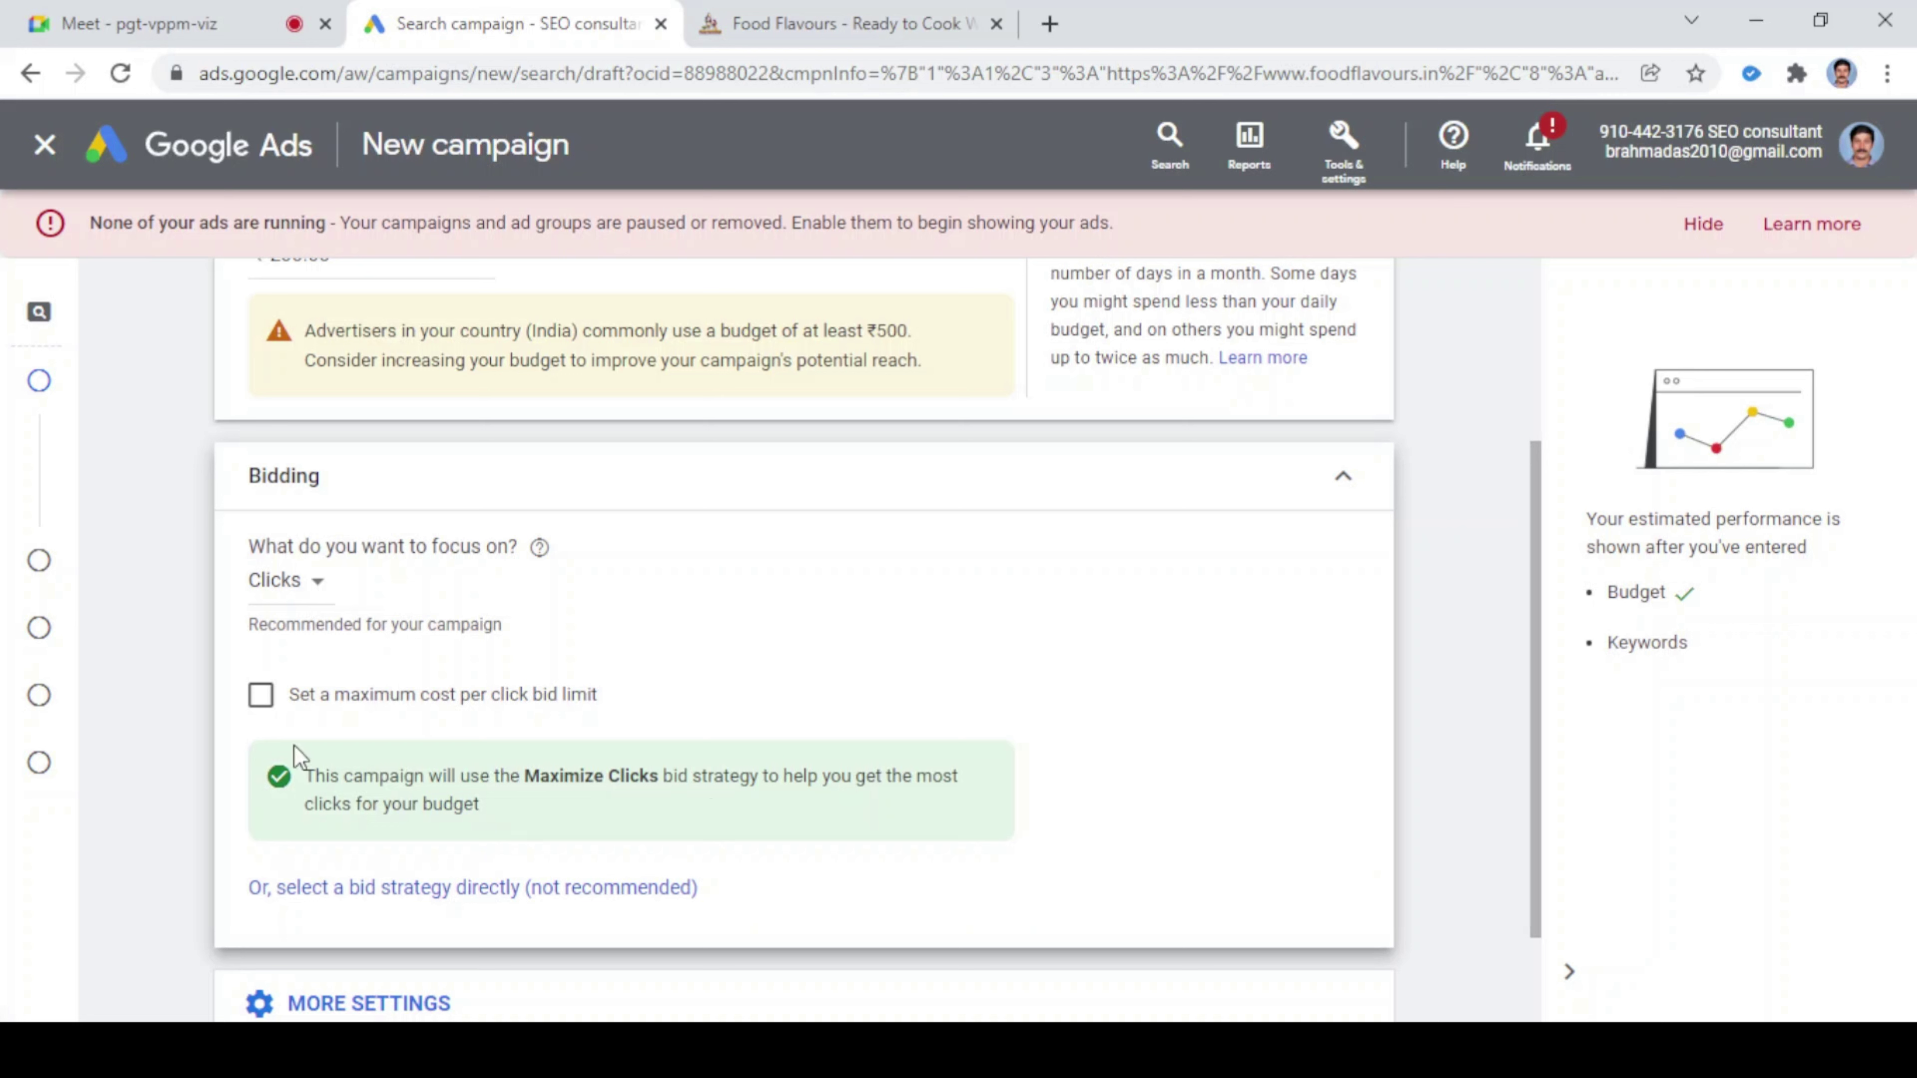
- Enable the maximum cost per click bid limit and set it to ₹10
left_click(261, 696)
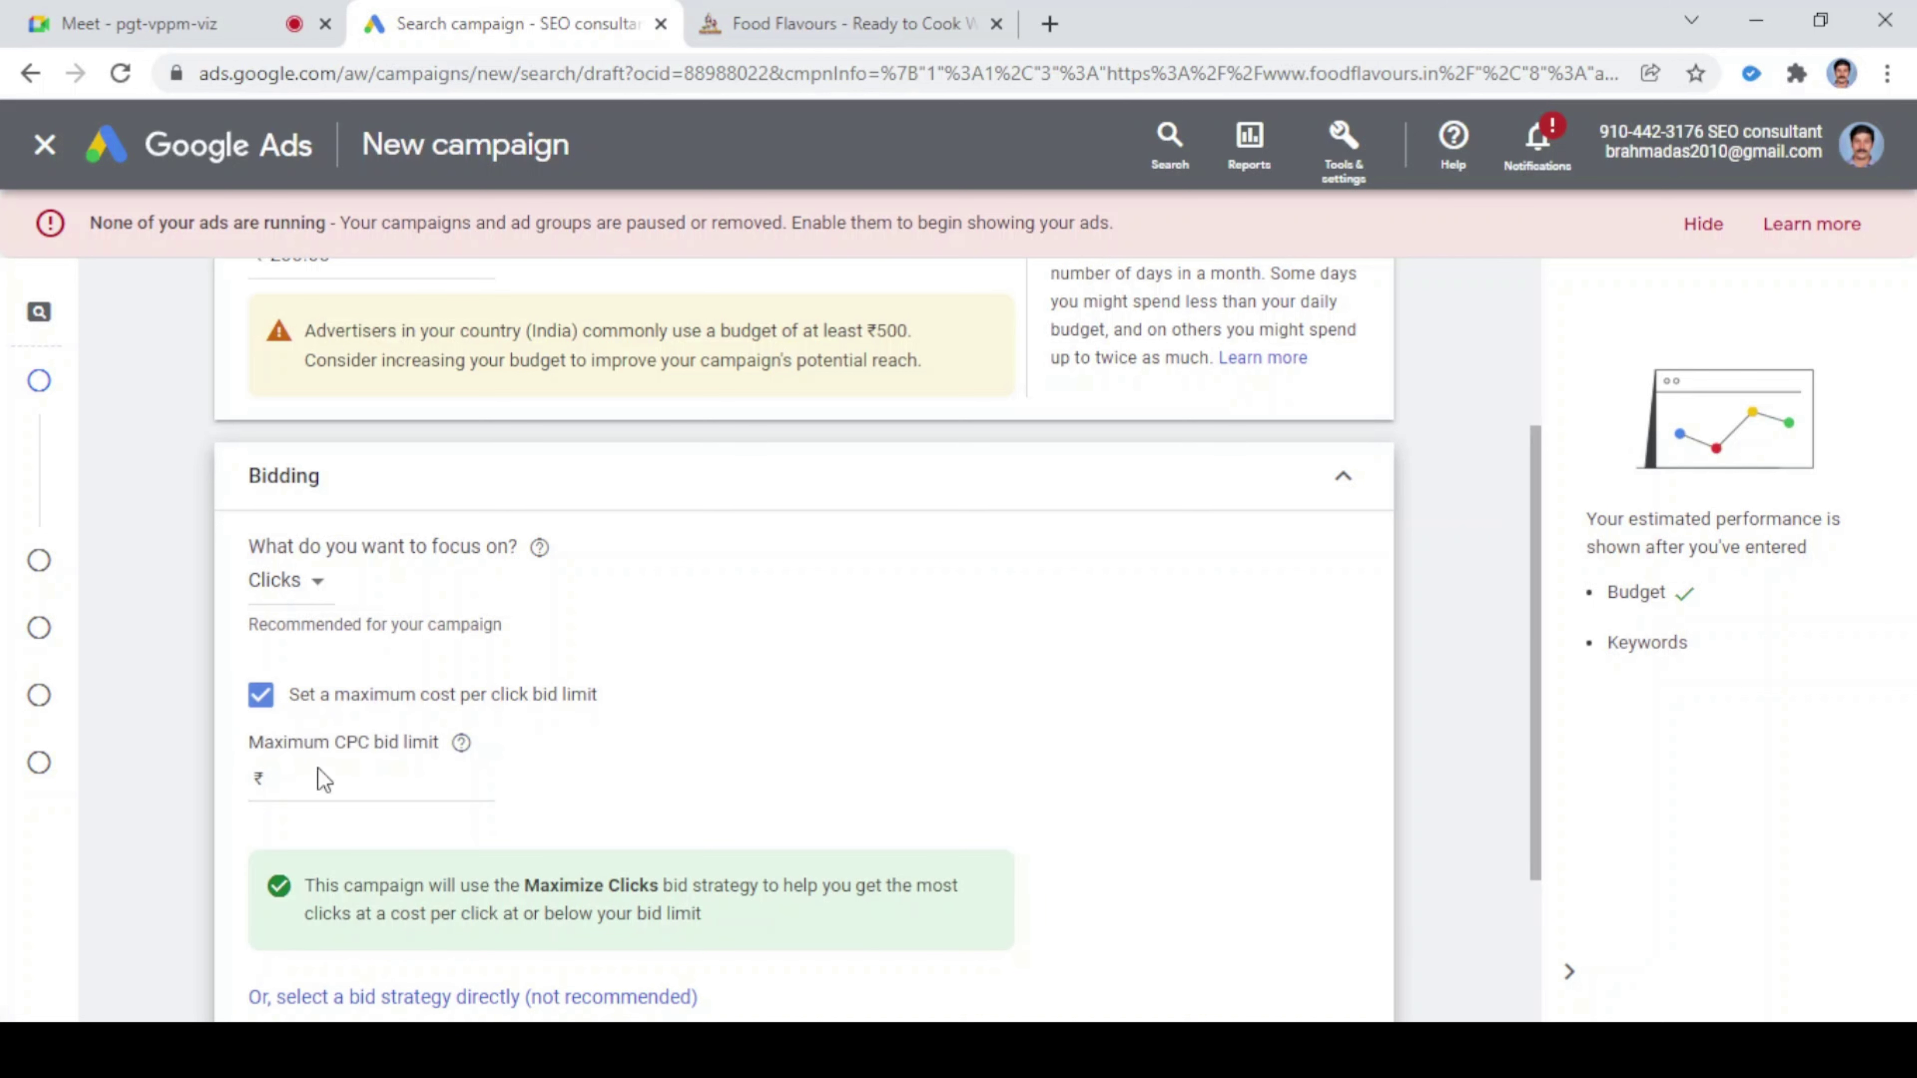
left_click(300, 786)
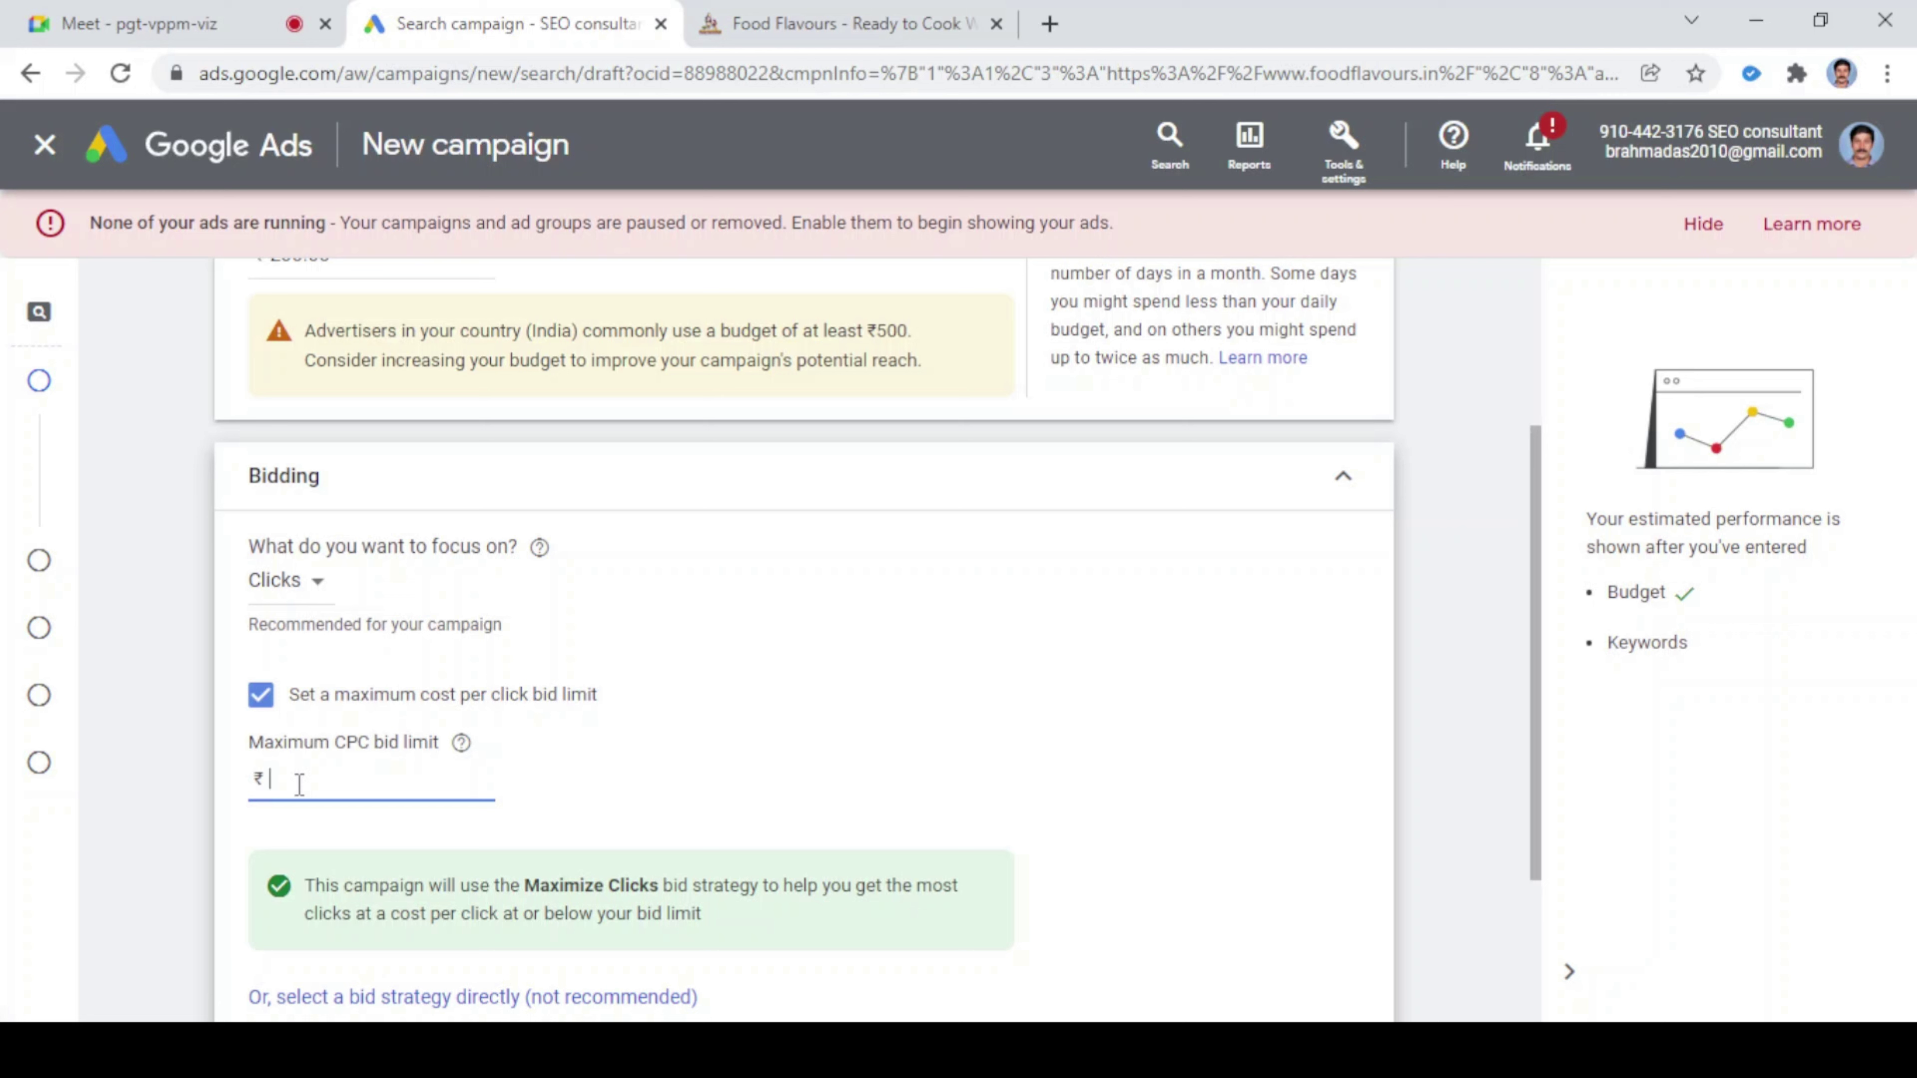
type("10")
left_click(853, 702)
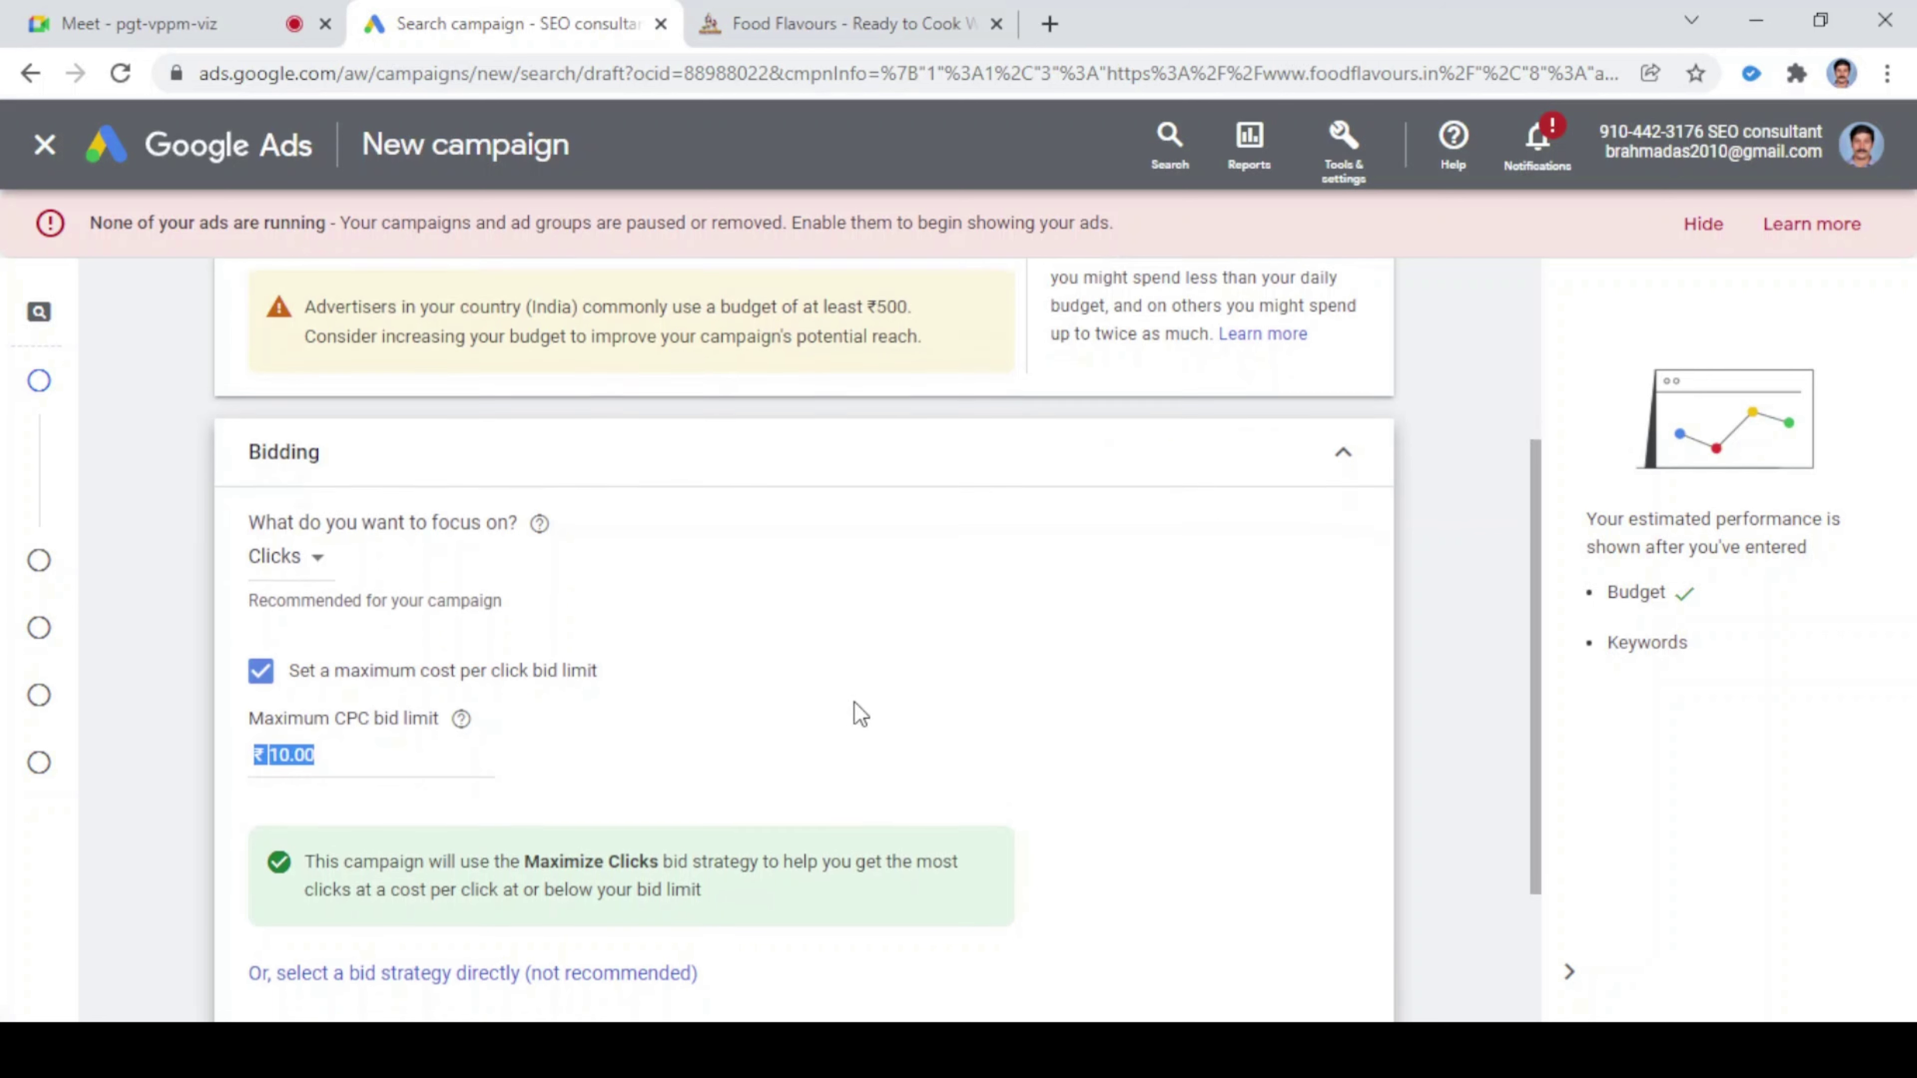
- Set the maximum CPC bid limit to ₹5
scroll(859, 714, "down", 2)
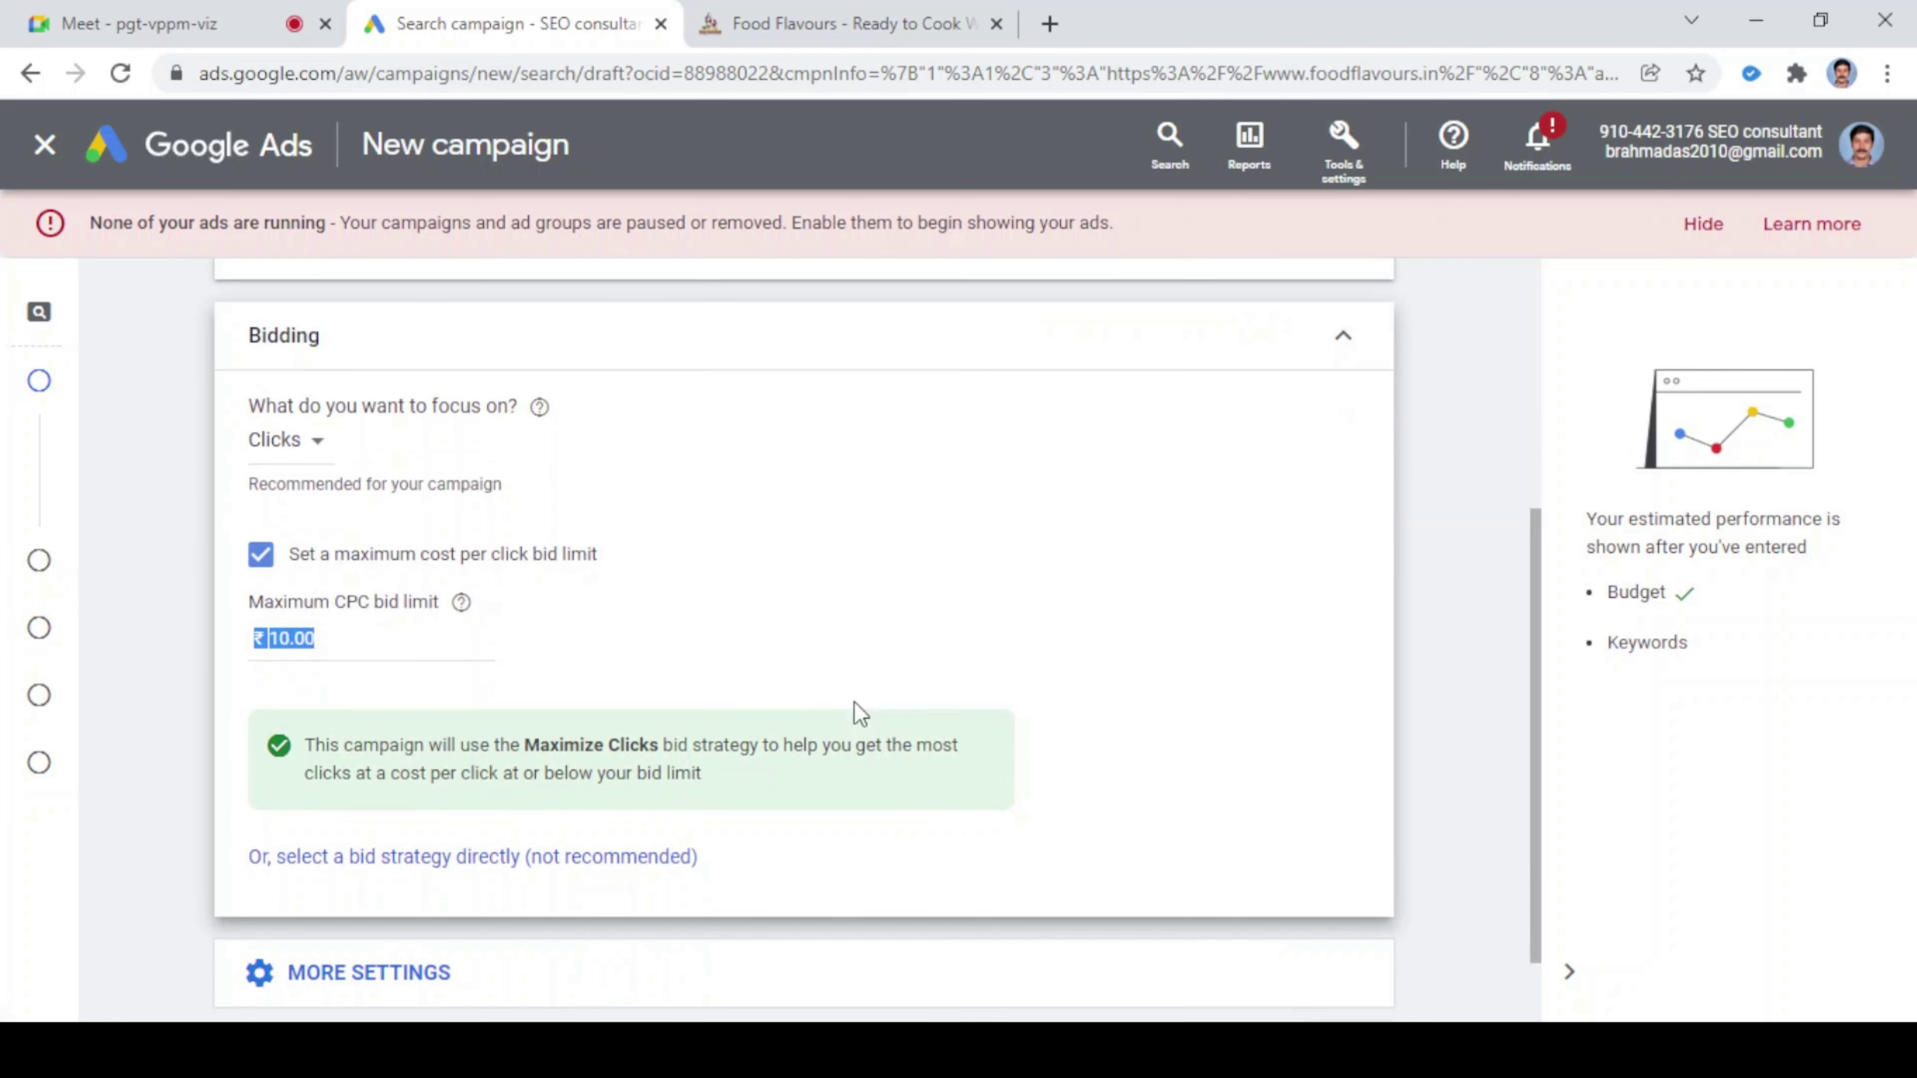
left_click(305, 639)
left_click_drag(316, 636, 261, 655)
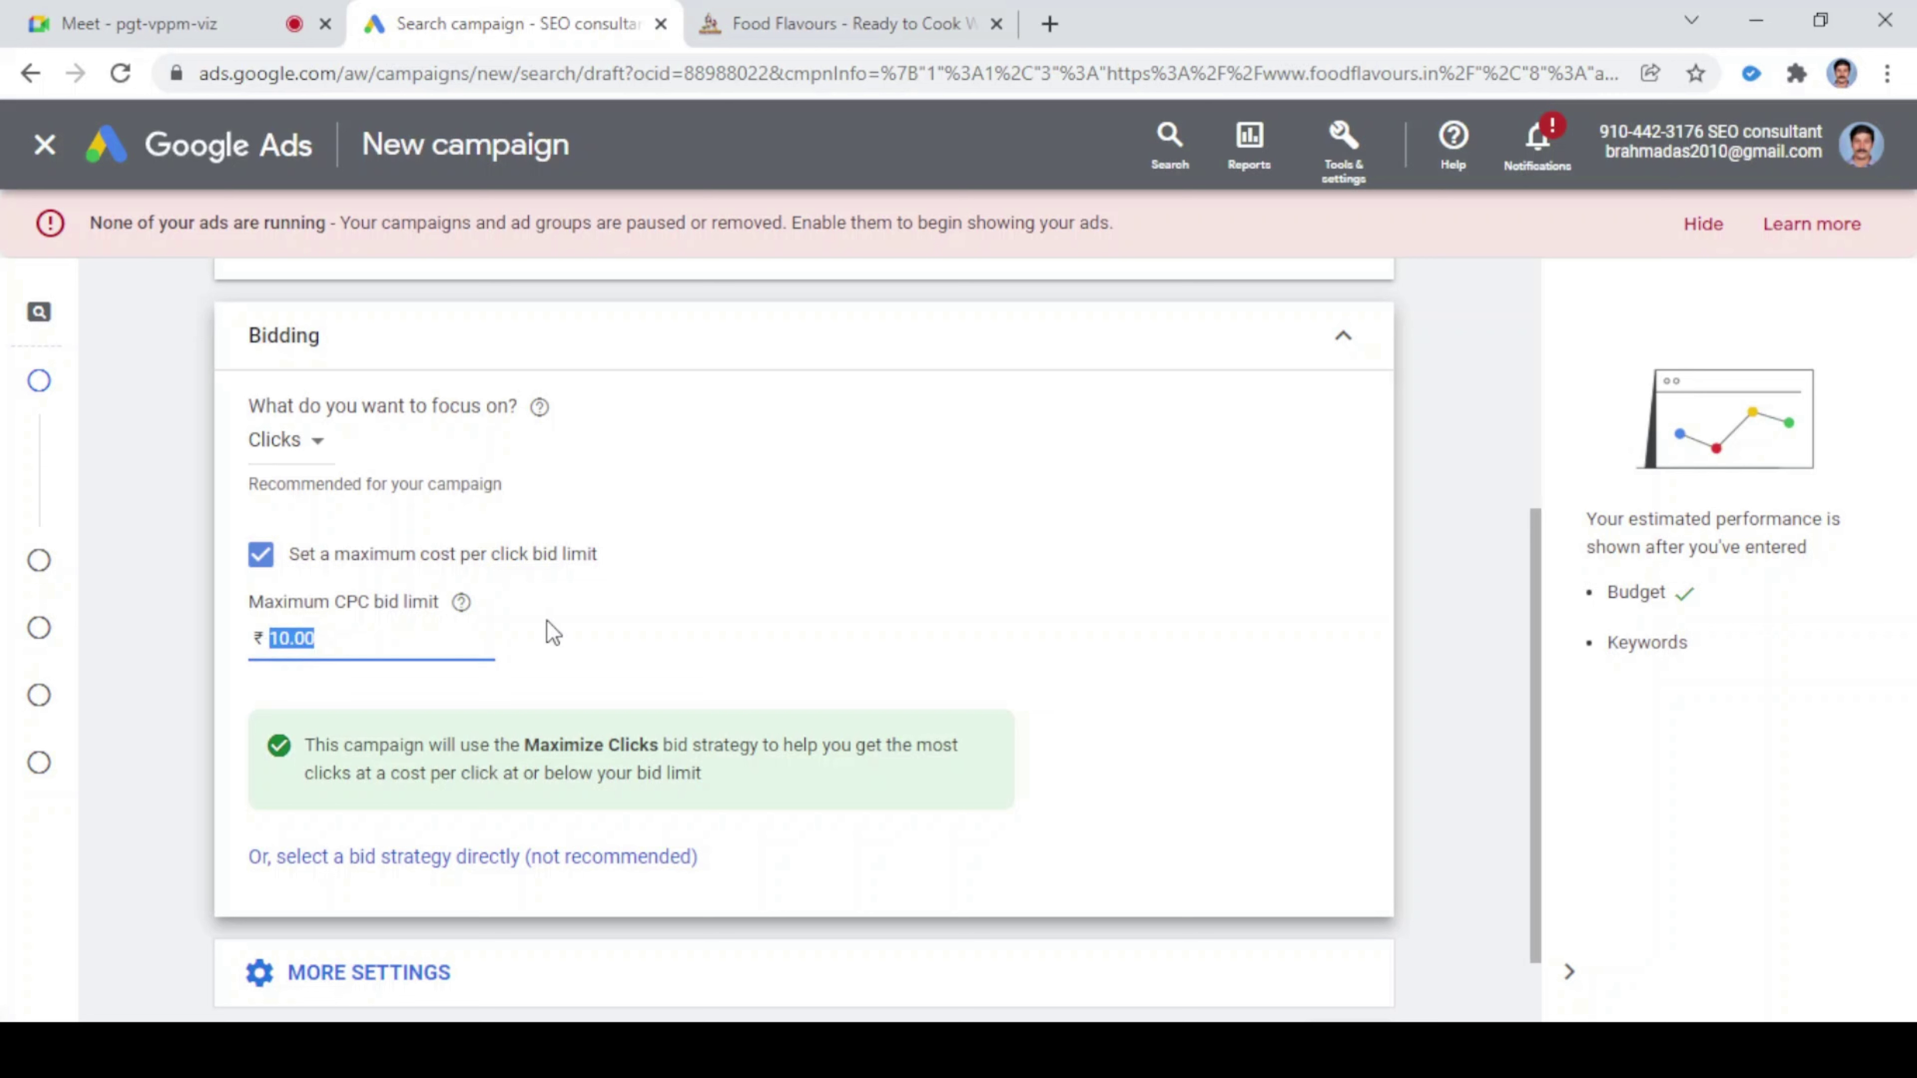
type("5")
left_click(272, 676)
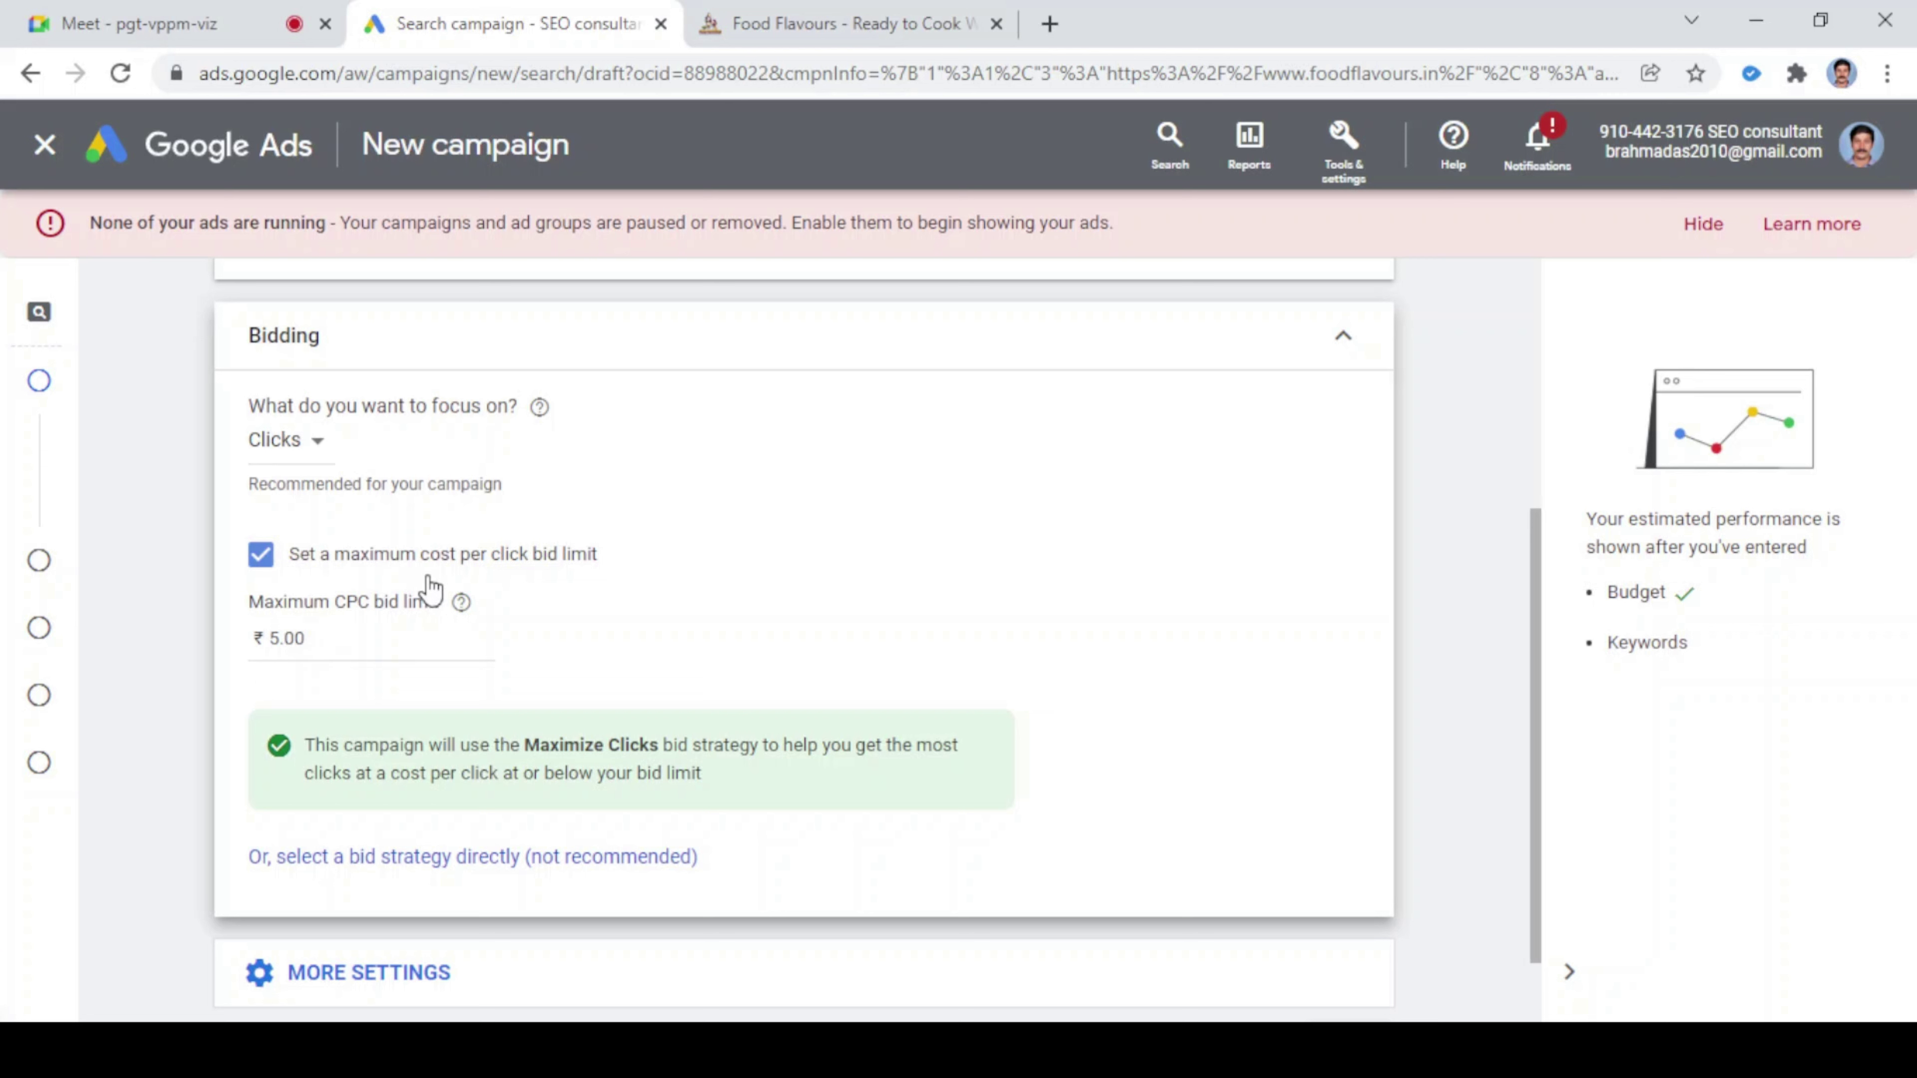
- Check the daily budget against the bidding setup and continue to the campaign settings
scroll(430, 589, "down", 1)
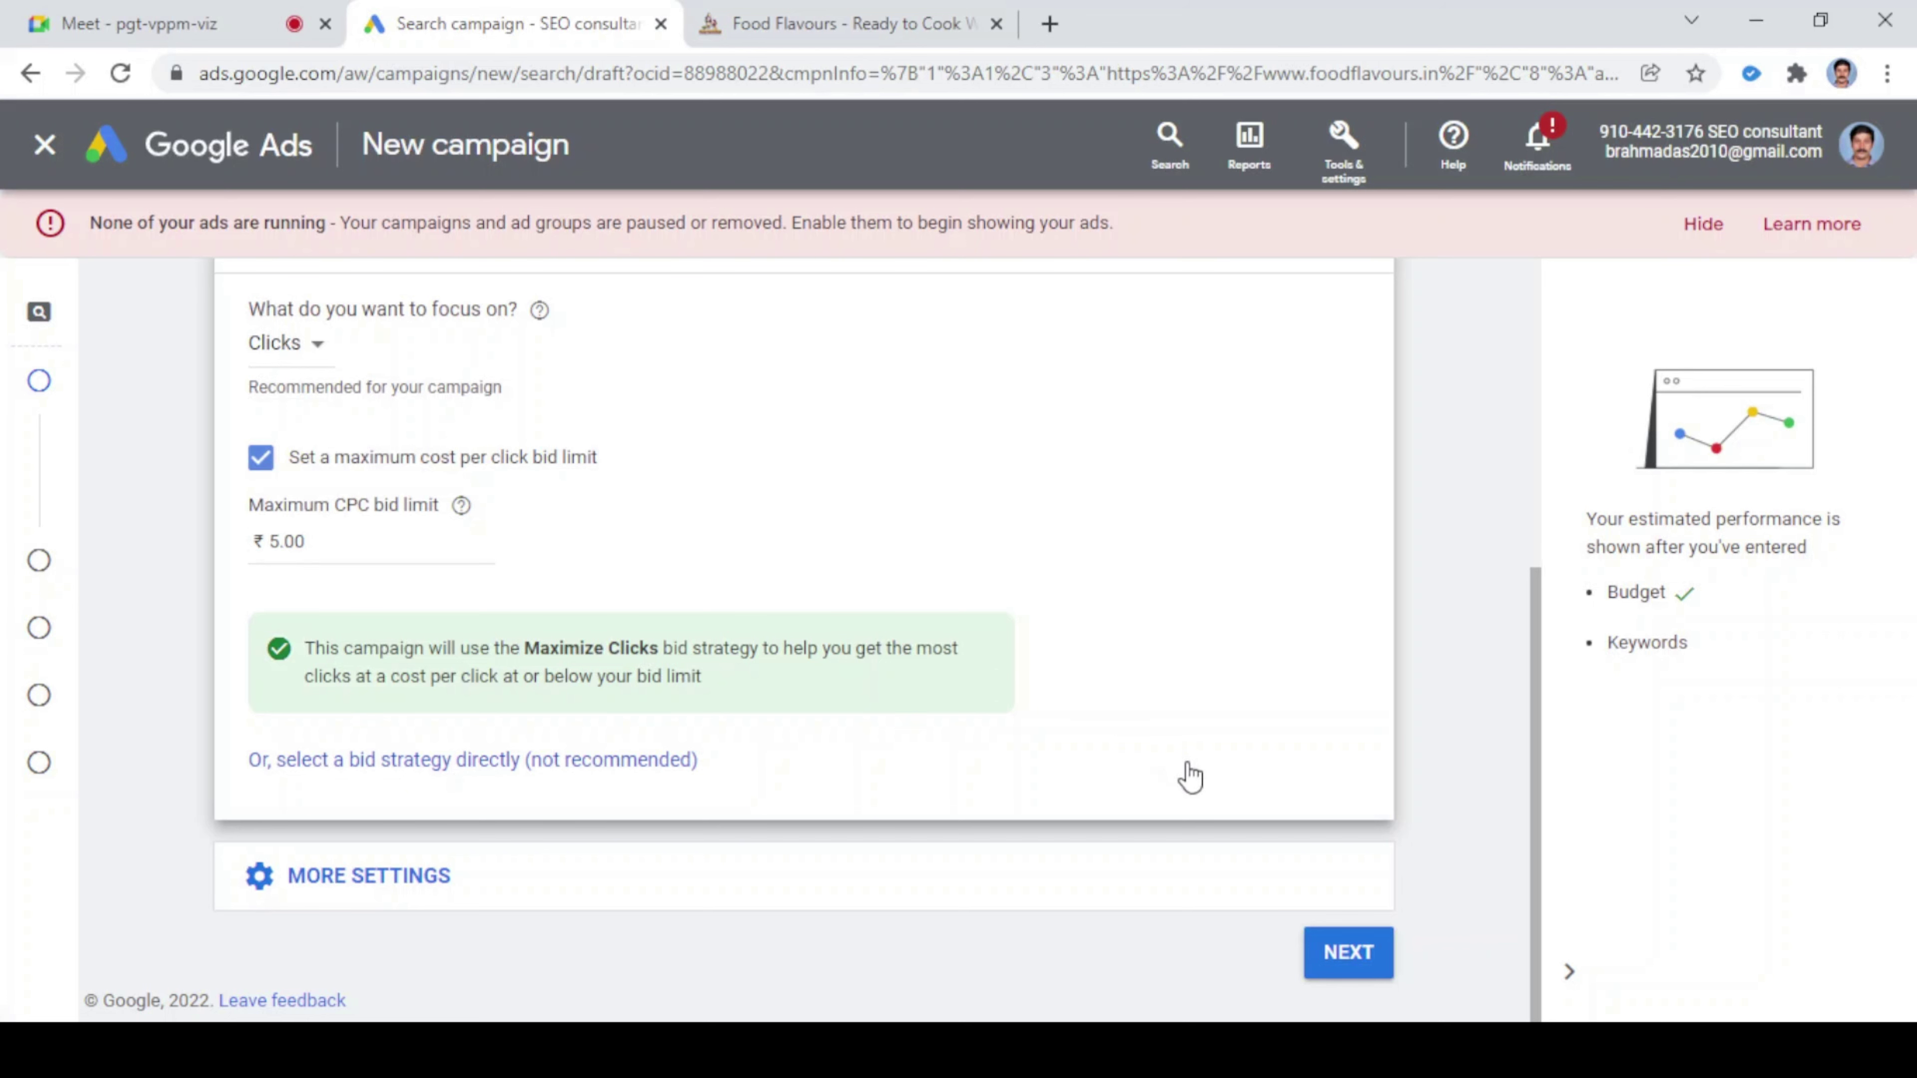
scroll(1199, 769, "up", 5)
scroll(1200, 769, "up", 1)
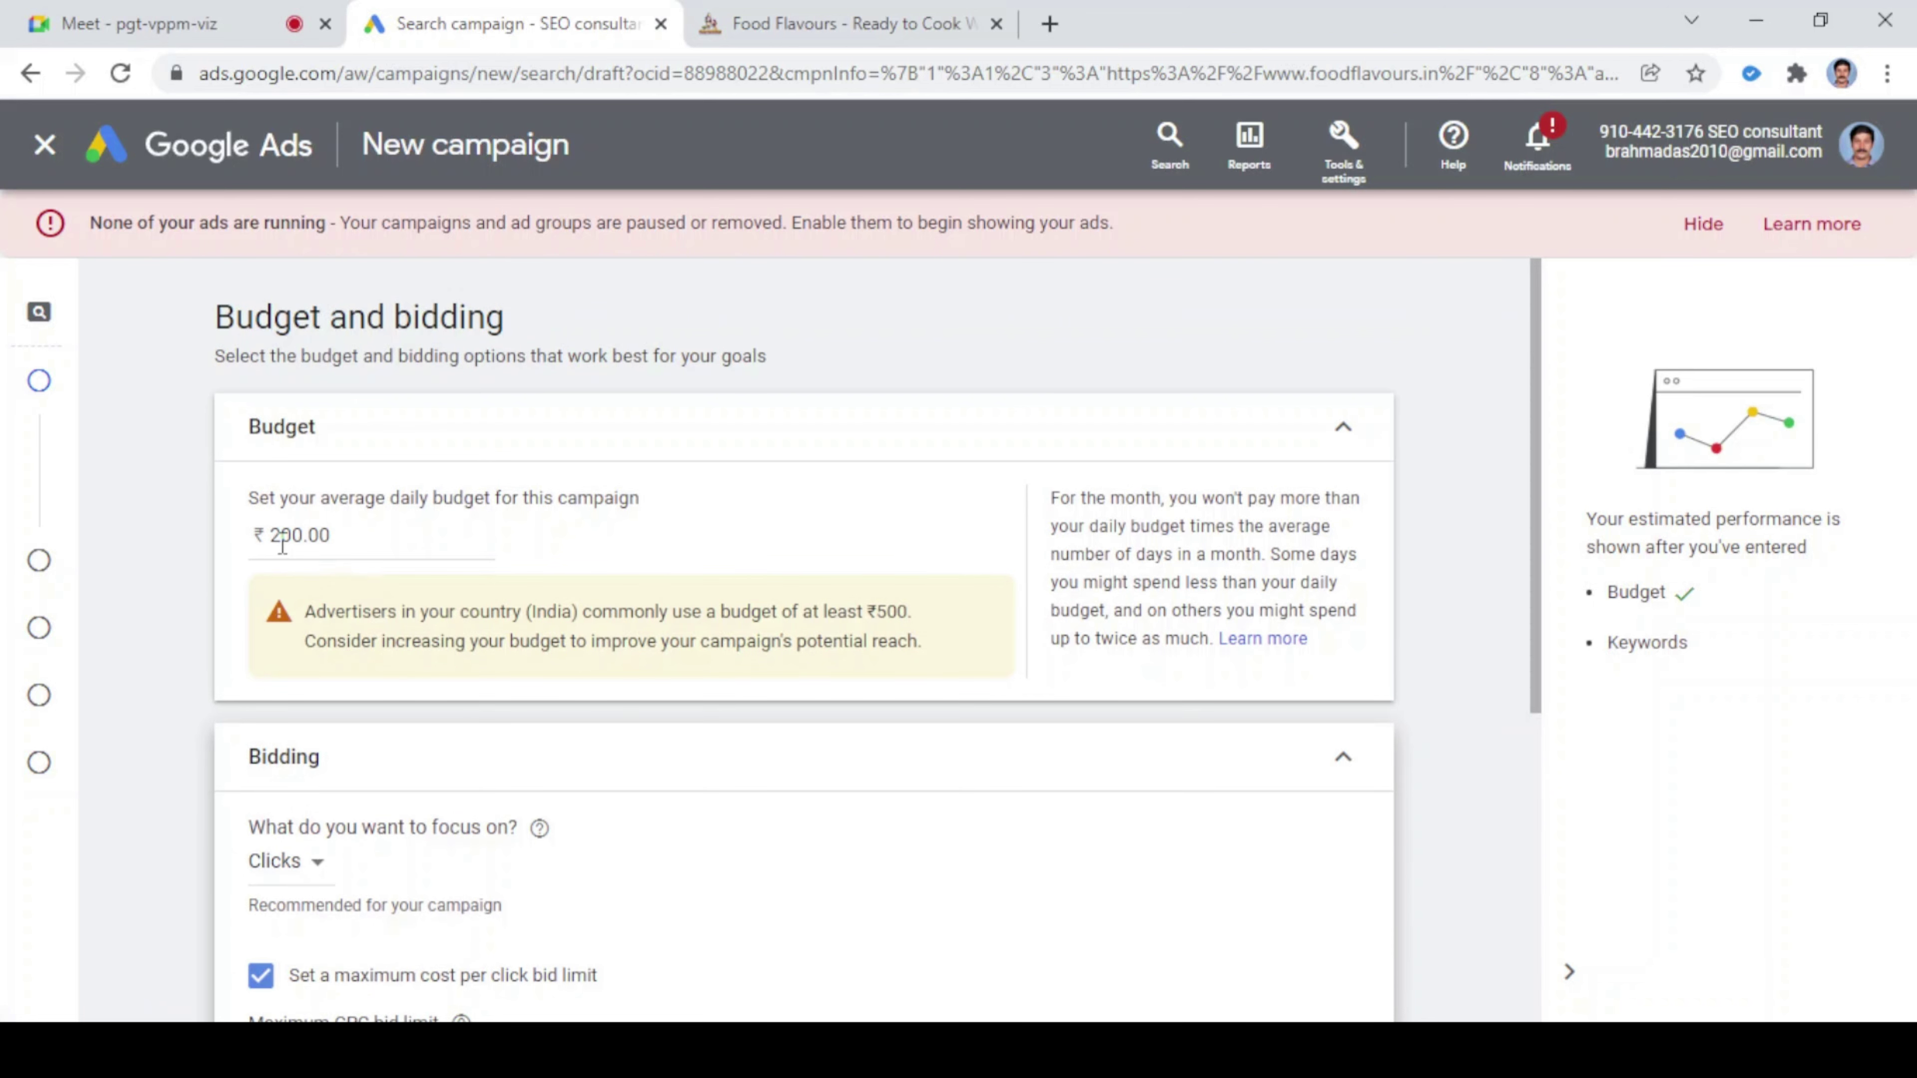
scroll(976, 741, "down", 6)
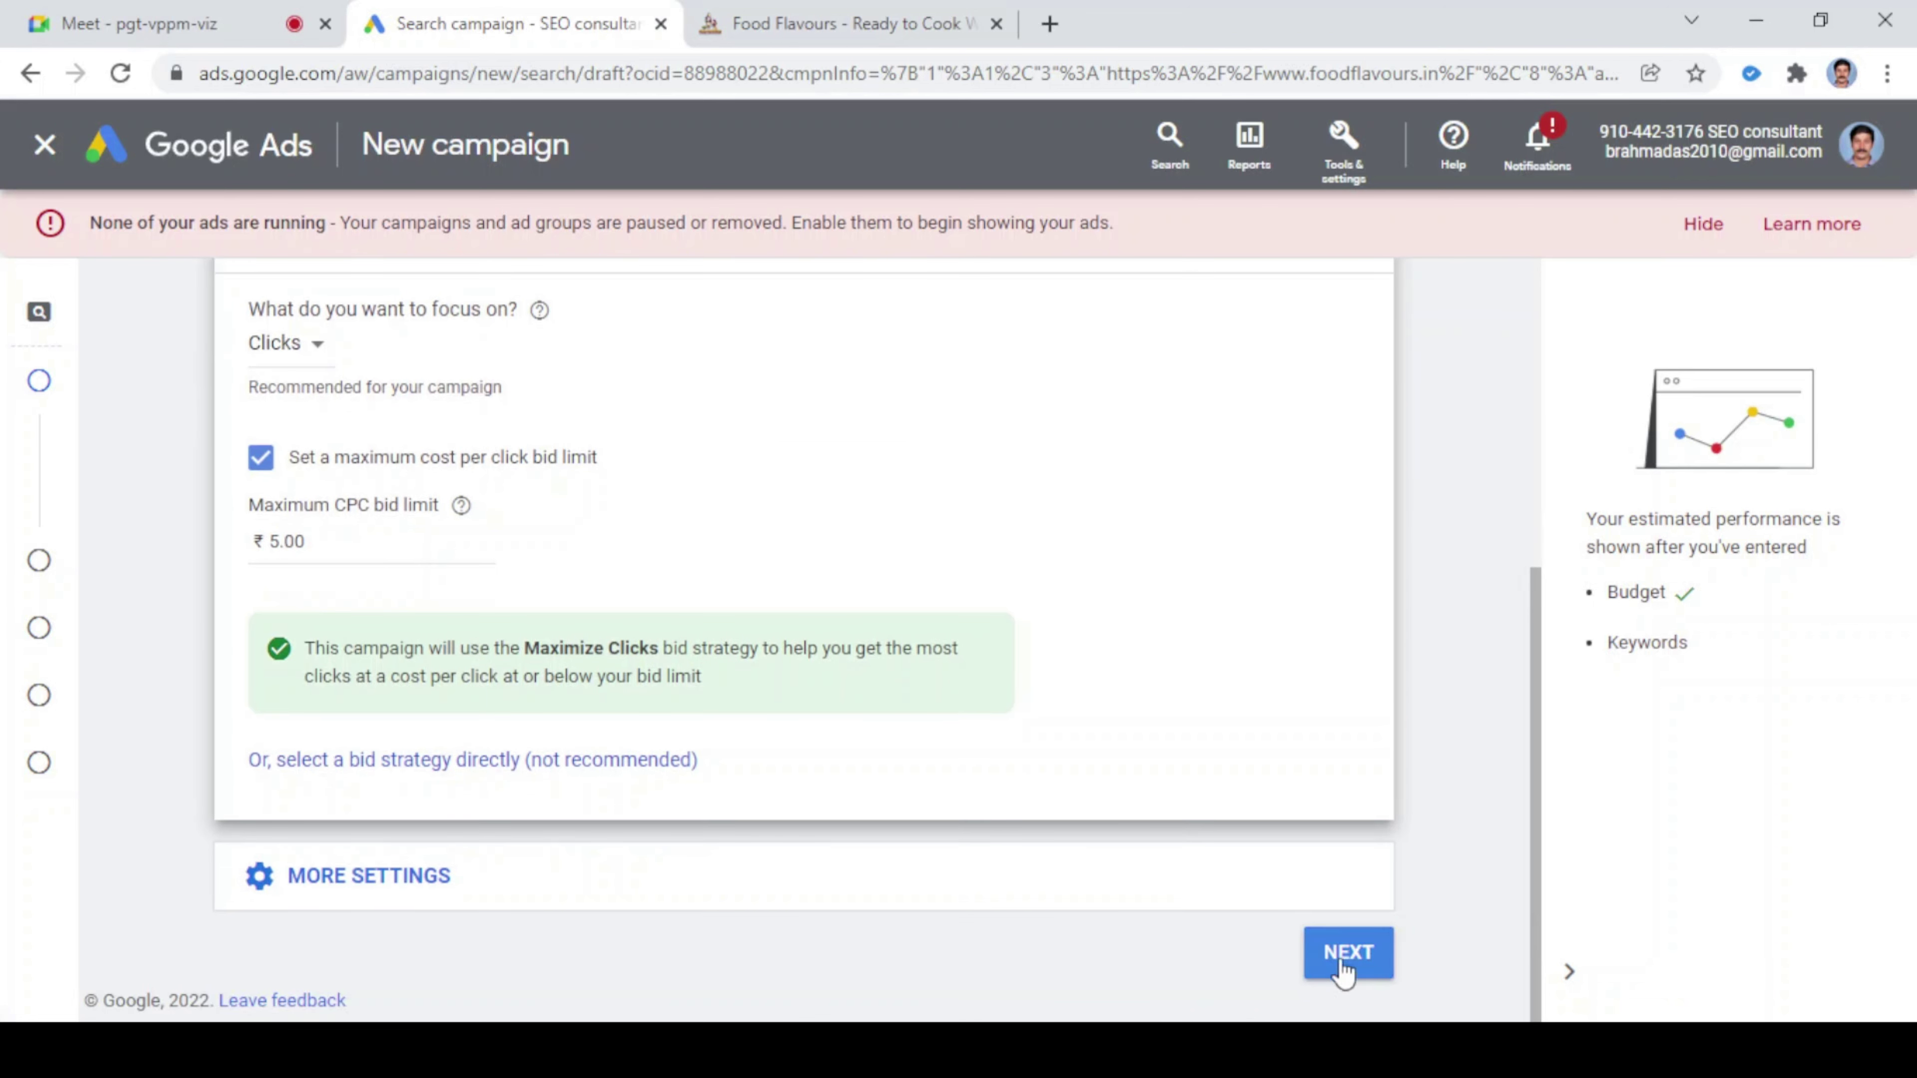
left_click(1354, 957)
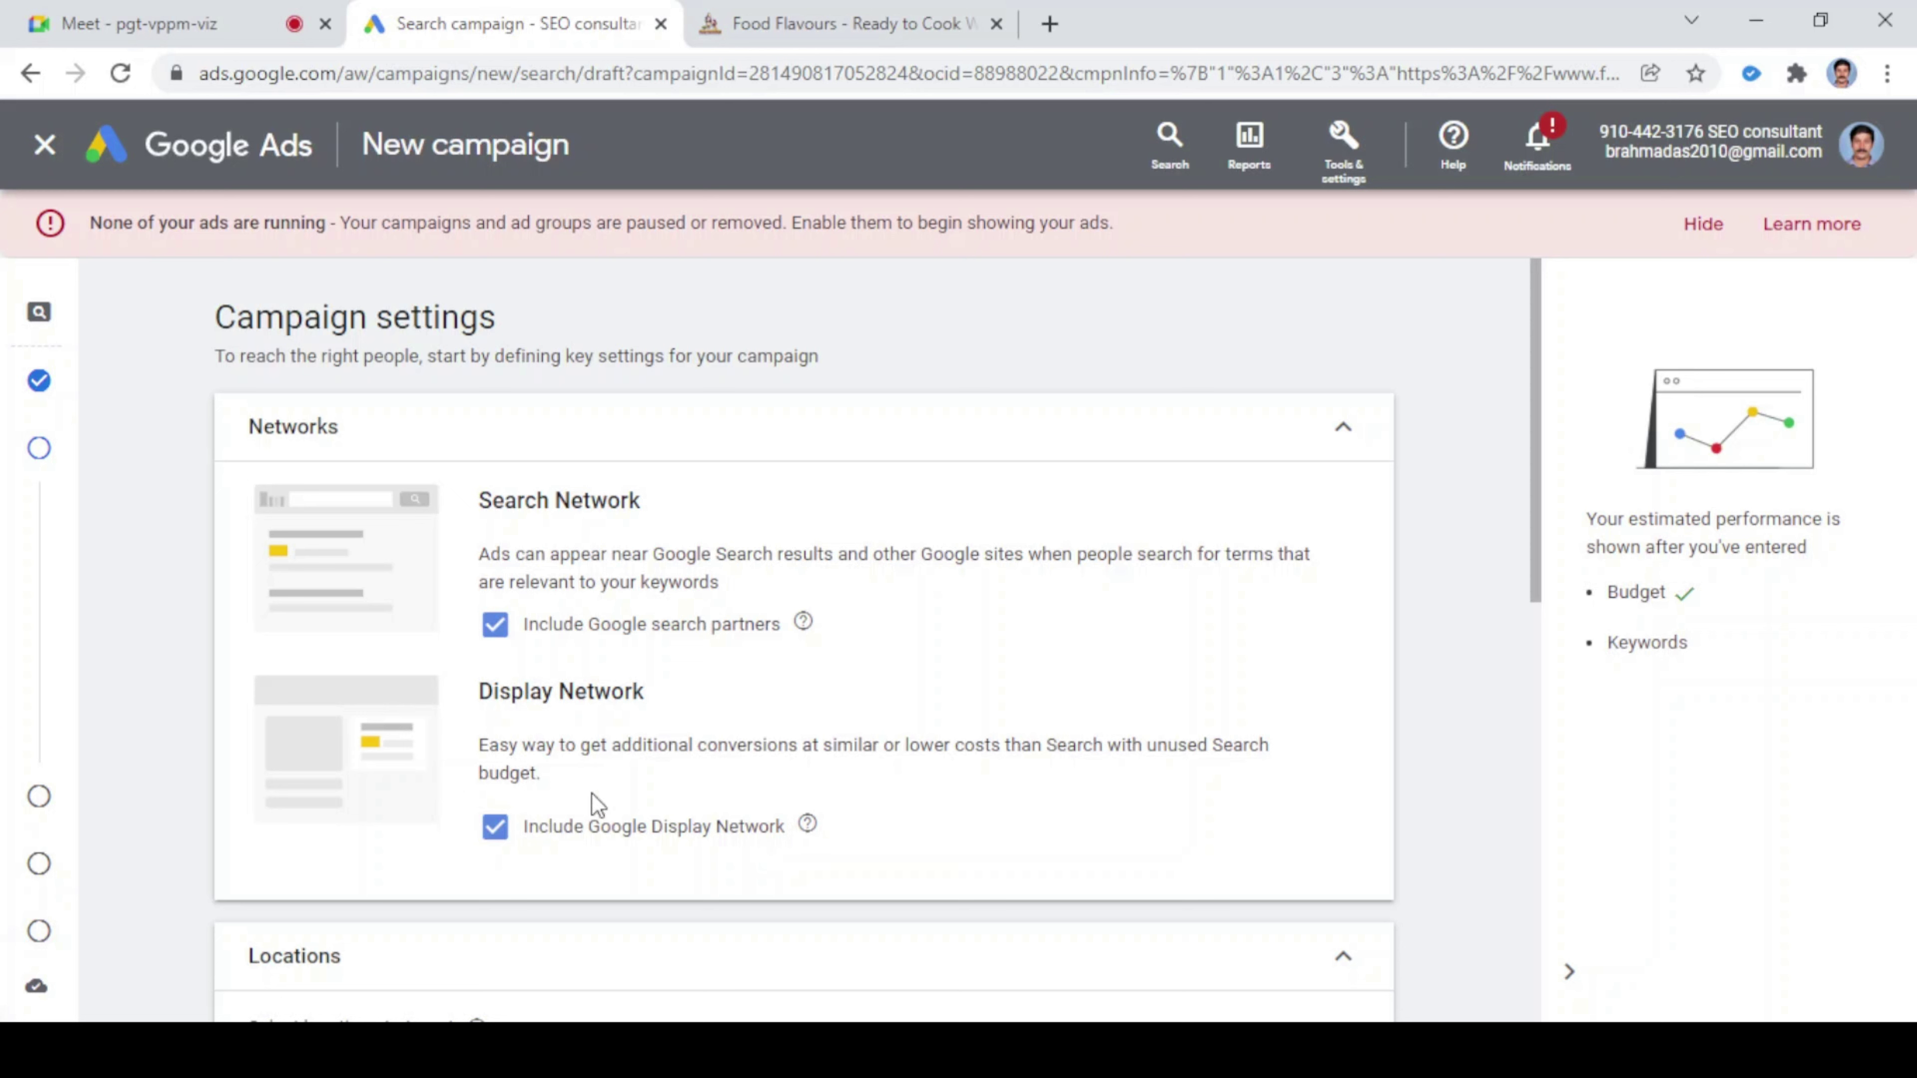
- Exclude the Google Display Network and Google search partners from the campaign's networks
left_click(494, 831)
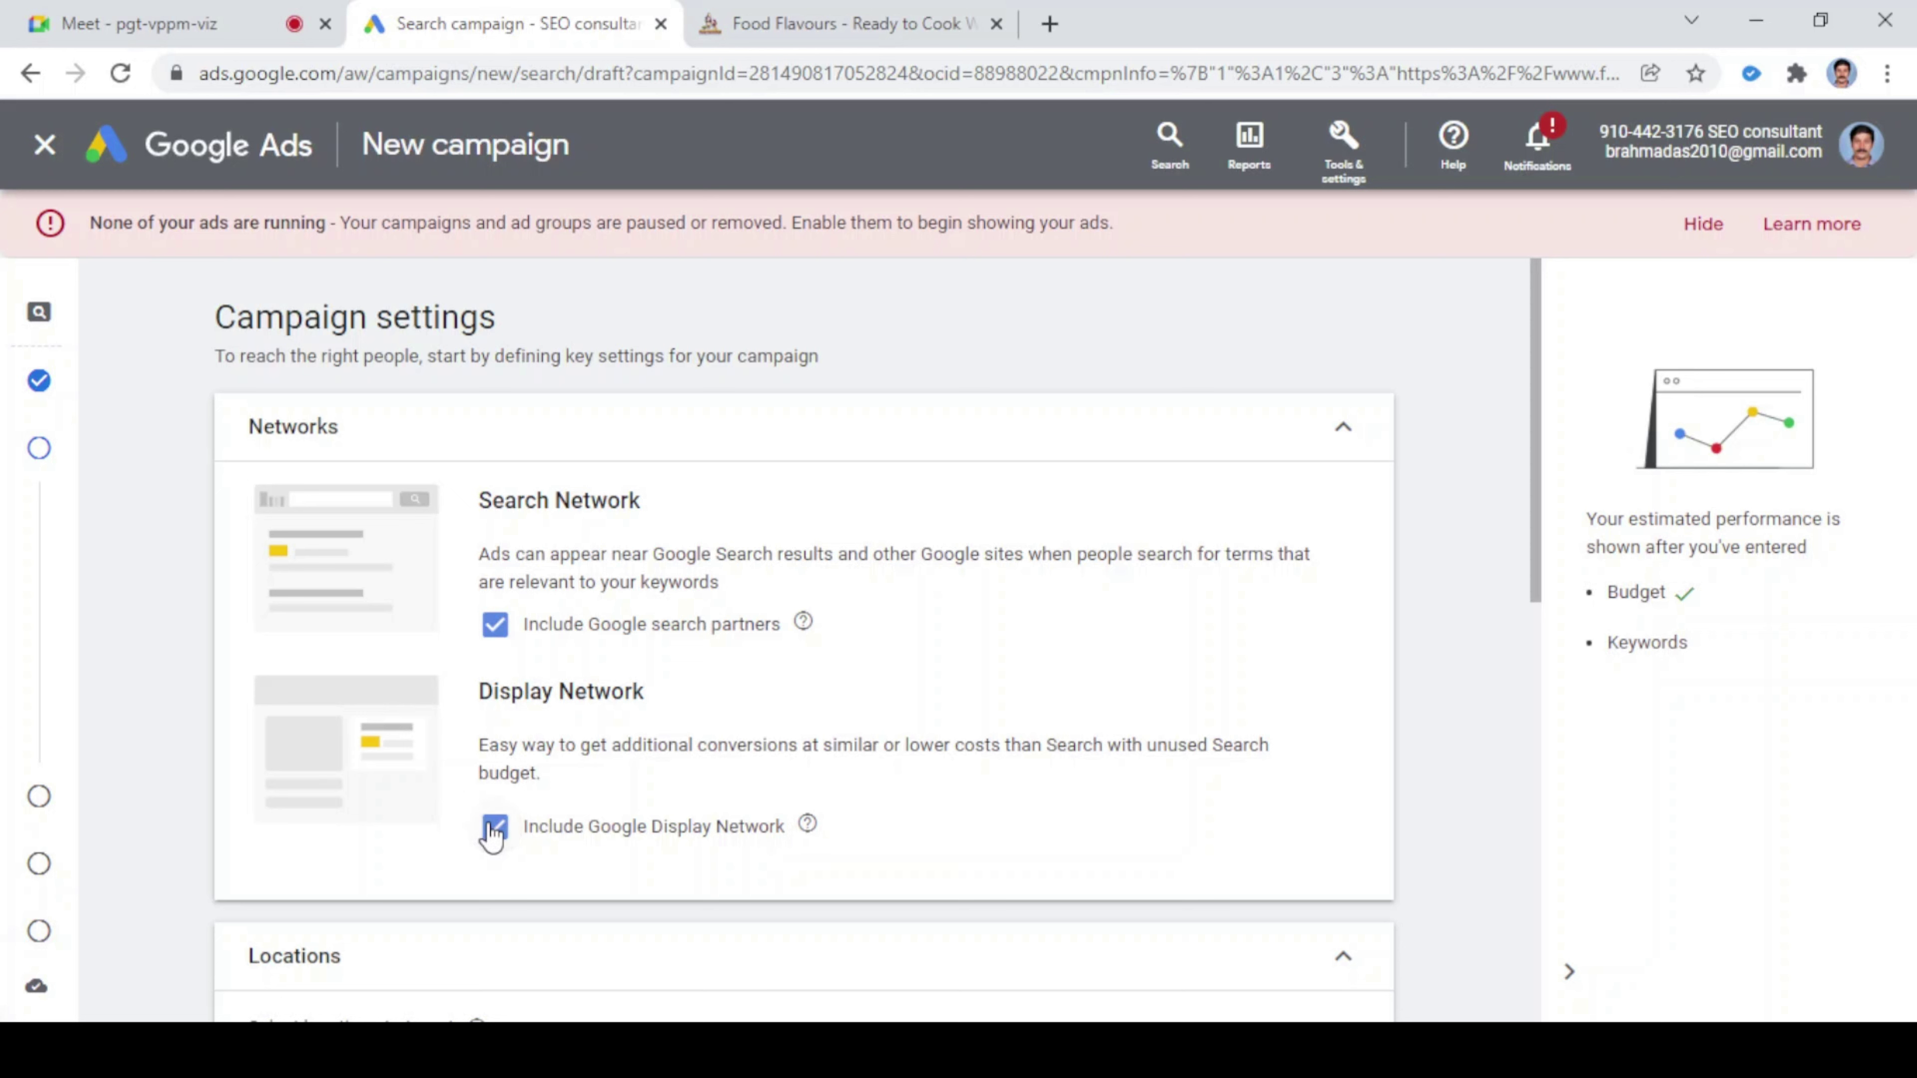
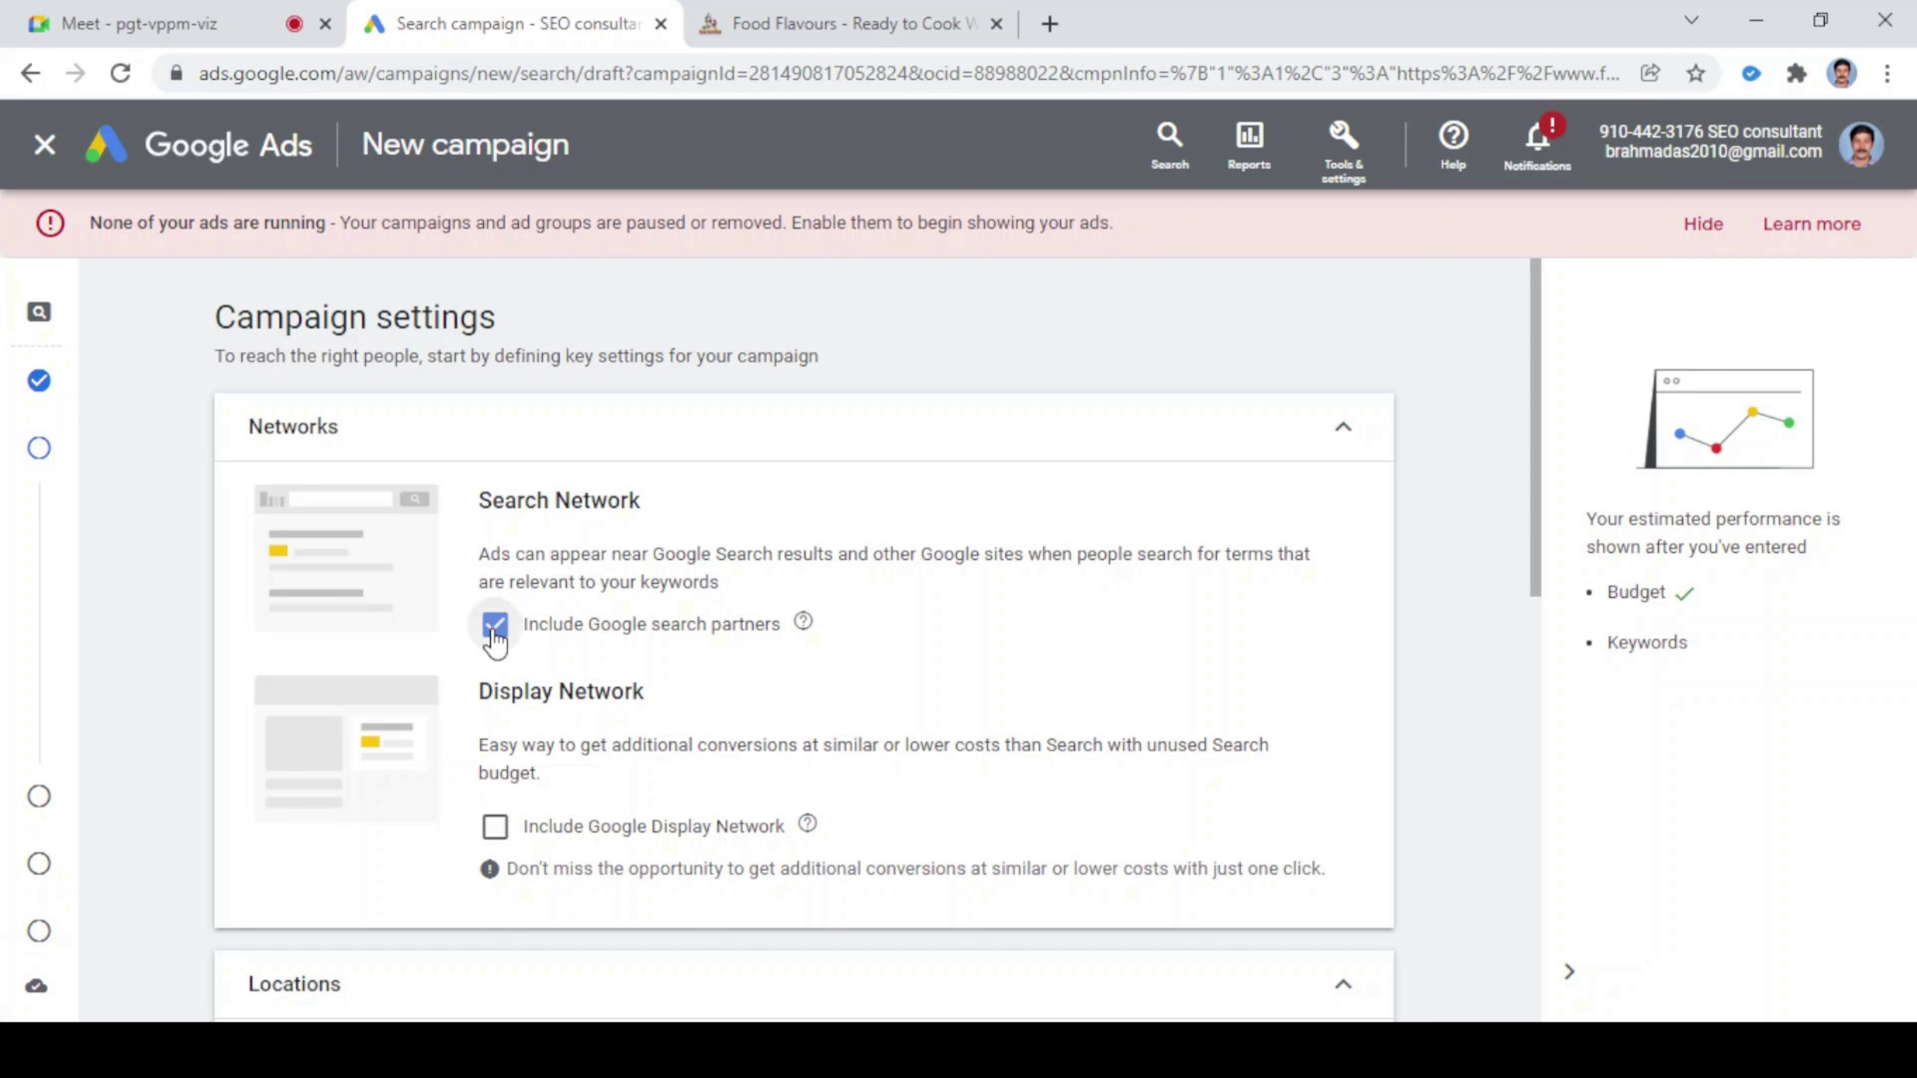
left_click(494, 625)
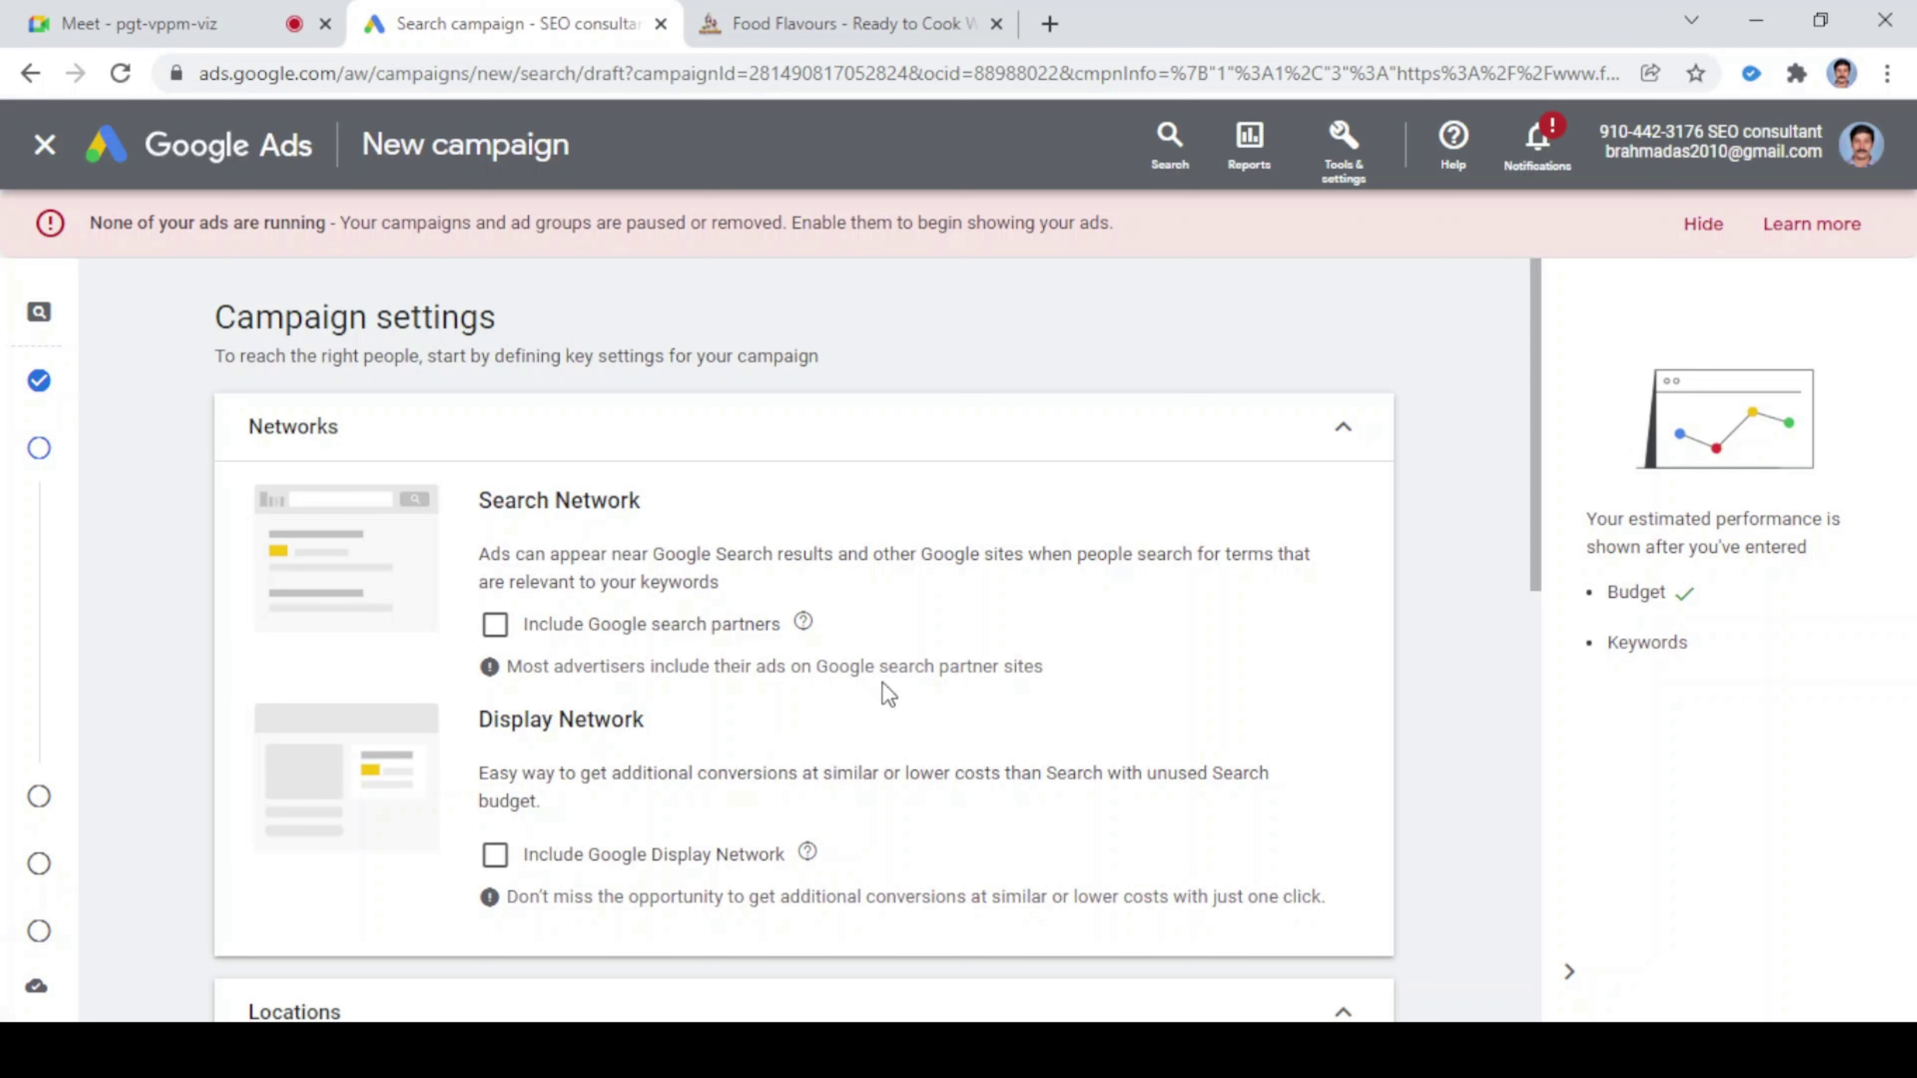
scroll(892, 699, "down", 3)
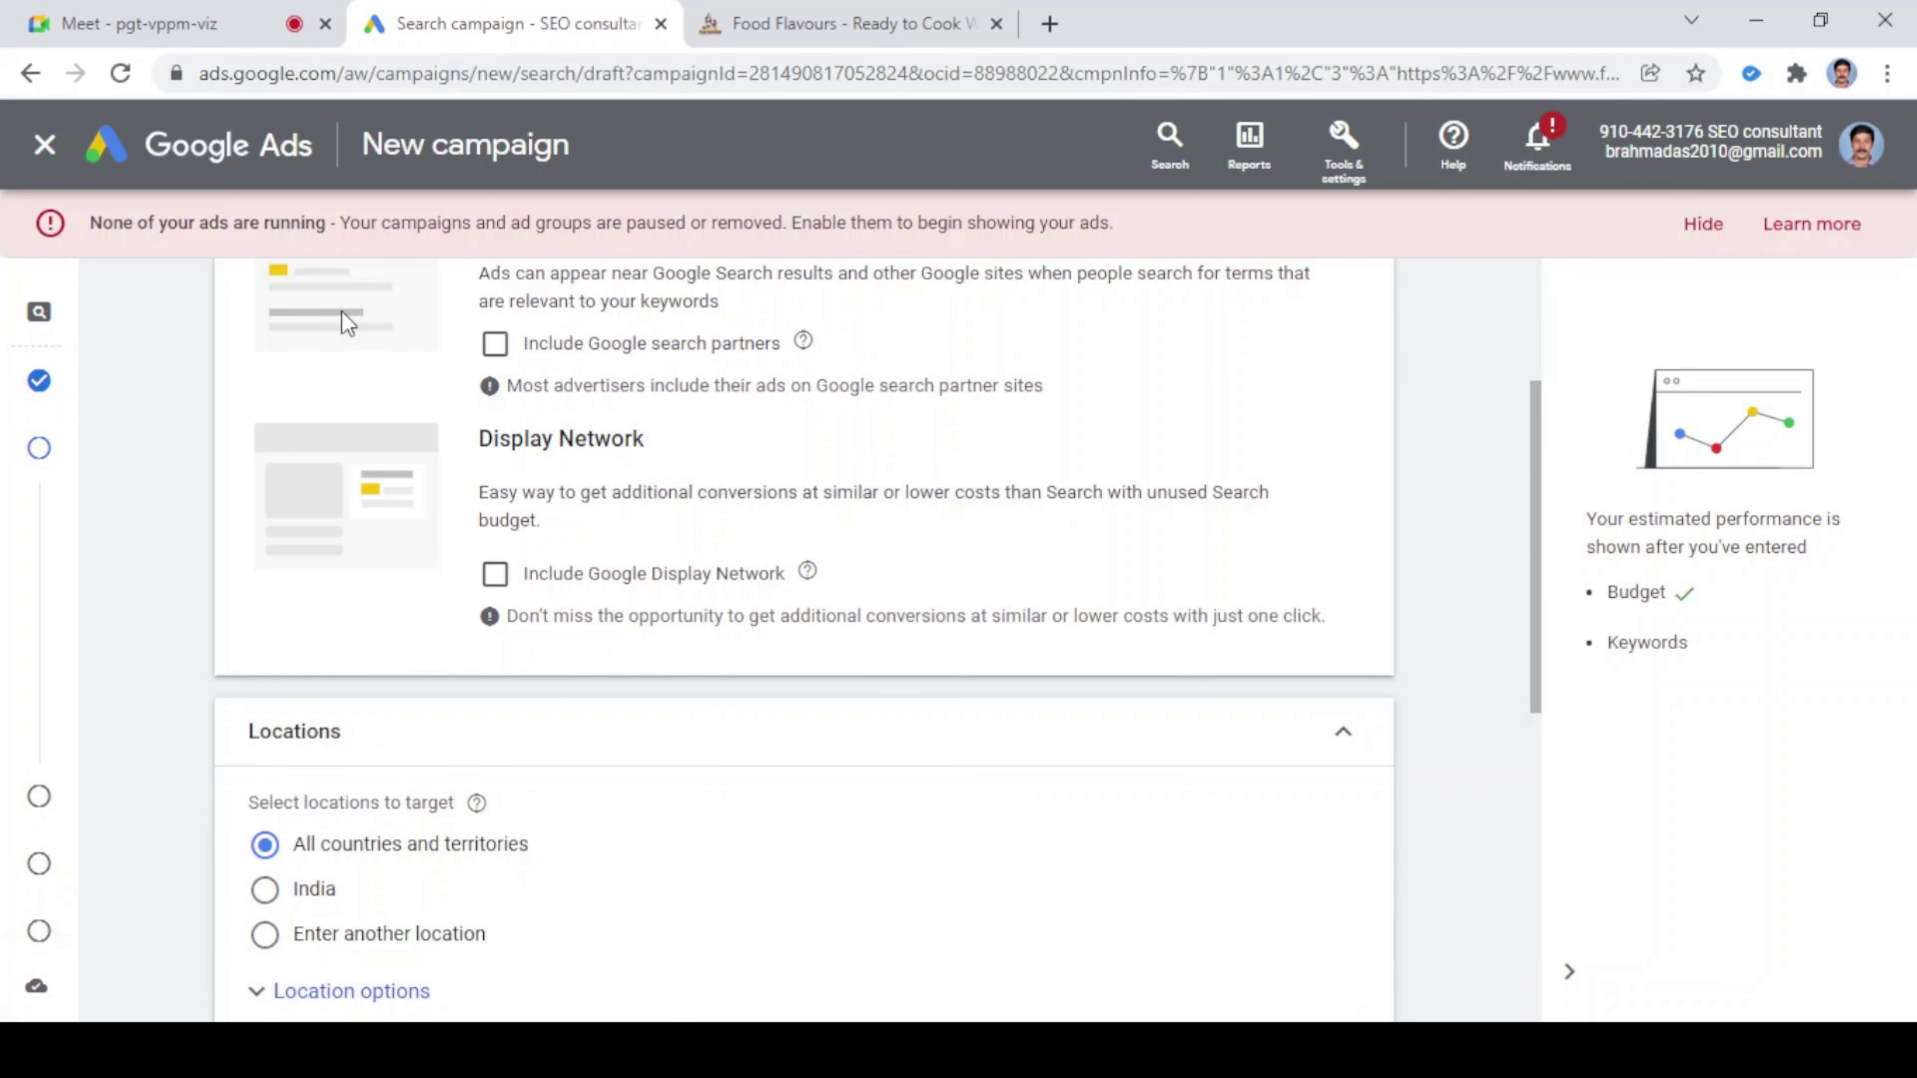
scroll(645, 363, "up", 3)
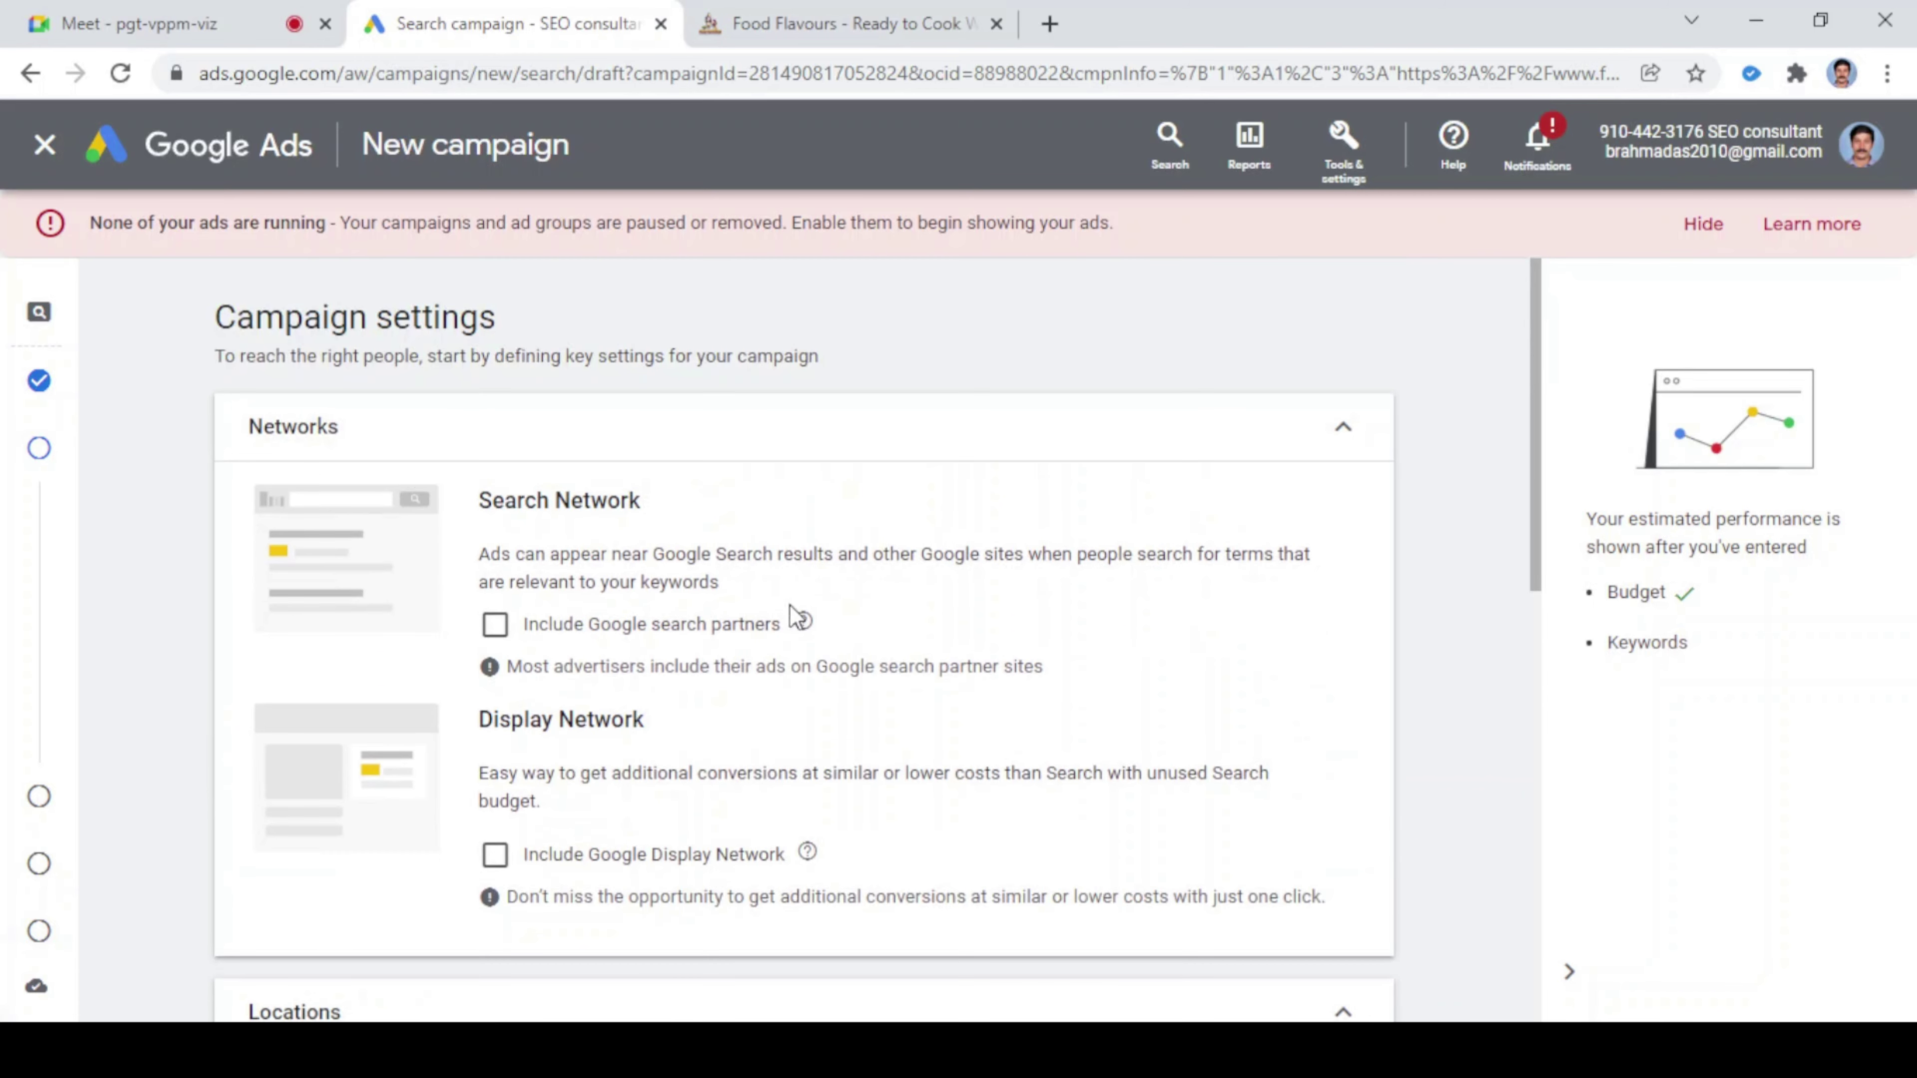
- Choose to enter another location, search for kochi and target the city of Kochi, Kerala, India
scroll(790, 600, "down", 4)
scroll(789, 600, "down", 1)
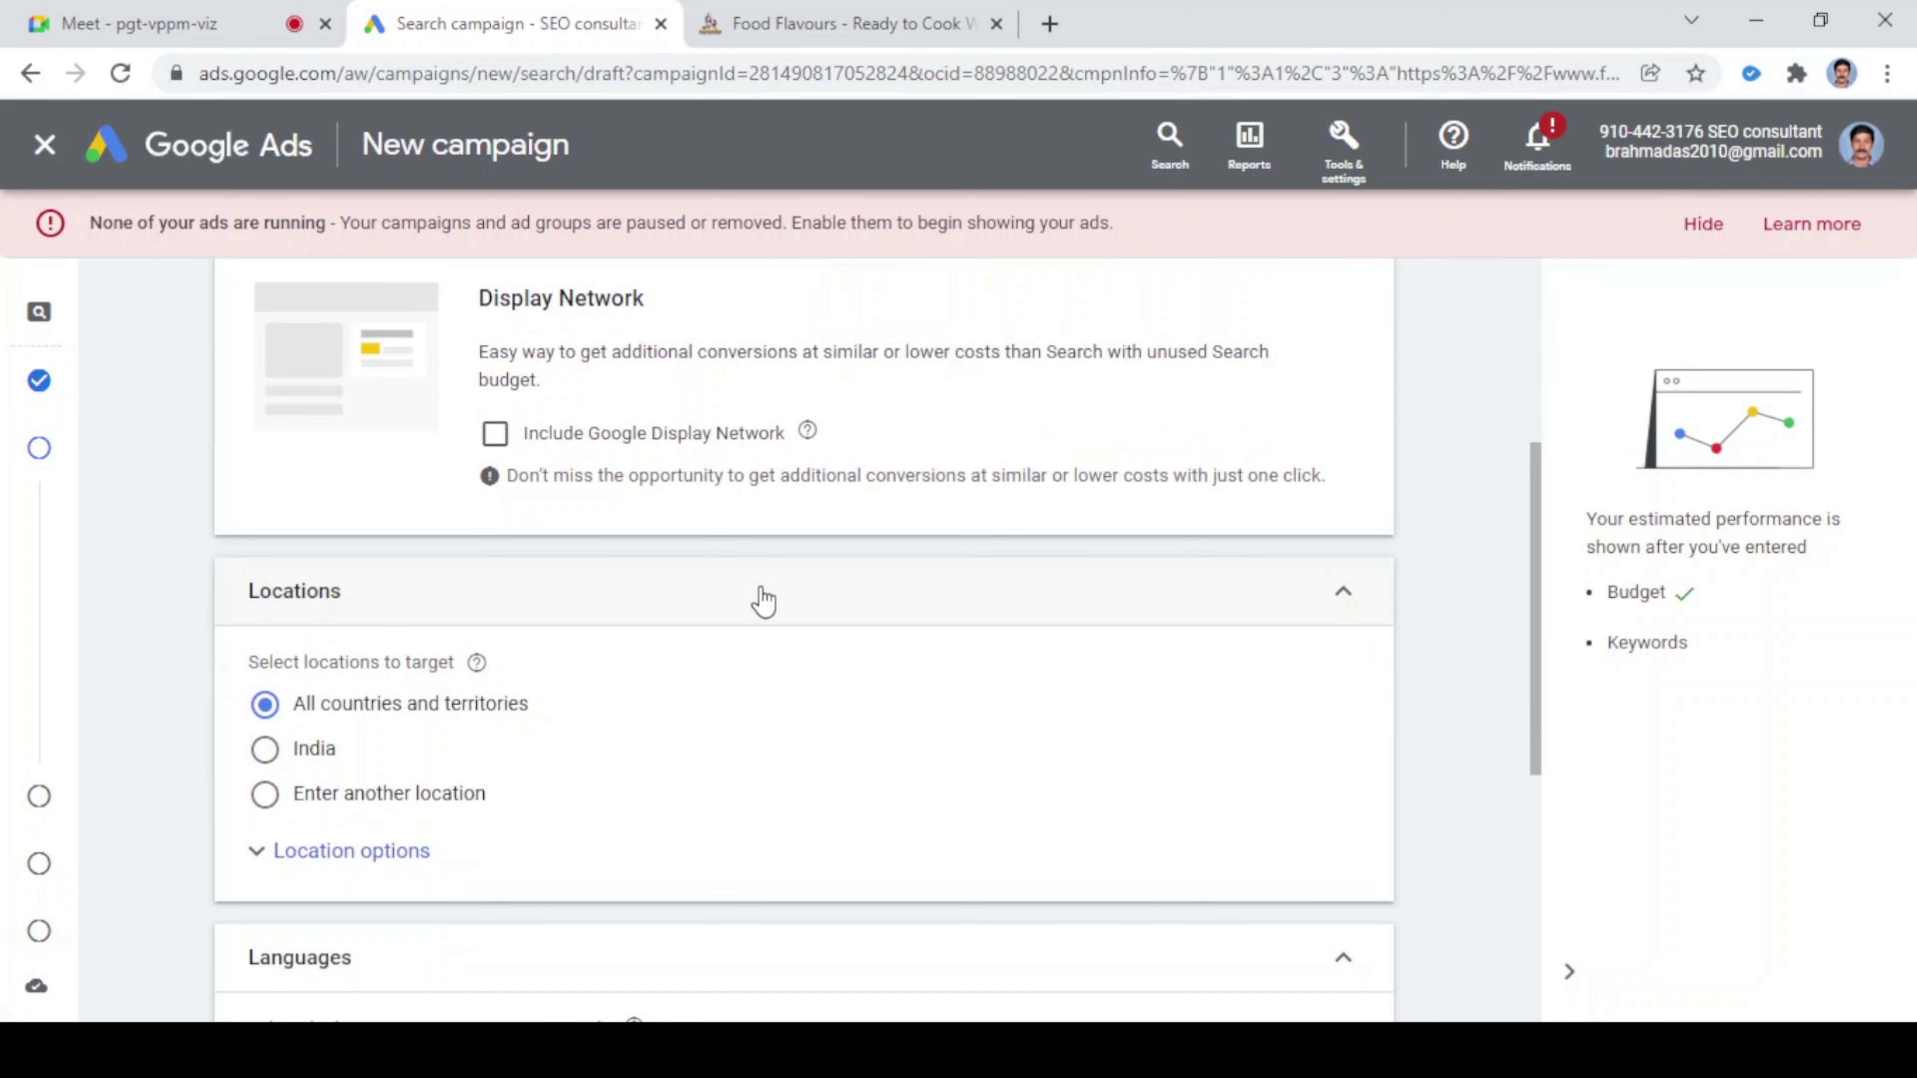
scroll(751, 597, "down", 2)
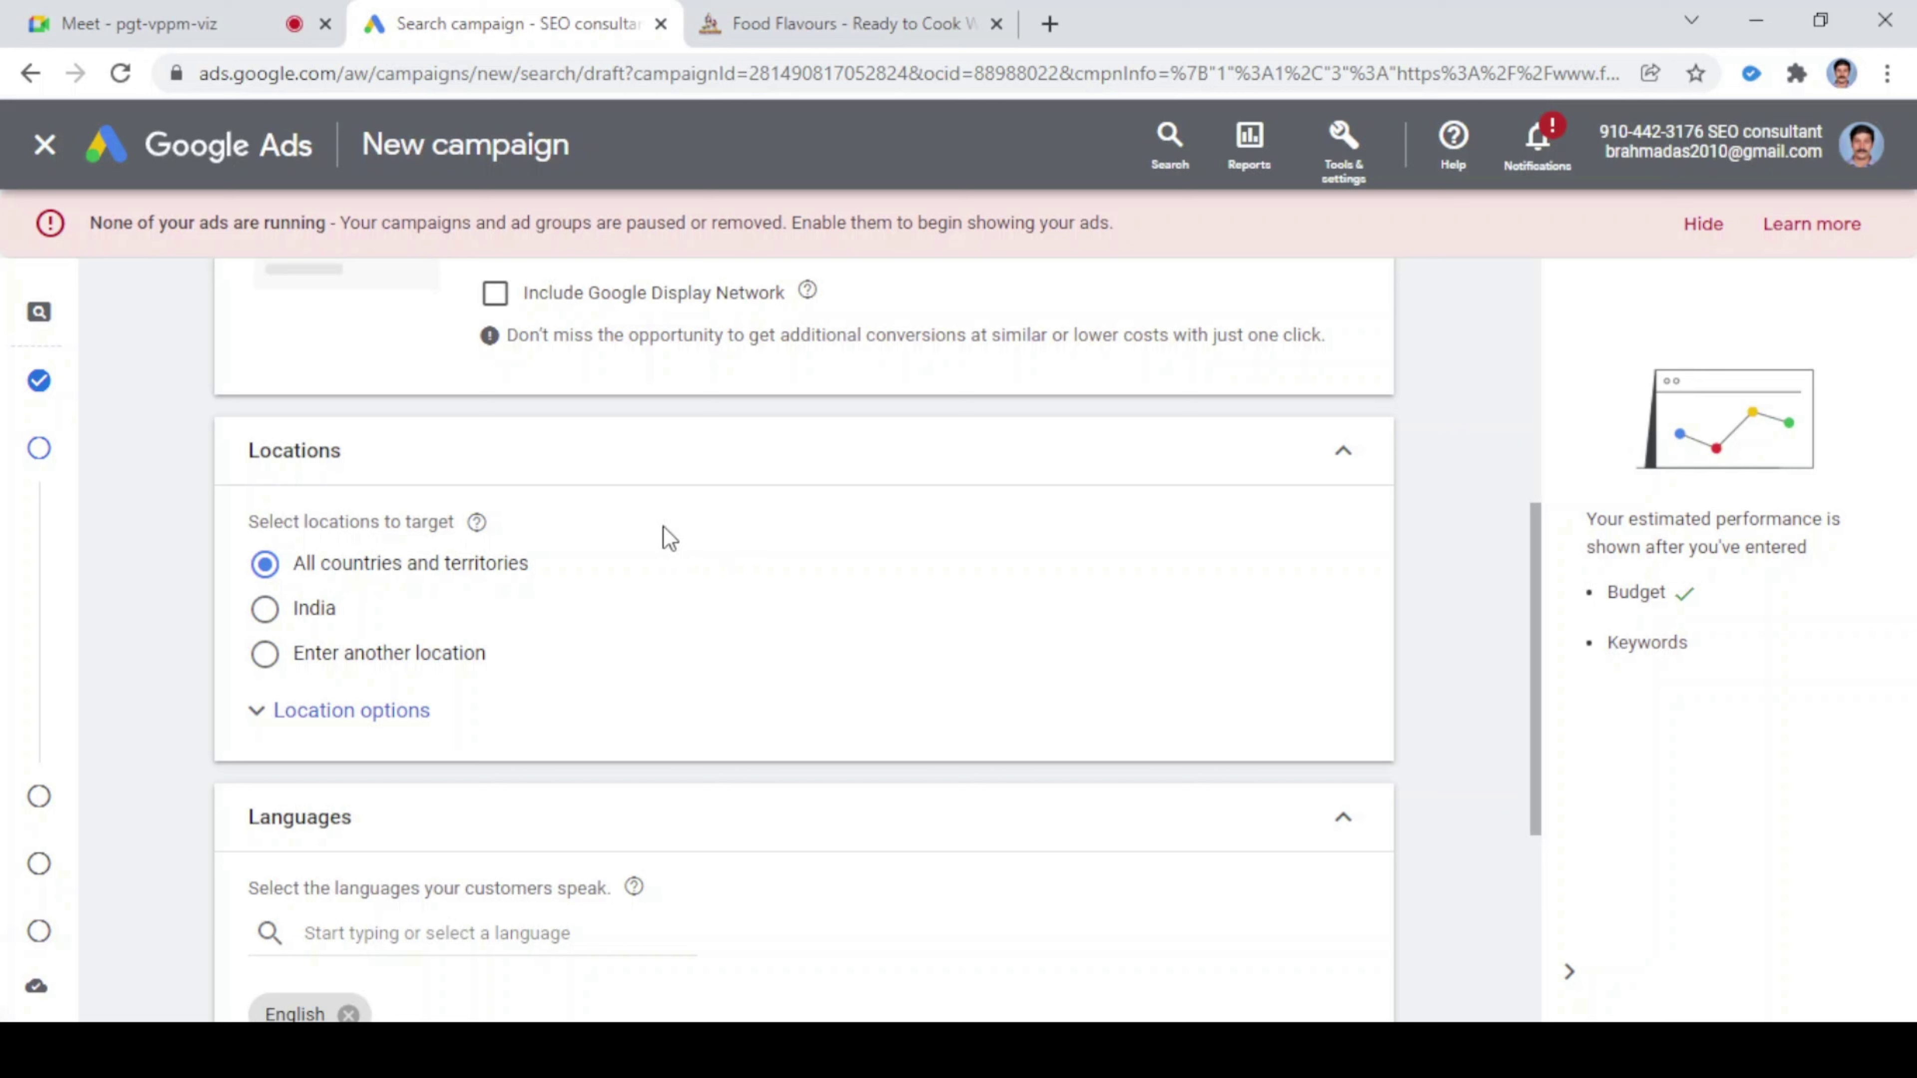
left_click(263, 659)
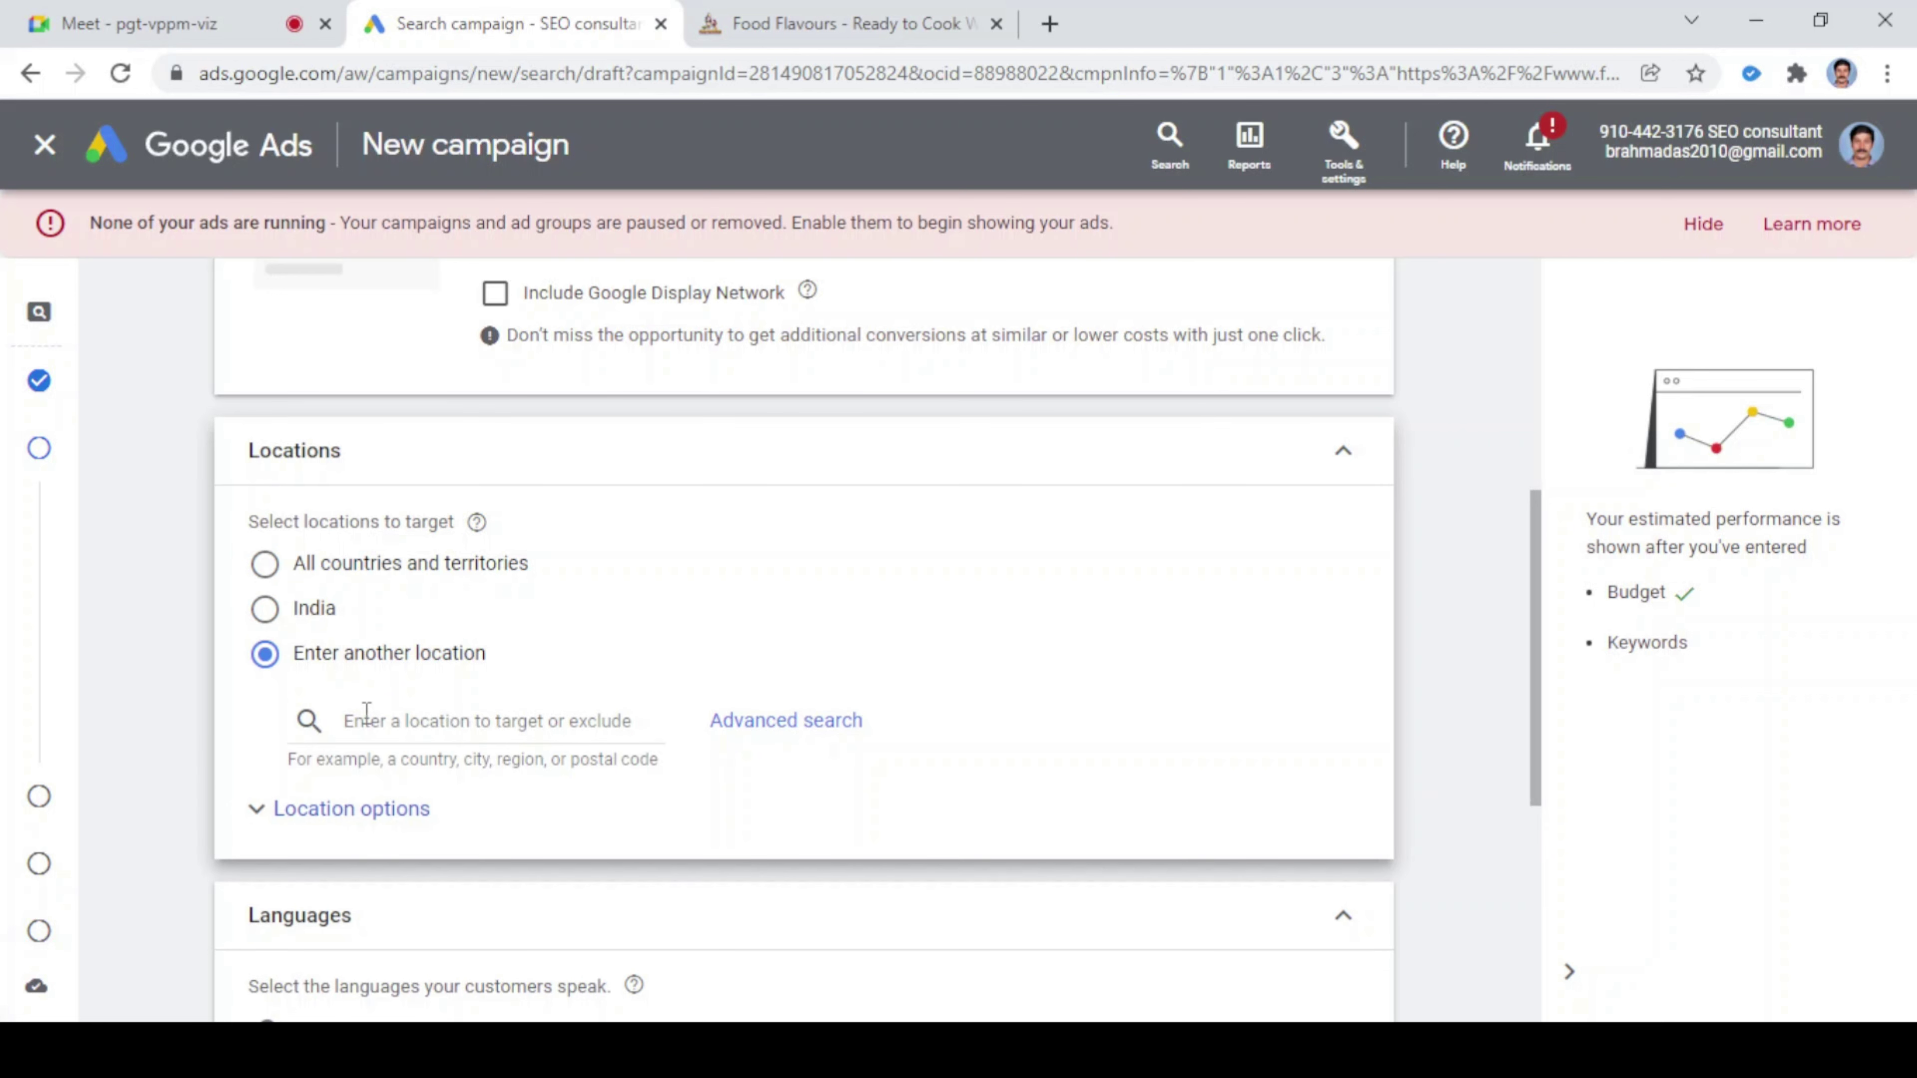
left_click(519, 723)
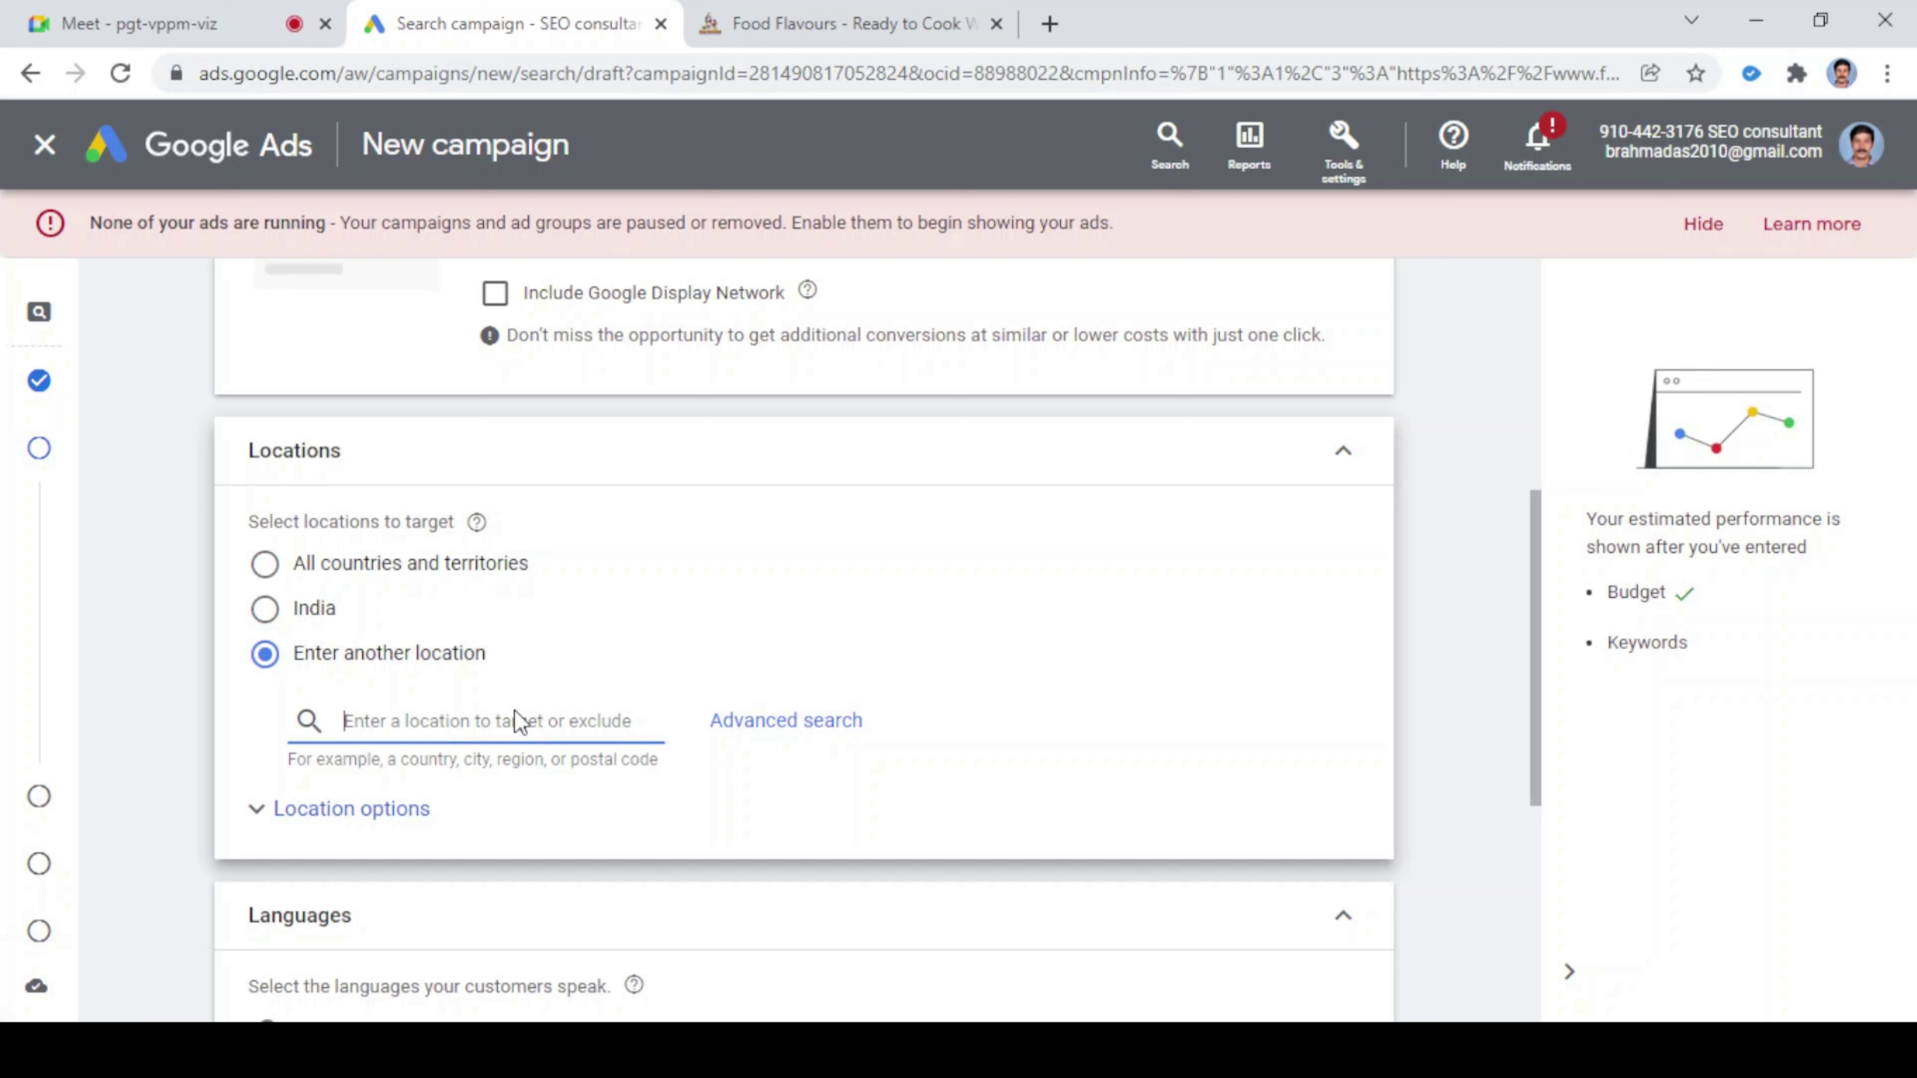
type("k")
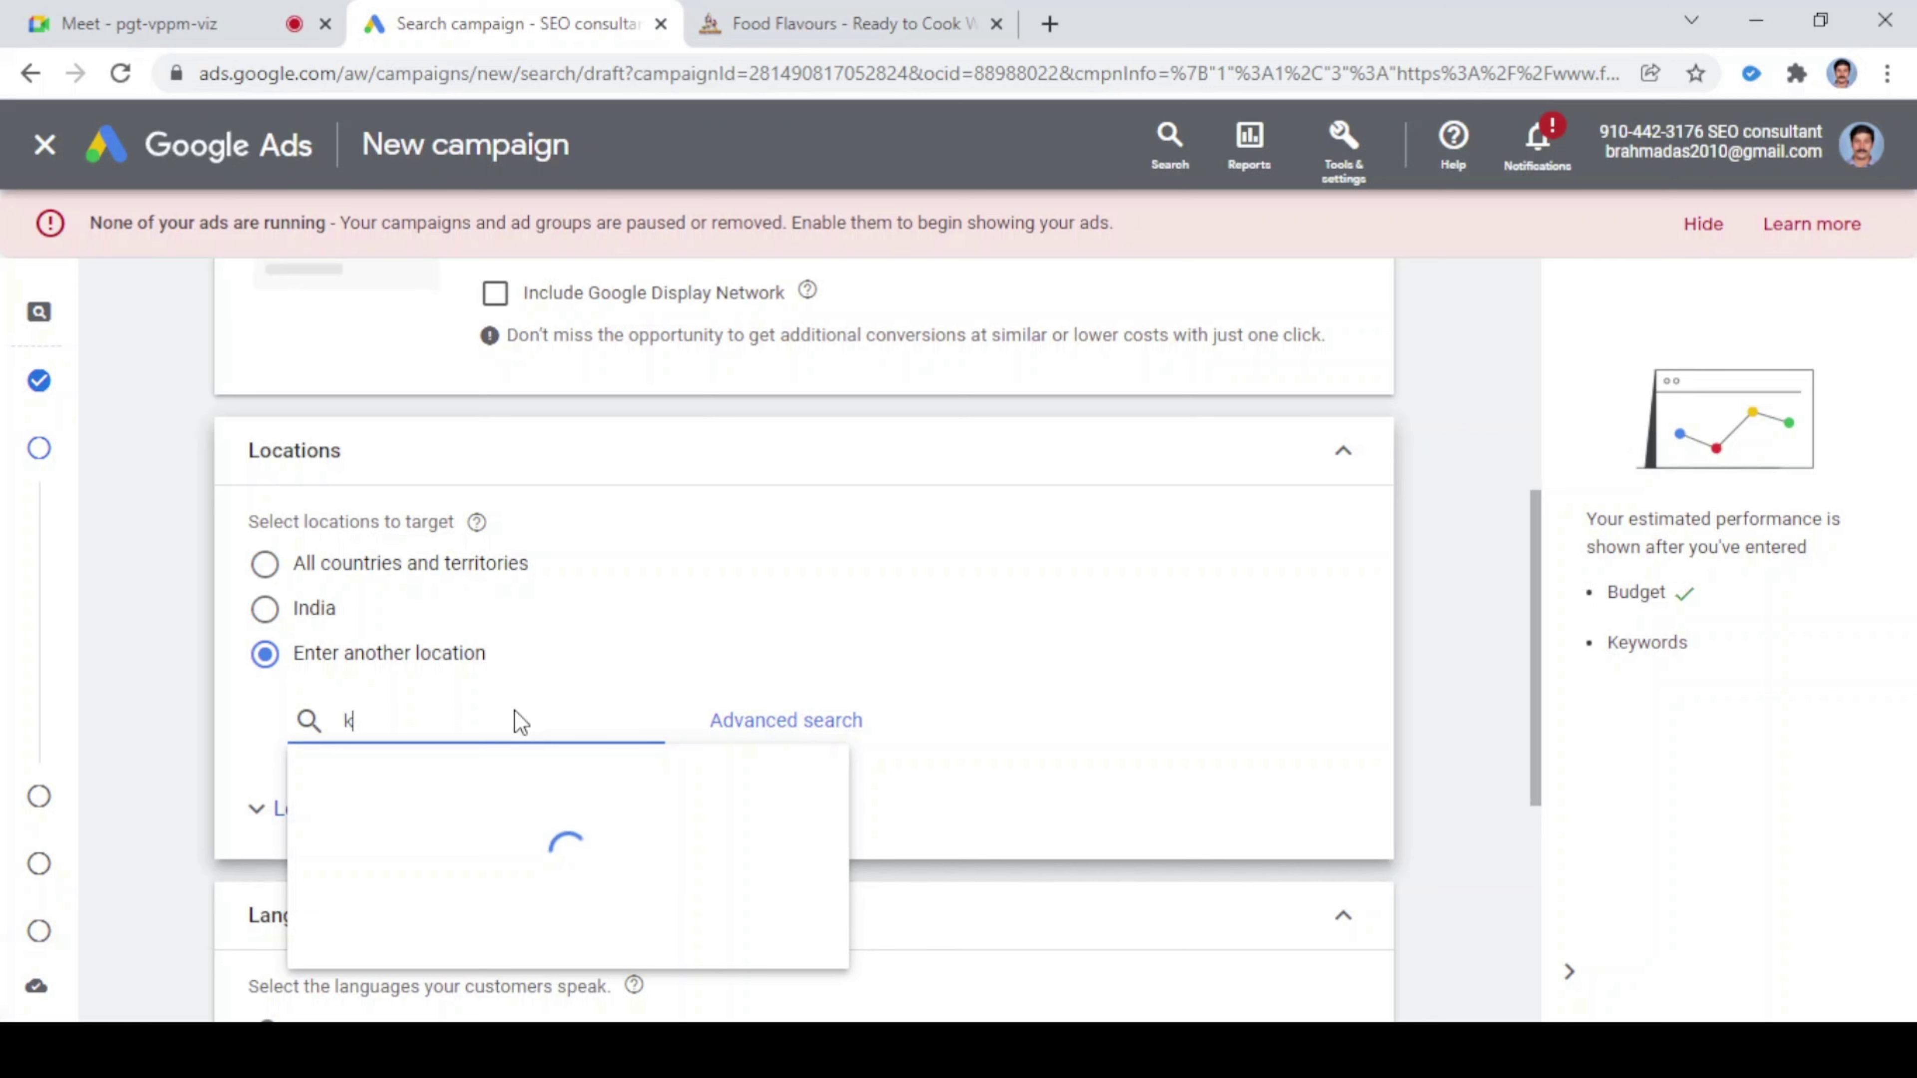
type("ochi")
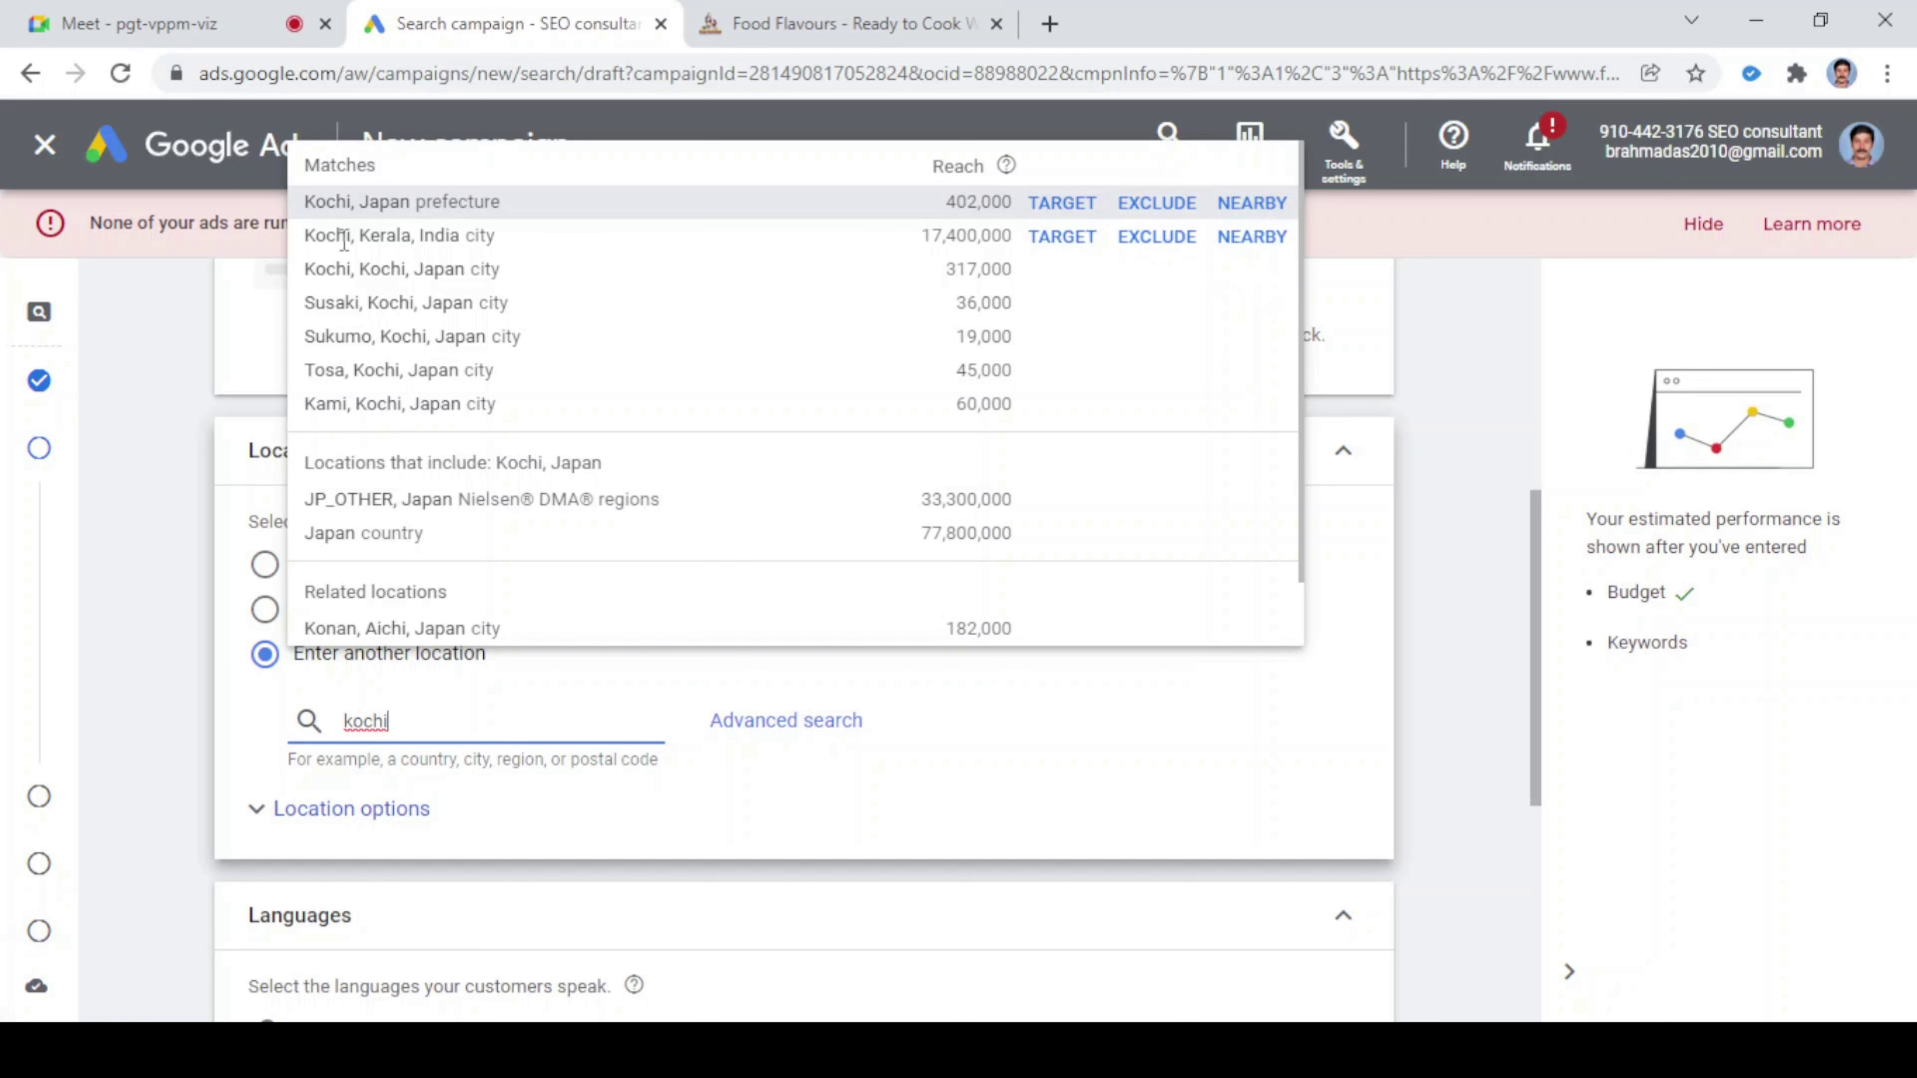
left_click(1062, 237)
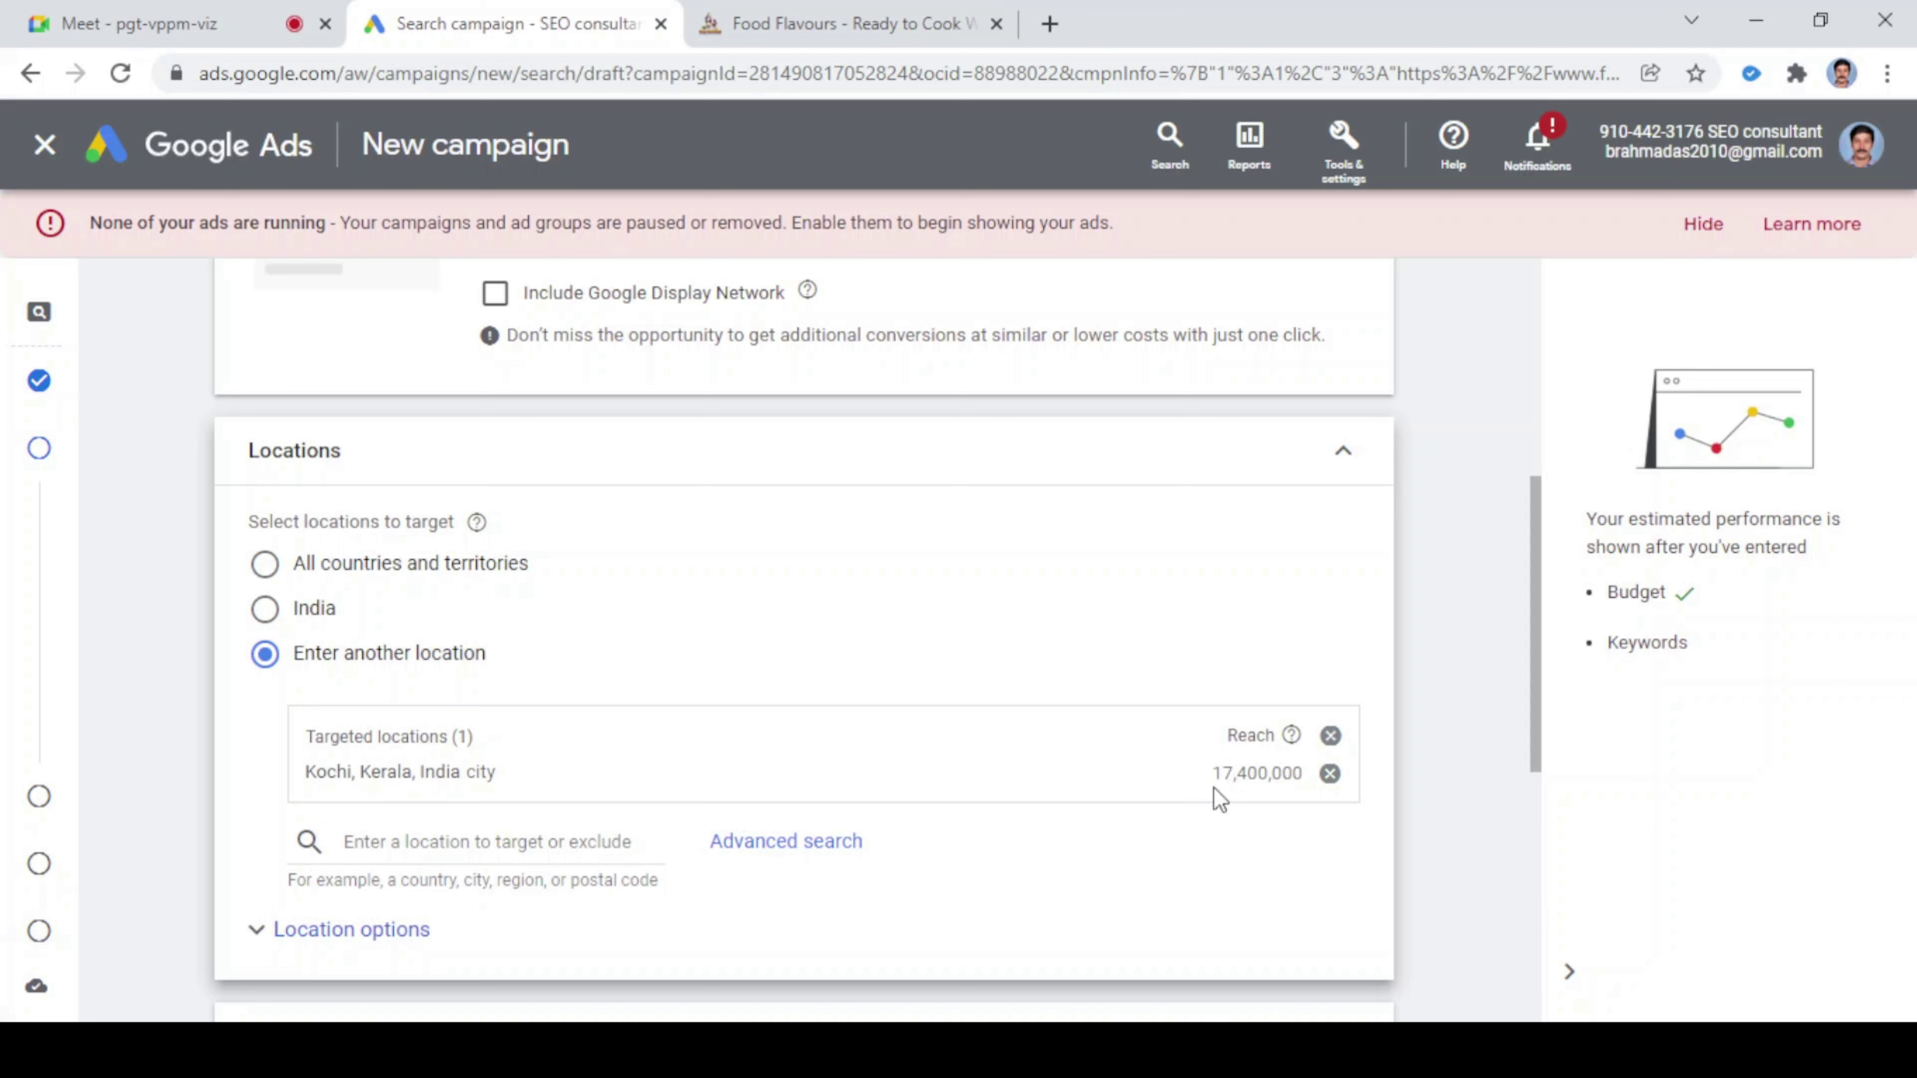
- Open the advanced location search for the campaign's targeted locations
scroll(1222, 785, "down", 2)
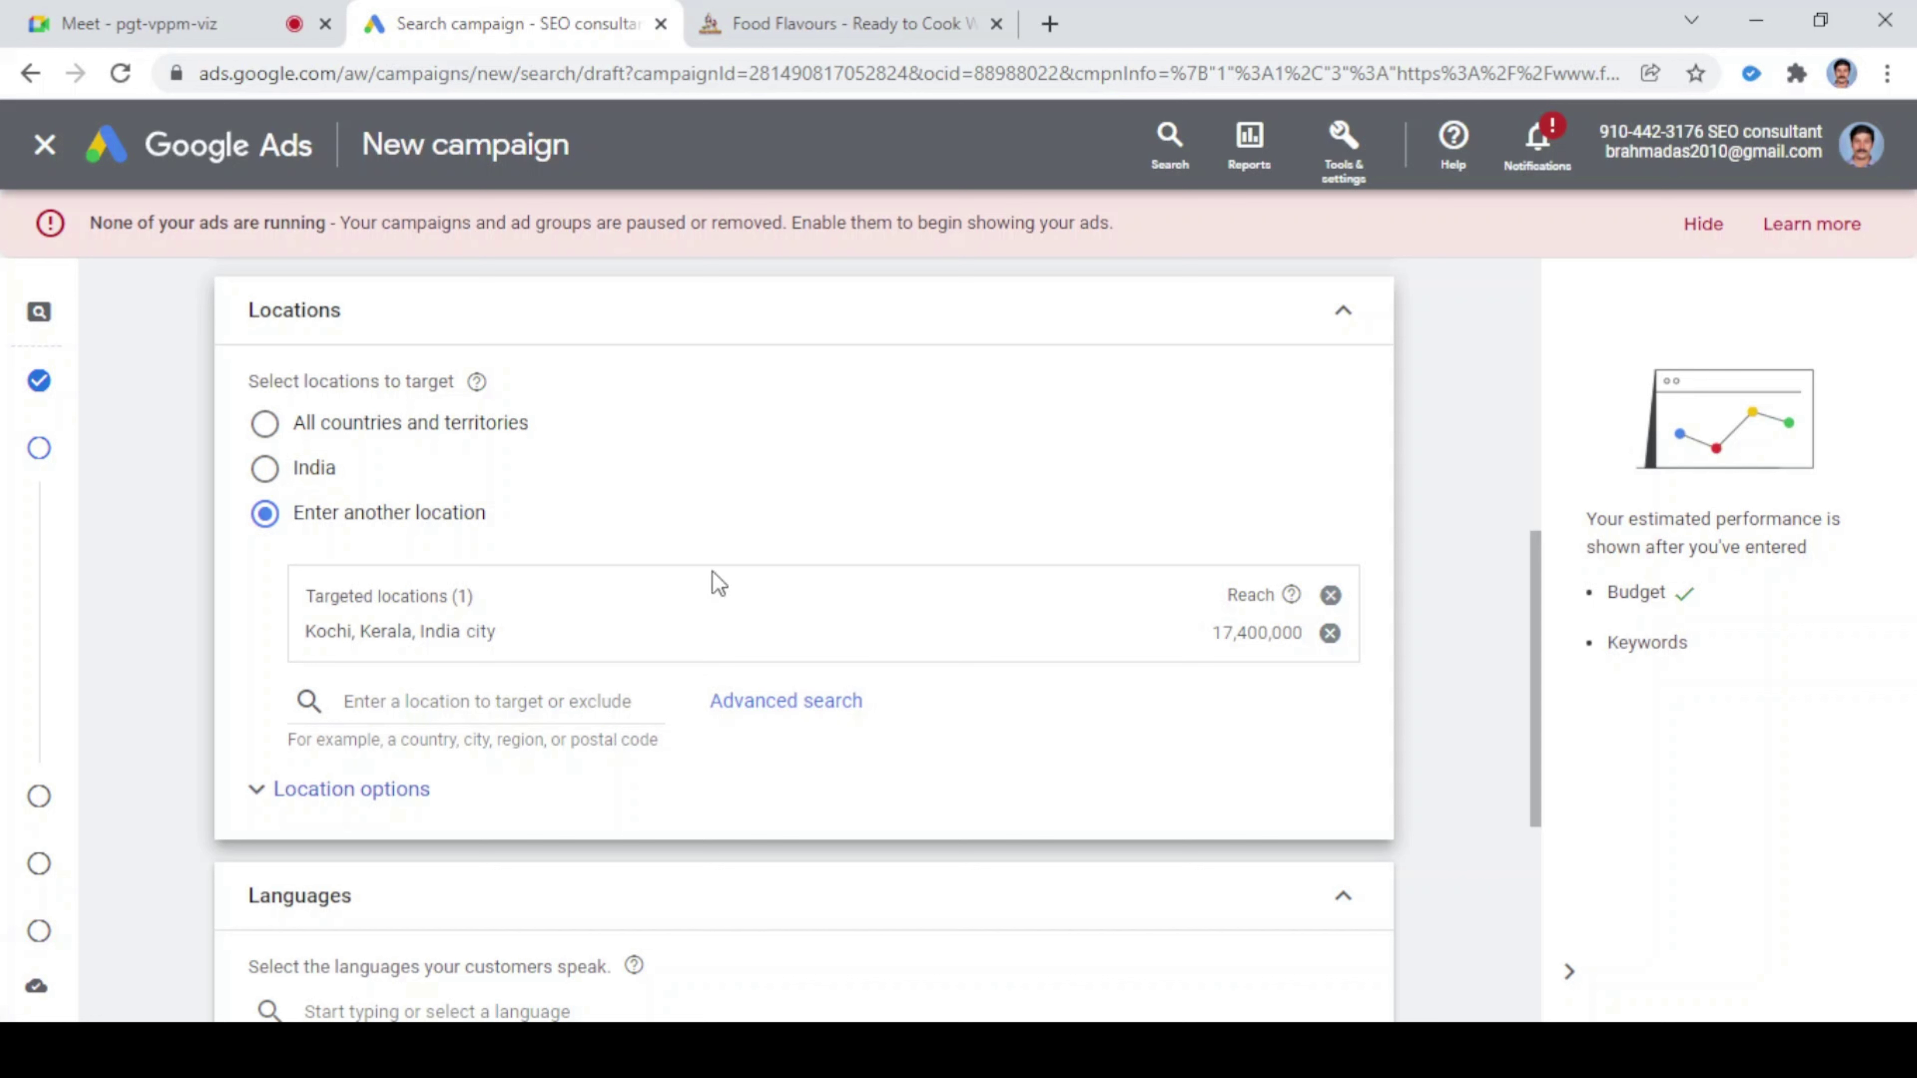
left_click(777, 721)
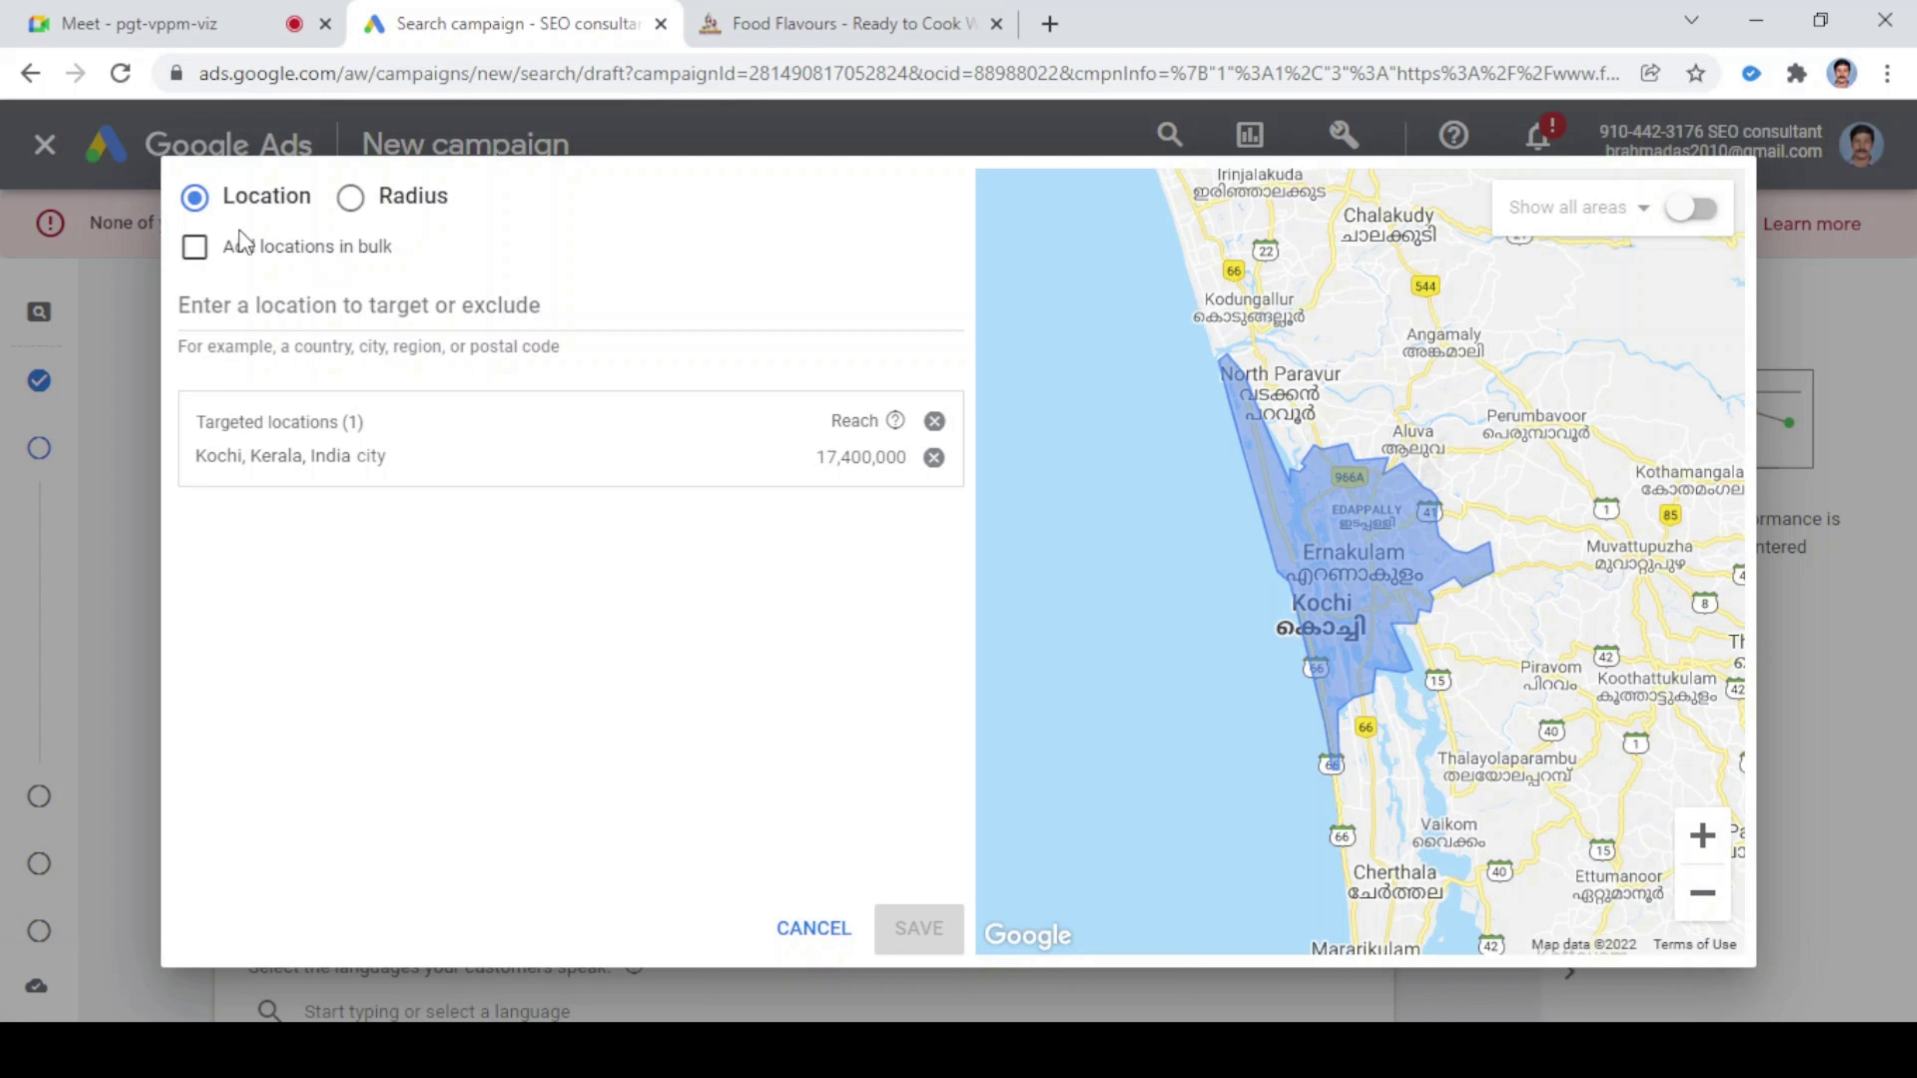
left_click(194, 249)
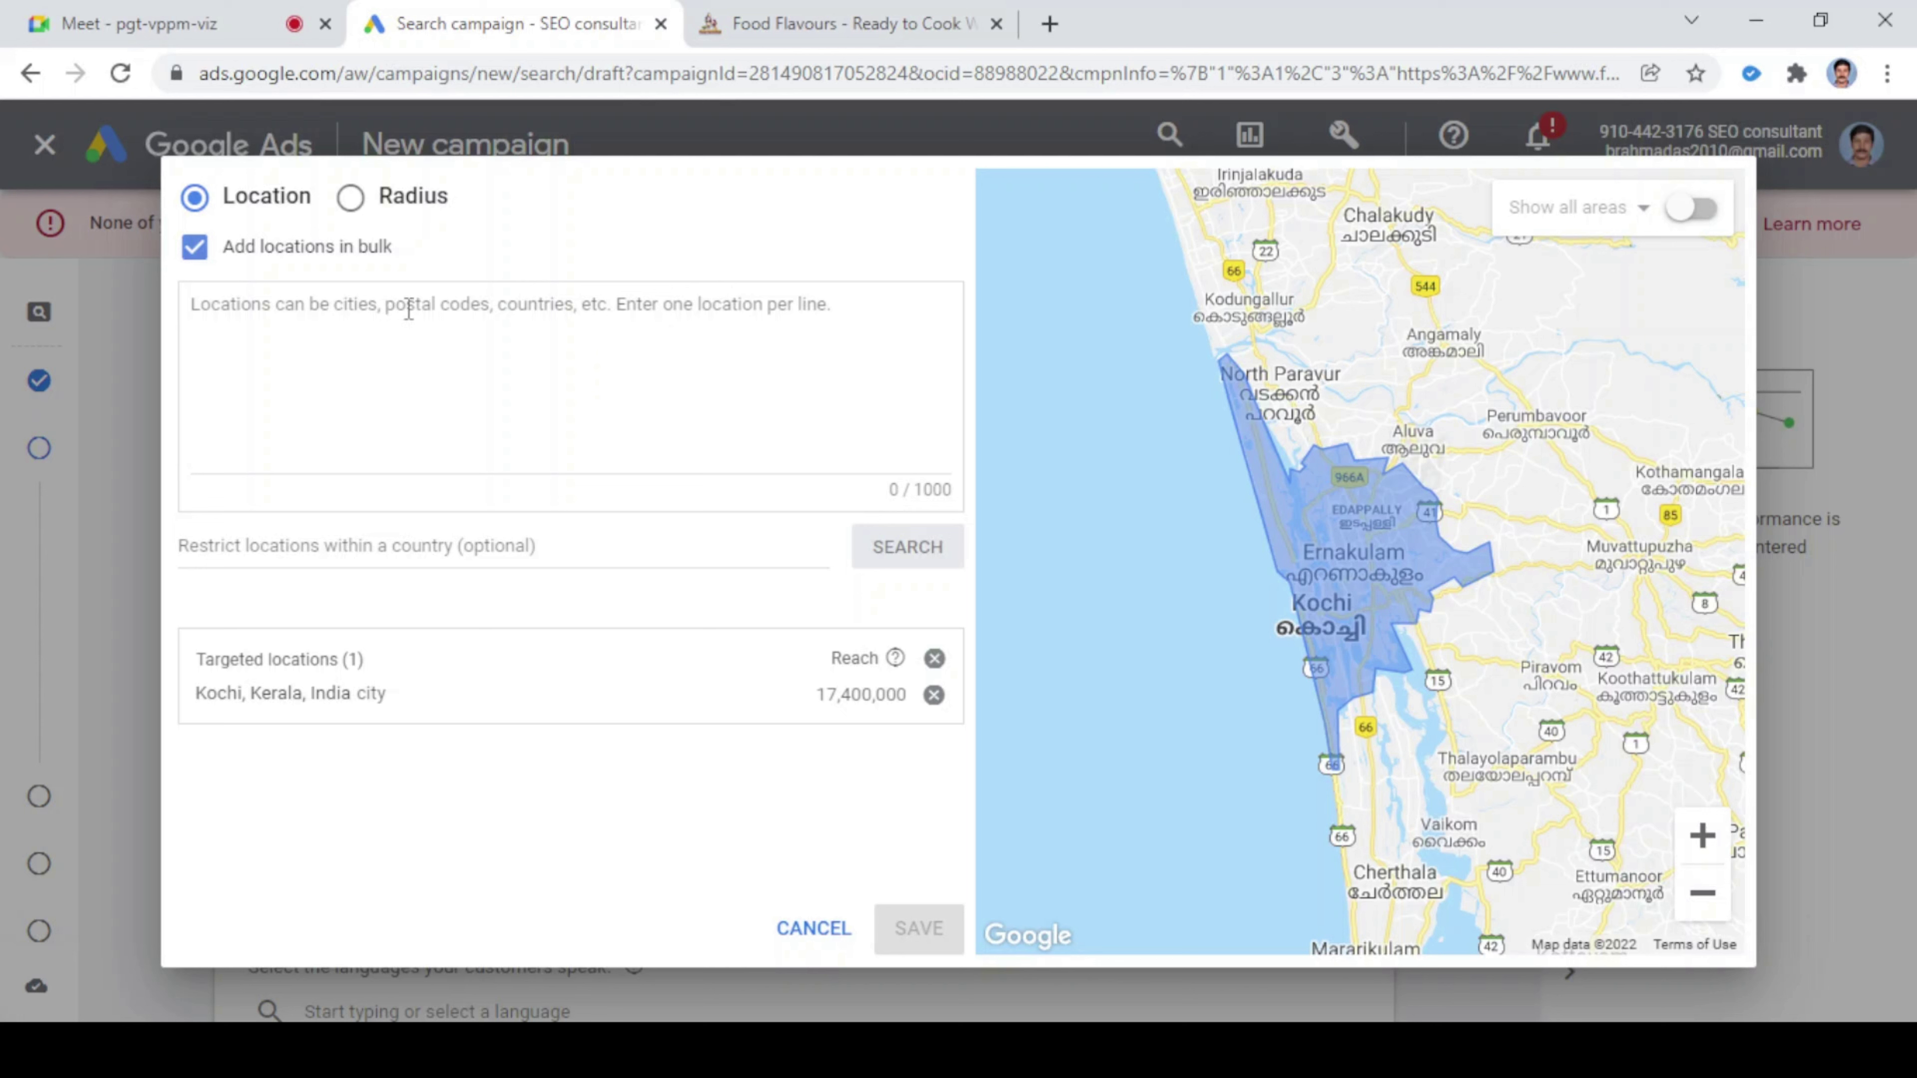
left_click(453, 302)
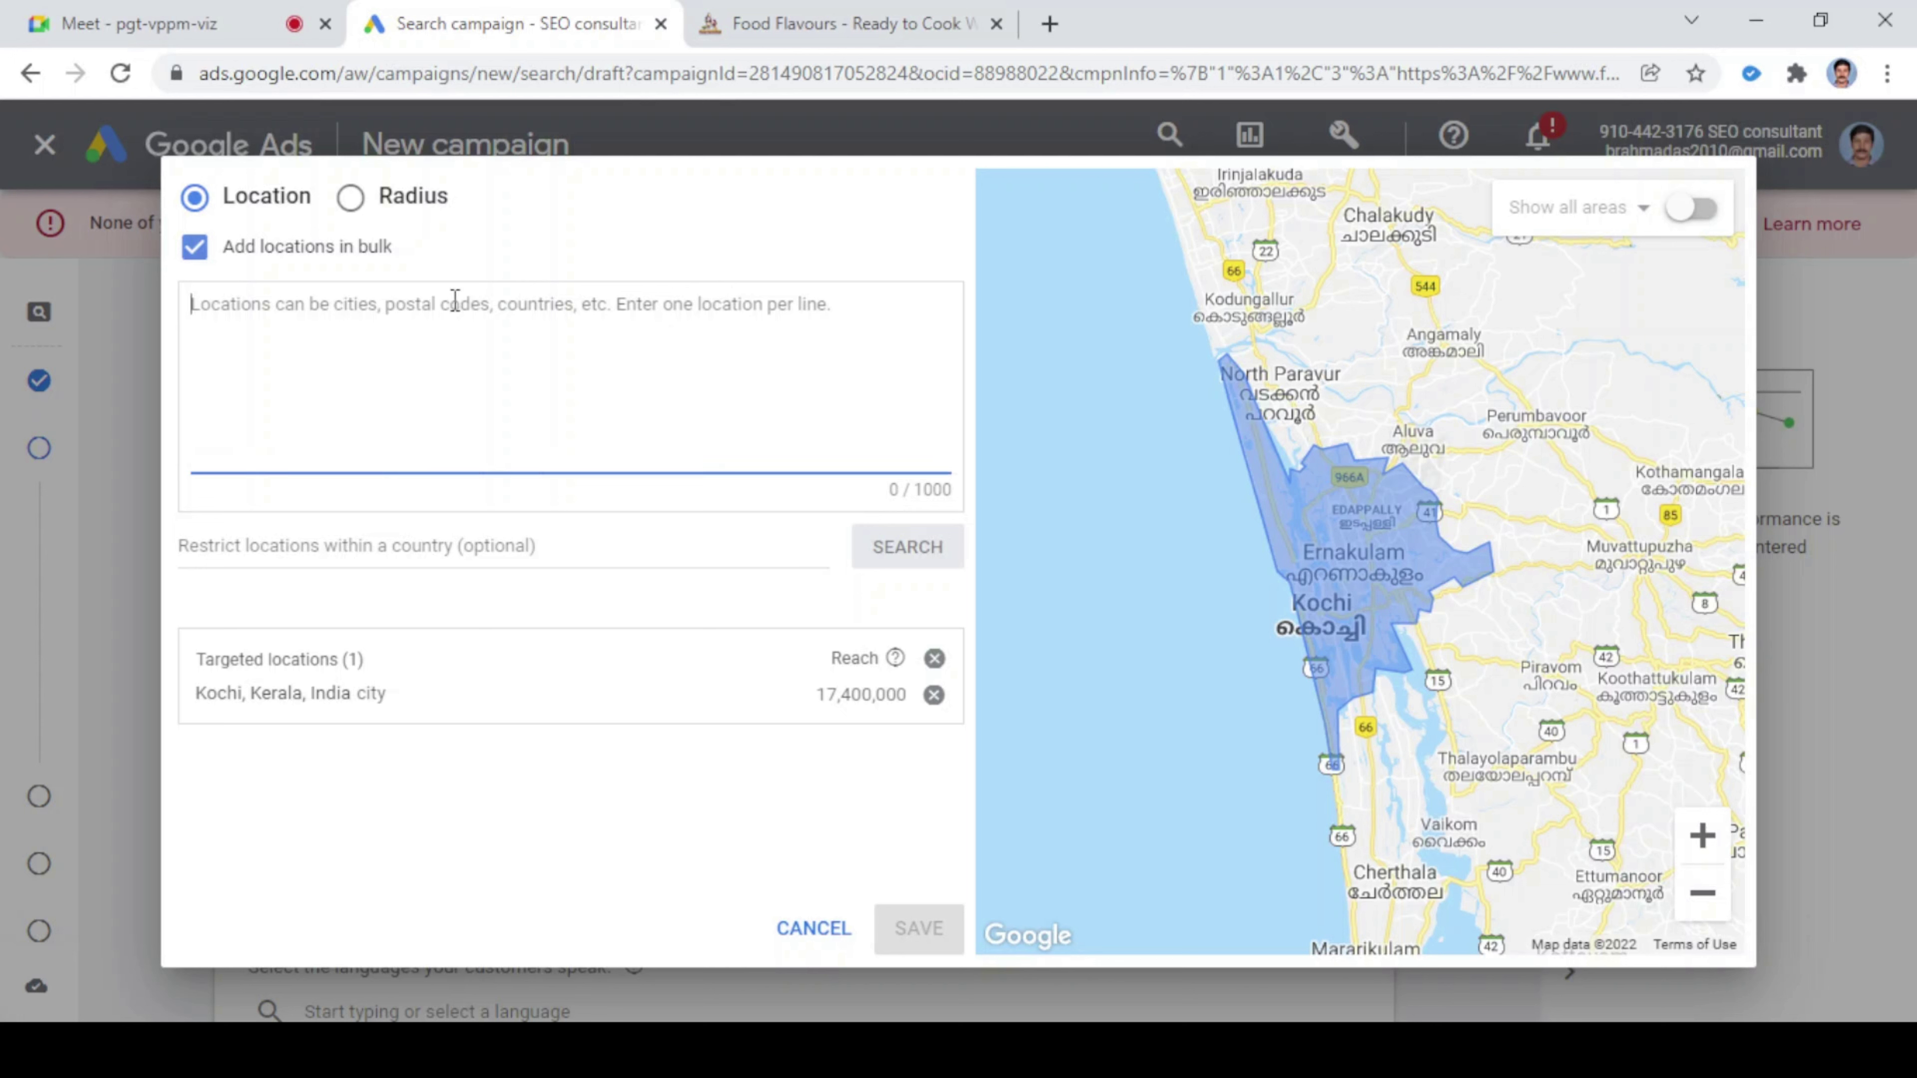
left_click(200, 257)
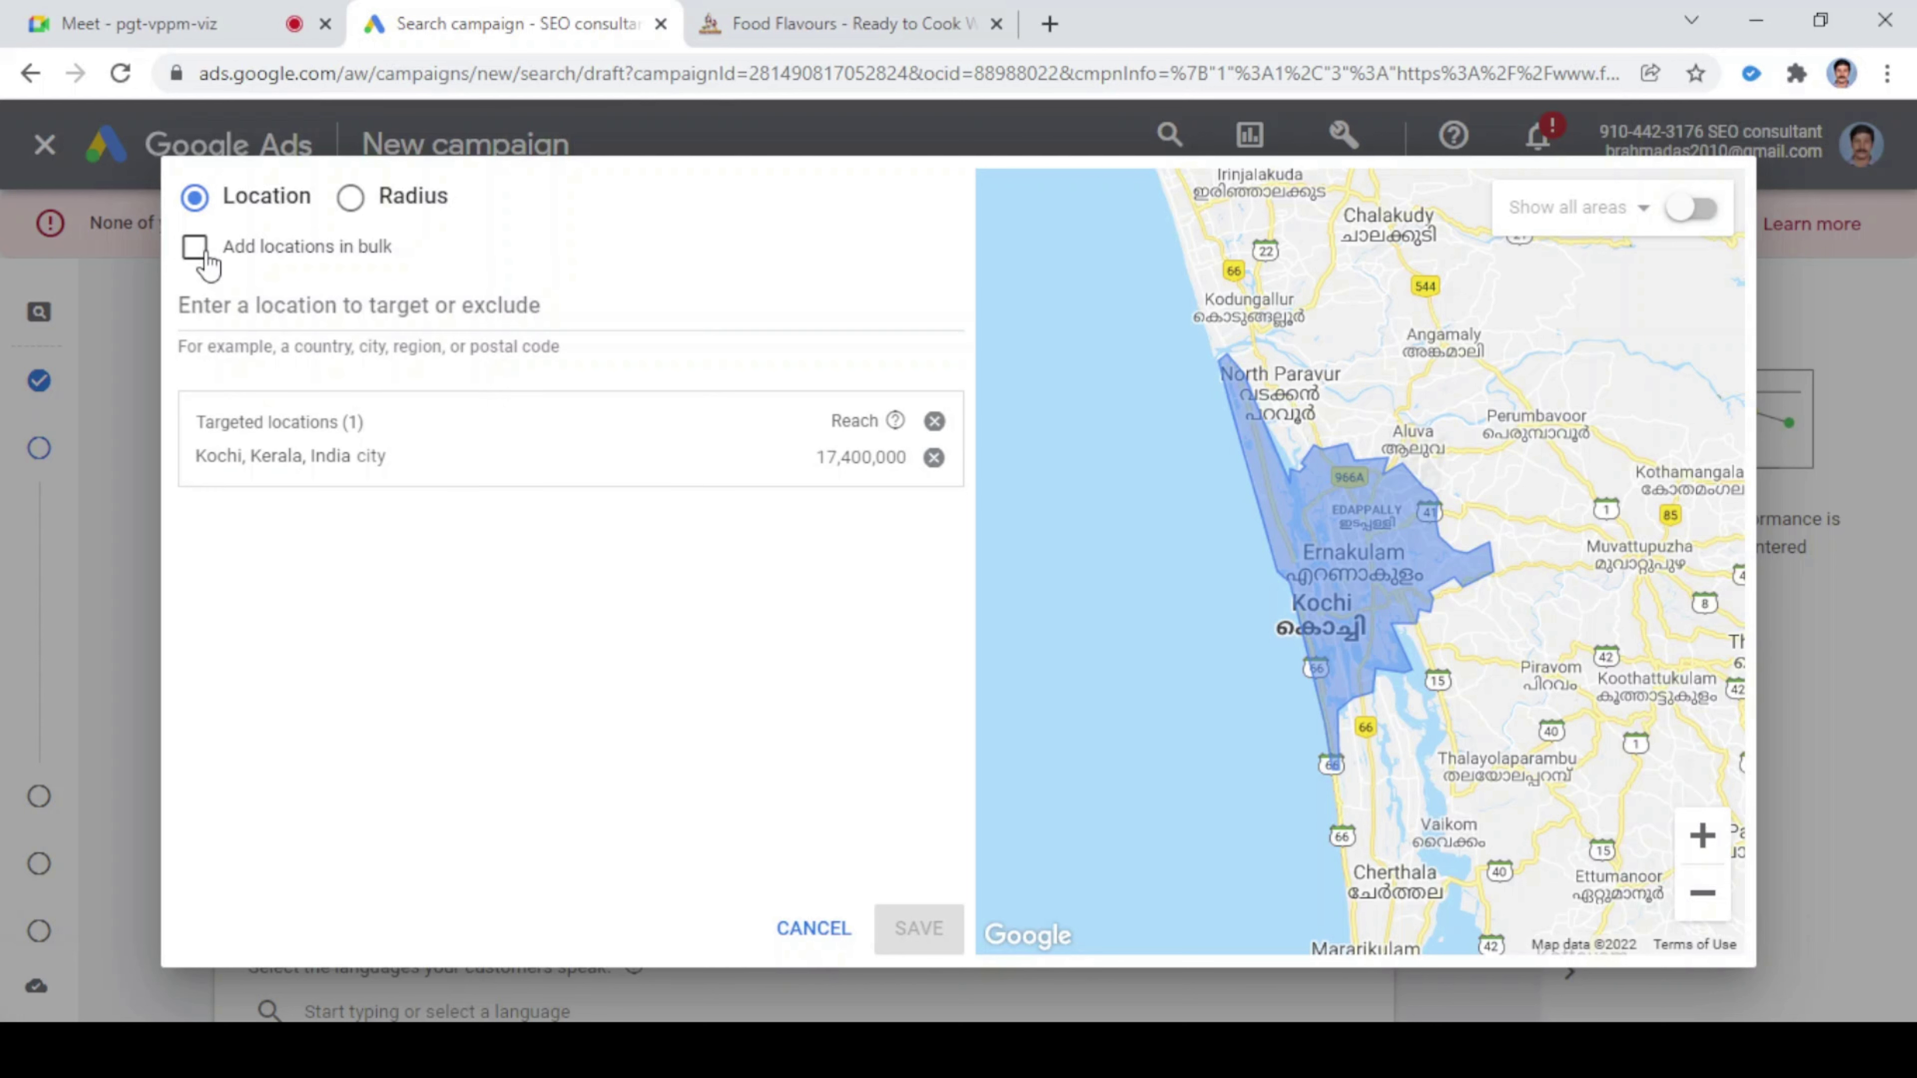
- Switch to radius targeting and target a 20 mi radius around Kochi, Kerala
left_click(351, 199)
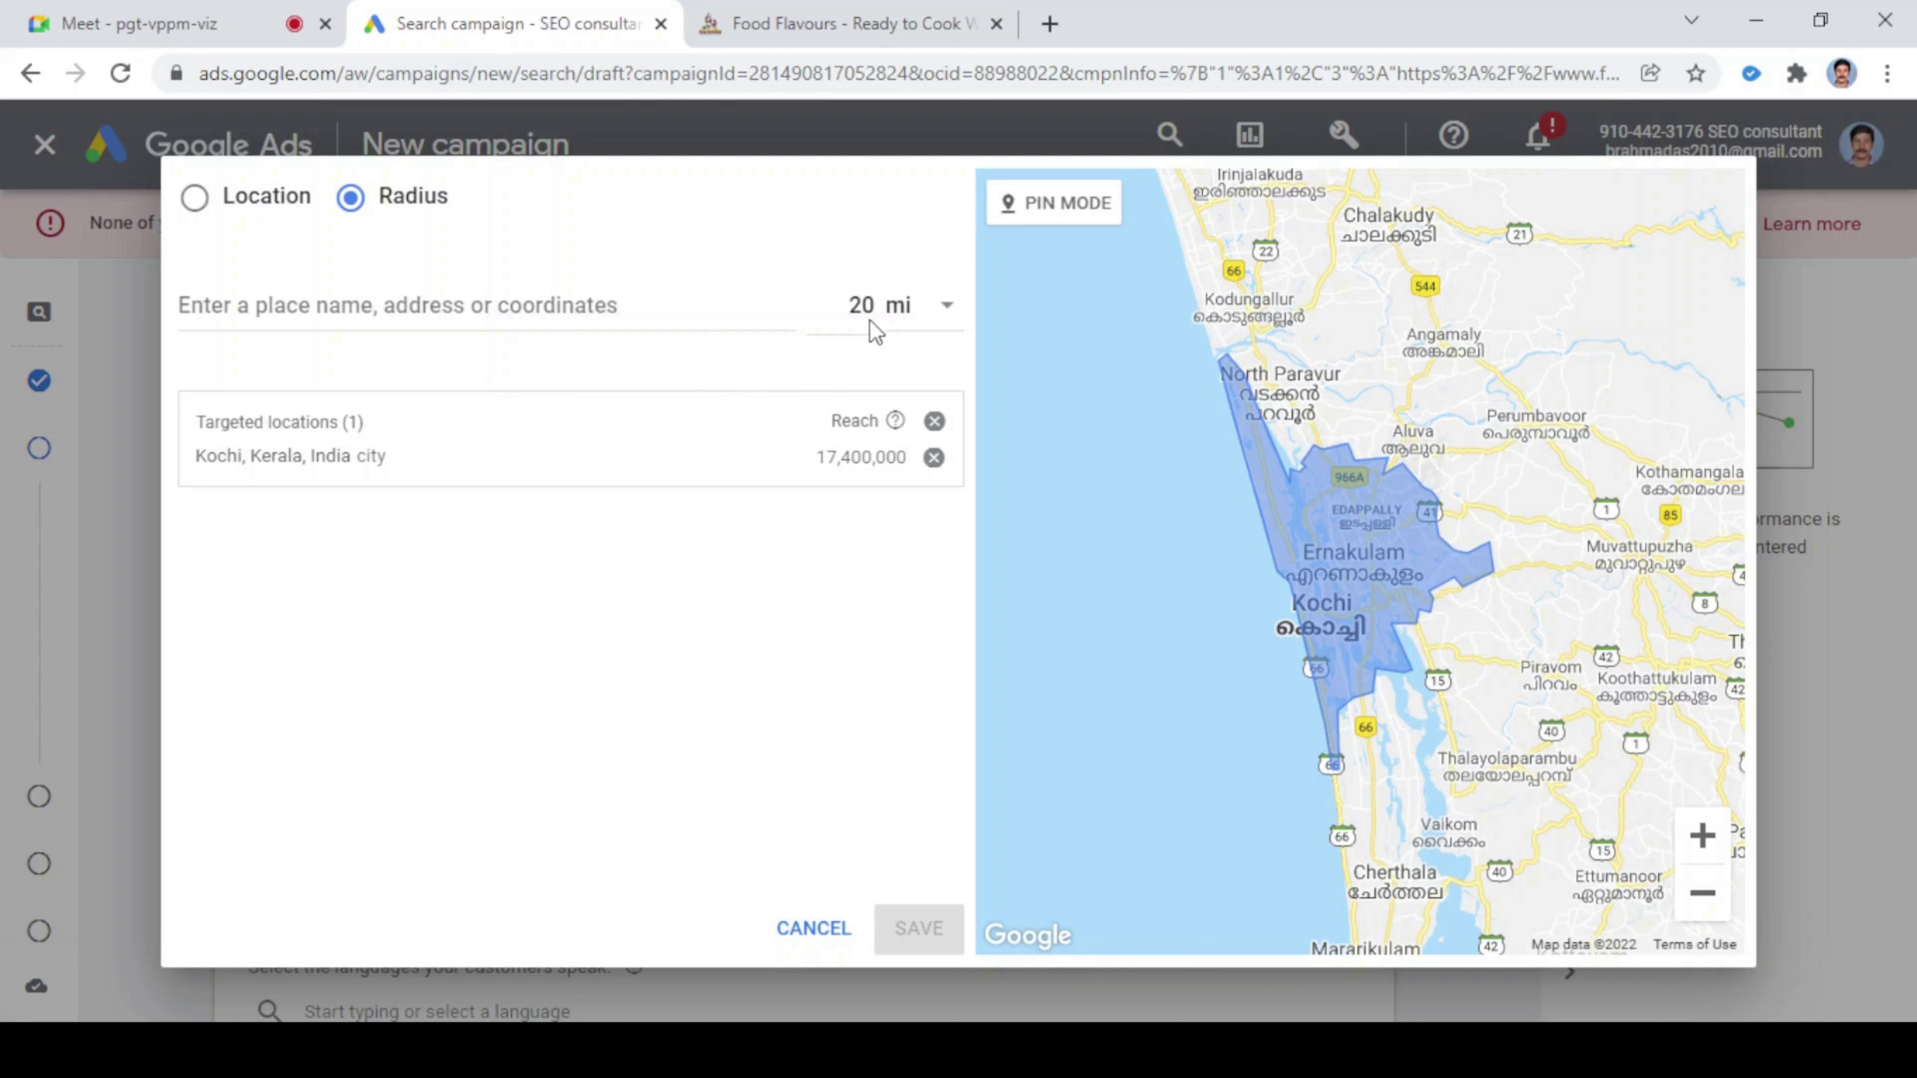
left_click(423, 303)
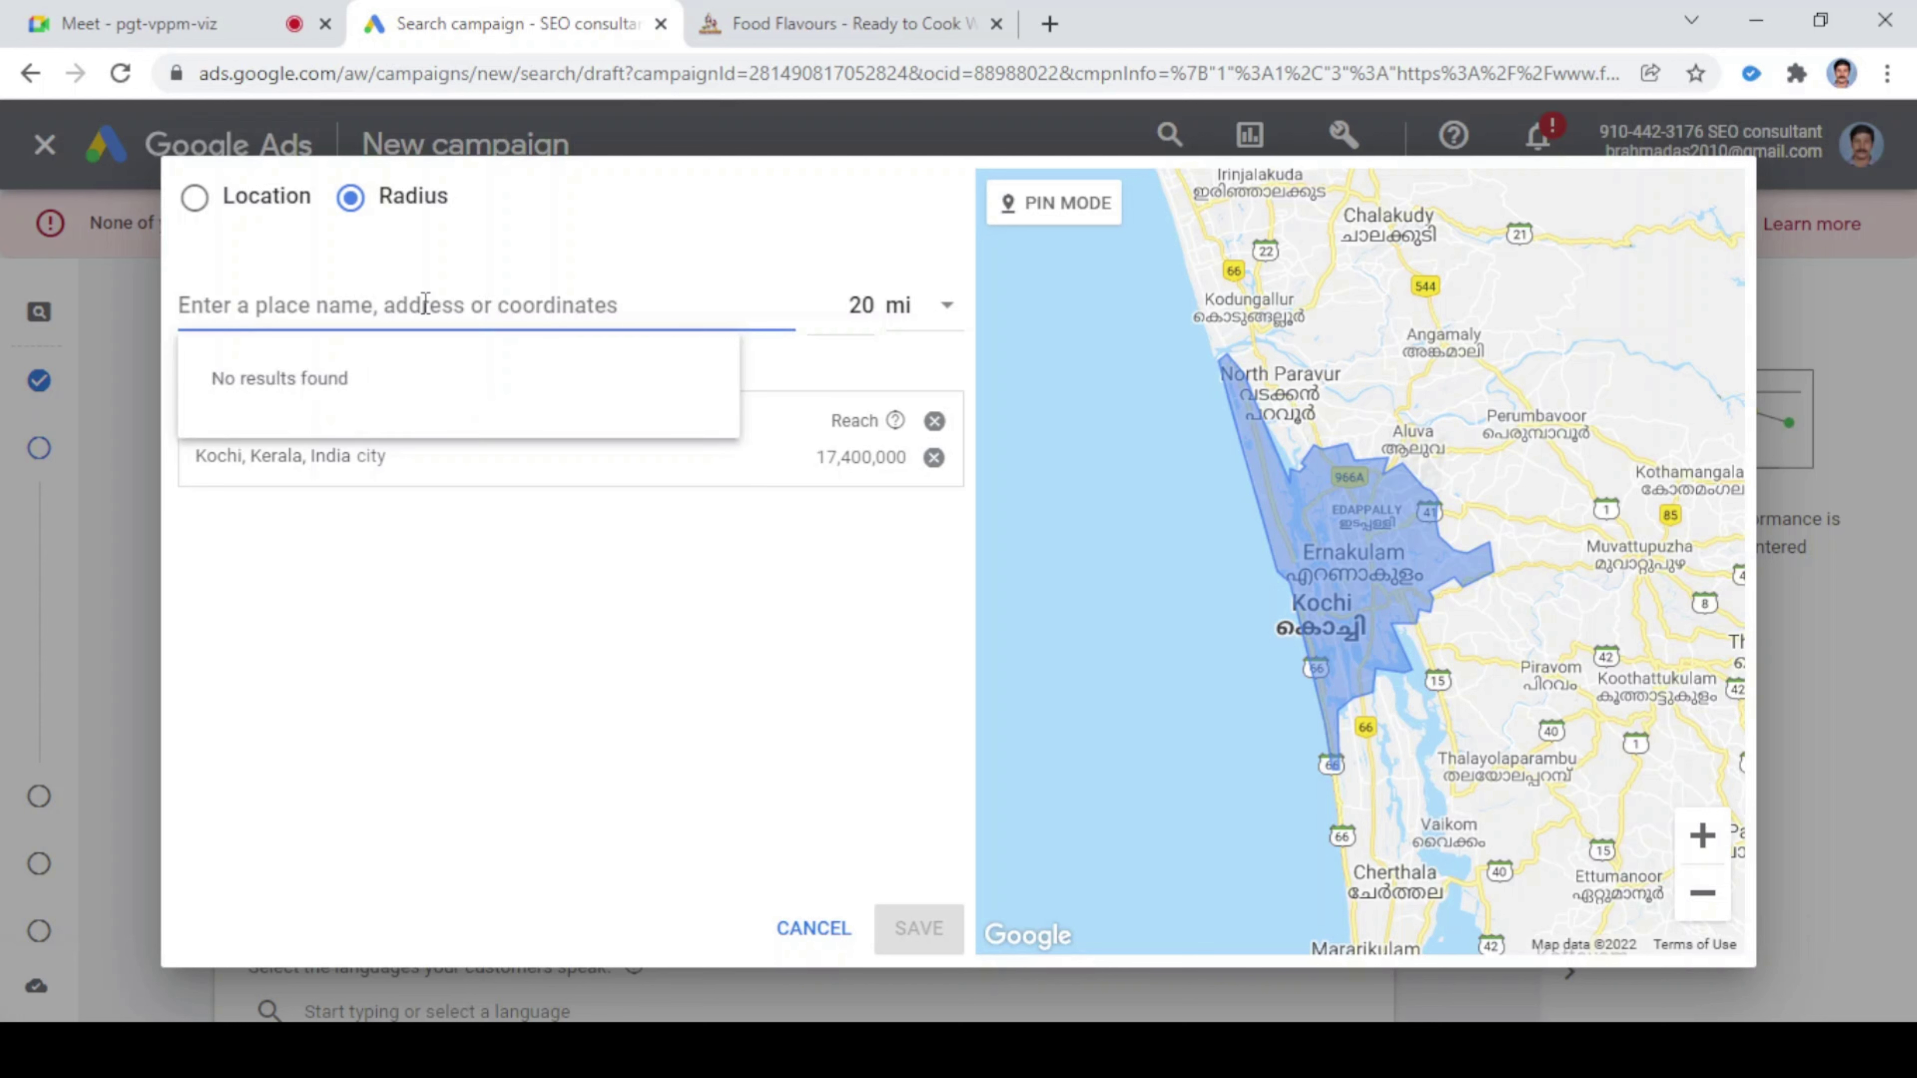
type("k")
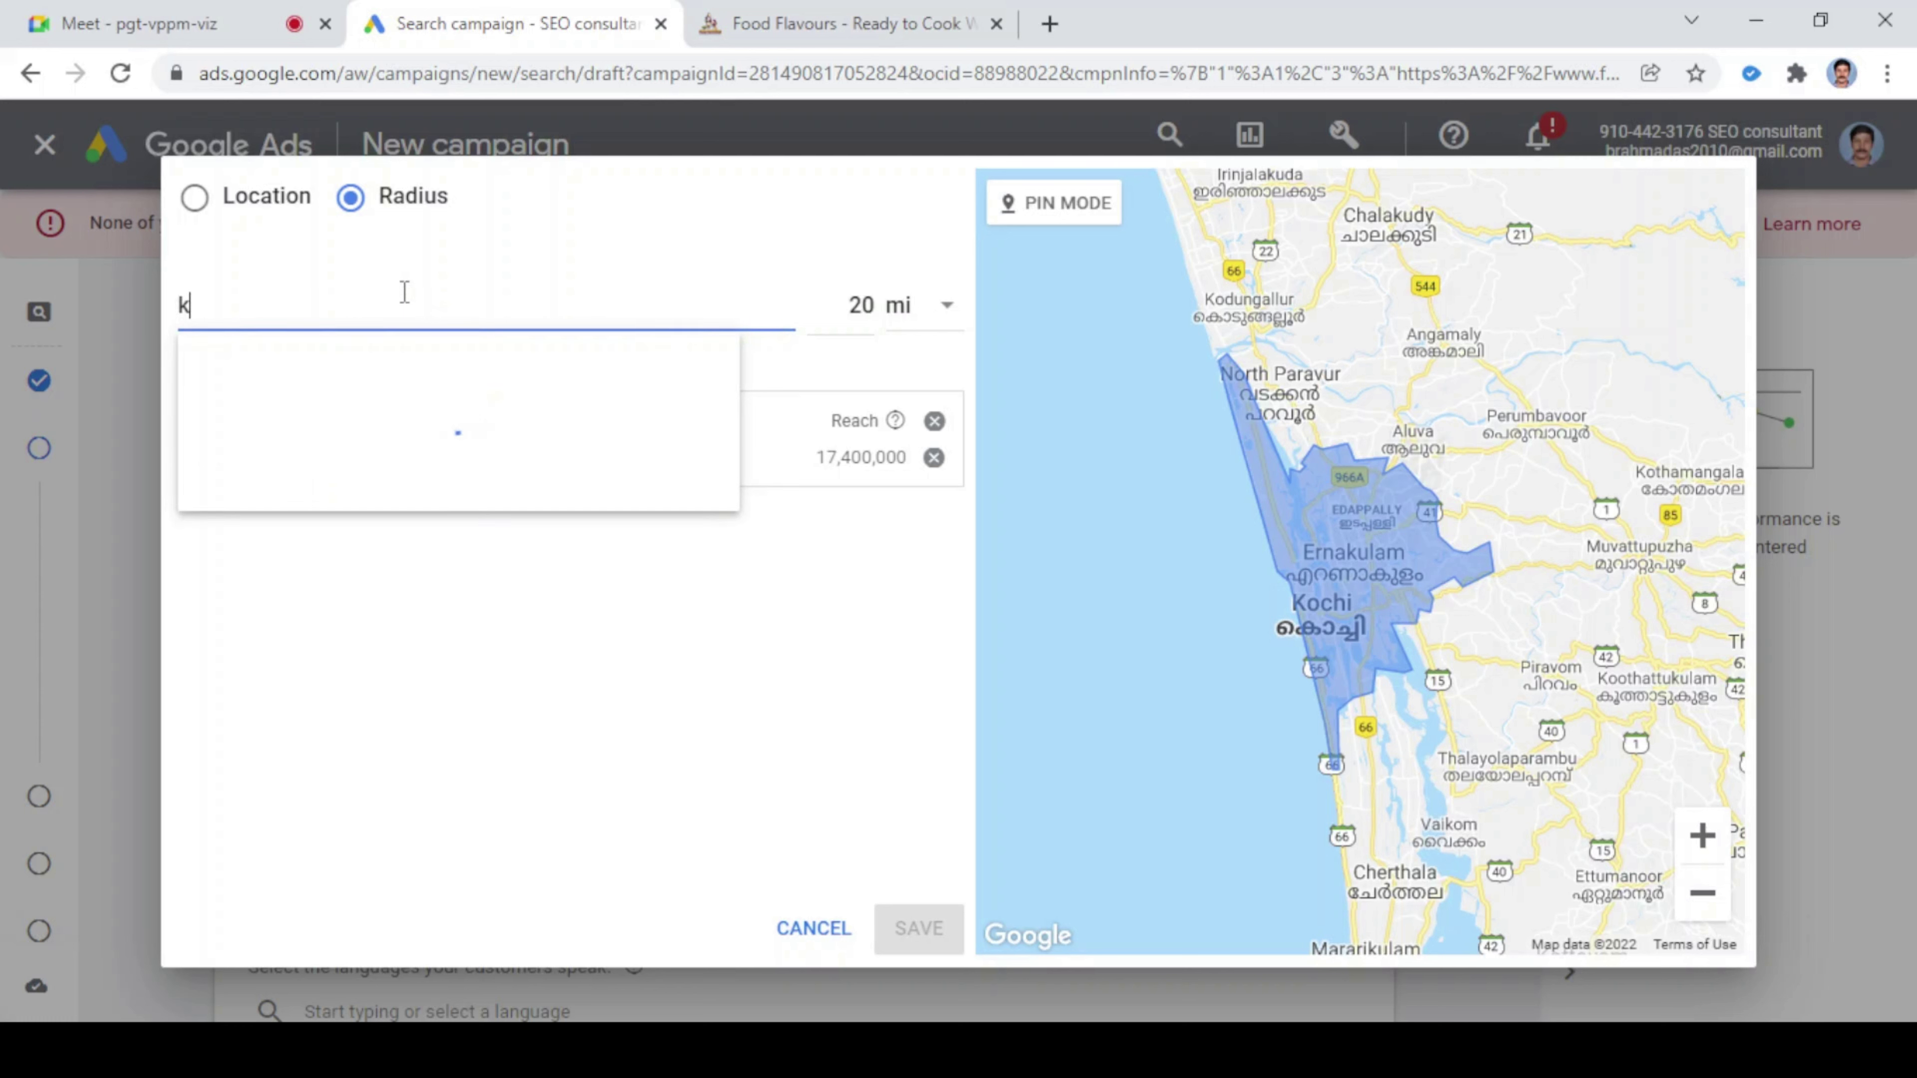
type("ochi")
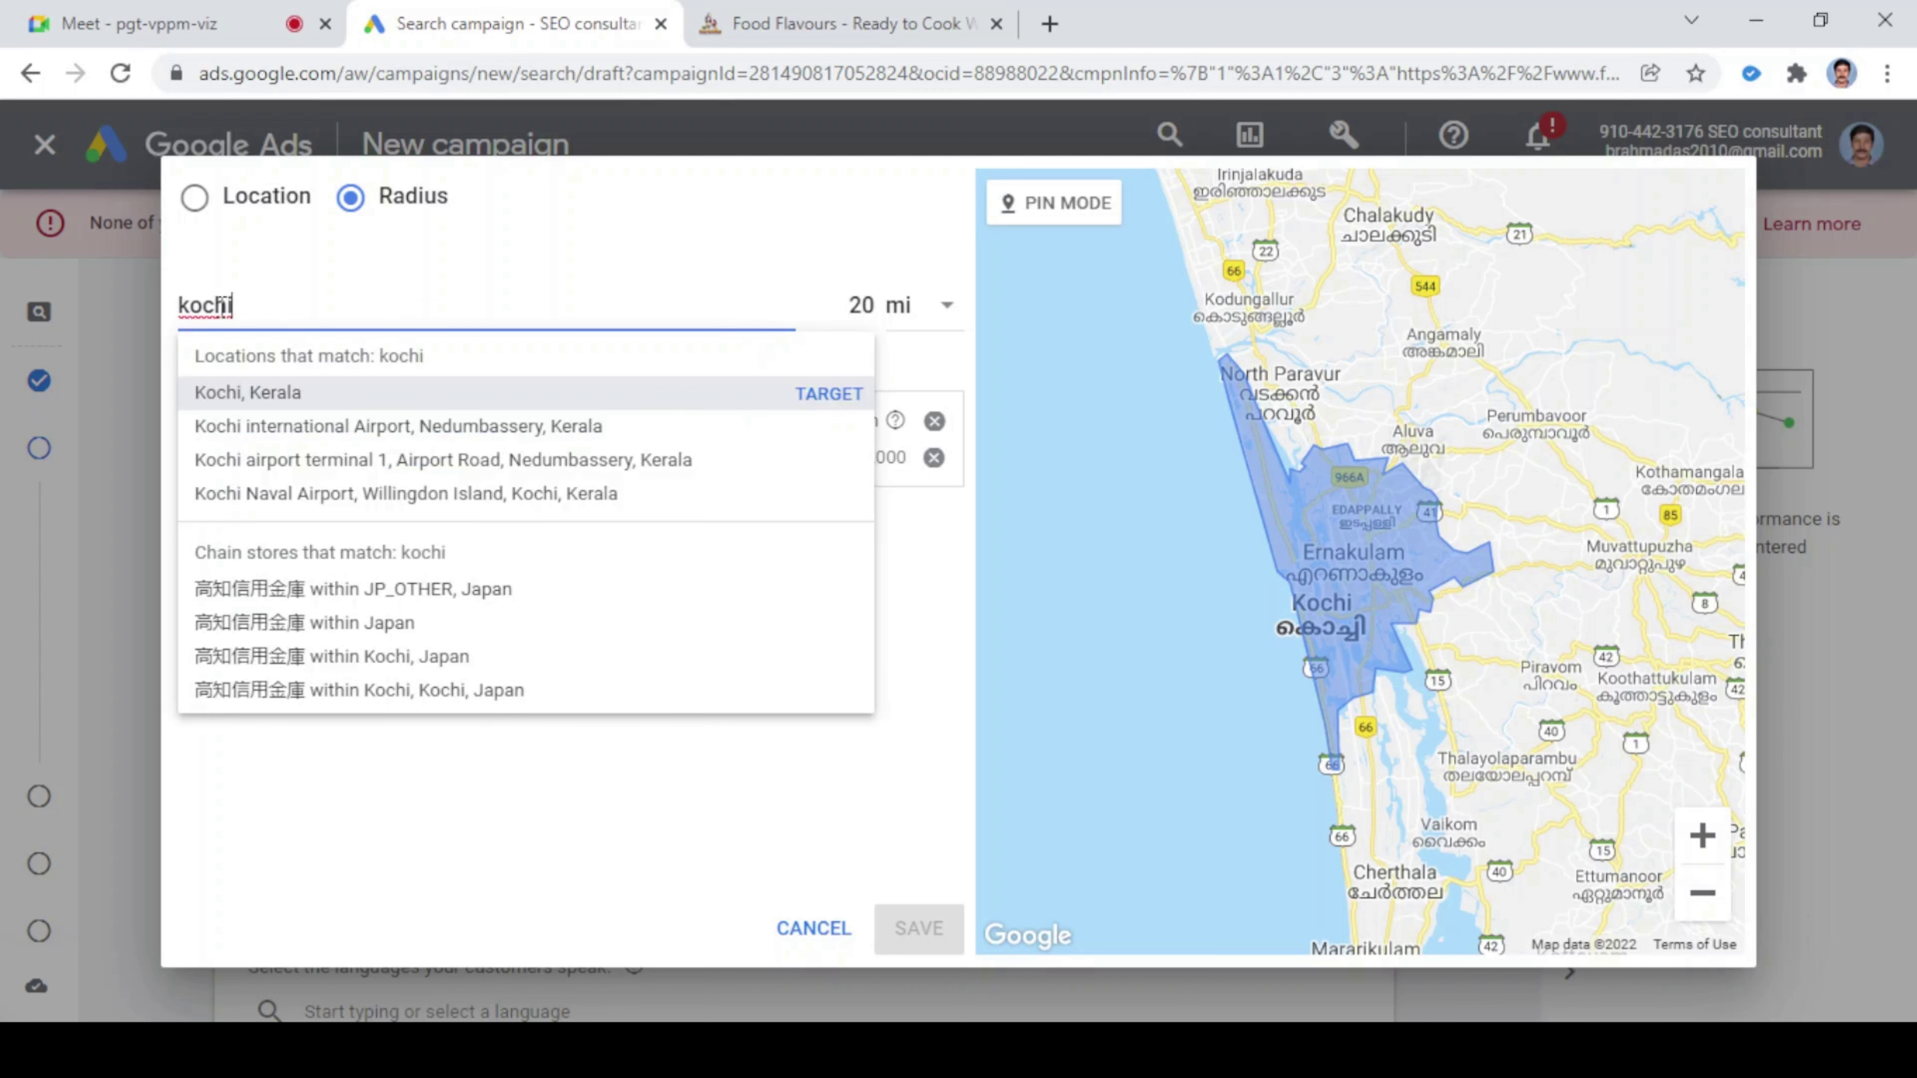
left_click(815, 401)
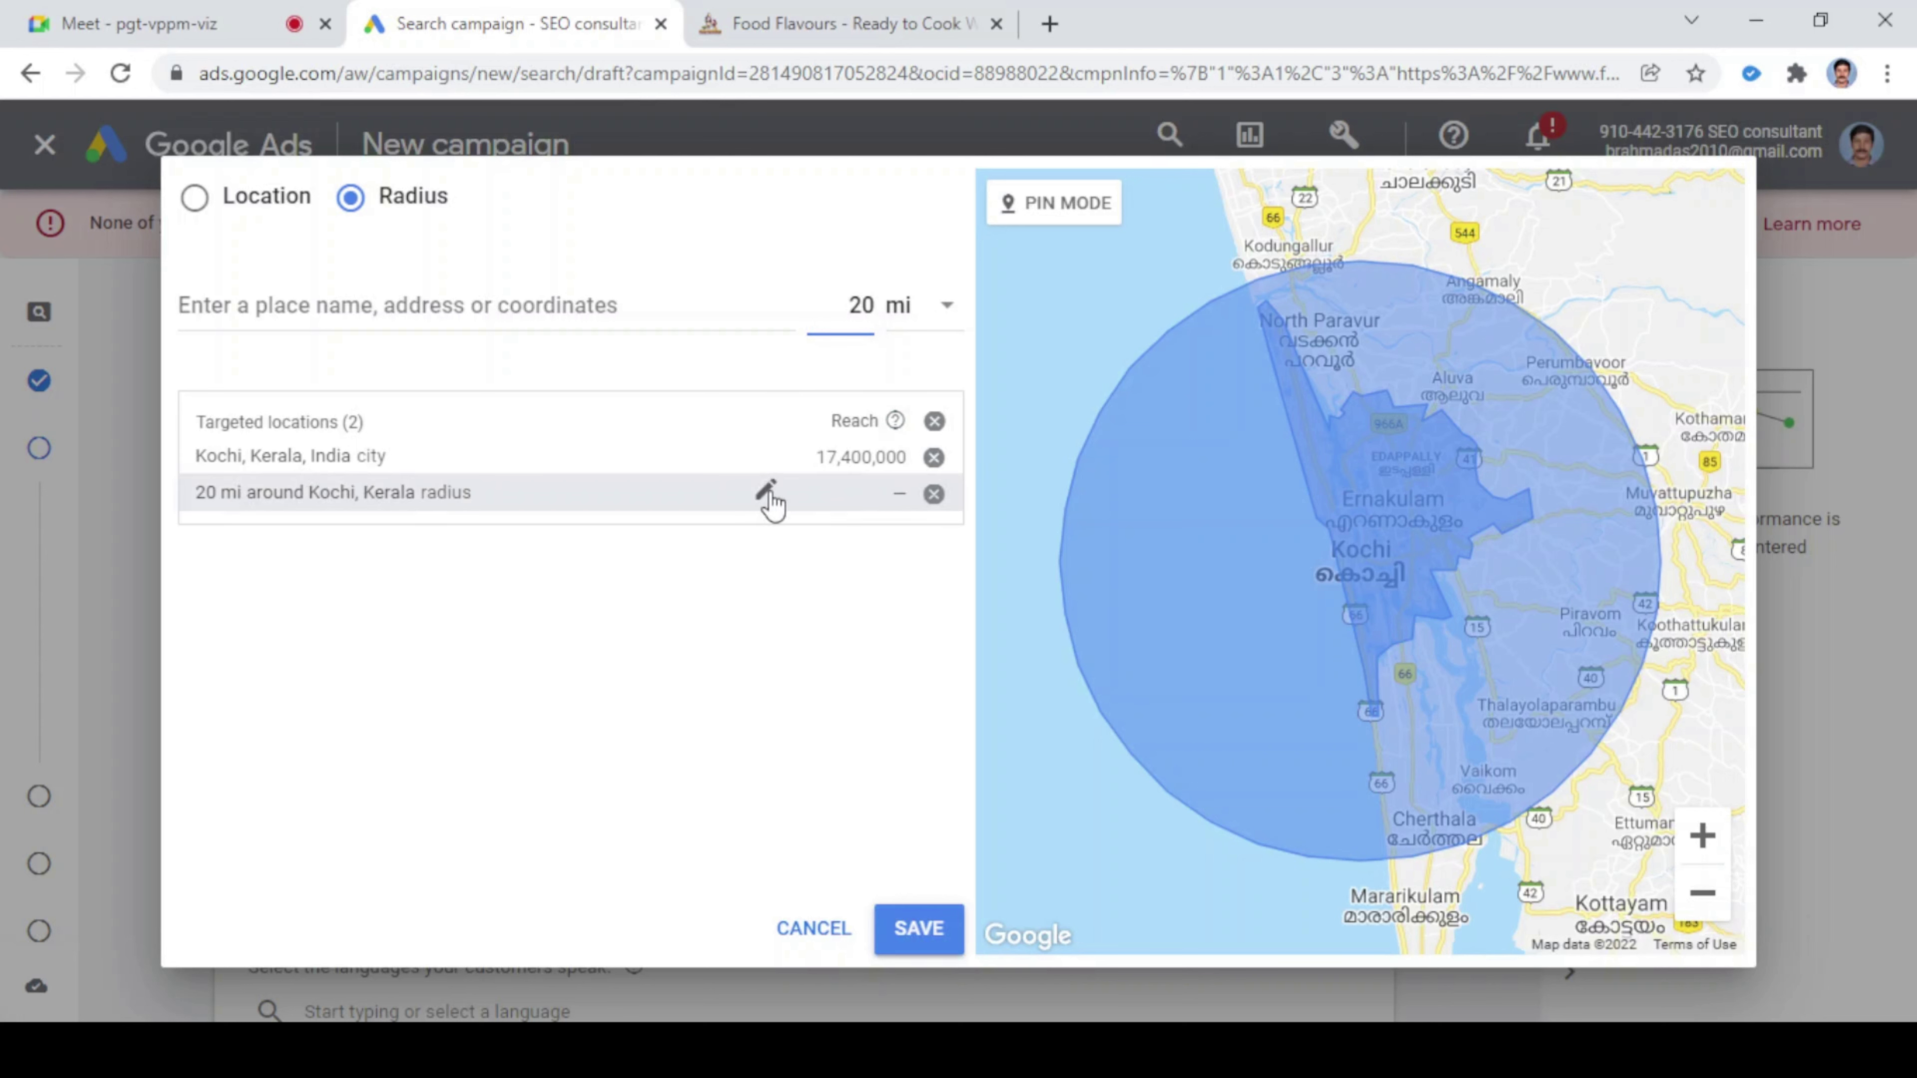
- Set the target radius around Kochi, Kerala to 30 mi
left_click(767, 492)
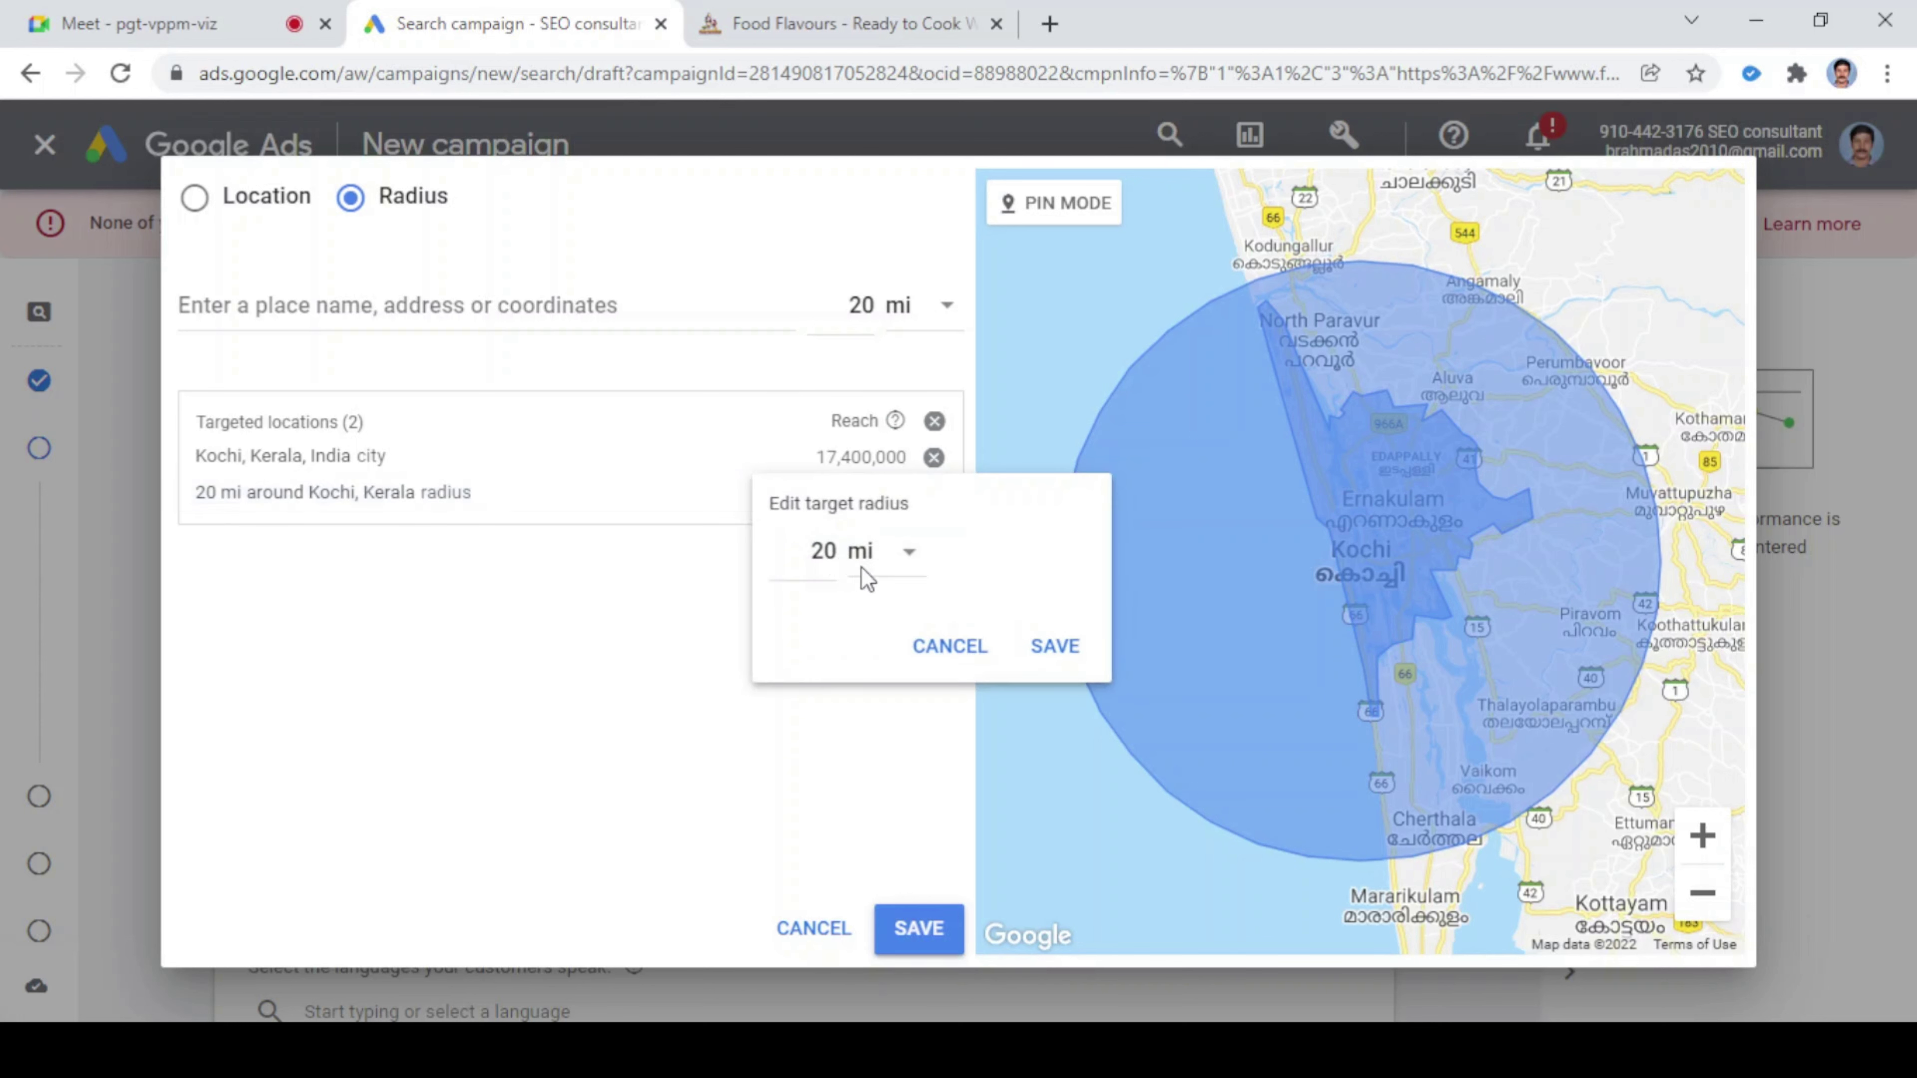
left_click(823, 551)
left_click(1054, 648)
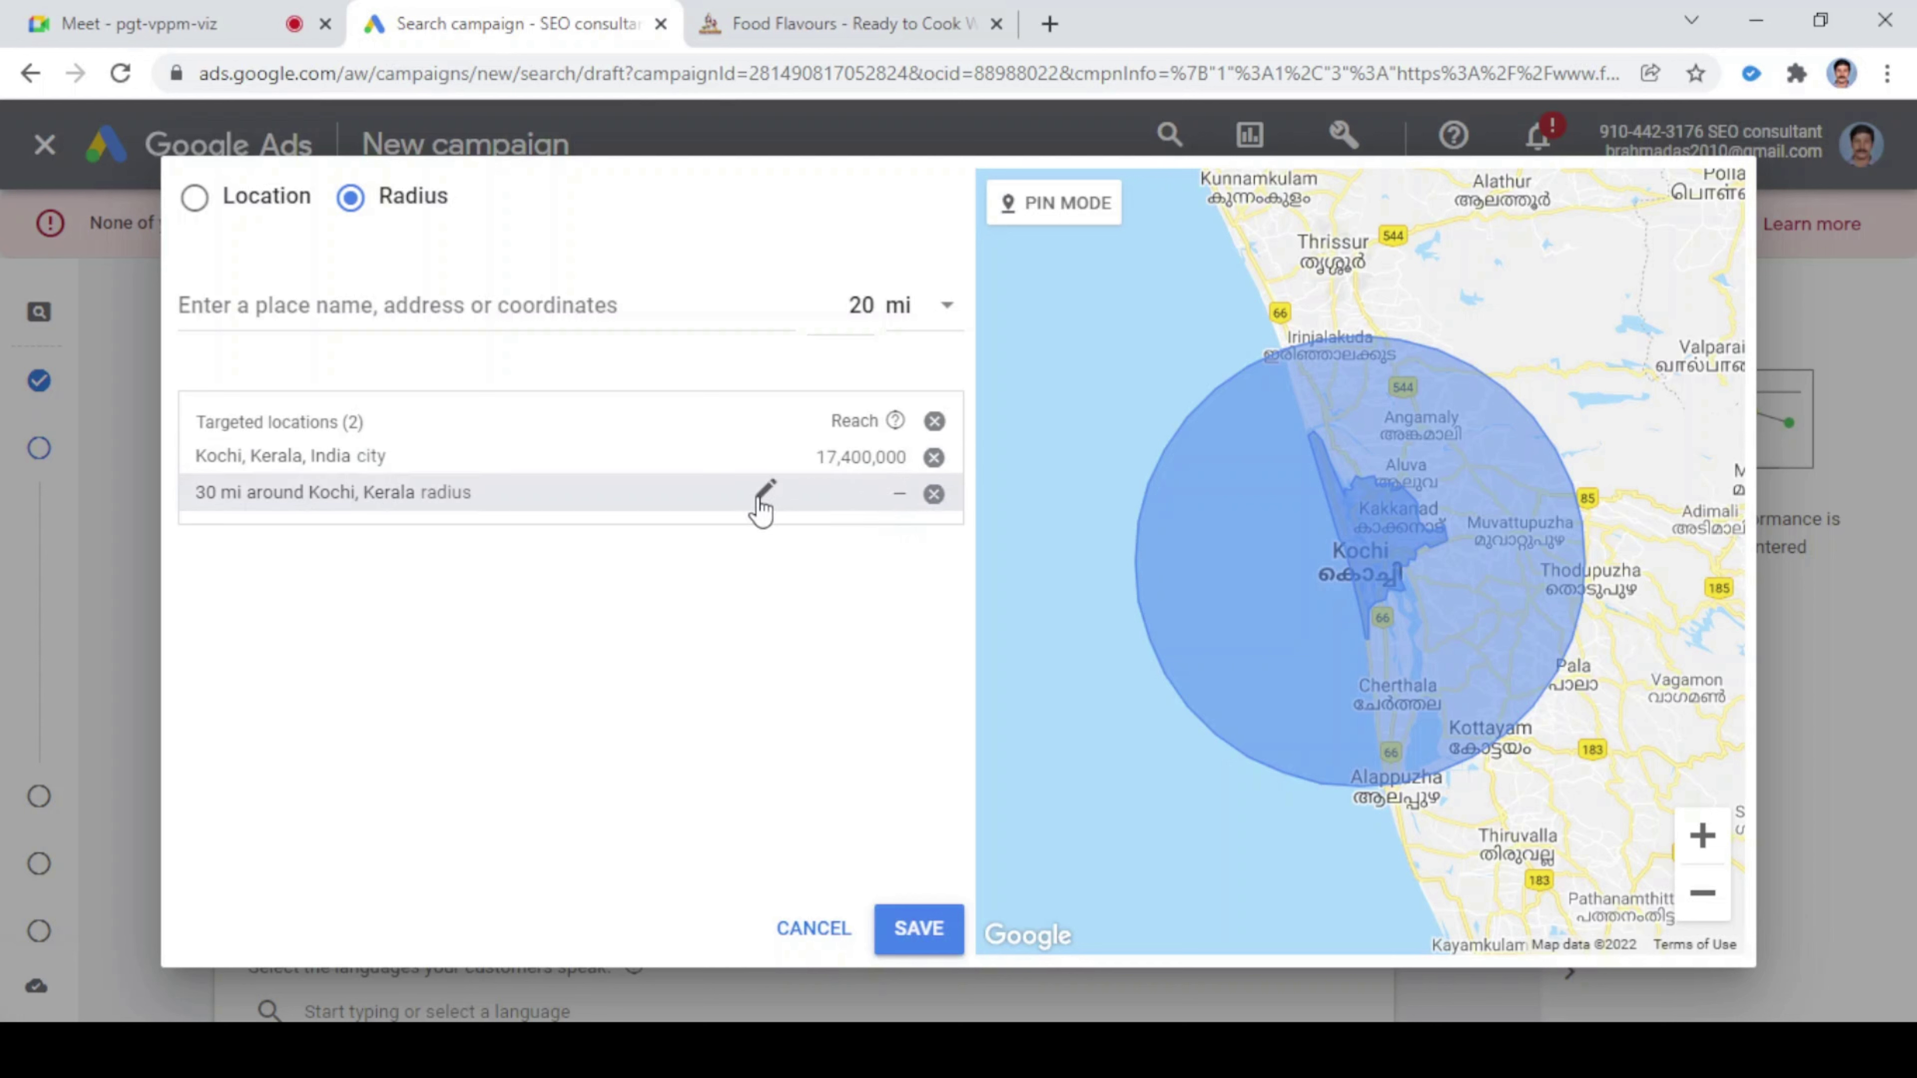
- Set the target radius around Kochi, Kerala to 50 mi and save the targeted locations
left_click(760, 500)
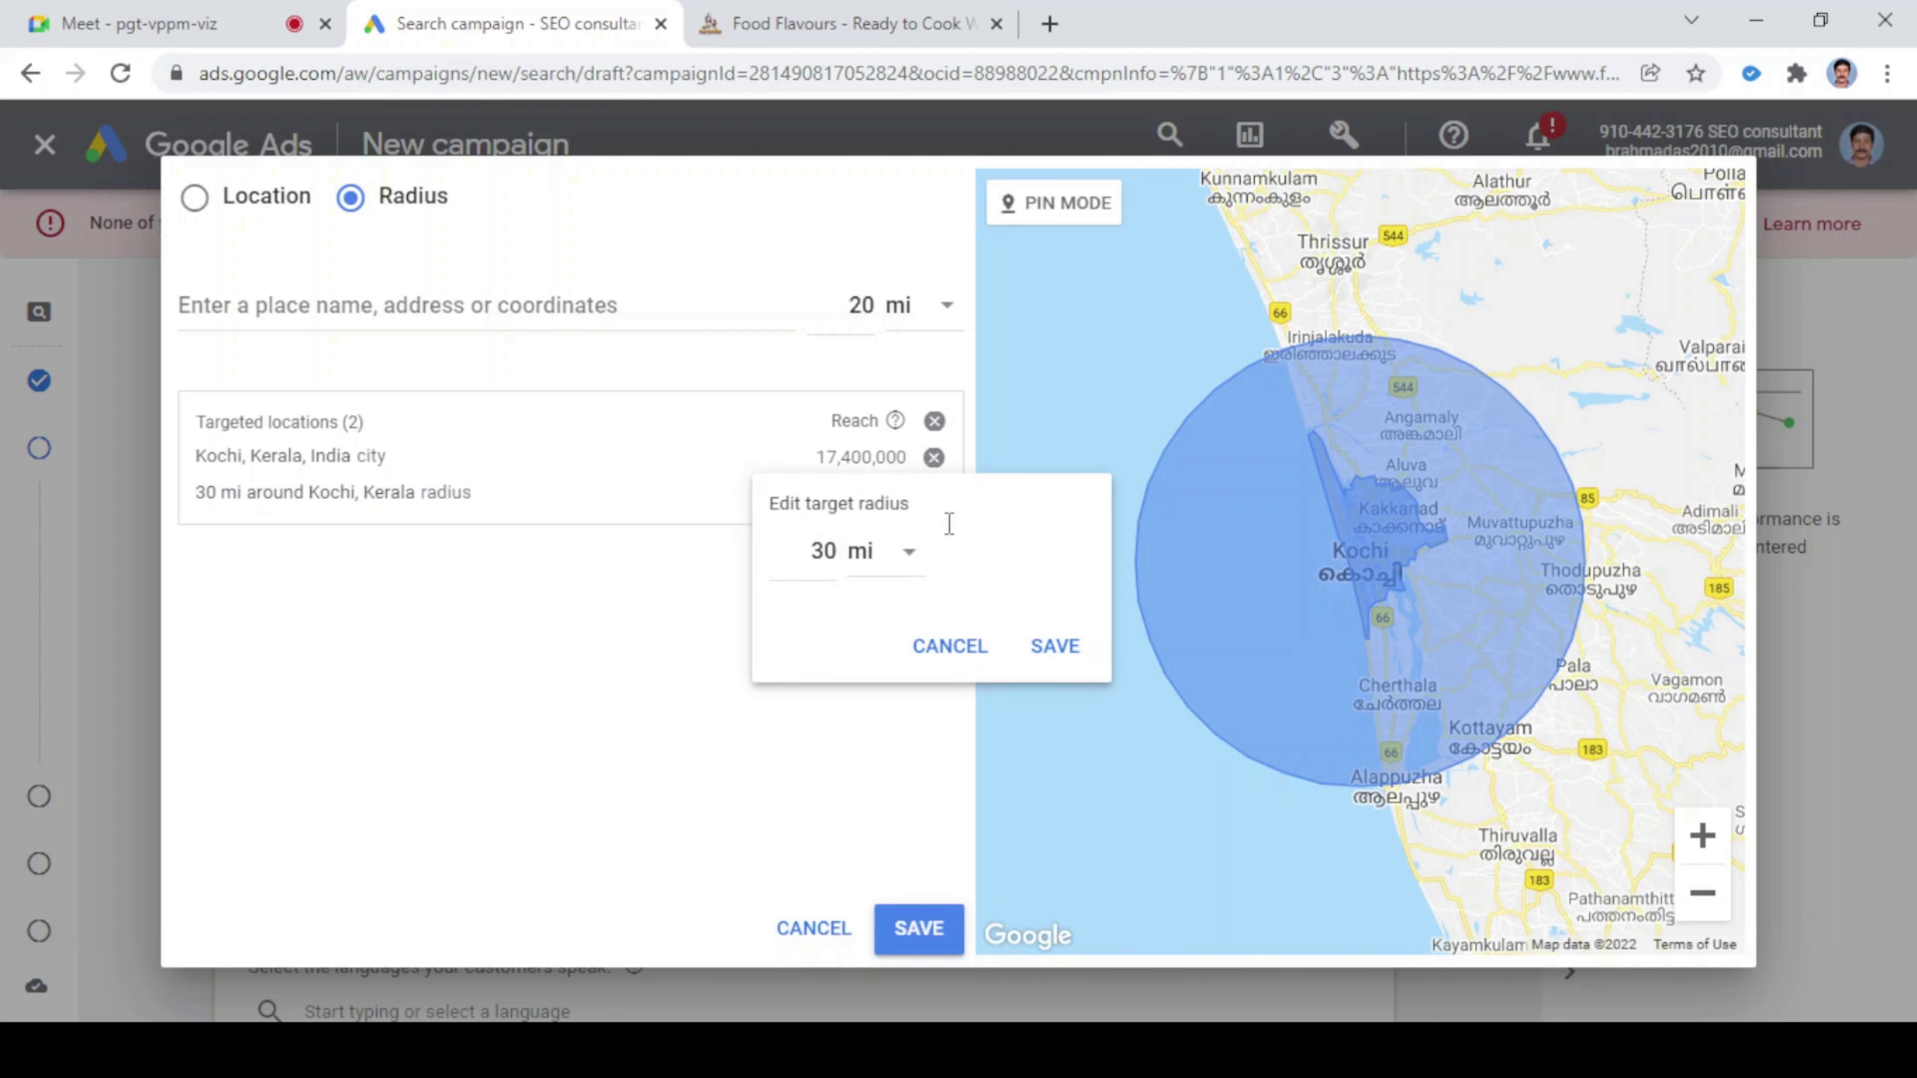
left_click(824, 551)
key("BackSpace")
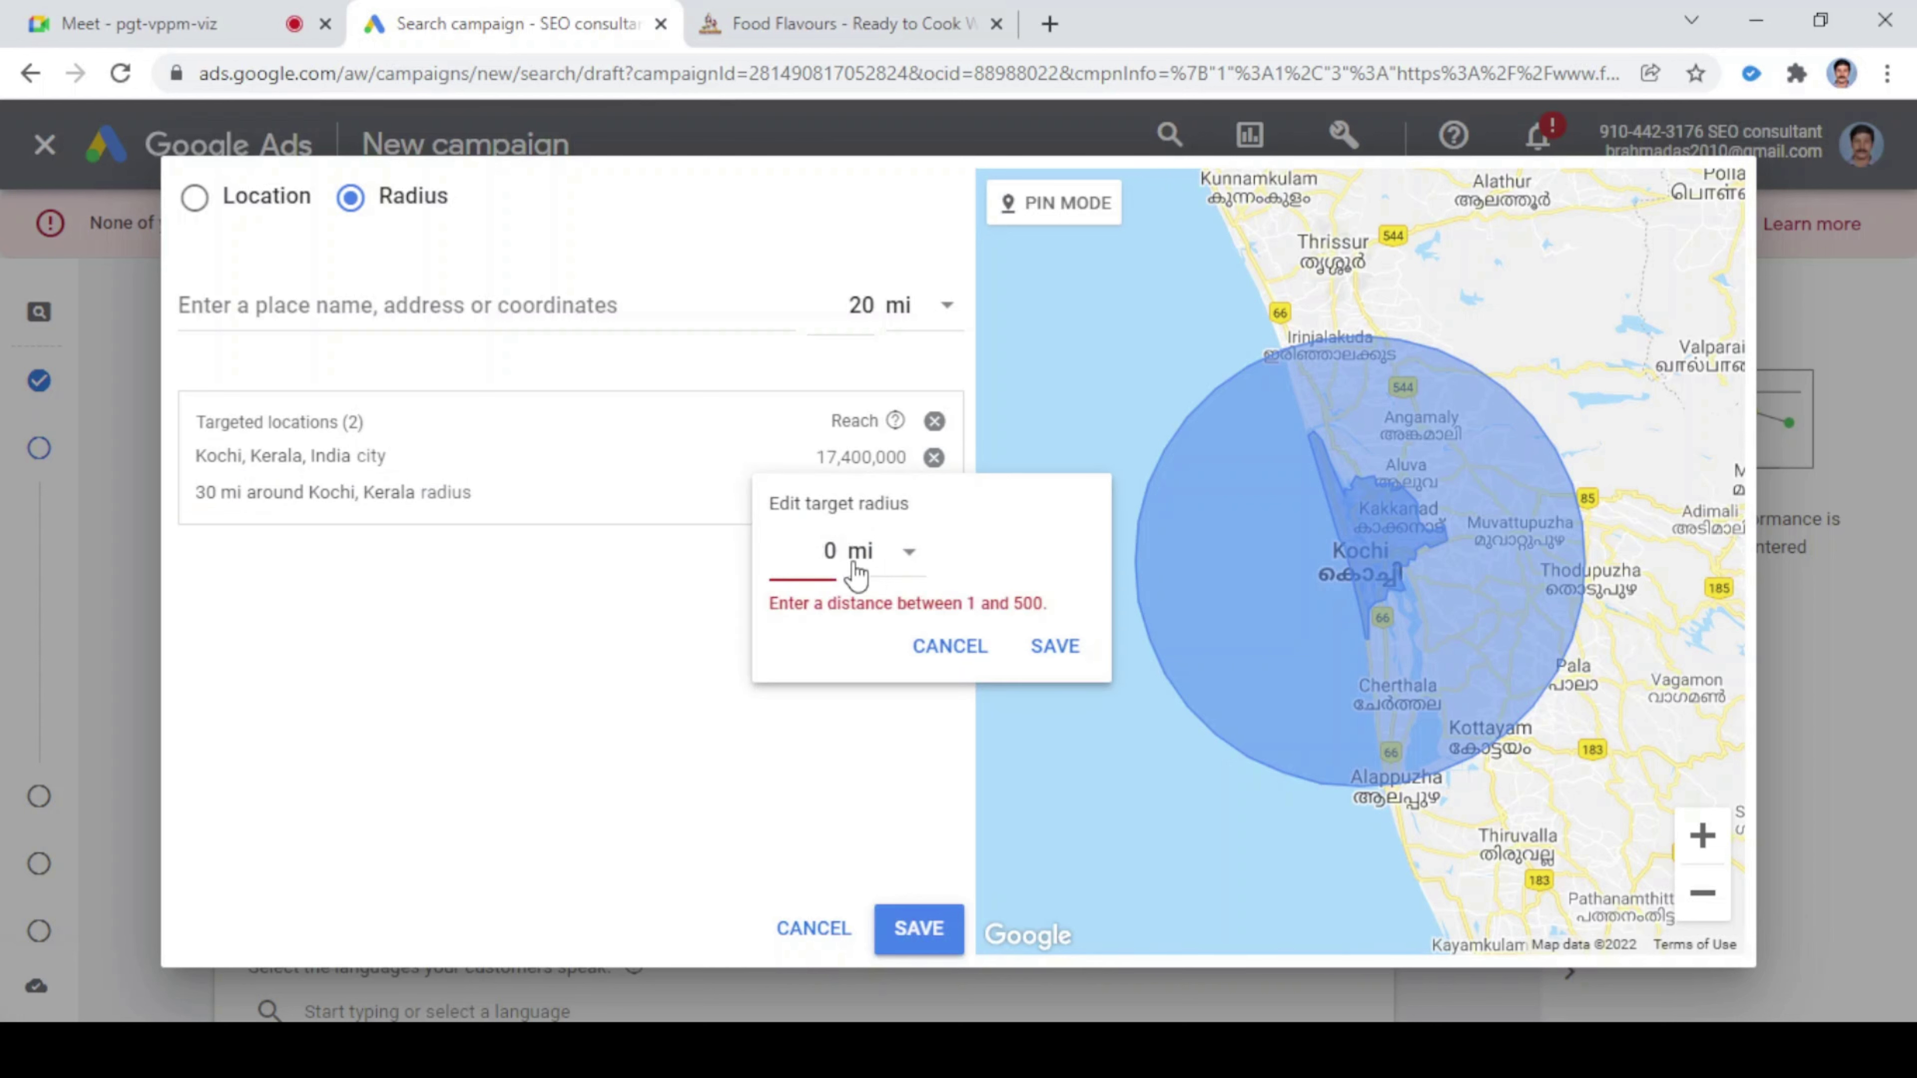
type("5")
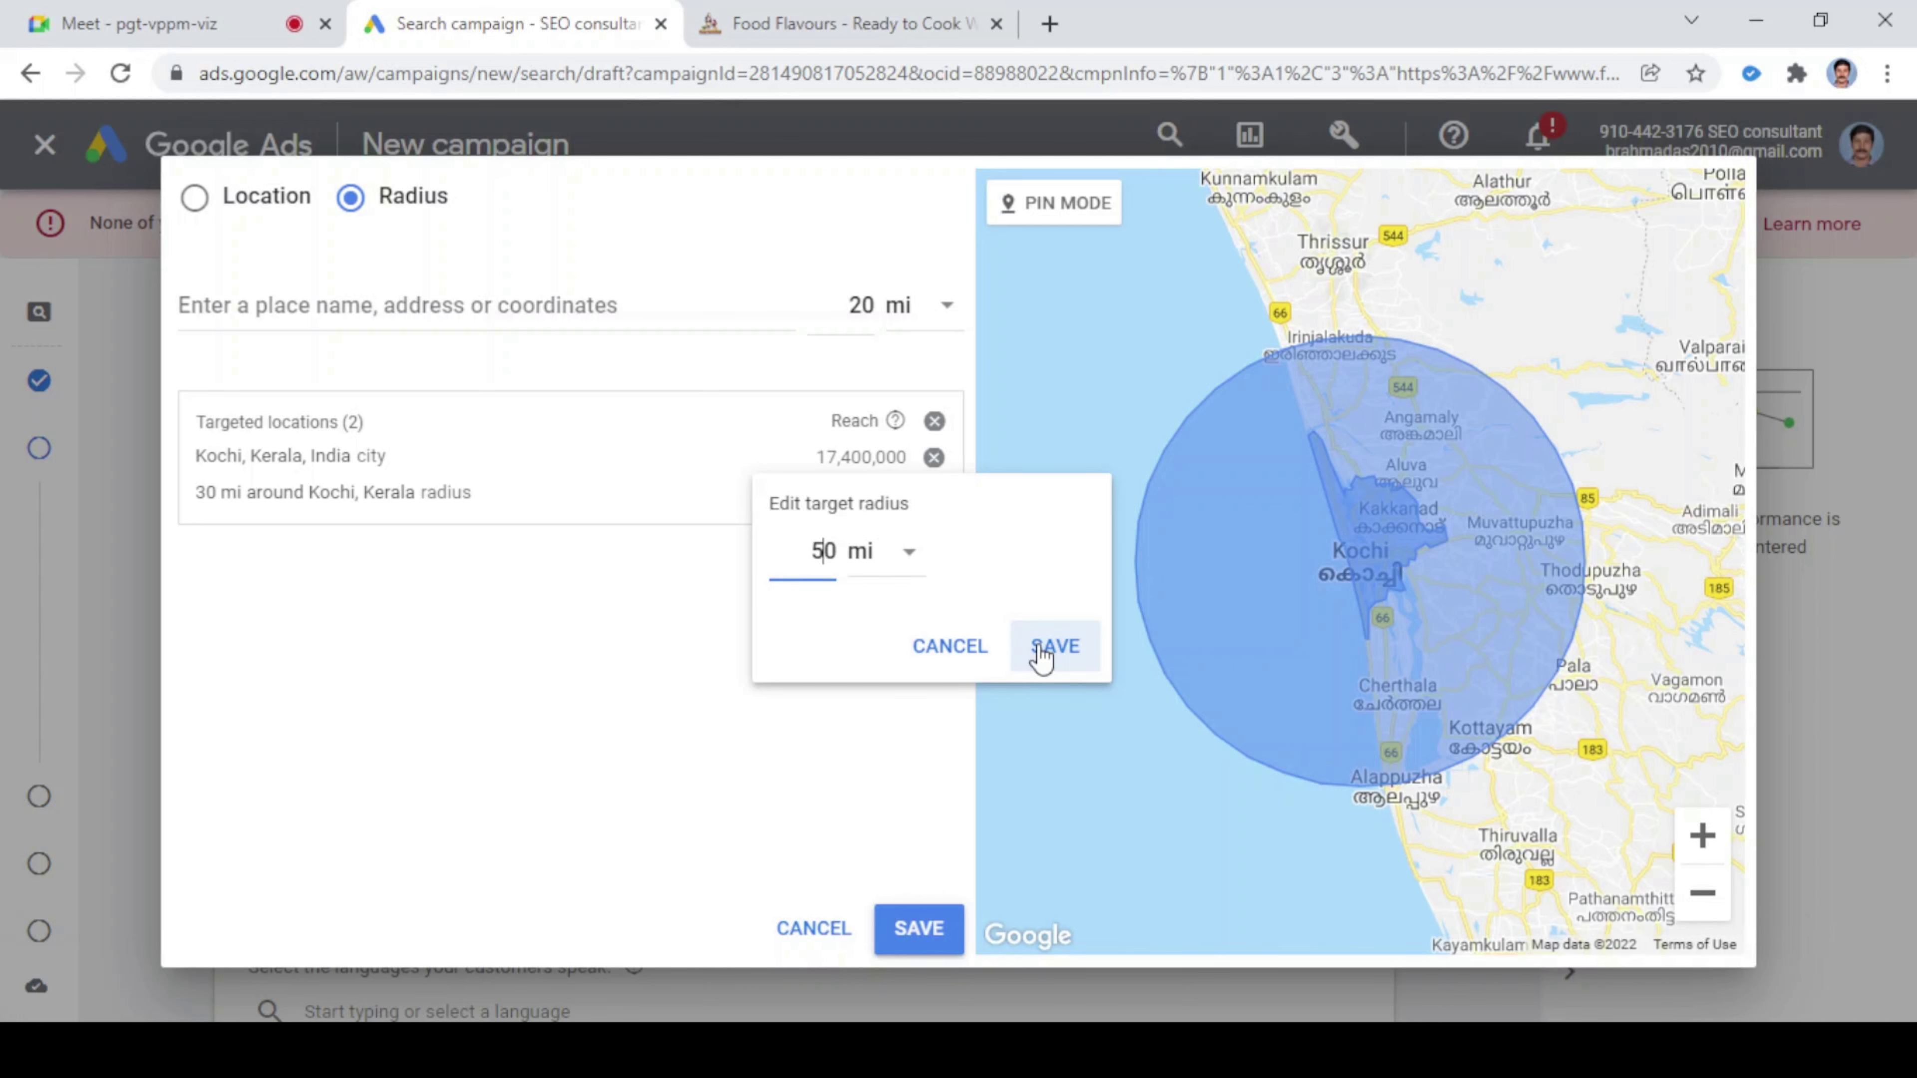
left_click(1056, 646)
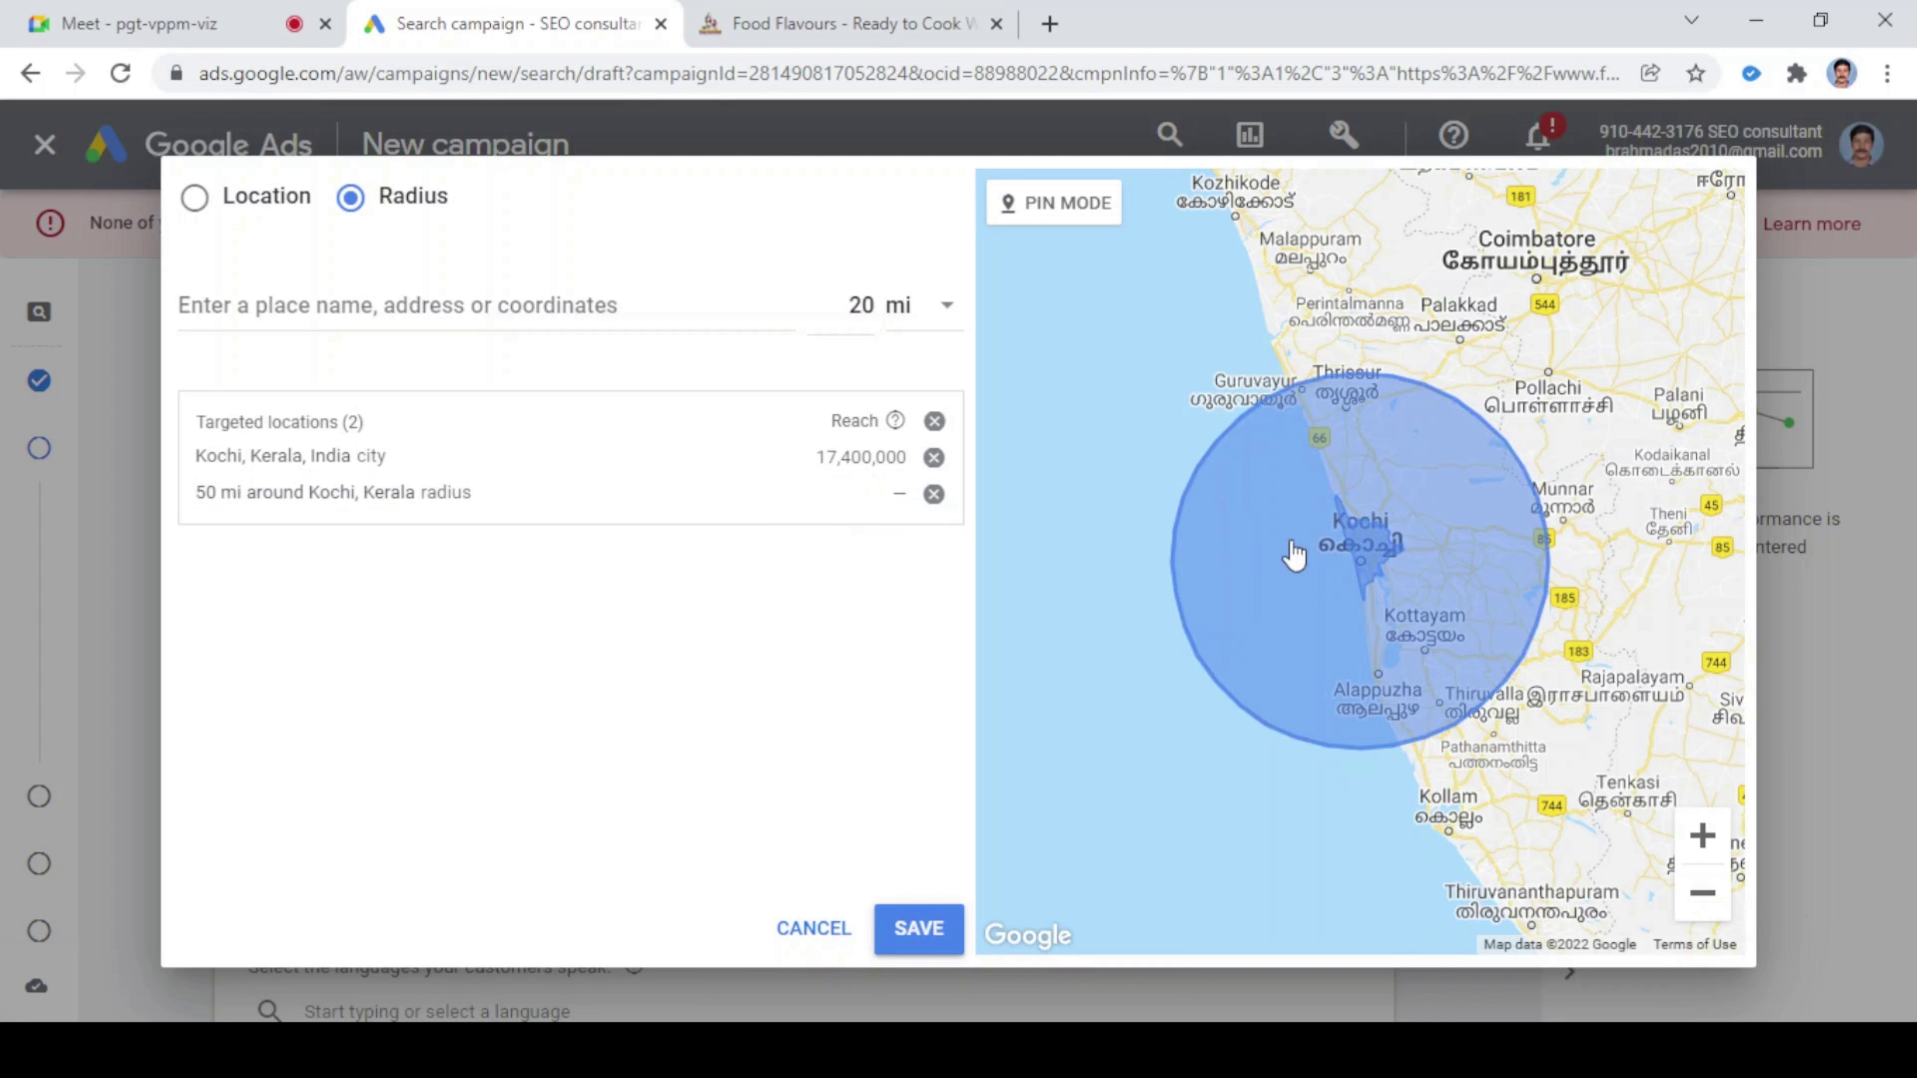
left_click(898, 950)
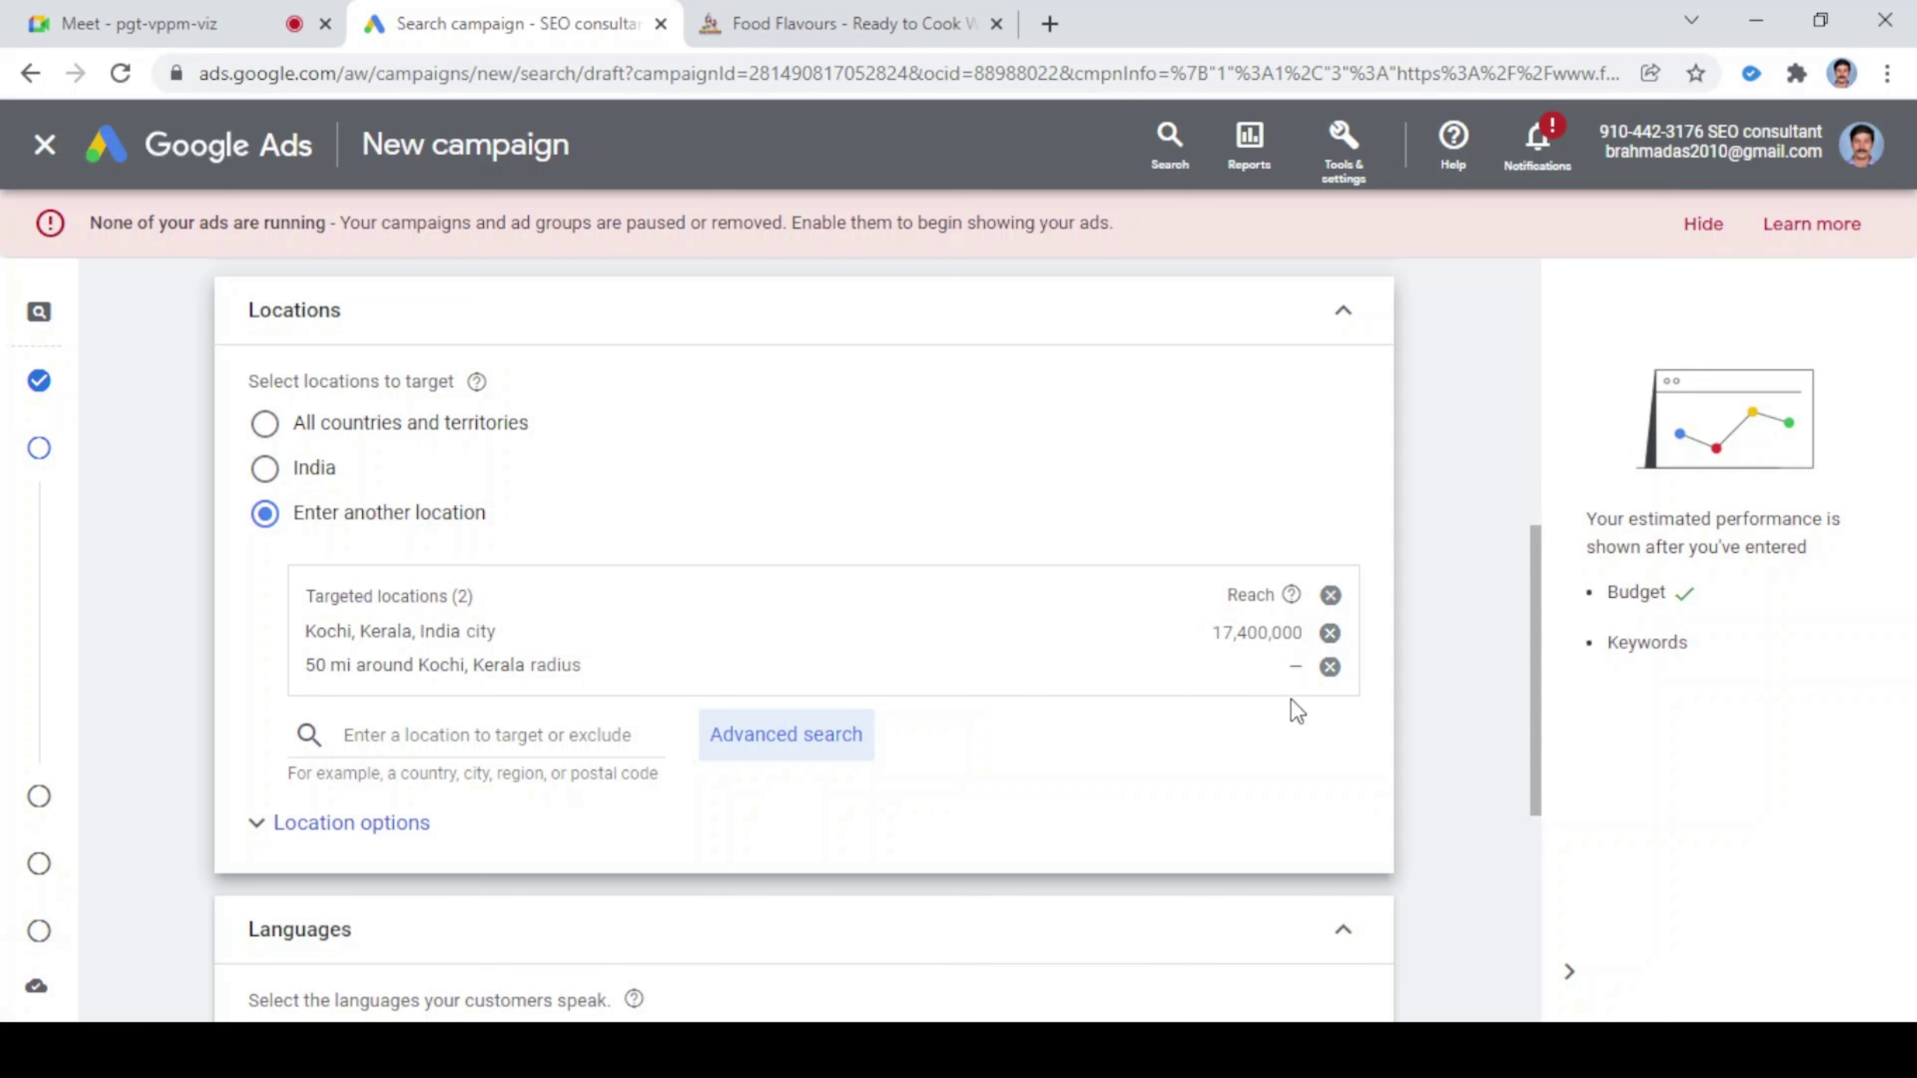
- Remove the 50 mi radius target and add a new 20 mi radius target around Kochi, Kerala through the advanced location search
left_click(1330, 667)
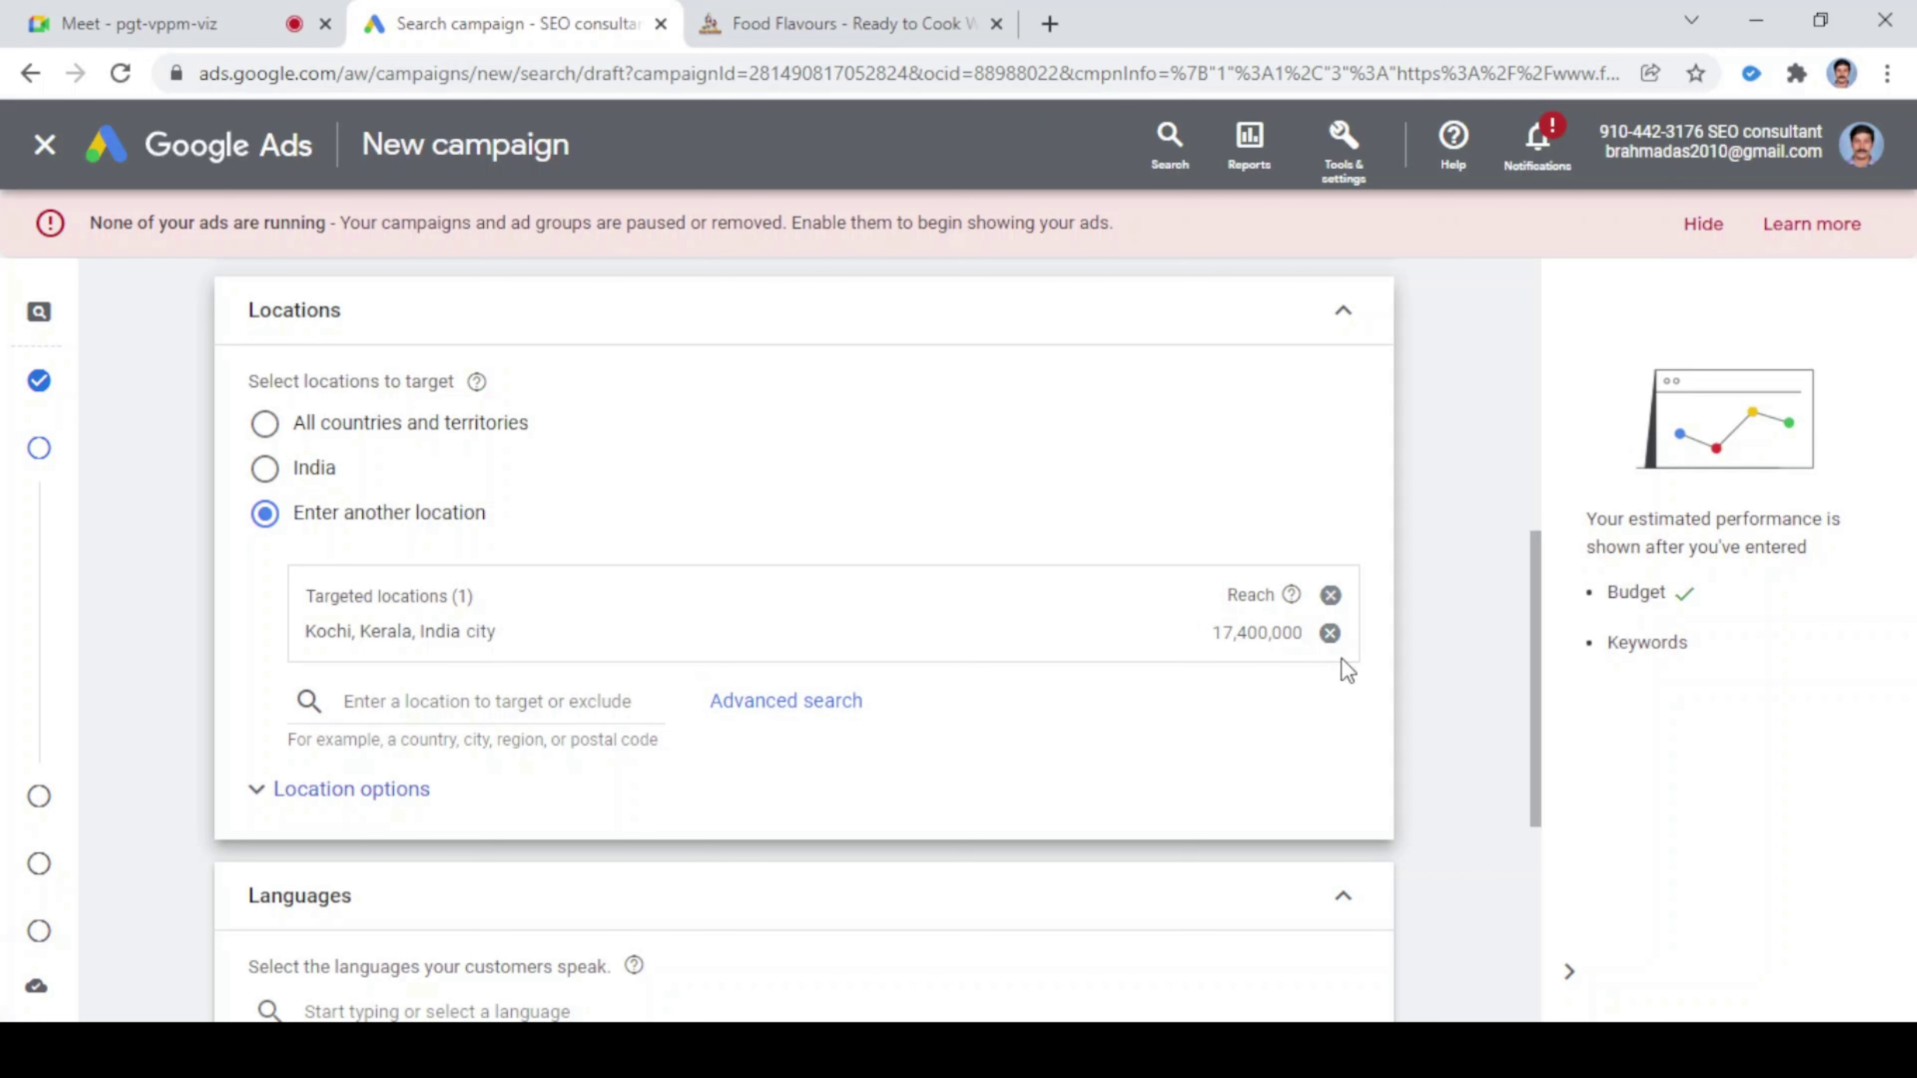
left_click(755, 713)
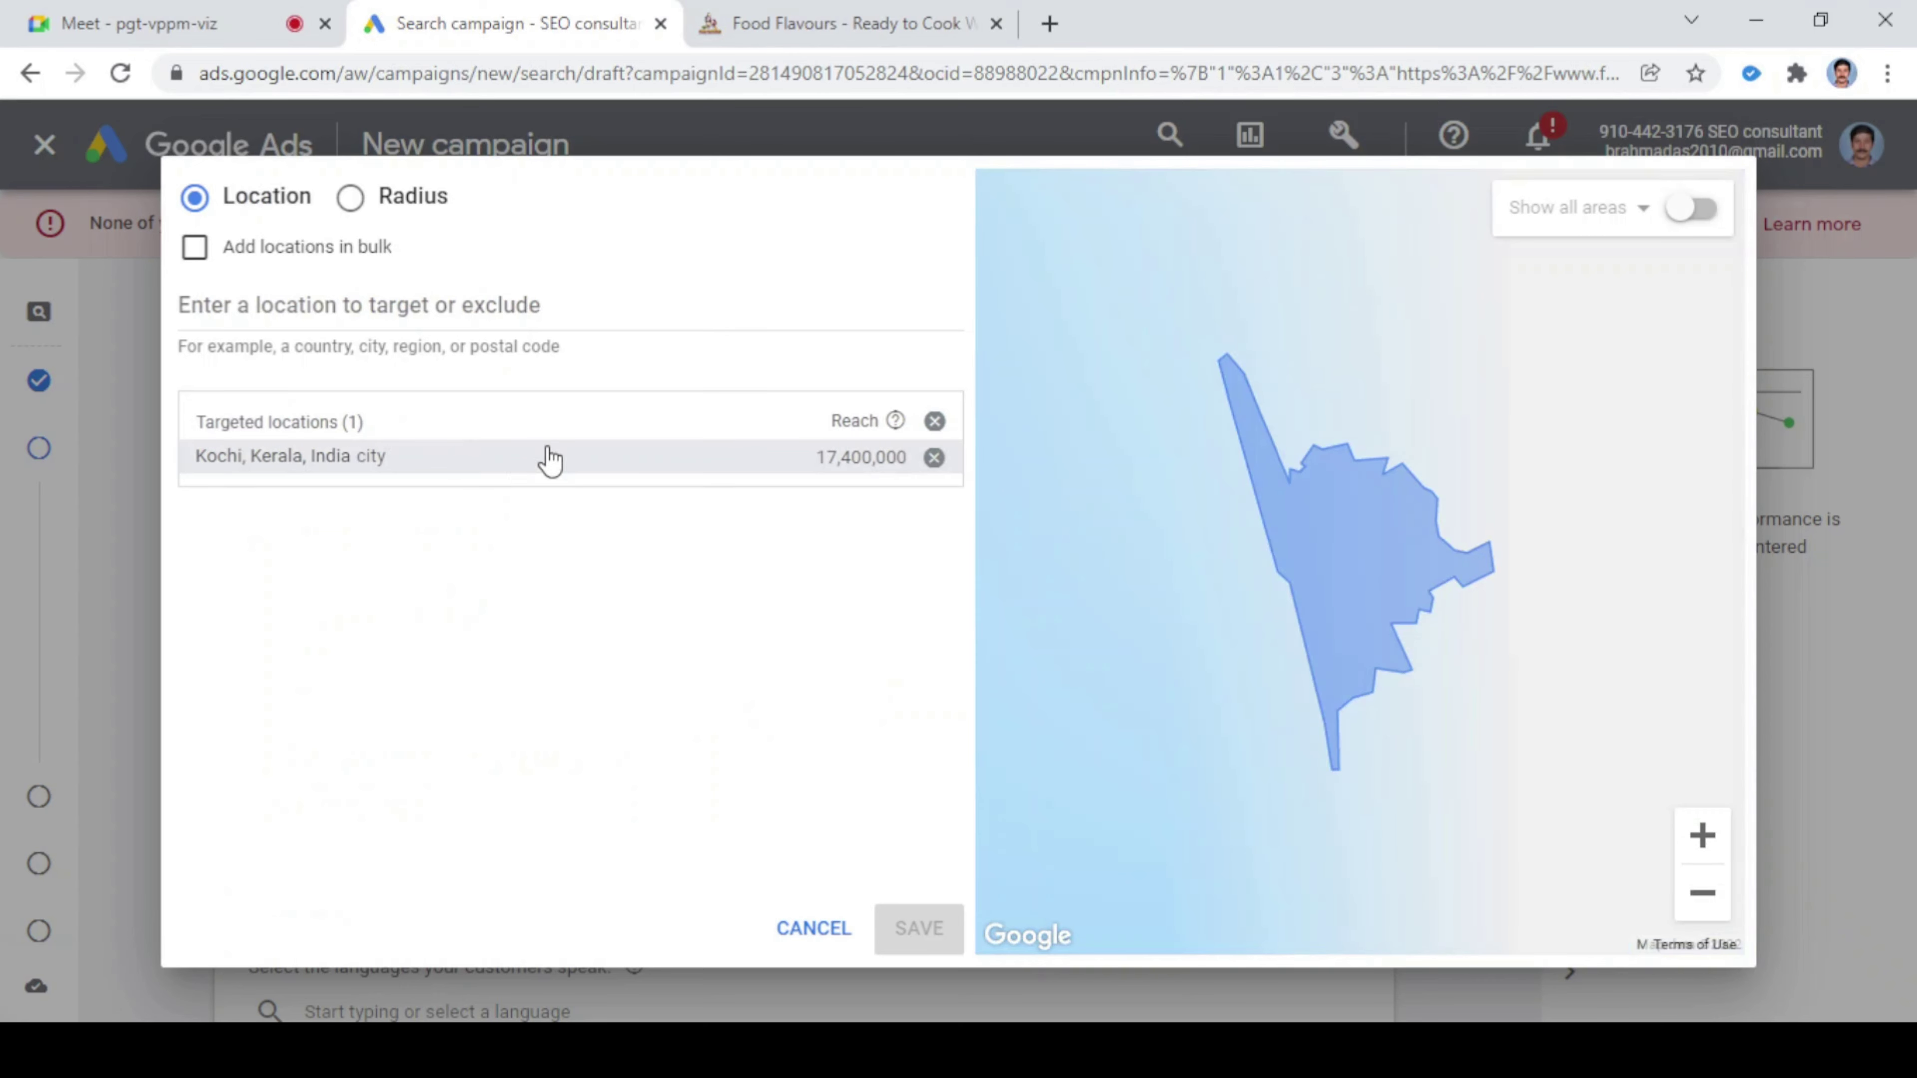
left_click(351, 199)
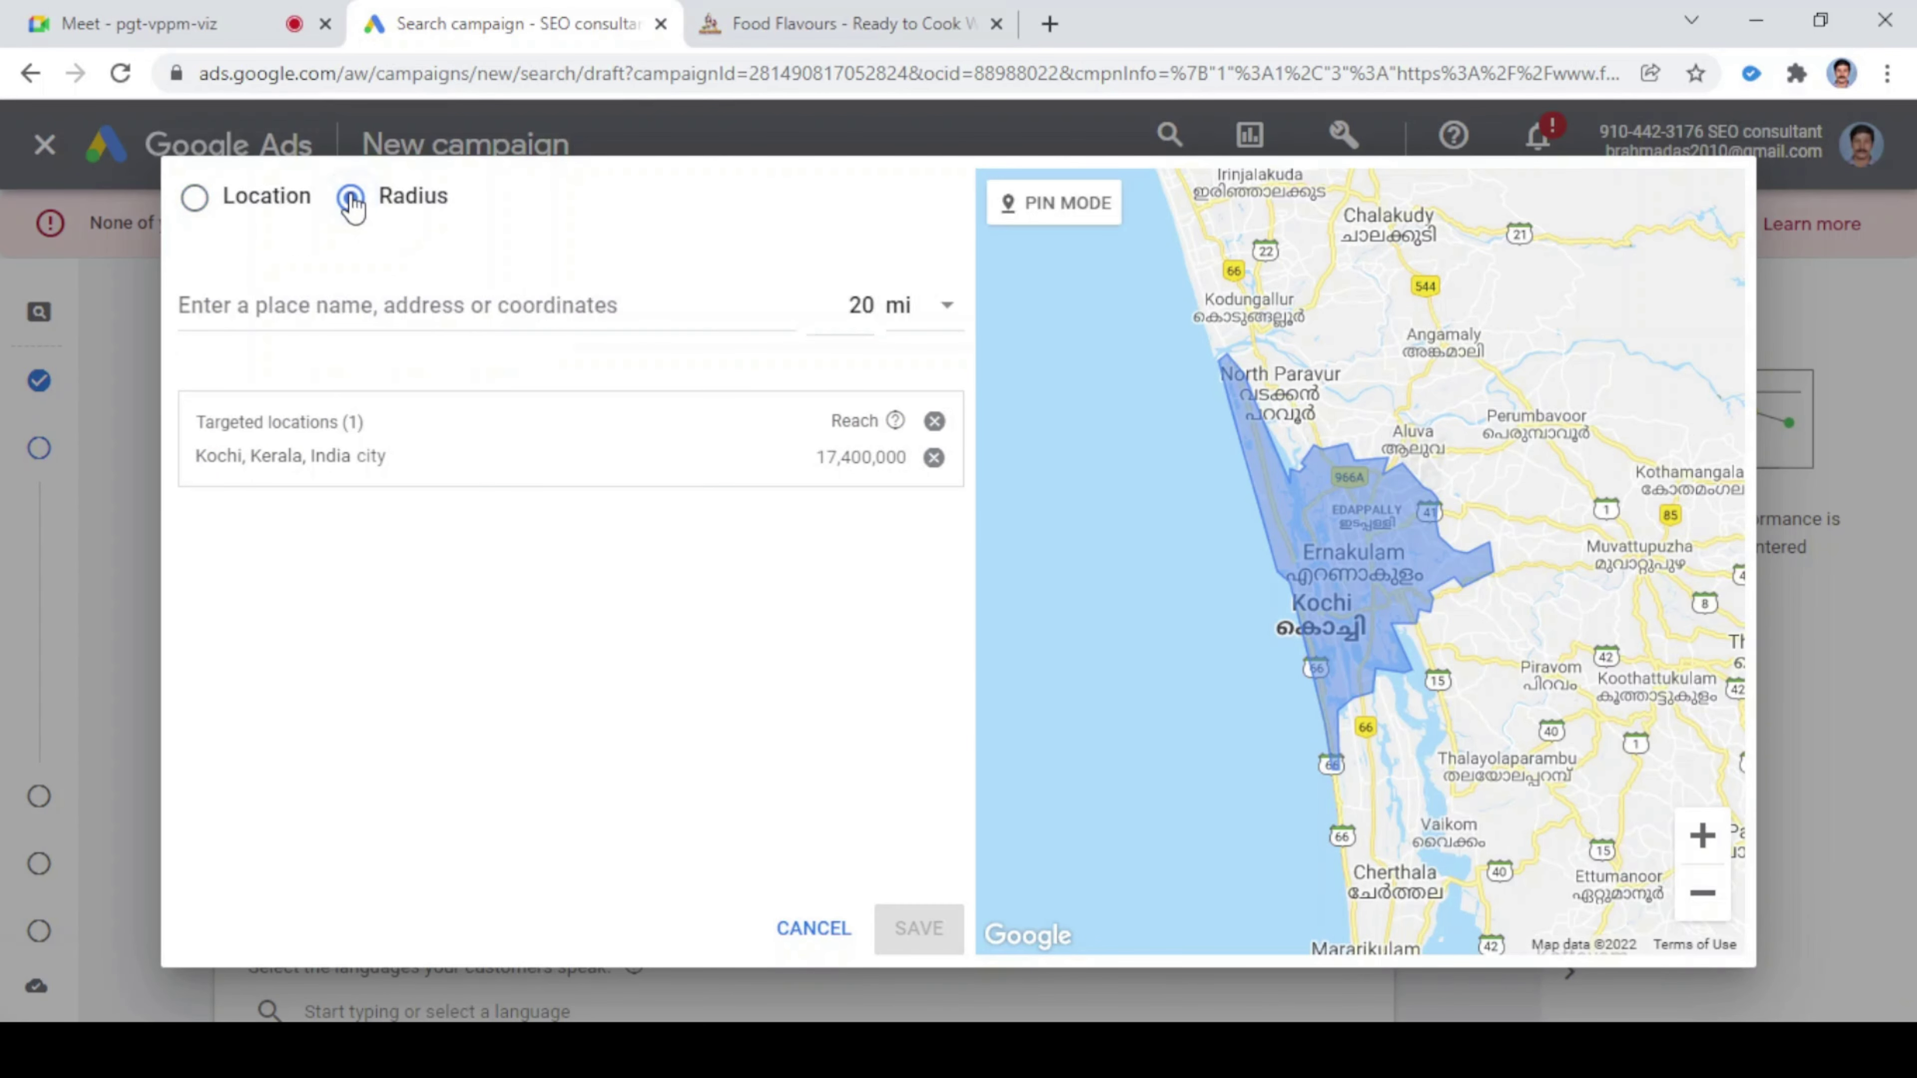
left_click(327, 307)
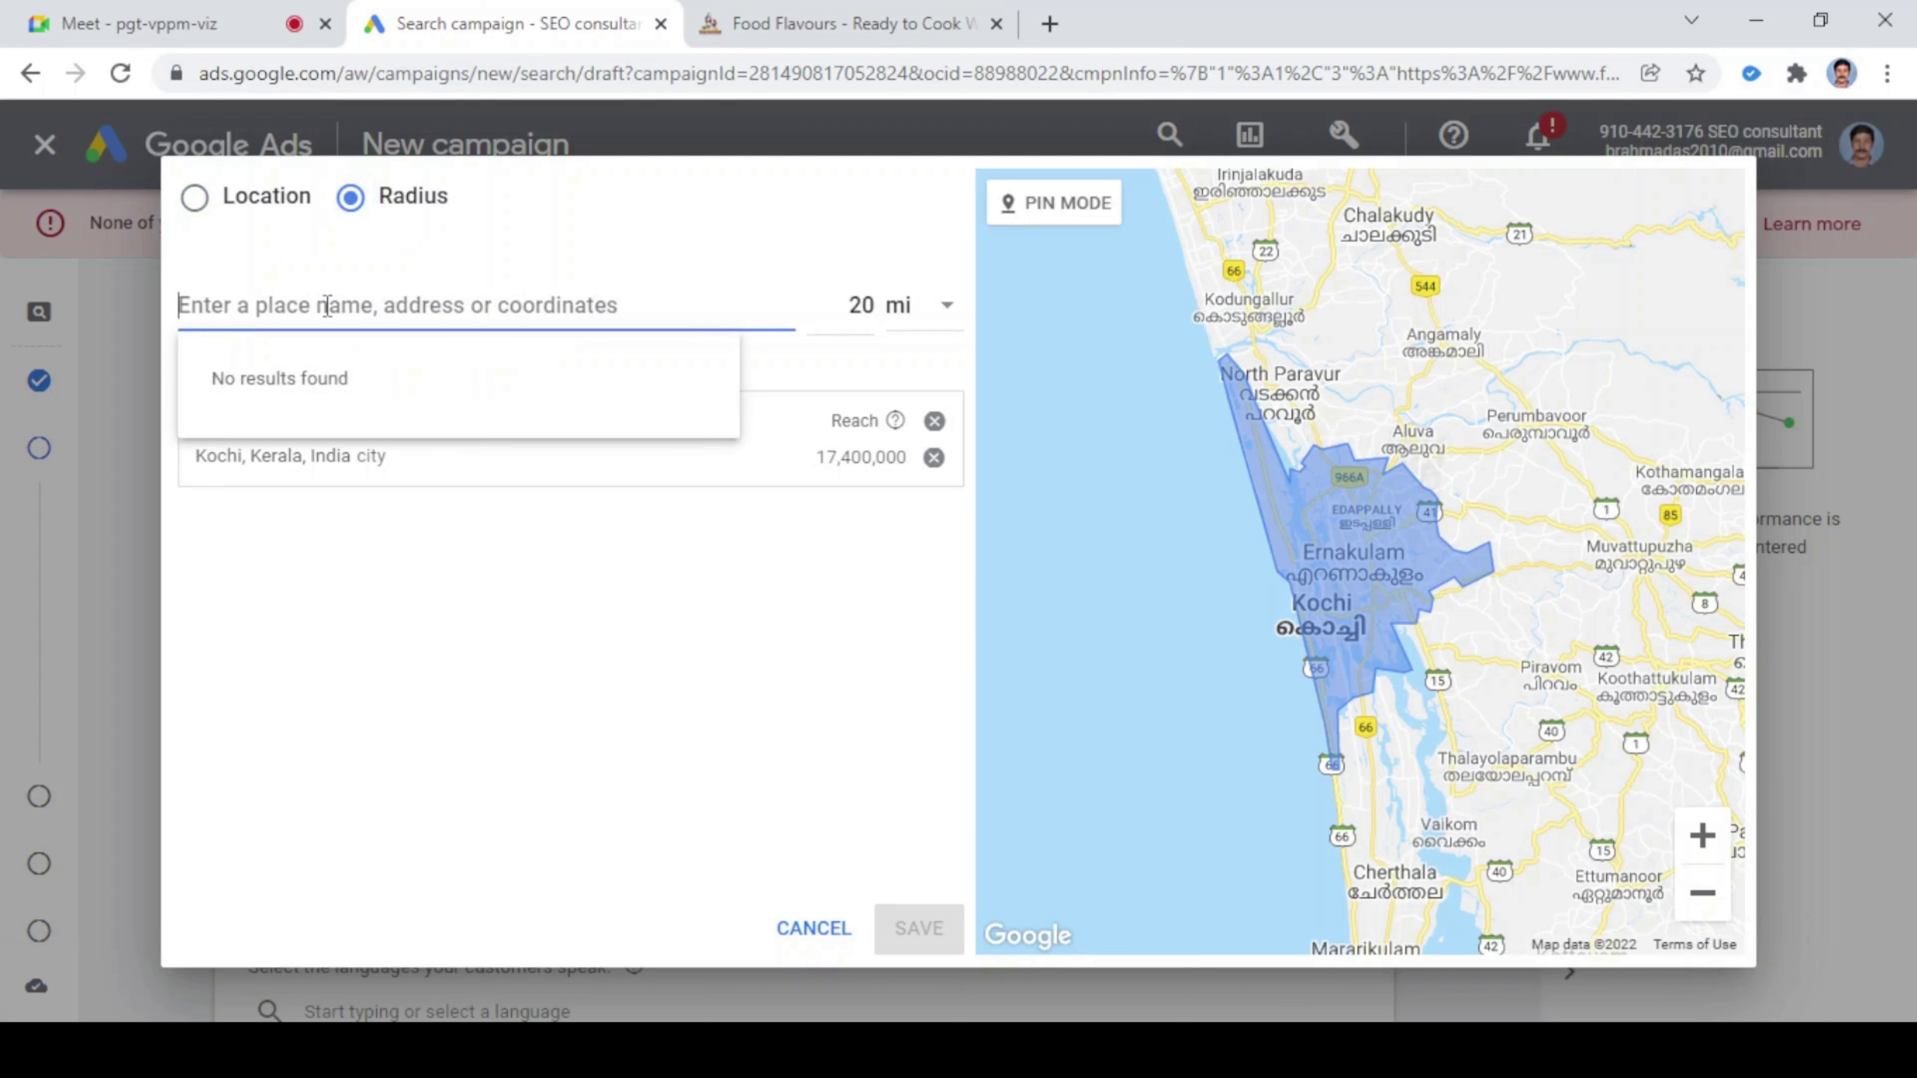
type("K")
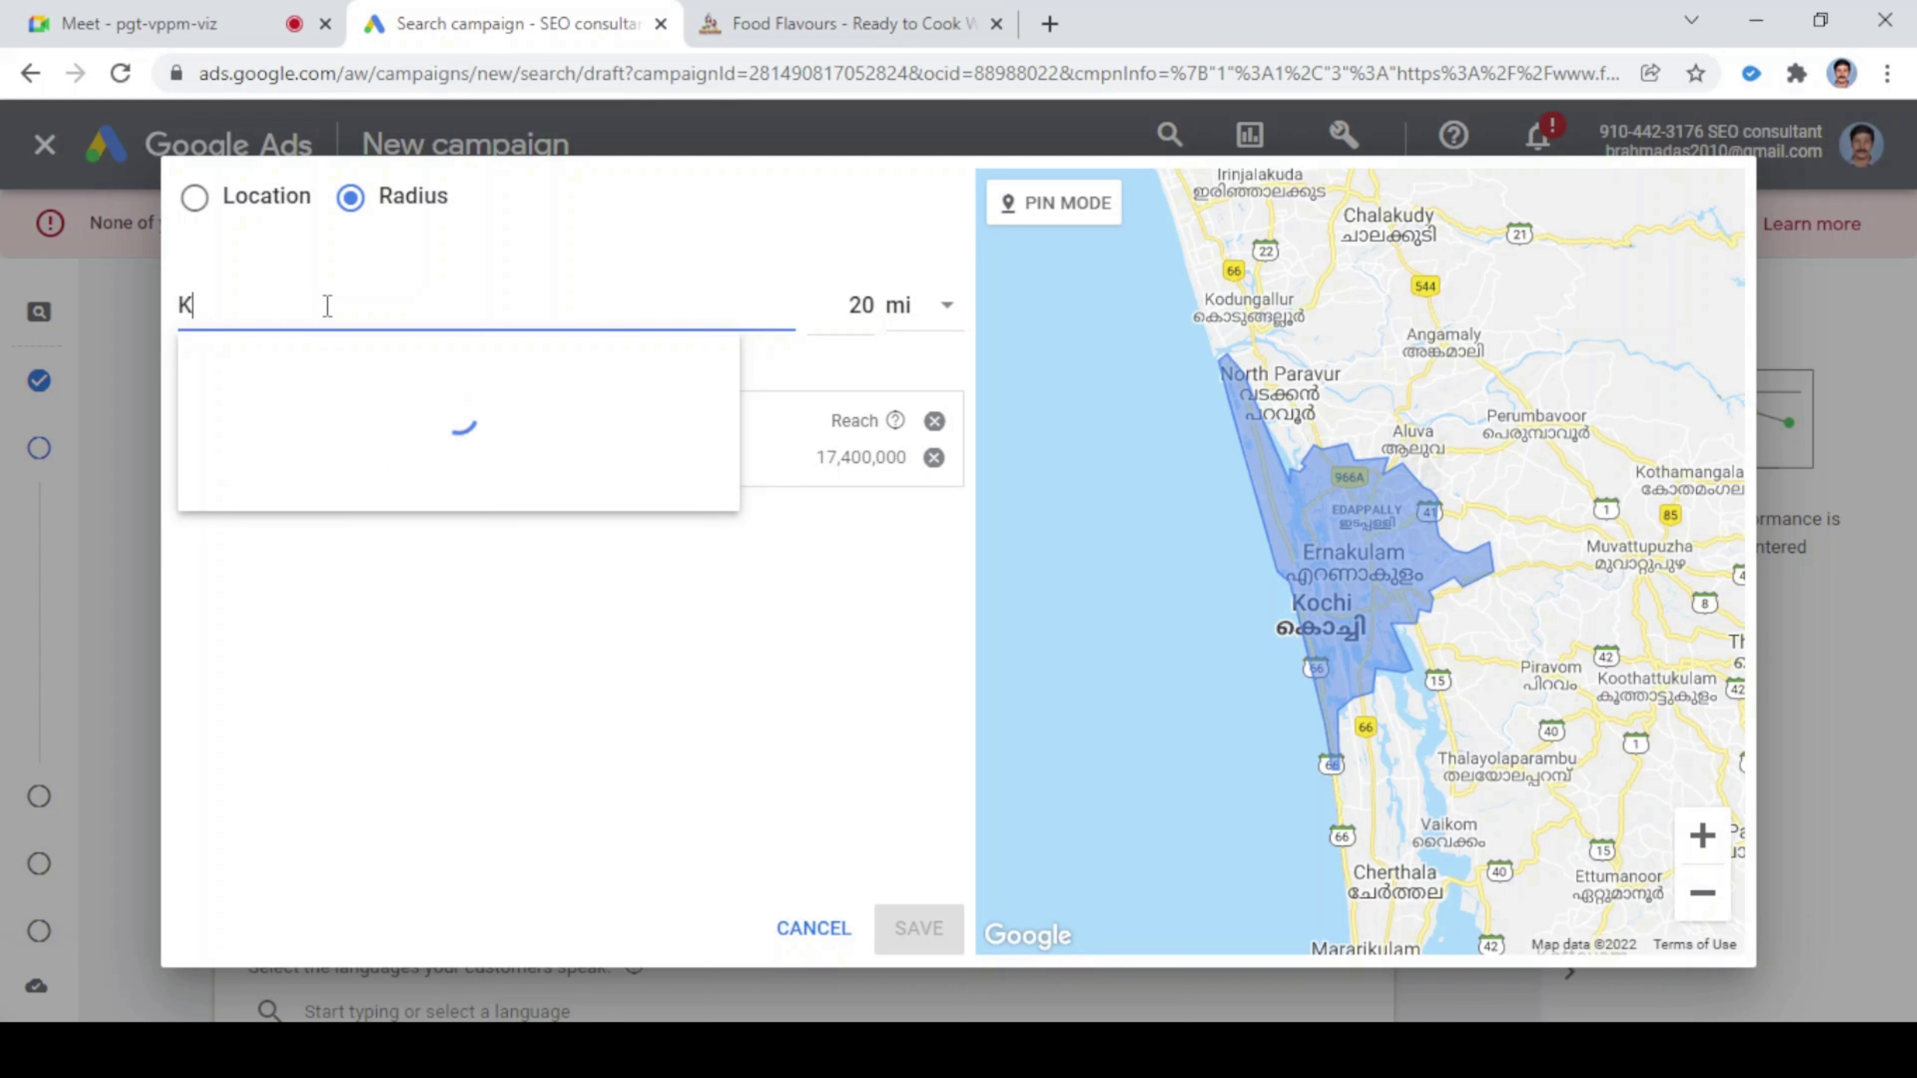
type("ochi")
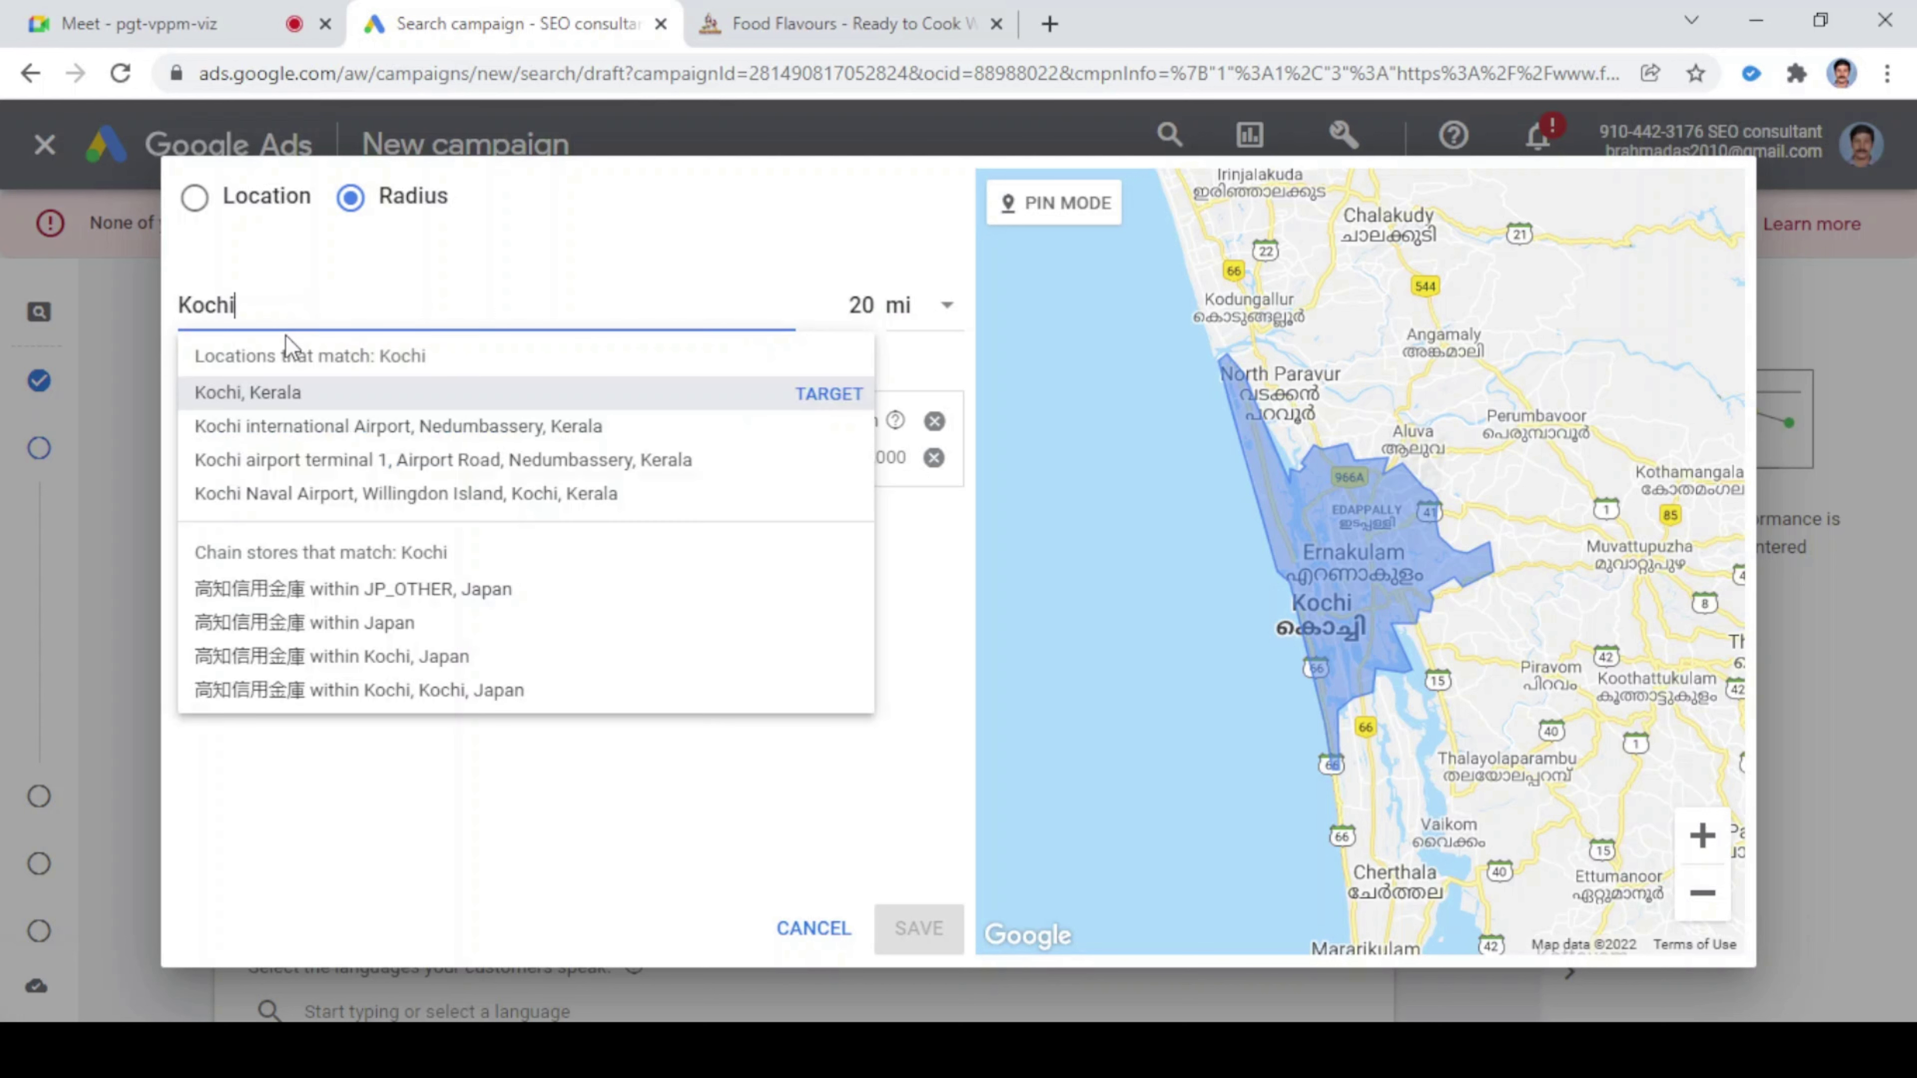
left_click(276, 412)
left_click(275, 400)
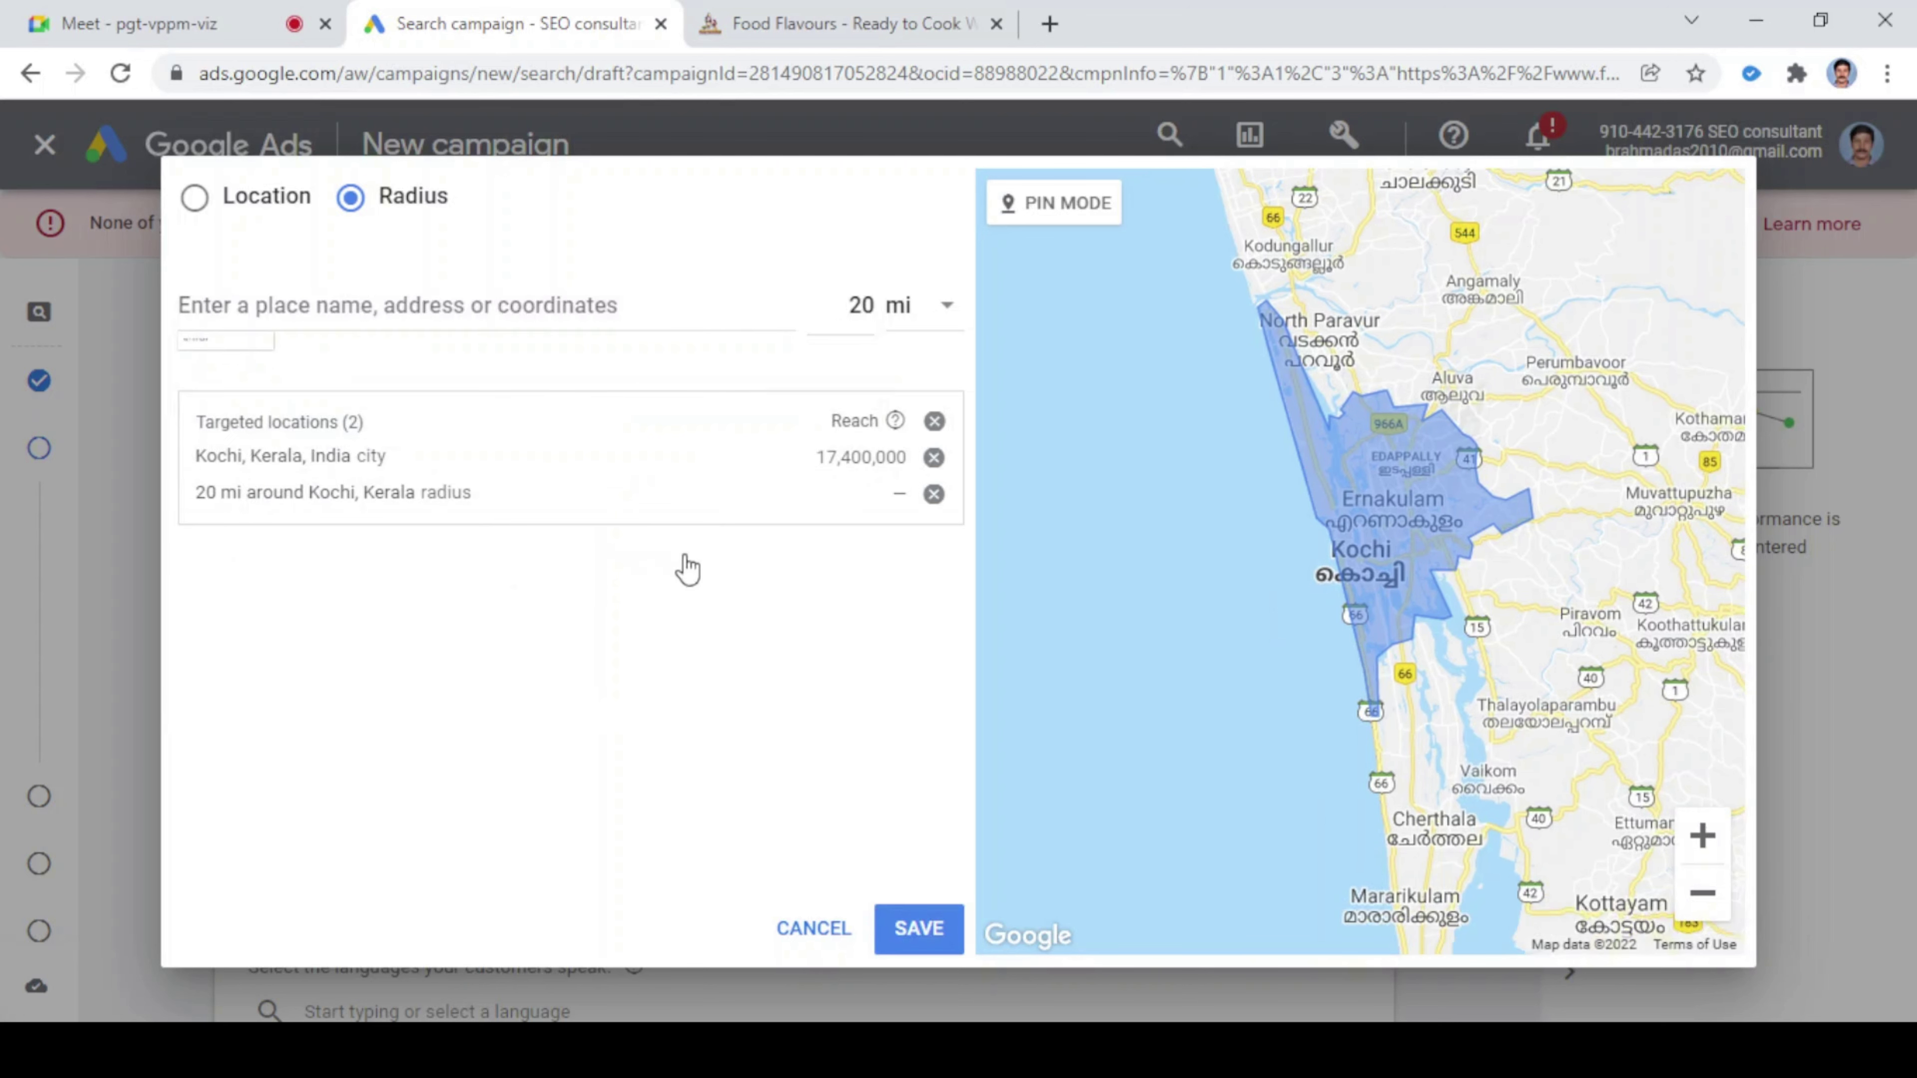
- Set the new radius target around Kochi, Kerala to 5 mi
left_click(764, 505)
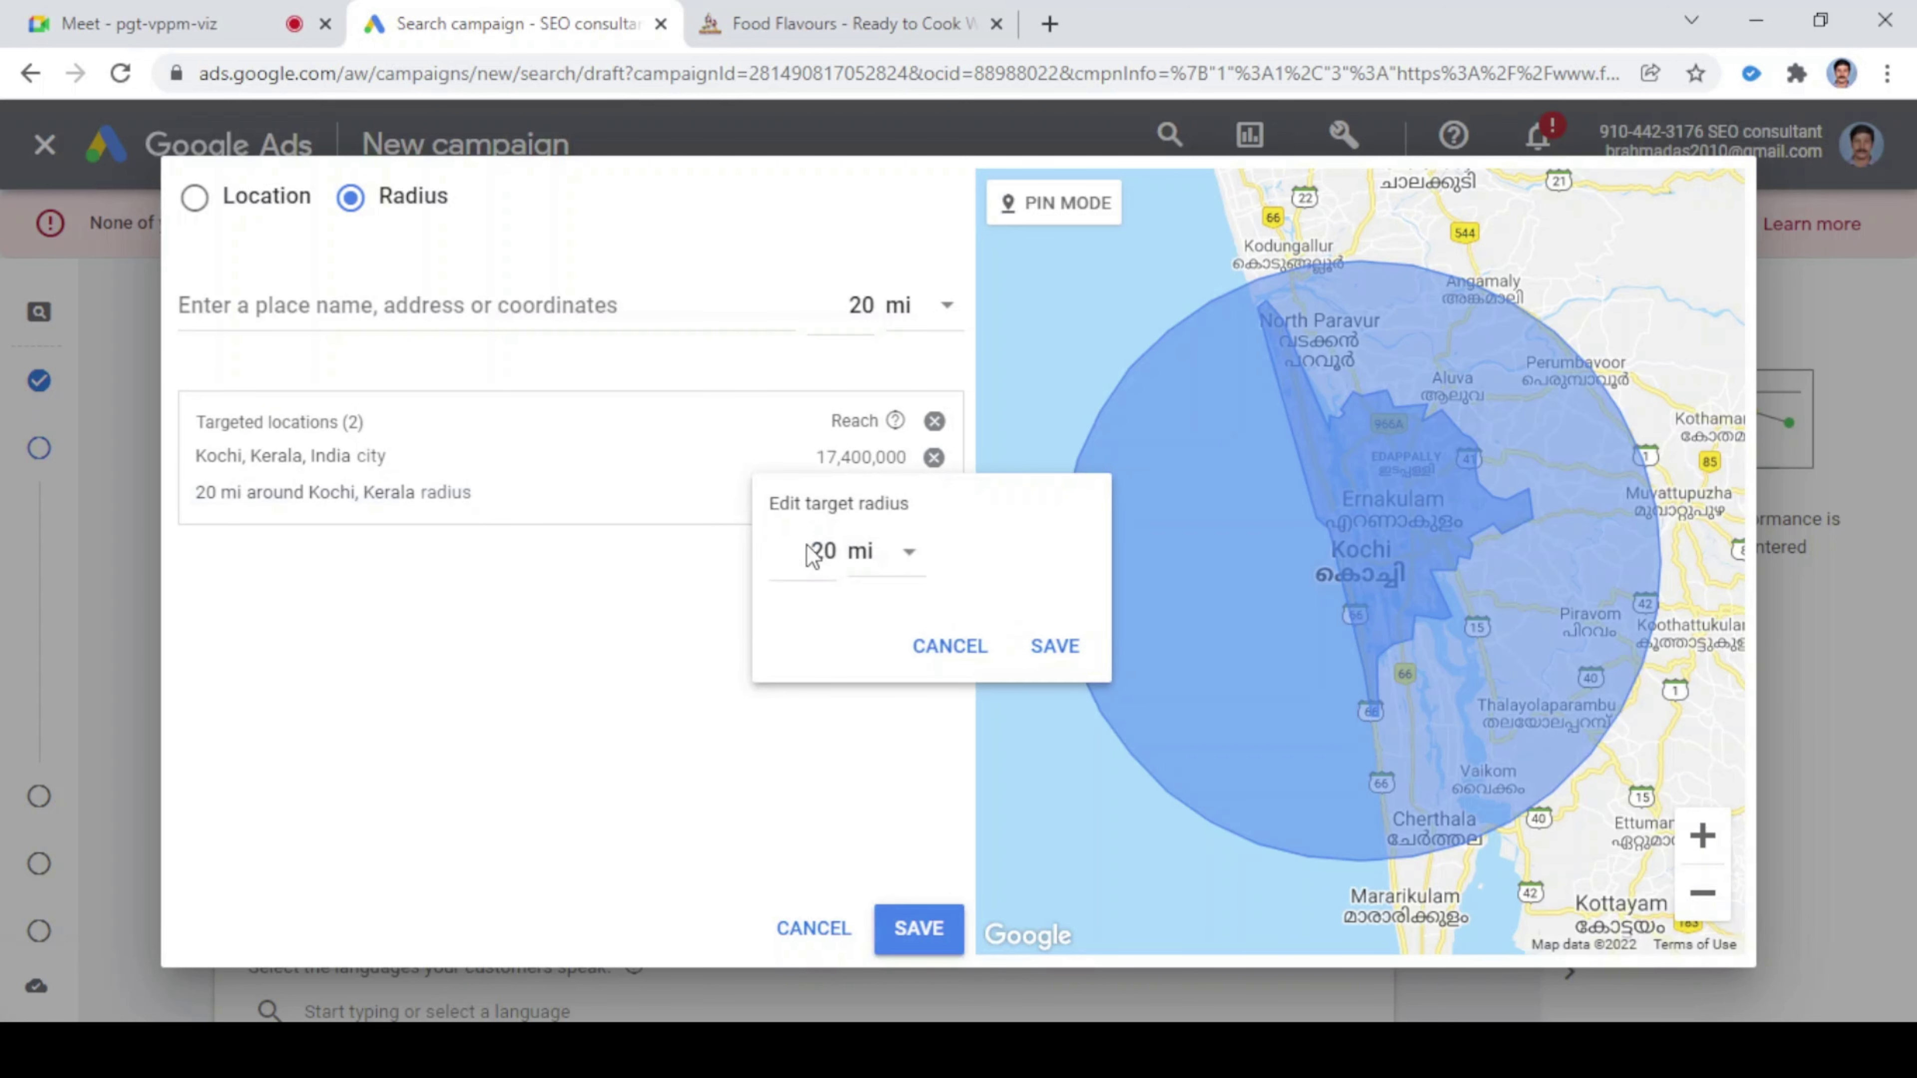
left_click(823, 552)
key("Delete")
key("BackSpace")
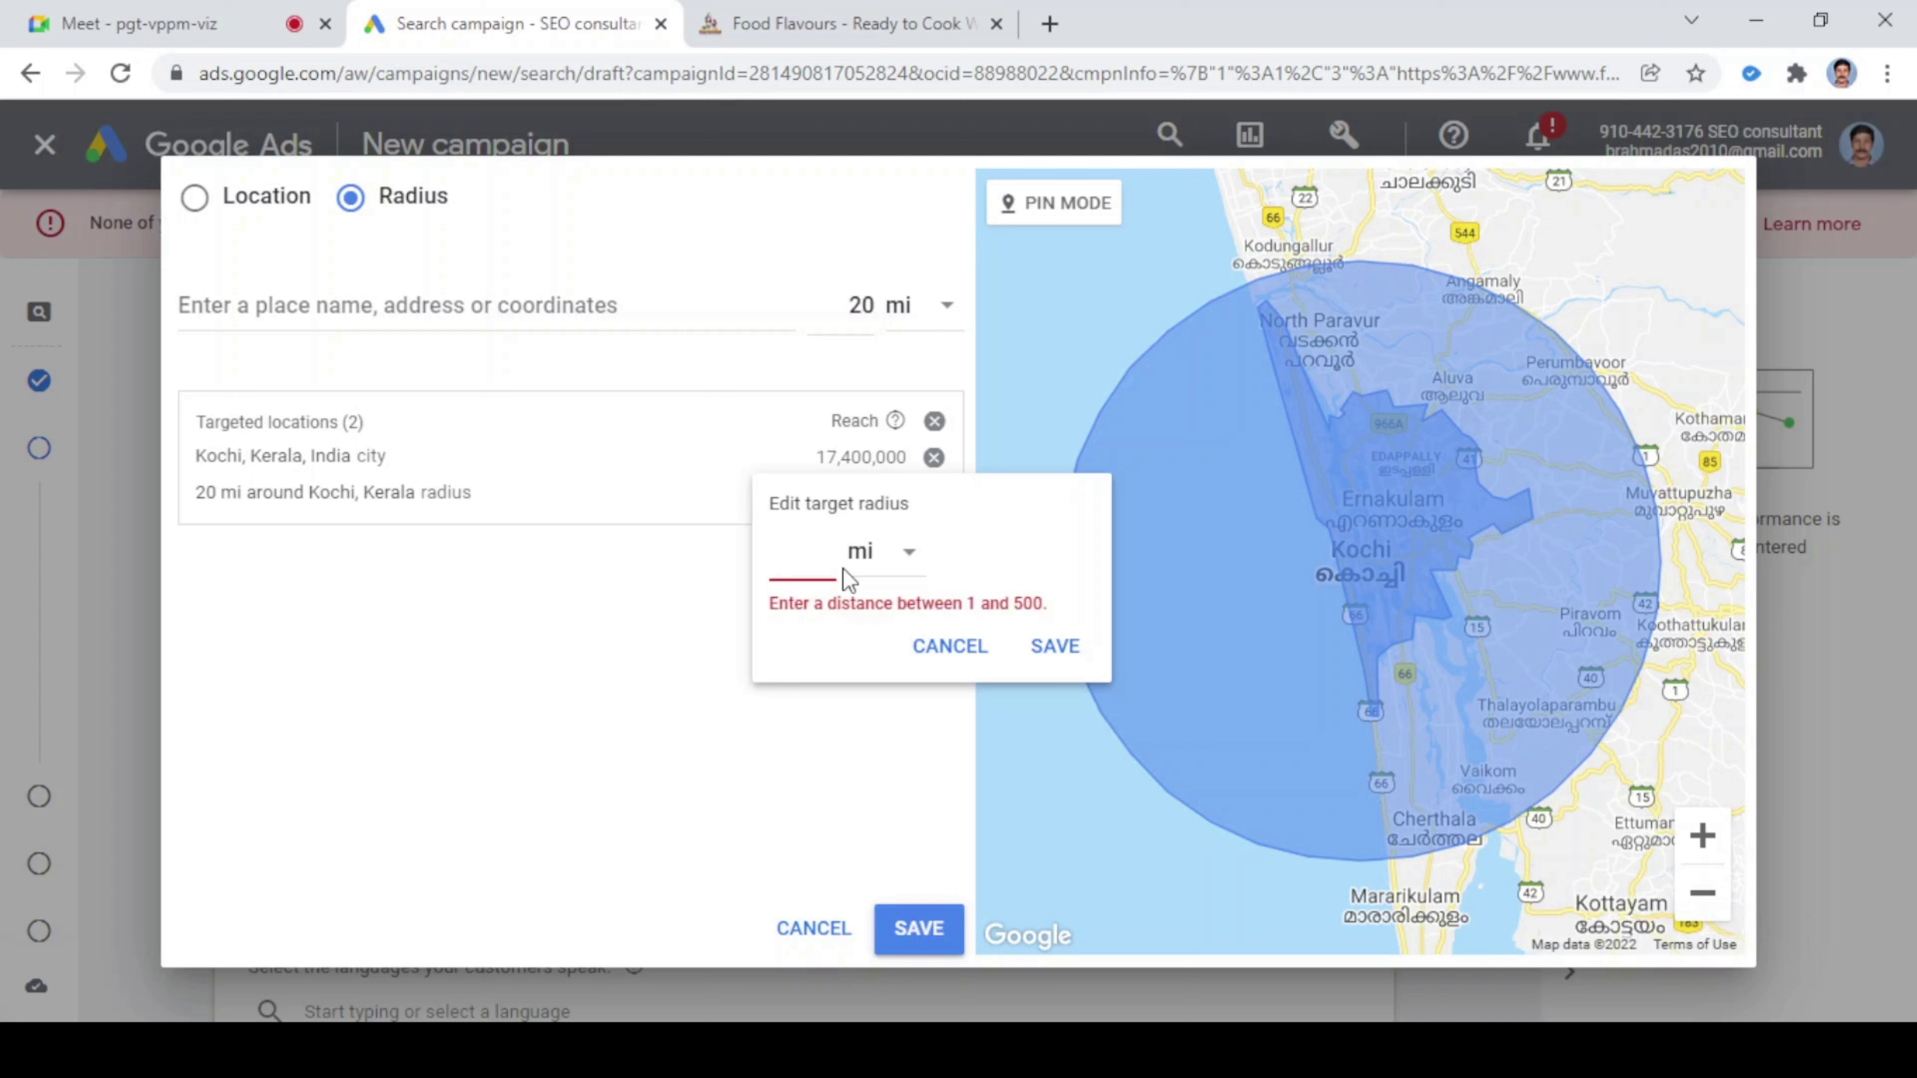
type("5")
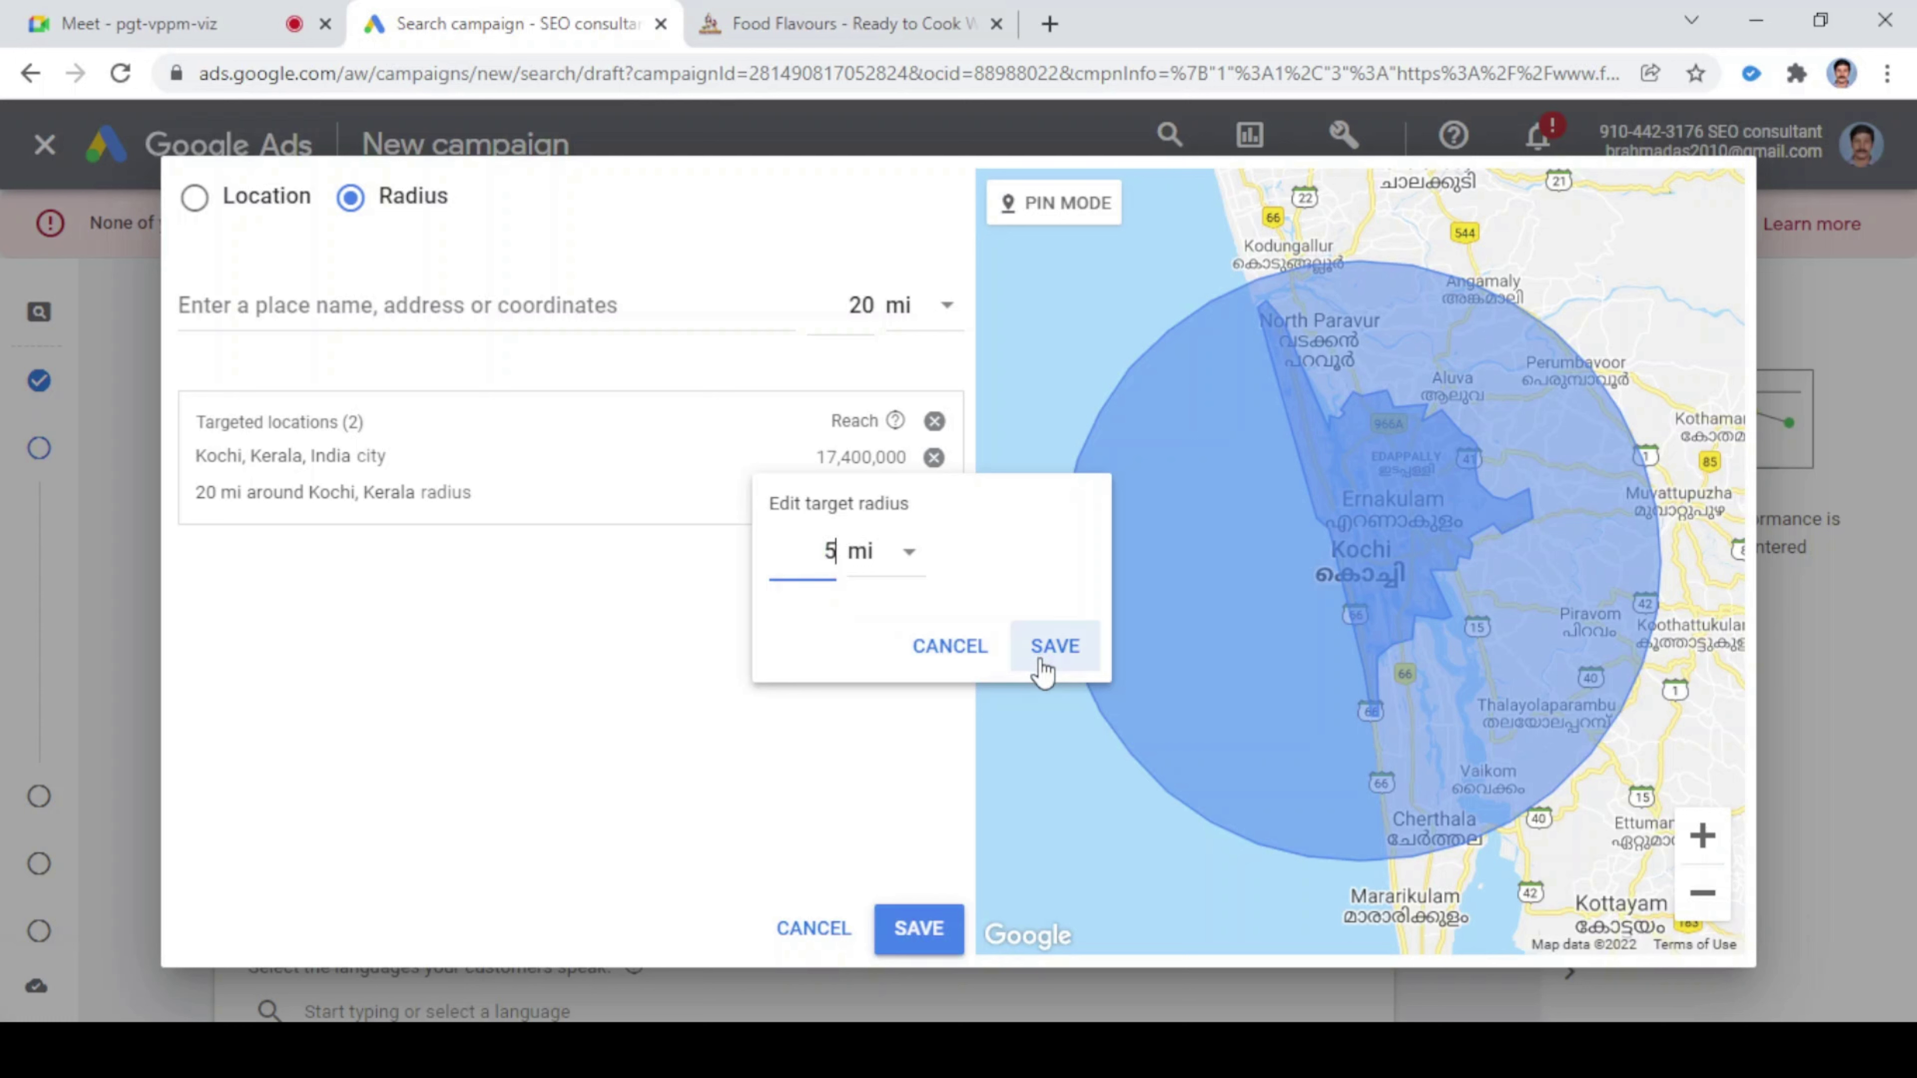
left_click(1056, 647)
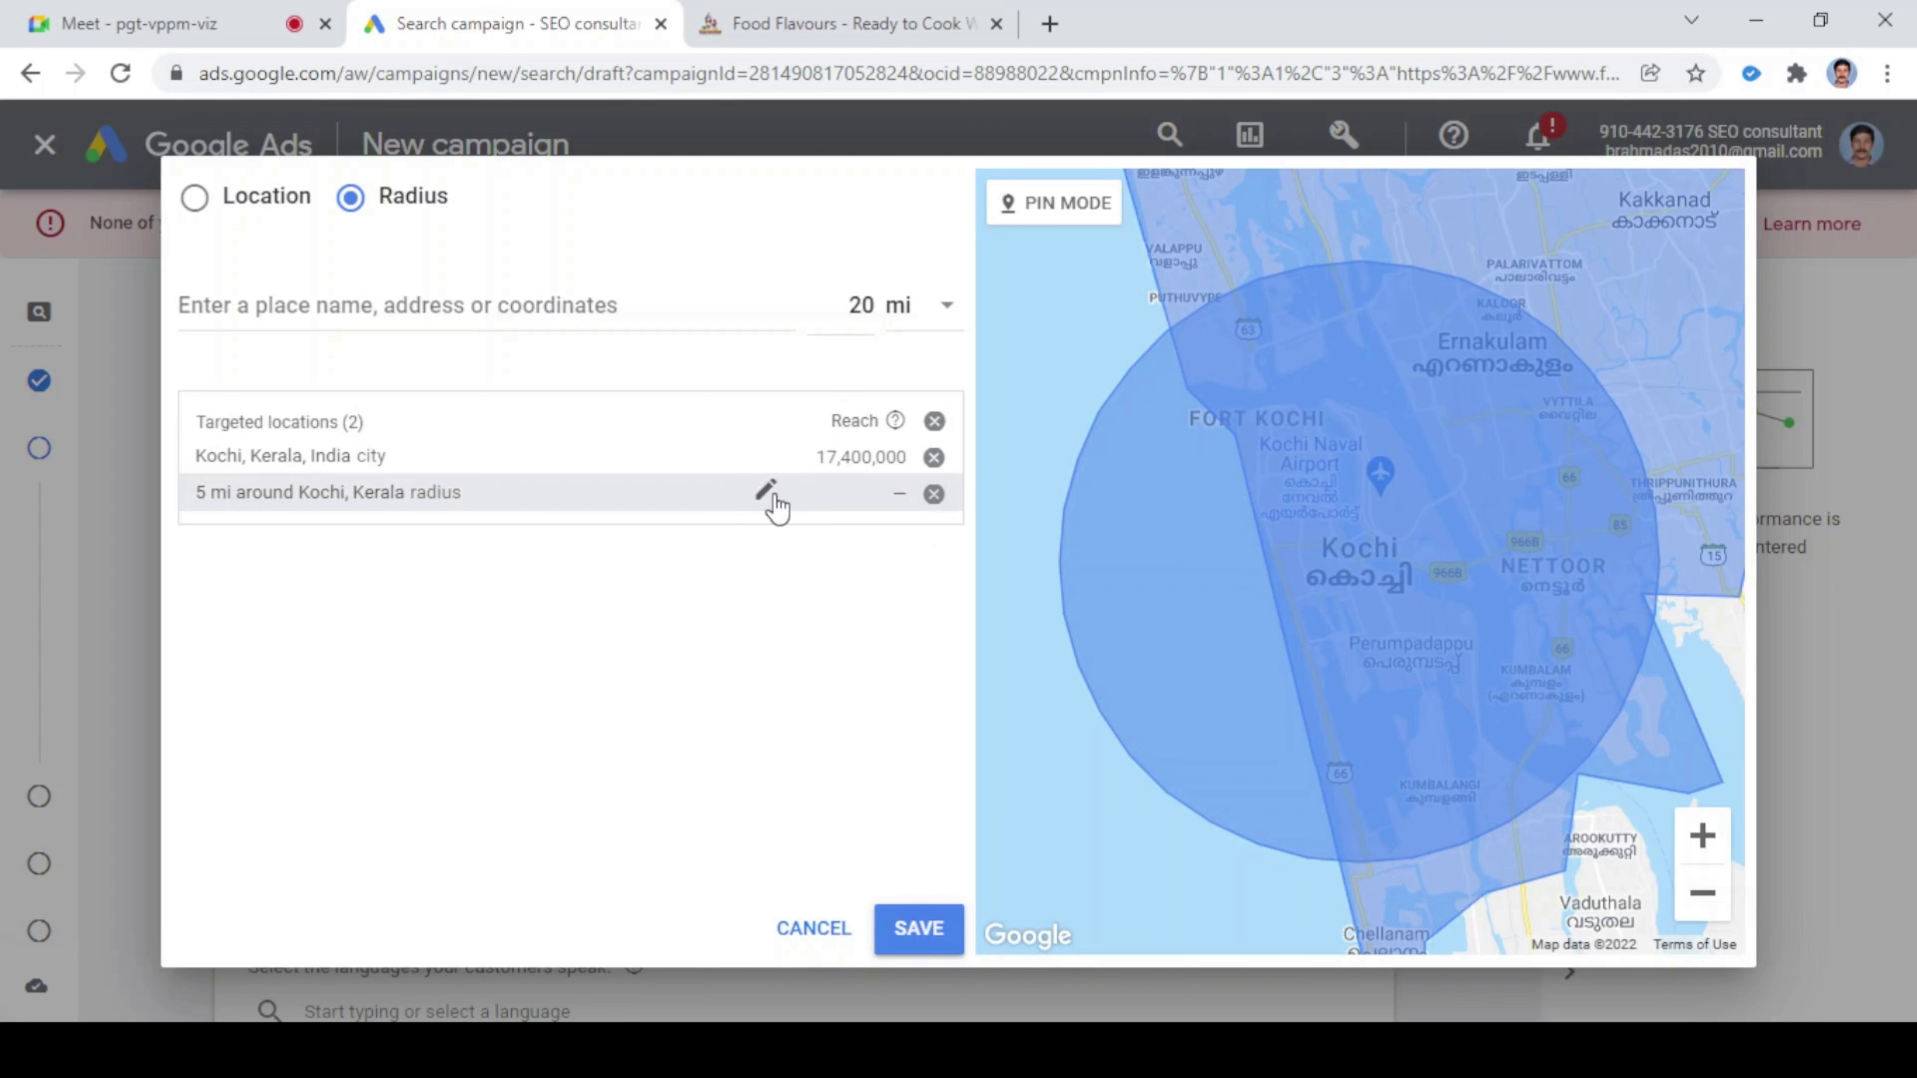
- Switch the radius target around Kochi, Kerala to kilometres and set its distance to 10 km
left_click(771, 496)
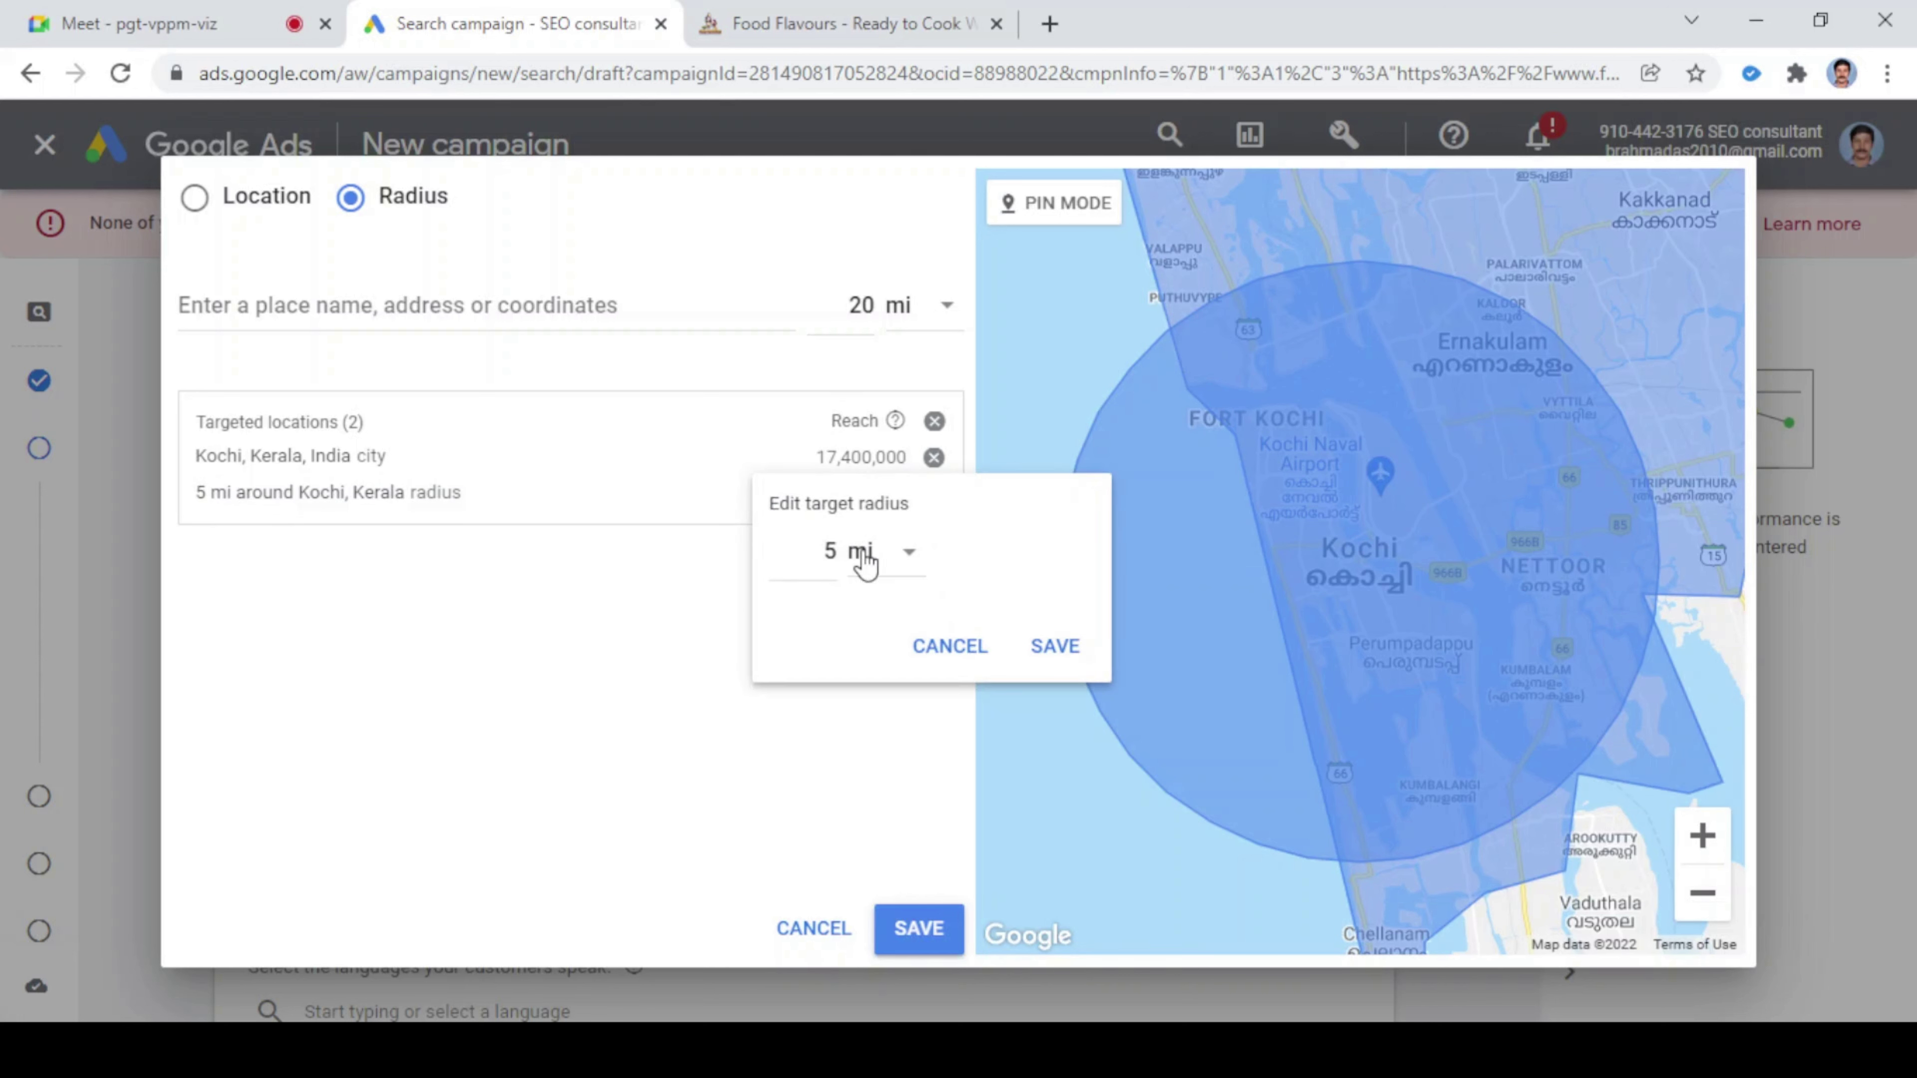
left_click(847, 557)
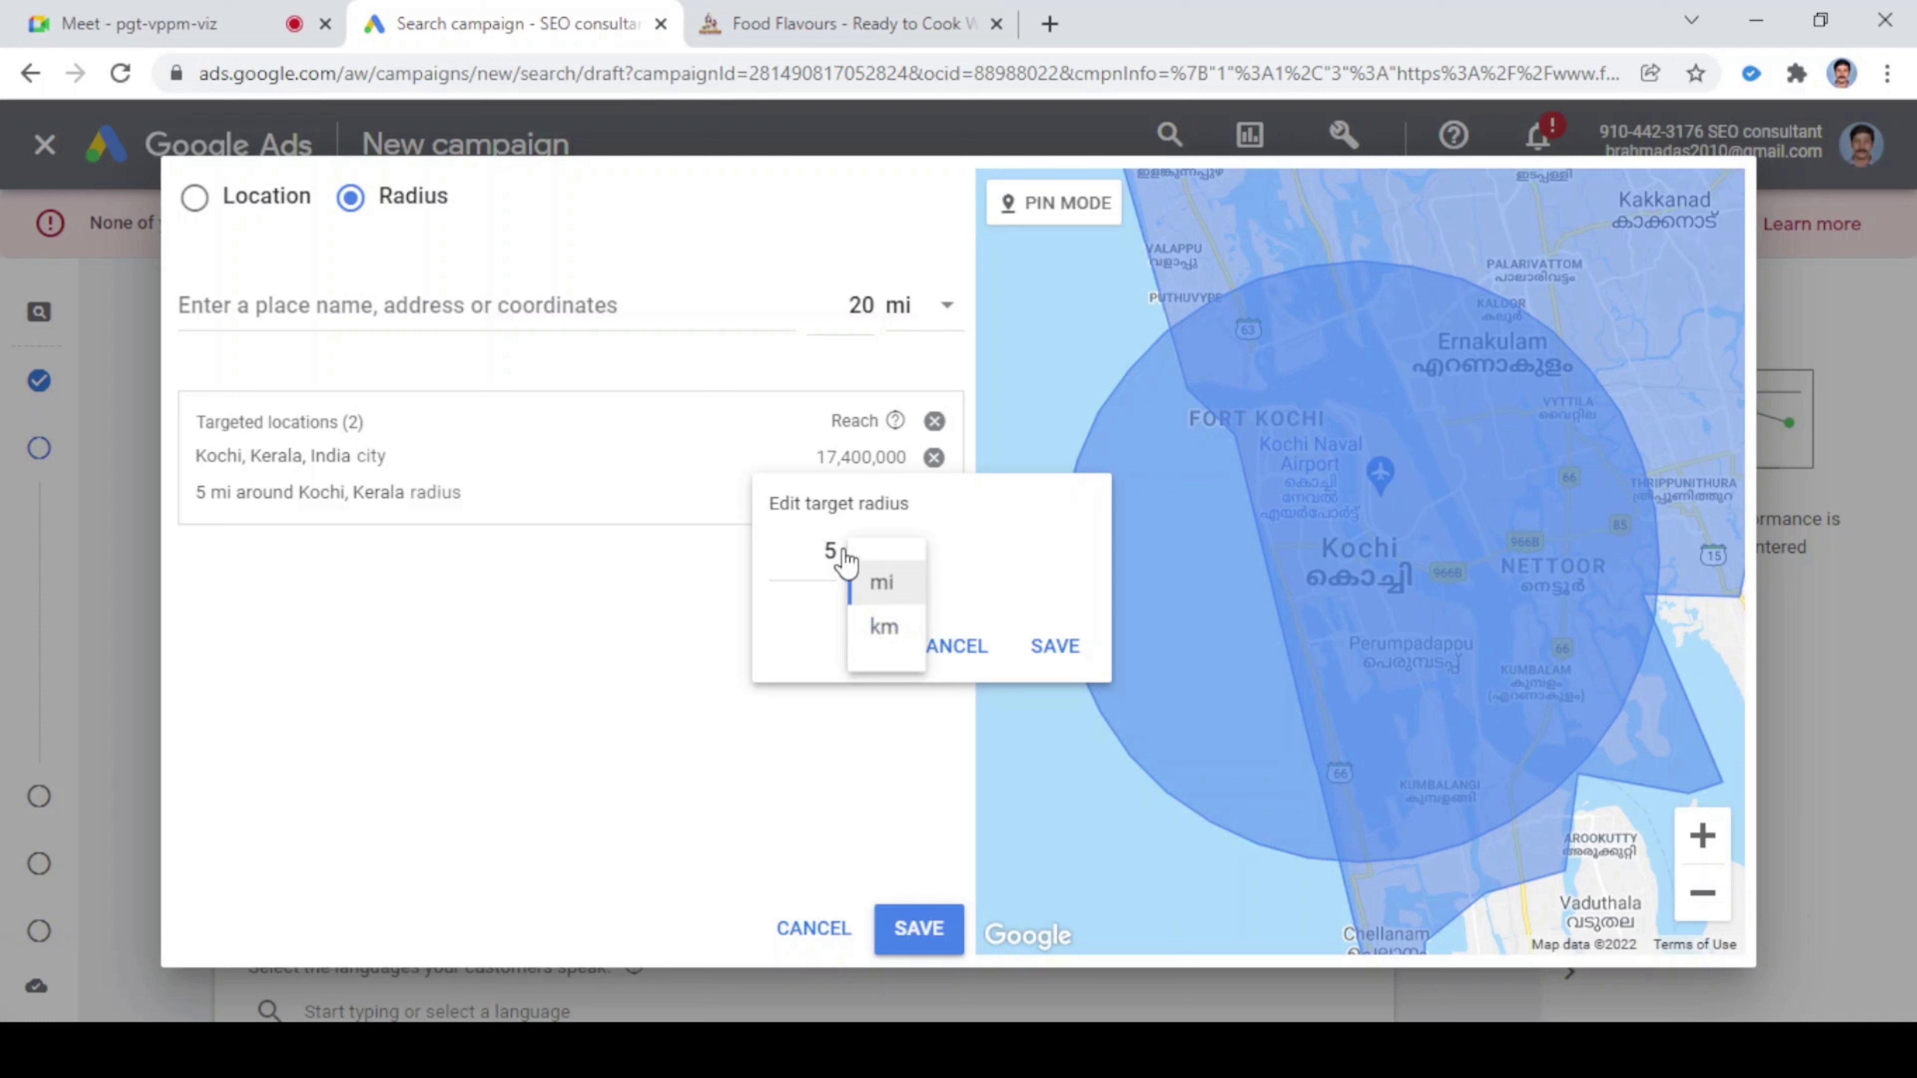
left_click(882, 631)
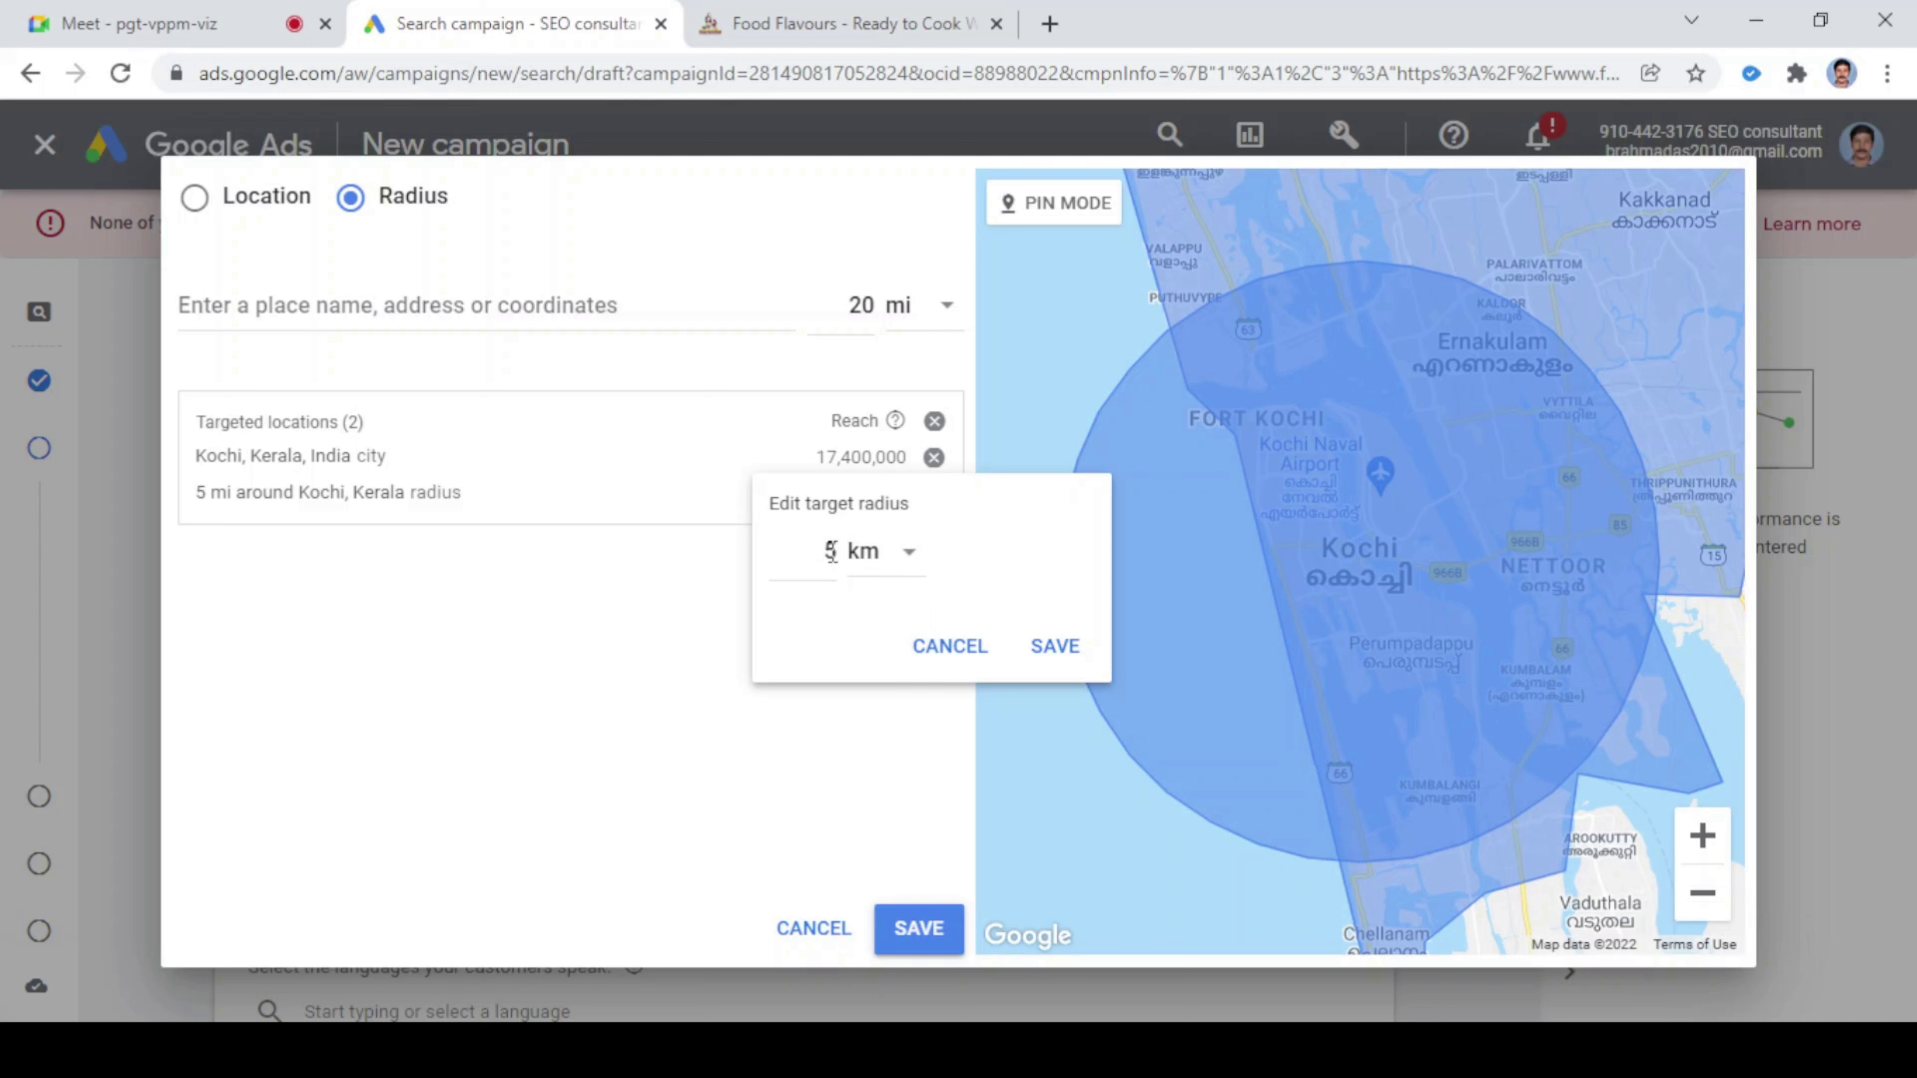
left_click(830, 552)
key("BackSpace")
type("10")
left_click(1053, 665)
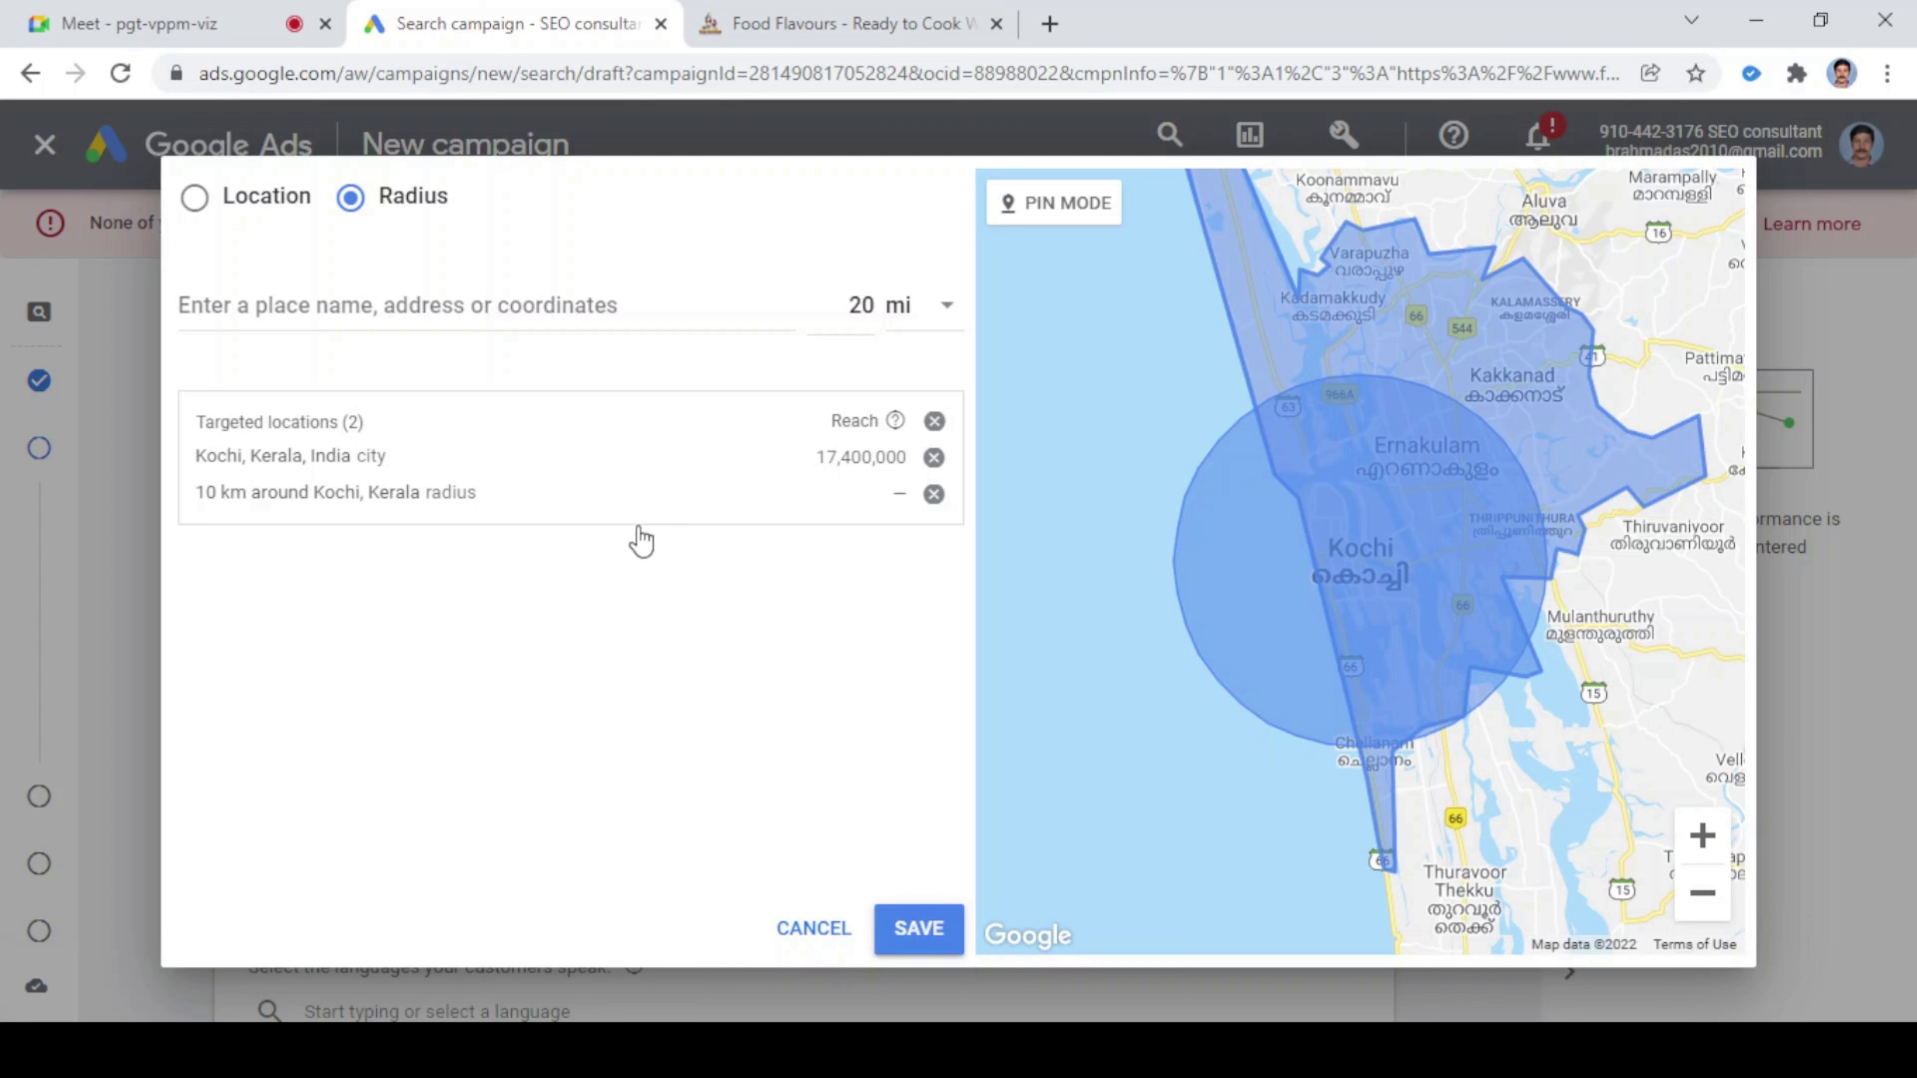
- Remove the Kochi, Kerala, India city target and save the targeted locations
left_click(934, 458)
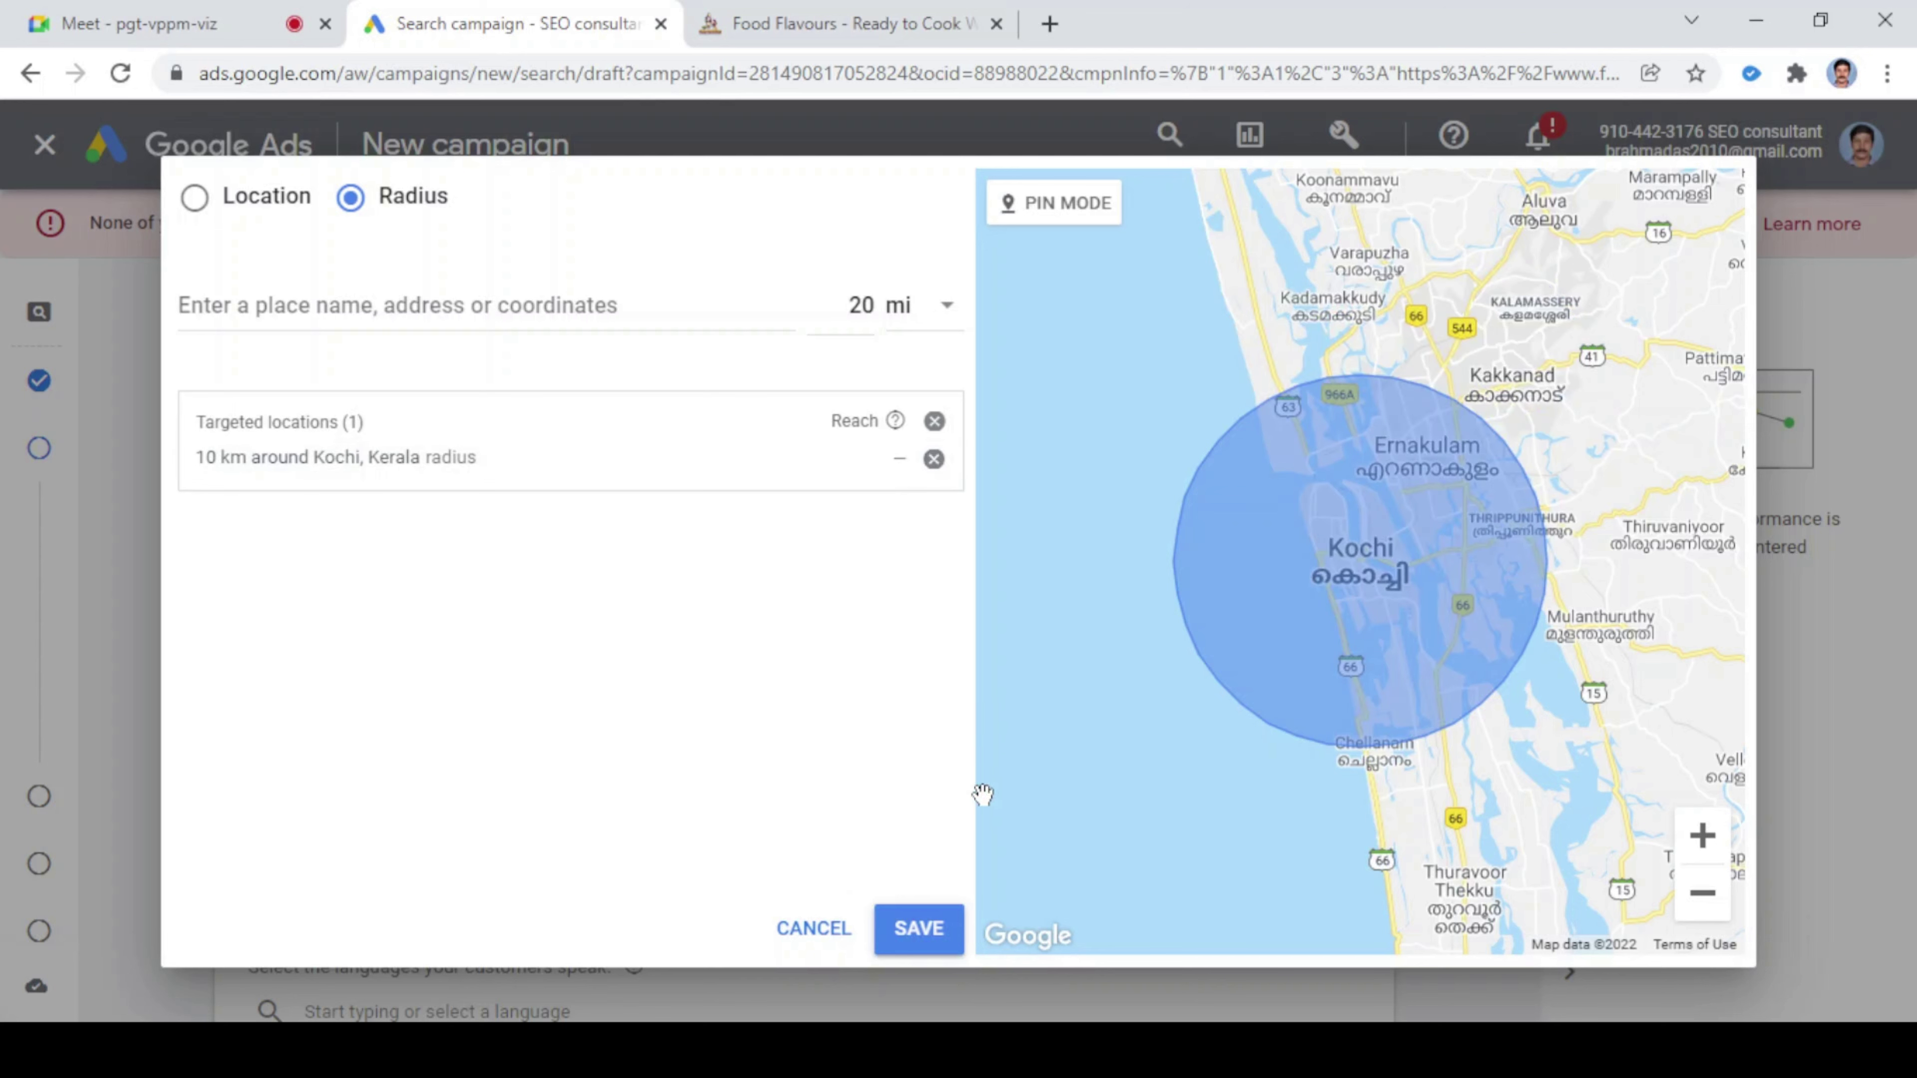
left_click(937, 944)
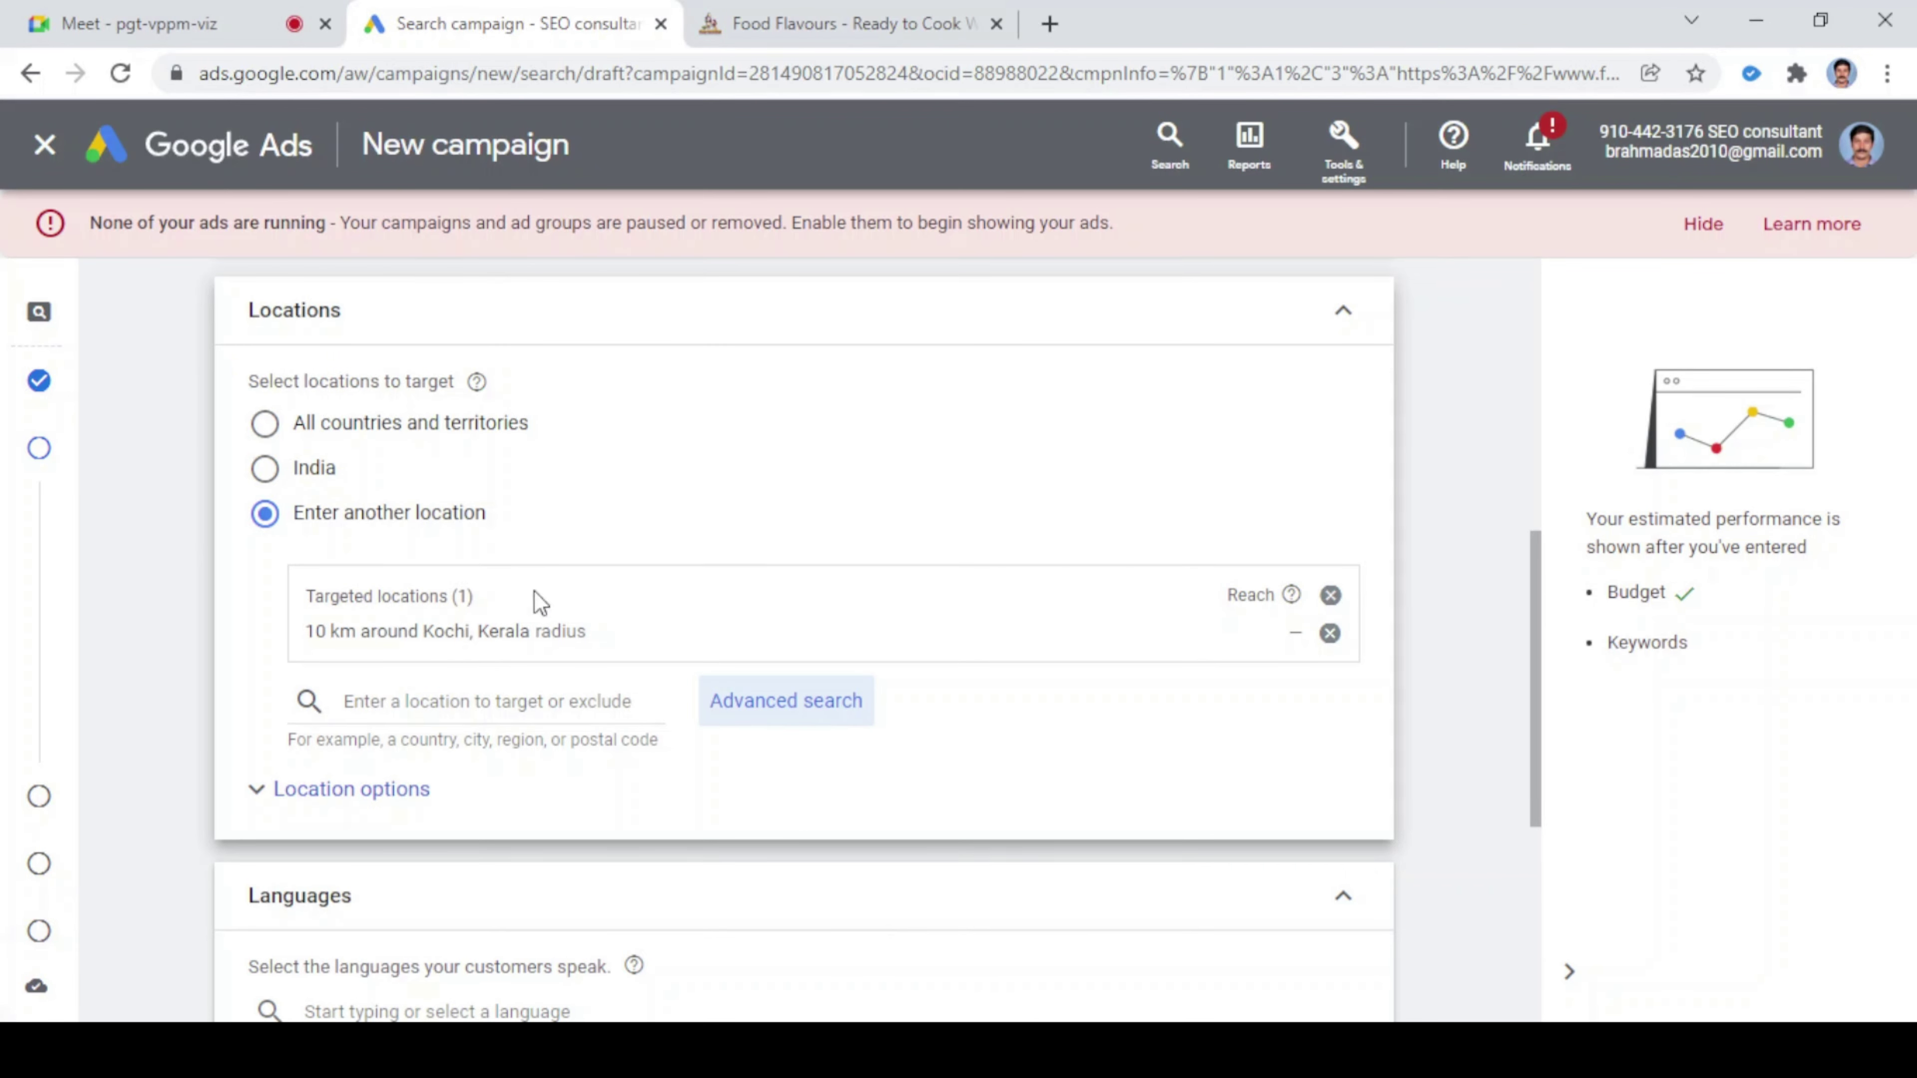
- Look through the languages available for the campaign, down to Malayalam, without changing the selection
scroll(939, 942, "down", 5)
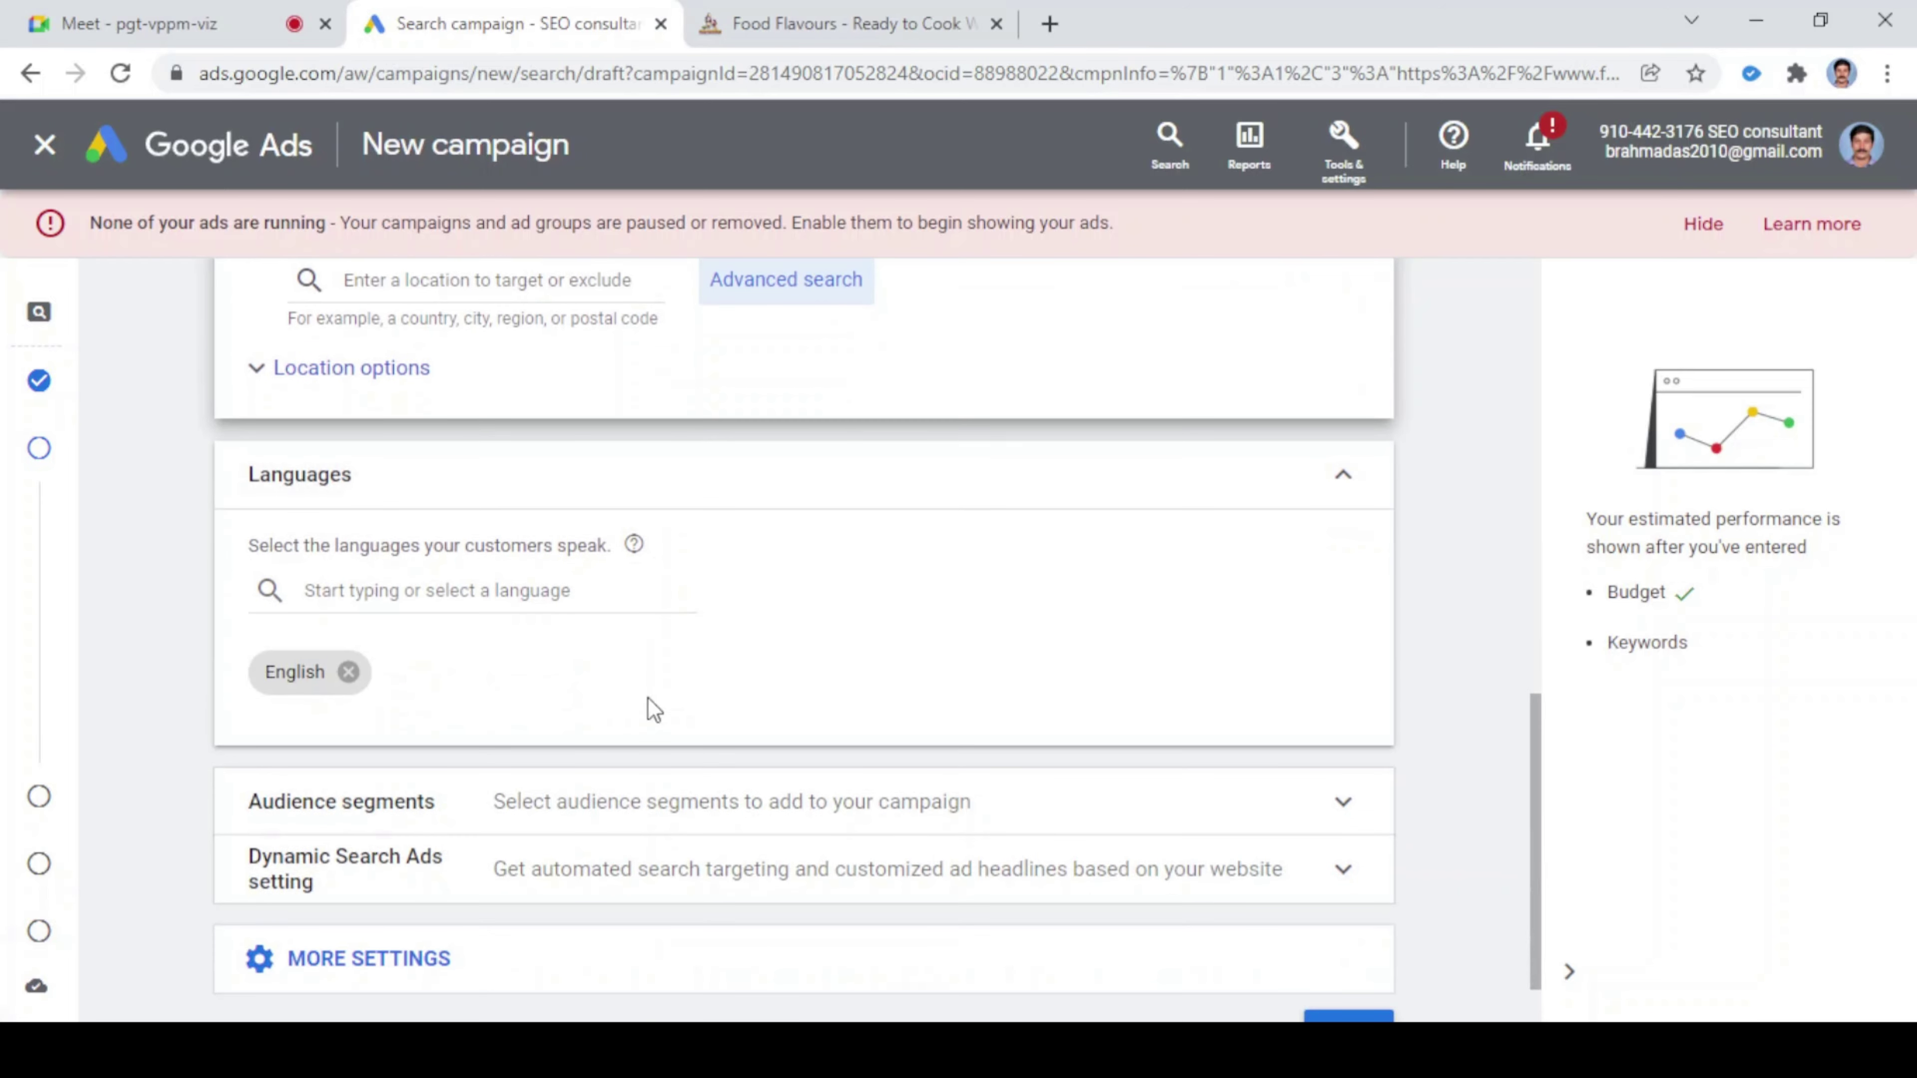
scroll(649, 714, "up", 5)
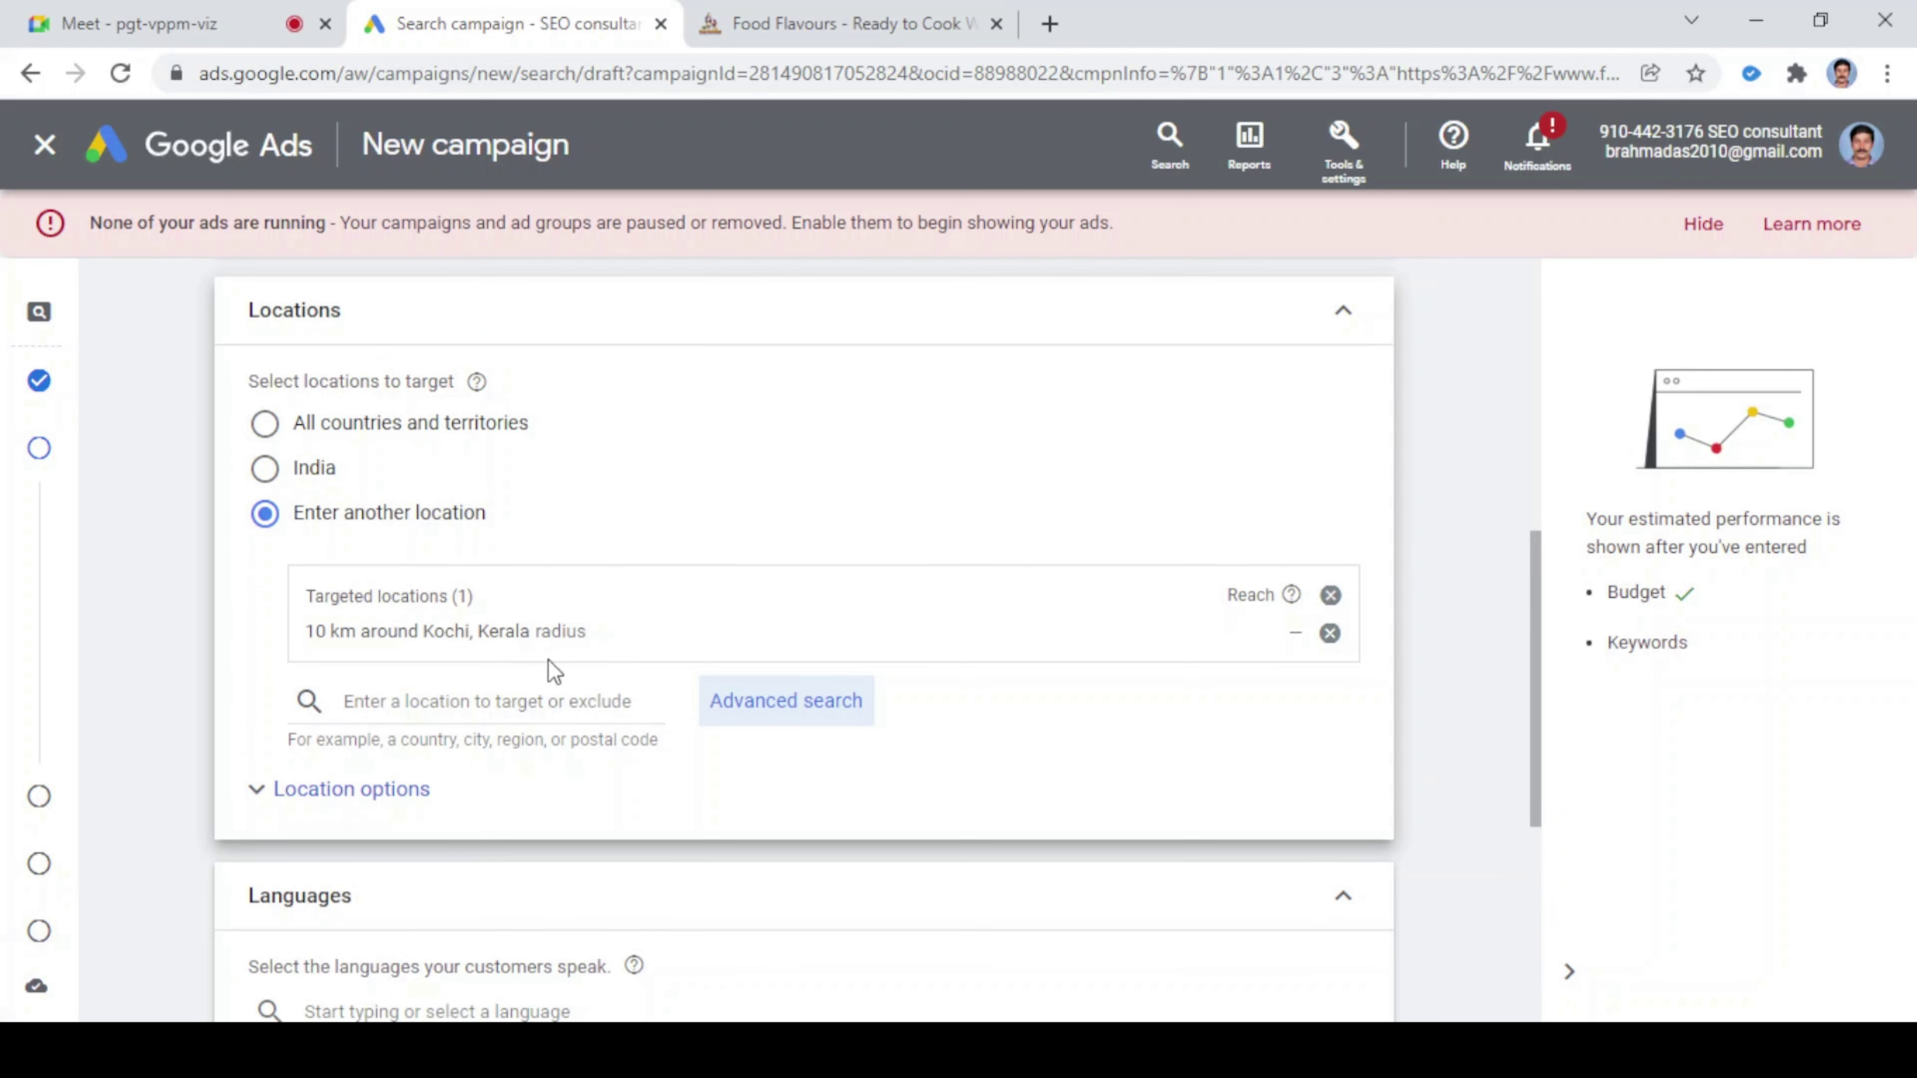
scroll(966, 697, "down", 2)
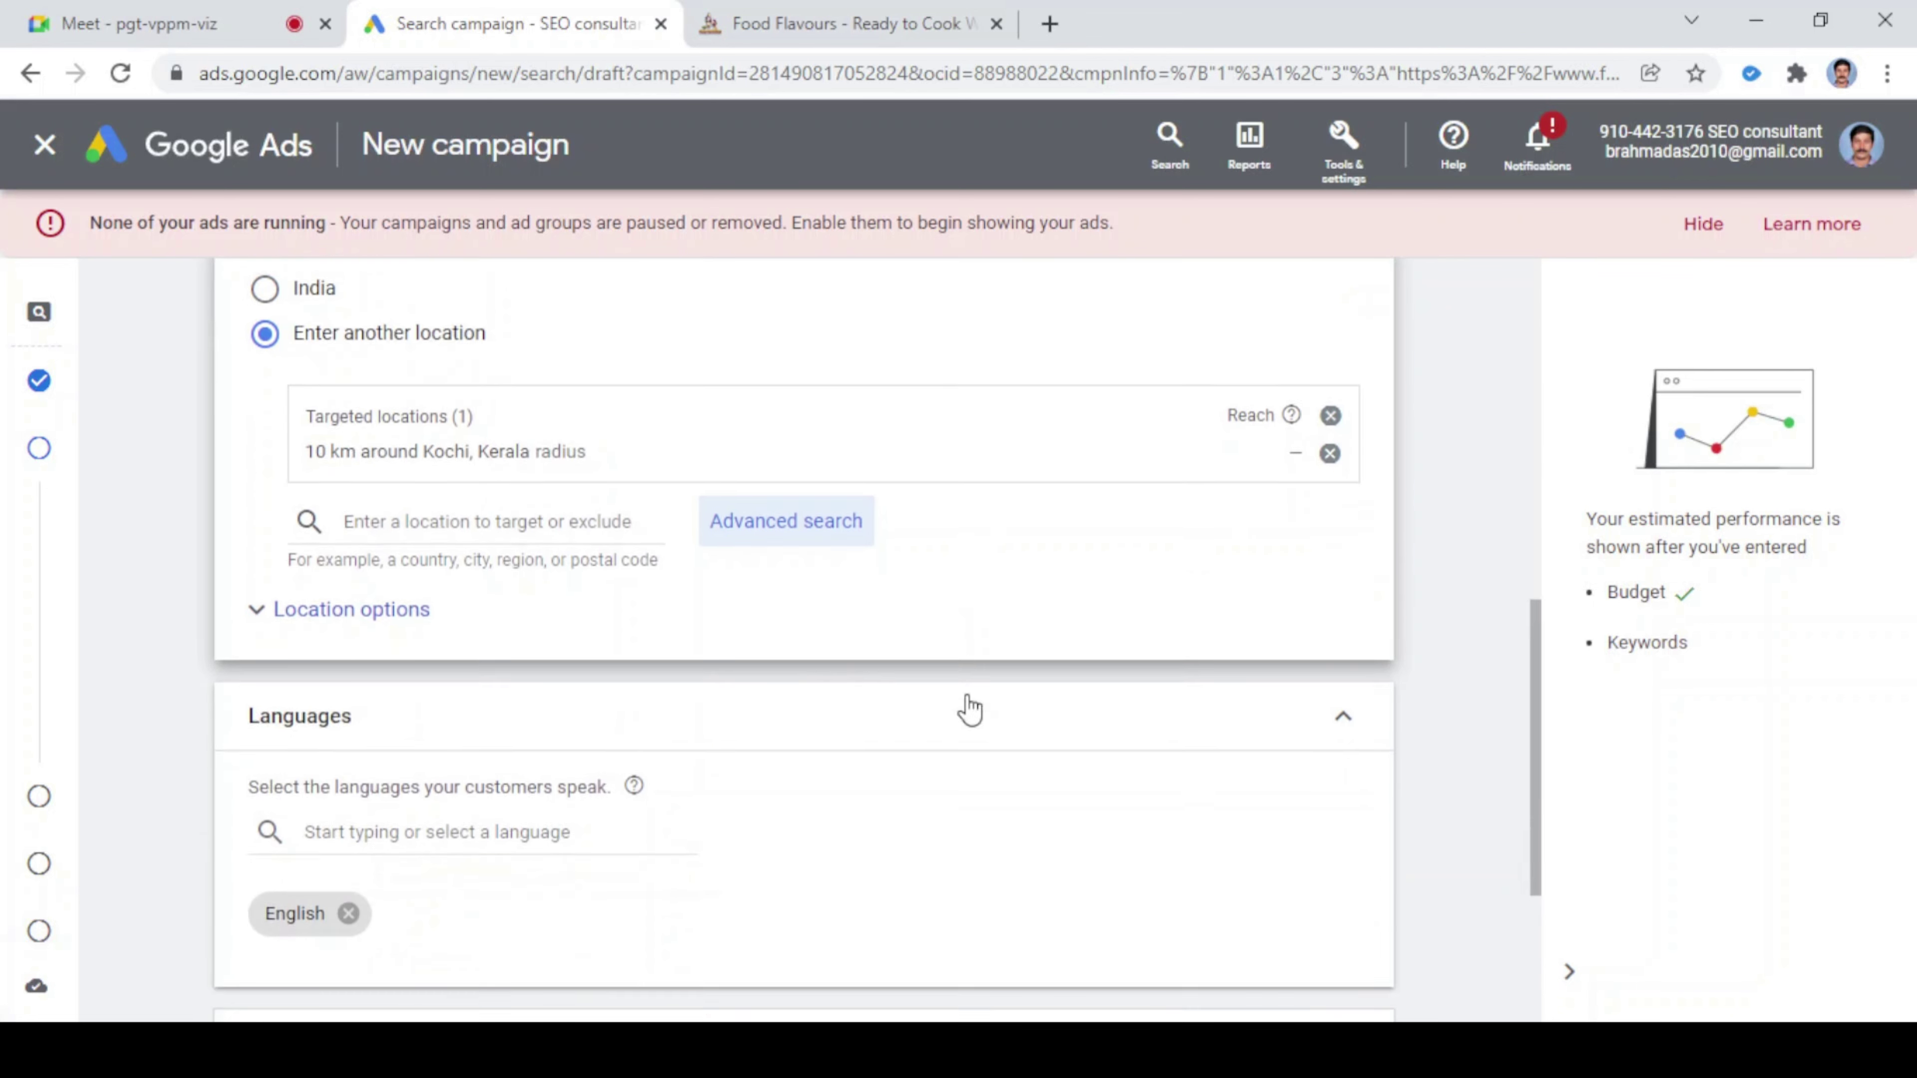
scroll(970, 708, "down", 3)
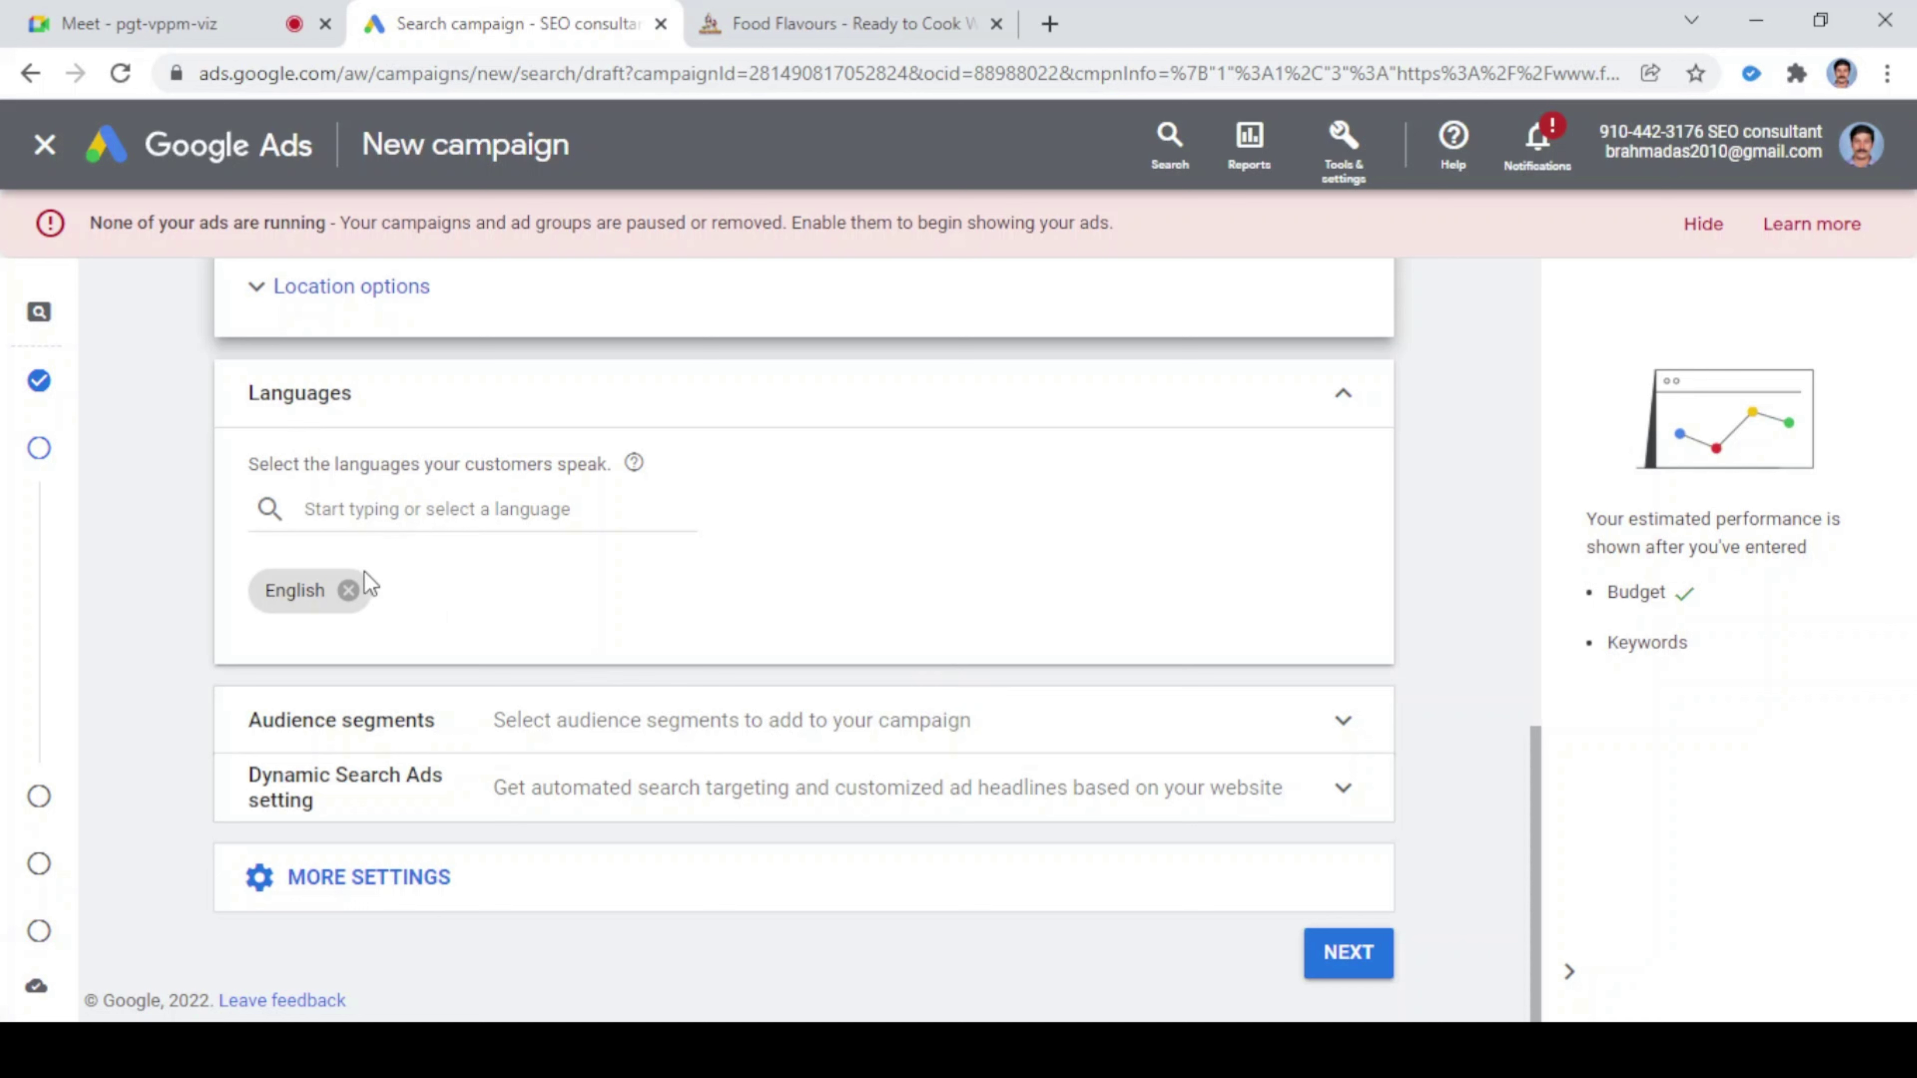
left_click(469, 511)
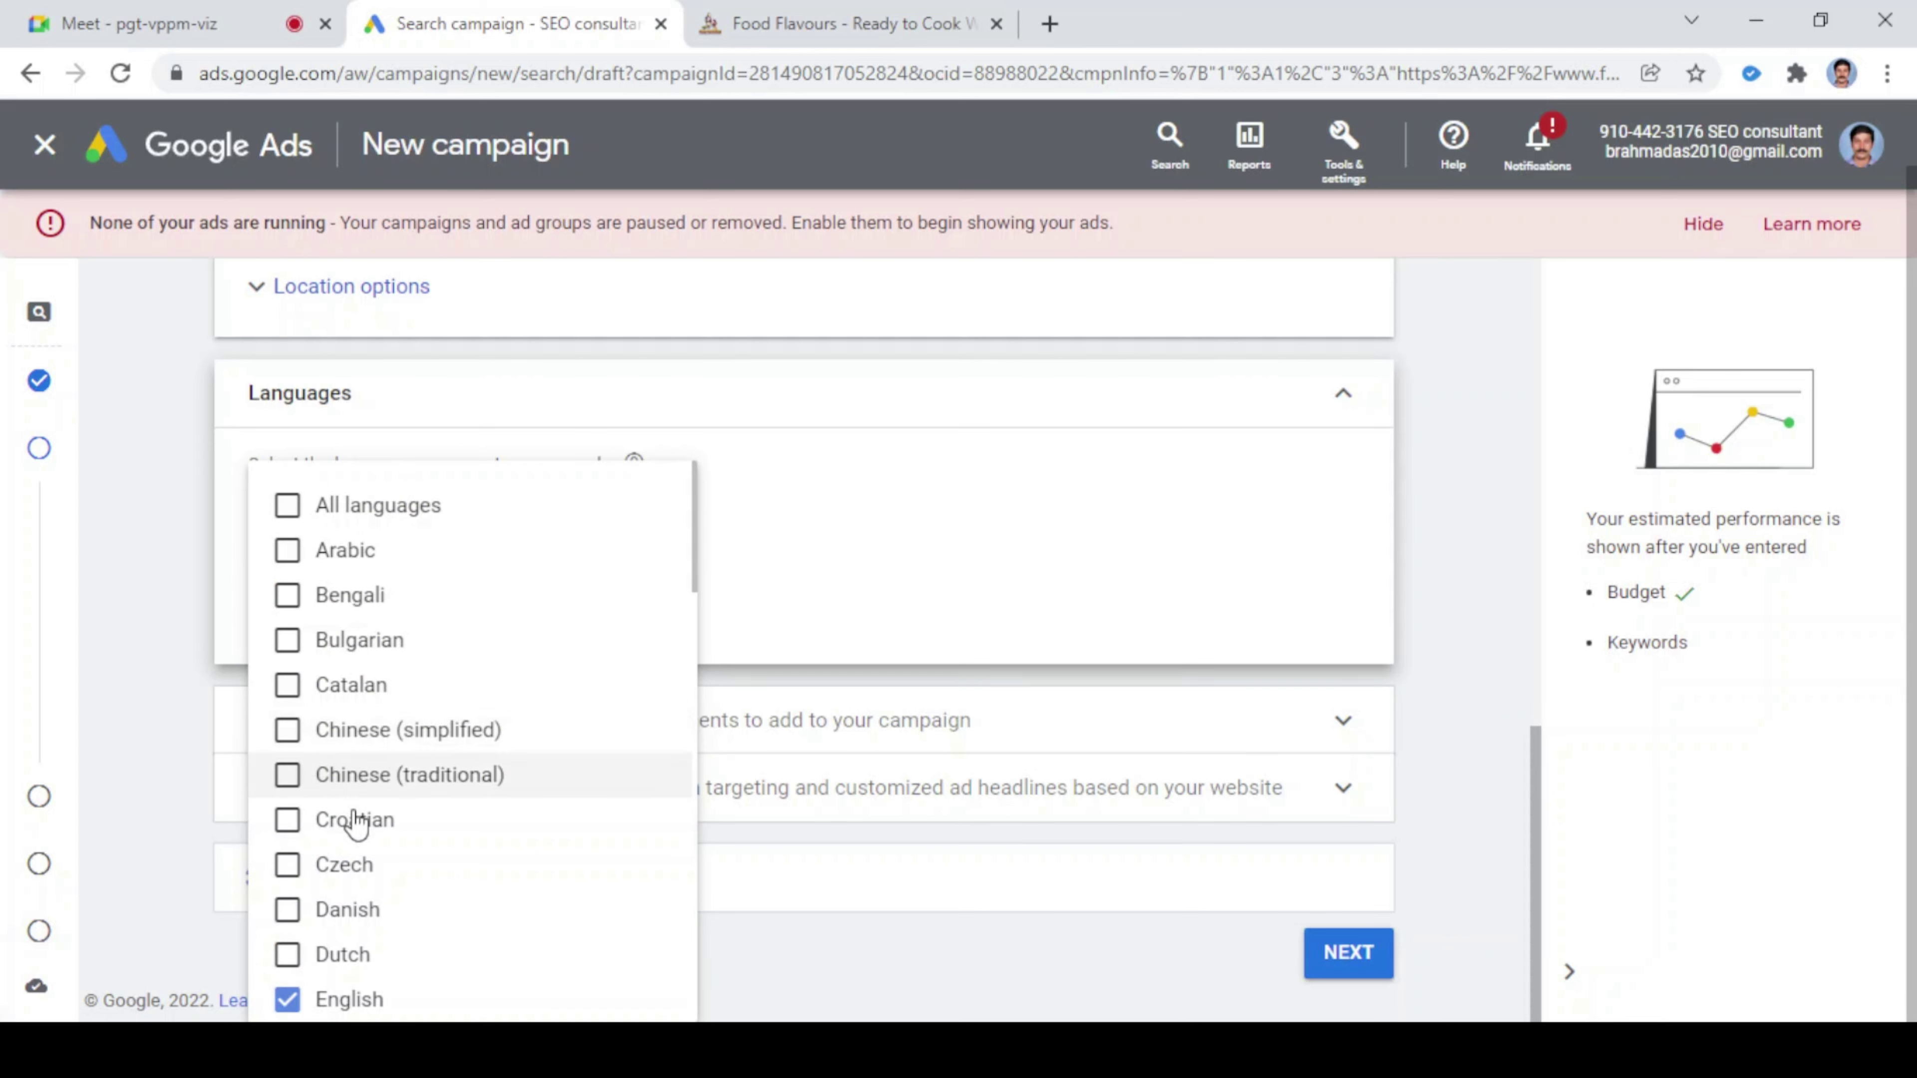
scroll(351, 856, "down", 2)
scroll(355, 879, "down", 1)
scroll(361, 882, "down", 4)
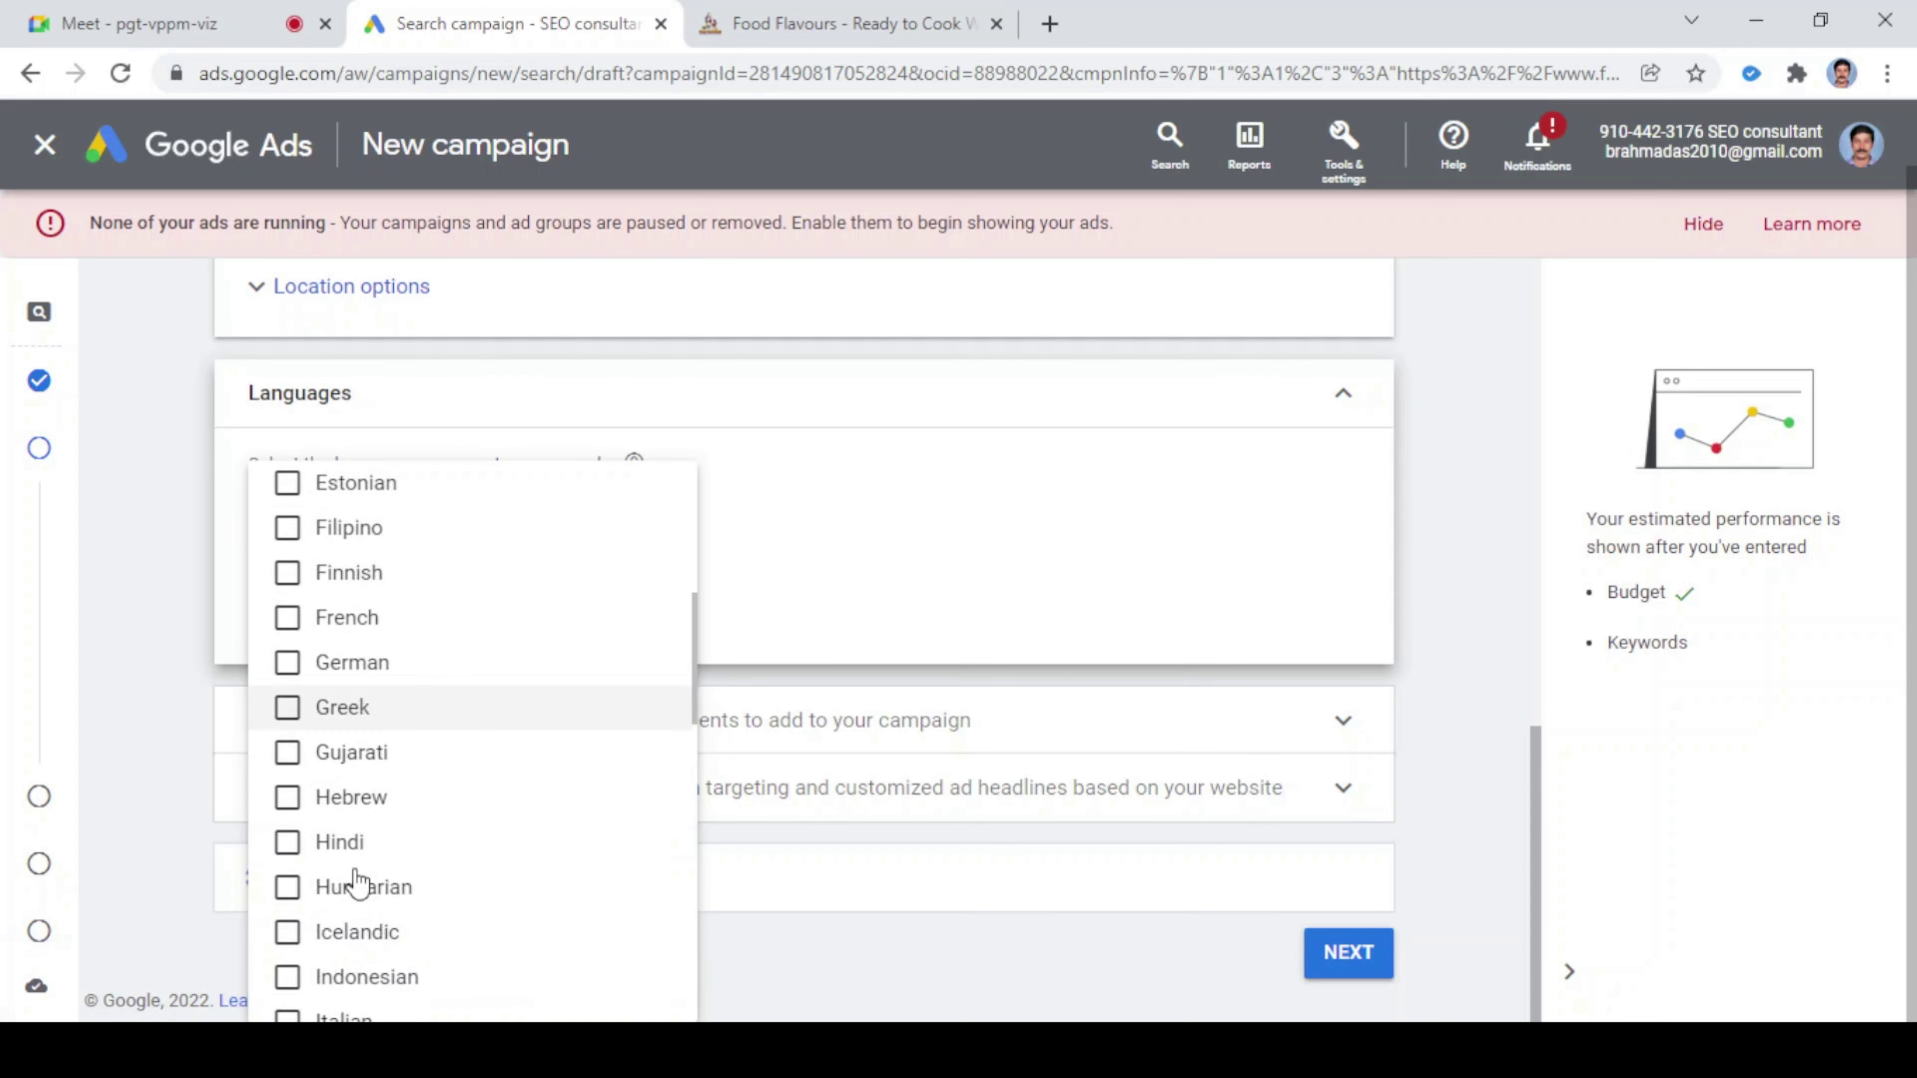
scroll(389, 878, "down", 2)
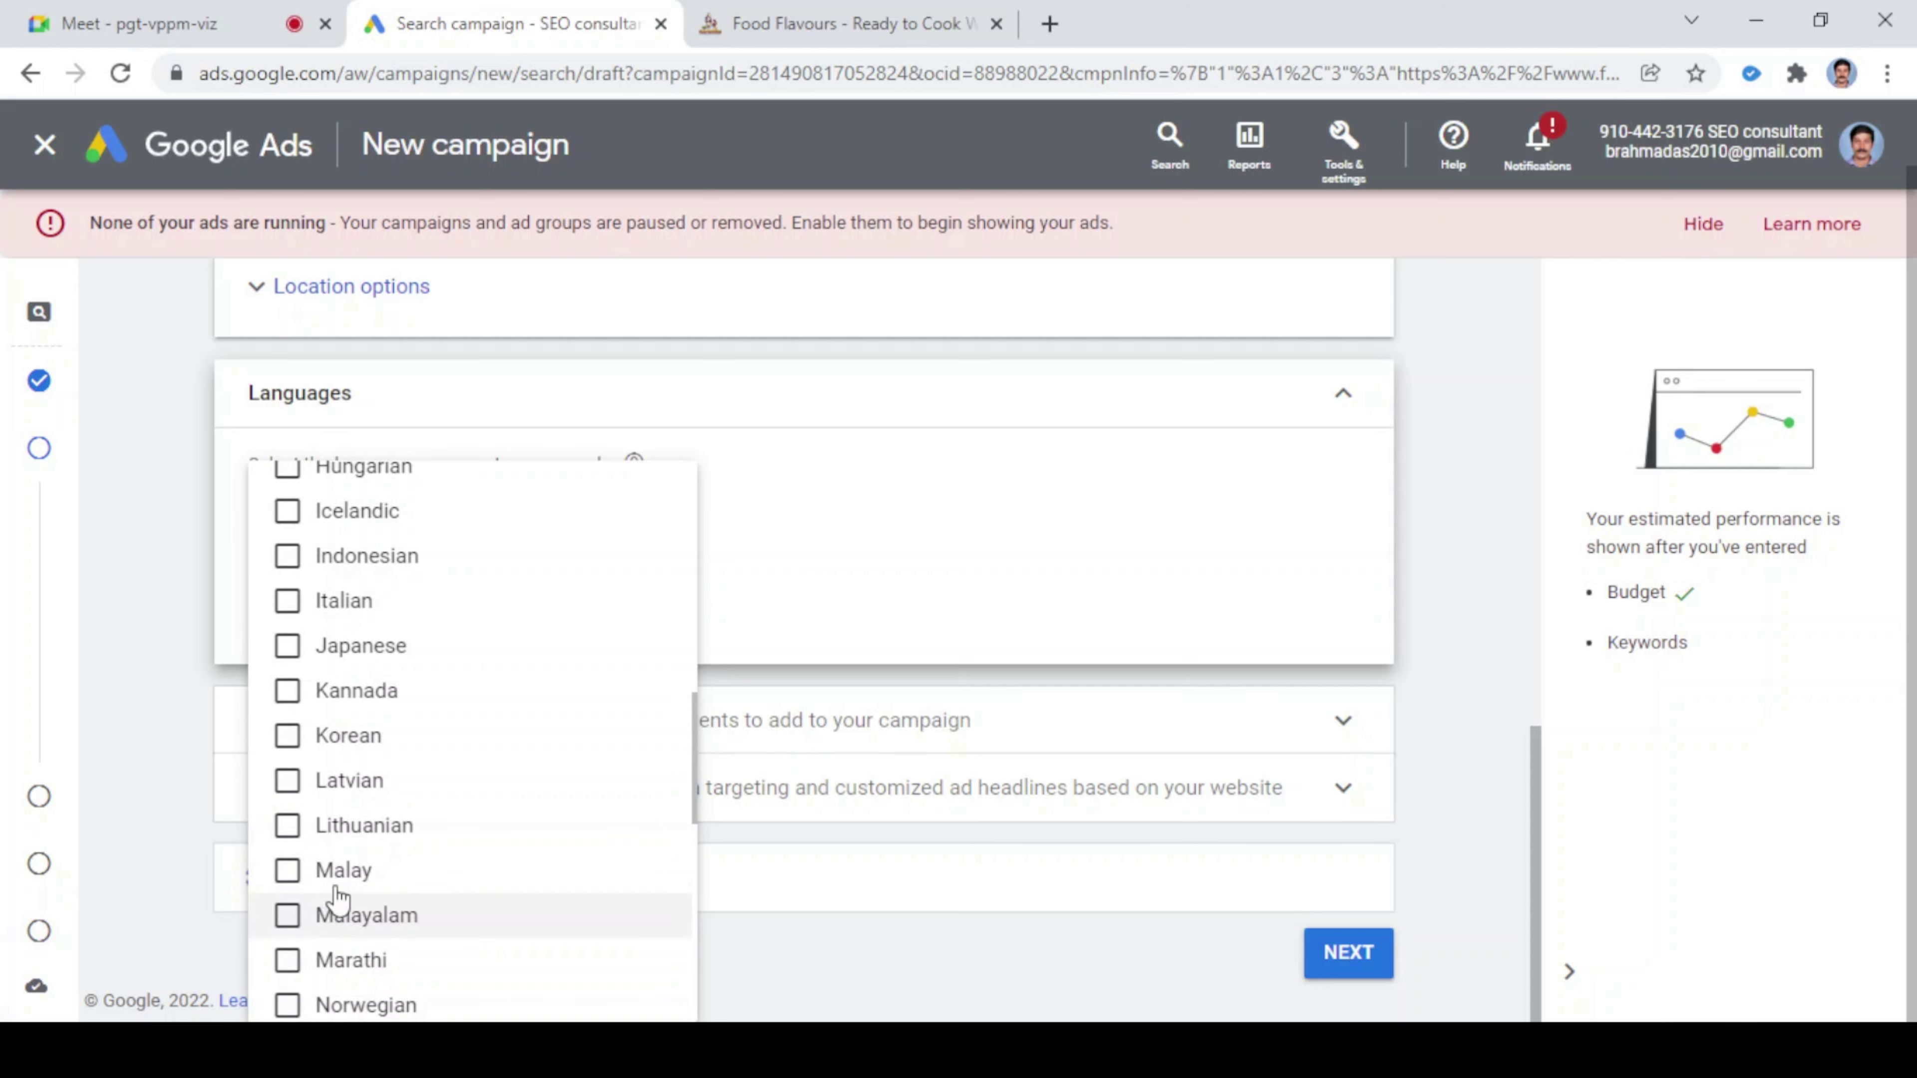
left_click(222, 553)
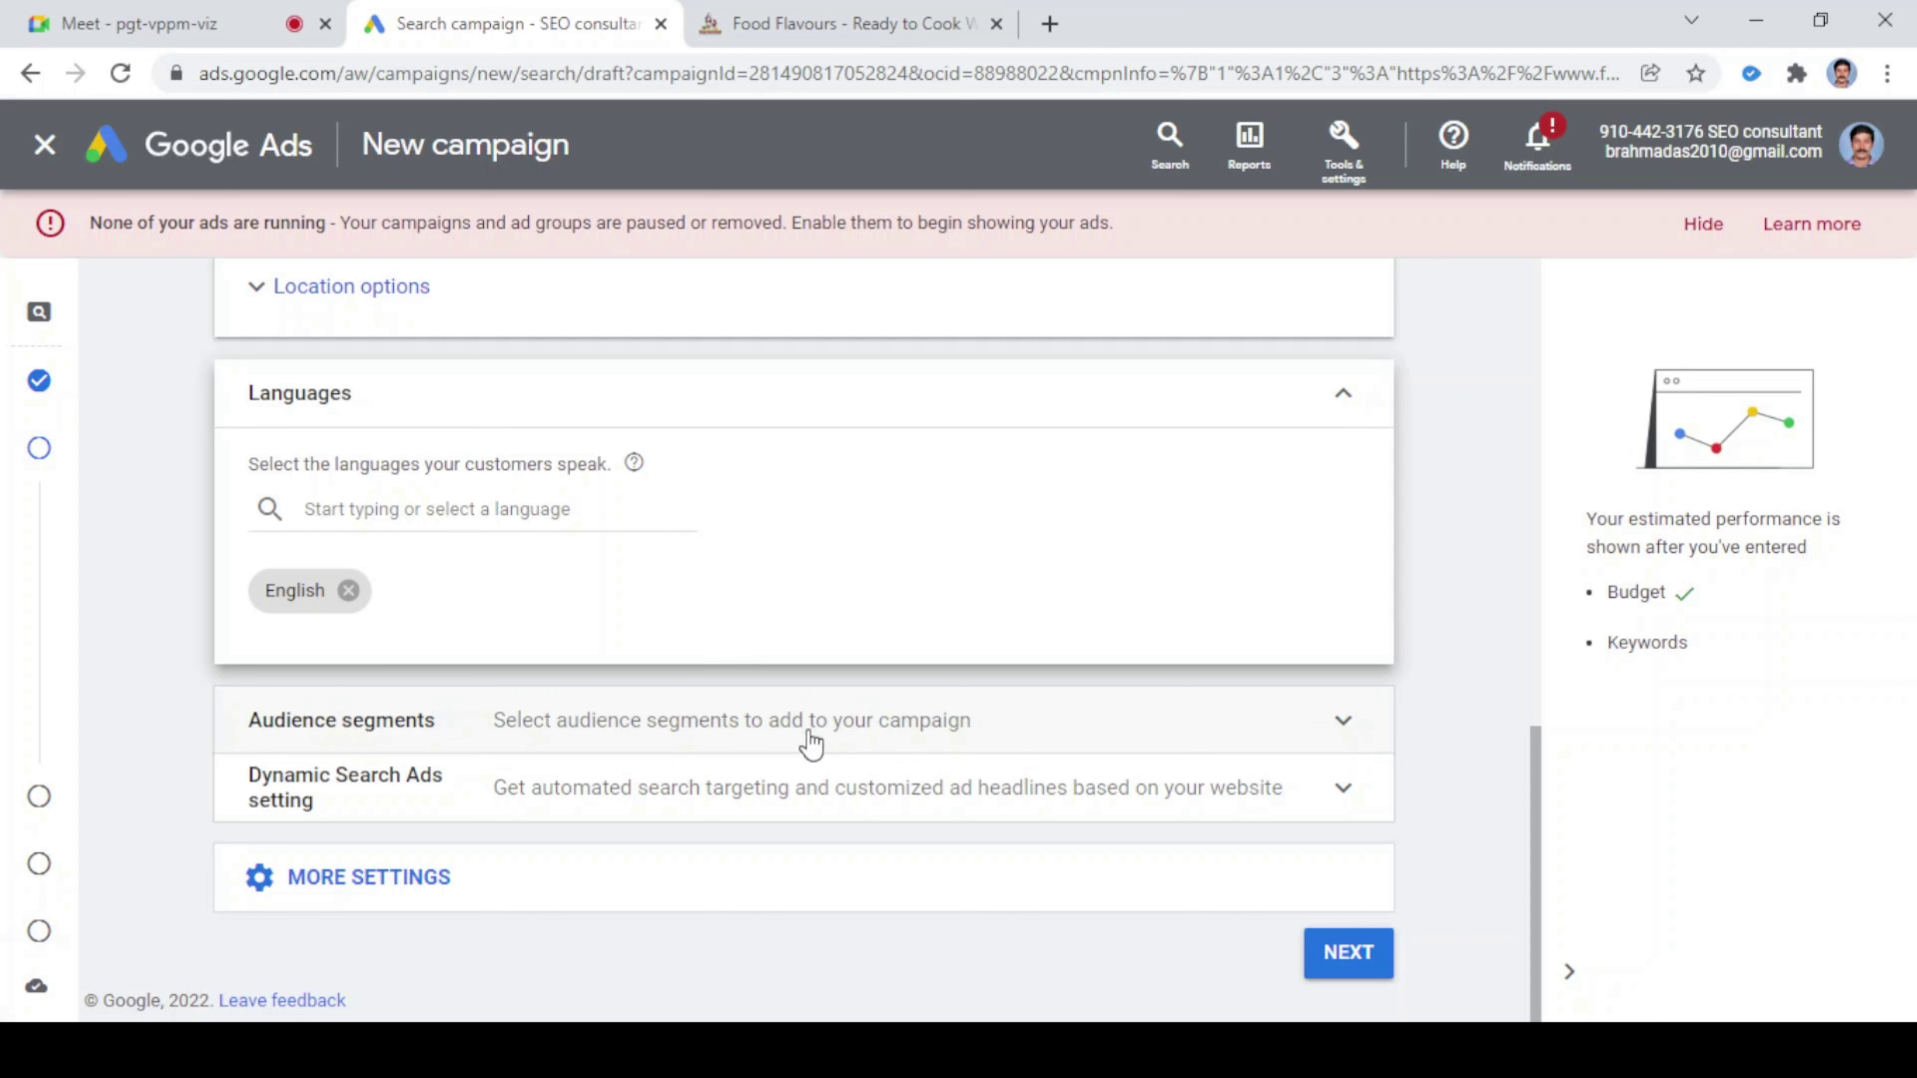
- Continue from the campaign settings to Keywords and ads, and rename Ad group 1 as Food Flavours Kochi
left_click(1347, 980)
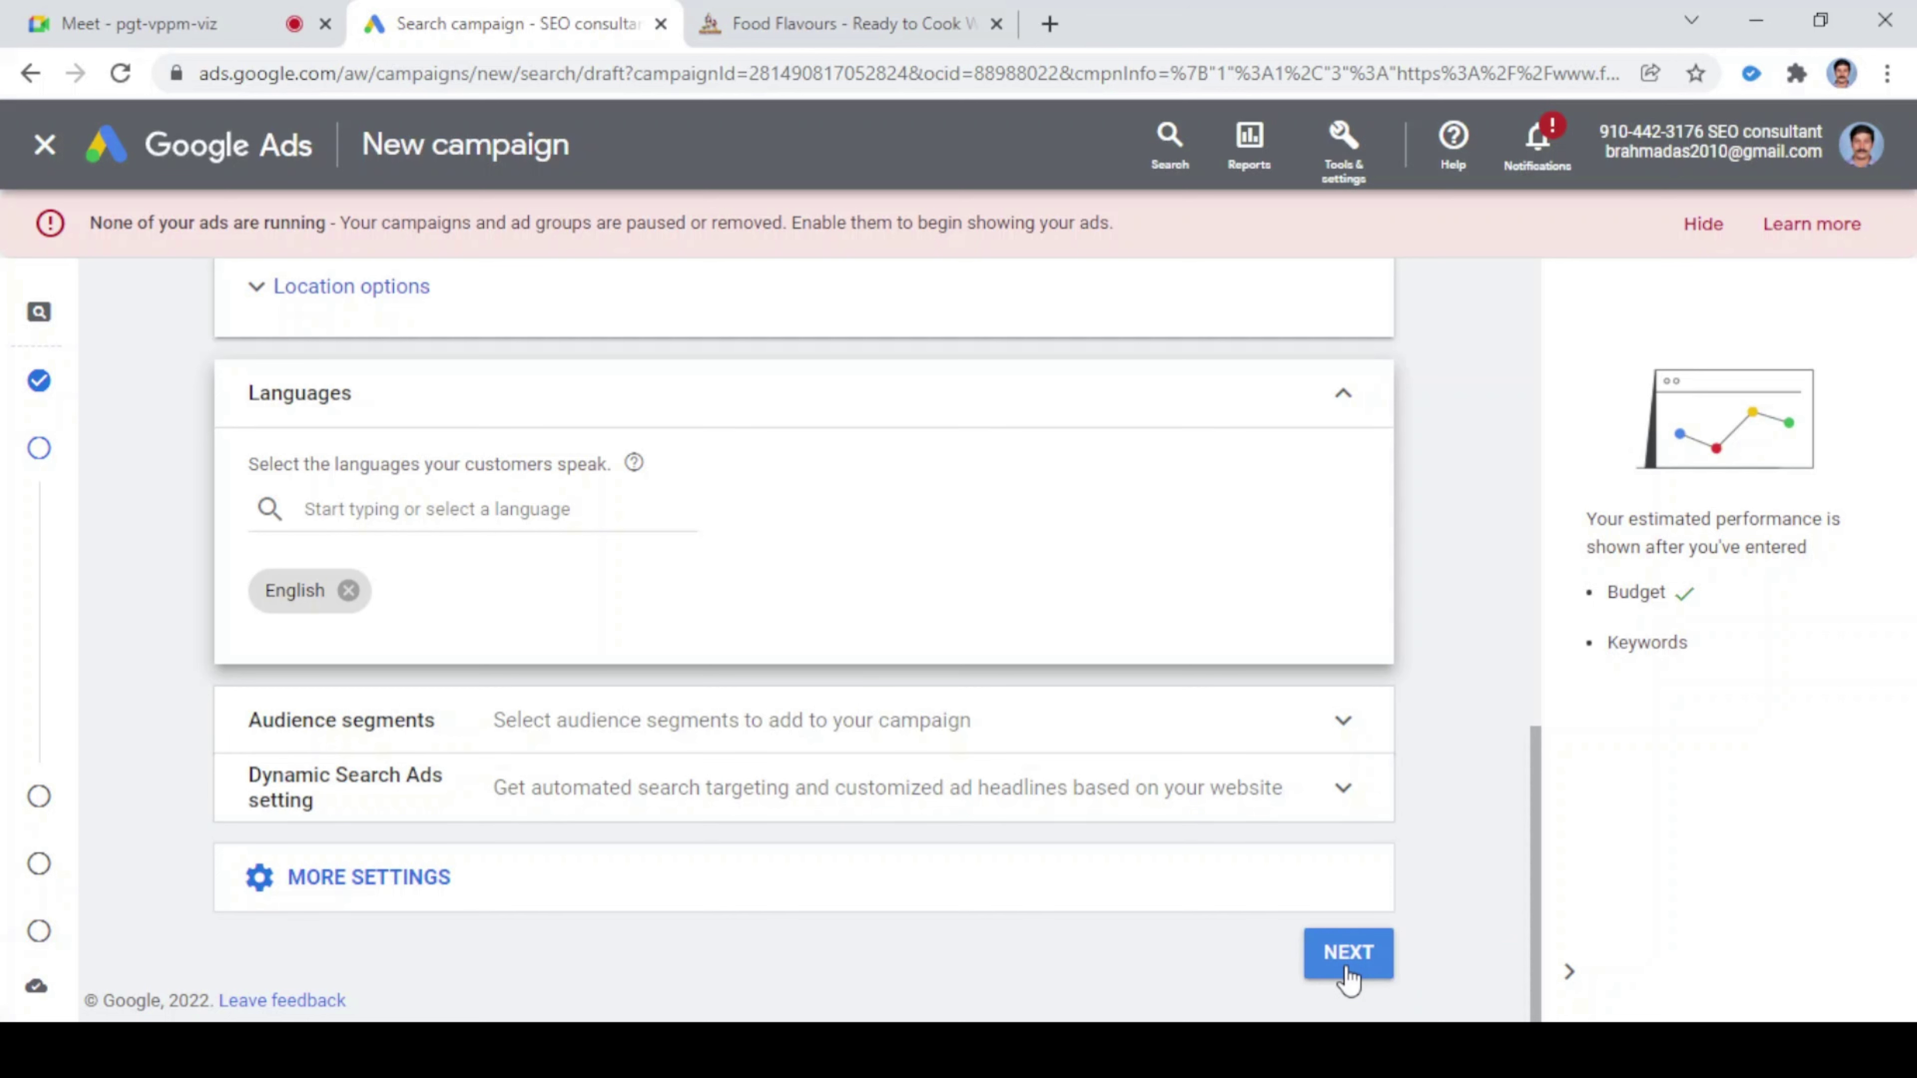
left_click(1079, 736)
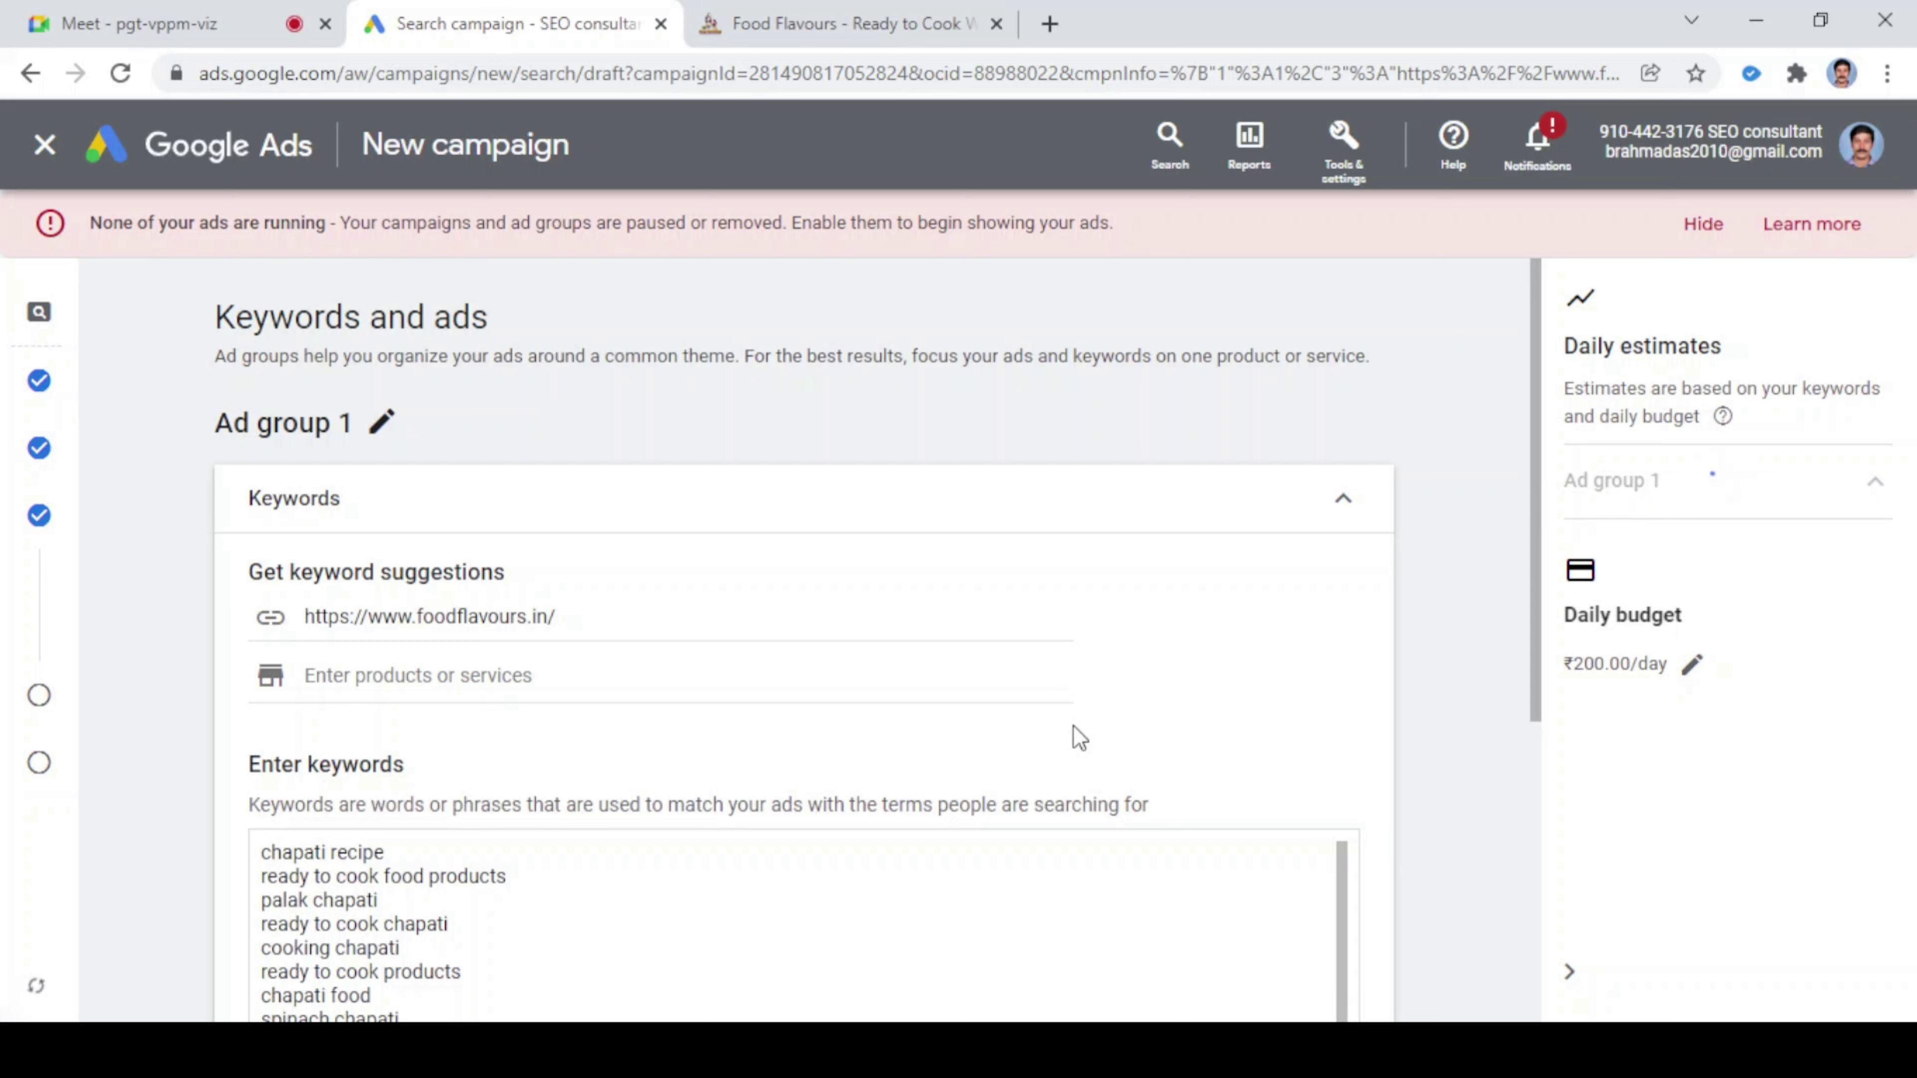
left_click(380, 425)
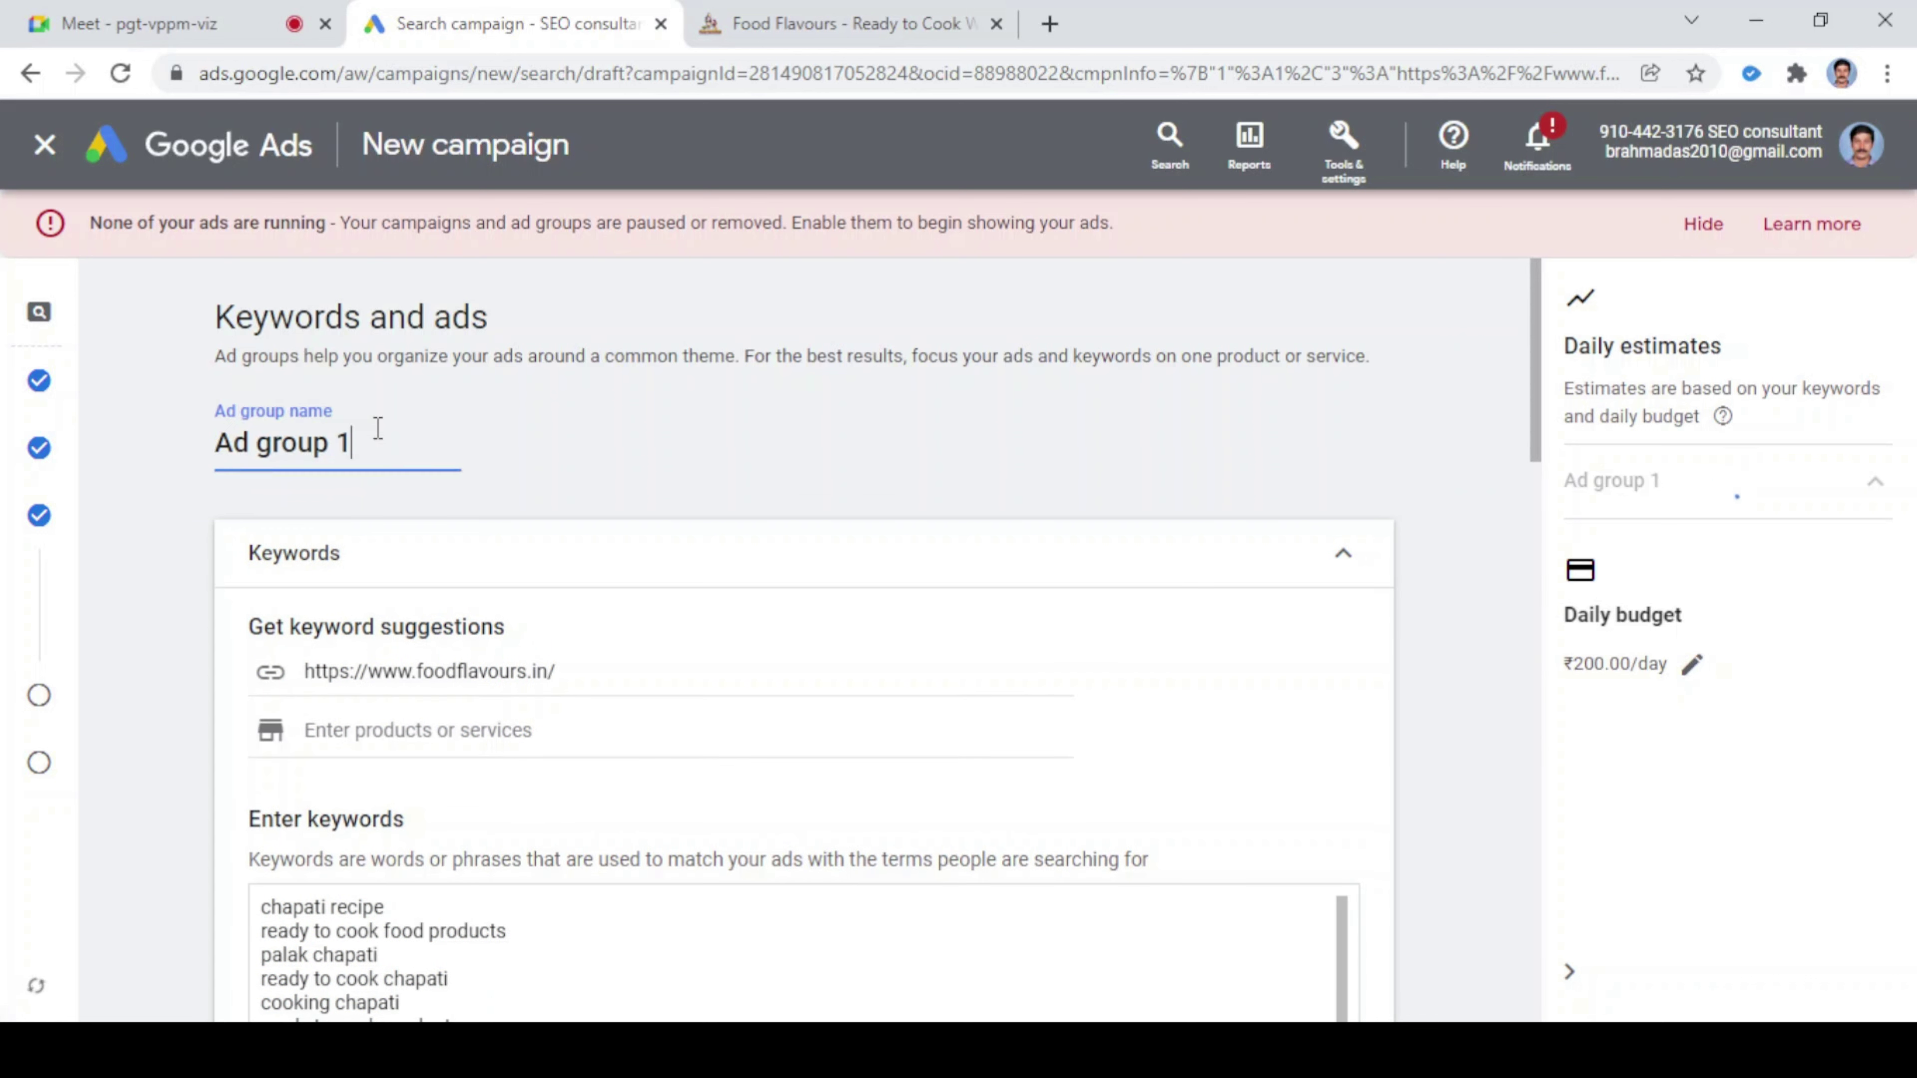
key("ctrl+a")
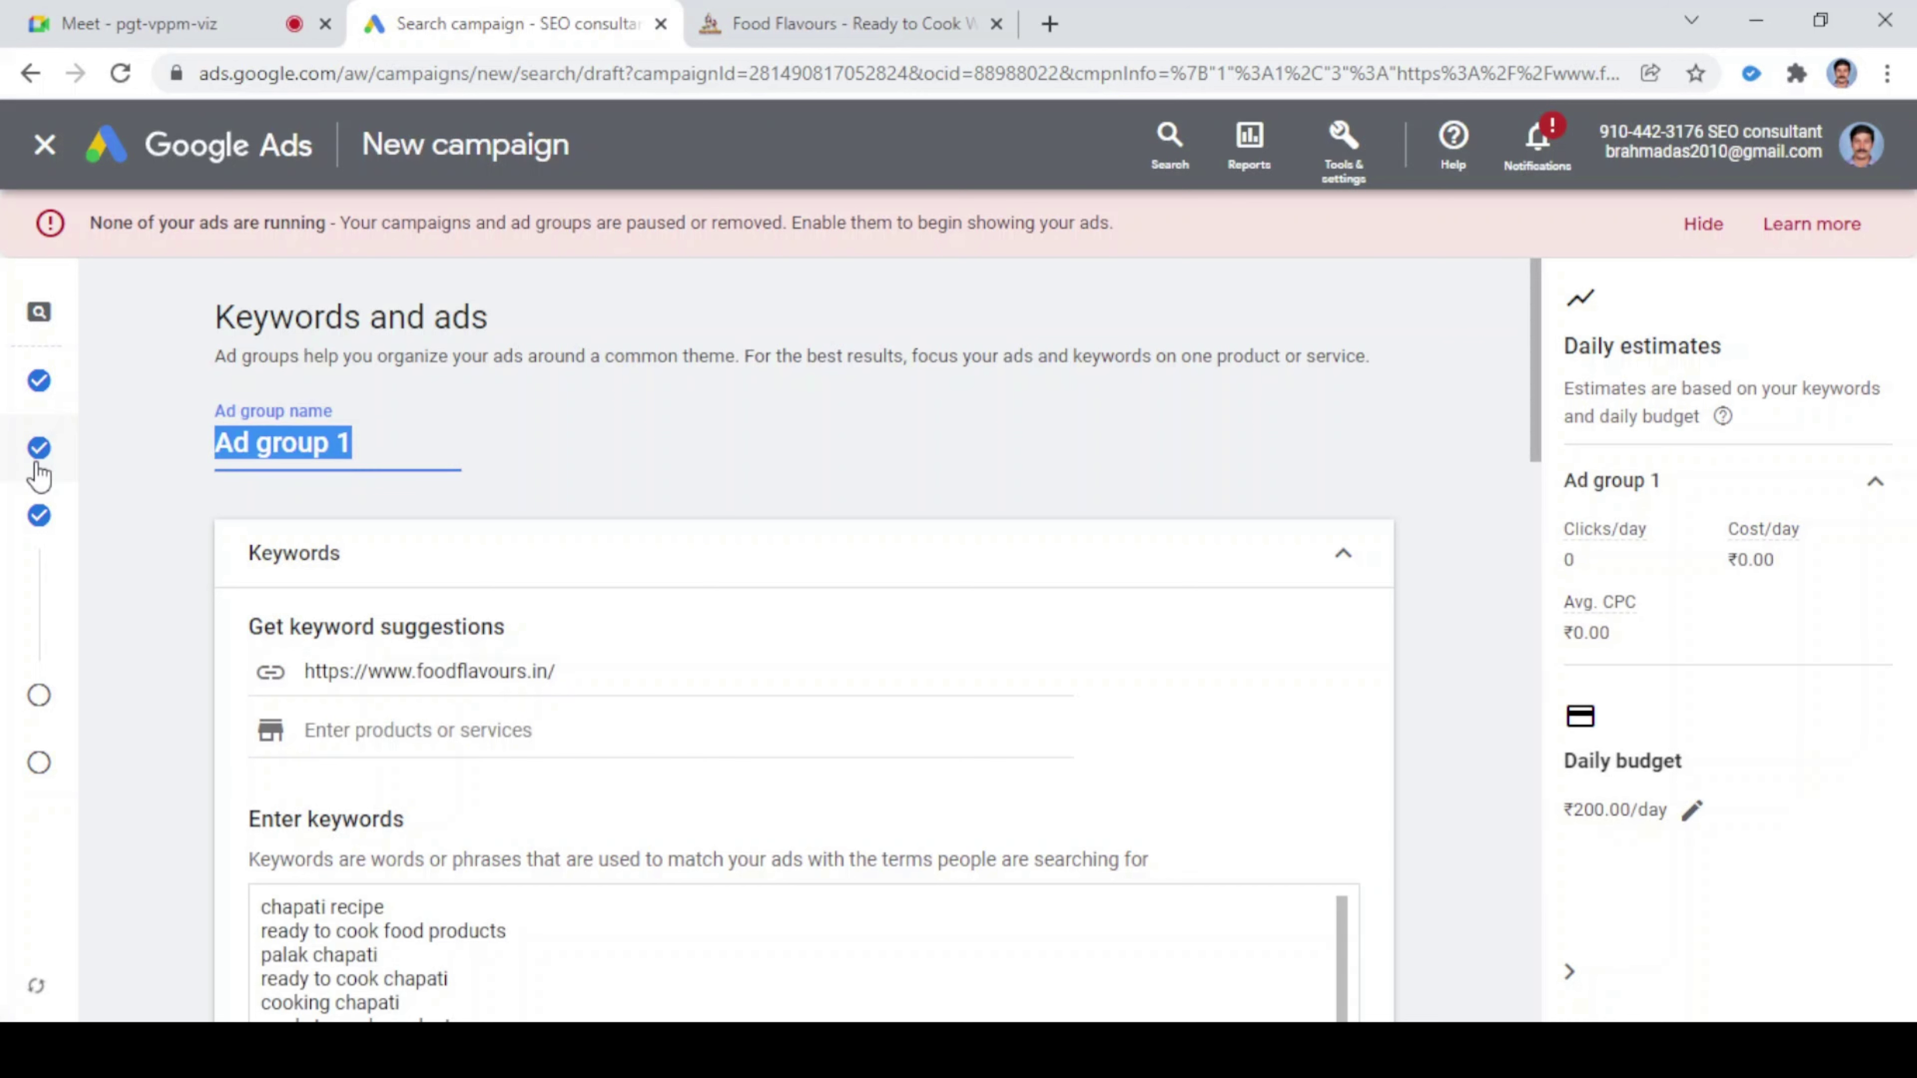
type("F")
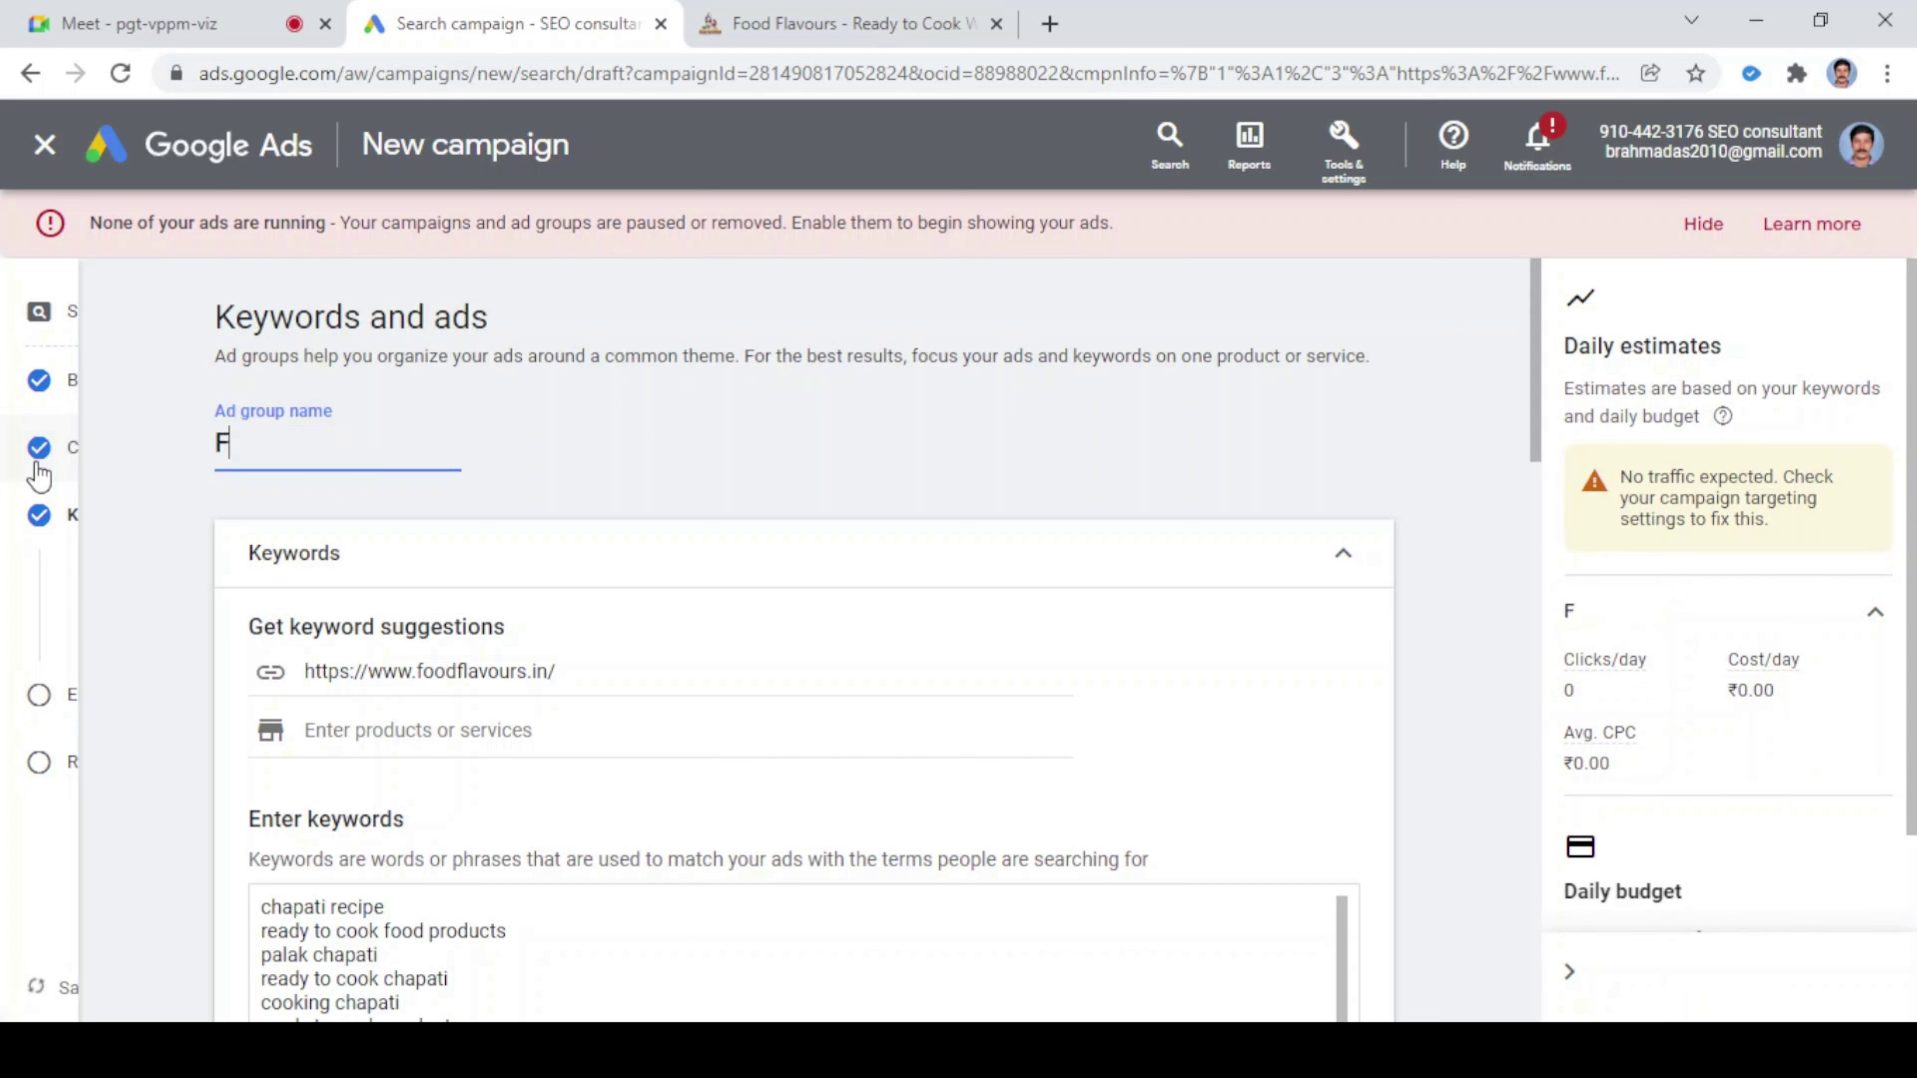
type("ood")
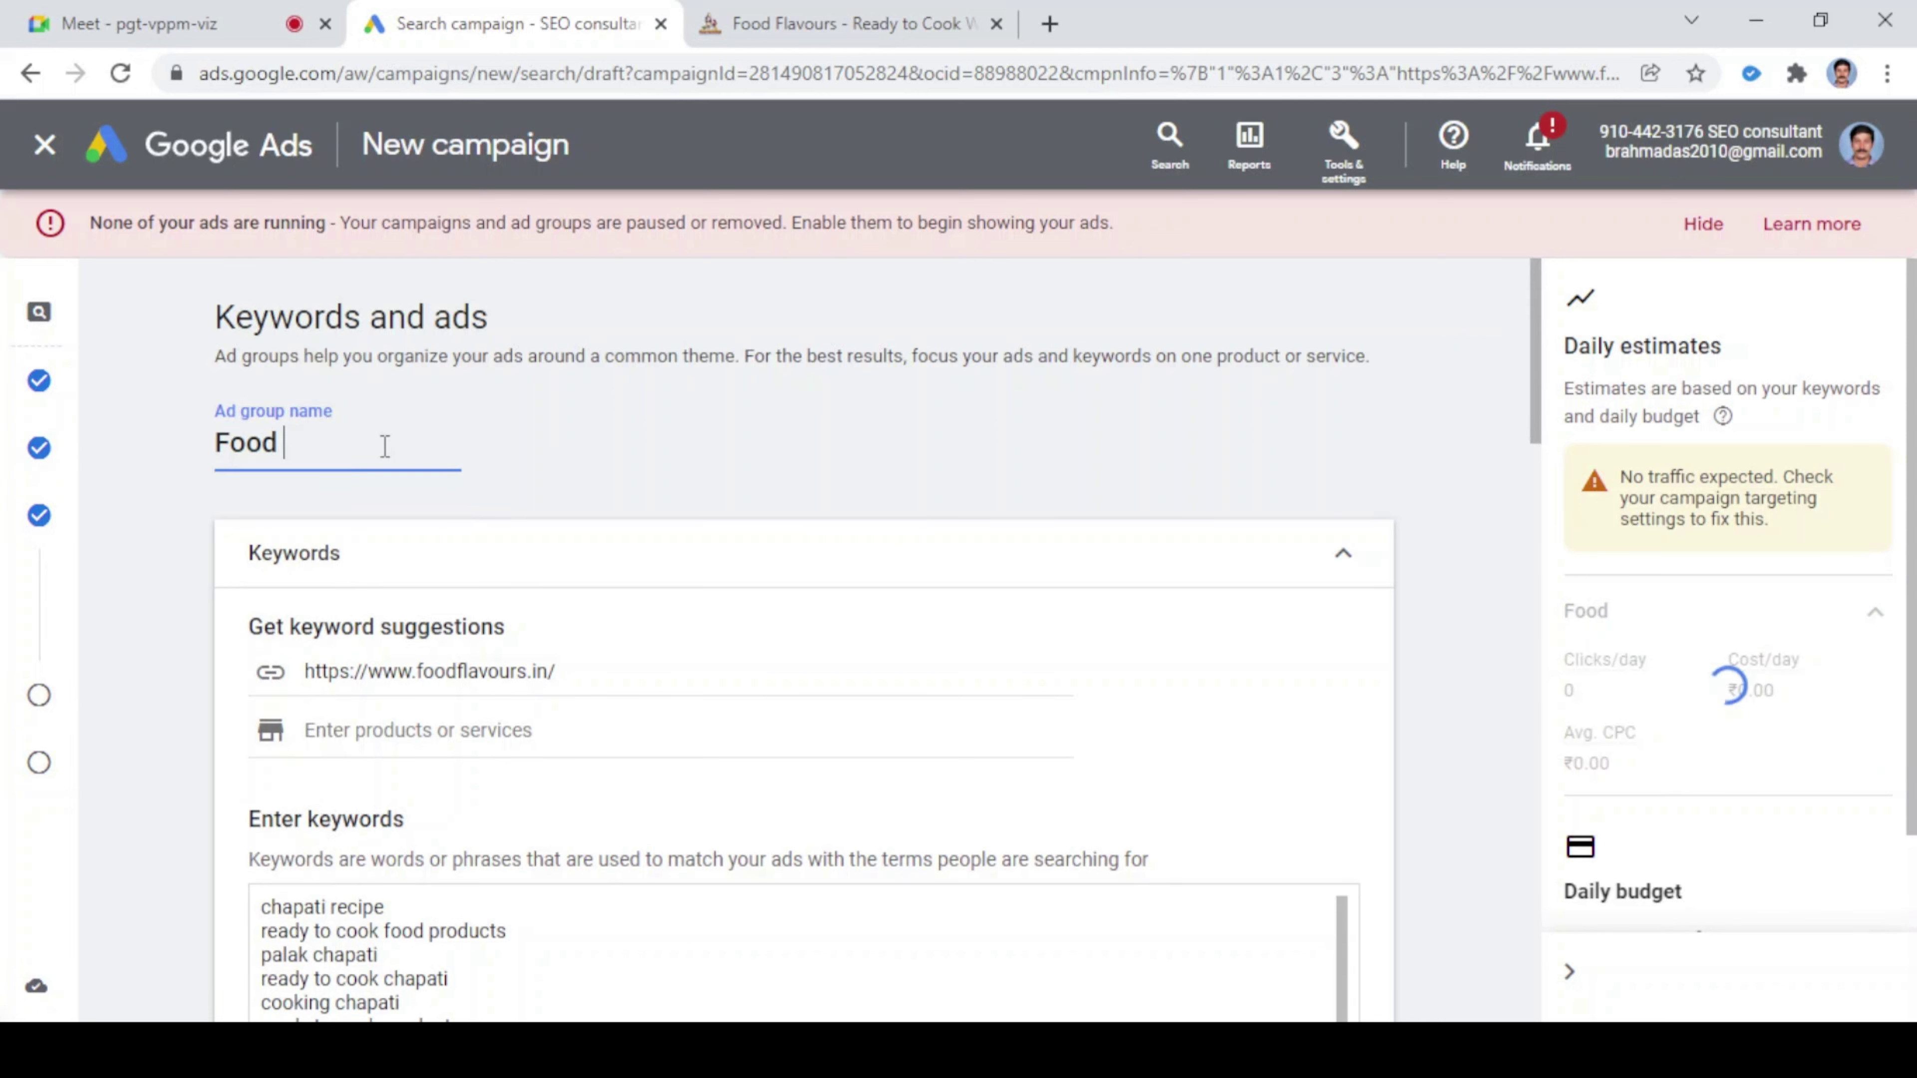
type("Flavours ")
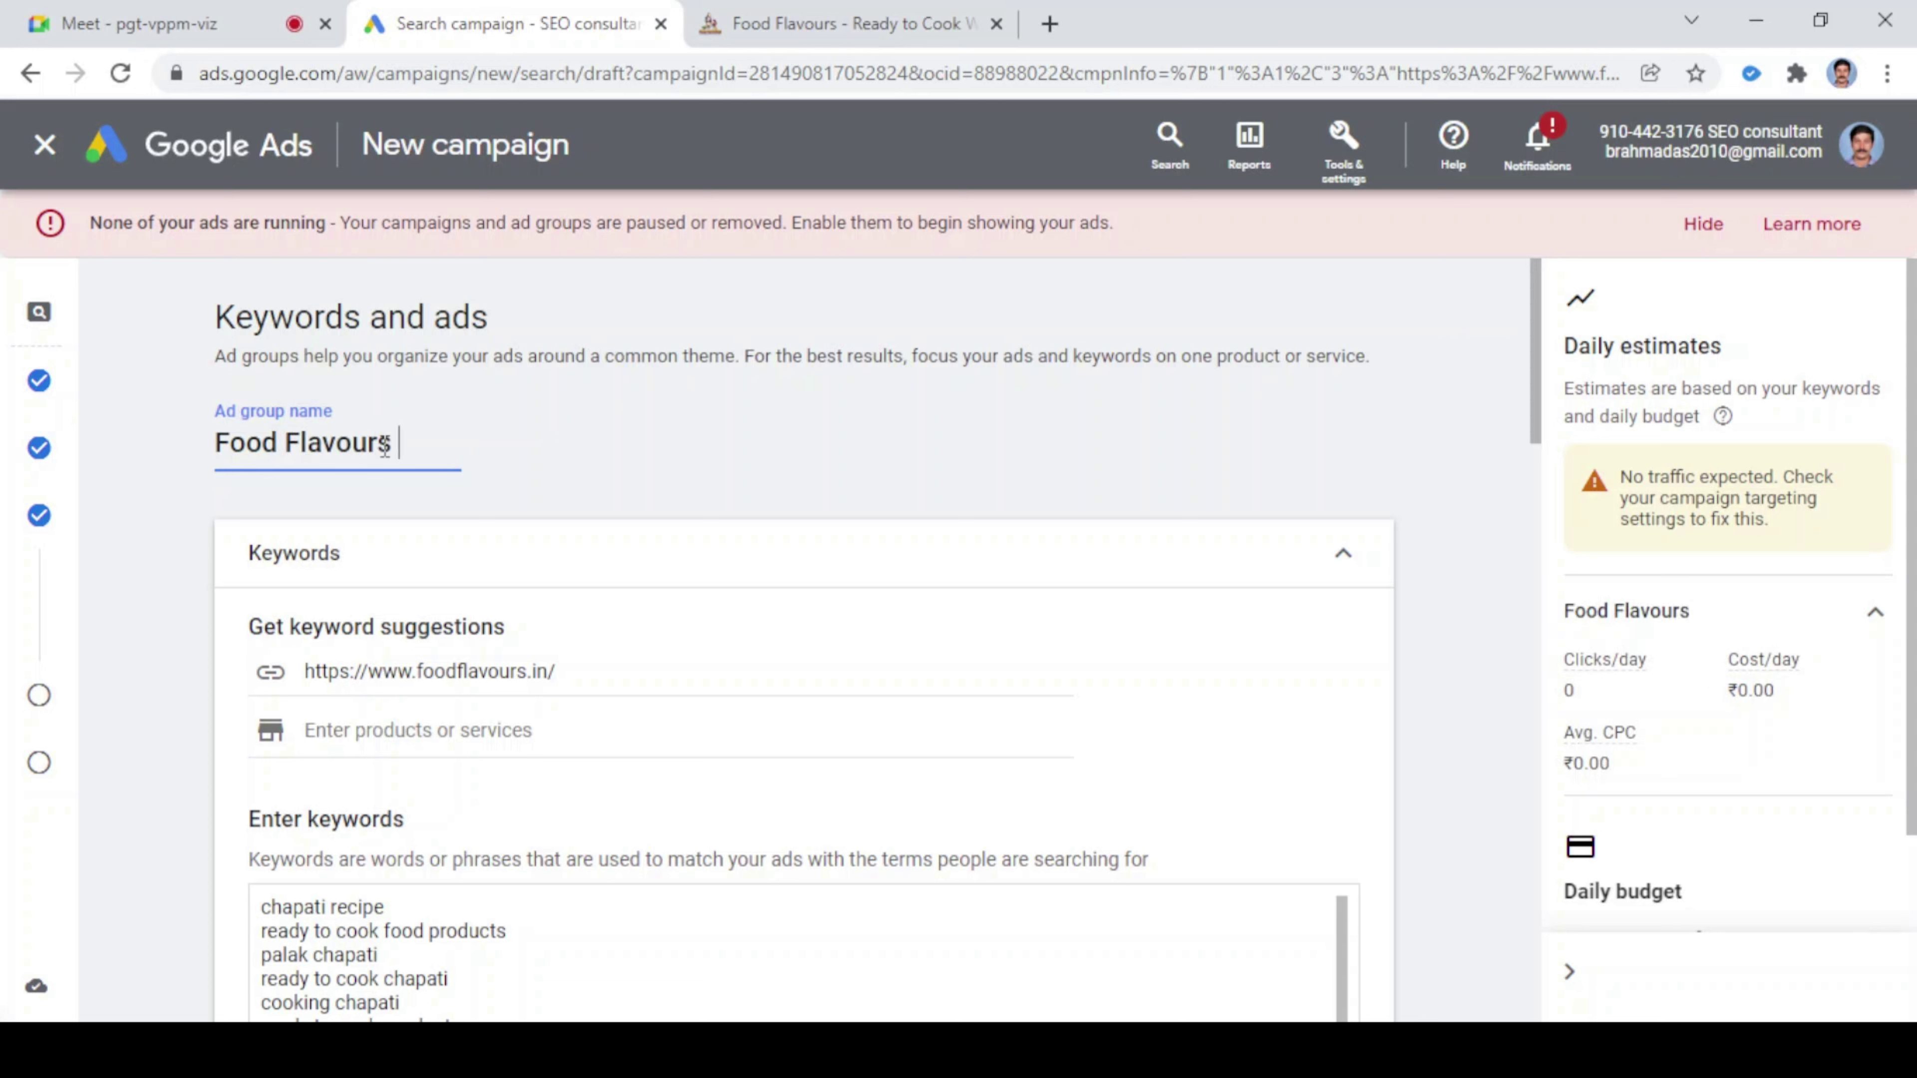
type("Kochi")
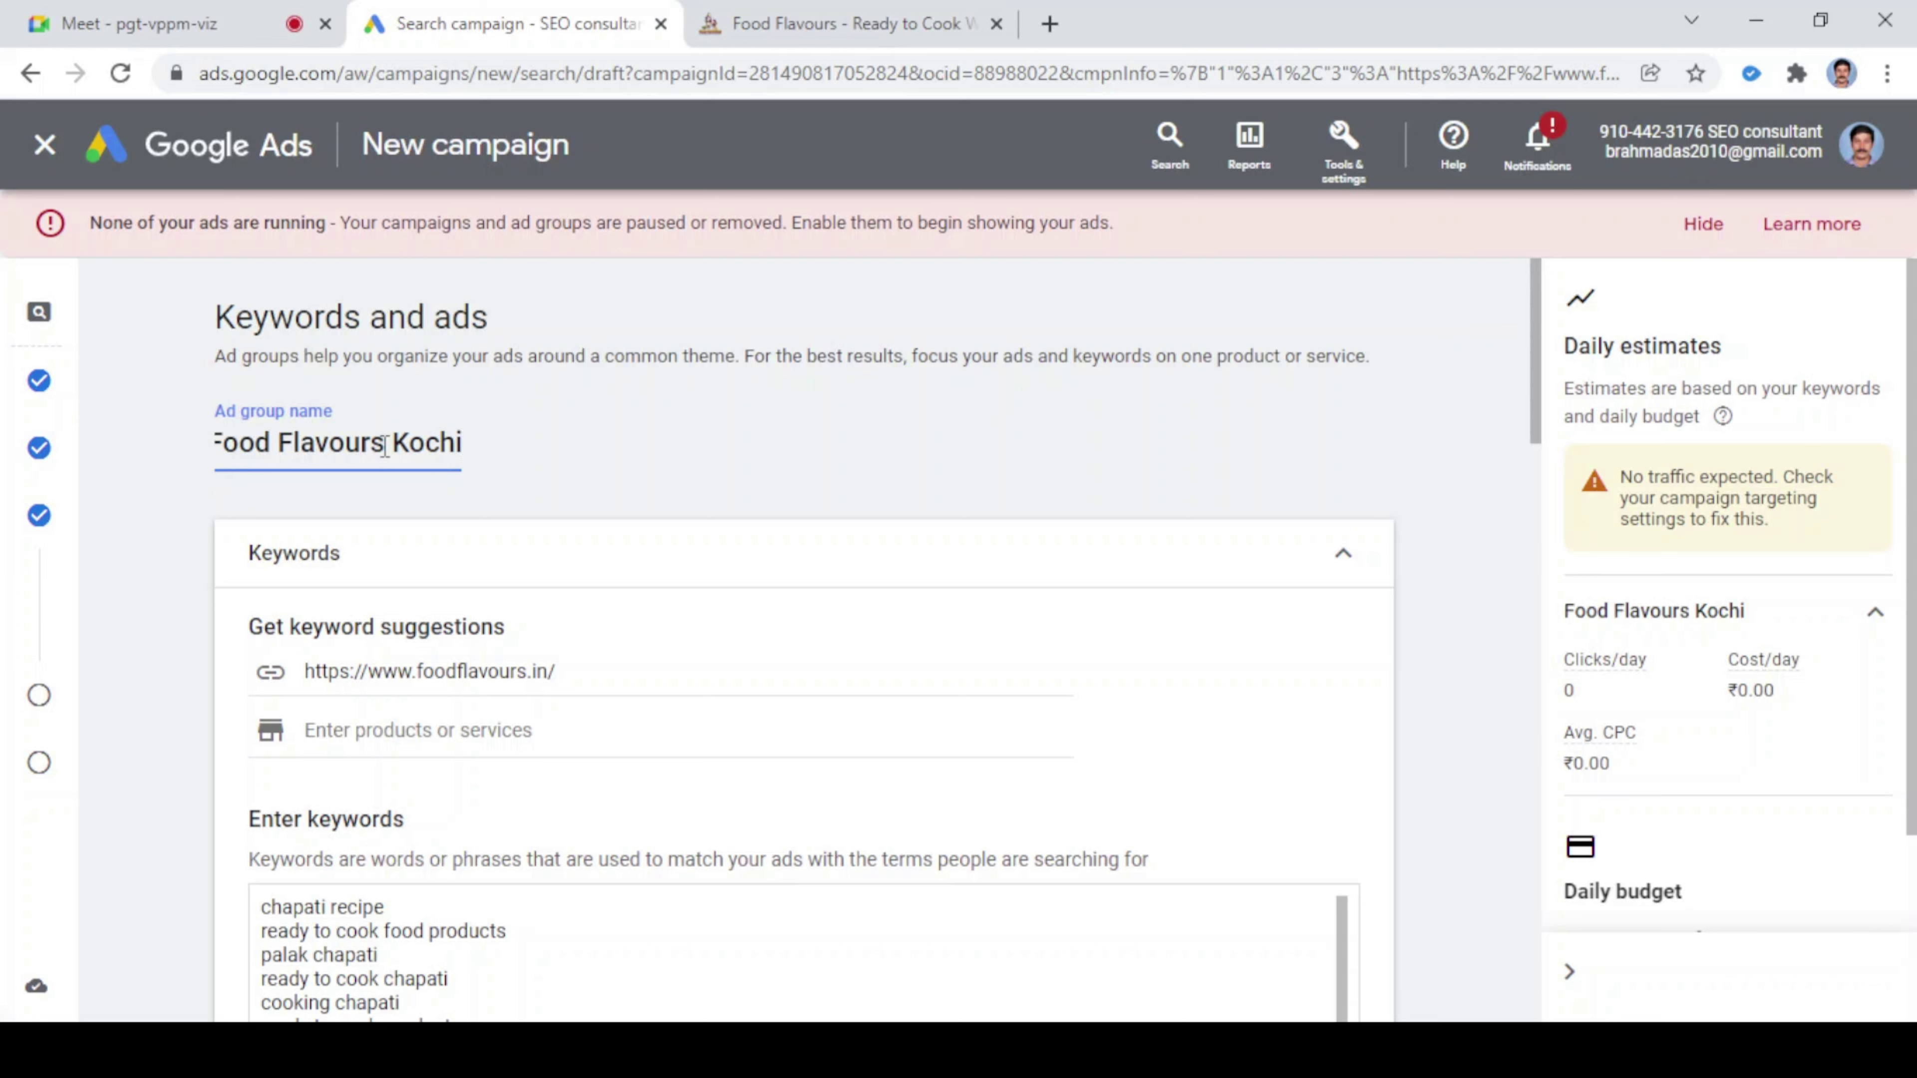
- Remove the keyword "chapati recipe" from the ad group's keyword list
scroll(875, 525, "down", 3)
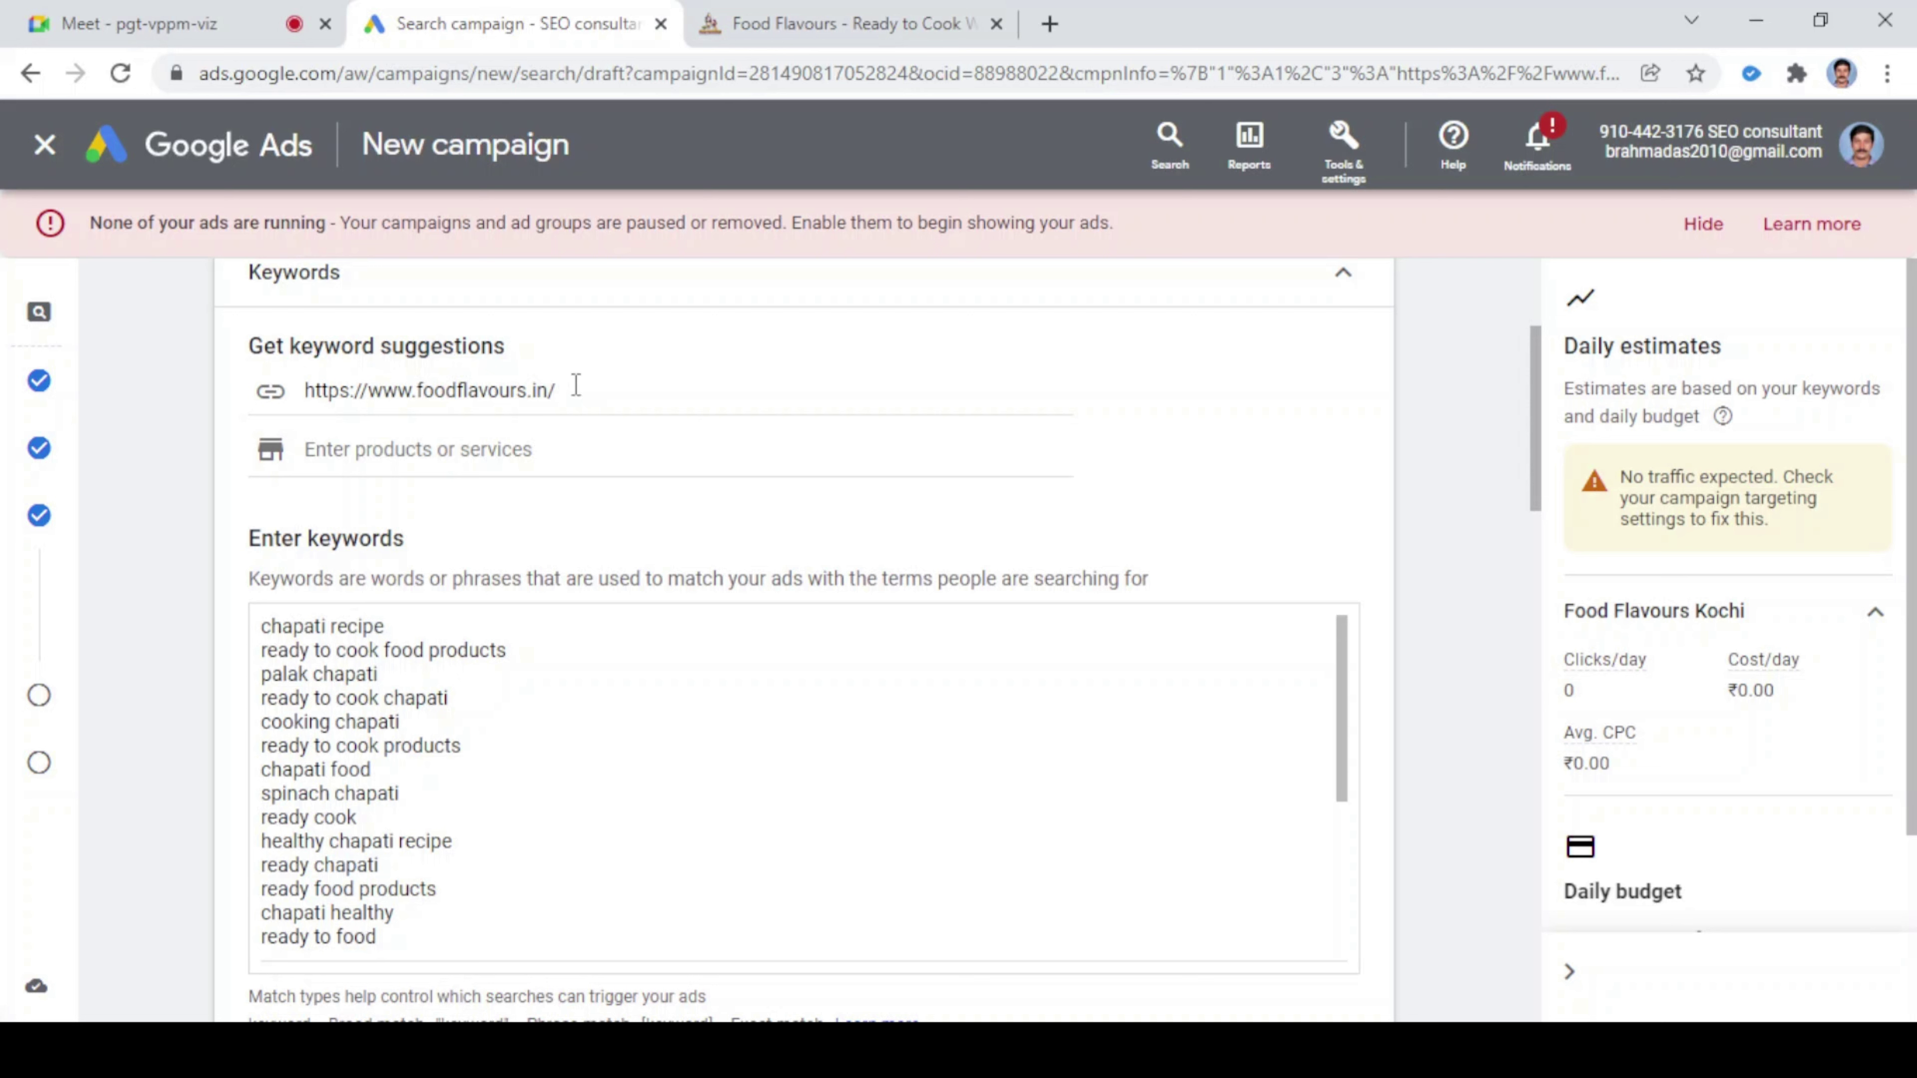
left_click_drag(576, 385, 510, 390)
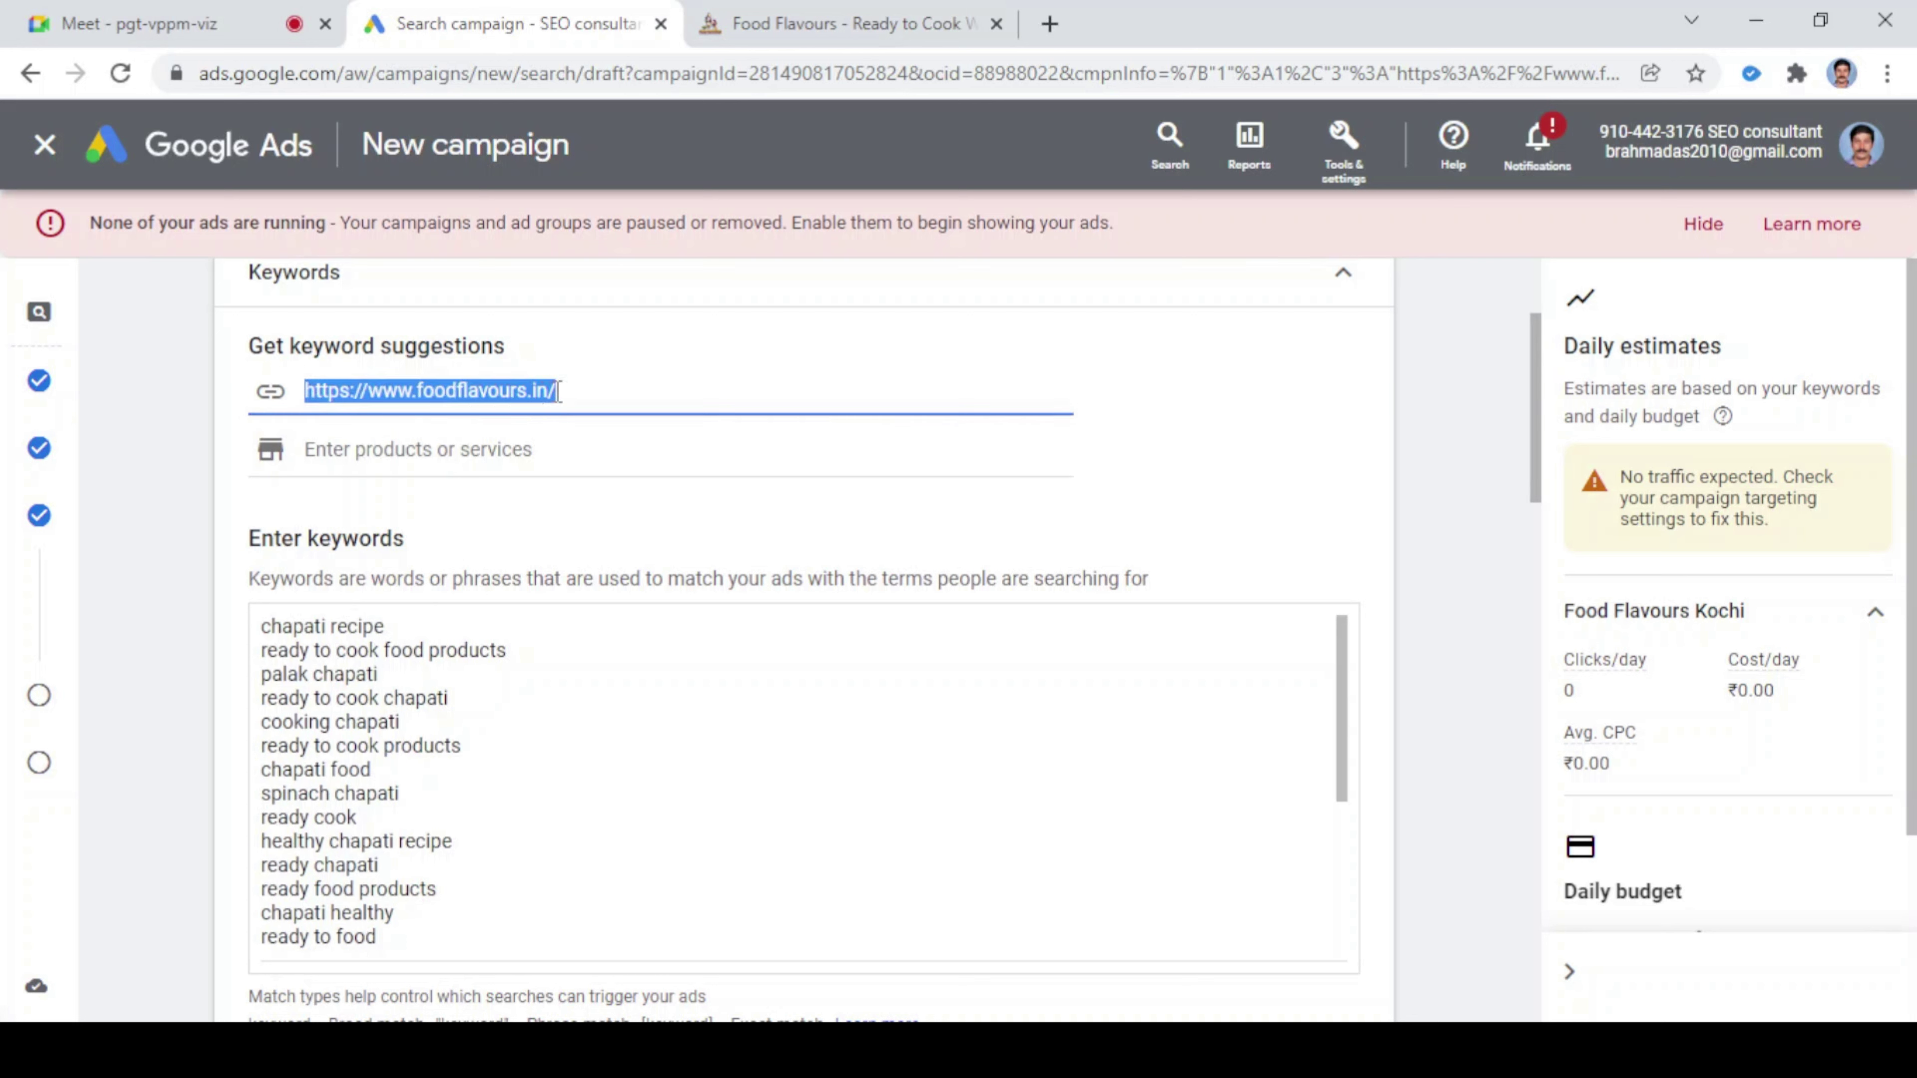
left_click(577, 392)
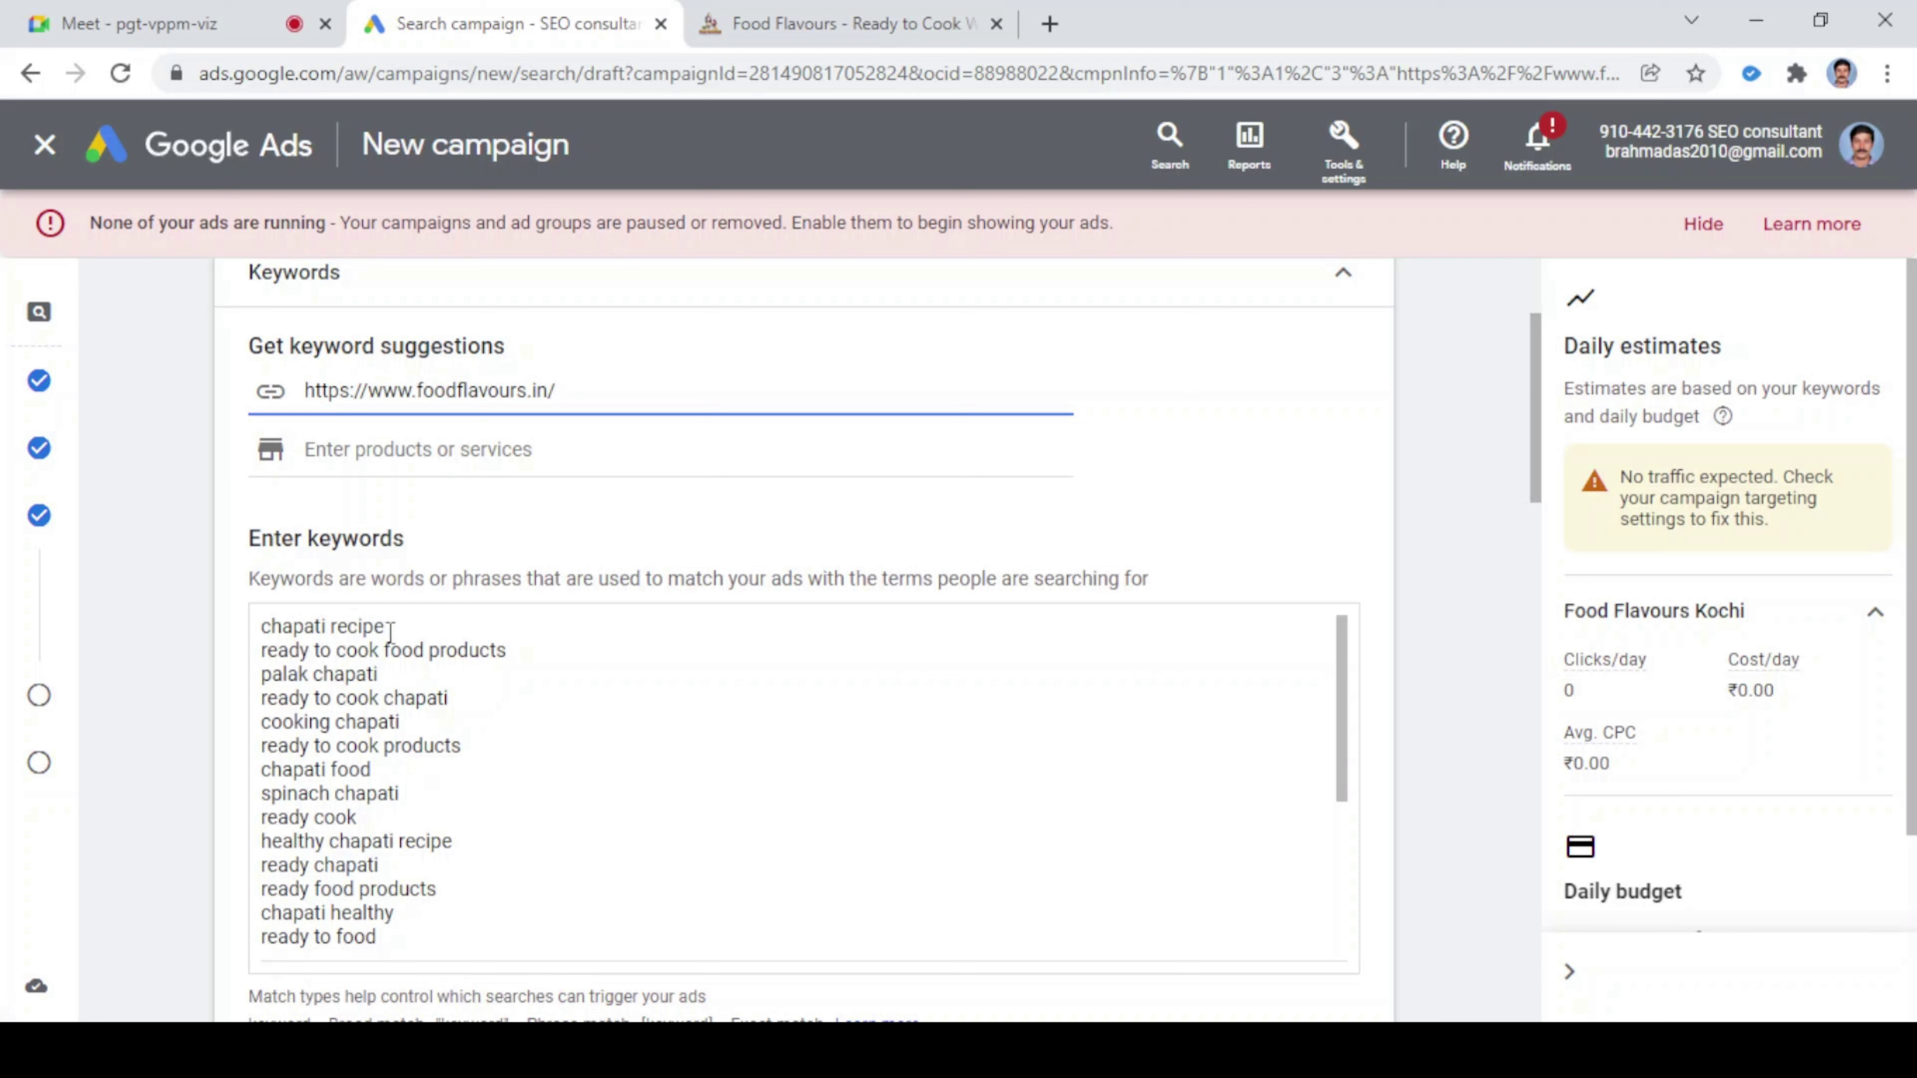
left_click_drag(390, 630, 8, 621)
key("BackSpace")
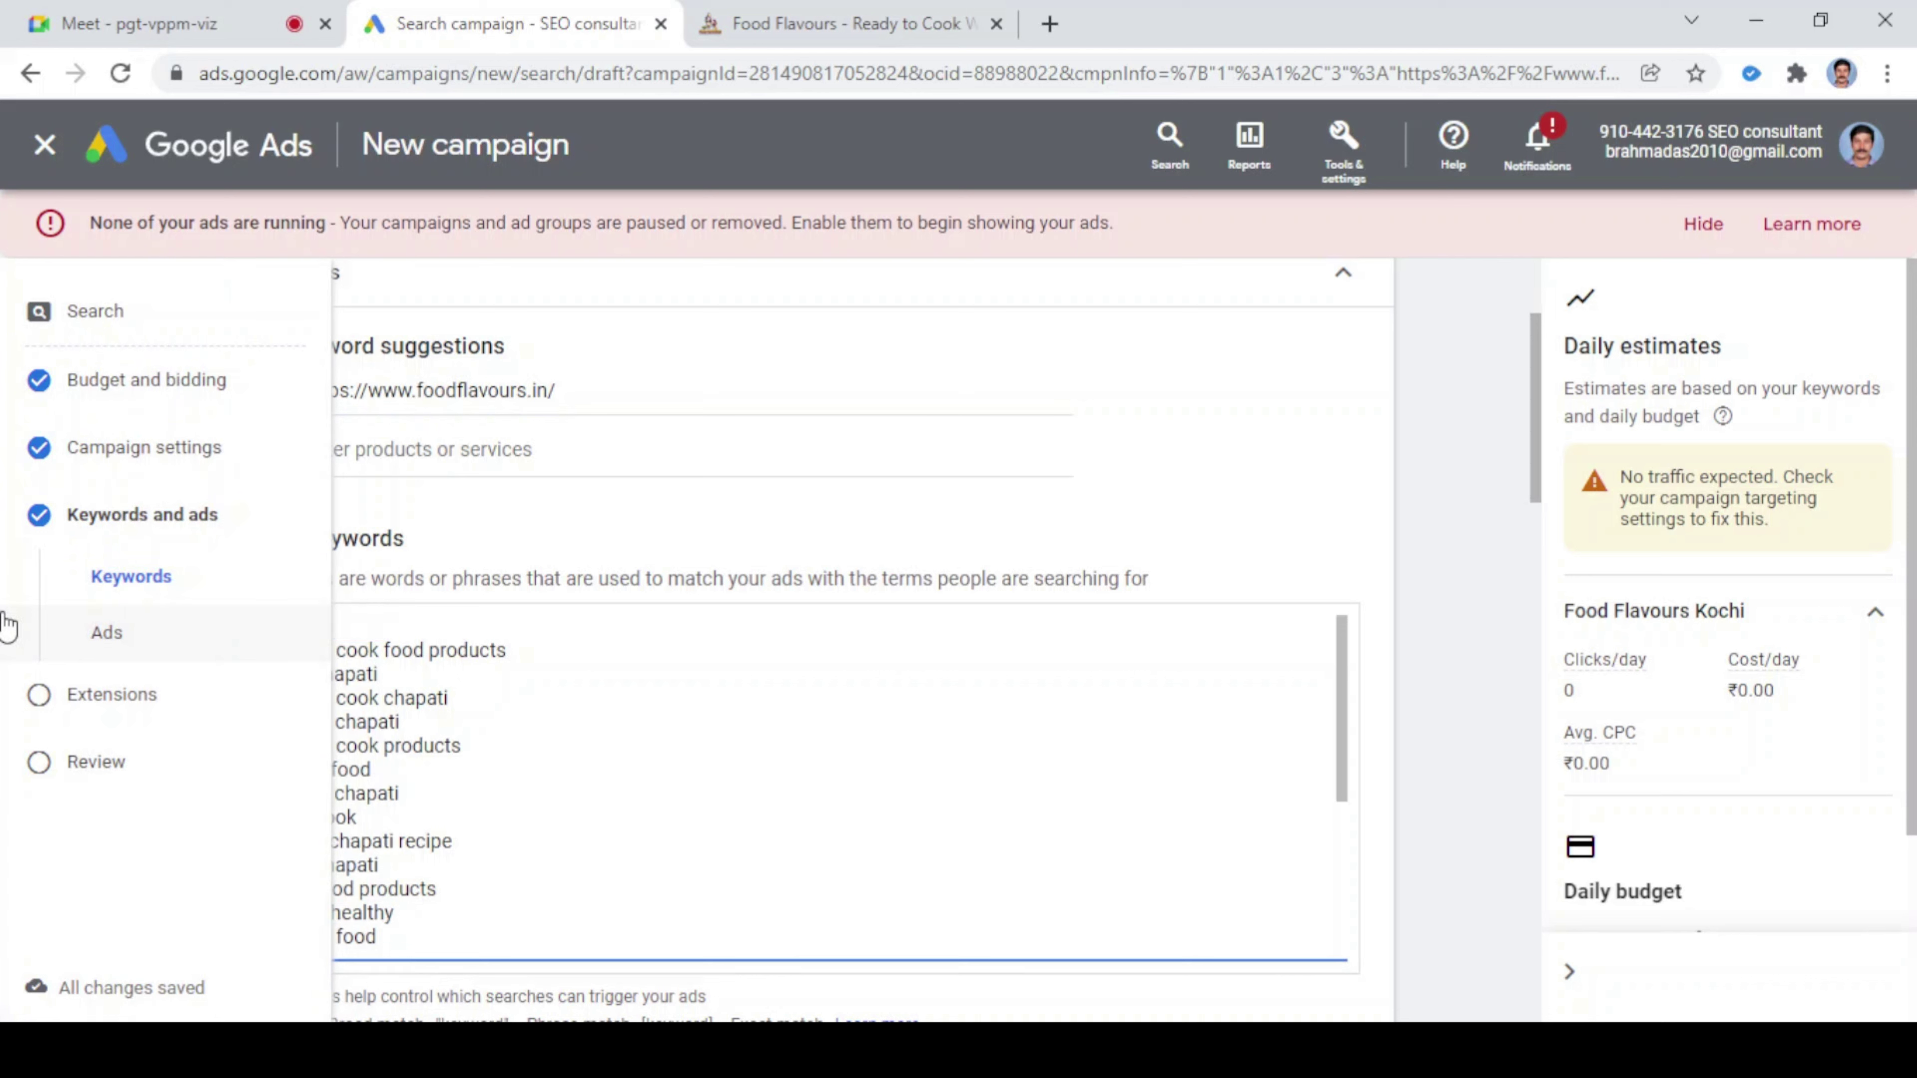
- Remove the keyword "ready to cook food products" from the ad group's keyword list
left_click(578, 754)
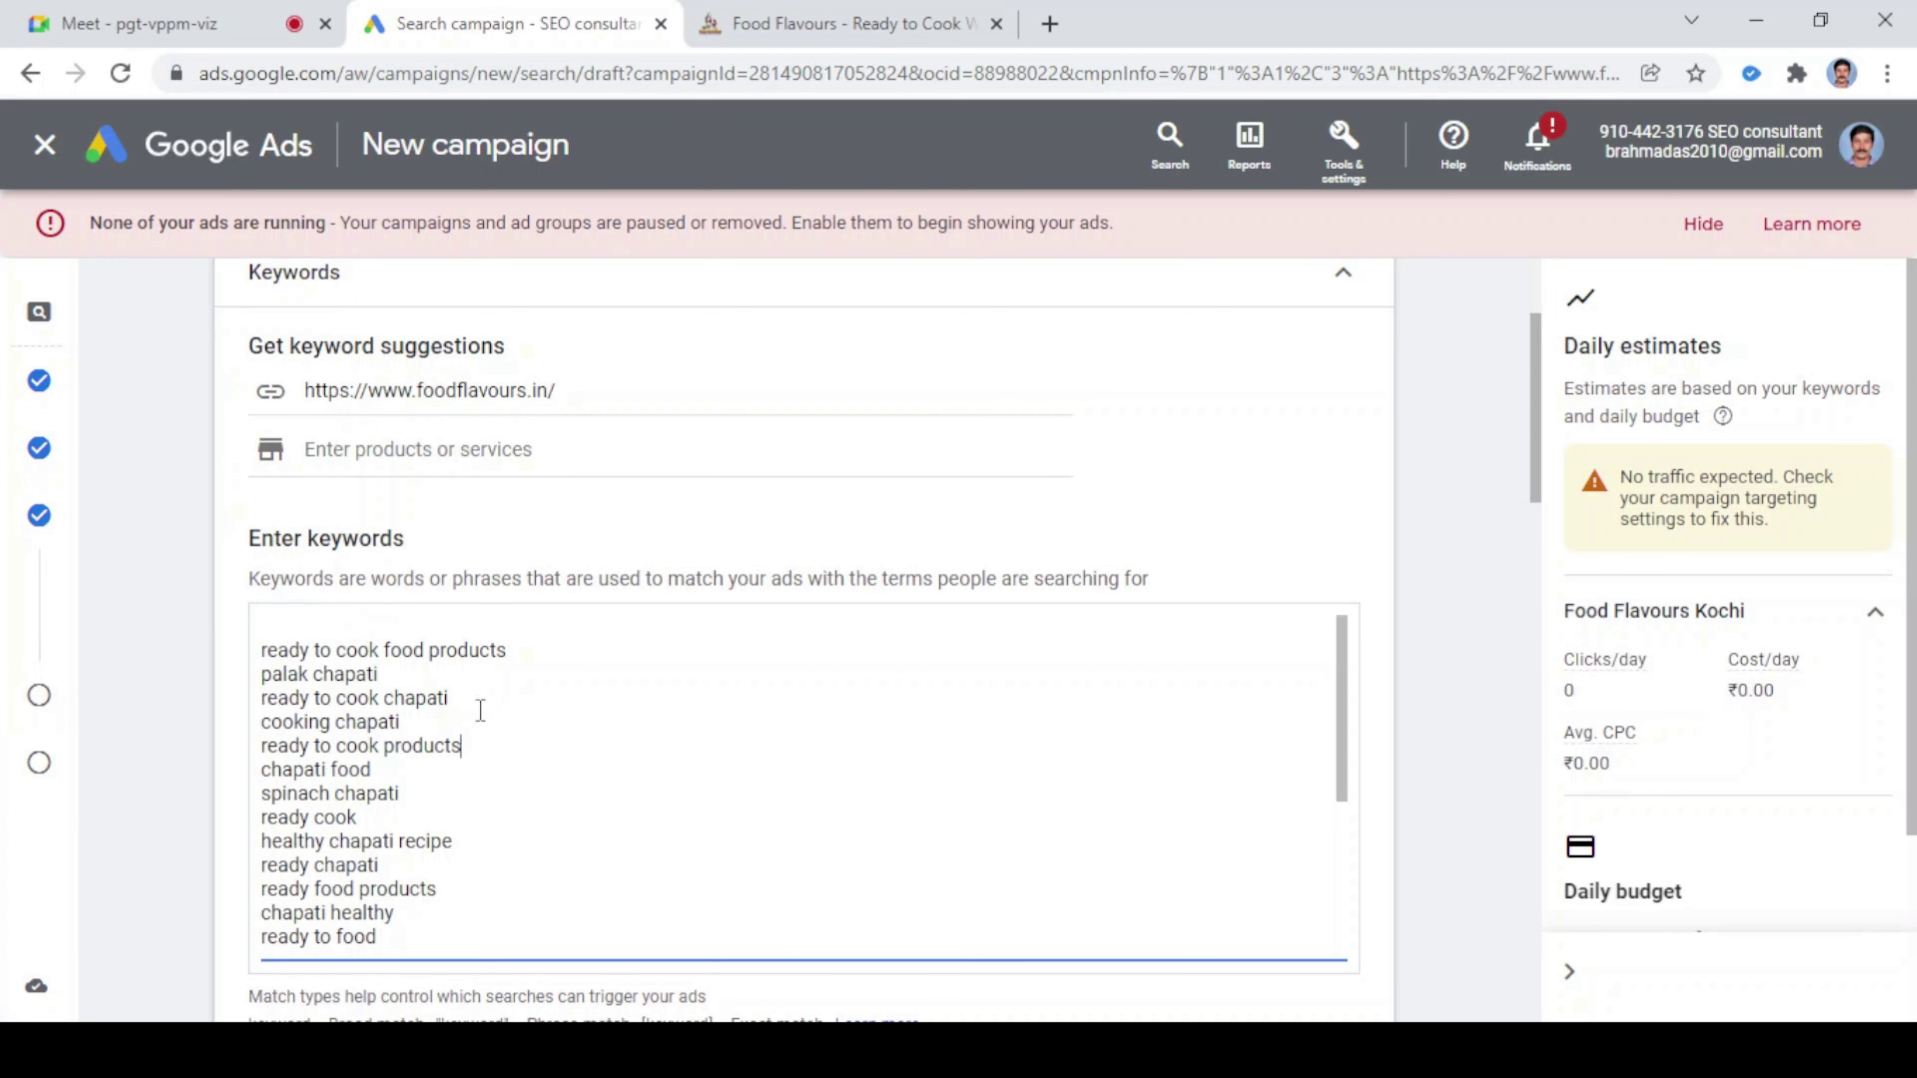
left_click(385, 651)
left_click_drag(384, 651, 136, 650)
left_click(515, 654)
left_click(372, 648)
left_click_drag(509, 651, 253, 653)
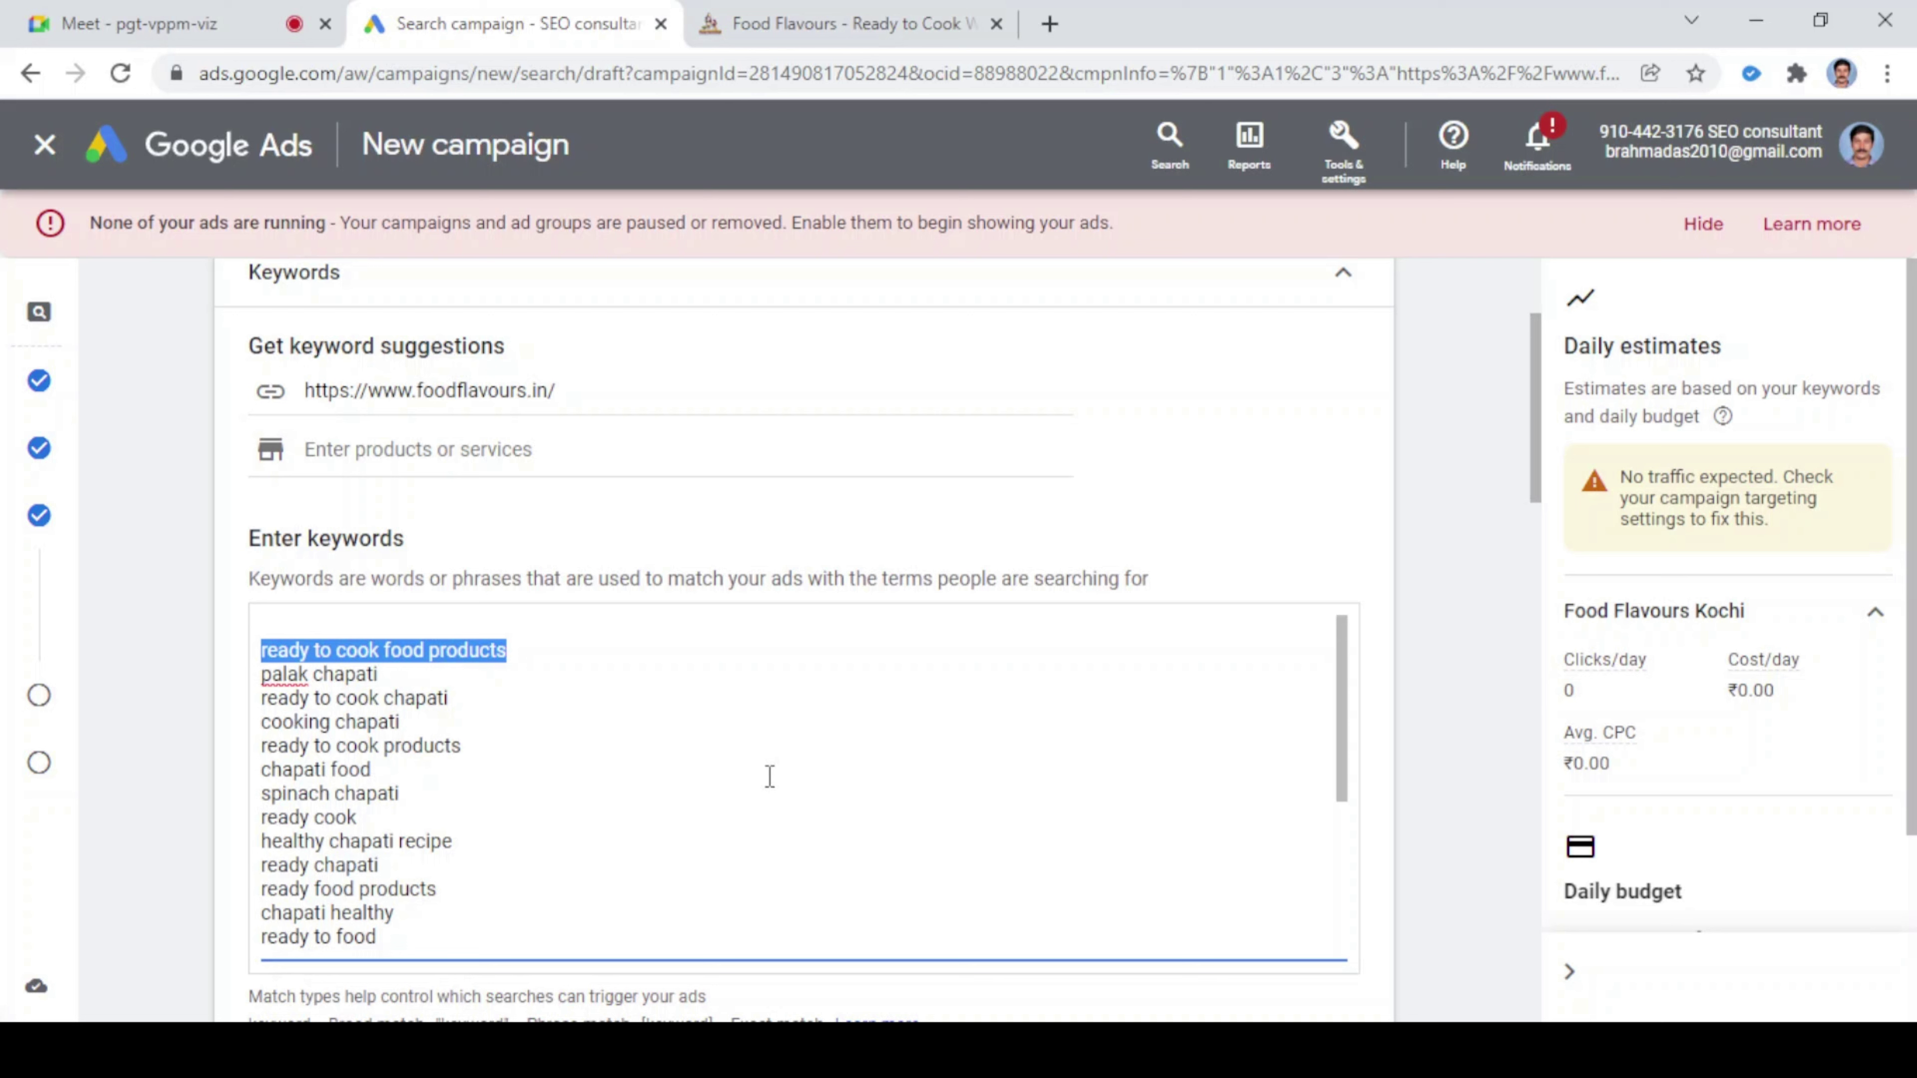
key("BackSpace")
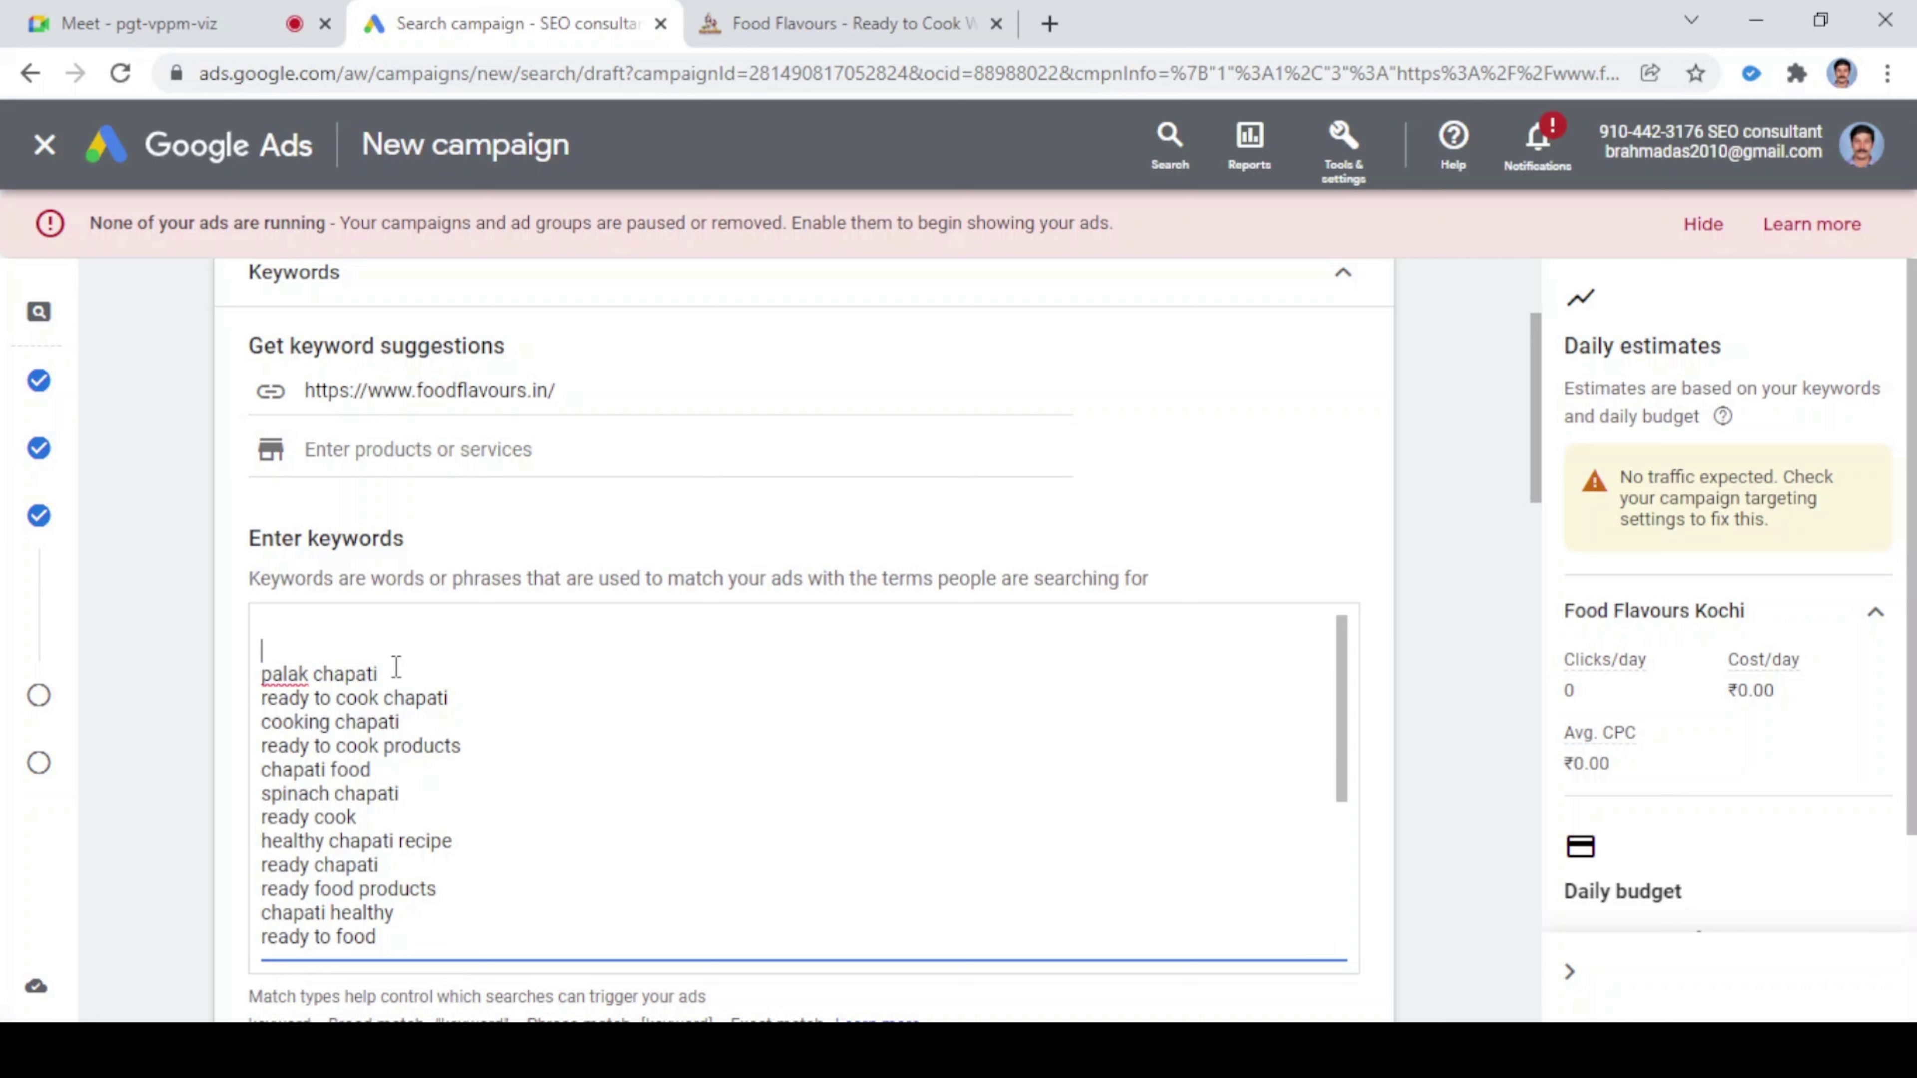
- Change the keyword "ready to cook chapati" to "ready to cook ragi chapati"
left_click_drag(396, 666, 273, 651)
left_click(383, 698)
type("d")
key("BackSpace")
type("r")
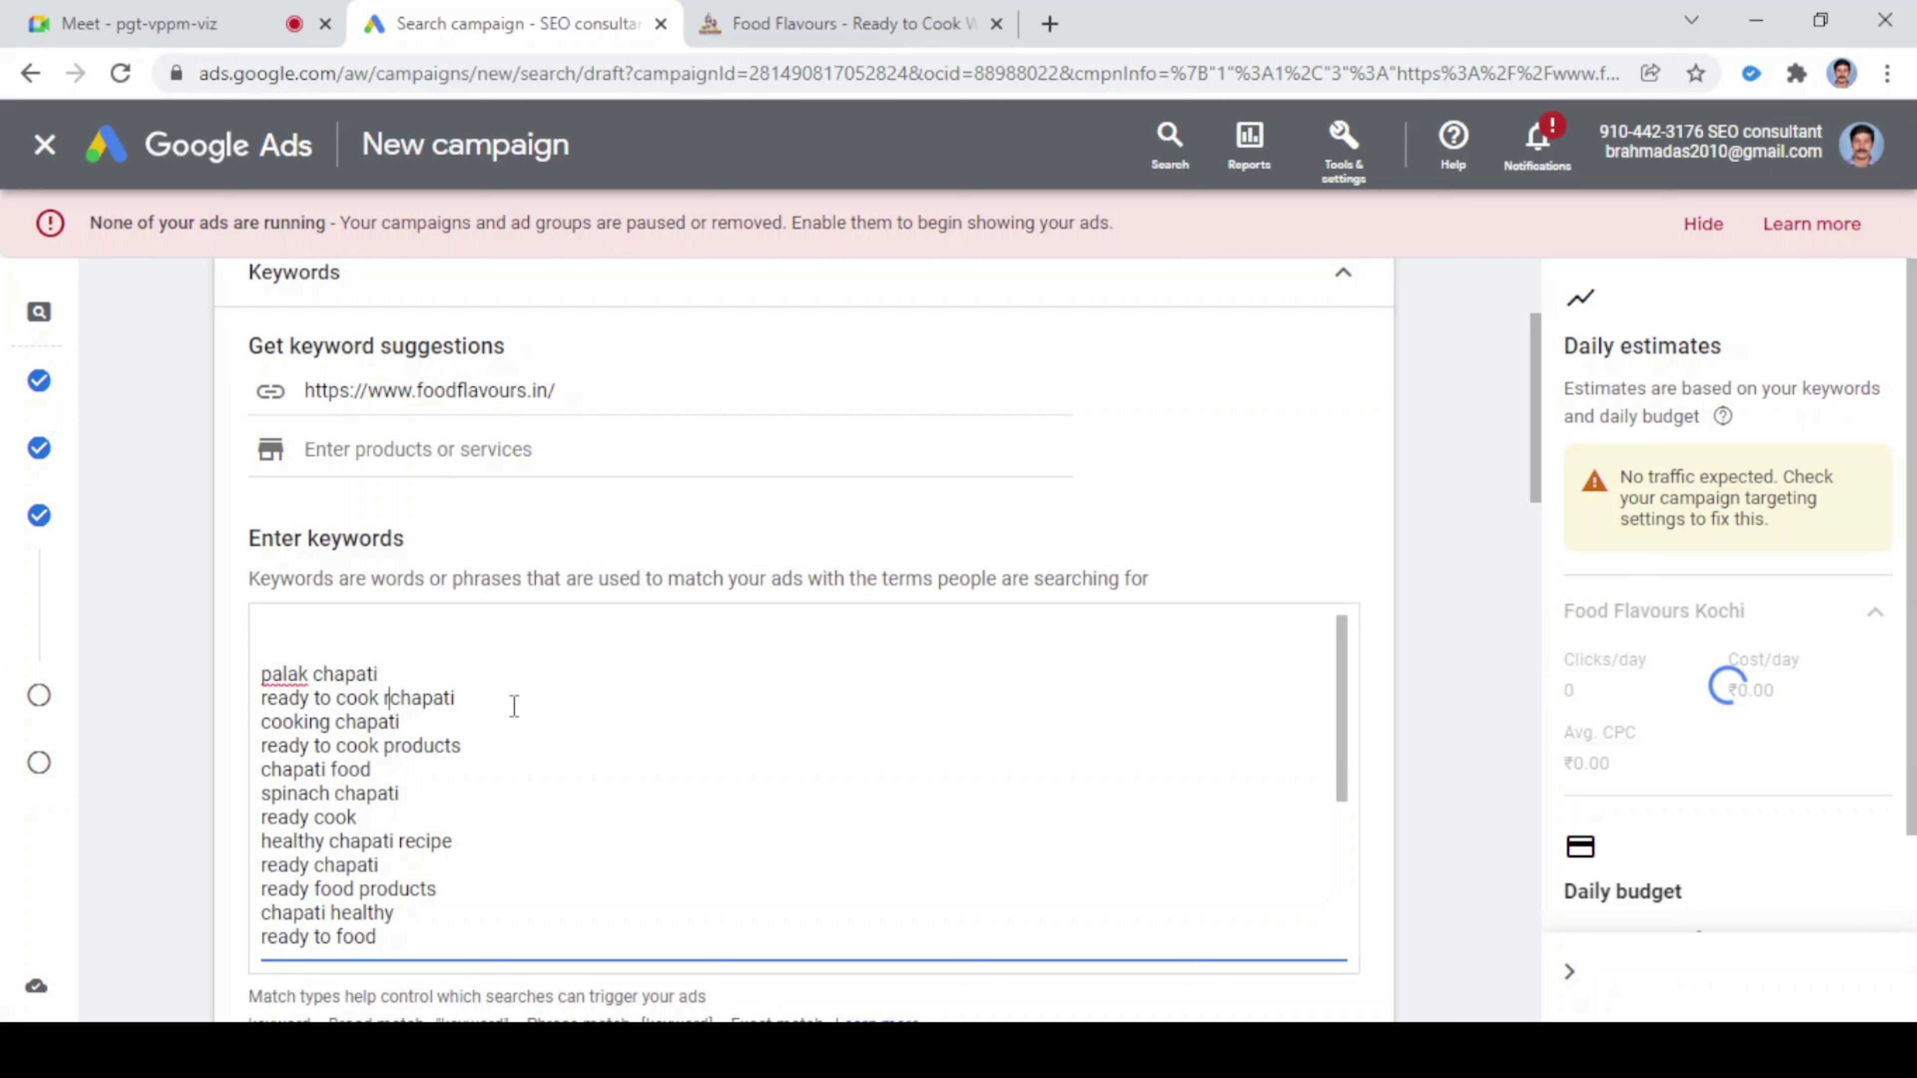
type("Aagi")
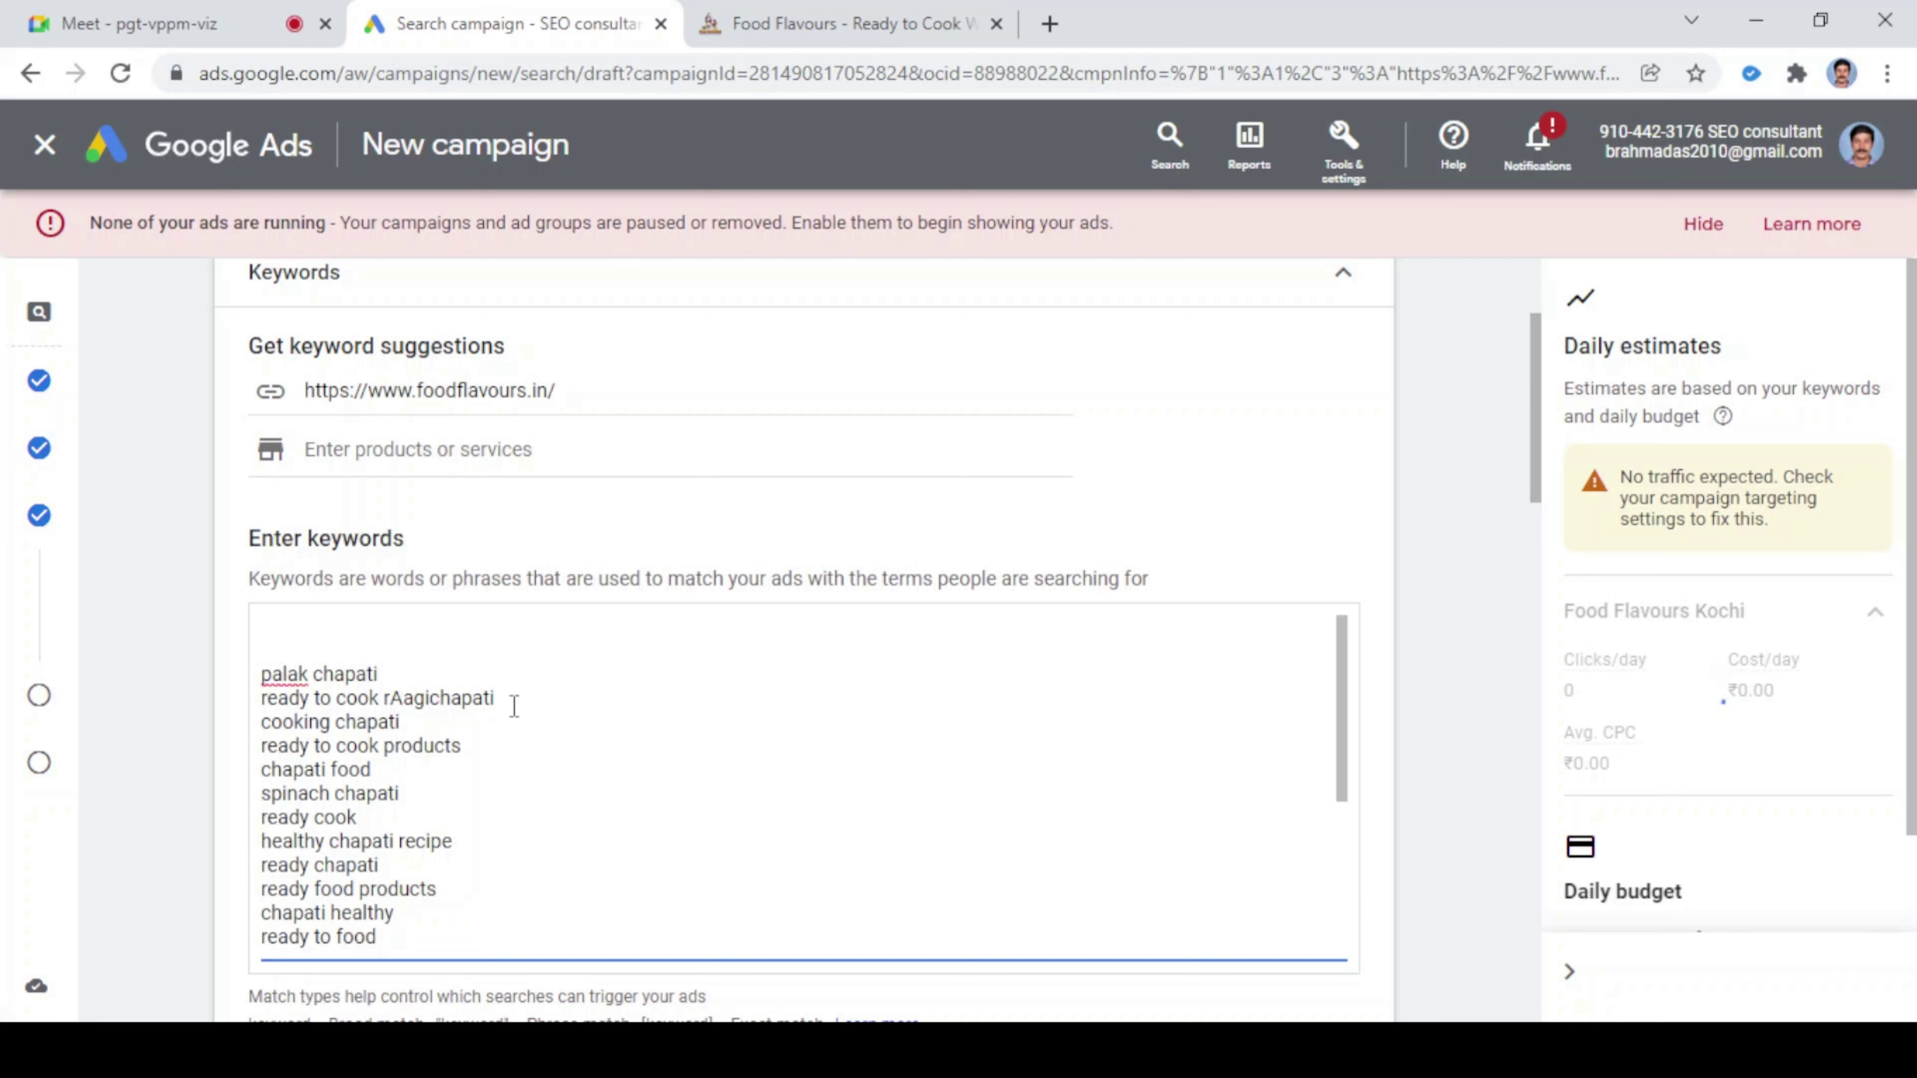
key("BackSpace")
key("BackSpace")
key("BackSpace")
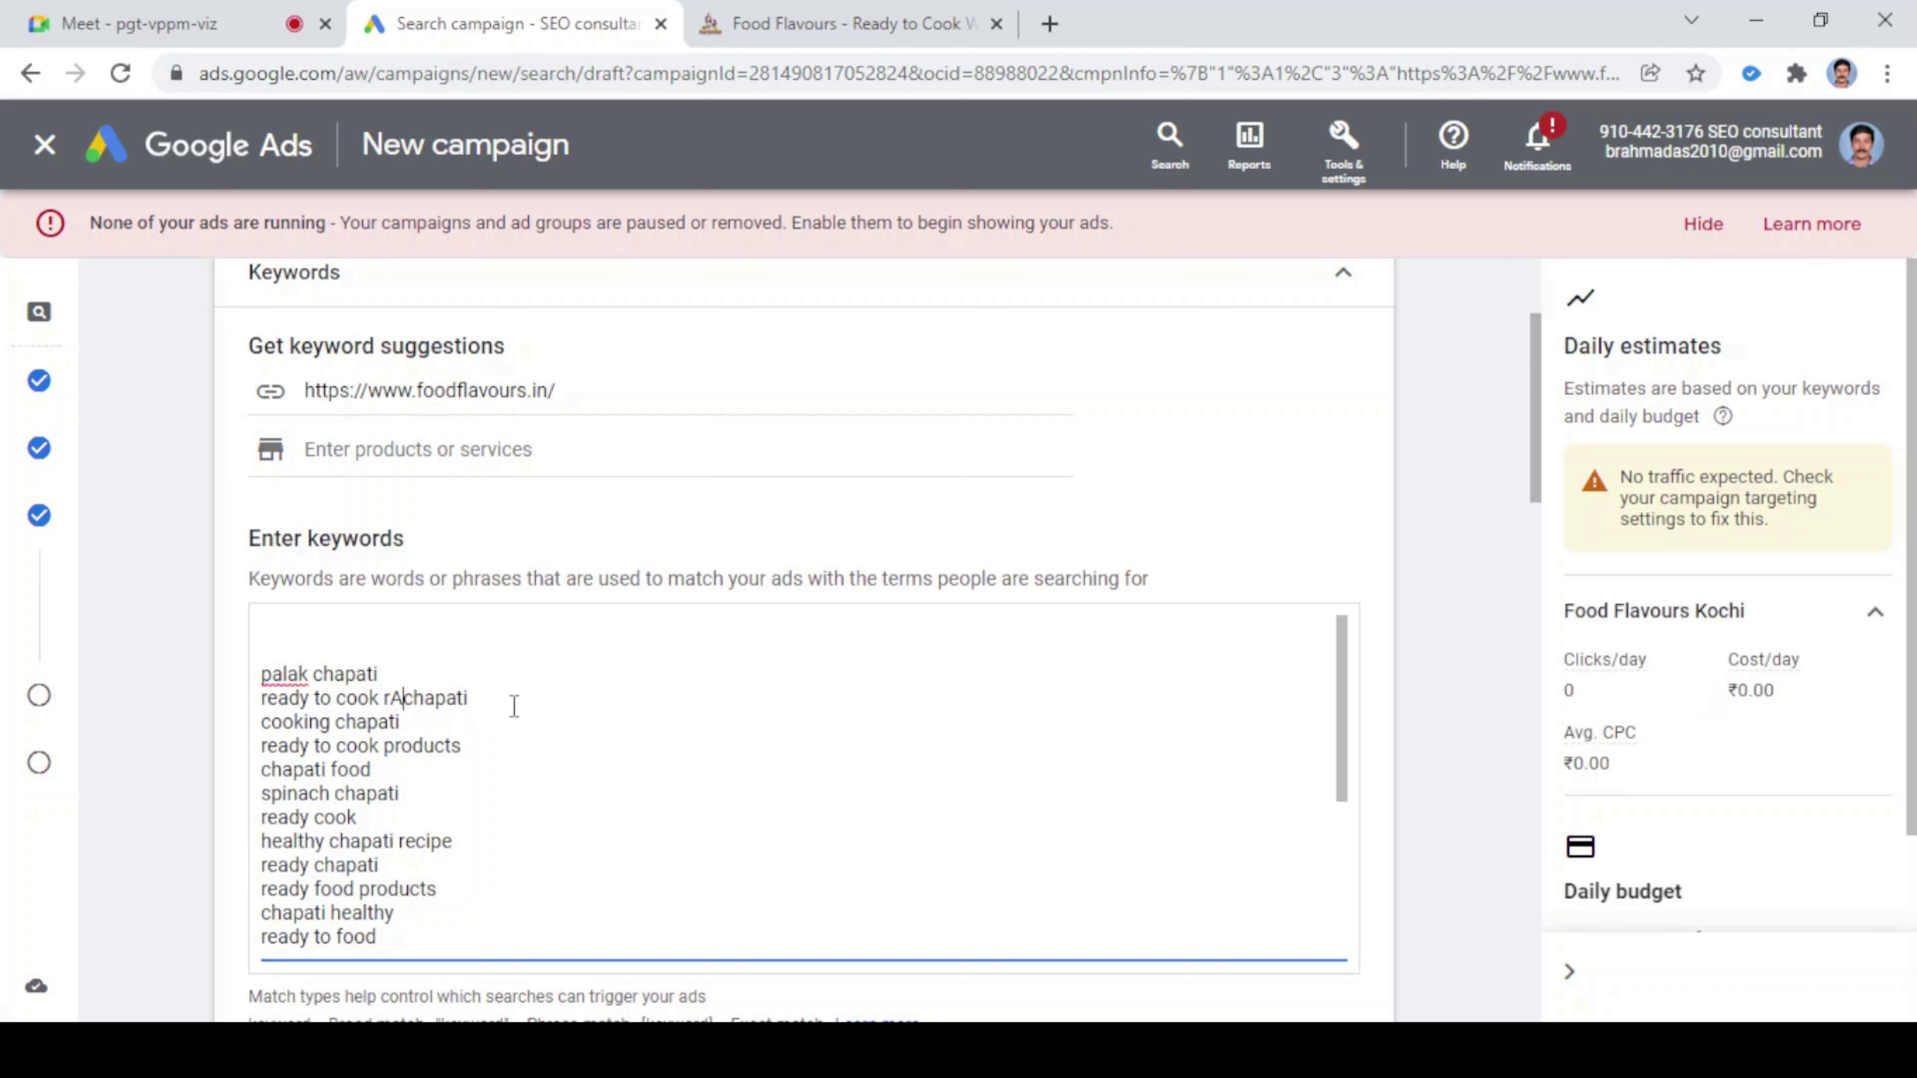
key("BackSpace")
type("agi")
- Remove the keywords "cooking chapati", "ready to cook products" and "chapati food" from the list
mouse_move(261, 722)
left_mouse_down()
mouse_move(408, 725)
mouse_move(263, 725)
left_mouse_up()
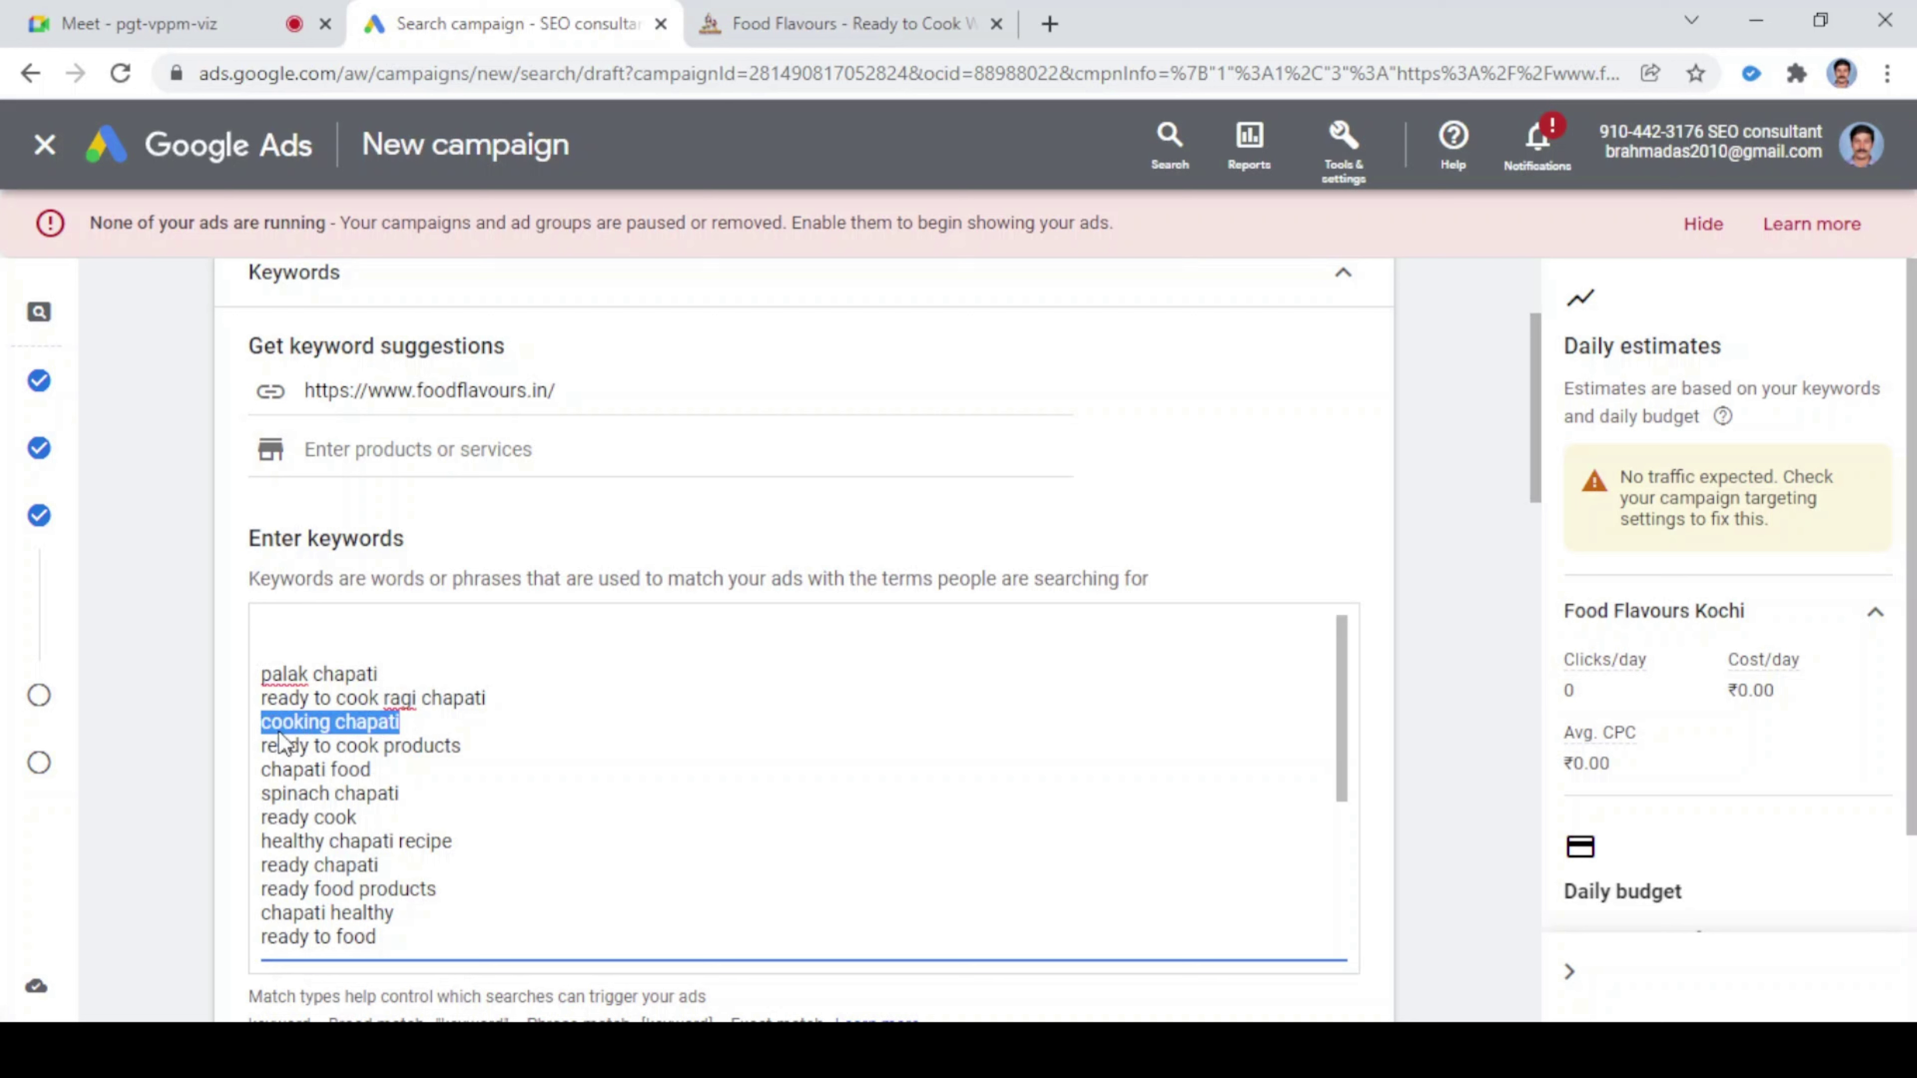
key("BackSpace")
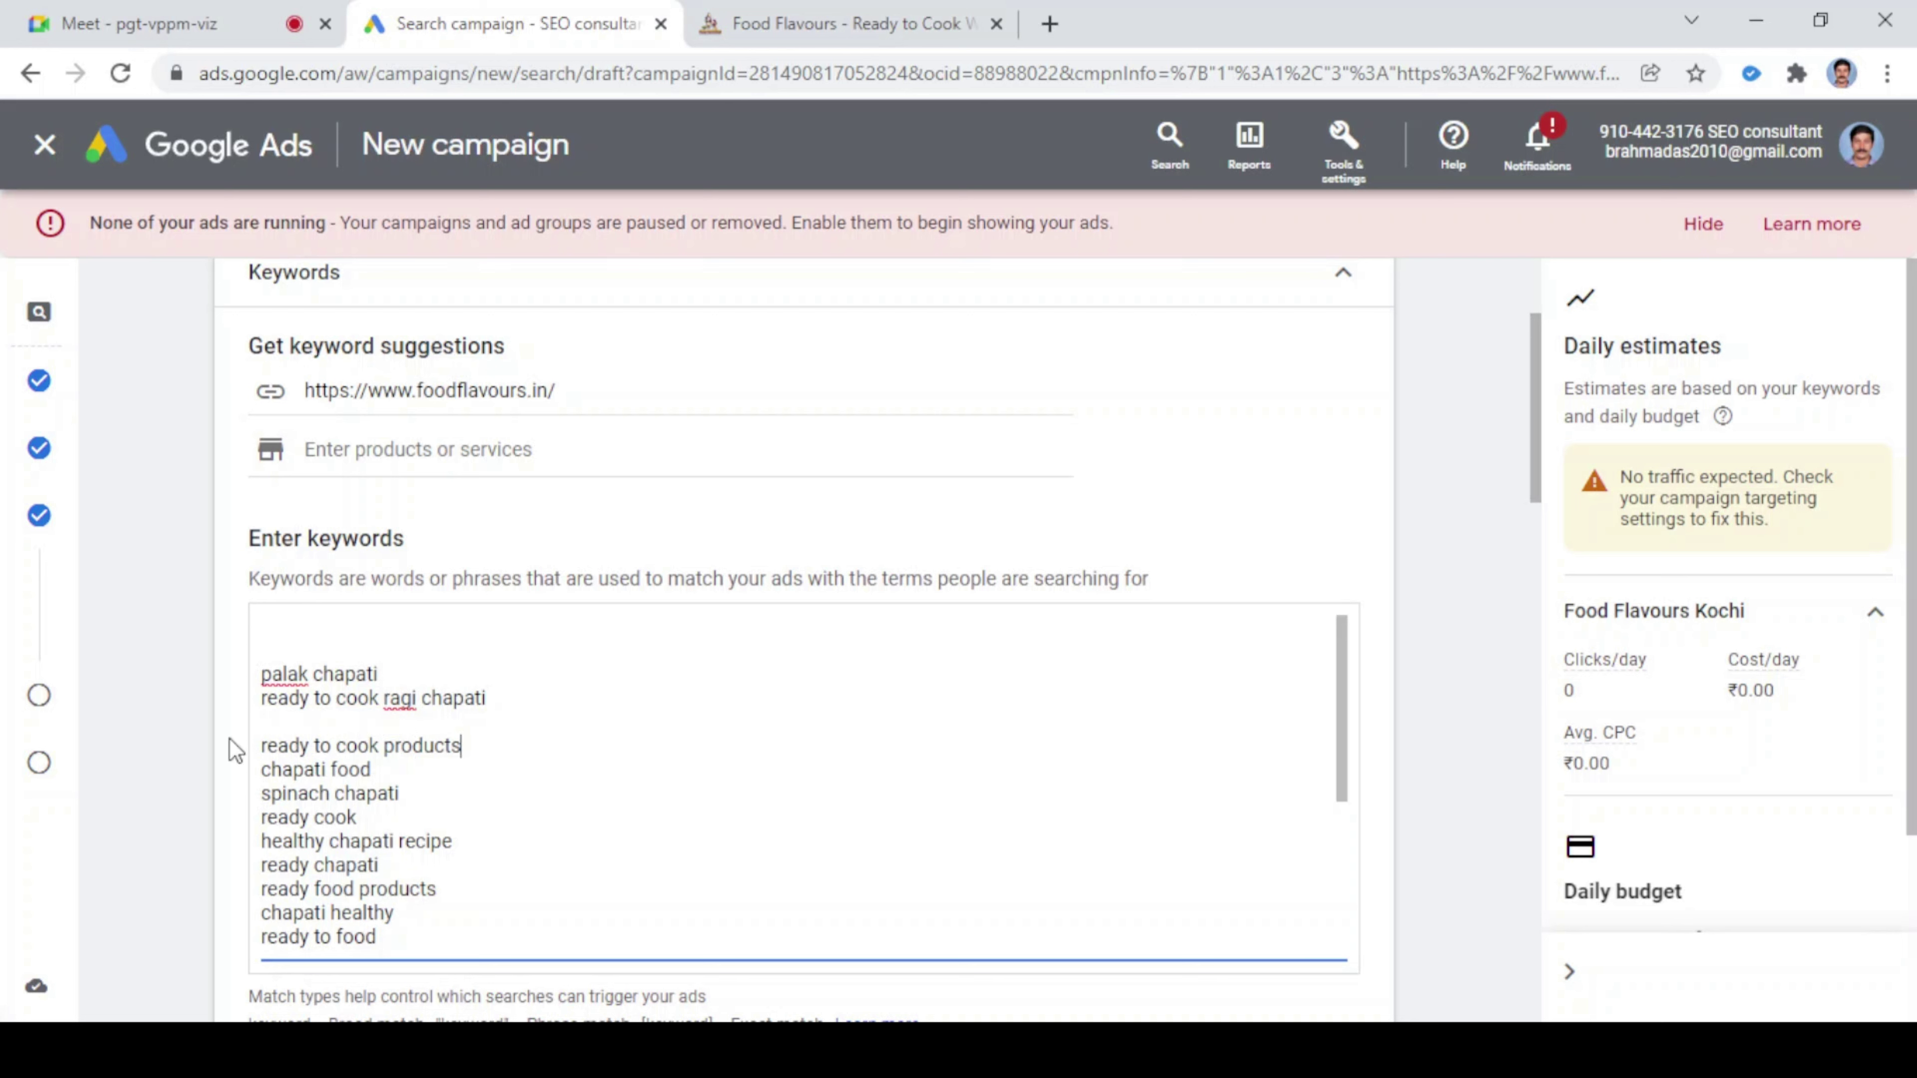
left_click_drag(231, 746, 462, 746)
key("BackSpace")
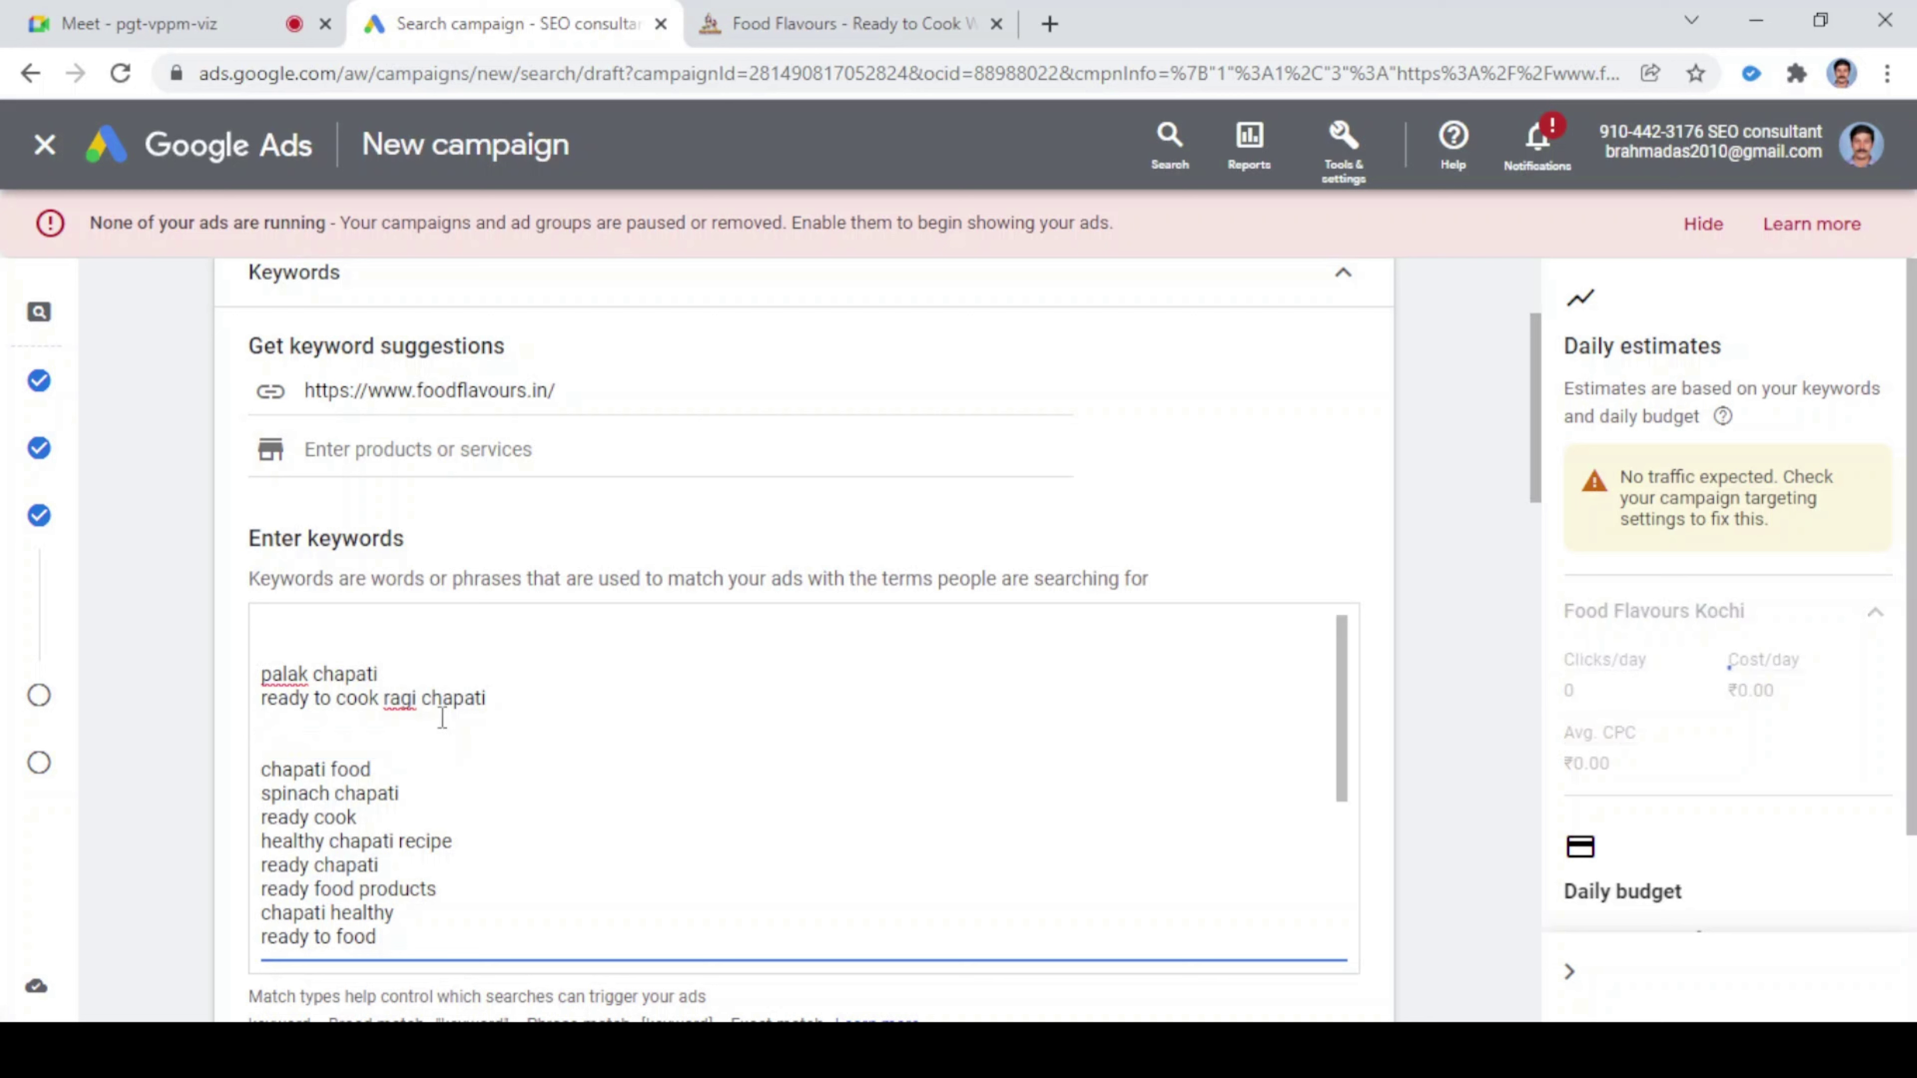
left_click(390, 768)
left_click_drag(390, 767, 268, 771)
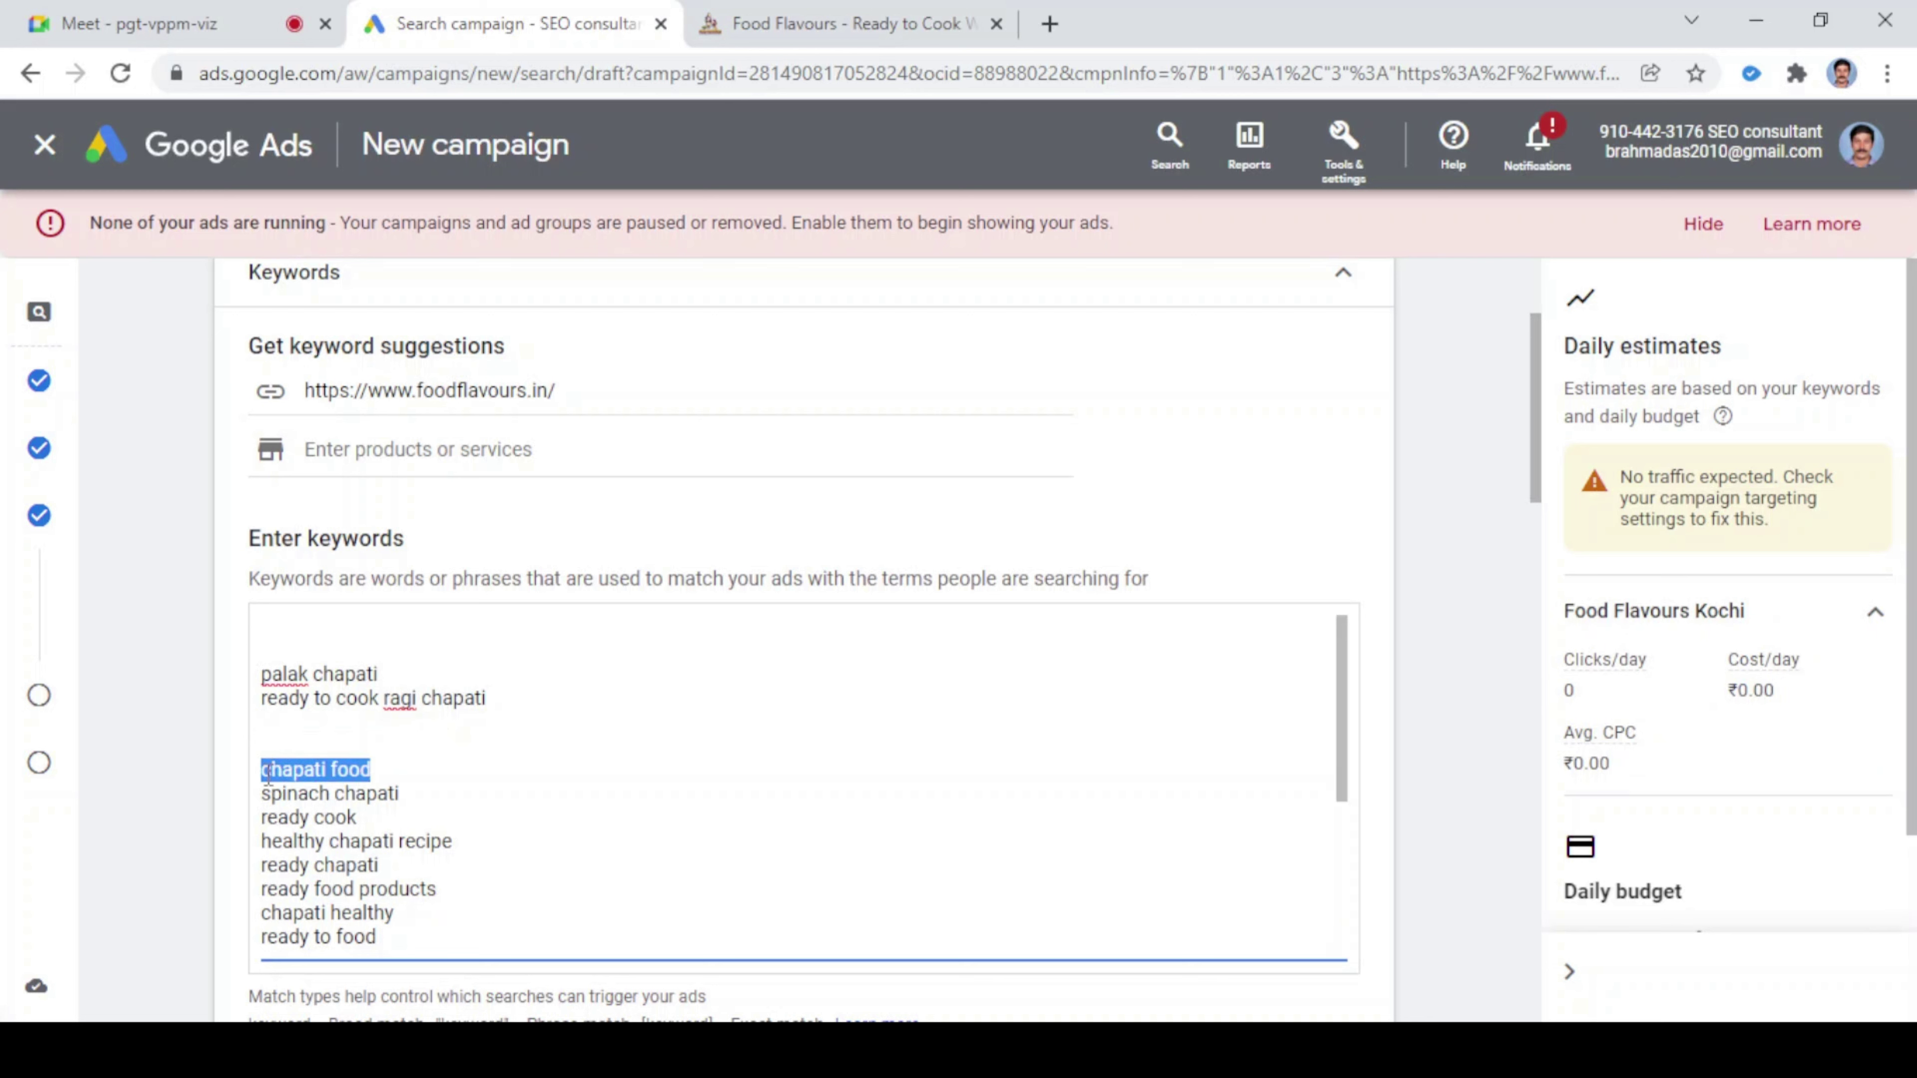
key("BackSpace")
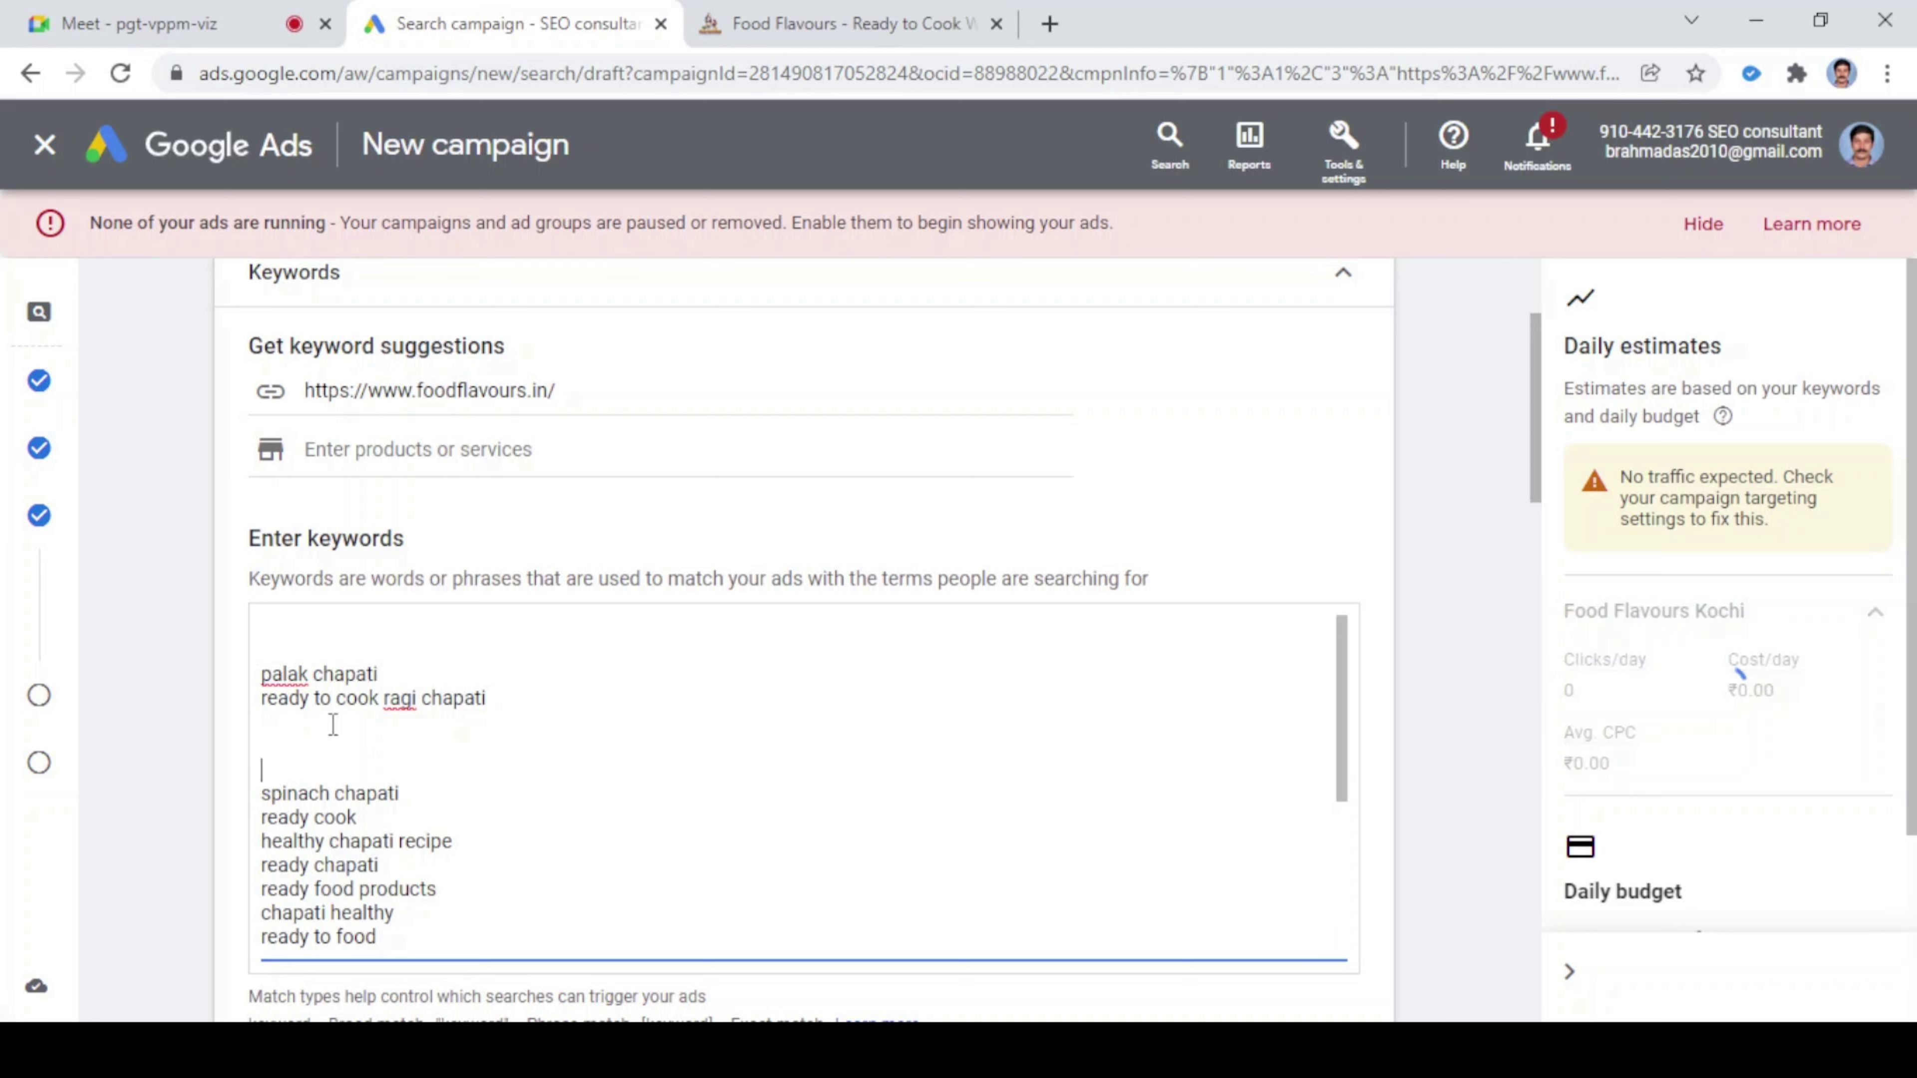
- Delete the blank lines between "ready to cook ragi chapati" and "spinach chapati", keeping the latter keyword's spelling intact
left_click(333, 725)
key("Delete")
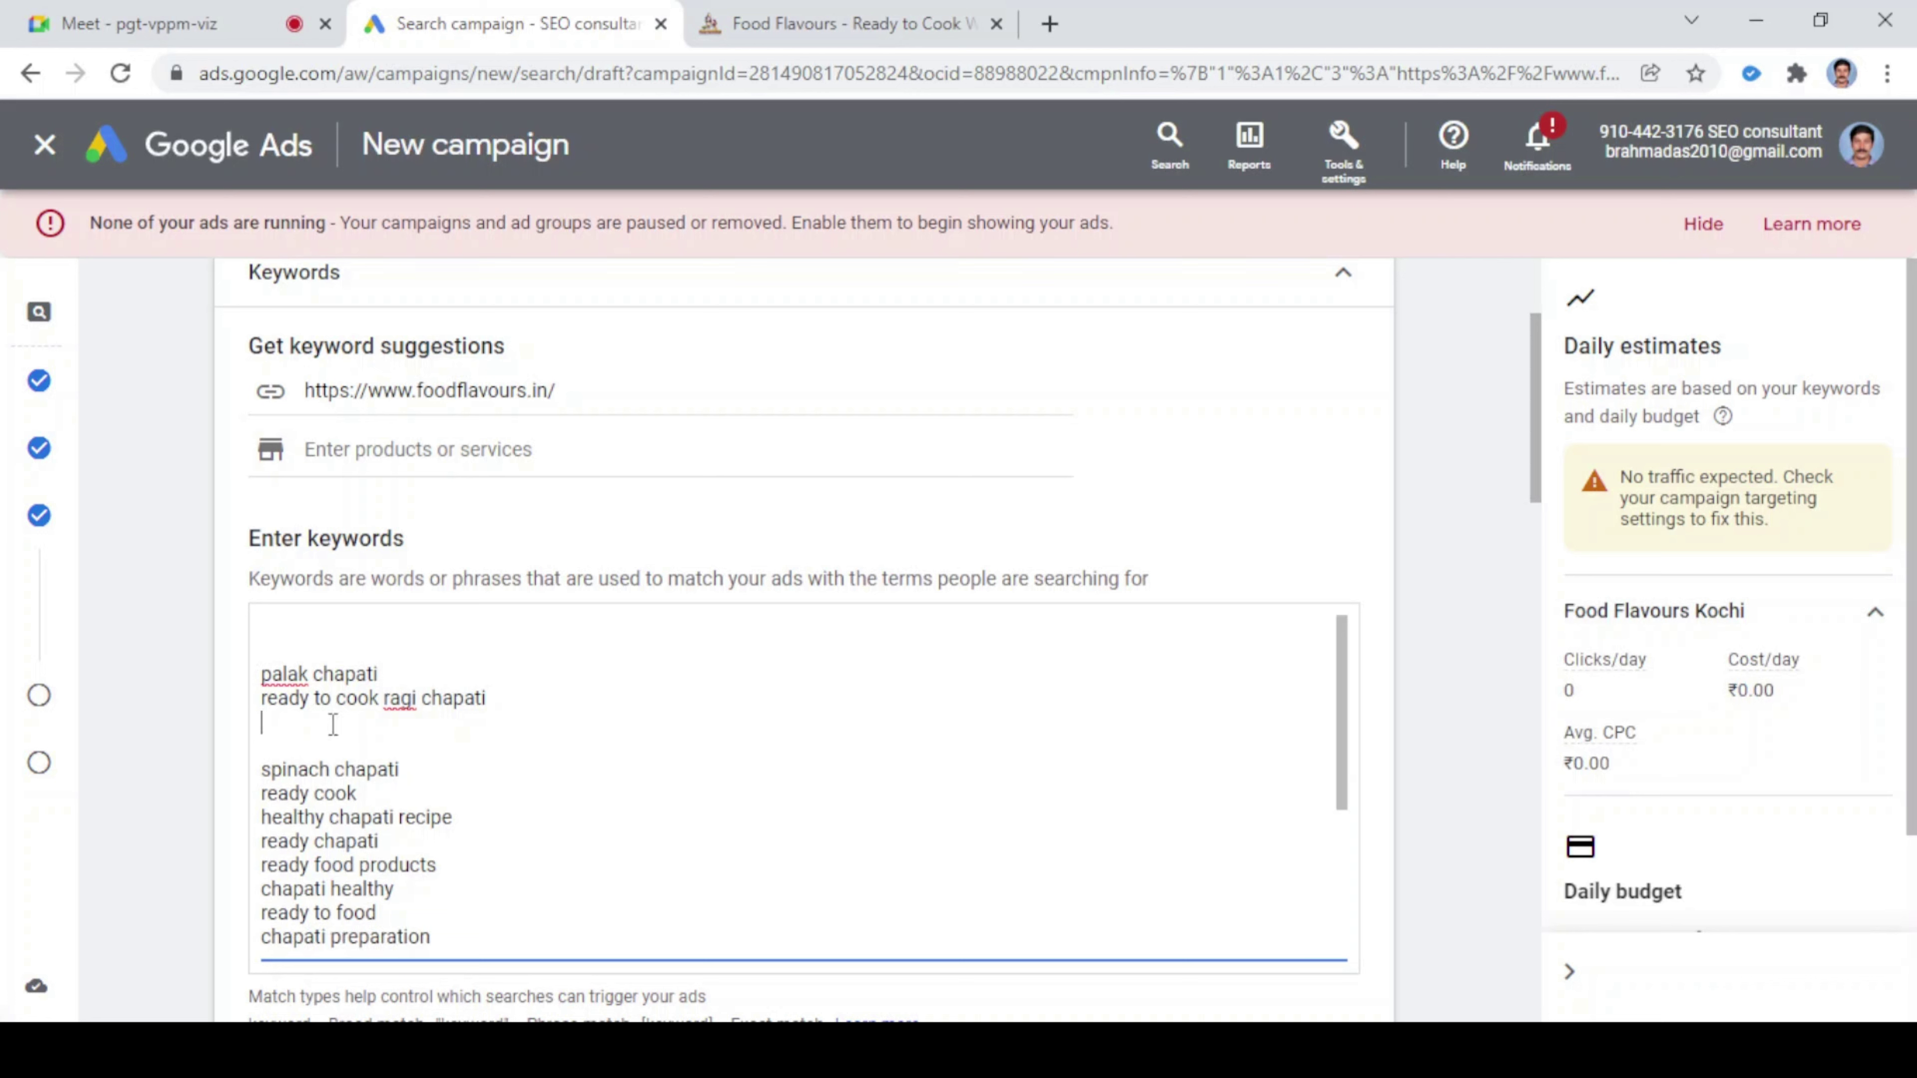
key("Delete")
key("Delete")
key("Delete")
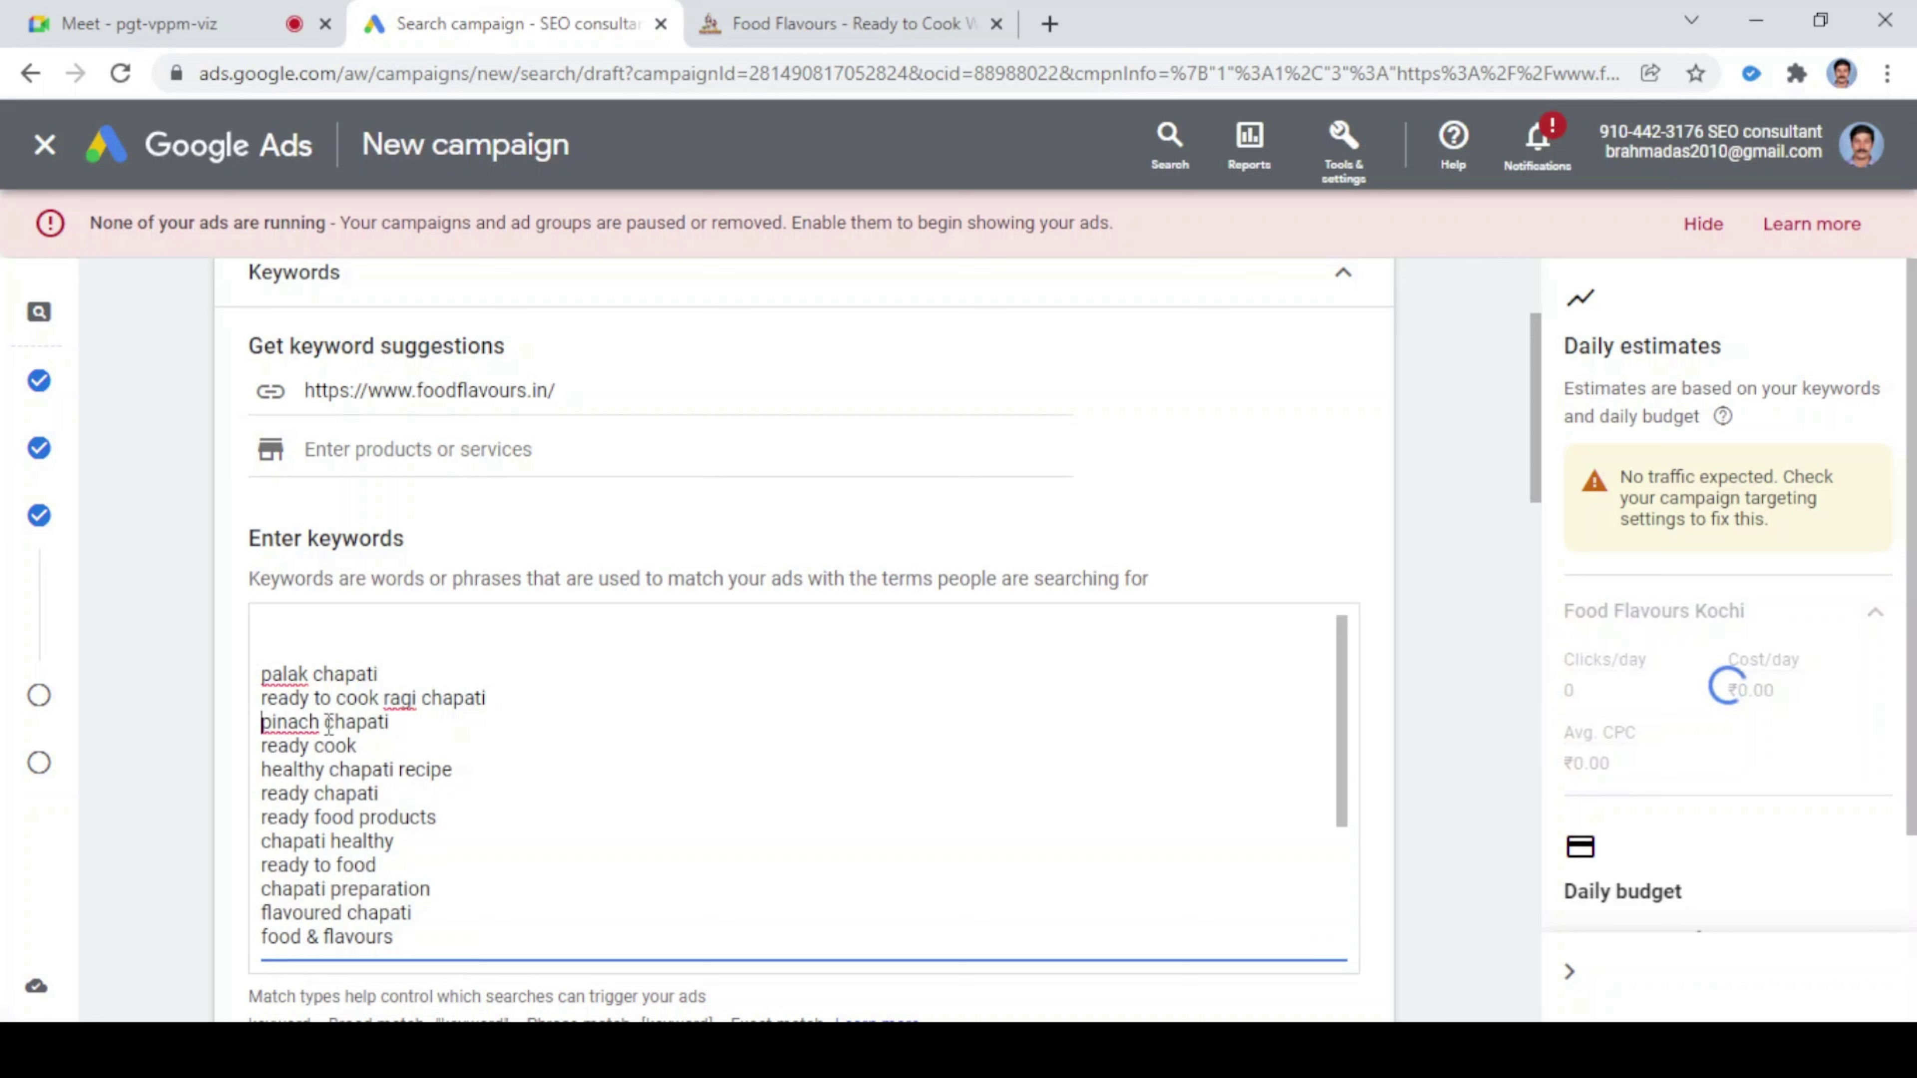
type("s")
- Shorten the keyword "healthy chapati recipe" to "healthy chapati" and remove the keyword "ready chapati"
left_click_drag(357, 746, 150, 734)
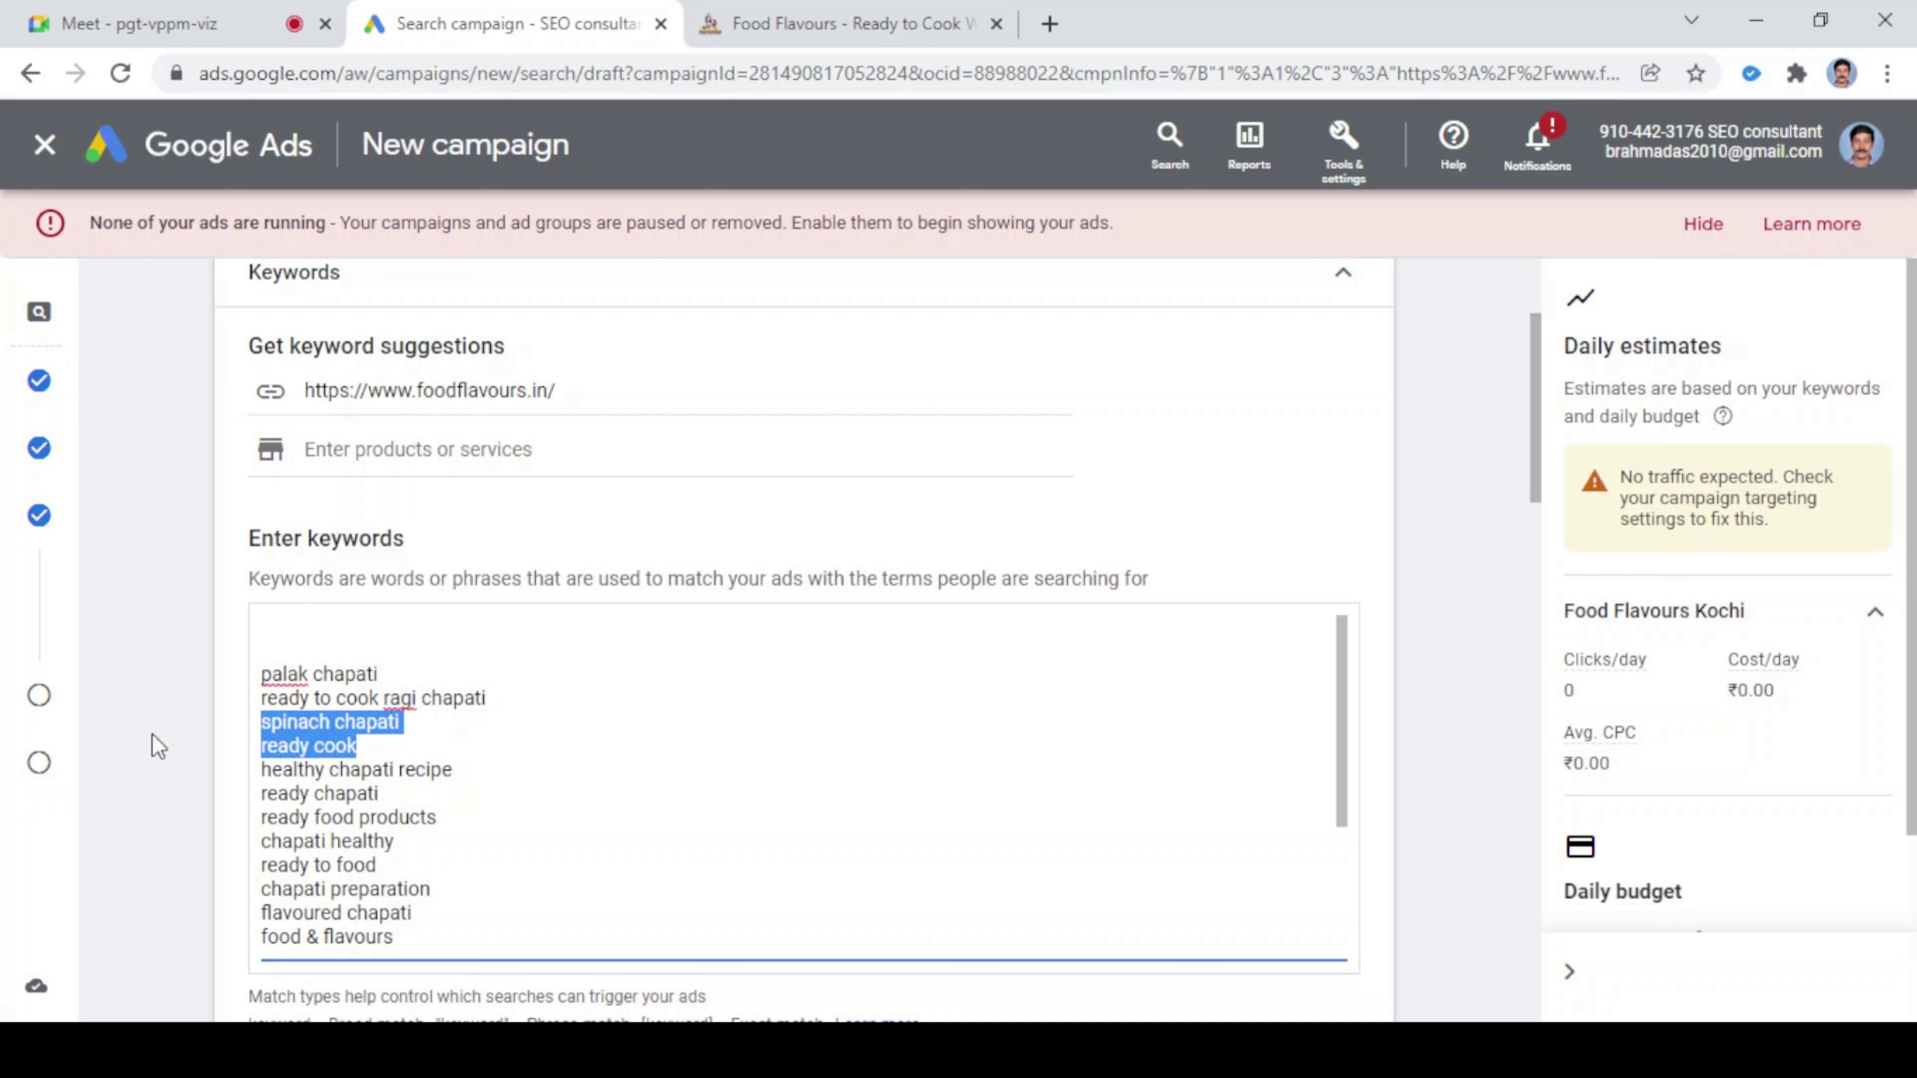
left_click(377, 750)
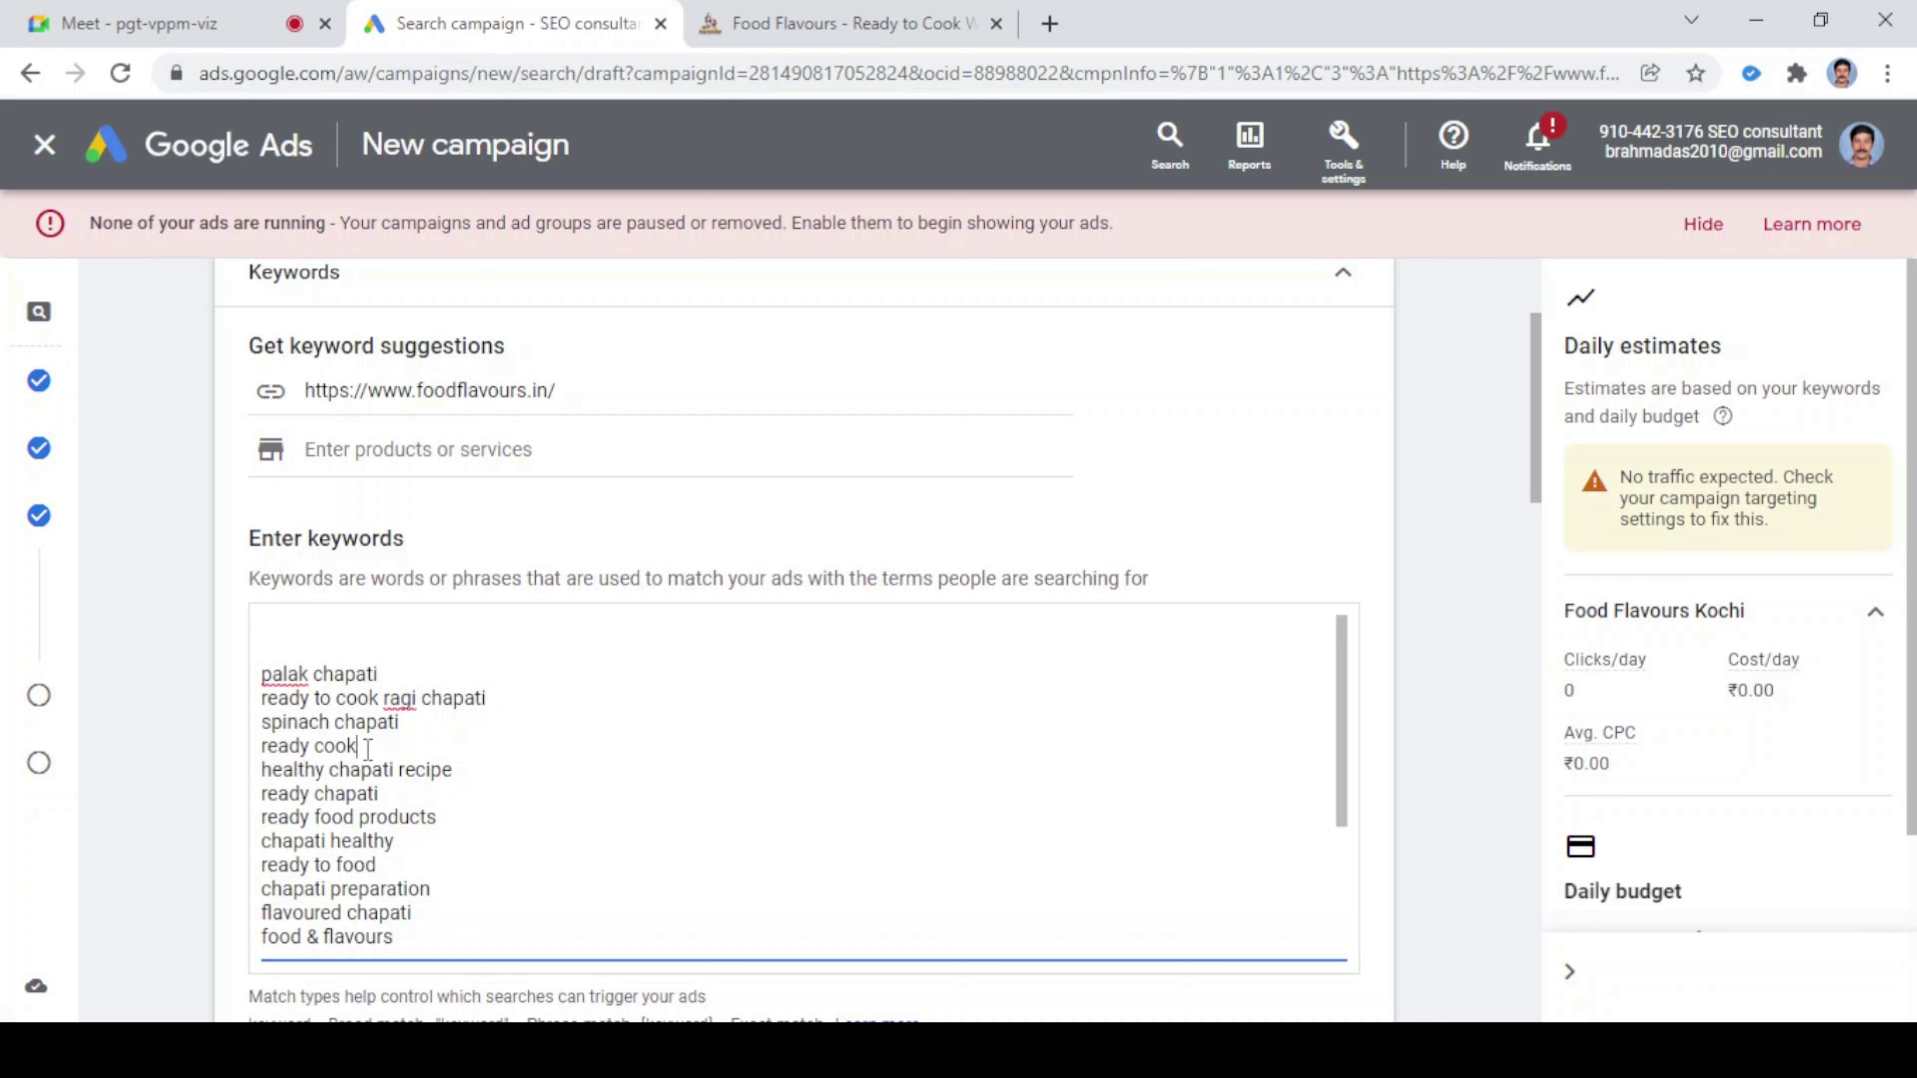
key("shift+Home")
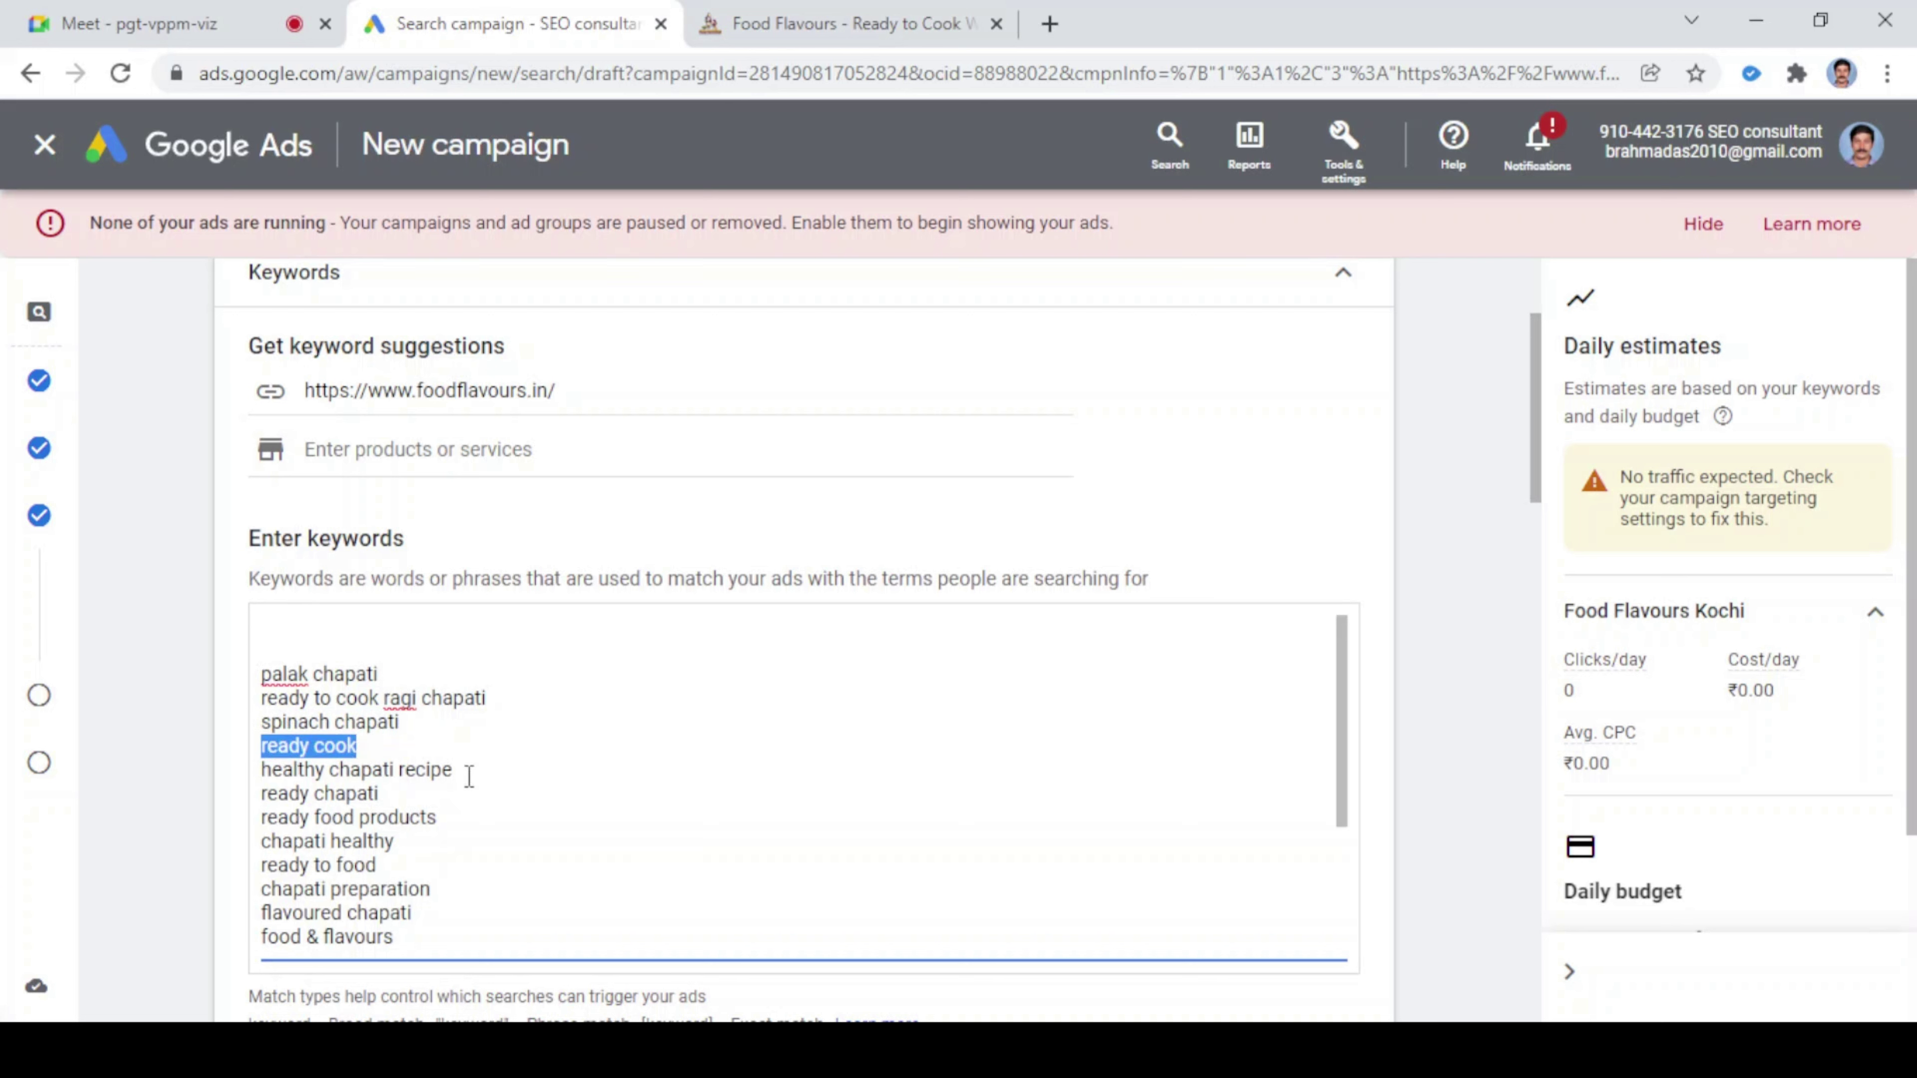
double_click(426, 770)
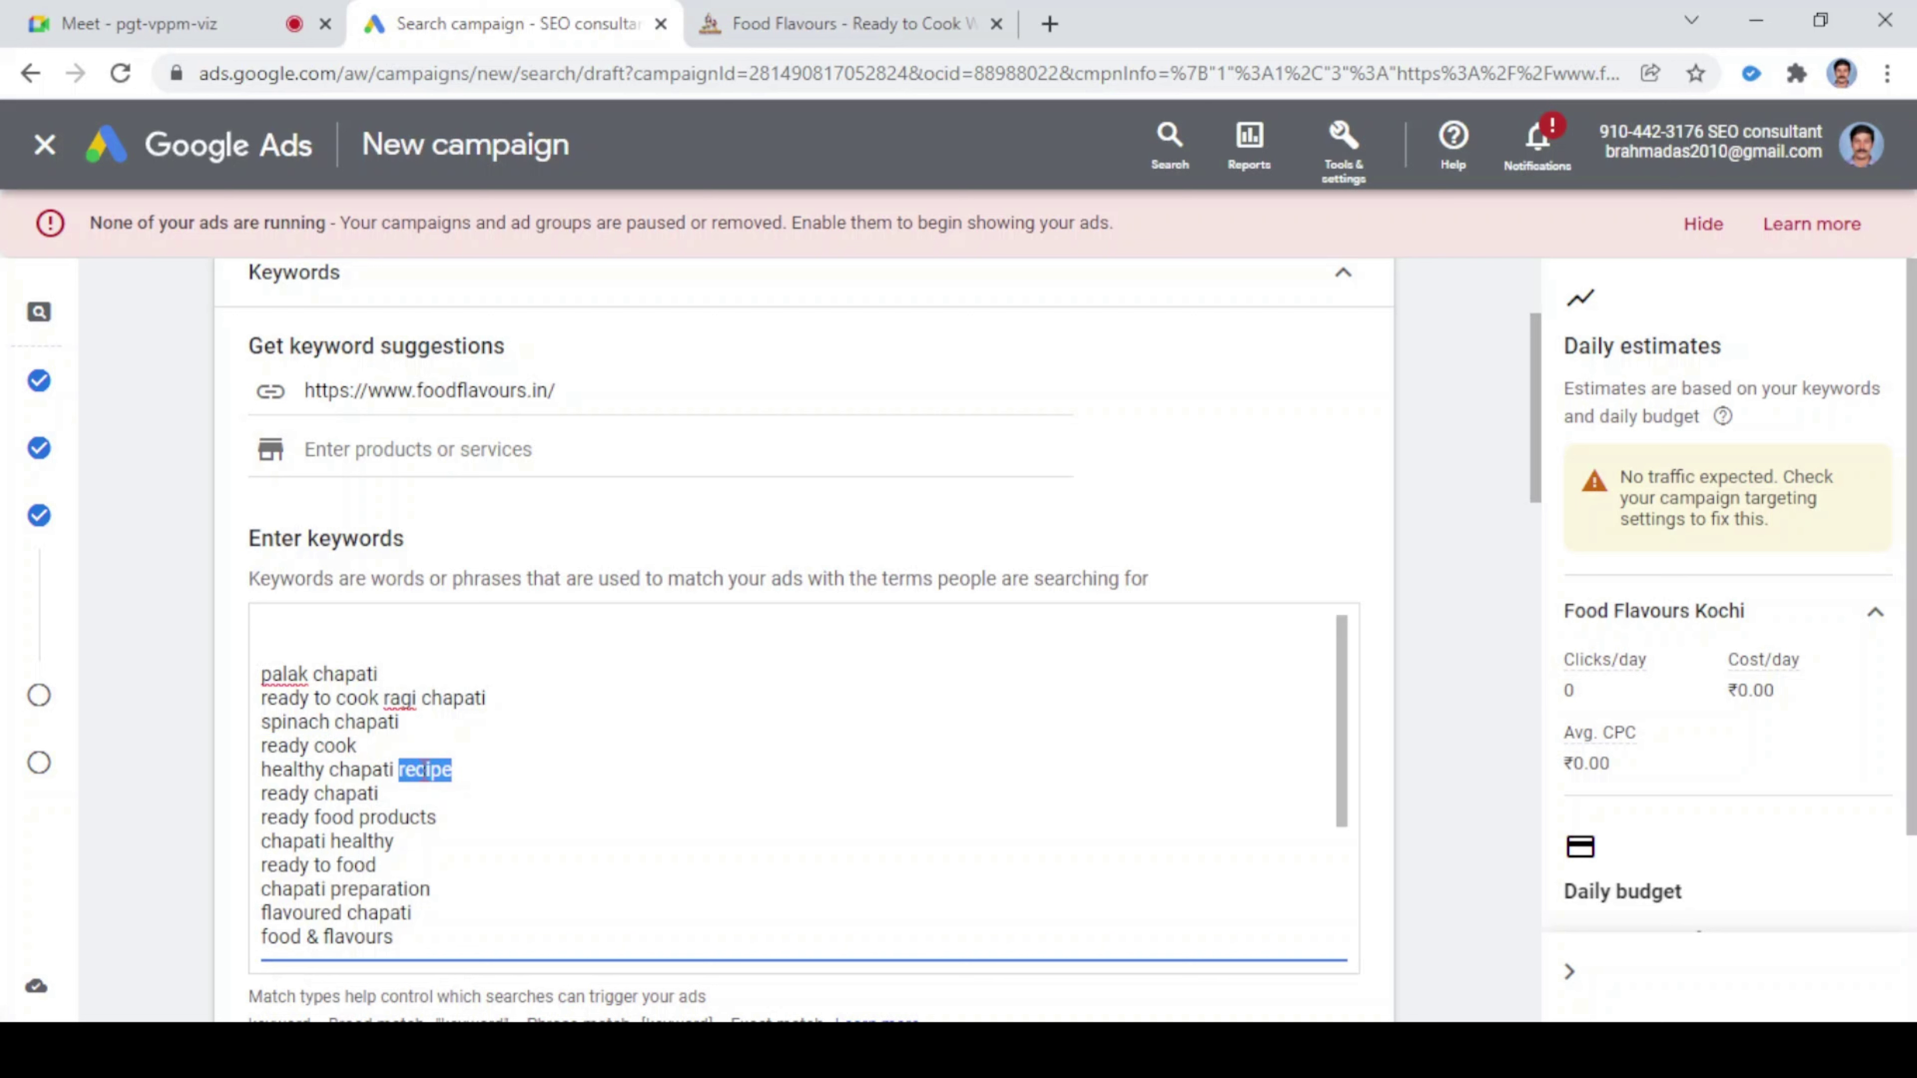
key("BackSpace")
key("shift+Home")
key("BackSpace")
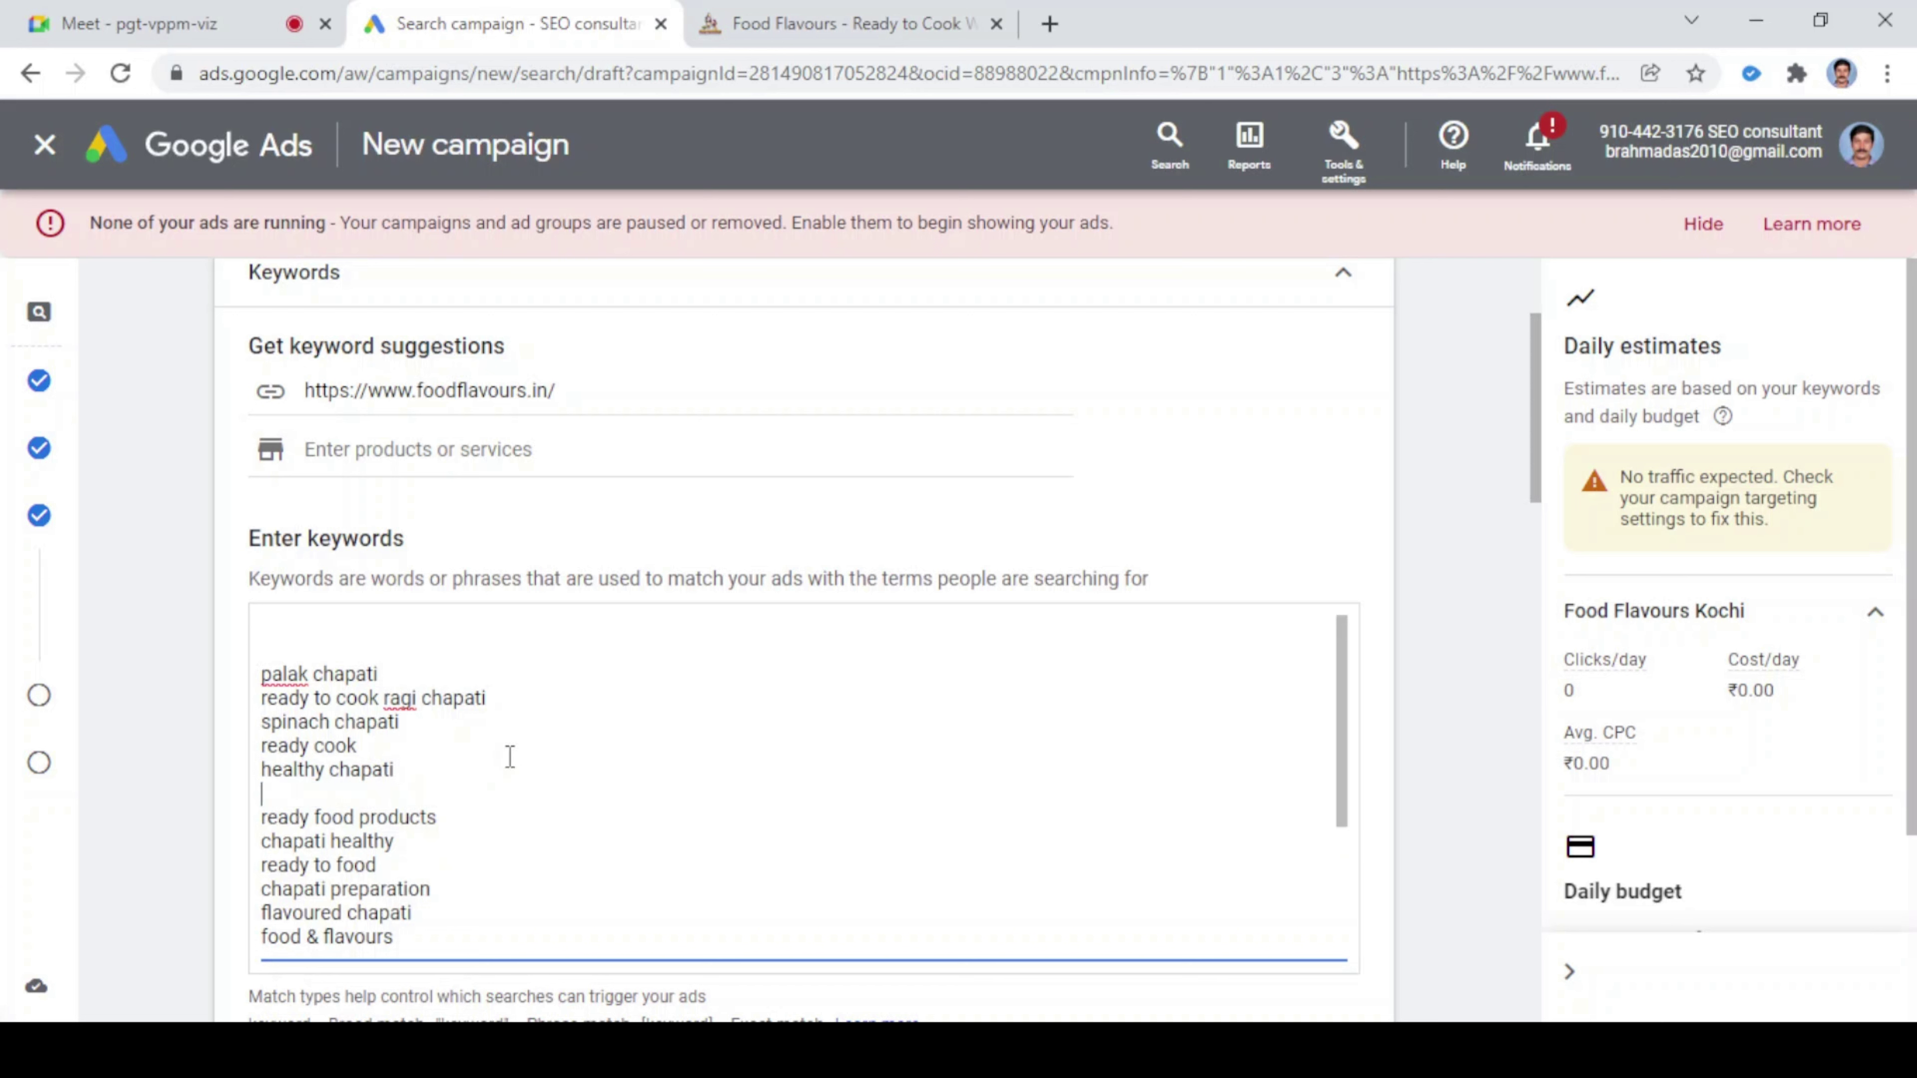
- Remove the keywords "ready food products", "chapati healthy" and "ready to food" from the list
left_click(502, 817)
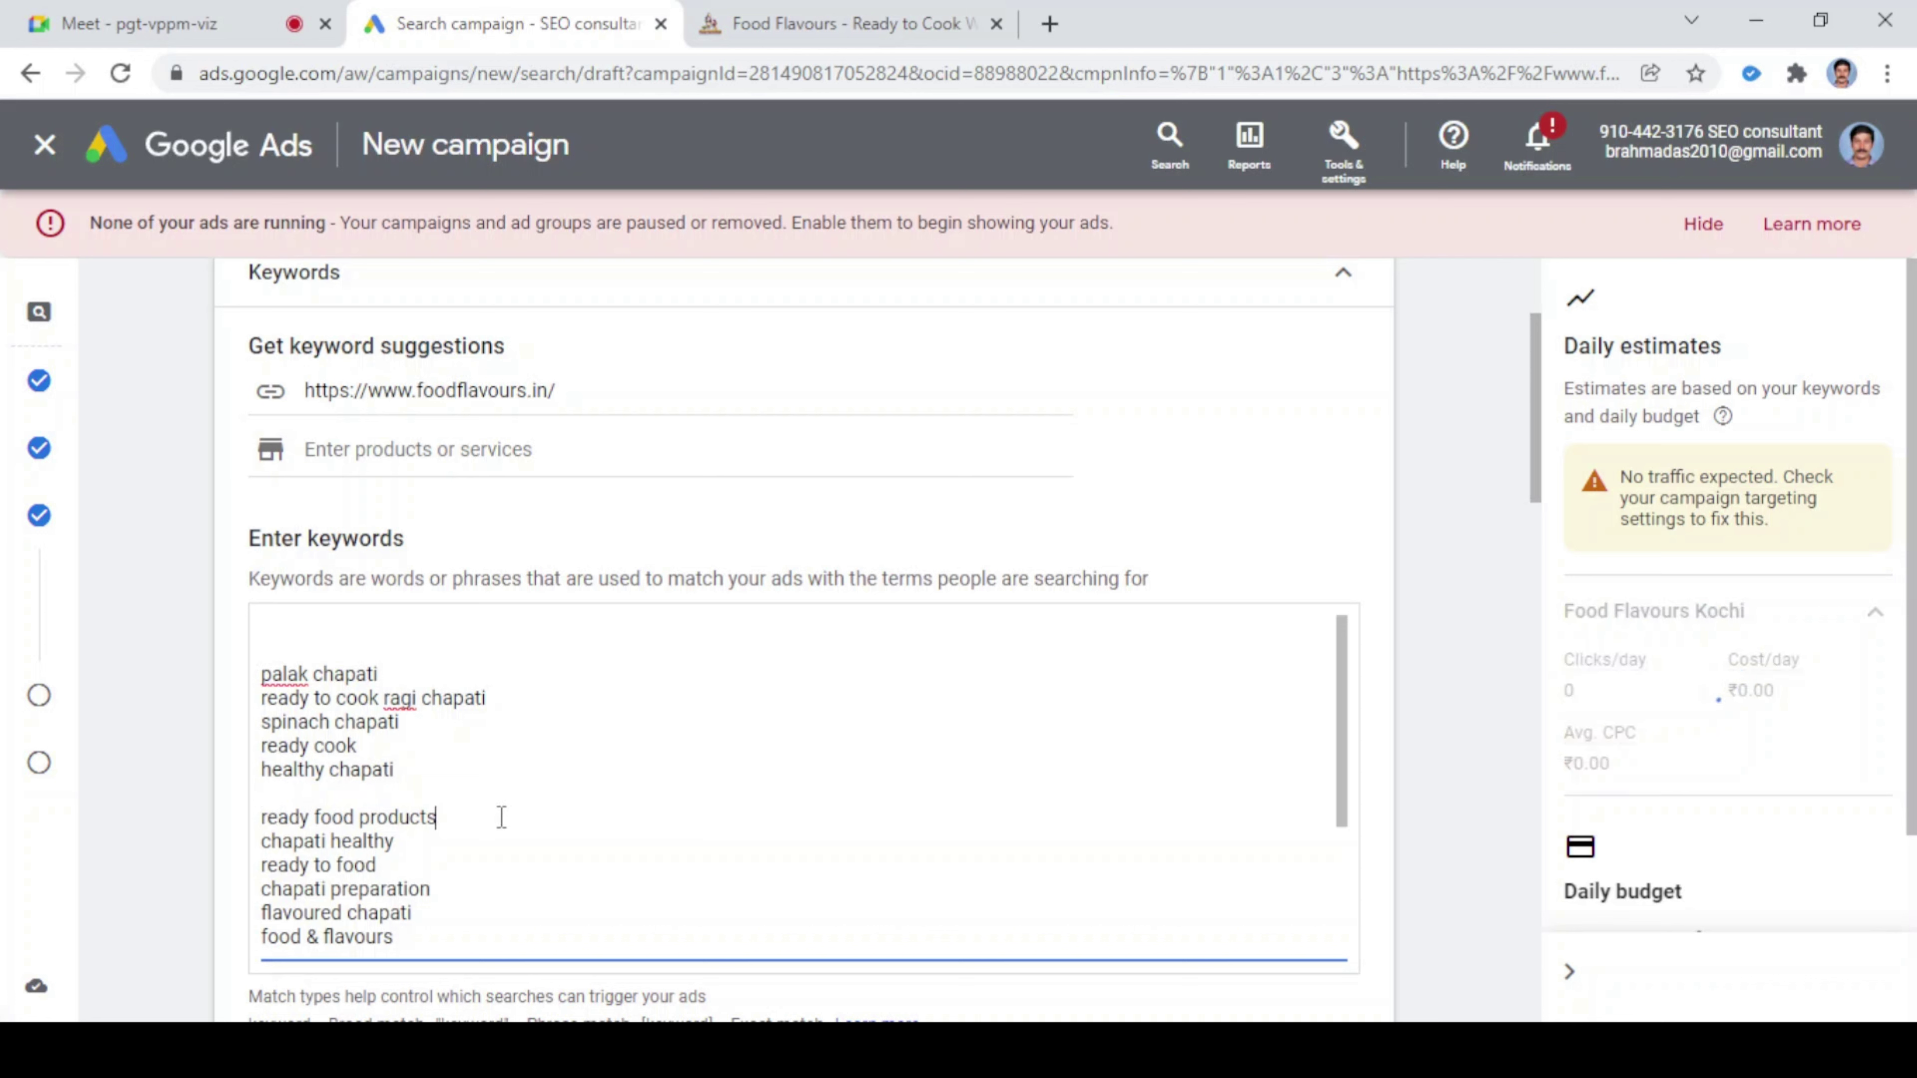
key("shift+Home")
key("BackSpace")
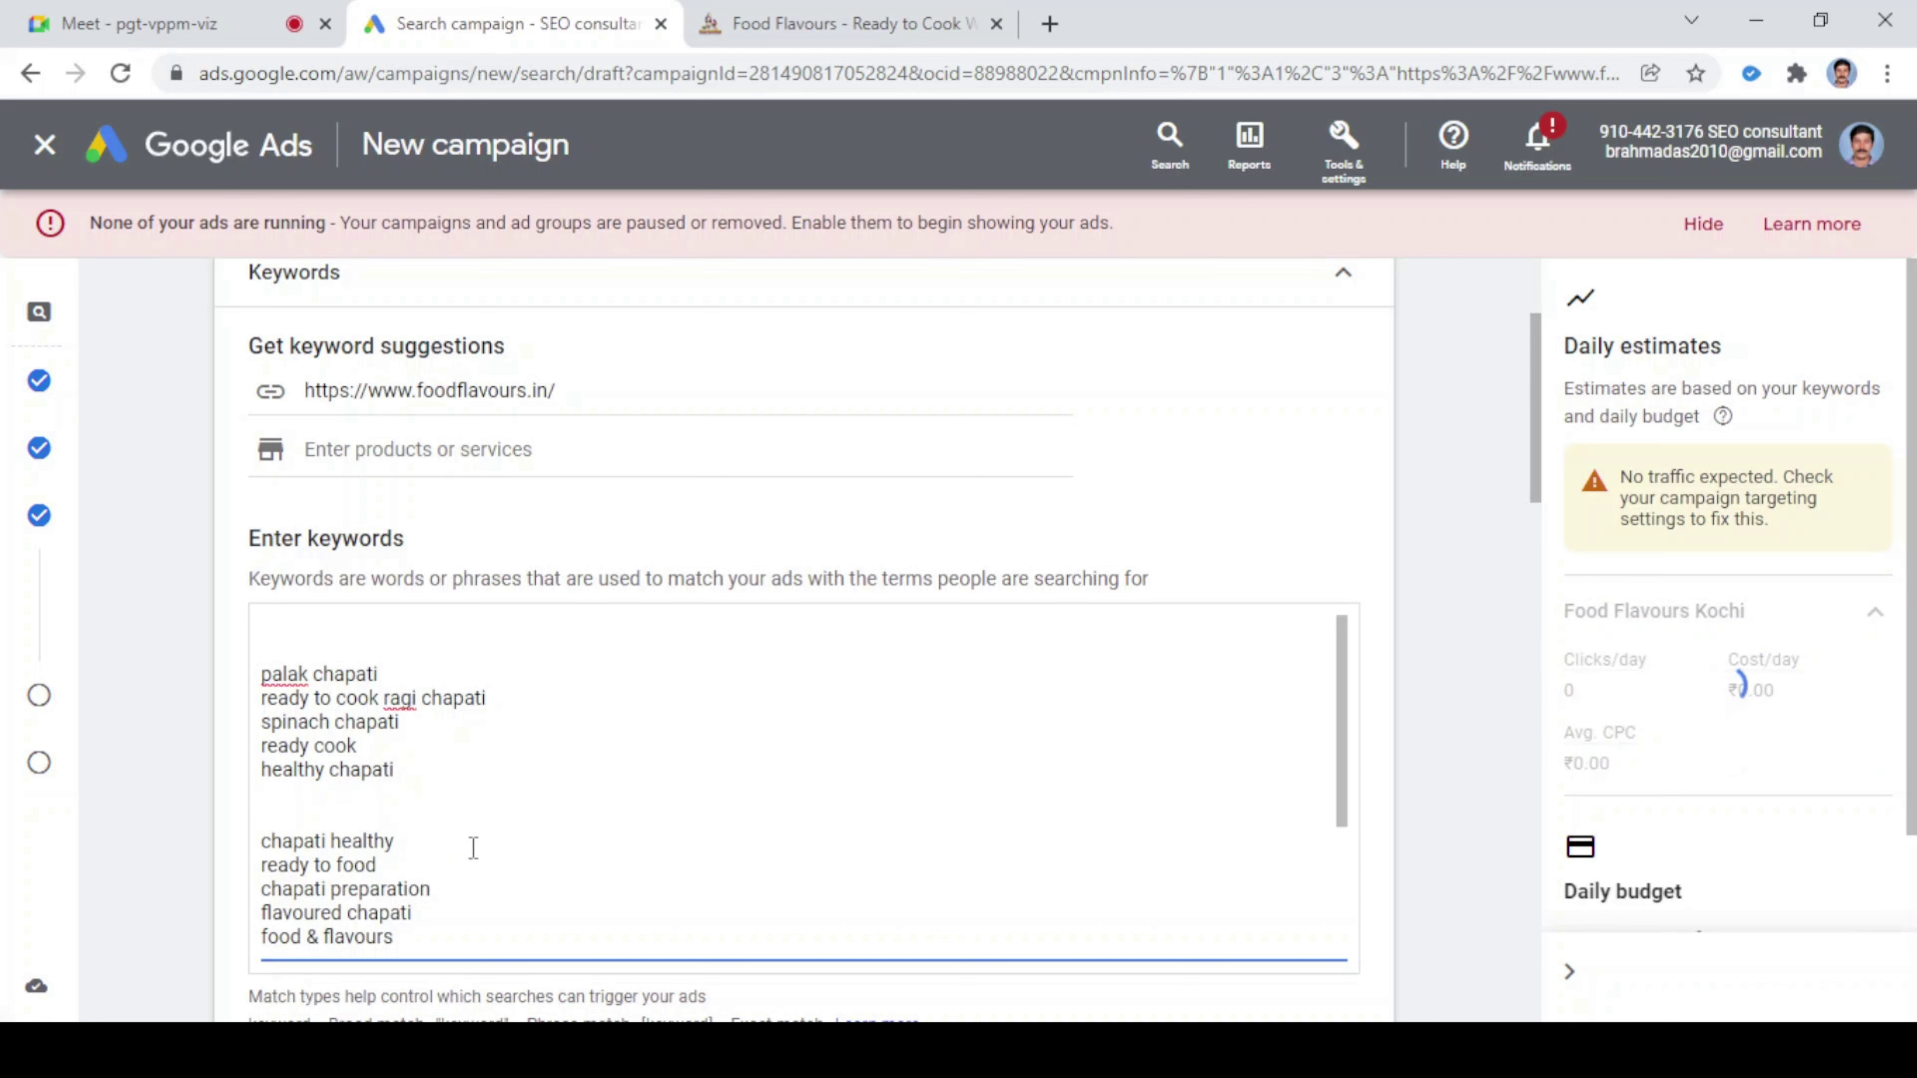
left_click(474, 849)
key("shift+Home")
key("BackSpace")
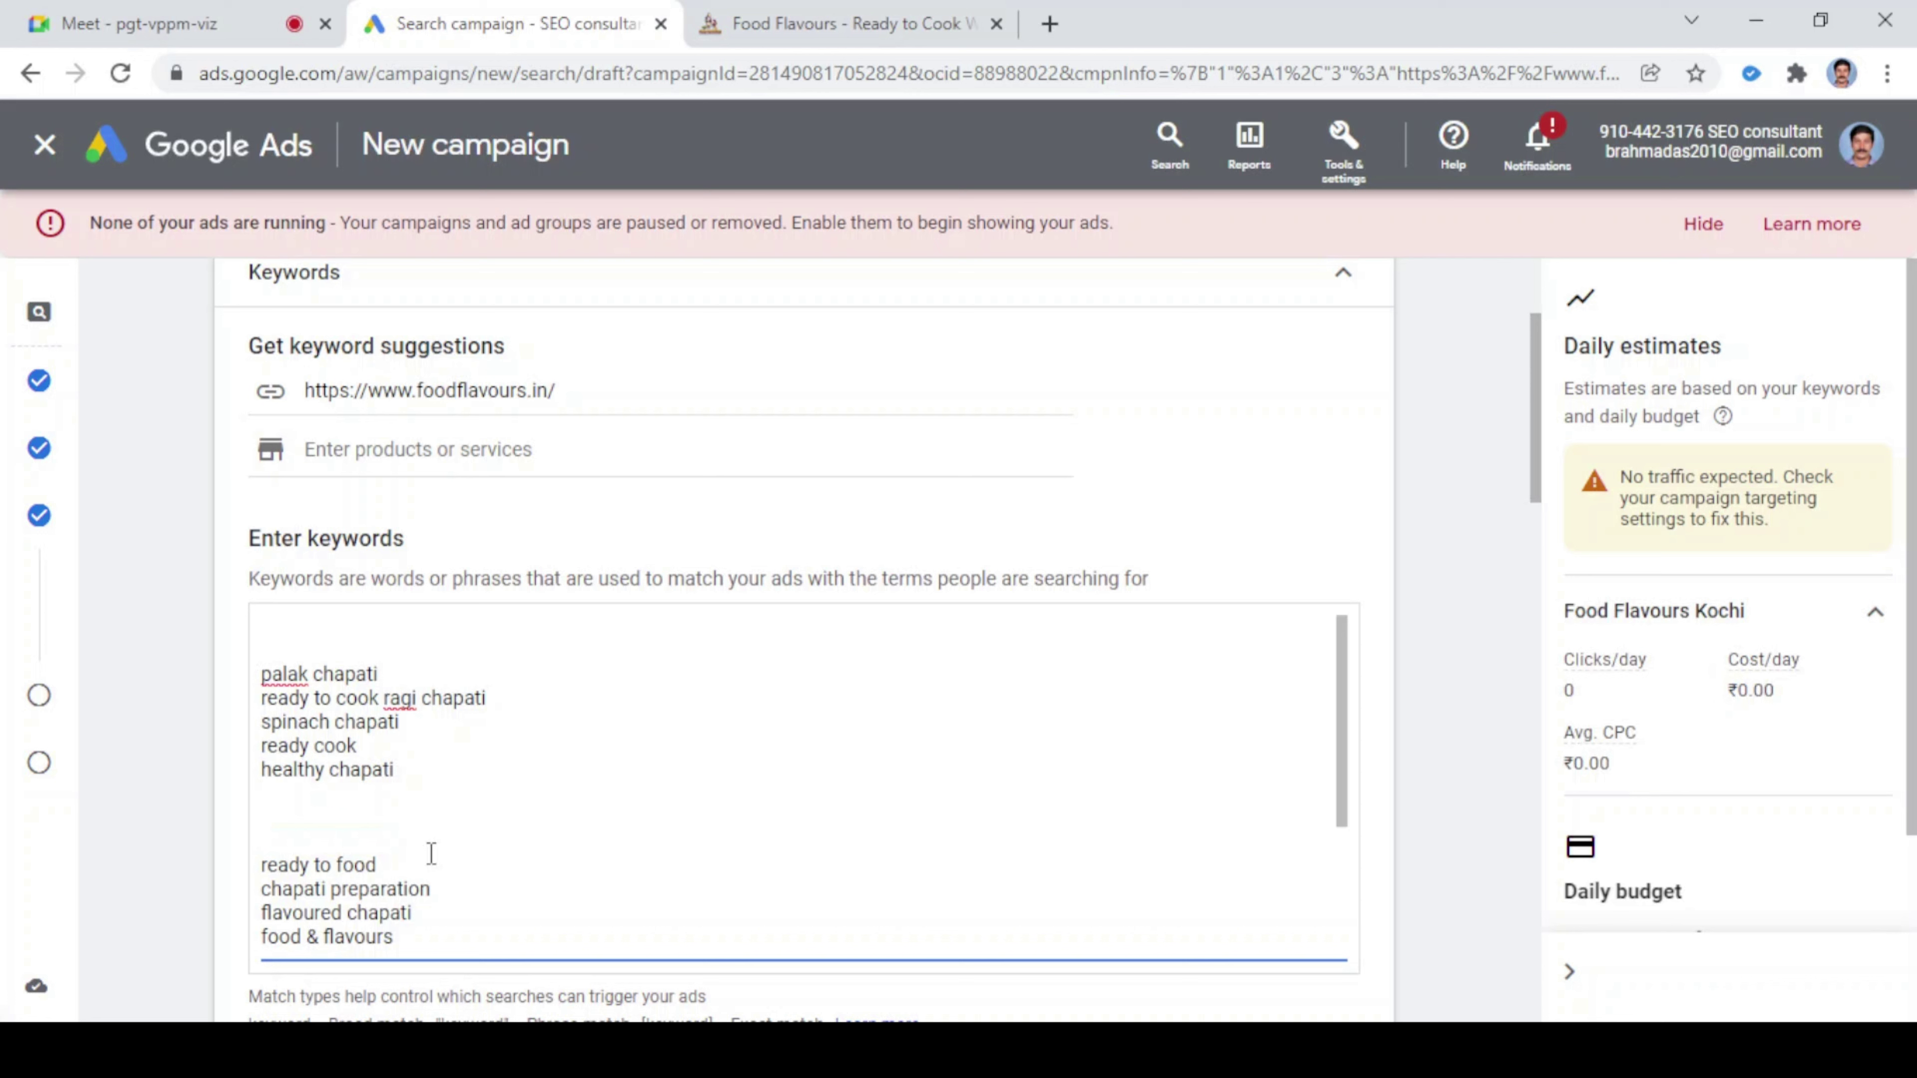
left_click(421, 858)
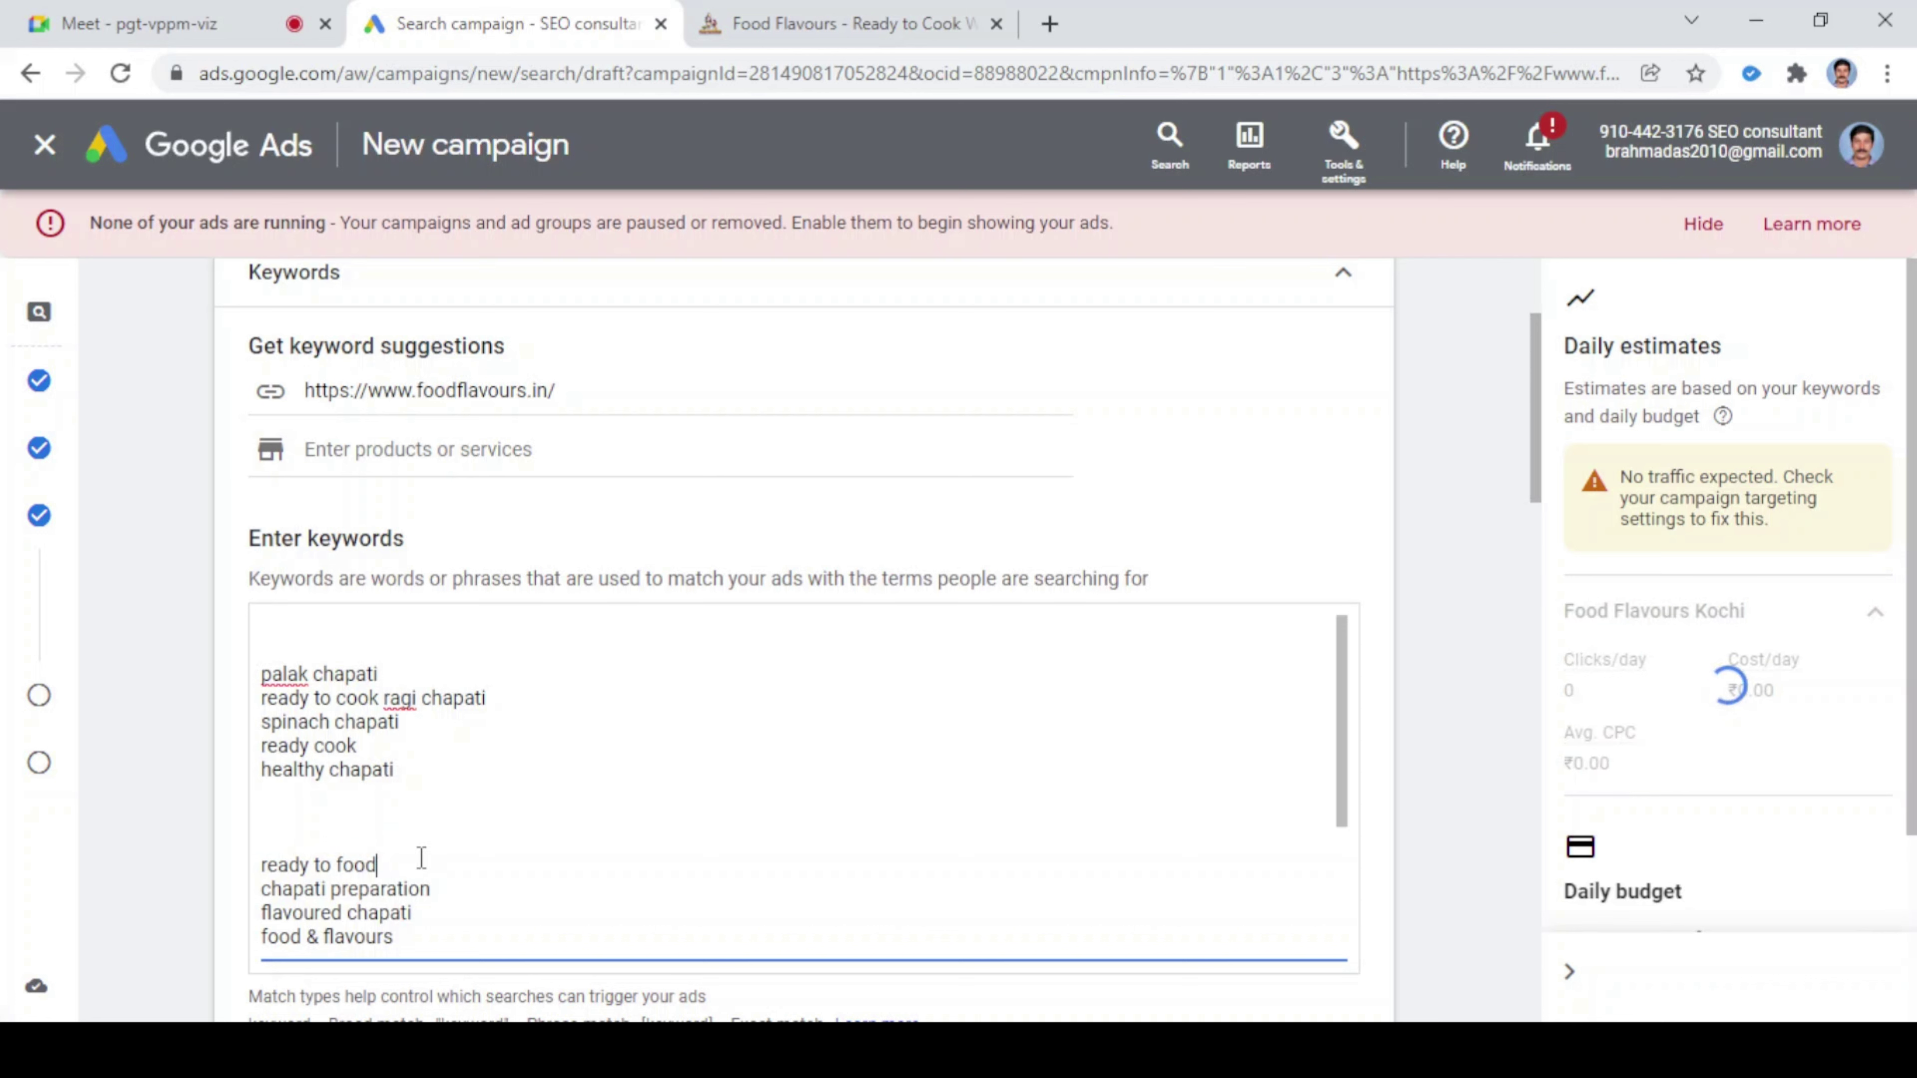
key("shift+Home")
key("BackSpace")
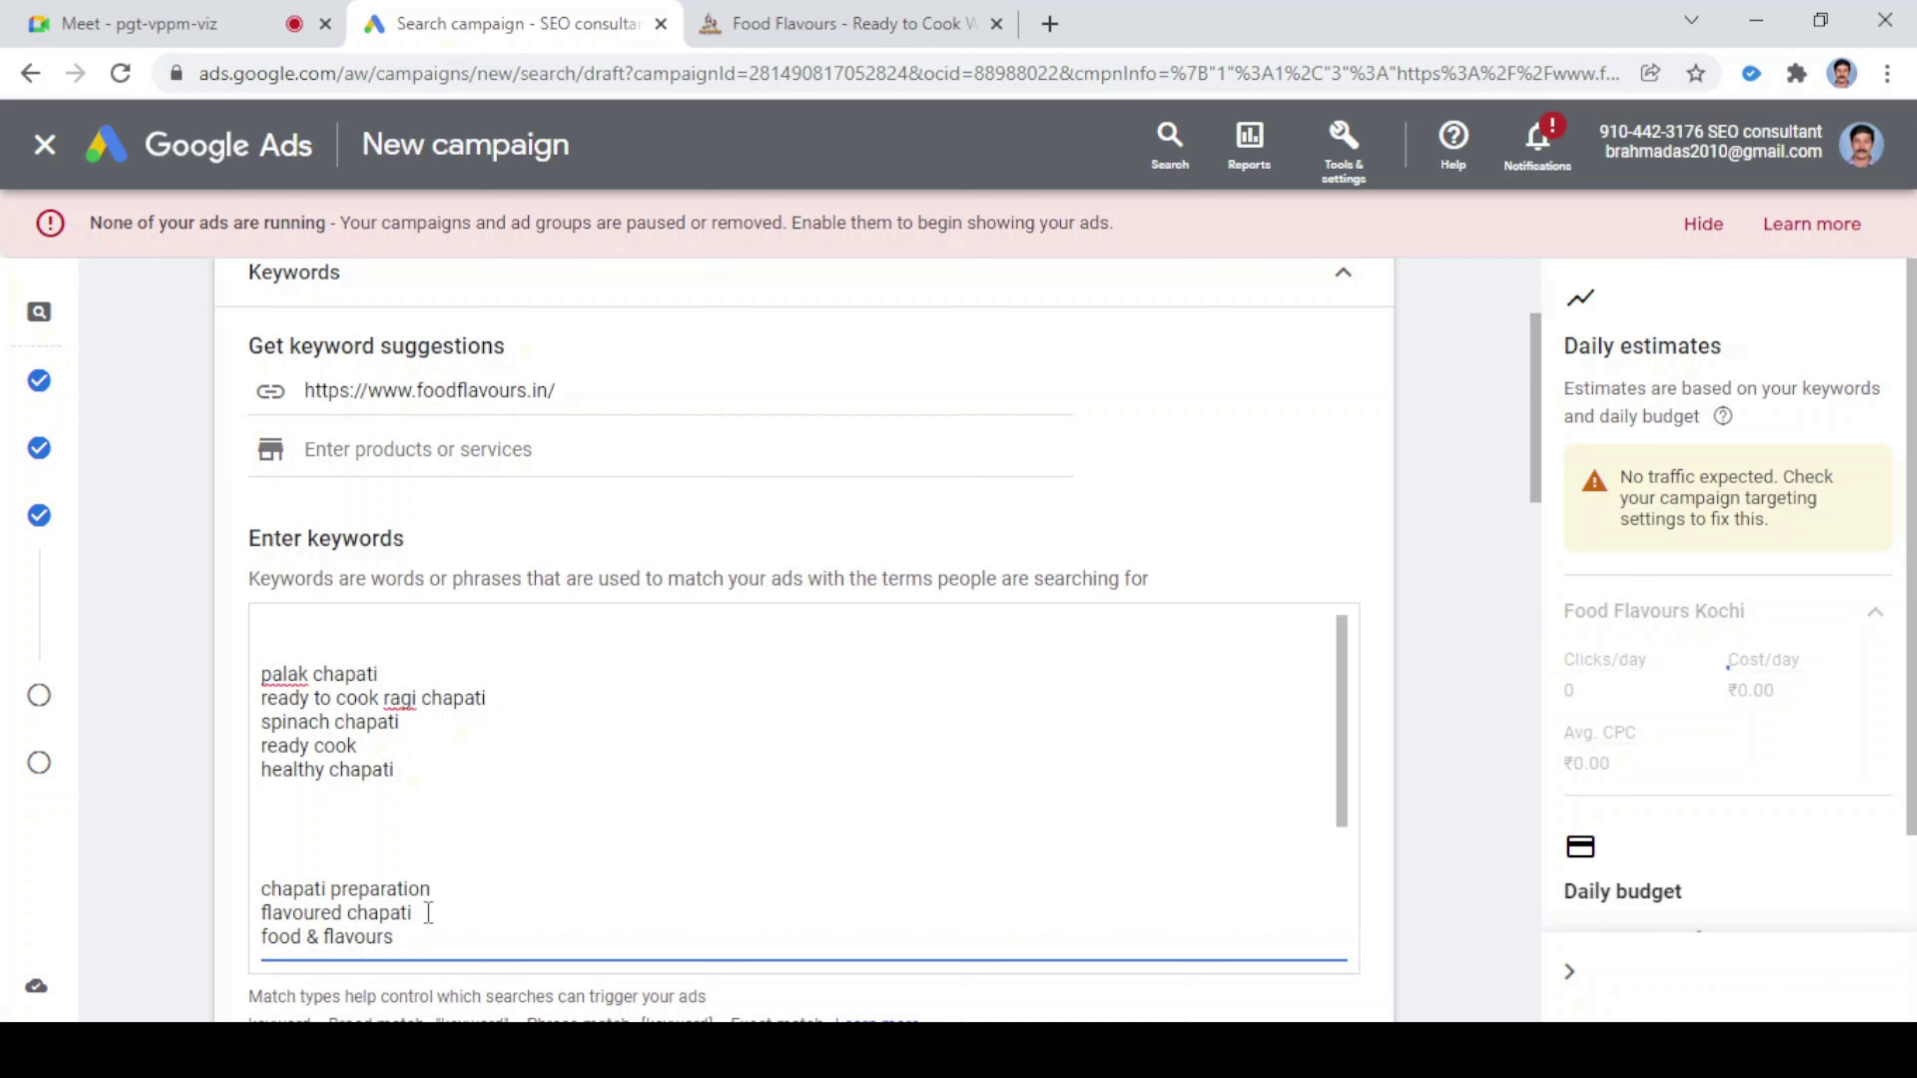
- Remove the keywords "chapati preparation", "flavoured chapati", "food & flavours" and "recipe for cooking chapati" from the list
left_click_drag(408, 937, 254, 868)
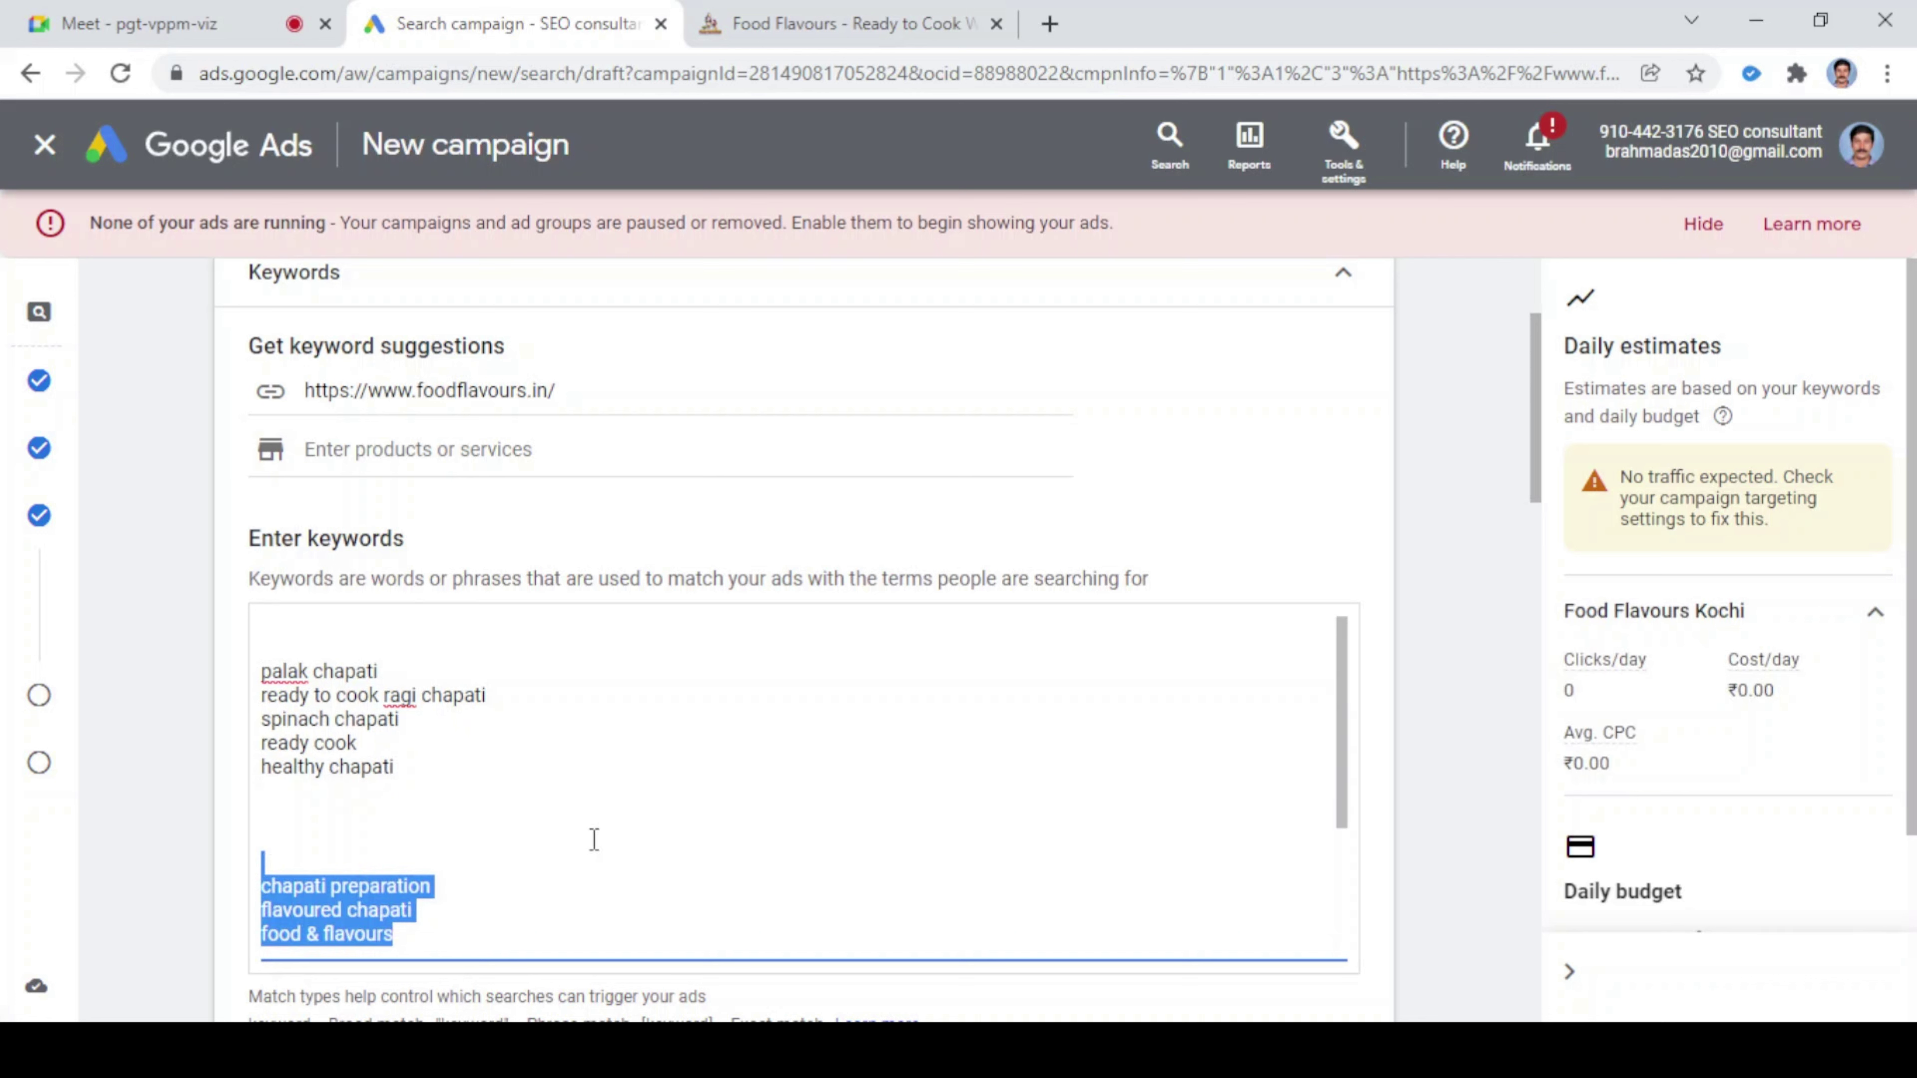
type("recipe for cooking chapati fresh chapati ready for cook")
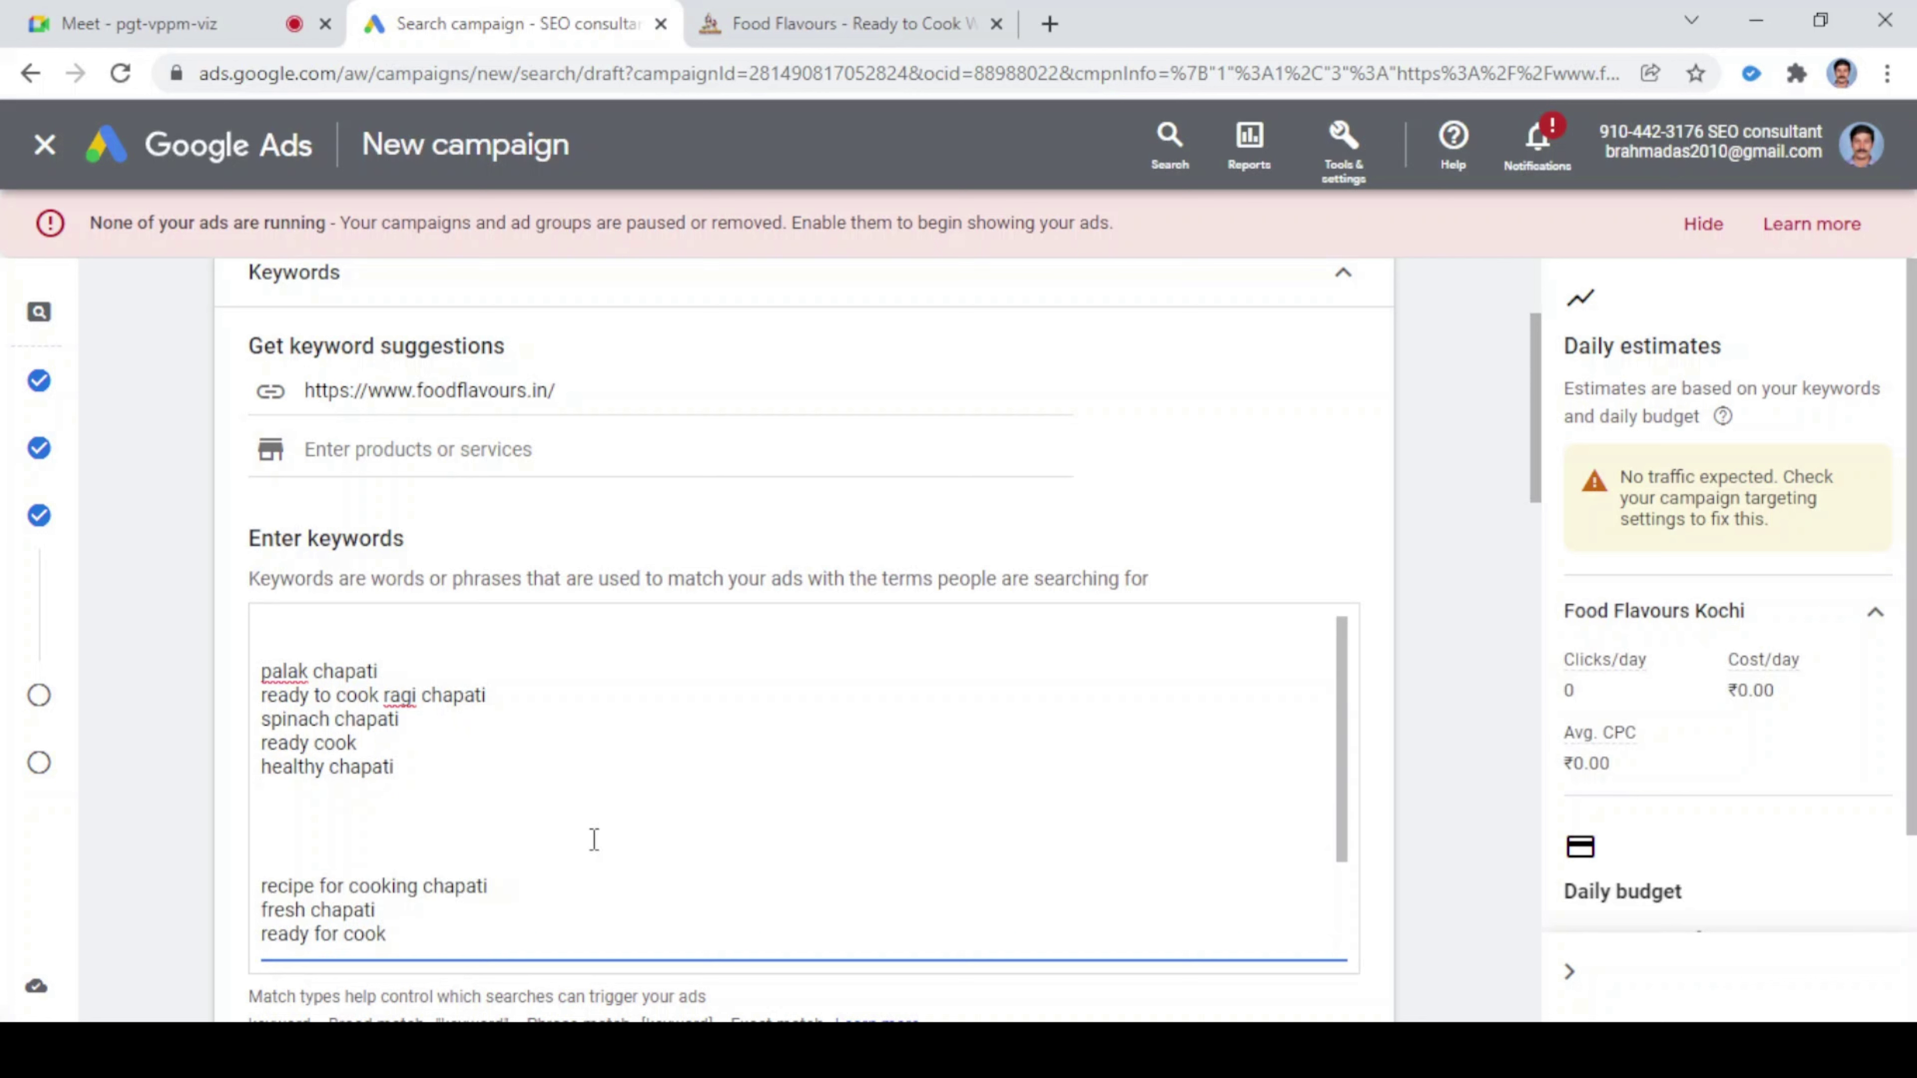
left_click(505, 887)
triple_click(521, 880)
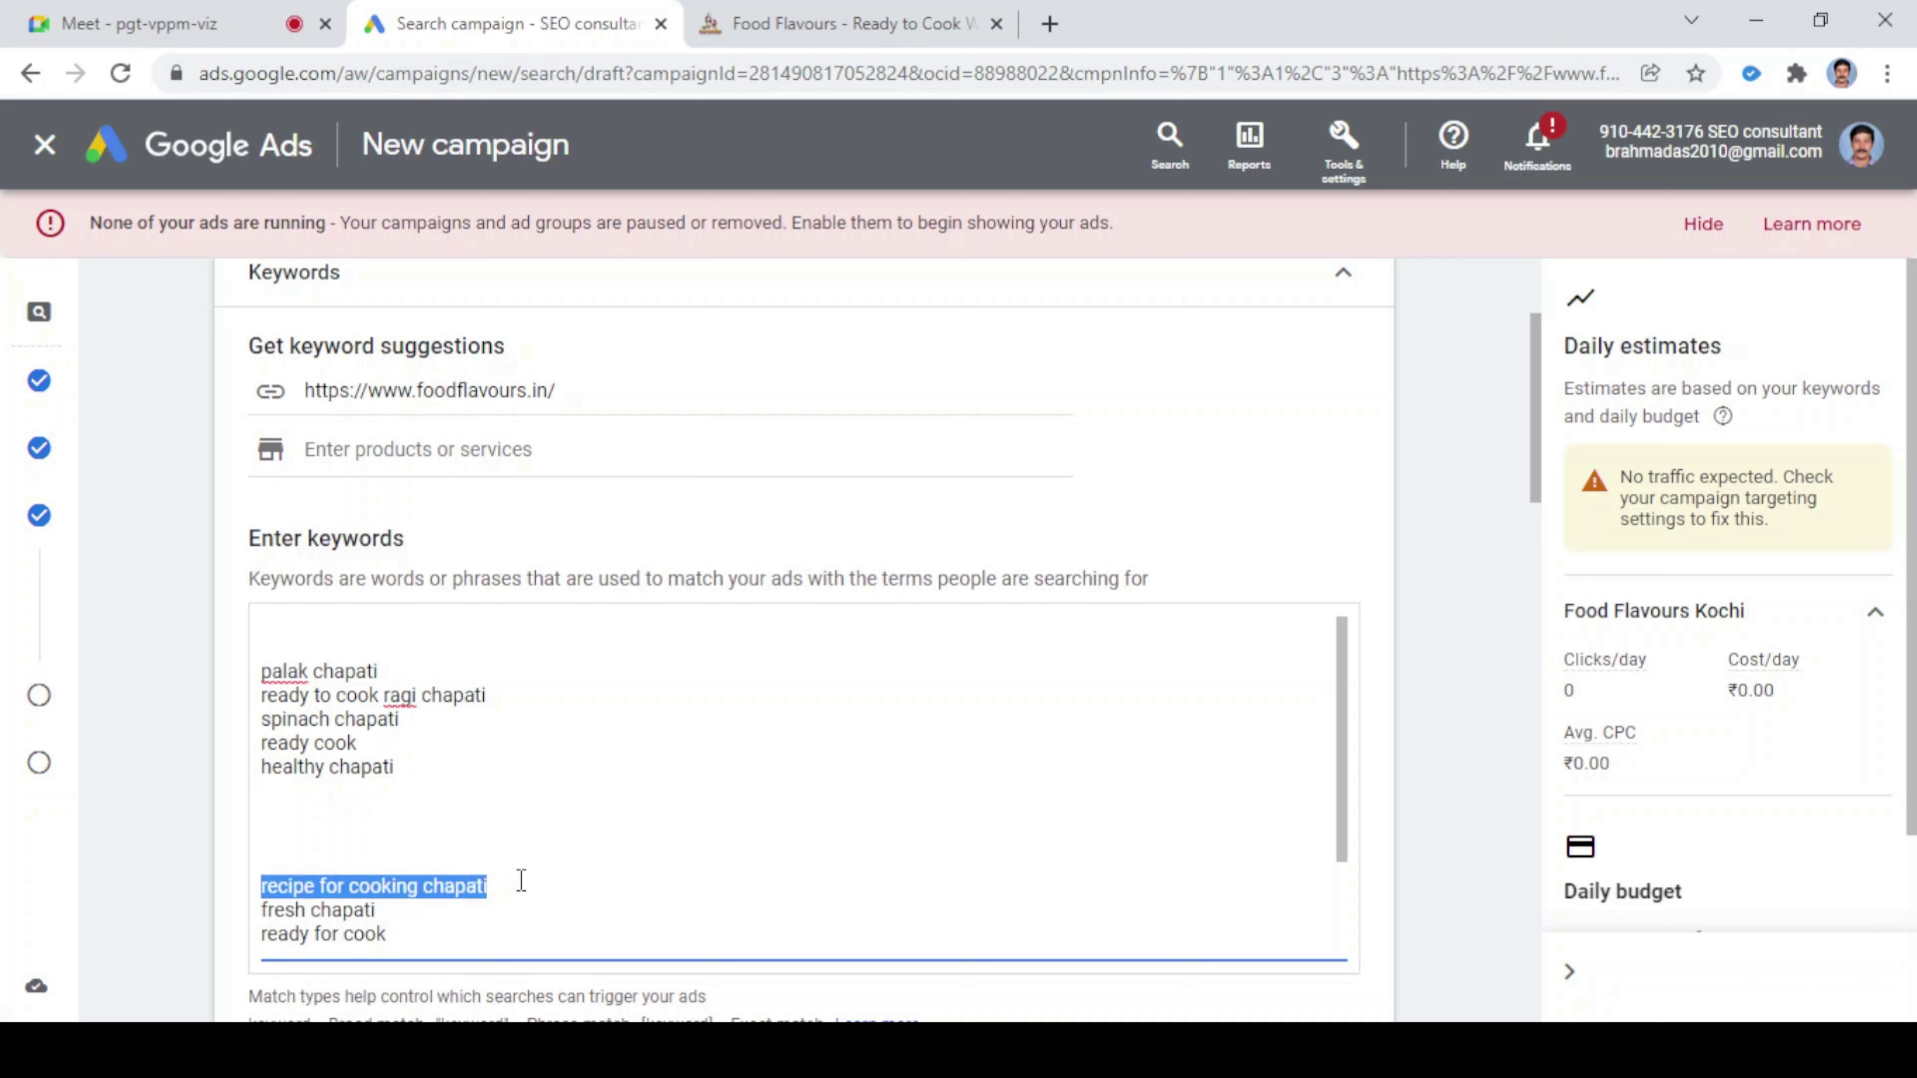
key("BackSpace")
- Delete the extra blank lines below "healthy chapati" and all remaining keywords from "fresh chapati" through "chapati flavours"
left_click(381, 797)
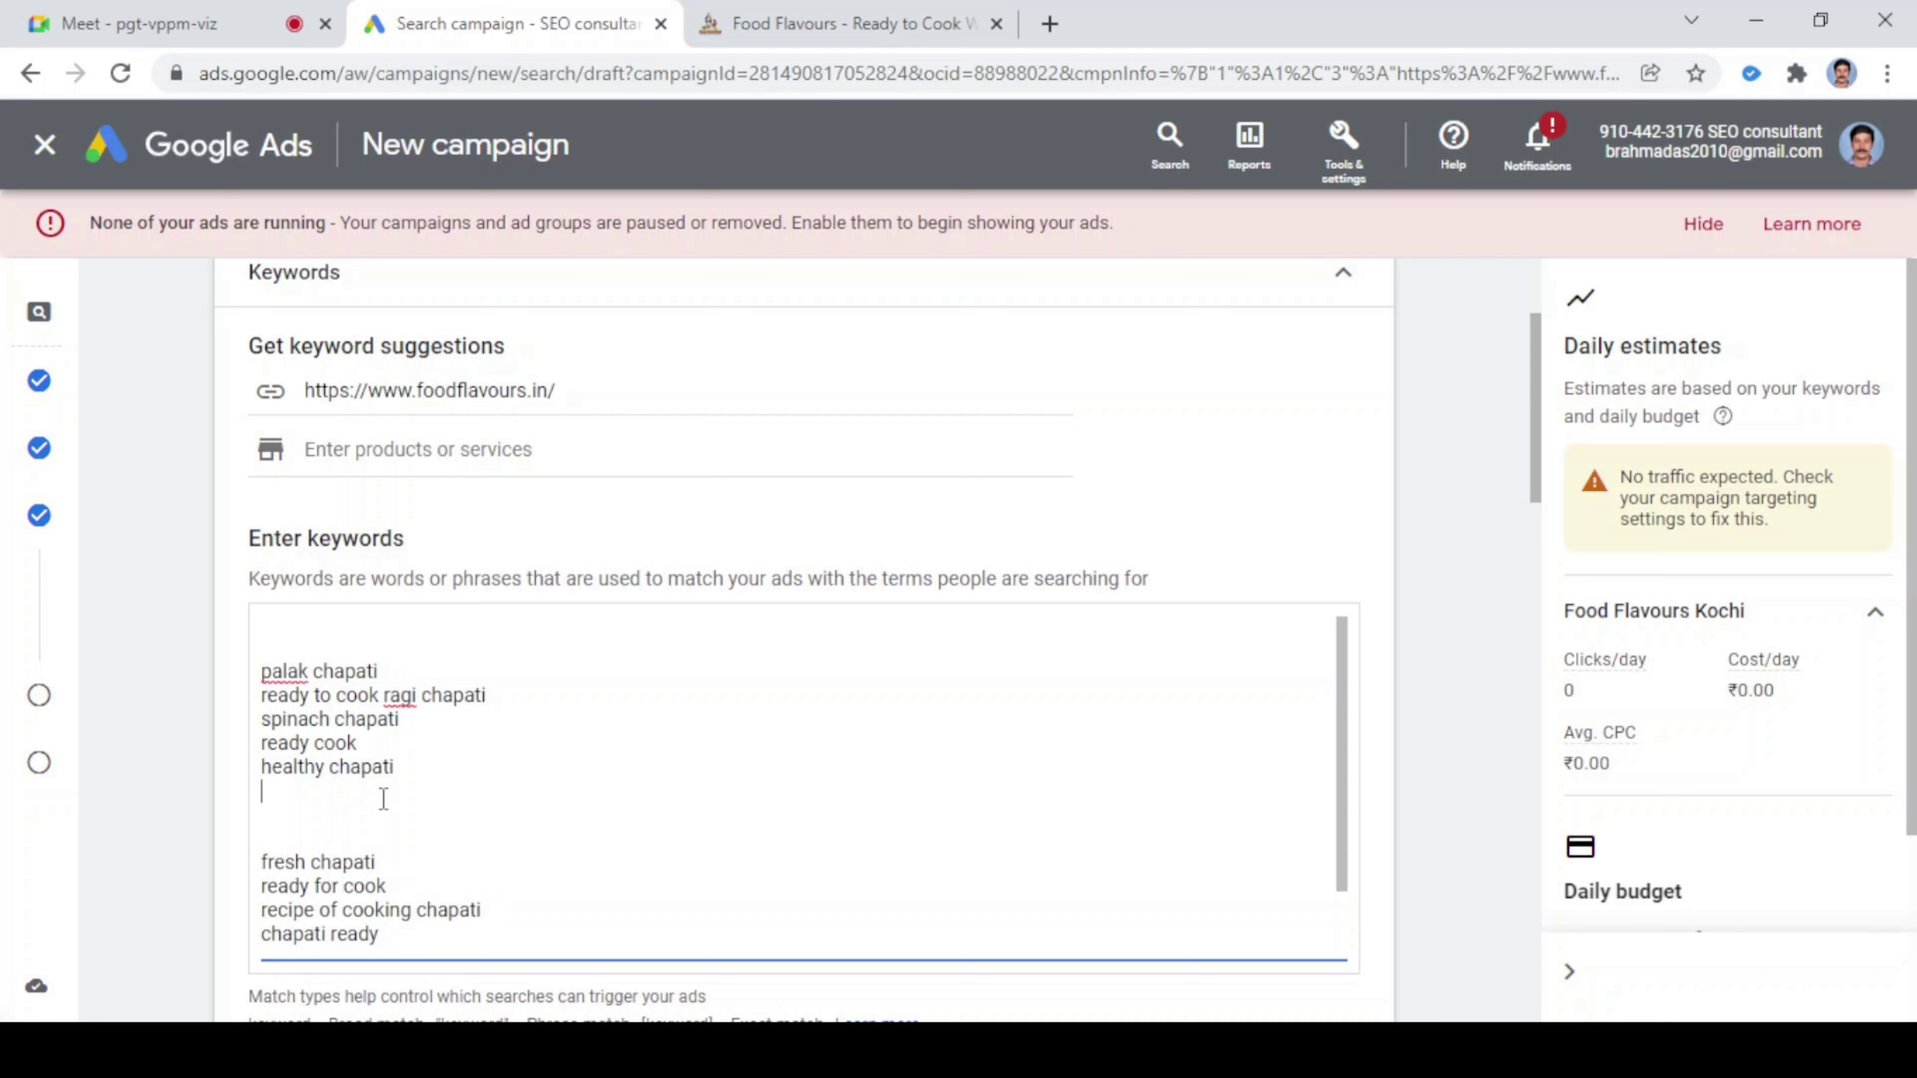
key("Delete")
key("Delete")
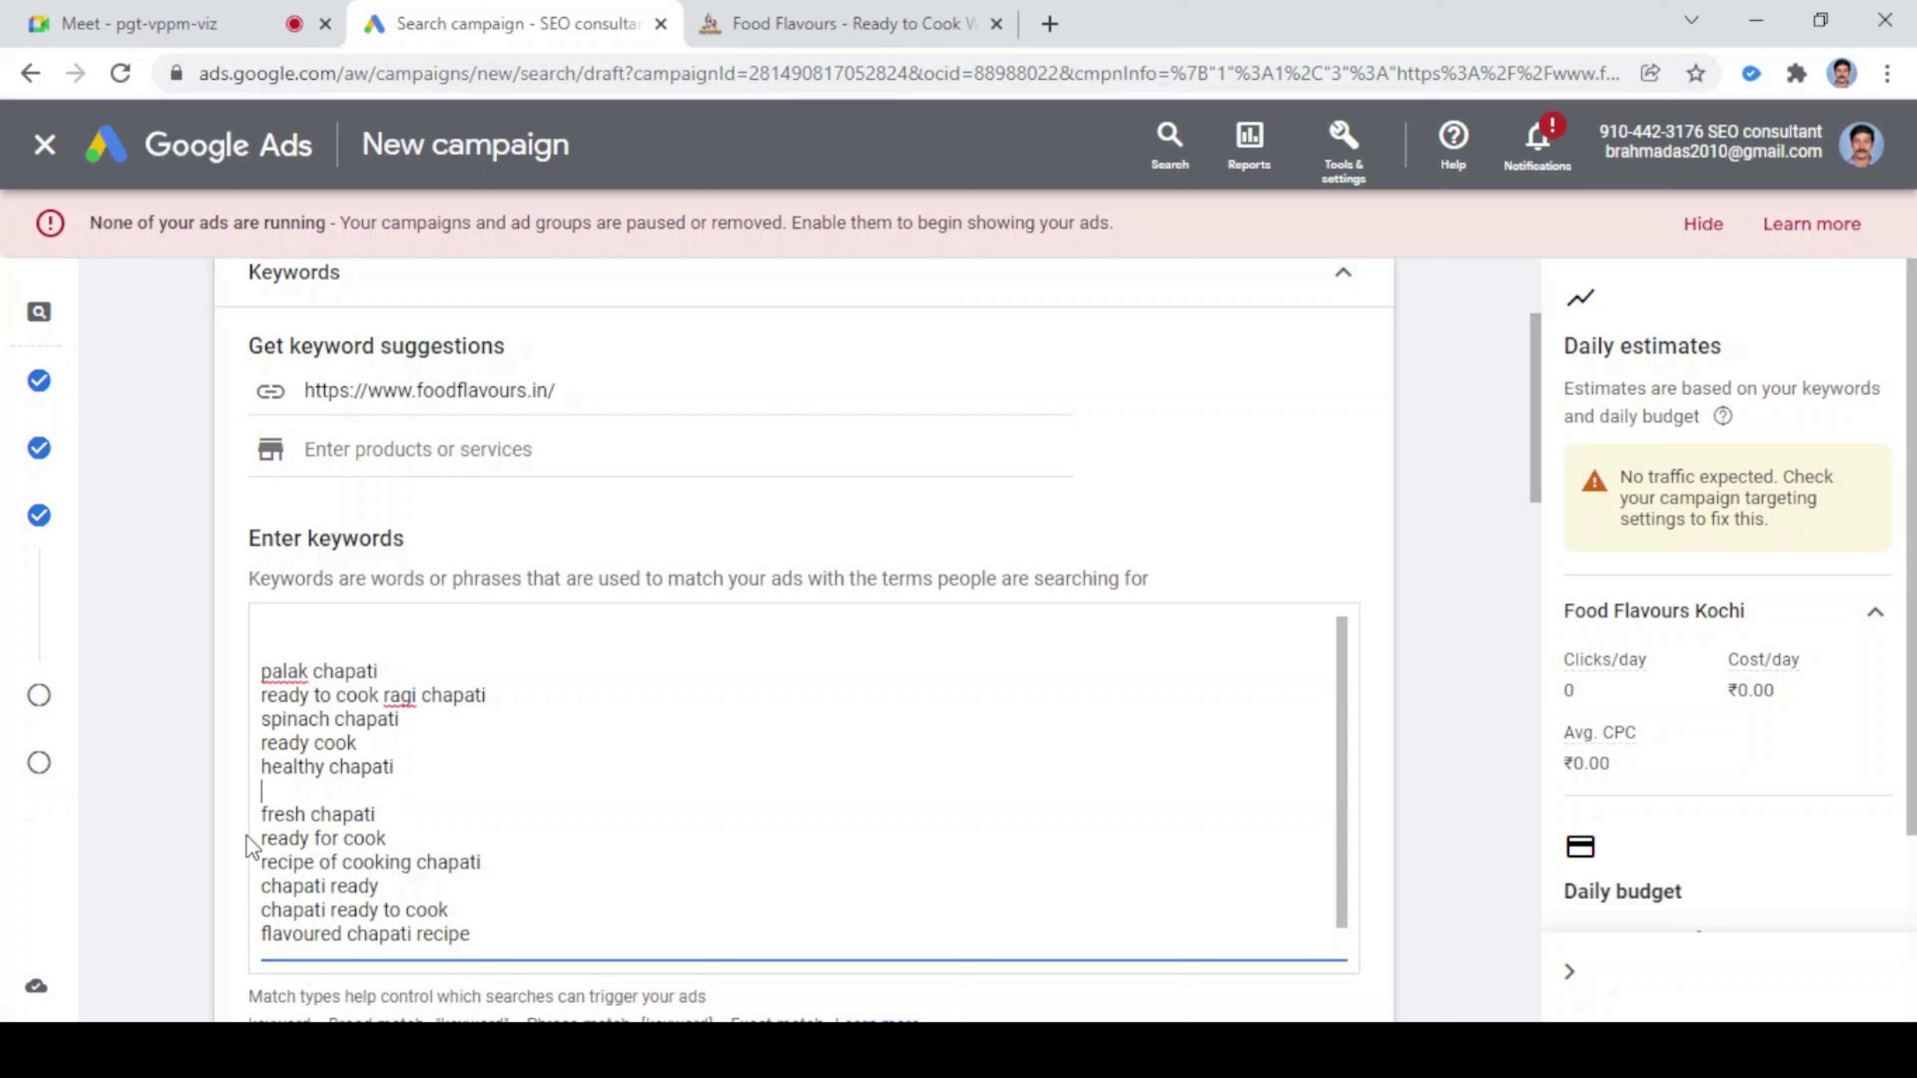
left_click(263, 816)
key("shift+Down")
key("shift+Down")
key("shift+Down")
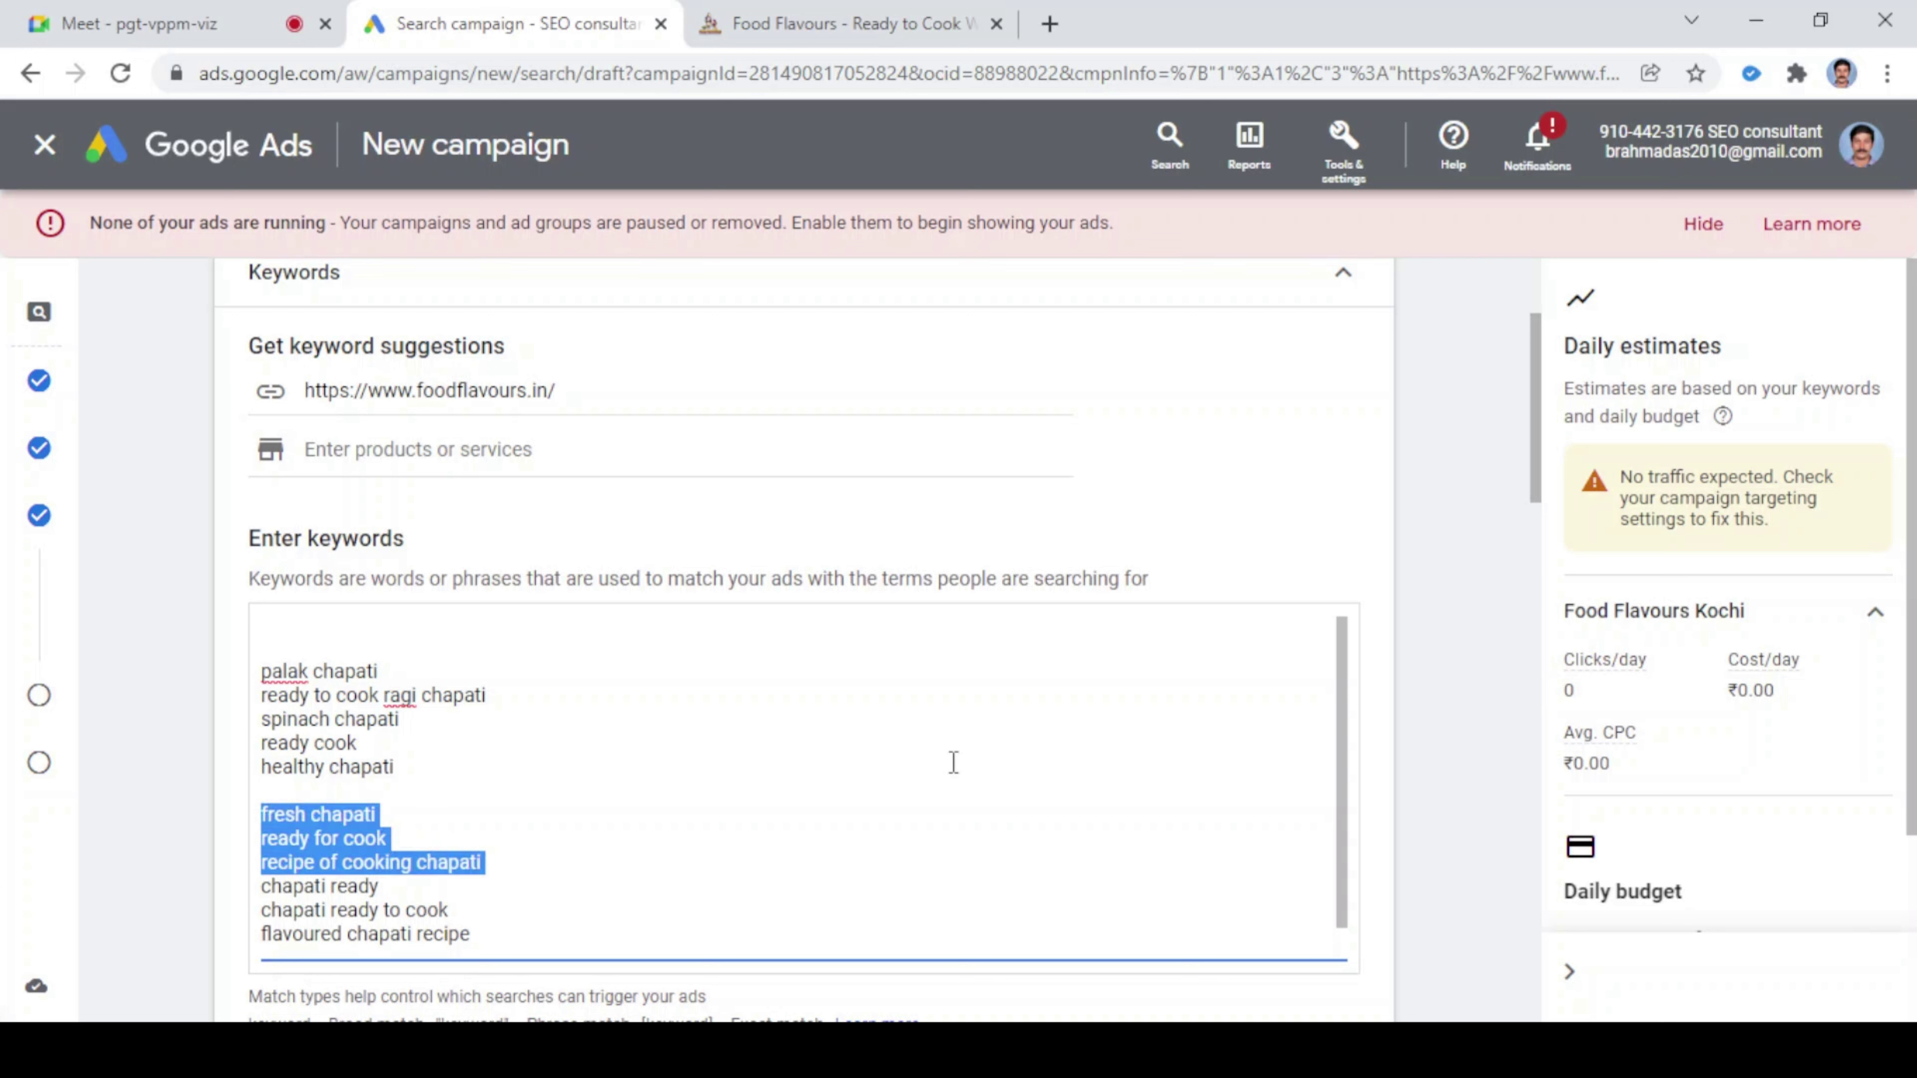
key("shift+Down")
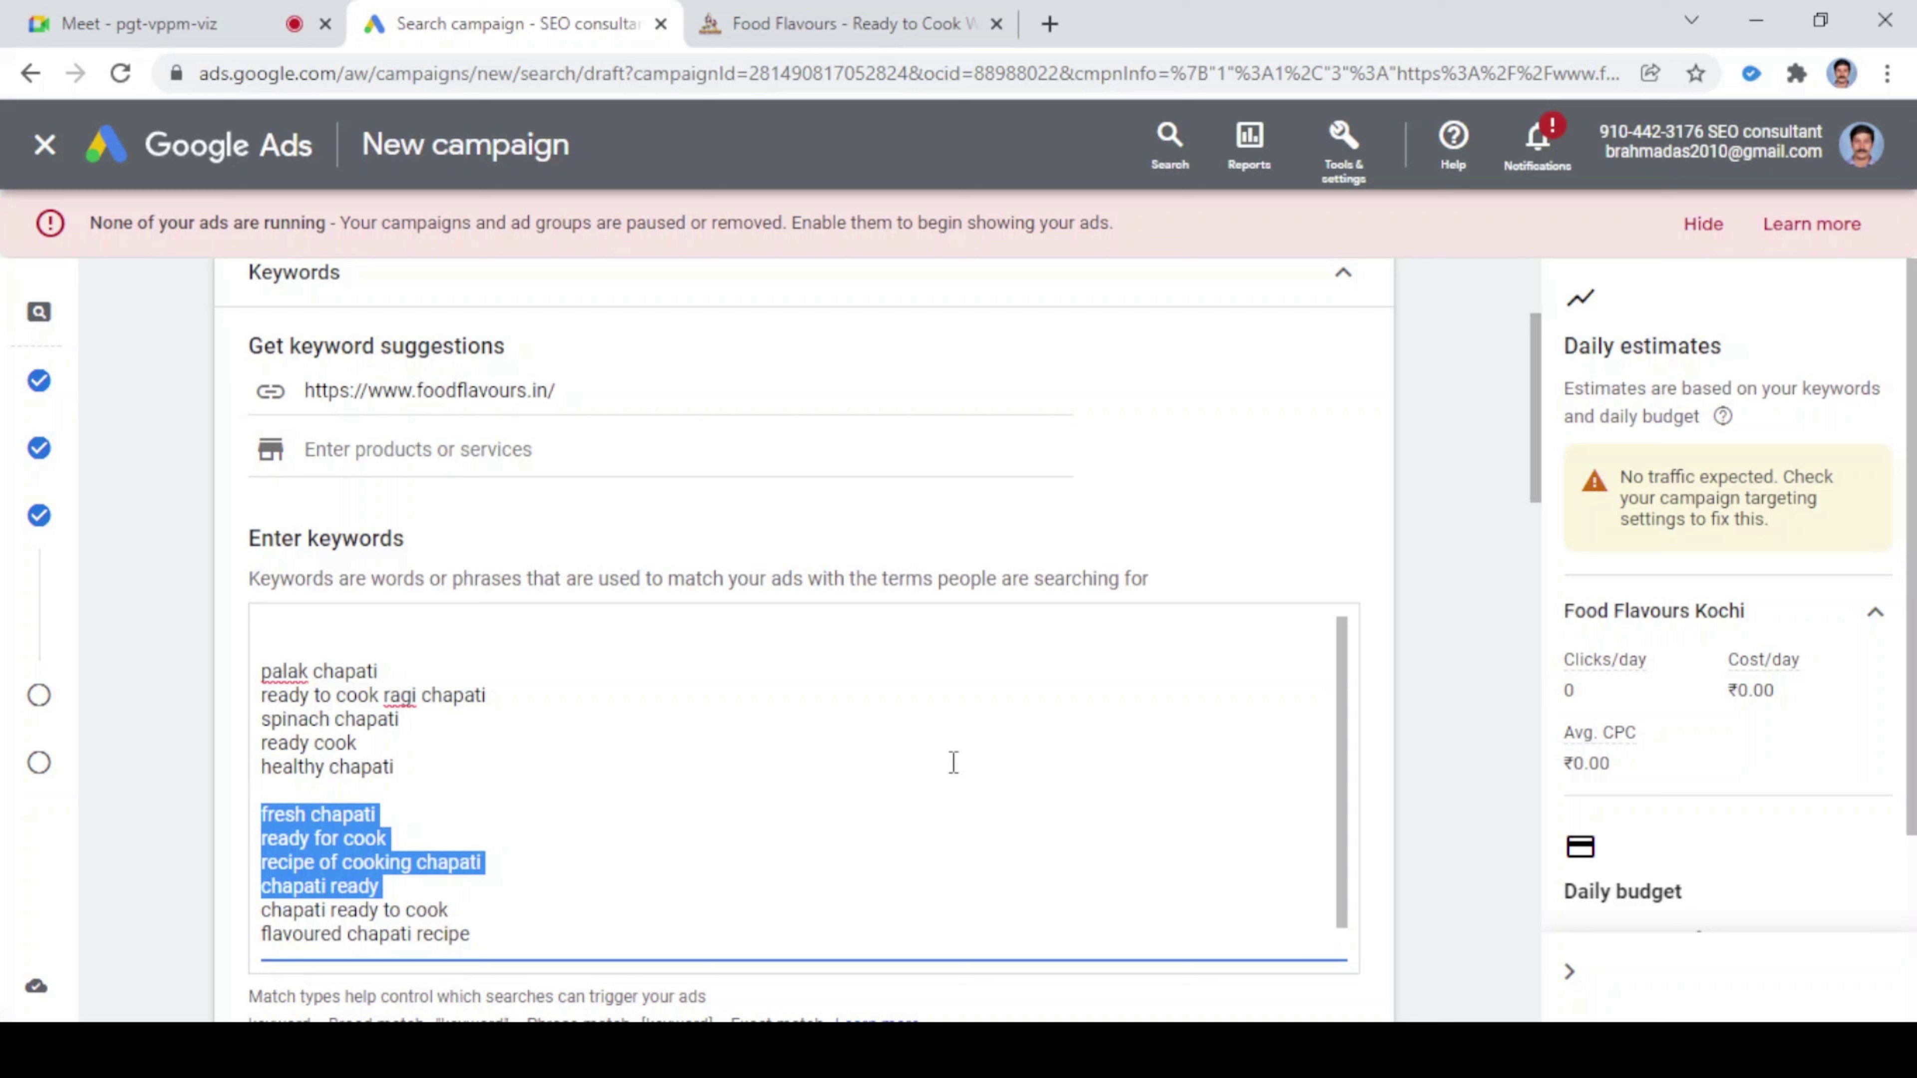
key("shift+Down")
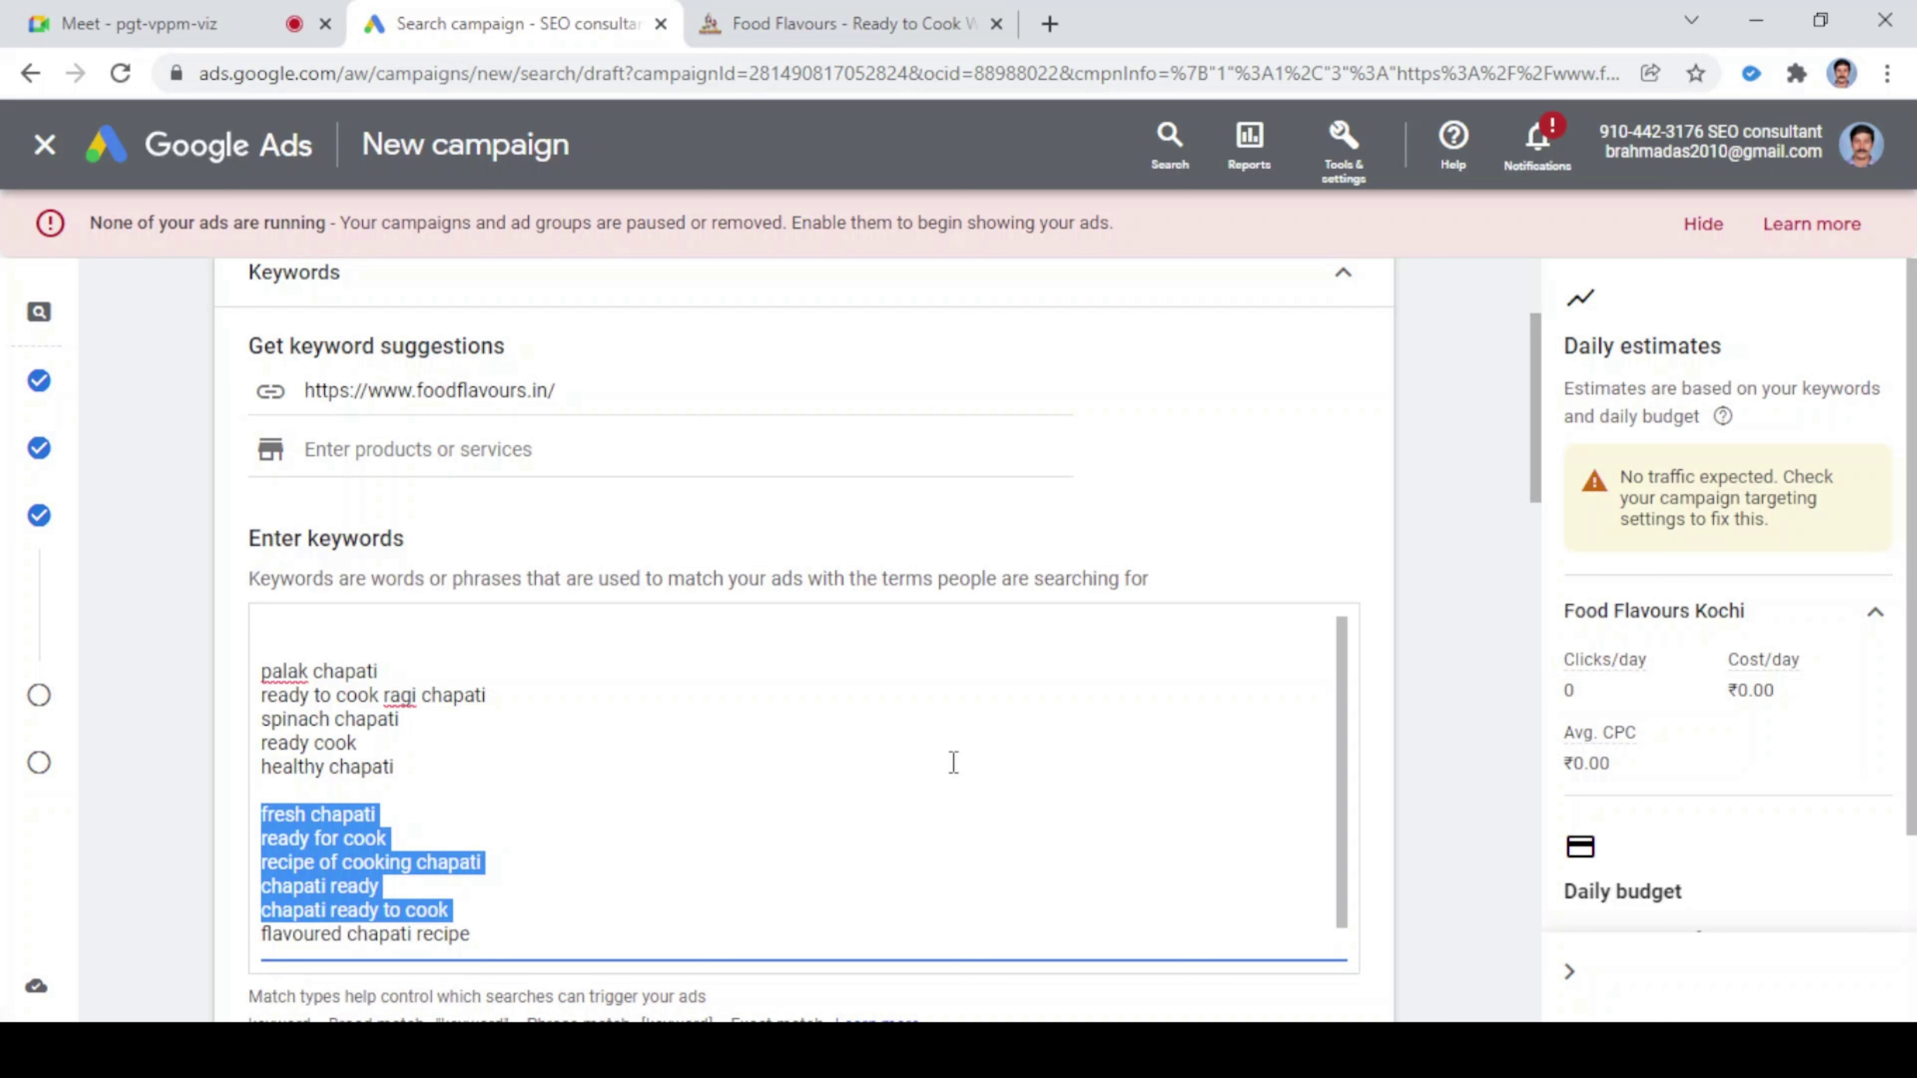
key("shift+Down")
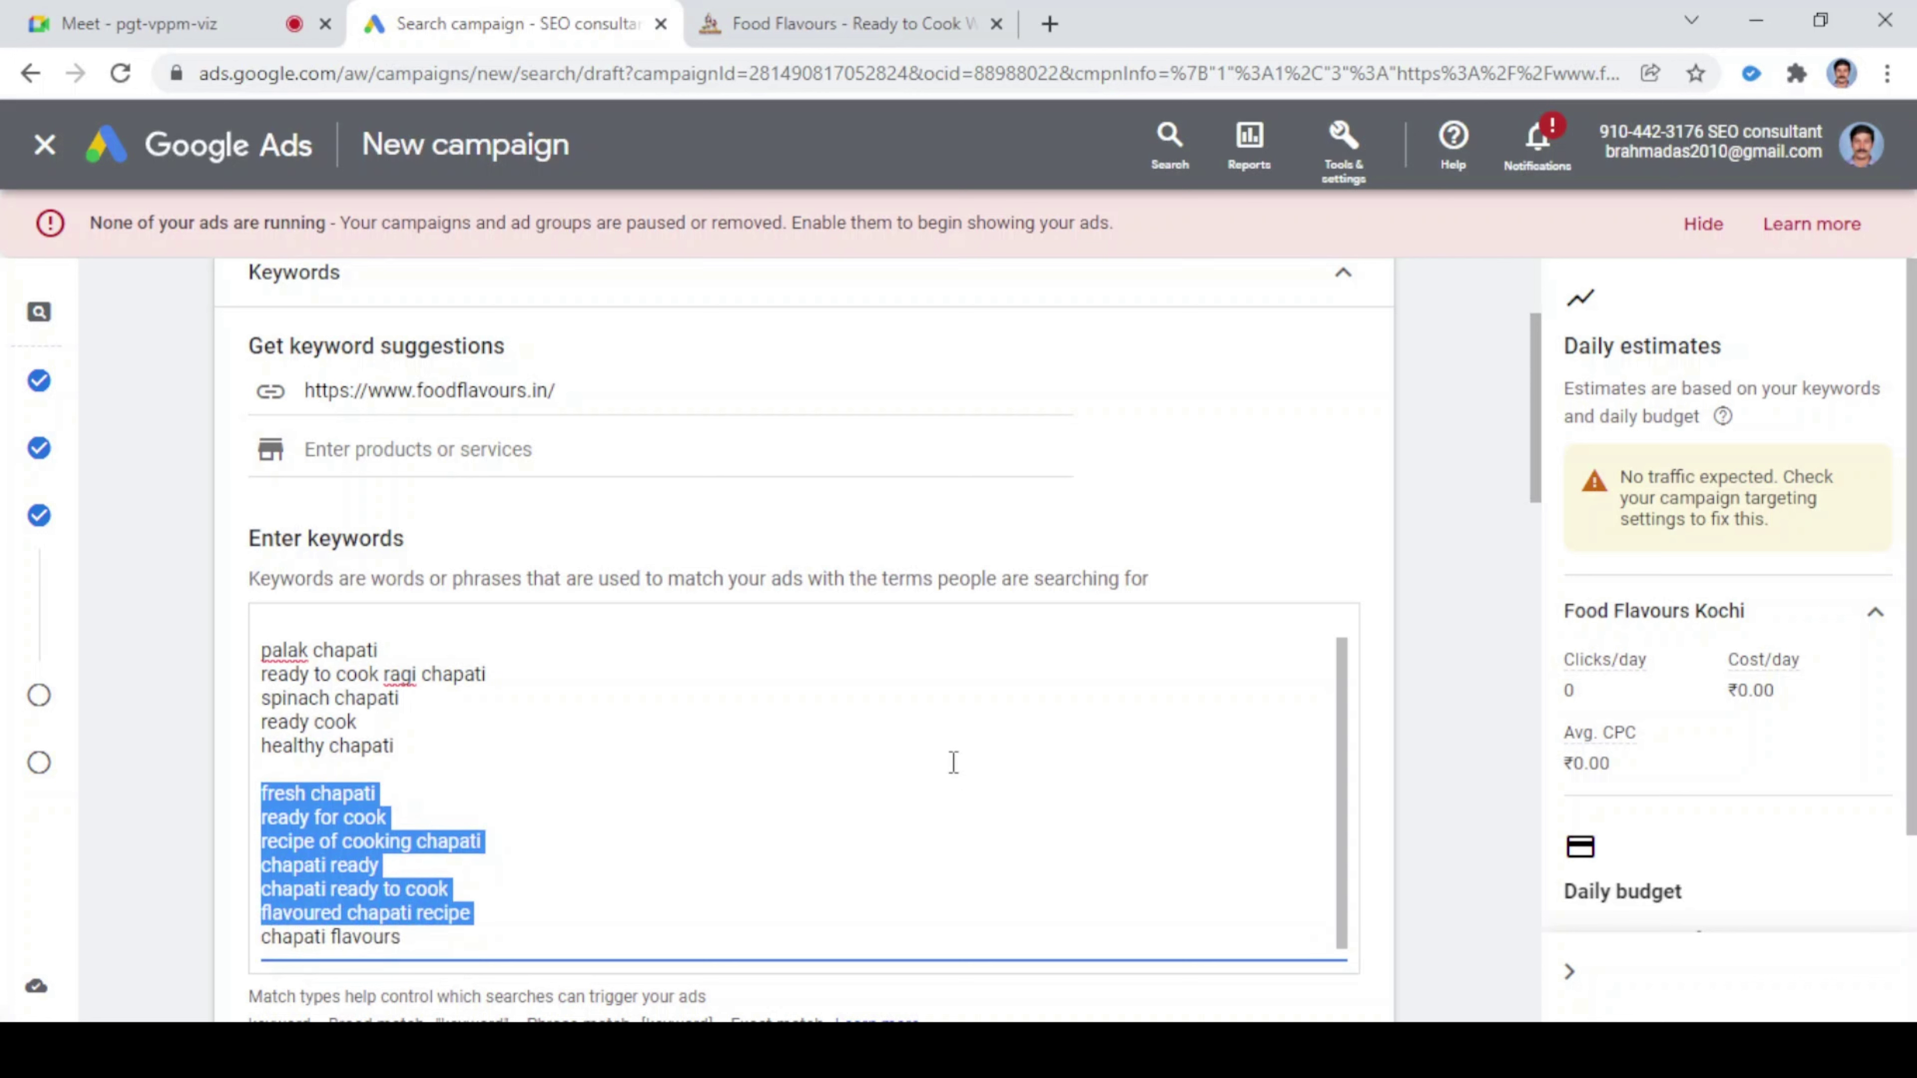
key("shift+Down")
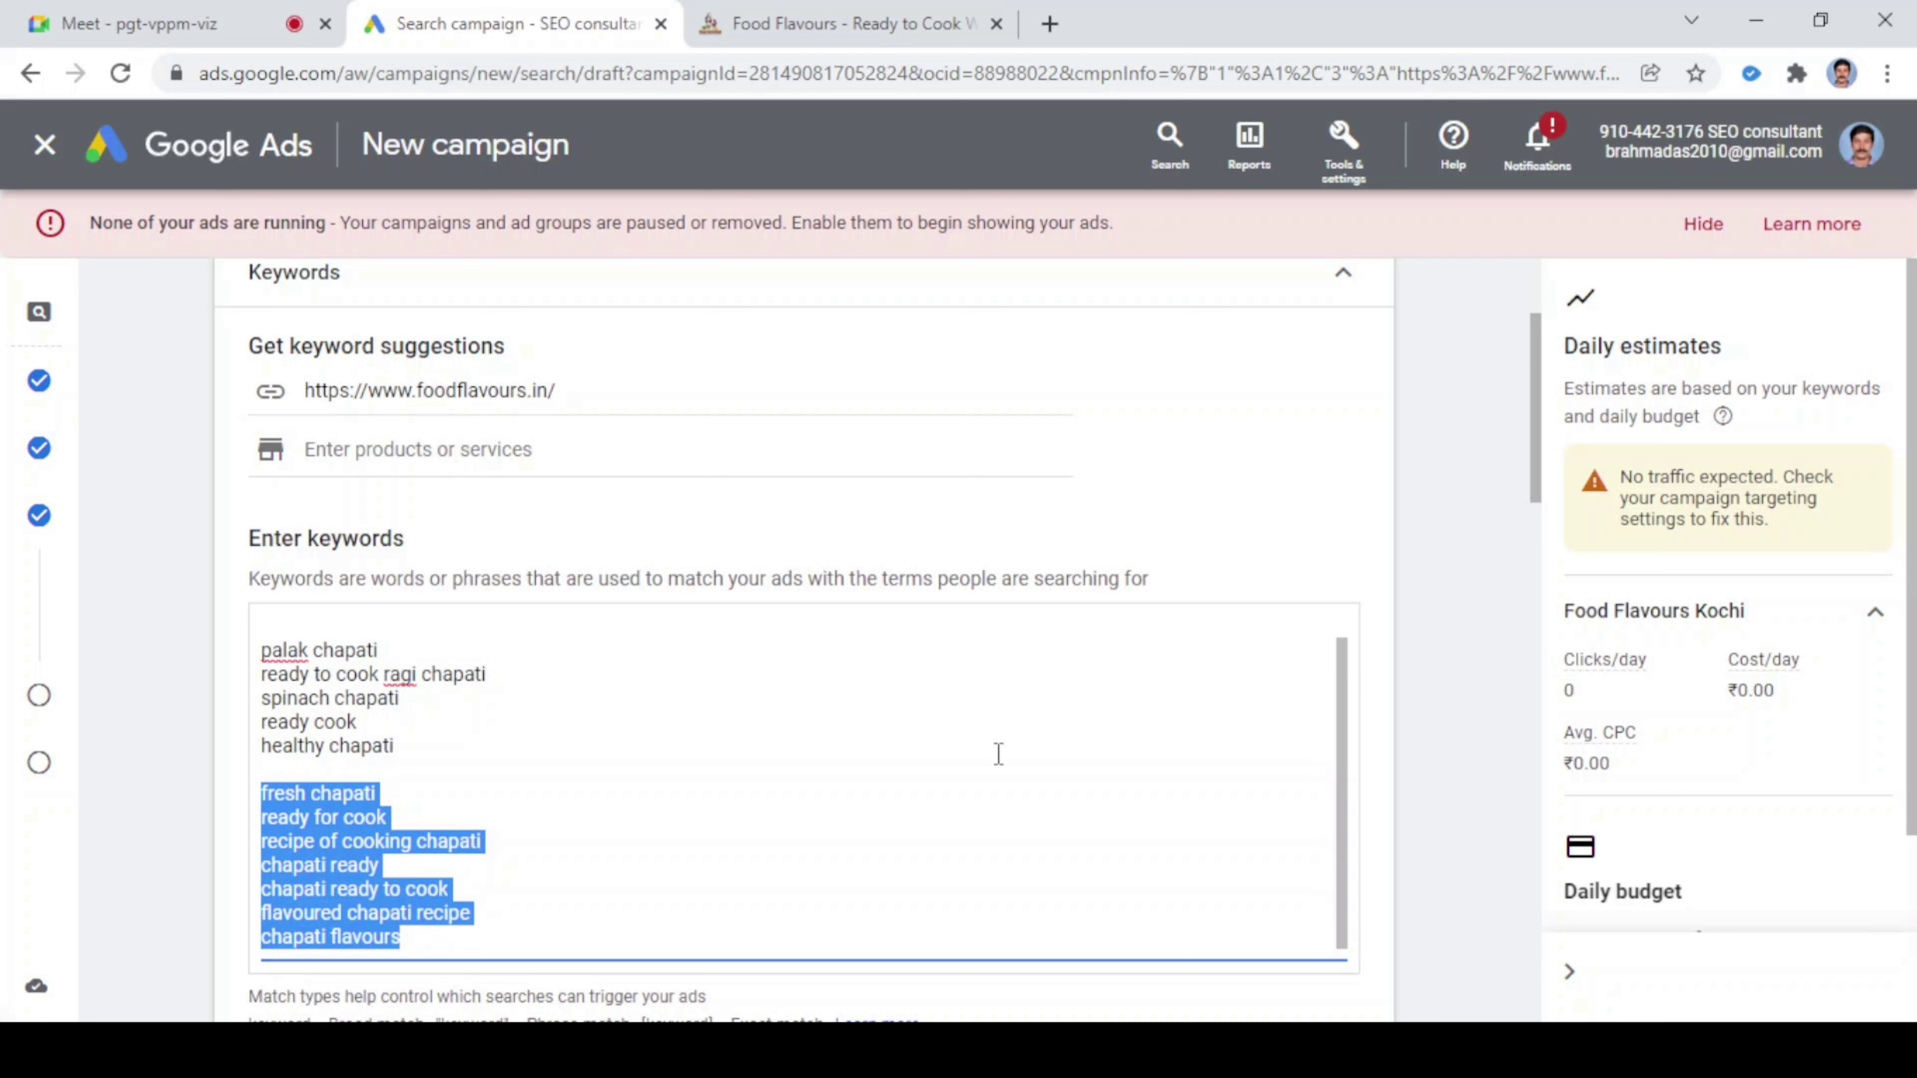
key("BackSpace")
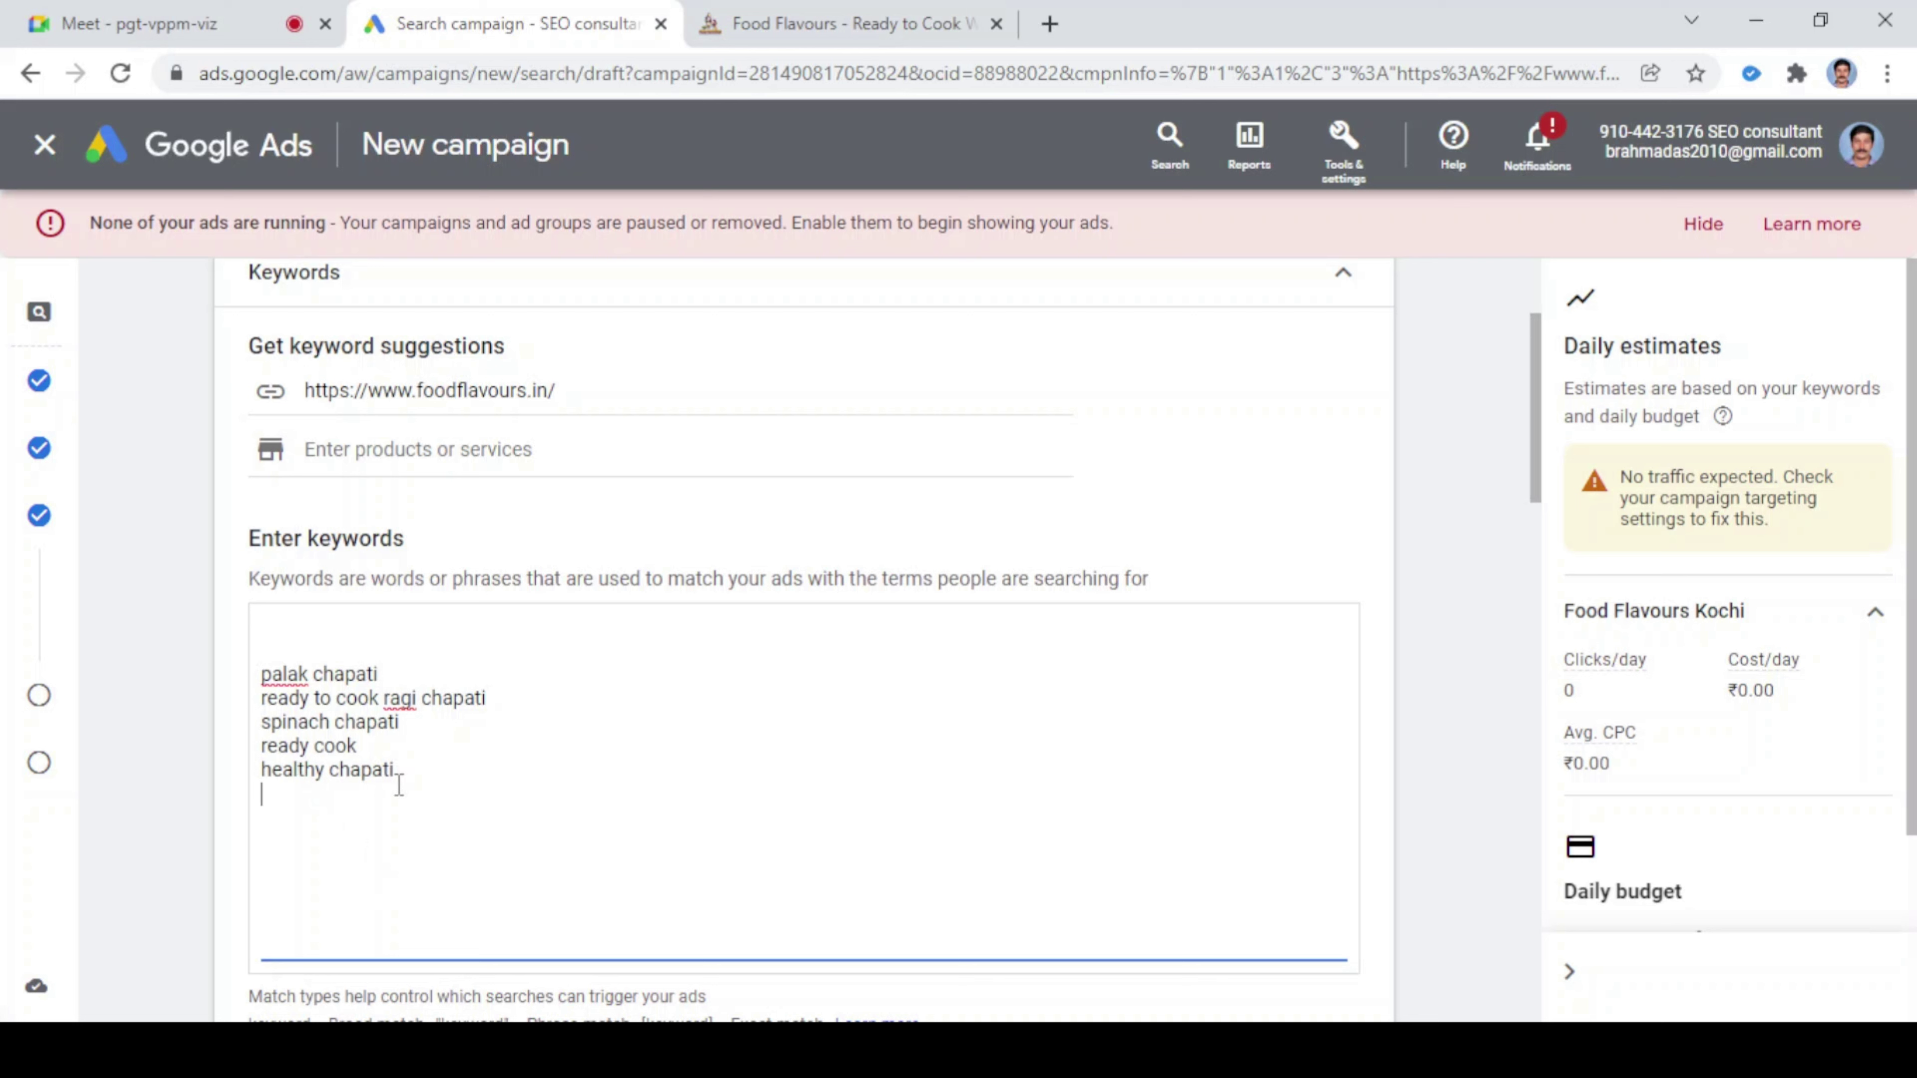
- Remove the keyword "ready cook" together with its empty line between "spinach chapati" and "healthy chapati"
double_click(291, 724)
left_click(370, 748)
left_click_drag(371, 753, 260, 749)
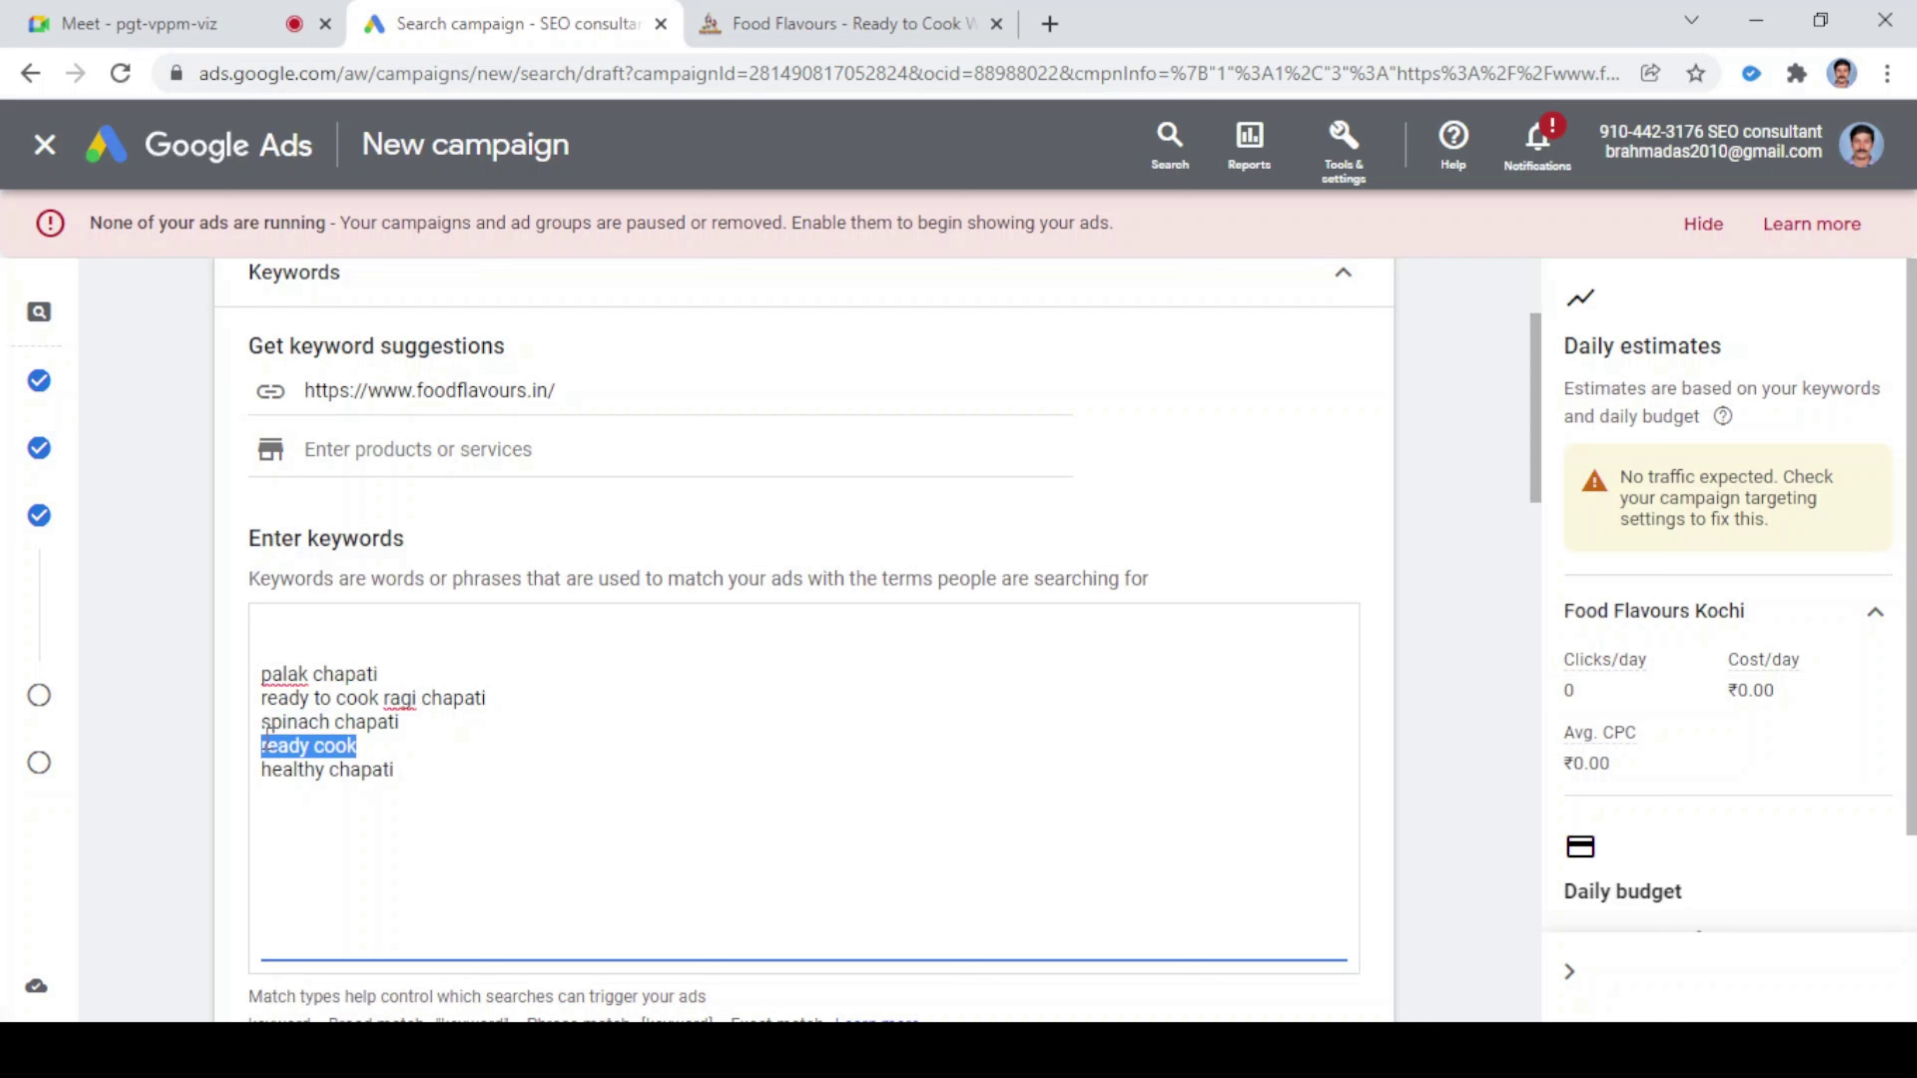
key("BackSpace")
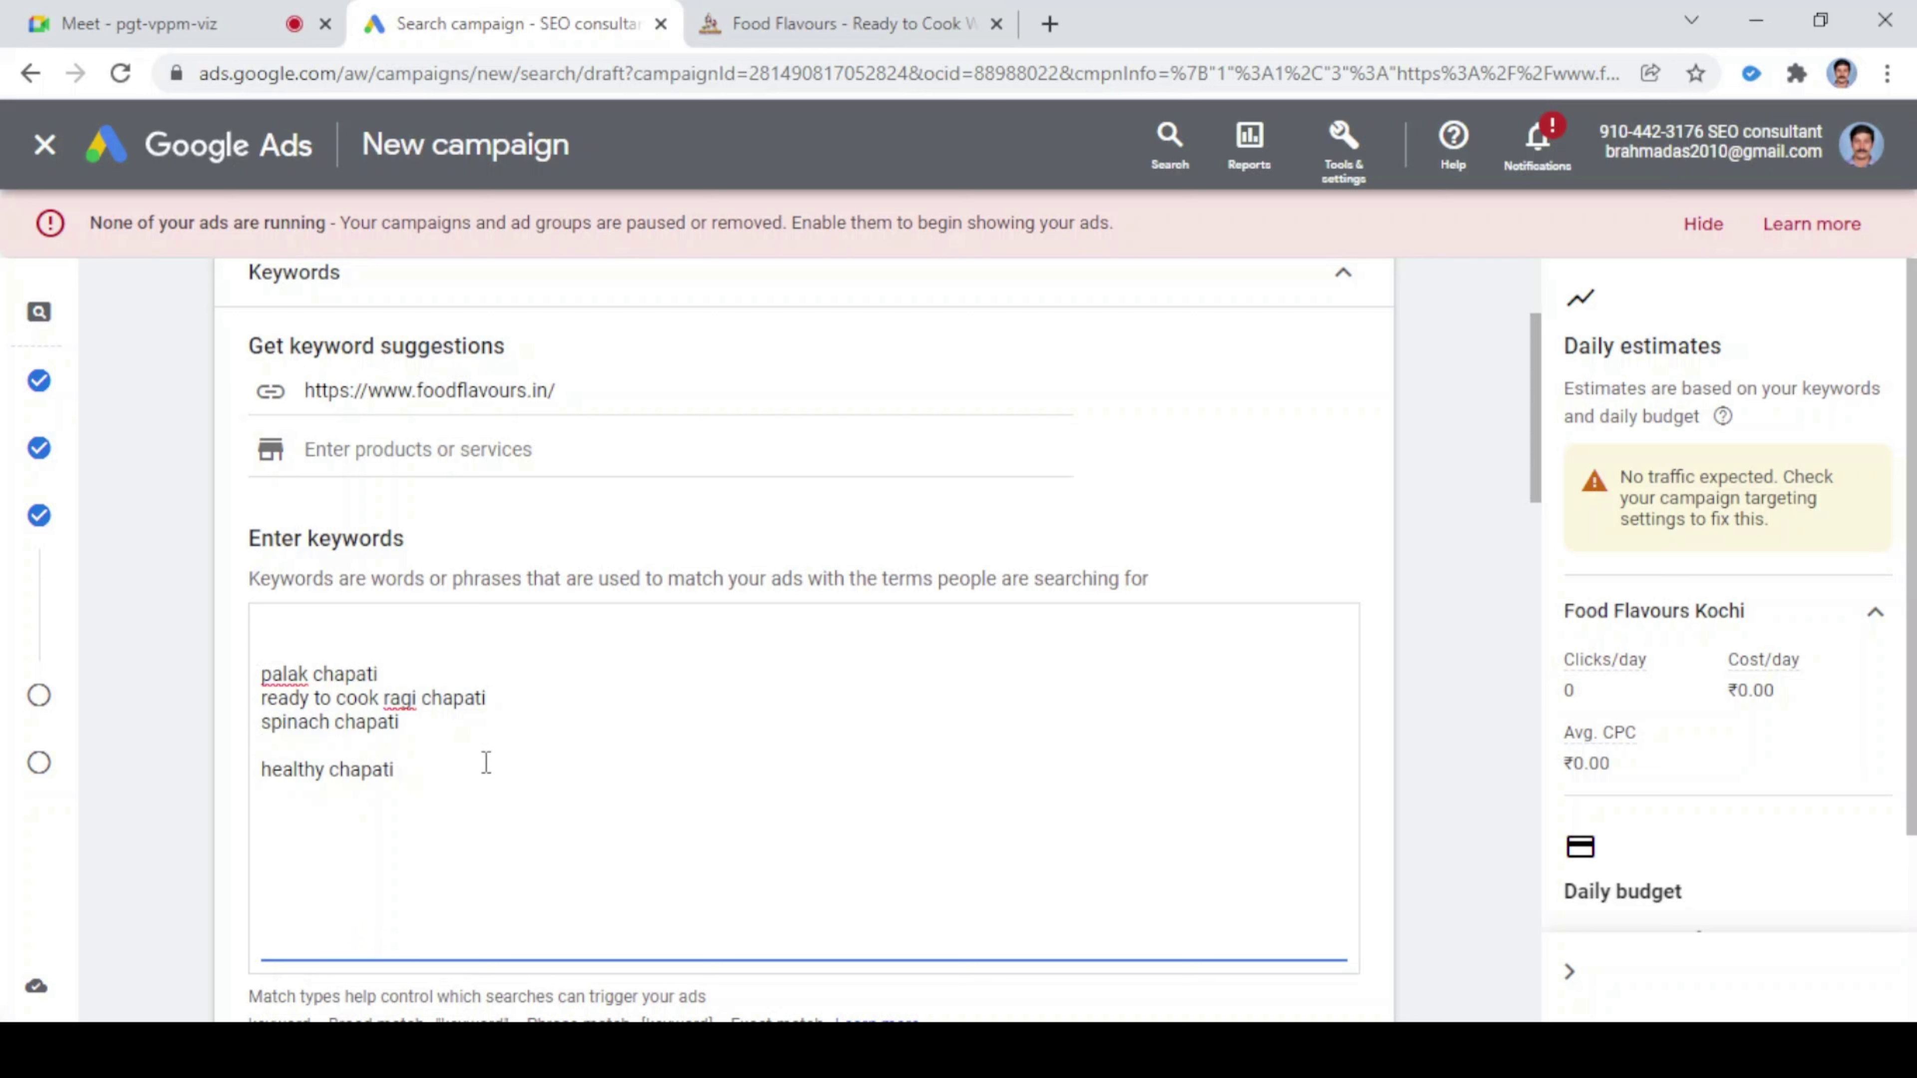
key("BackSpace")
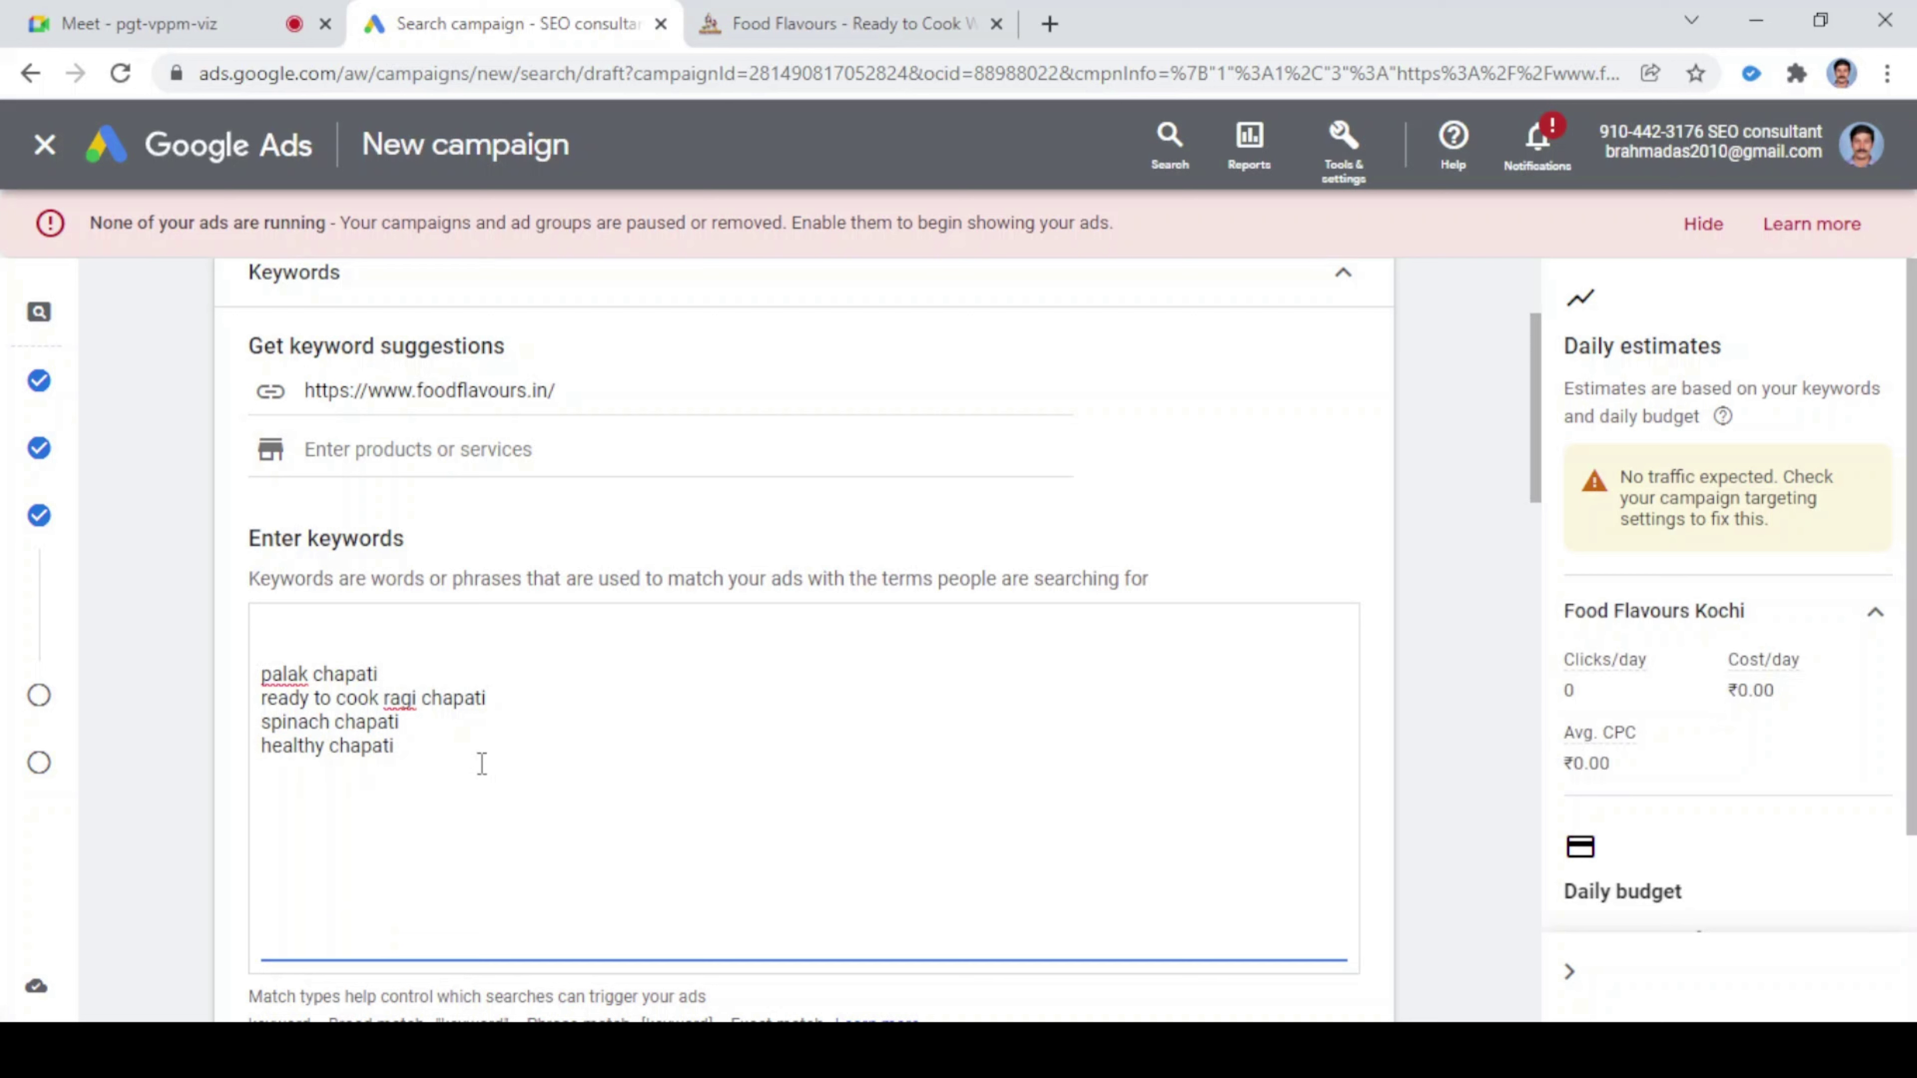
- Add the keyword "wellness chapati" on a new line below "healthy chapati"
left_click(472, 772)
type("we")
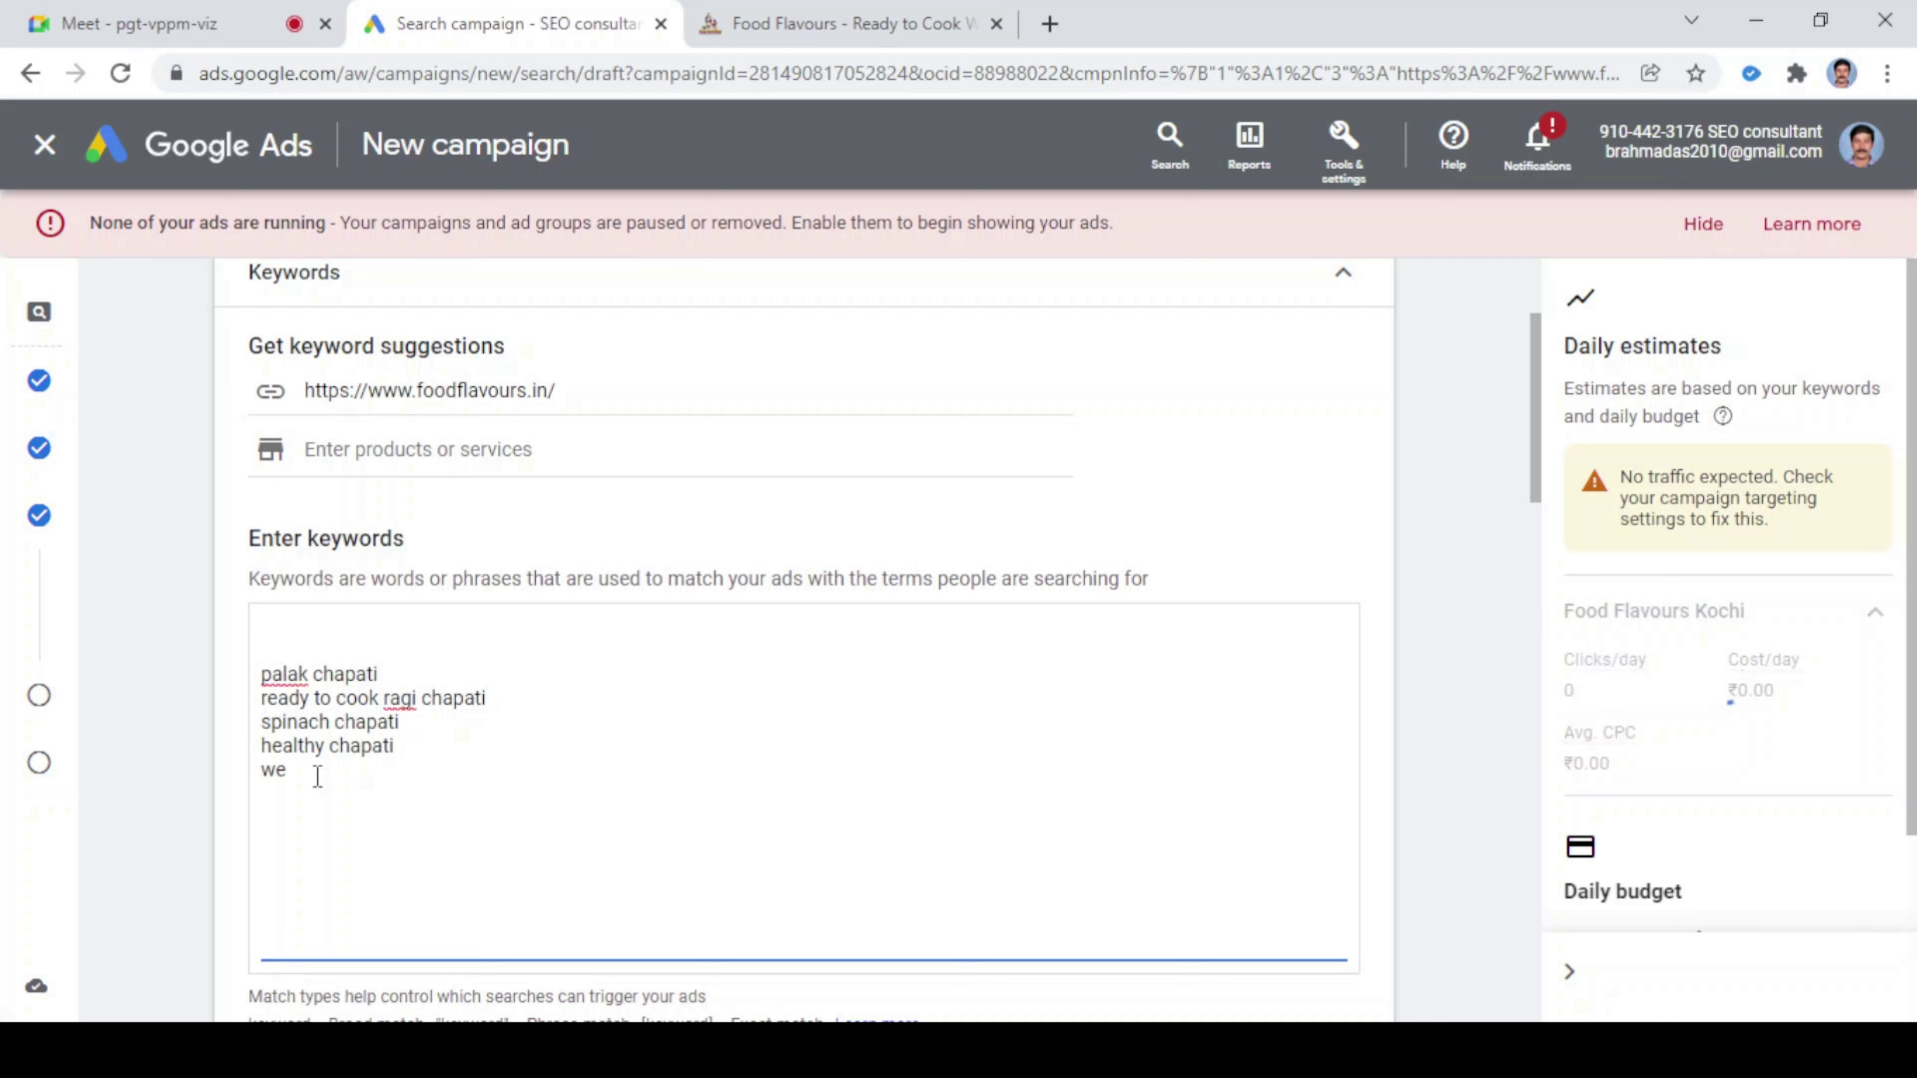
type("llness chap")
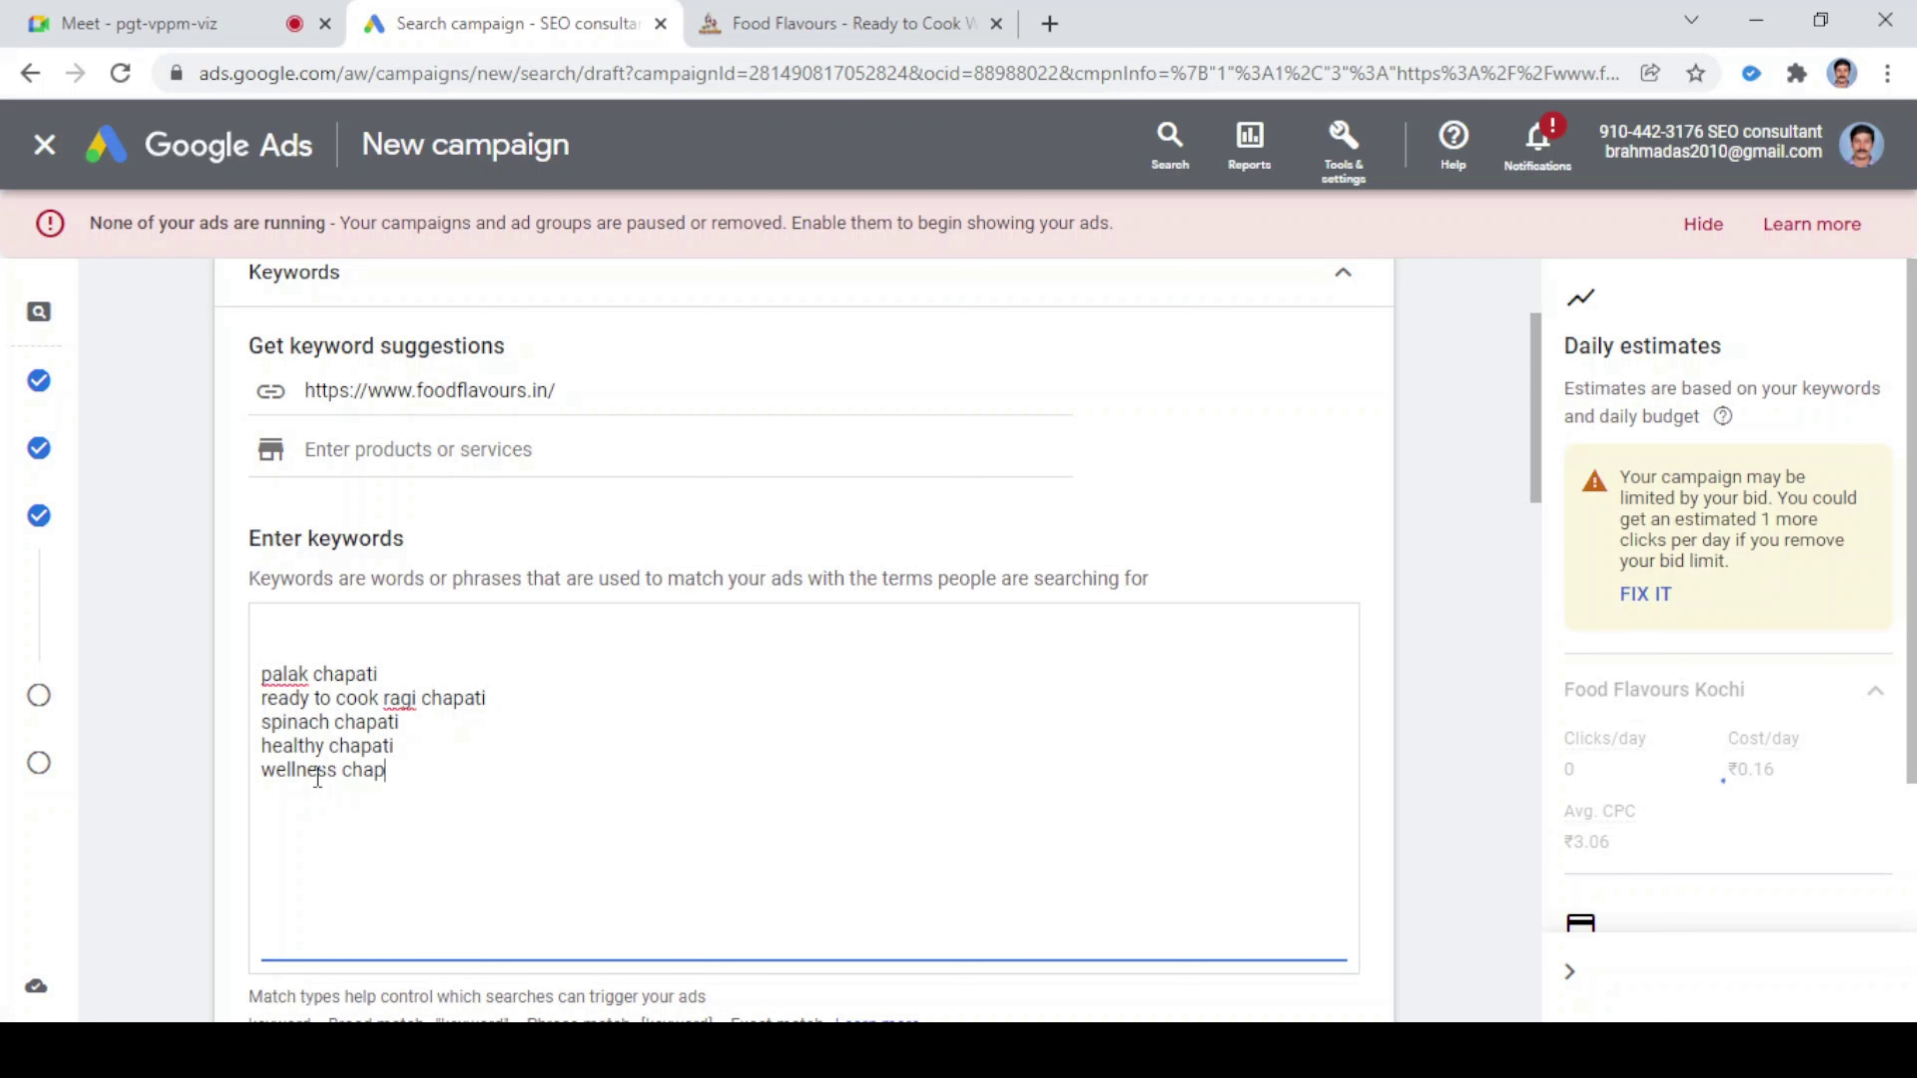
type("a")
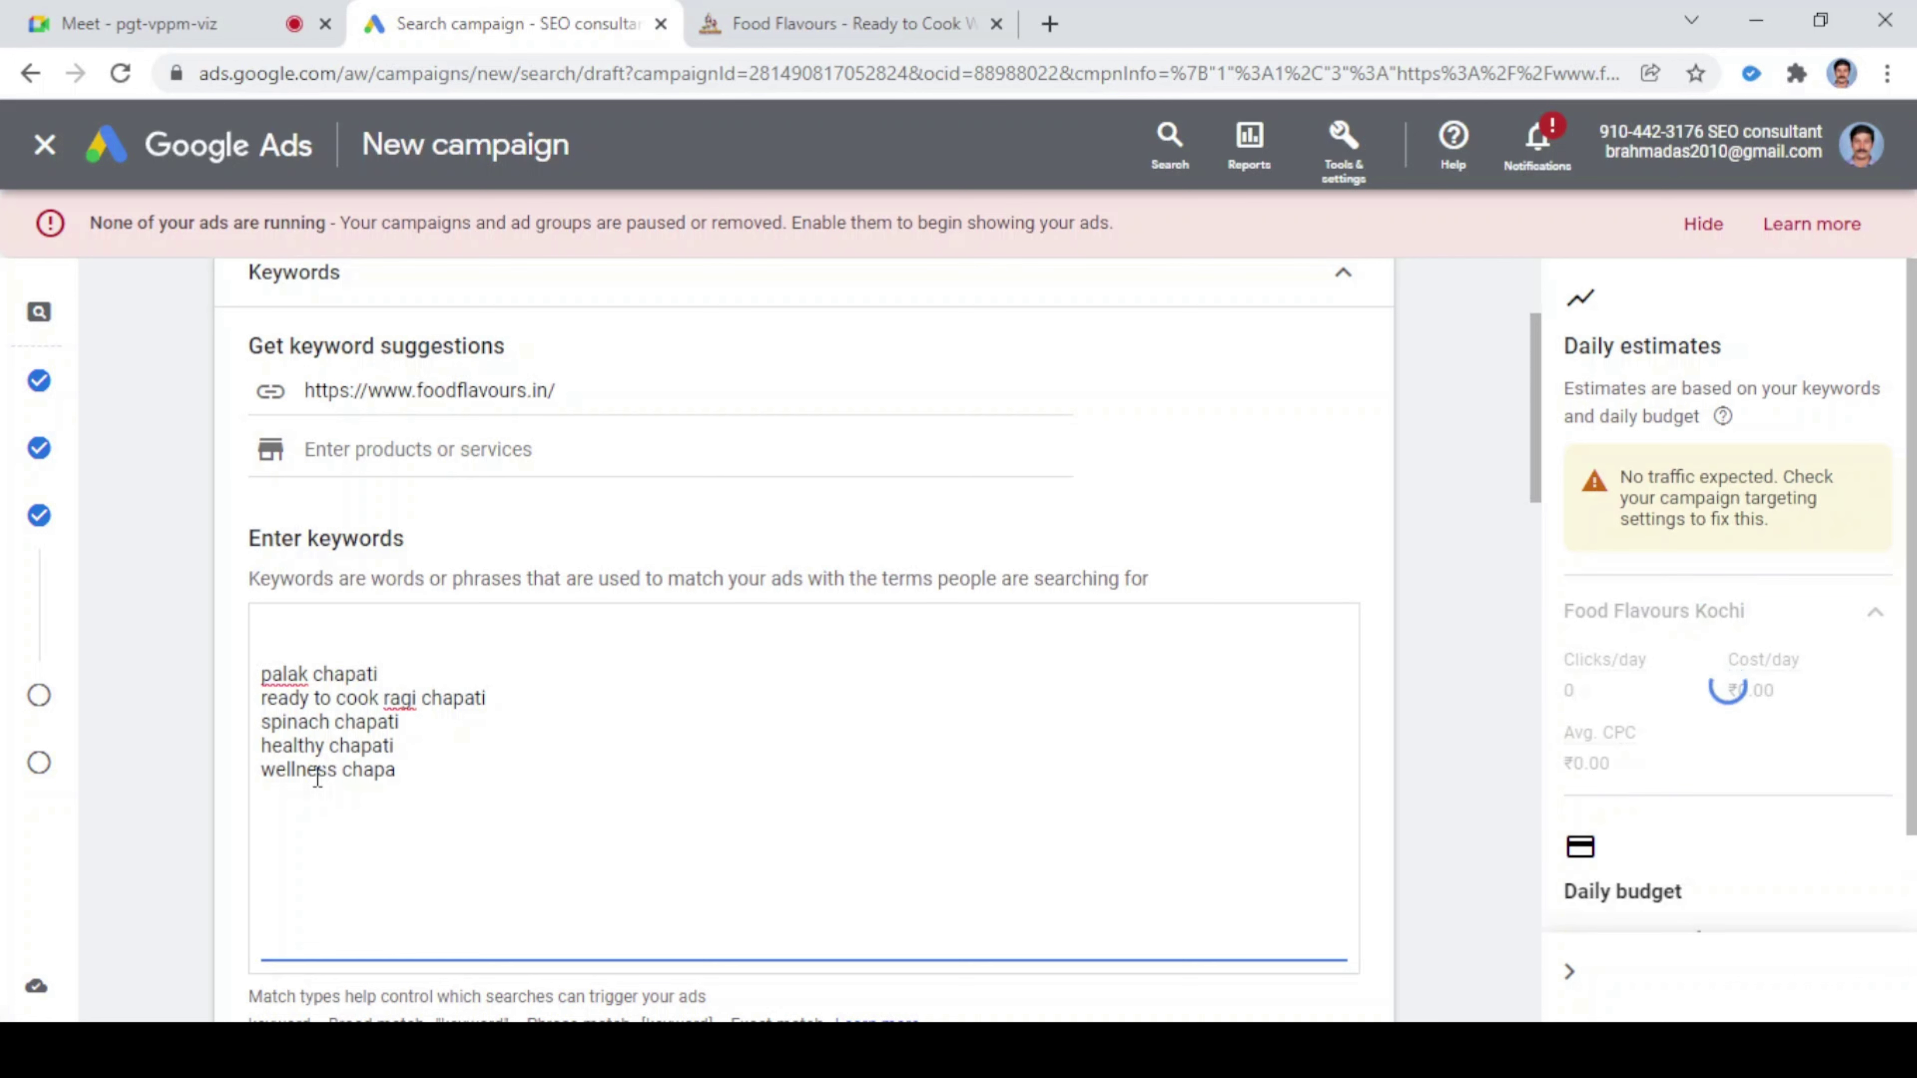
type("ti")
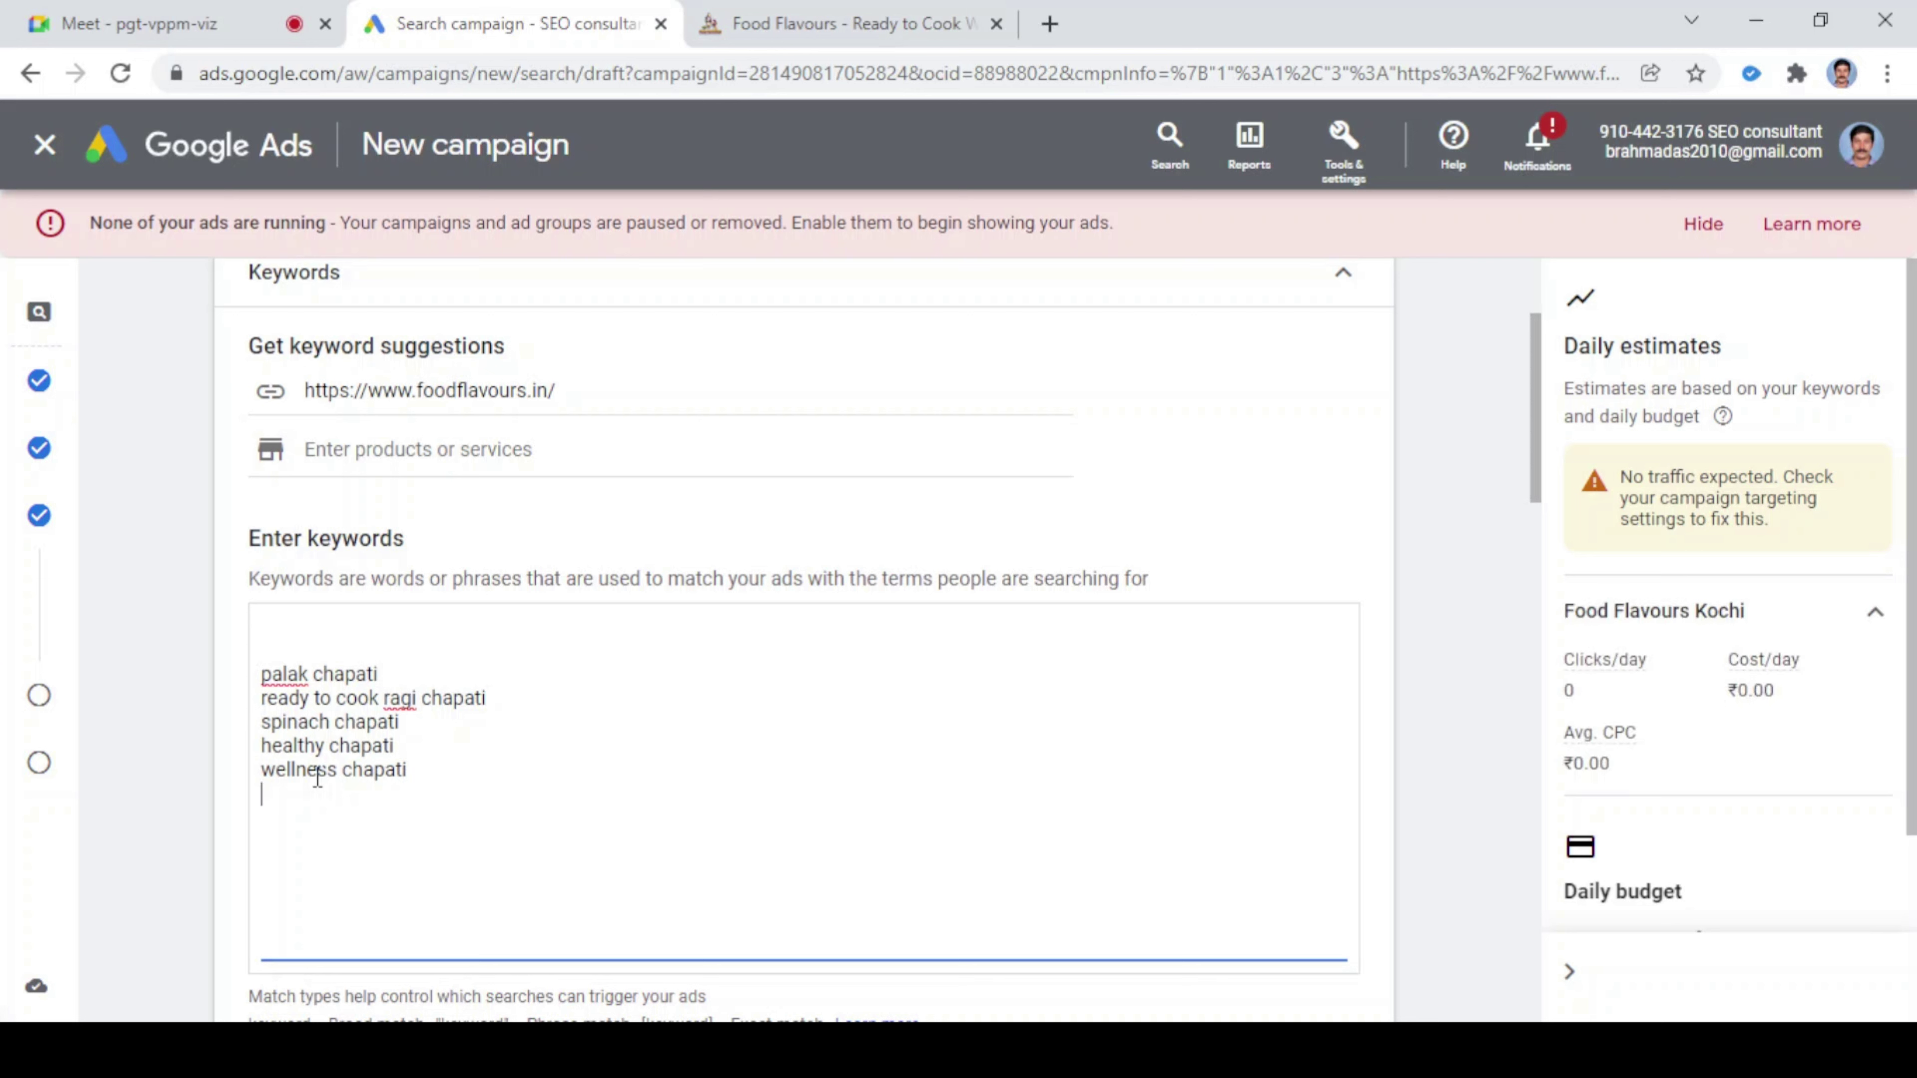
- Review the Food Flavours Kochi ad group's keyword list and the match type notation explained beneath it
scroll(659, 775, "down", 5)
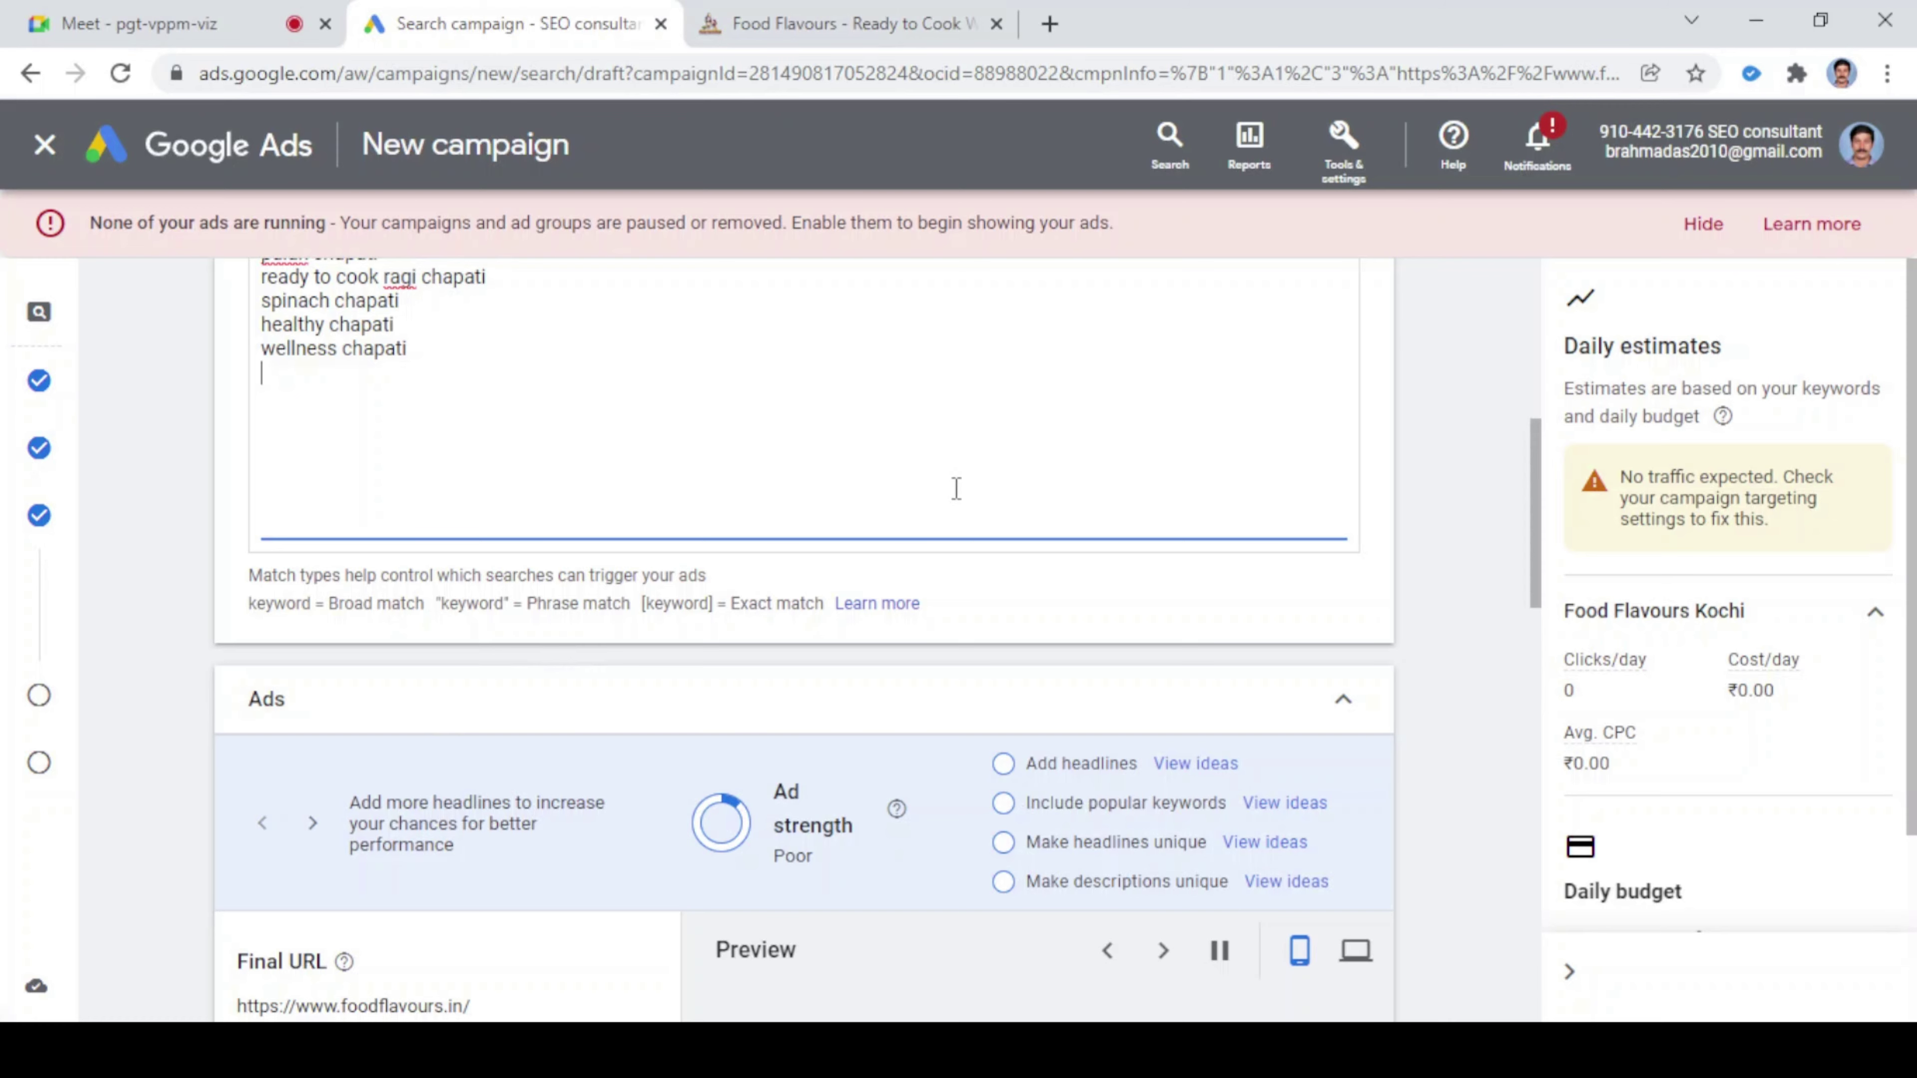
scroll(755, 513, "up", 5)
scroll(553, 459, "up", 2)
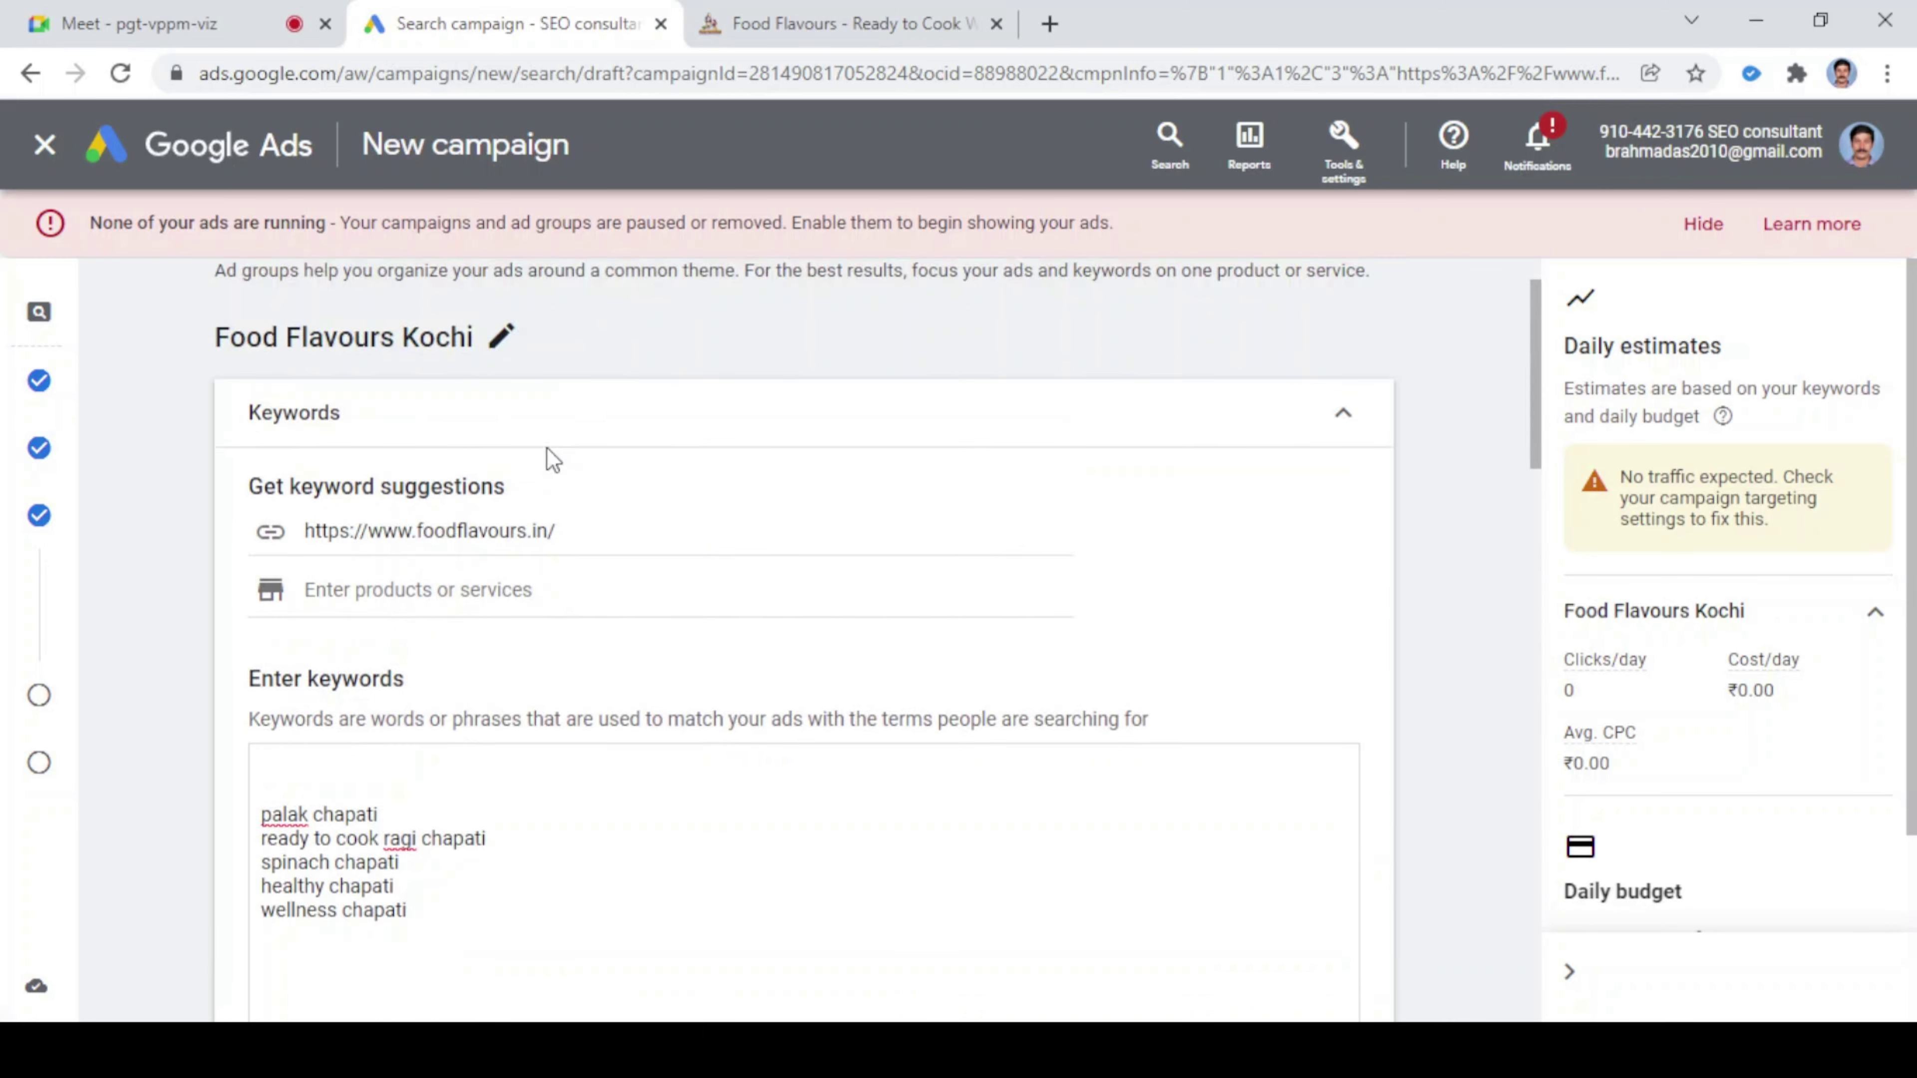
scroll(453, 450, "up", 1)
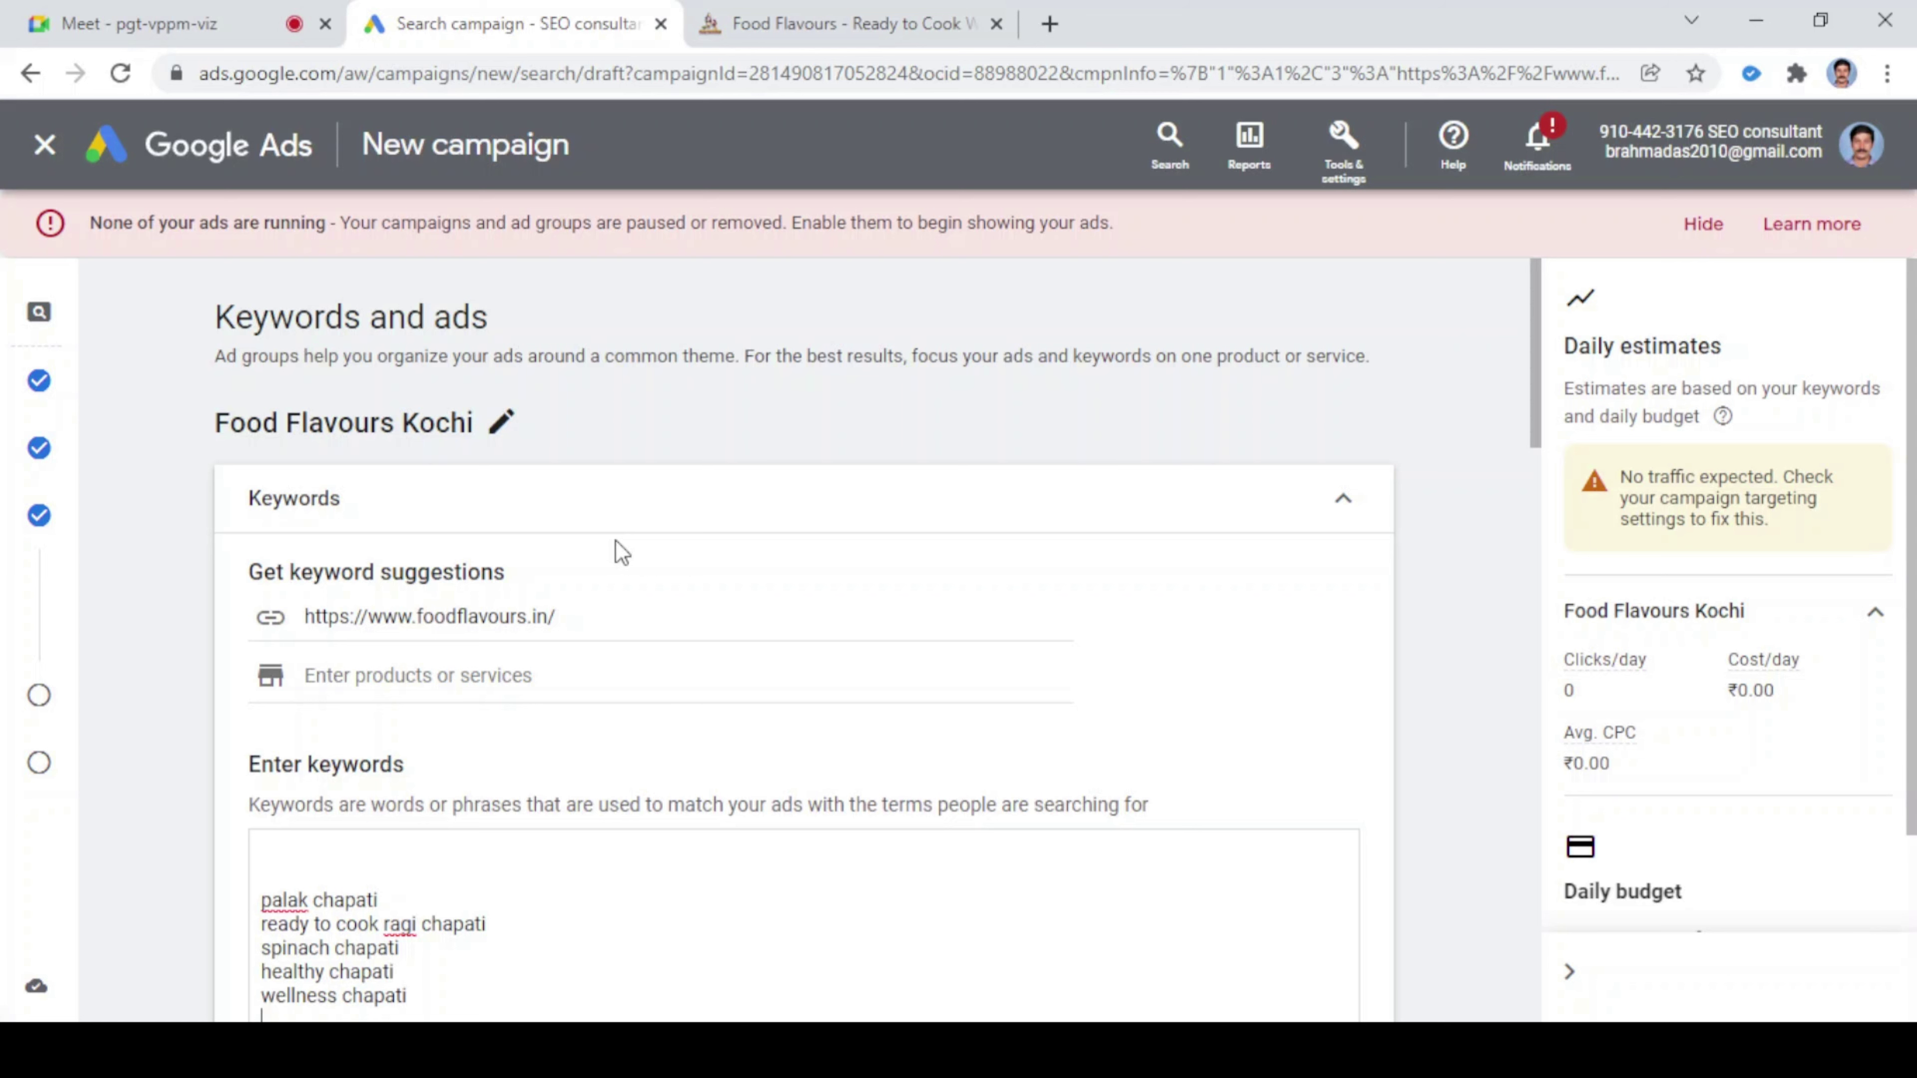
scroll(616, 540, "down", 2)
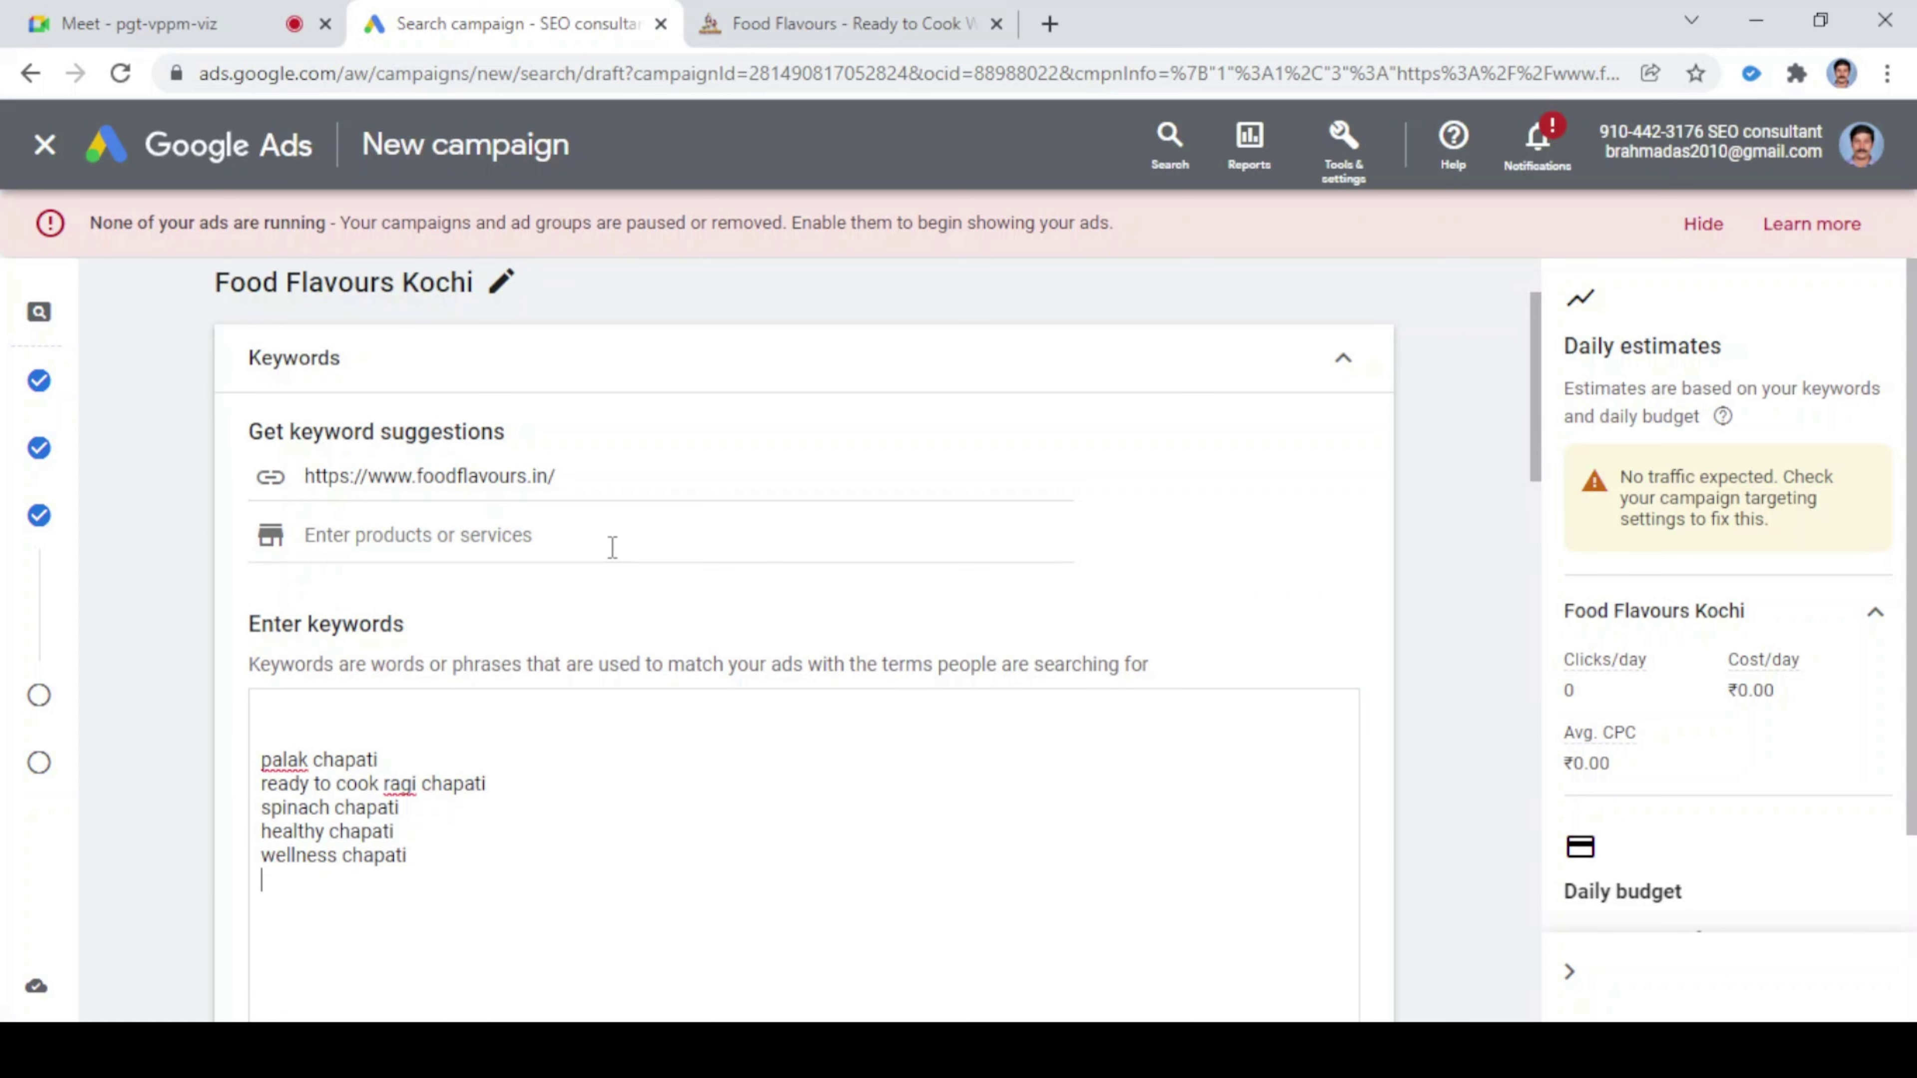
scroll(611, 558, "down", 4)
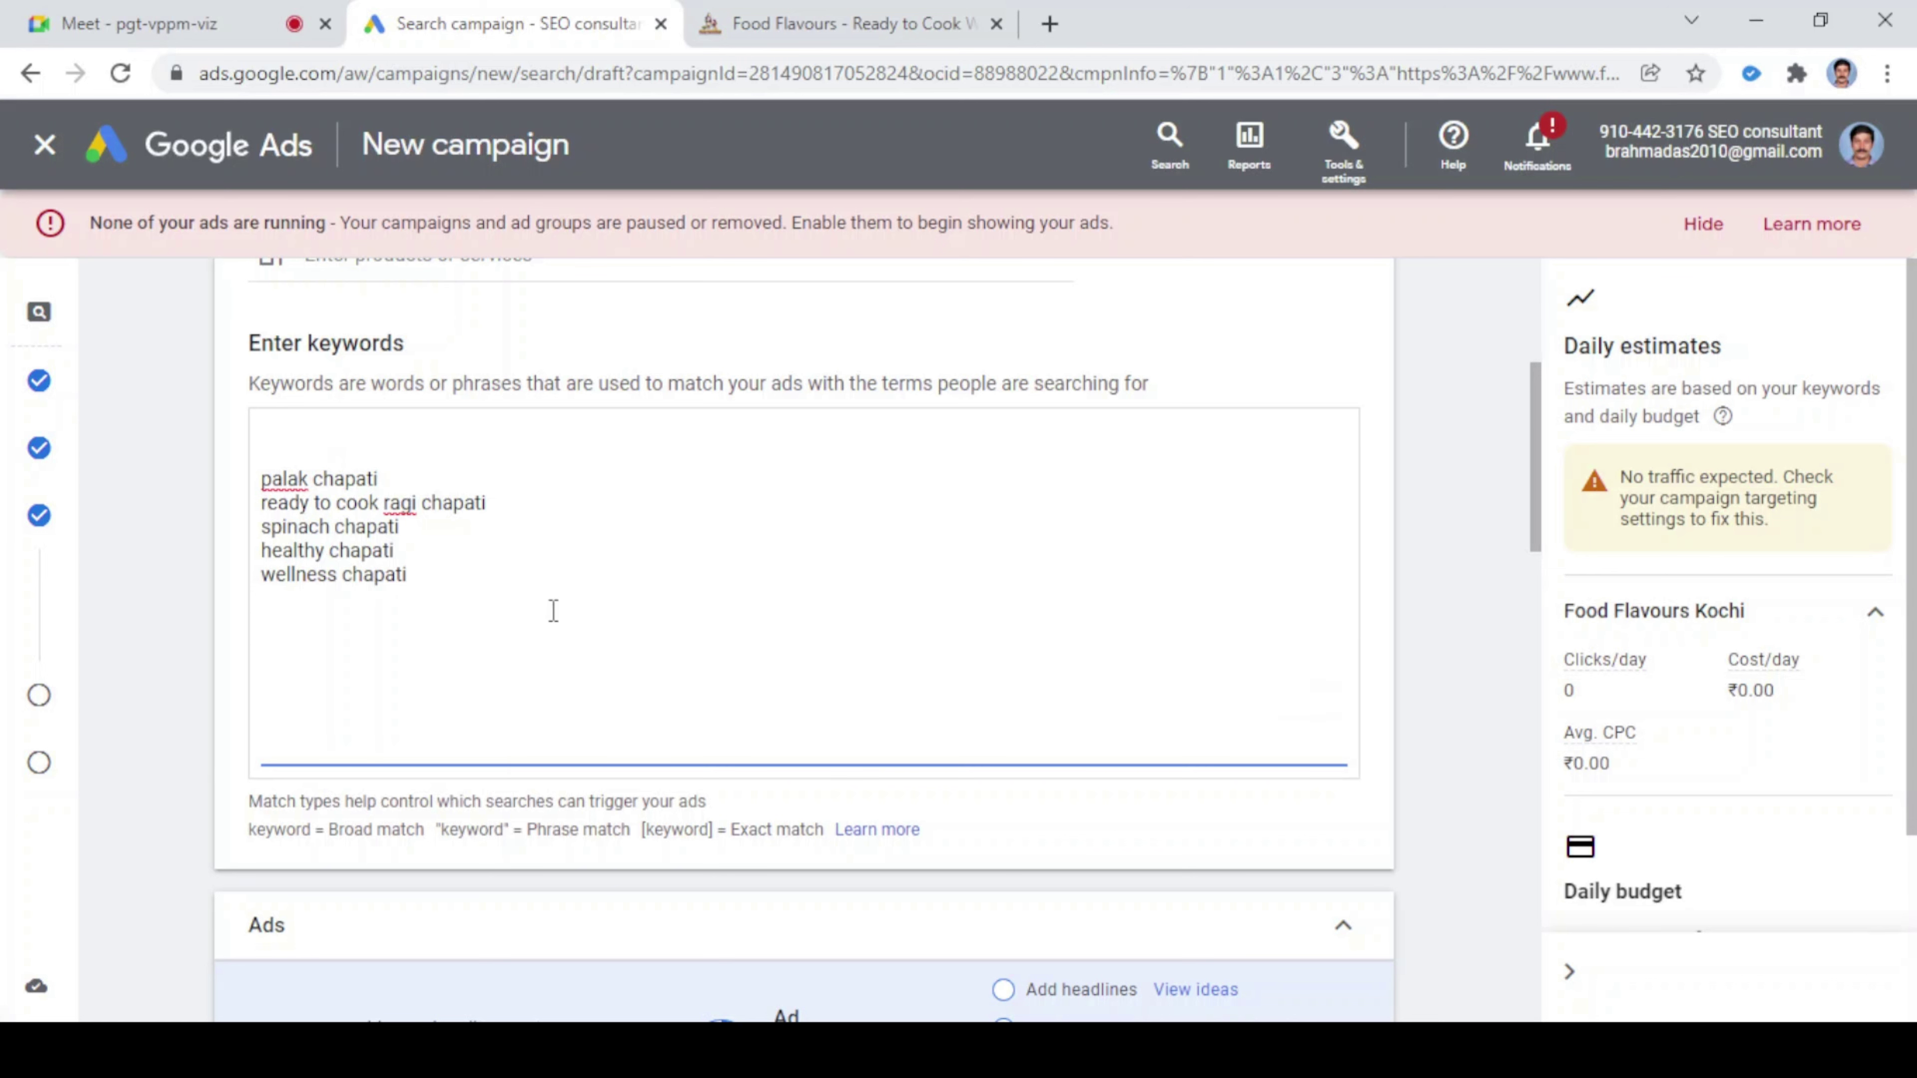
scroll(552, 612, "down", 2)
scroll(800, 577, "down", 2)
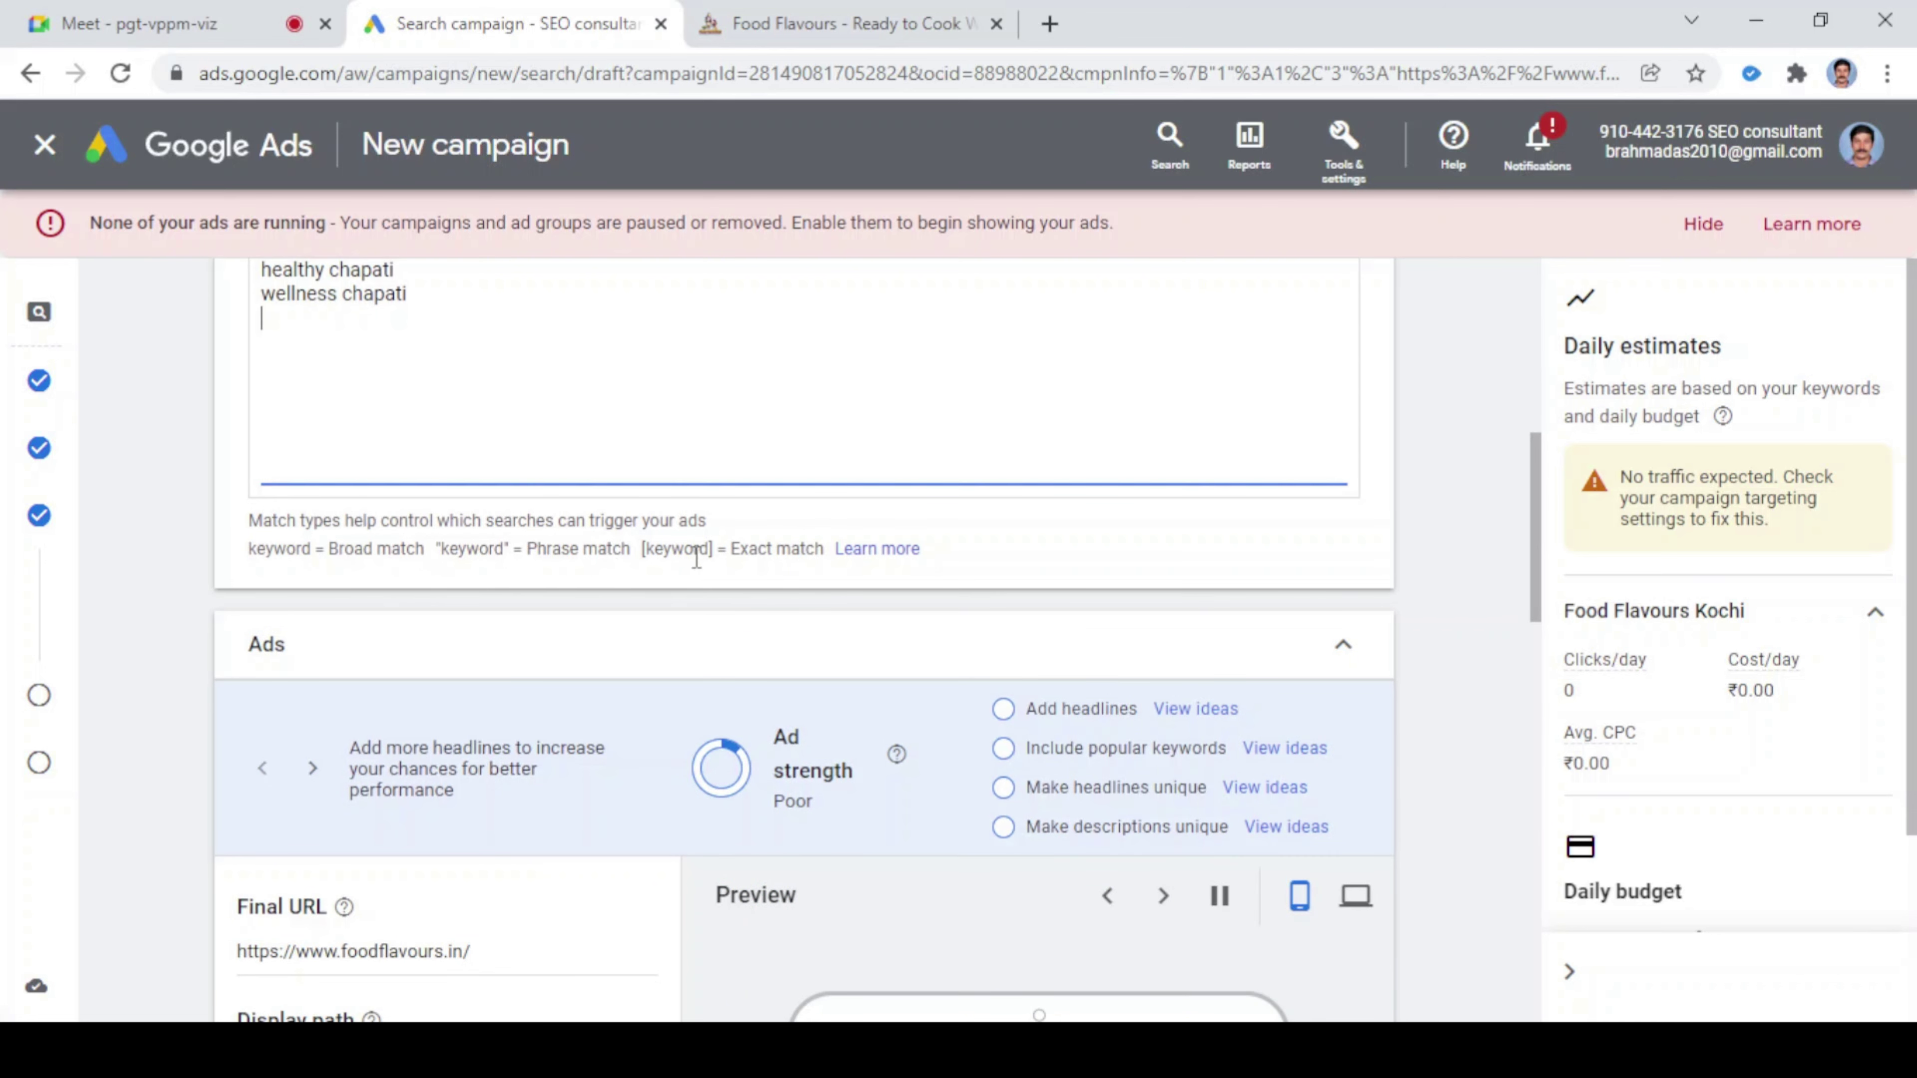
- Examine the ad's final URL, display path, suggested headline keywords, existing headlines and preview in the Ads section
scroll(531, 544, "down", 2)
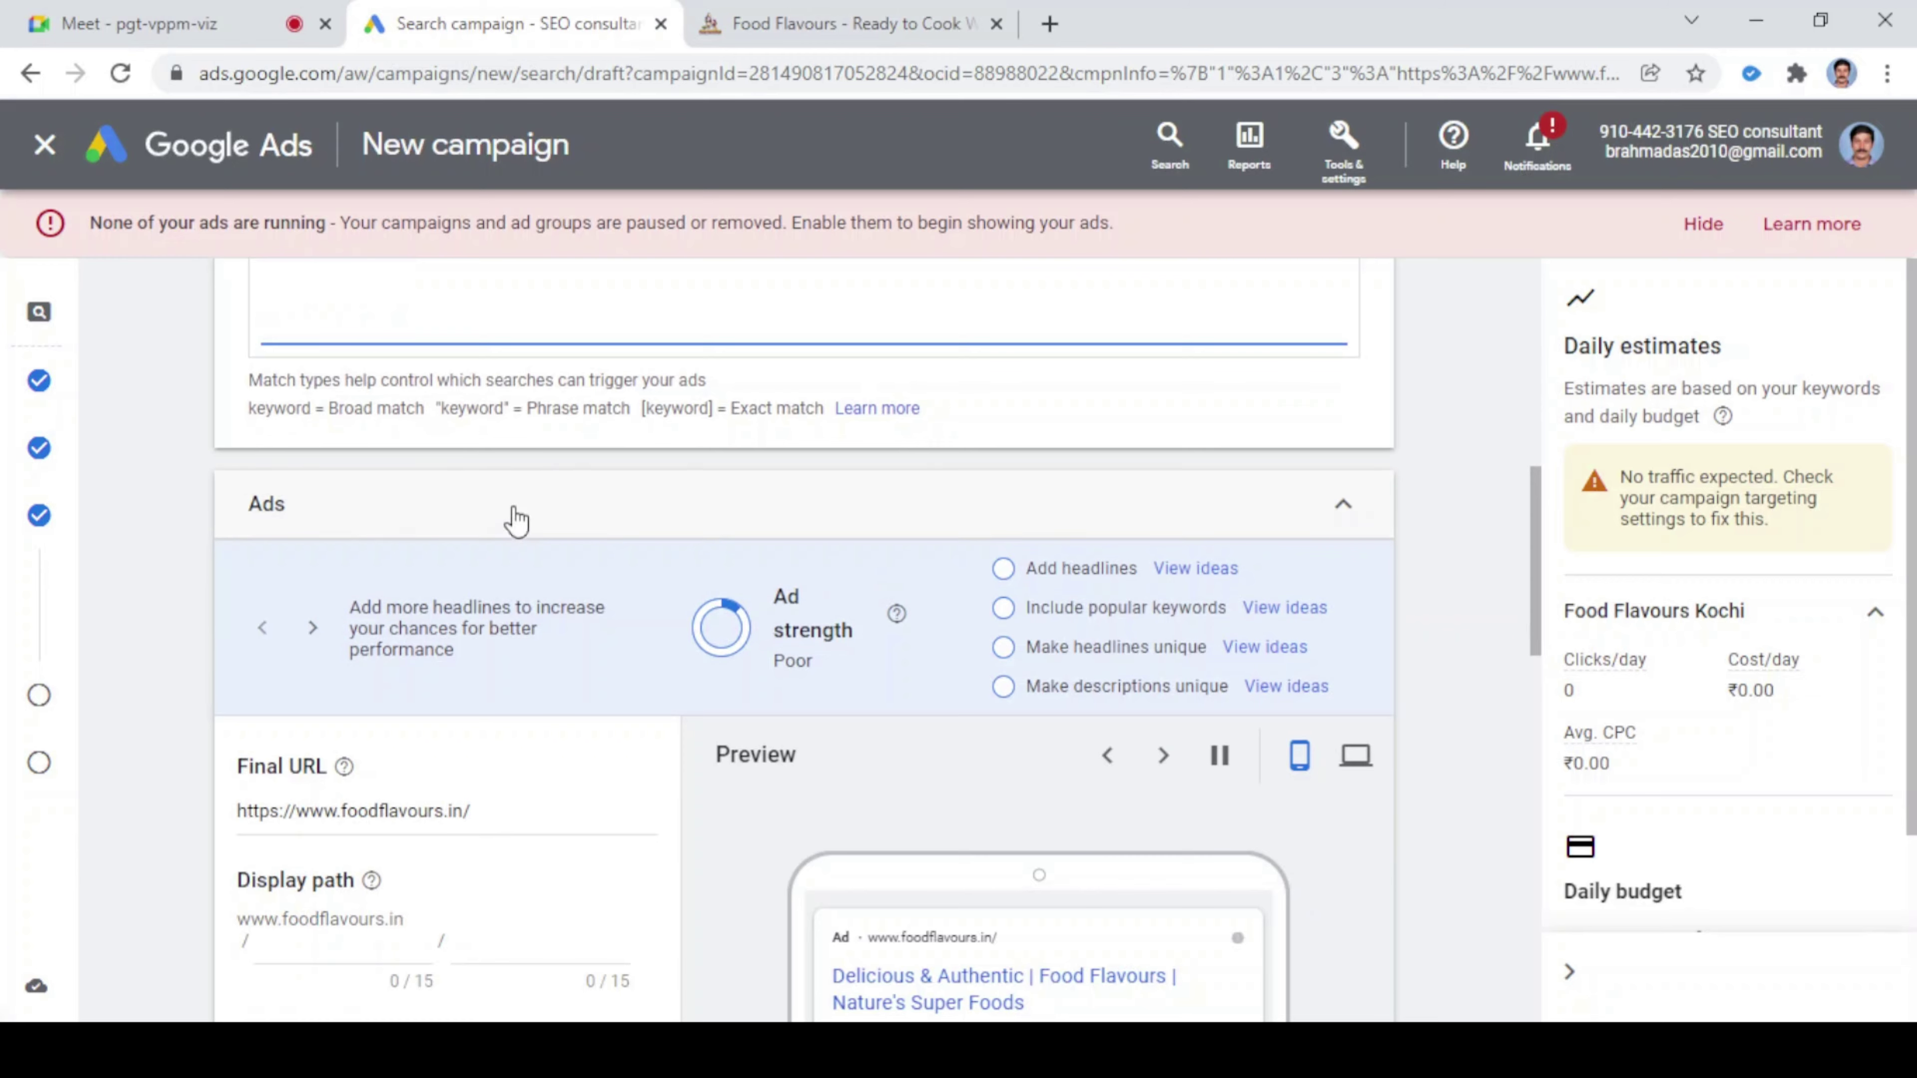
scroll(517, 521, "down", 4)
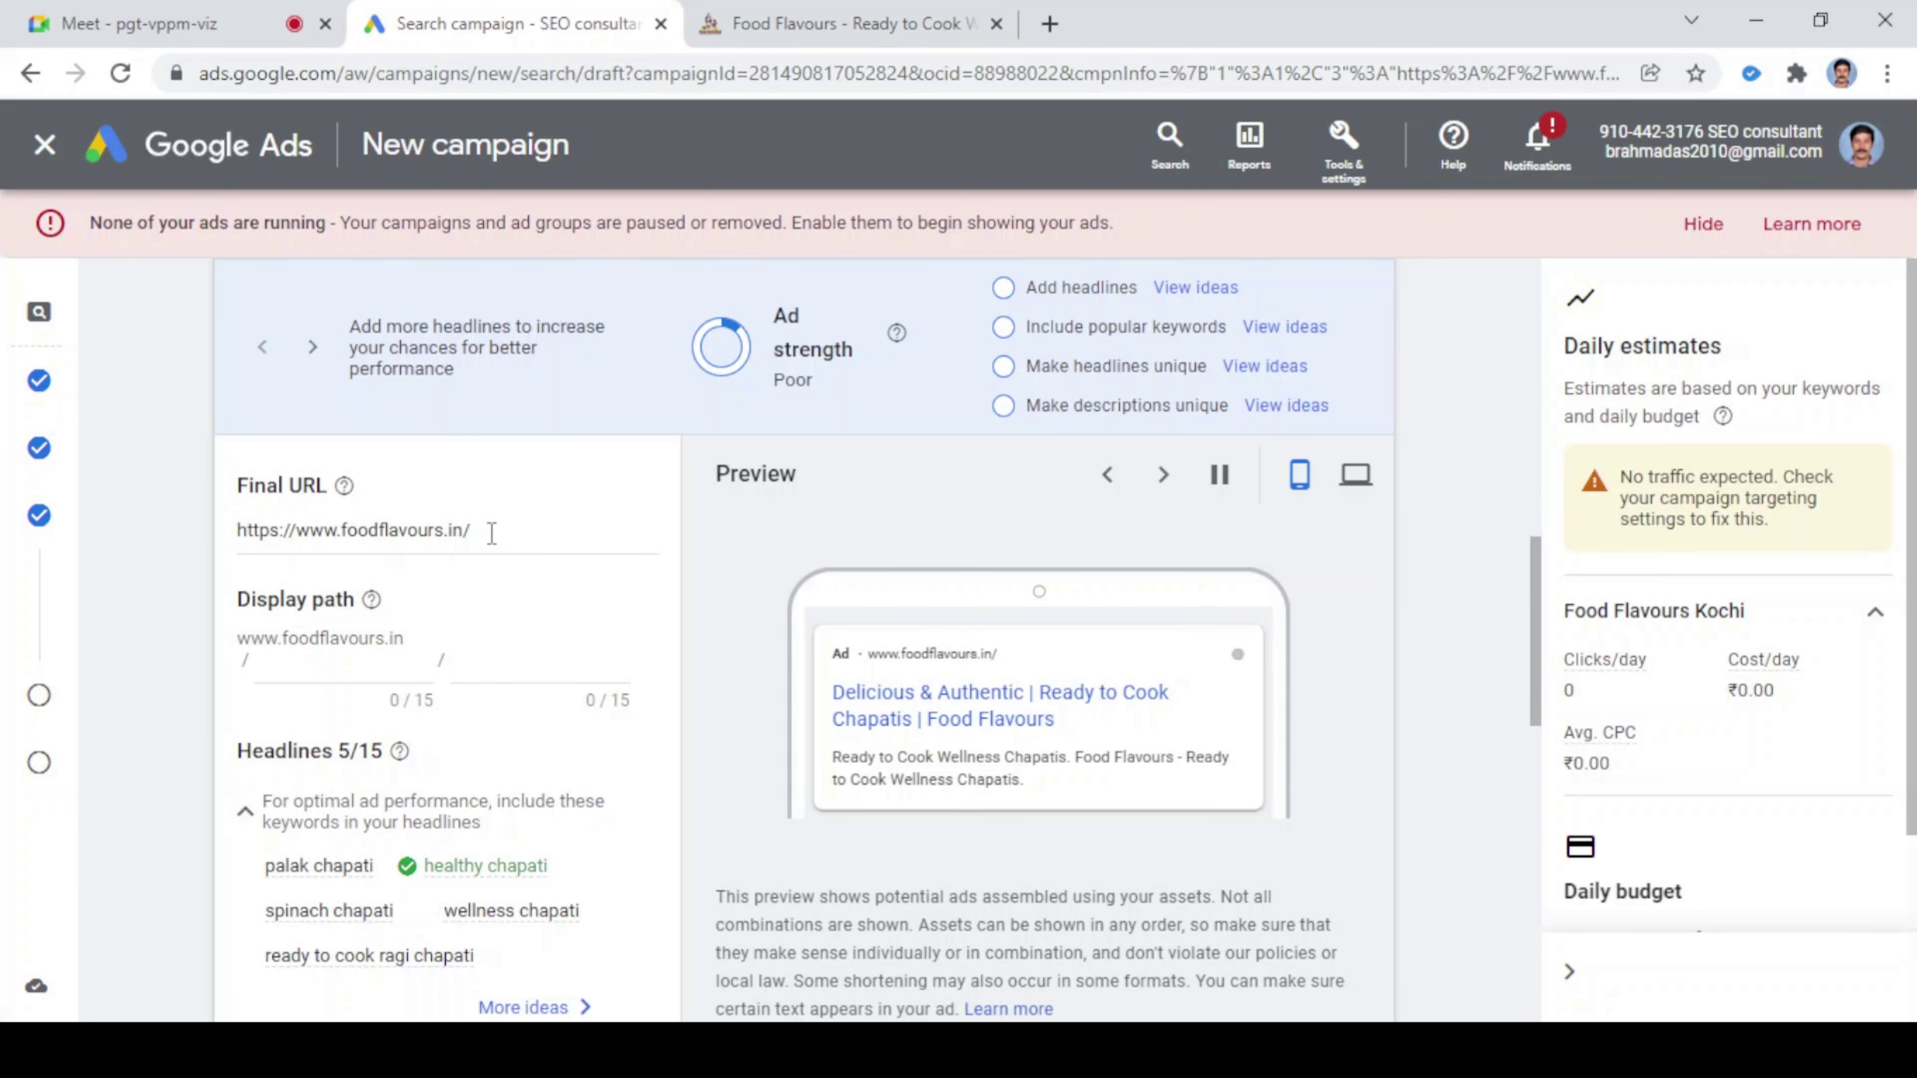
left_click(477, 537)
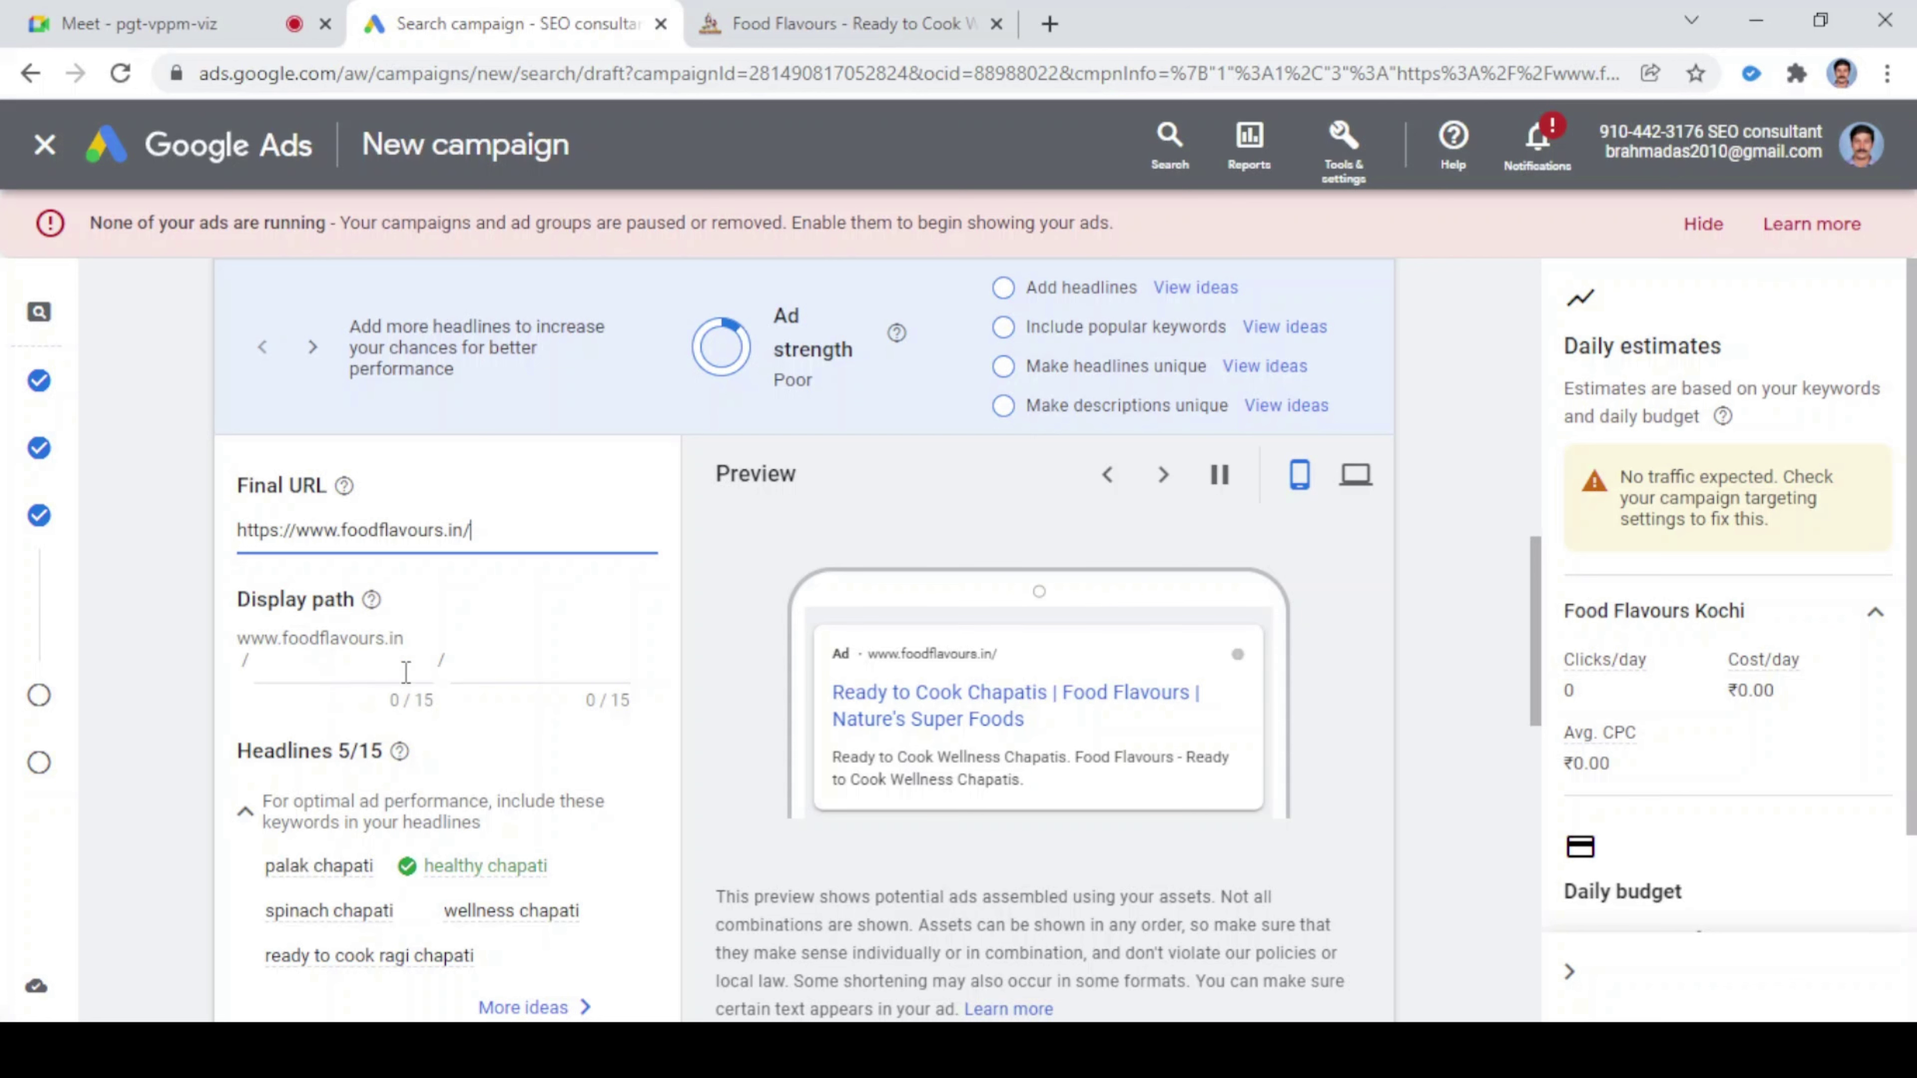
scroll(359, 726, "down", 2)
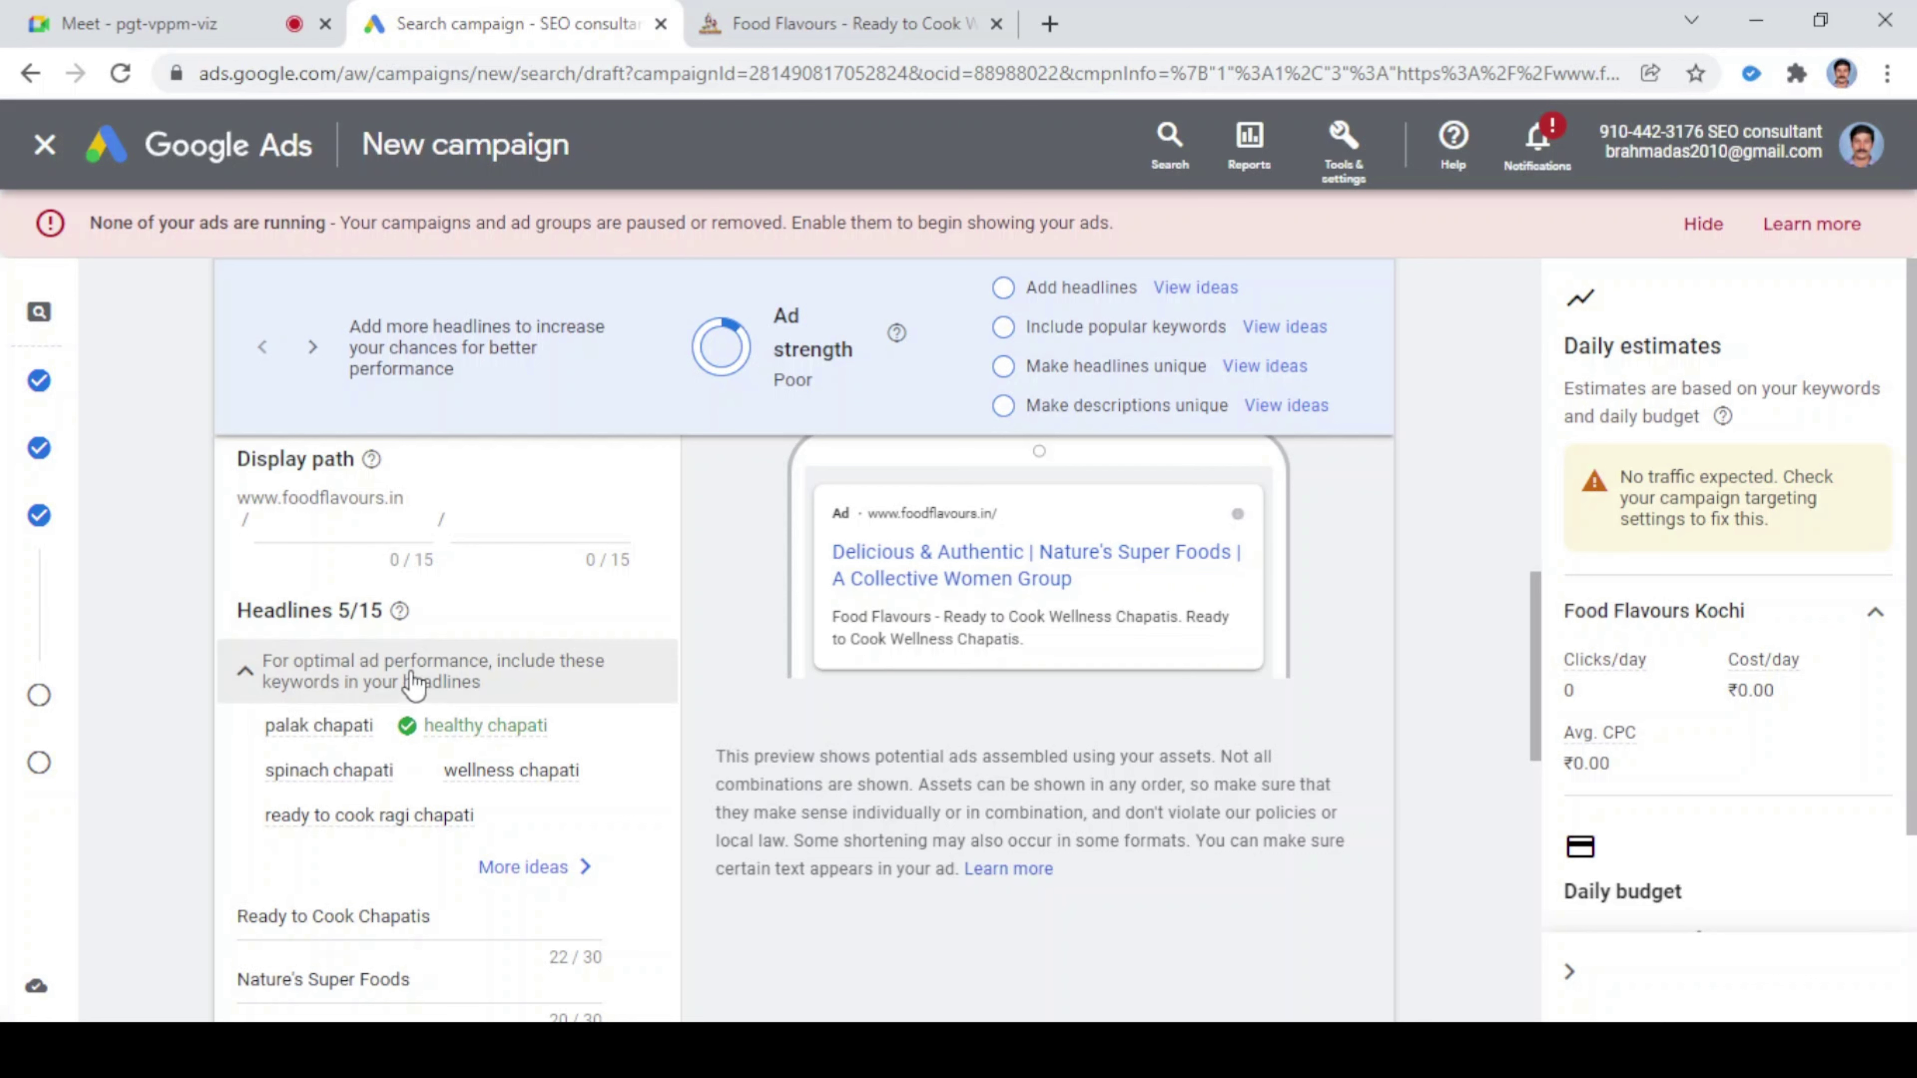
scroll(460, 721, "down", 2)
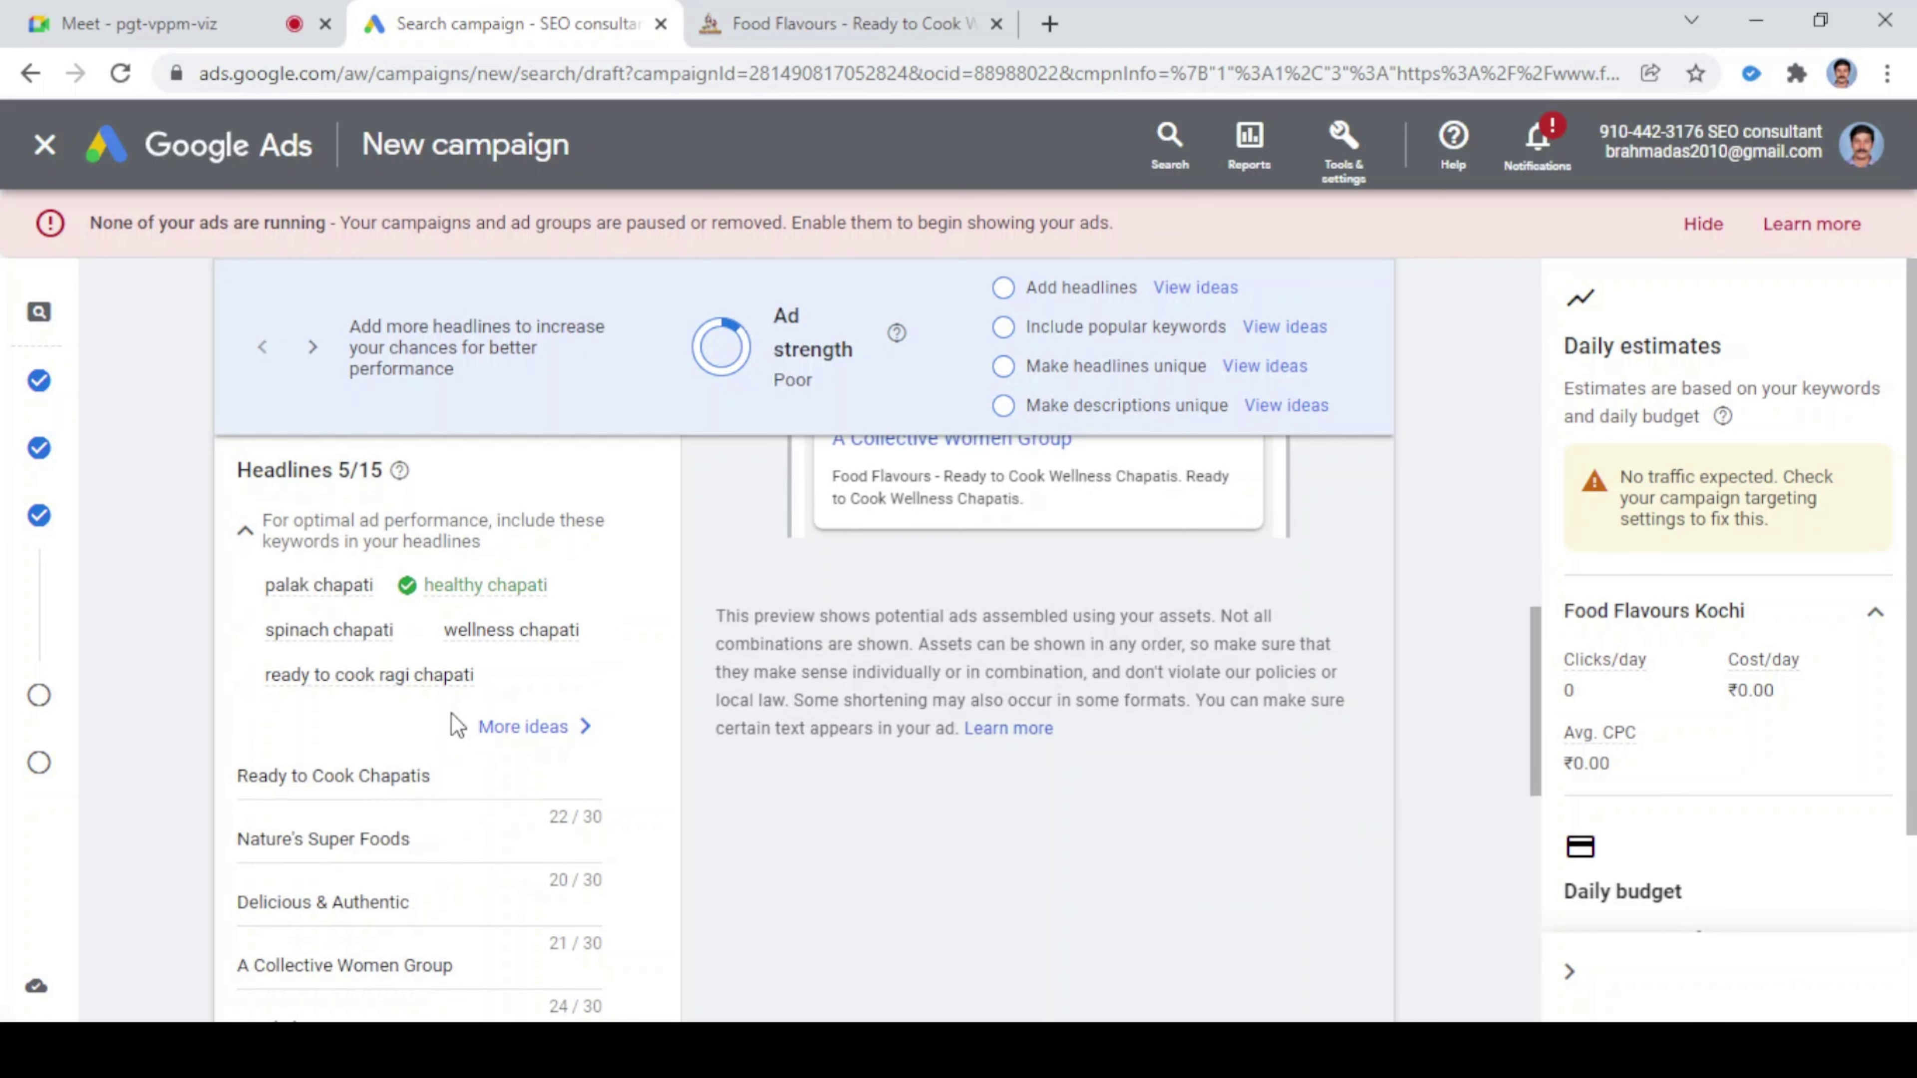
mouse_move(326, 641)
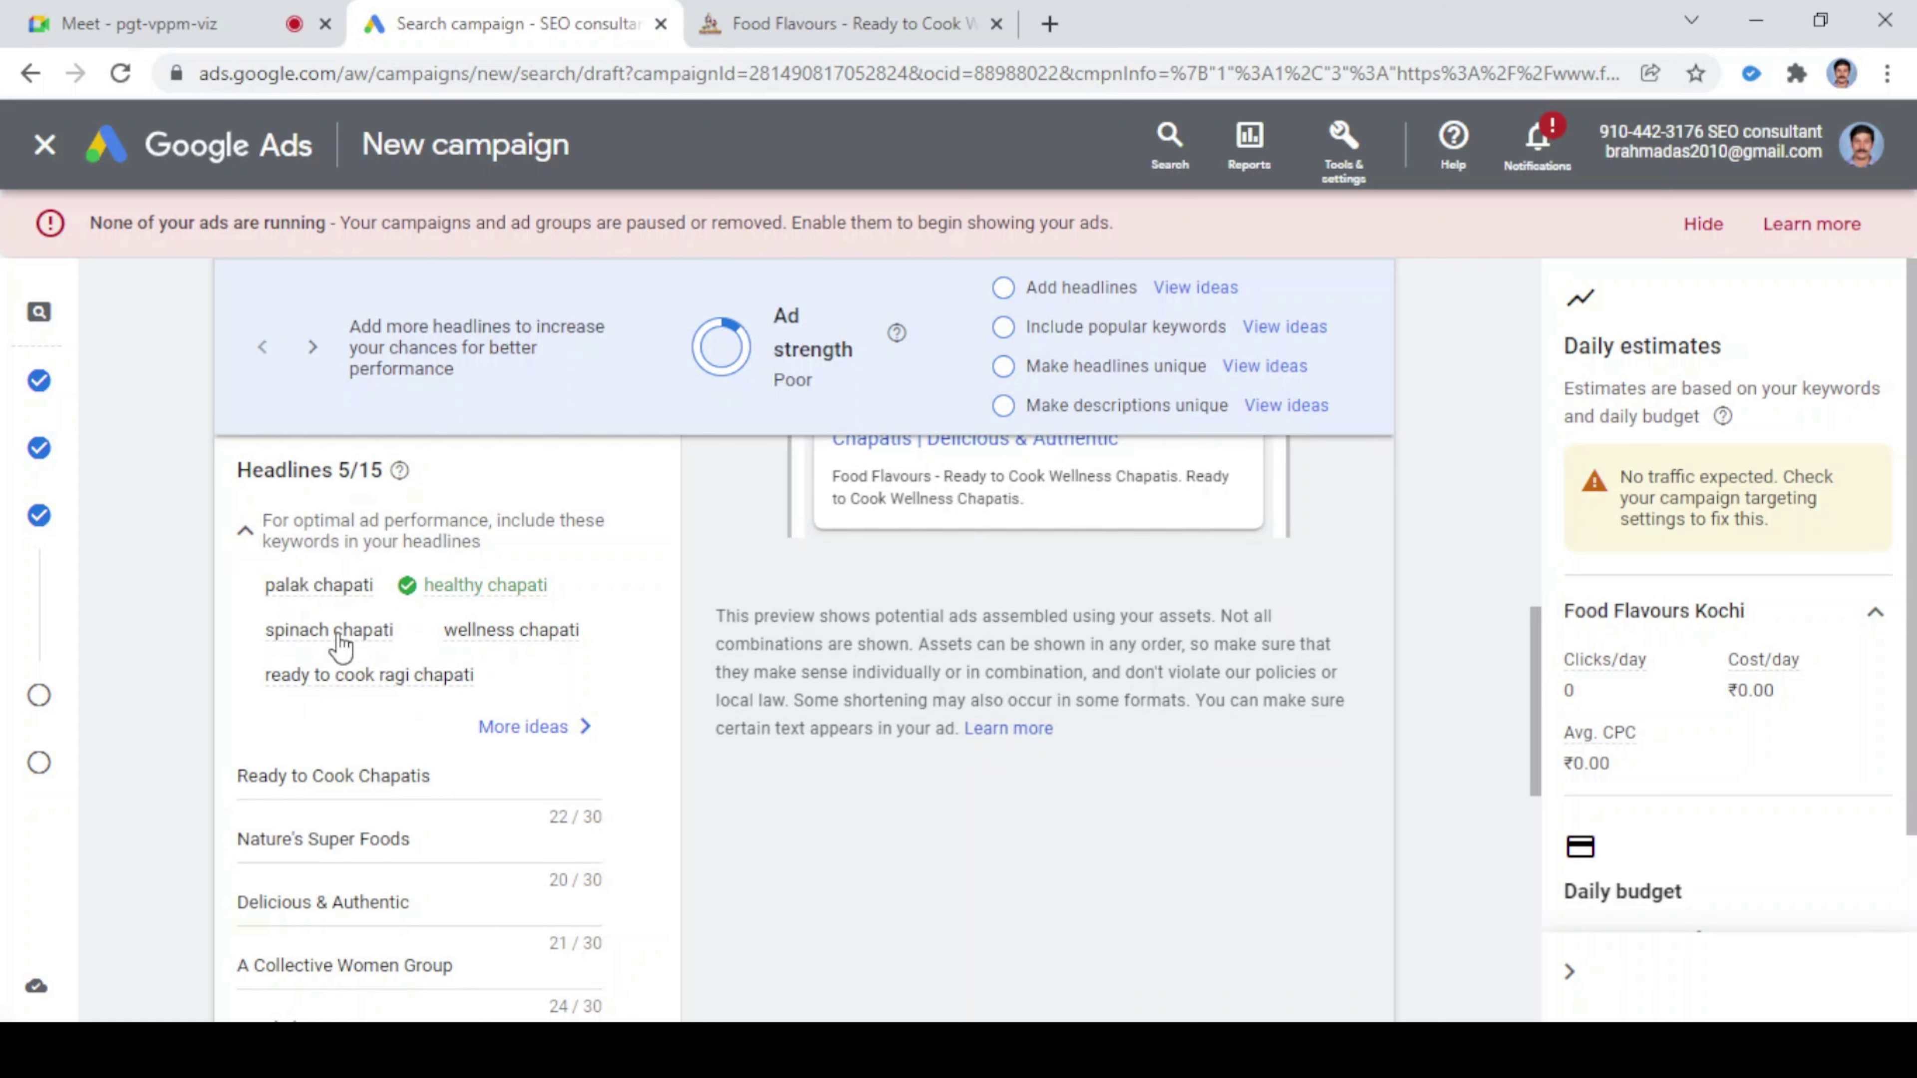
mouse_move(389, 683)
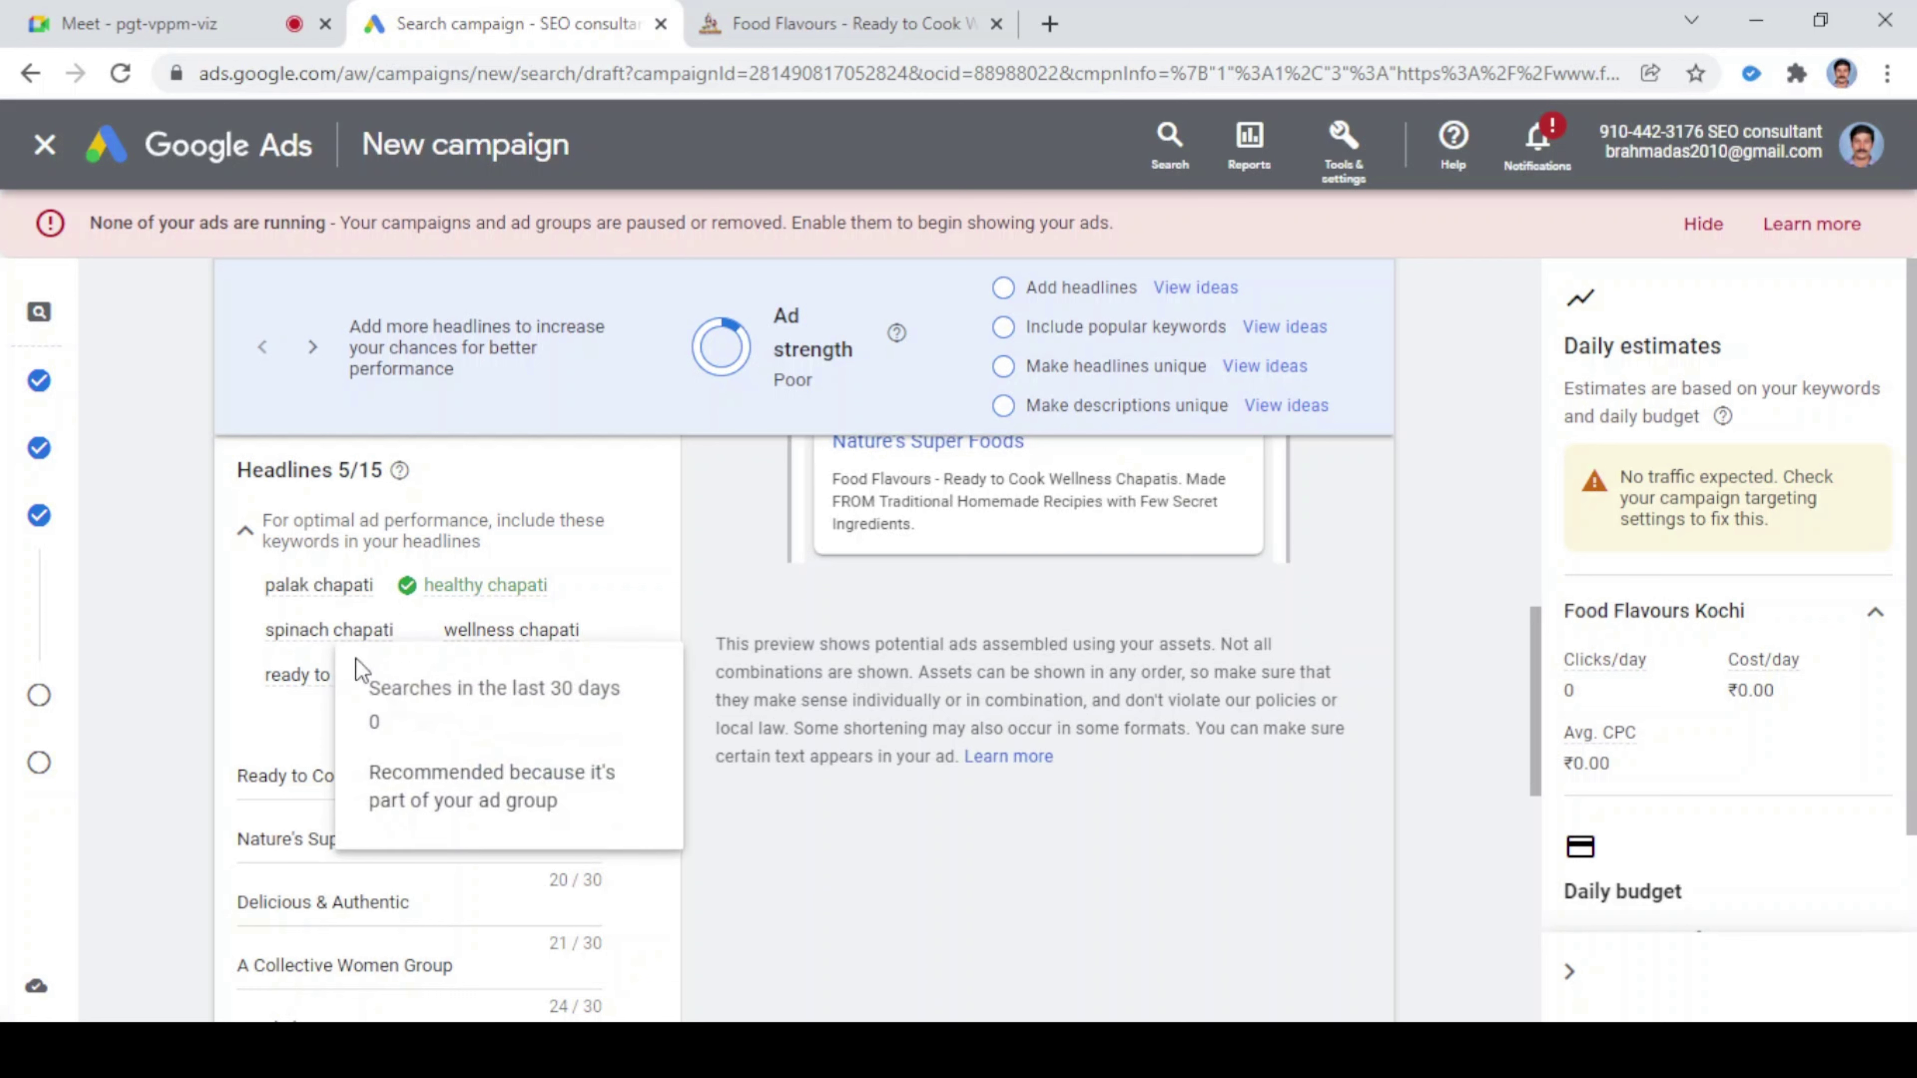
scroll(270, 791, "down", 2)
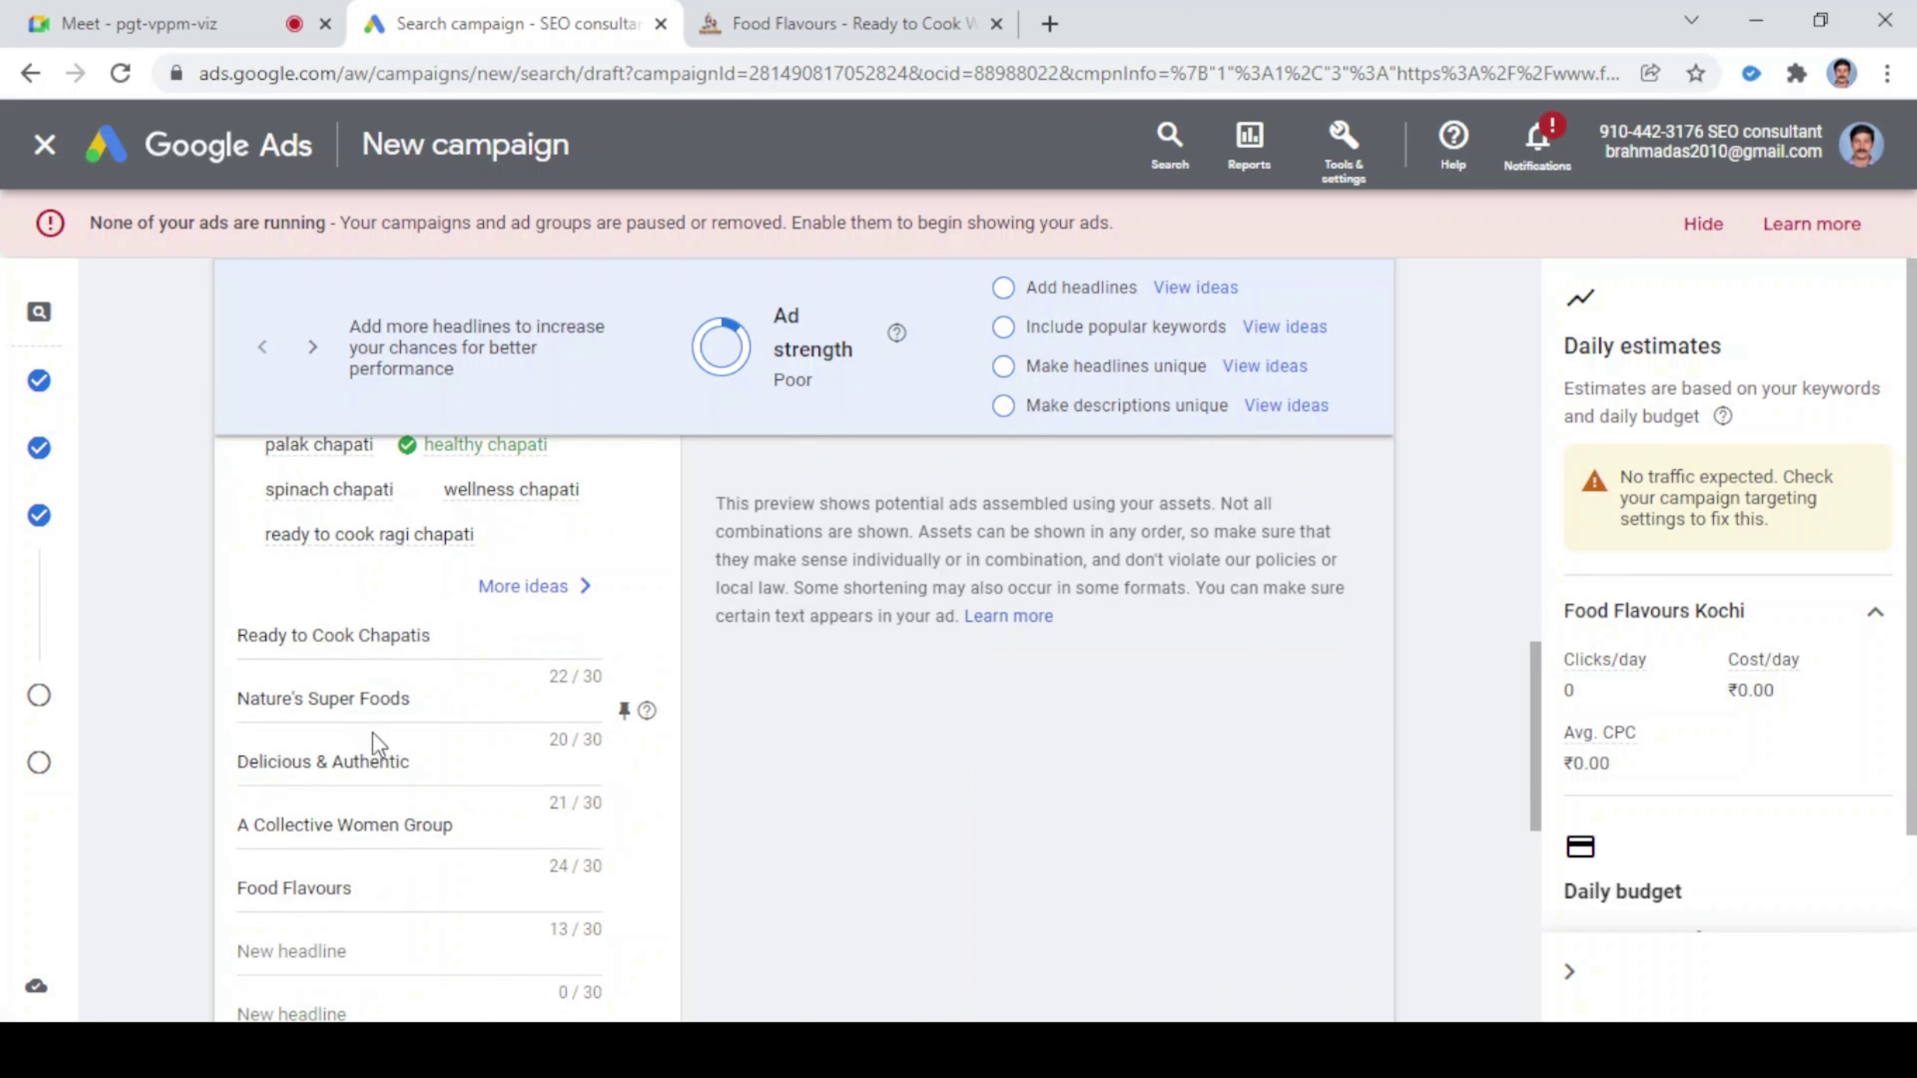
scroll(374, 741, "up", 2)
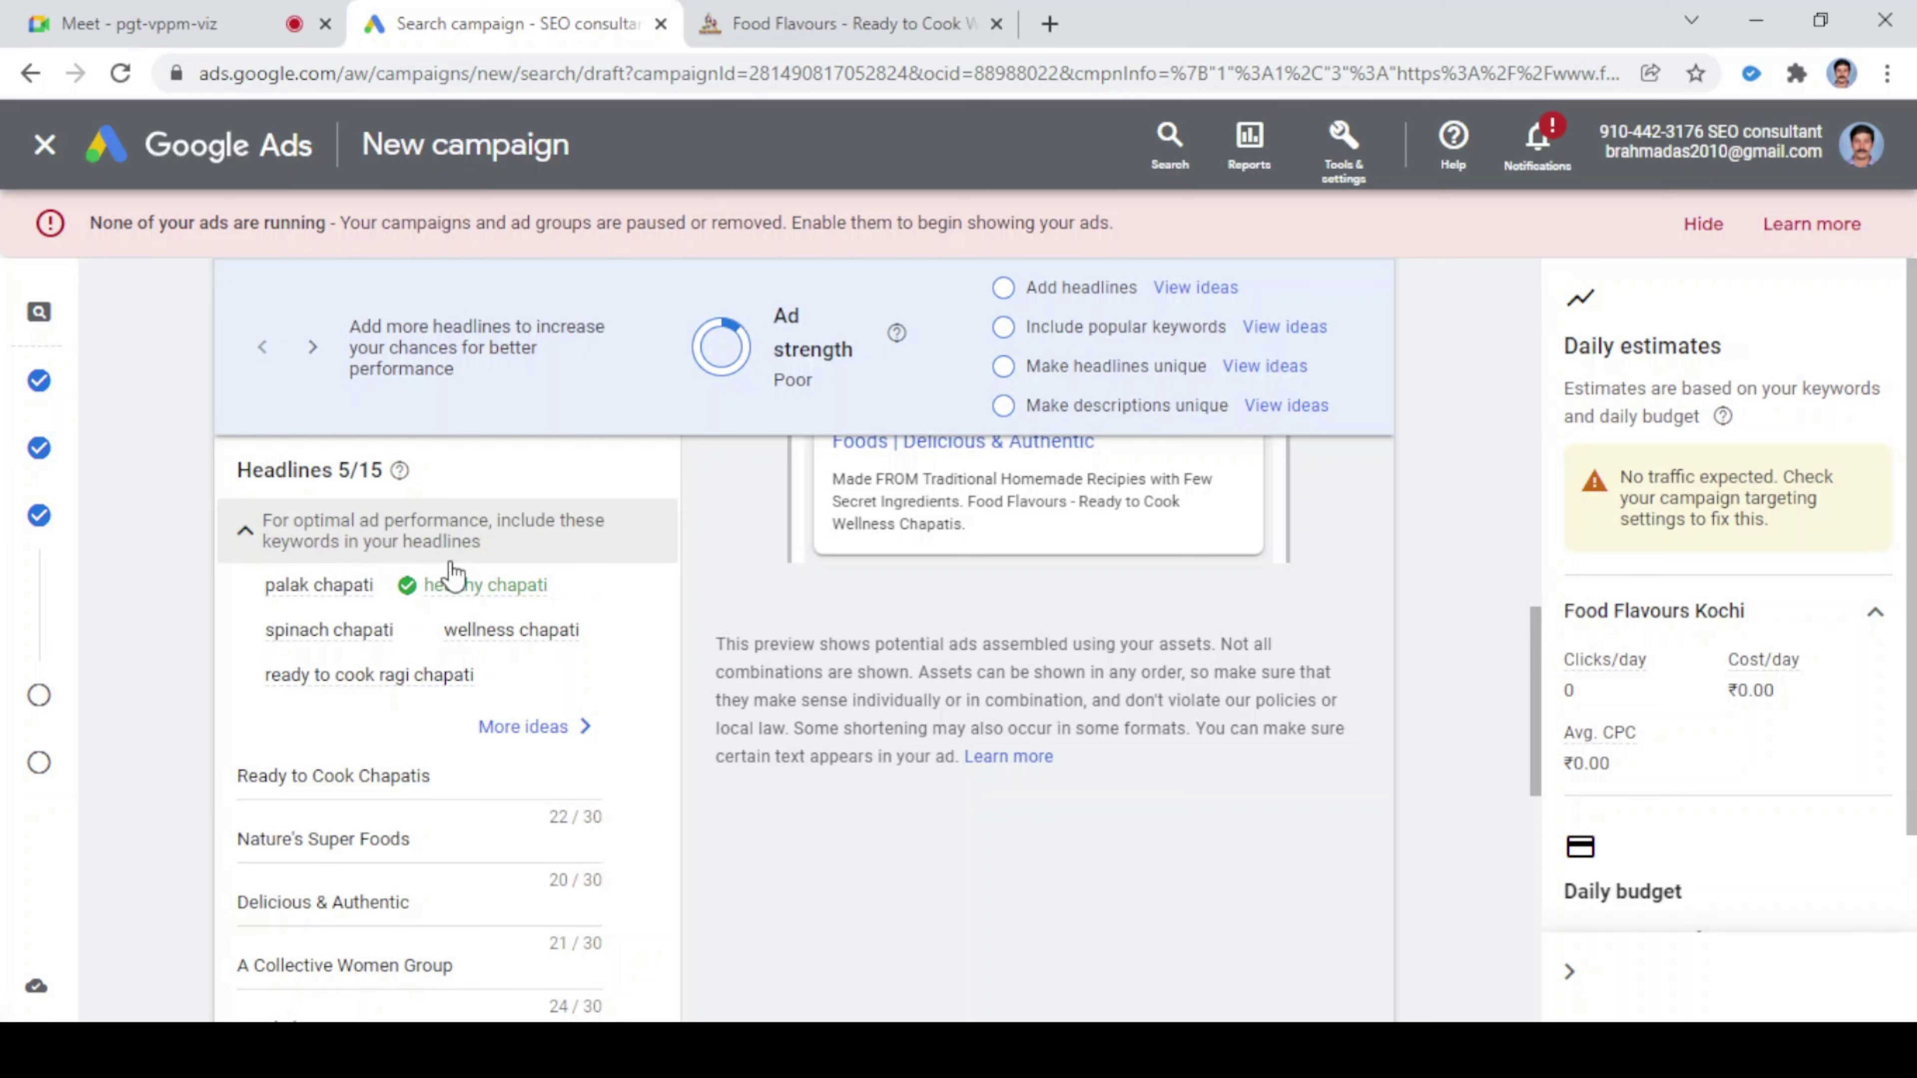
scroll(468, 589, "up", 2)
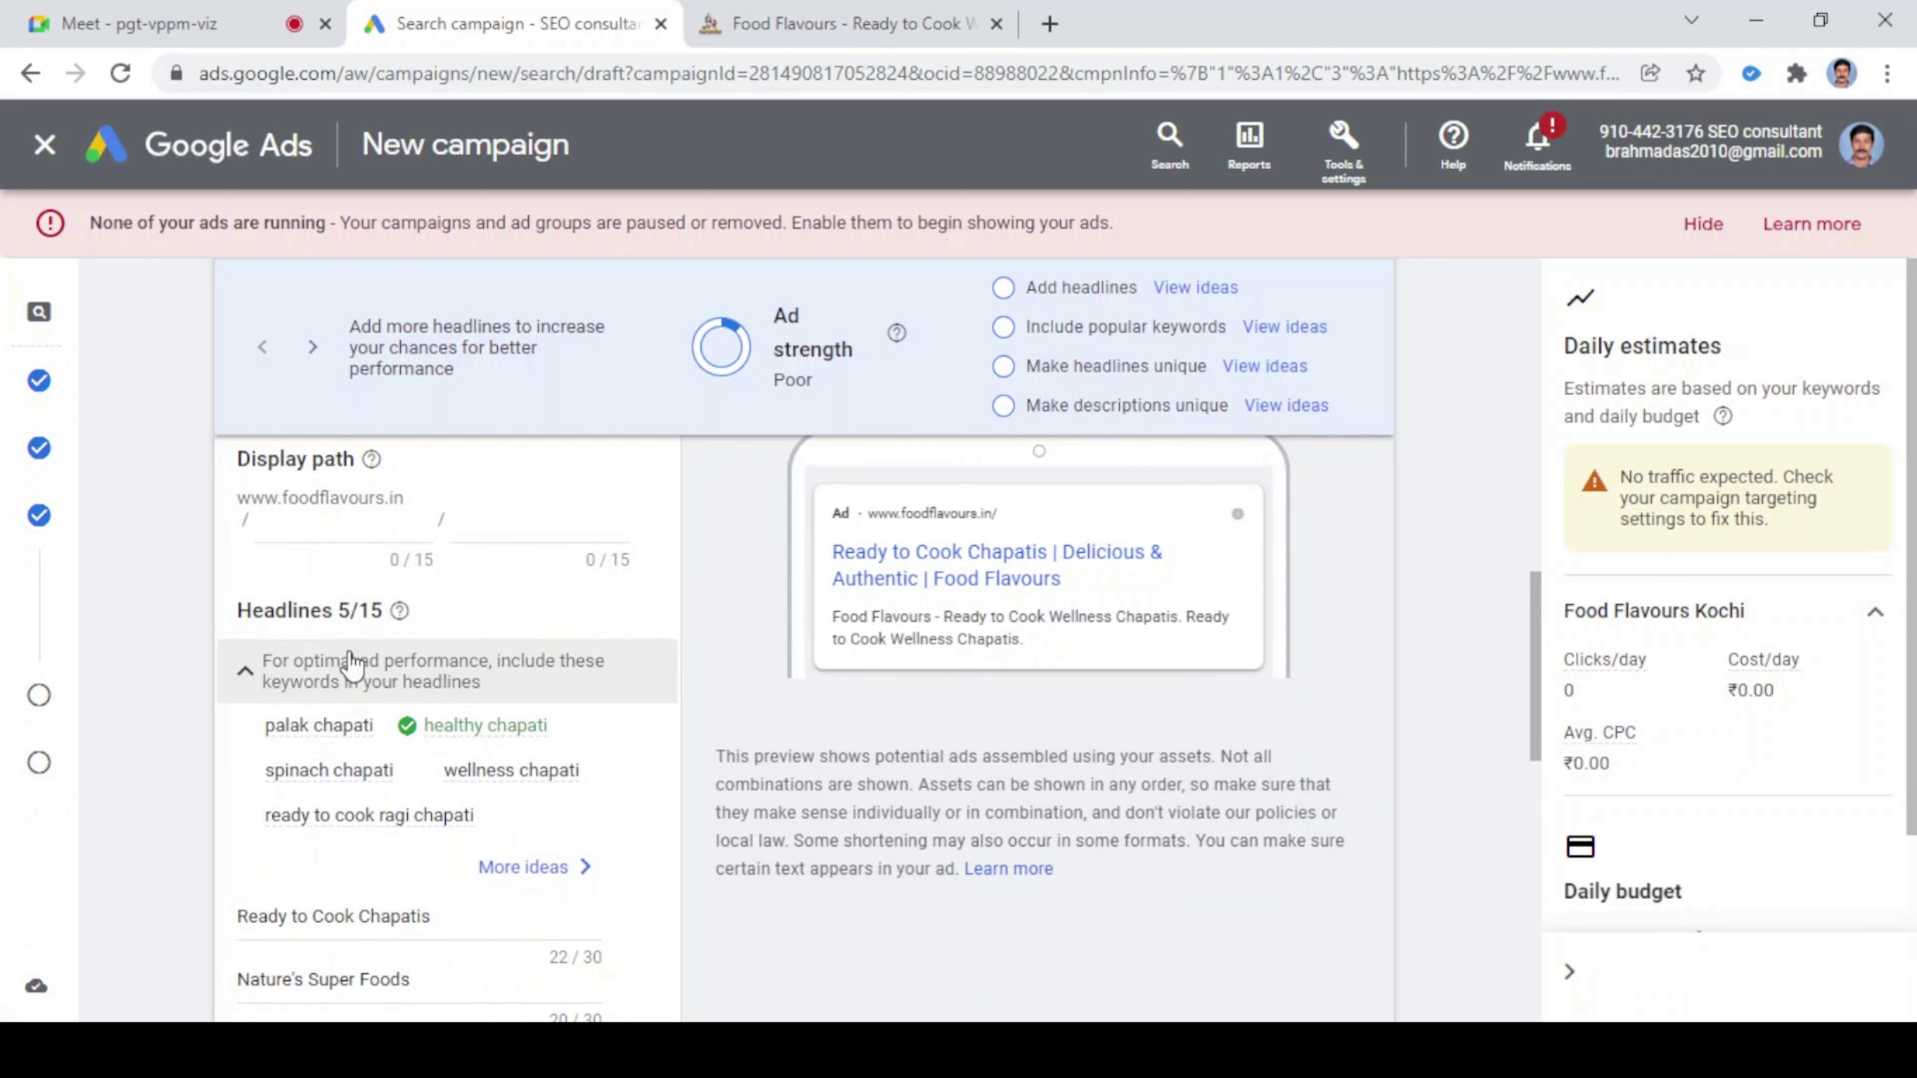
mouse_move(391, 770)
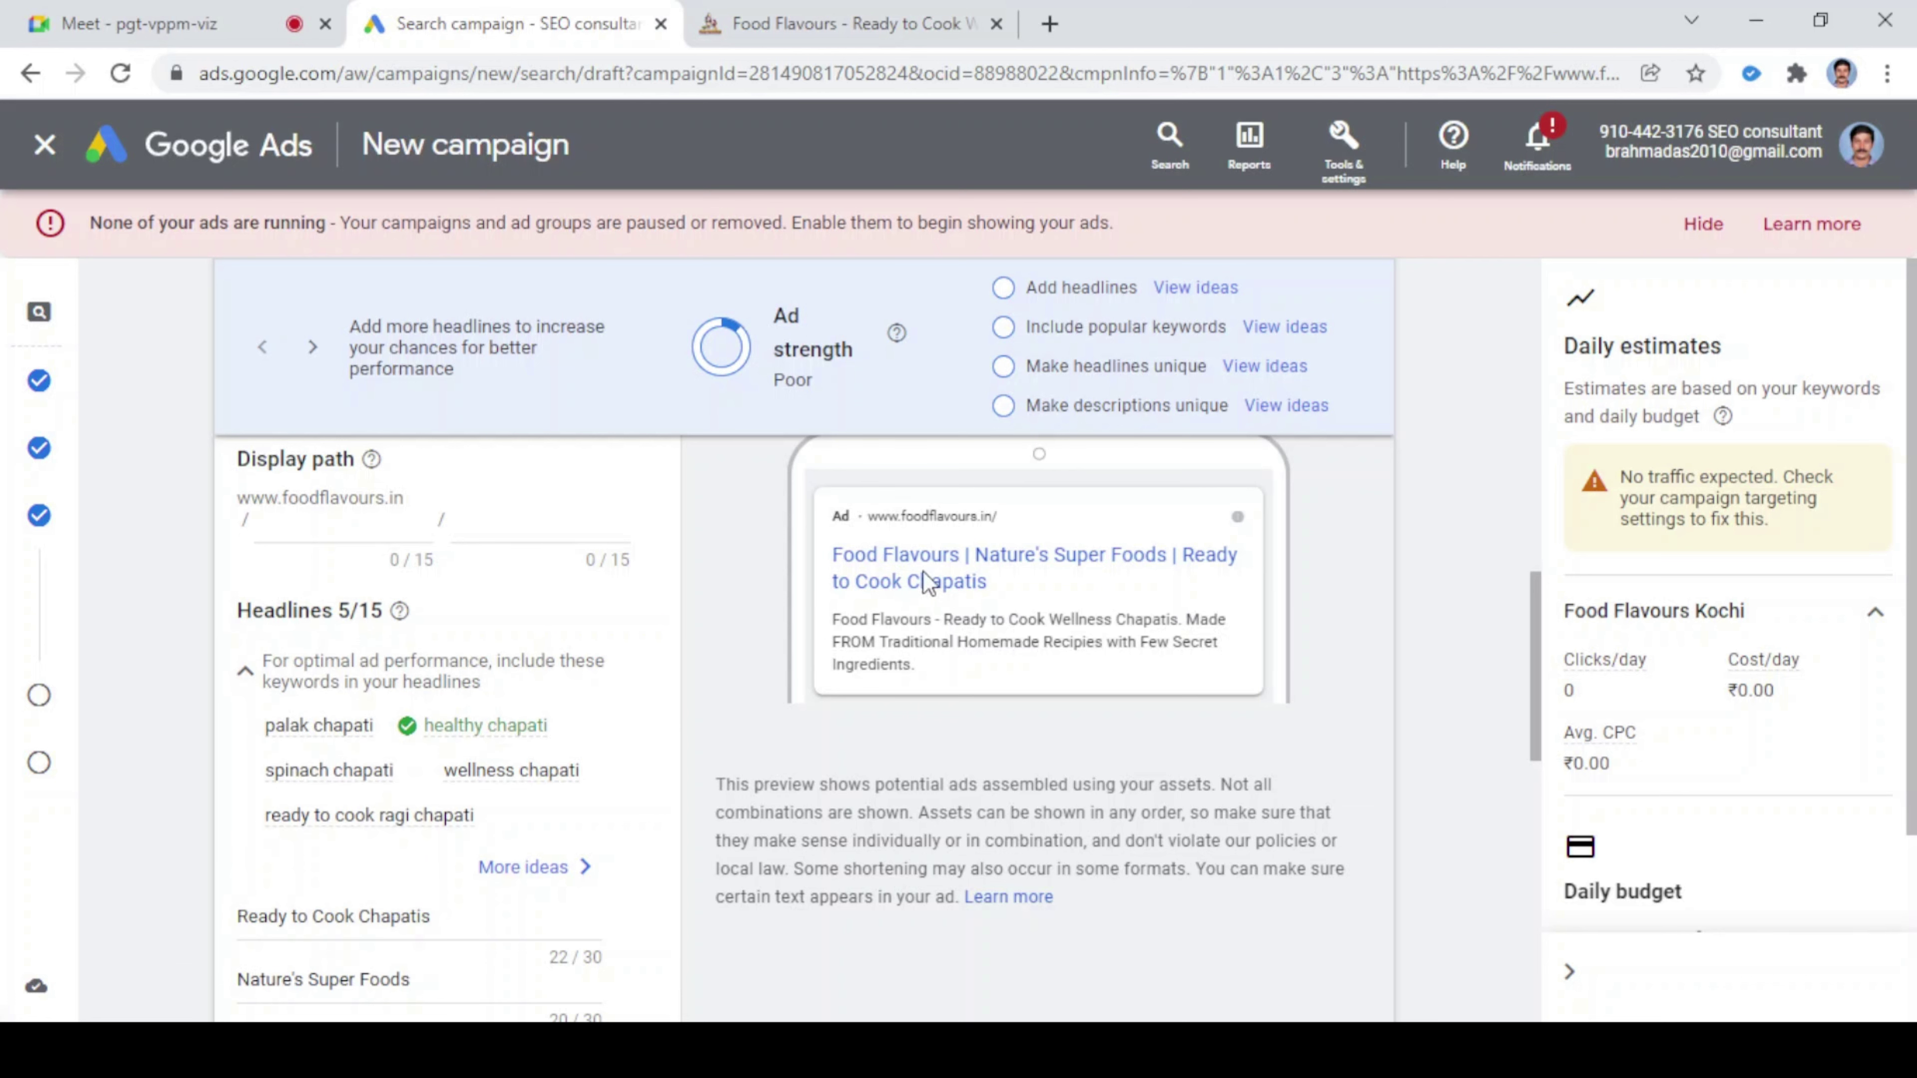
- Change the ad's first headline to "Ready to Cook Wellness Chapati"
scroll(553, 794, "down", 2)
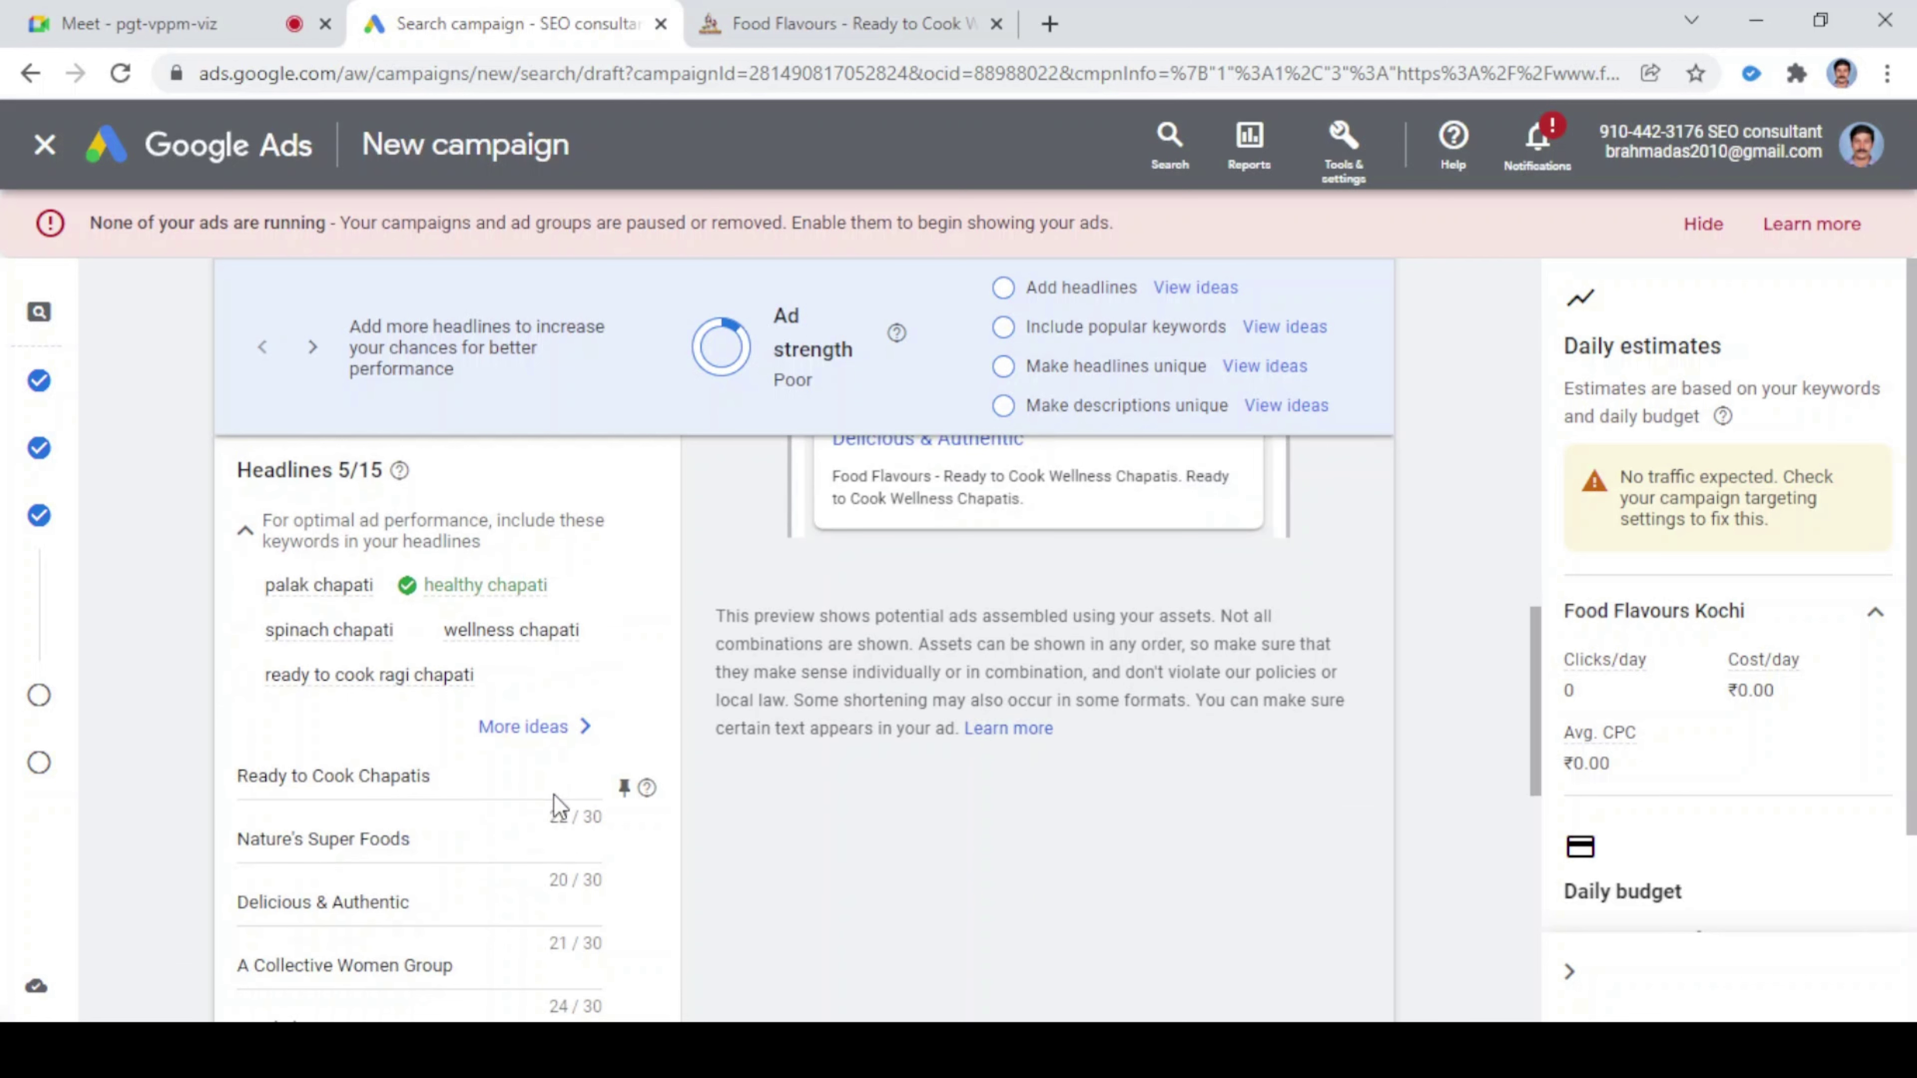
left_click_drag(437, 774, 219, 780)
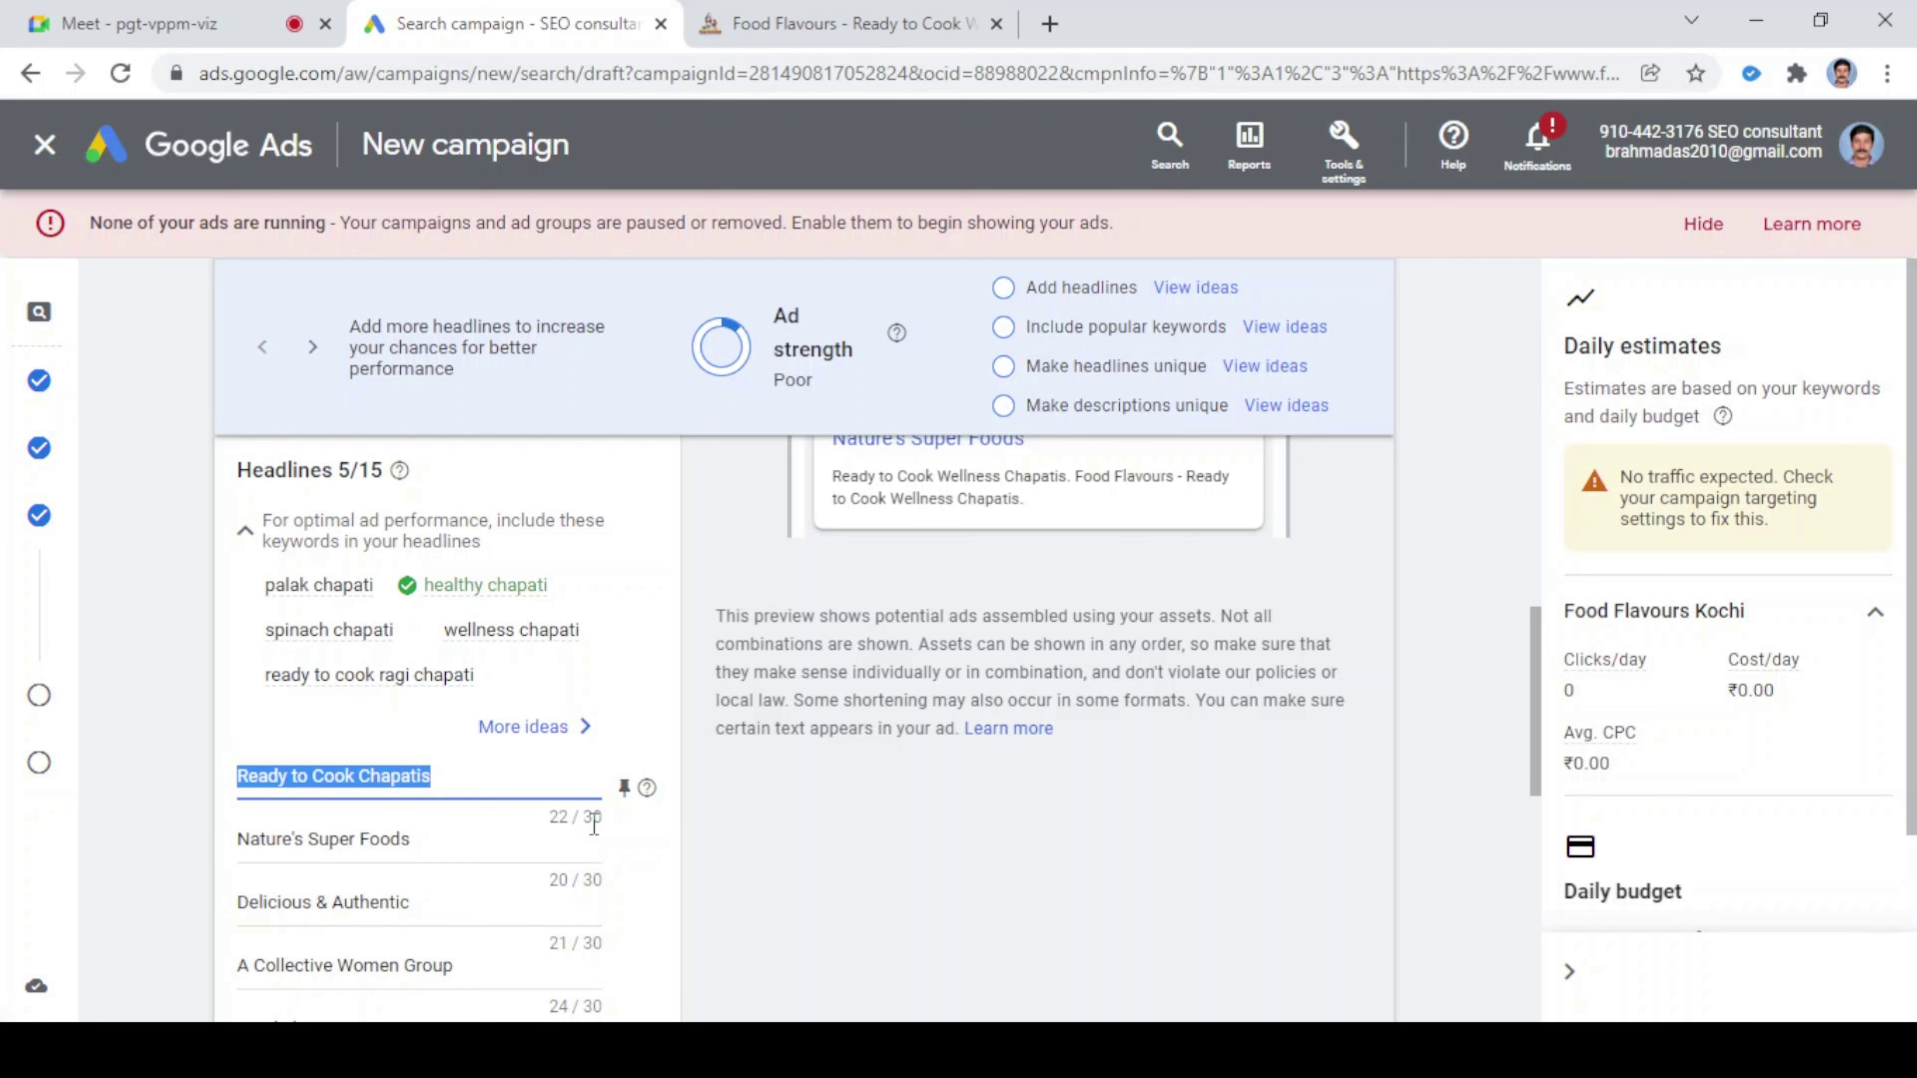
scroll(910, 893, "up", 2)
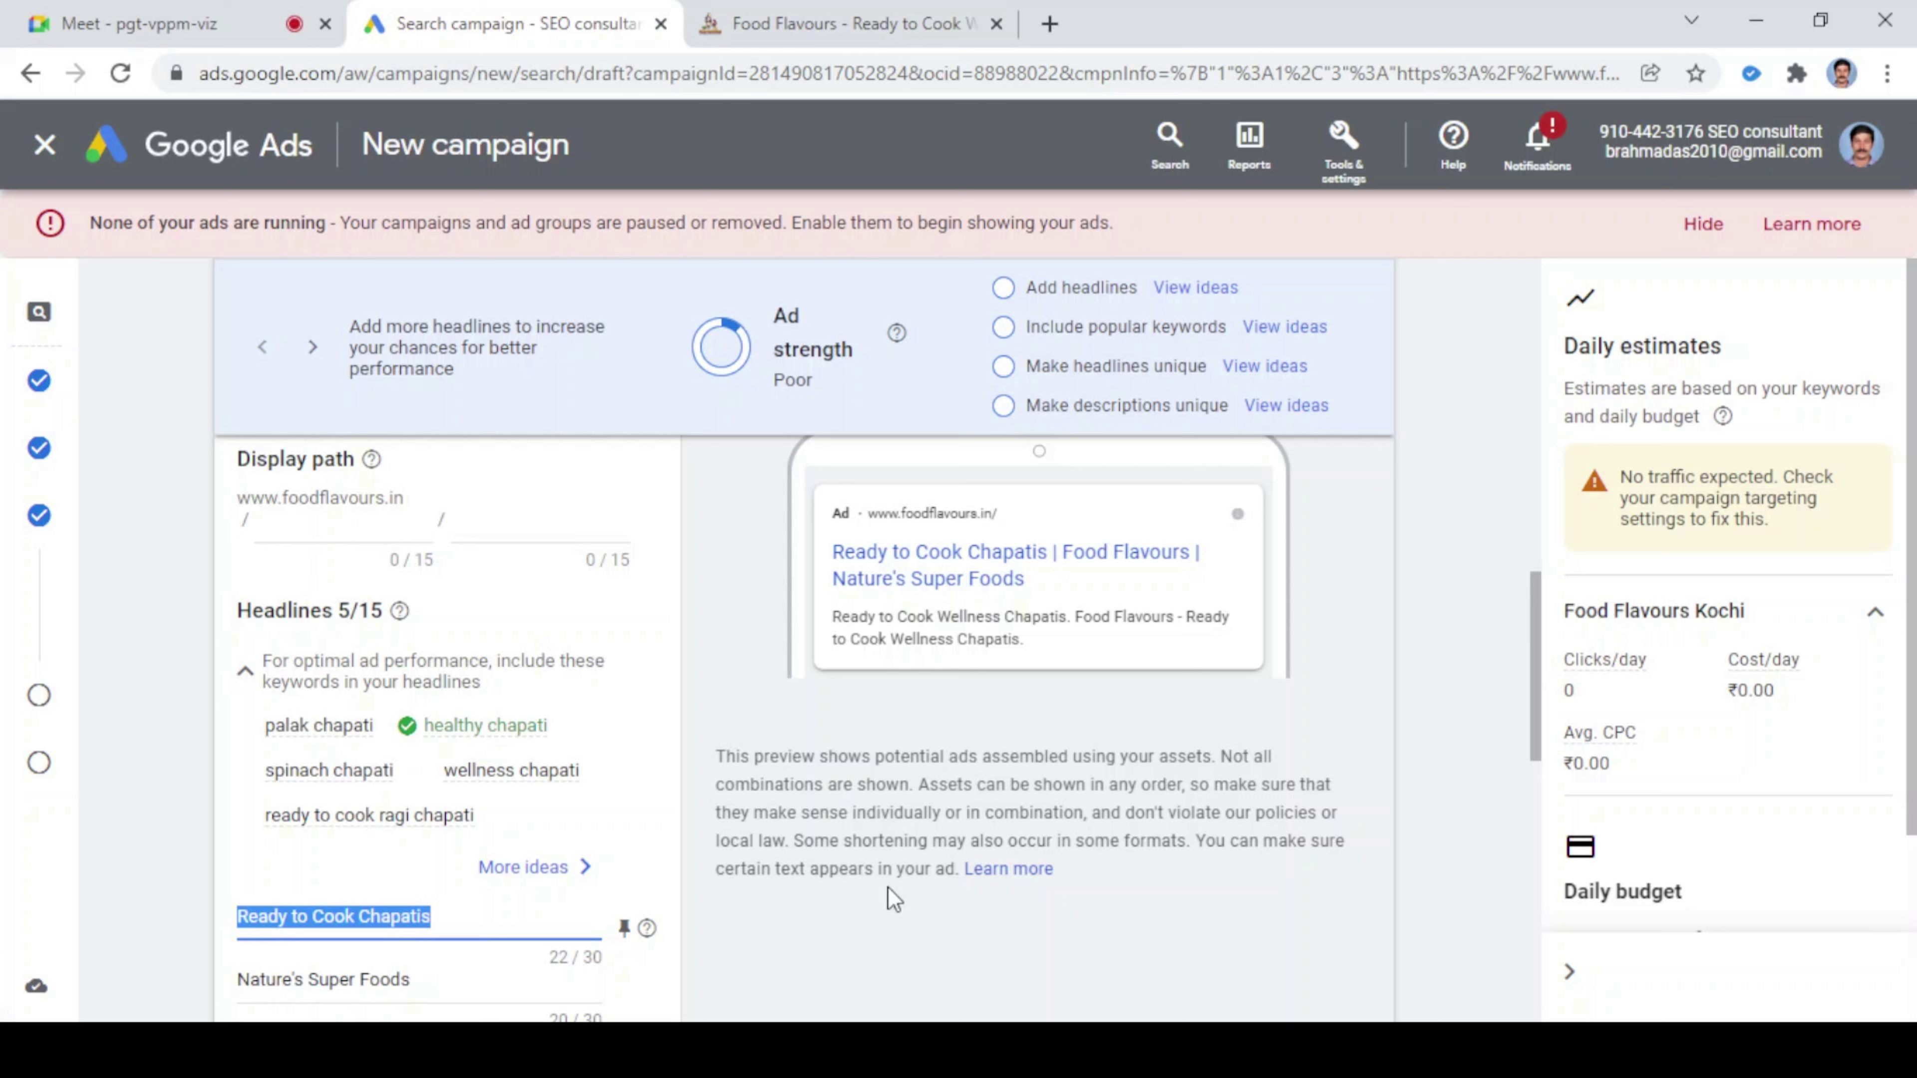
left_click(526, 944)
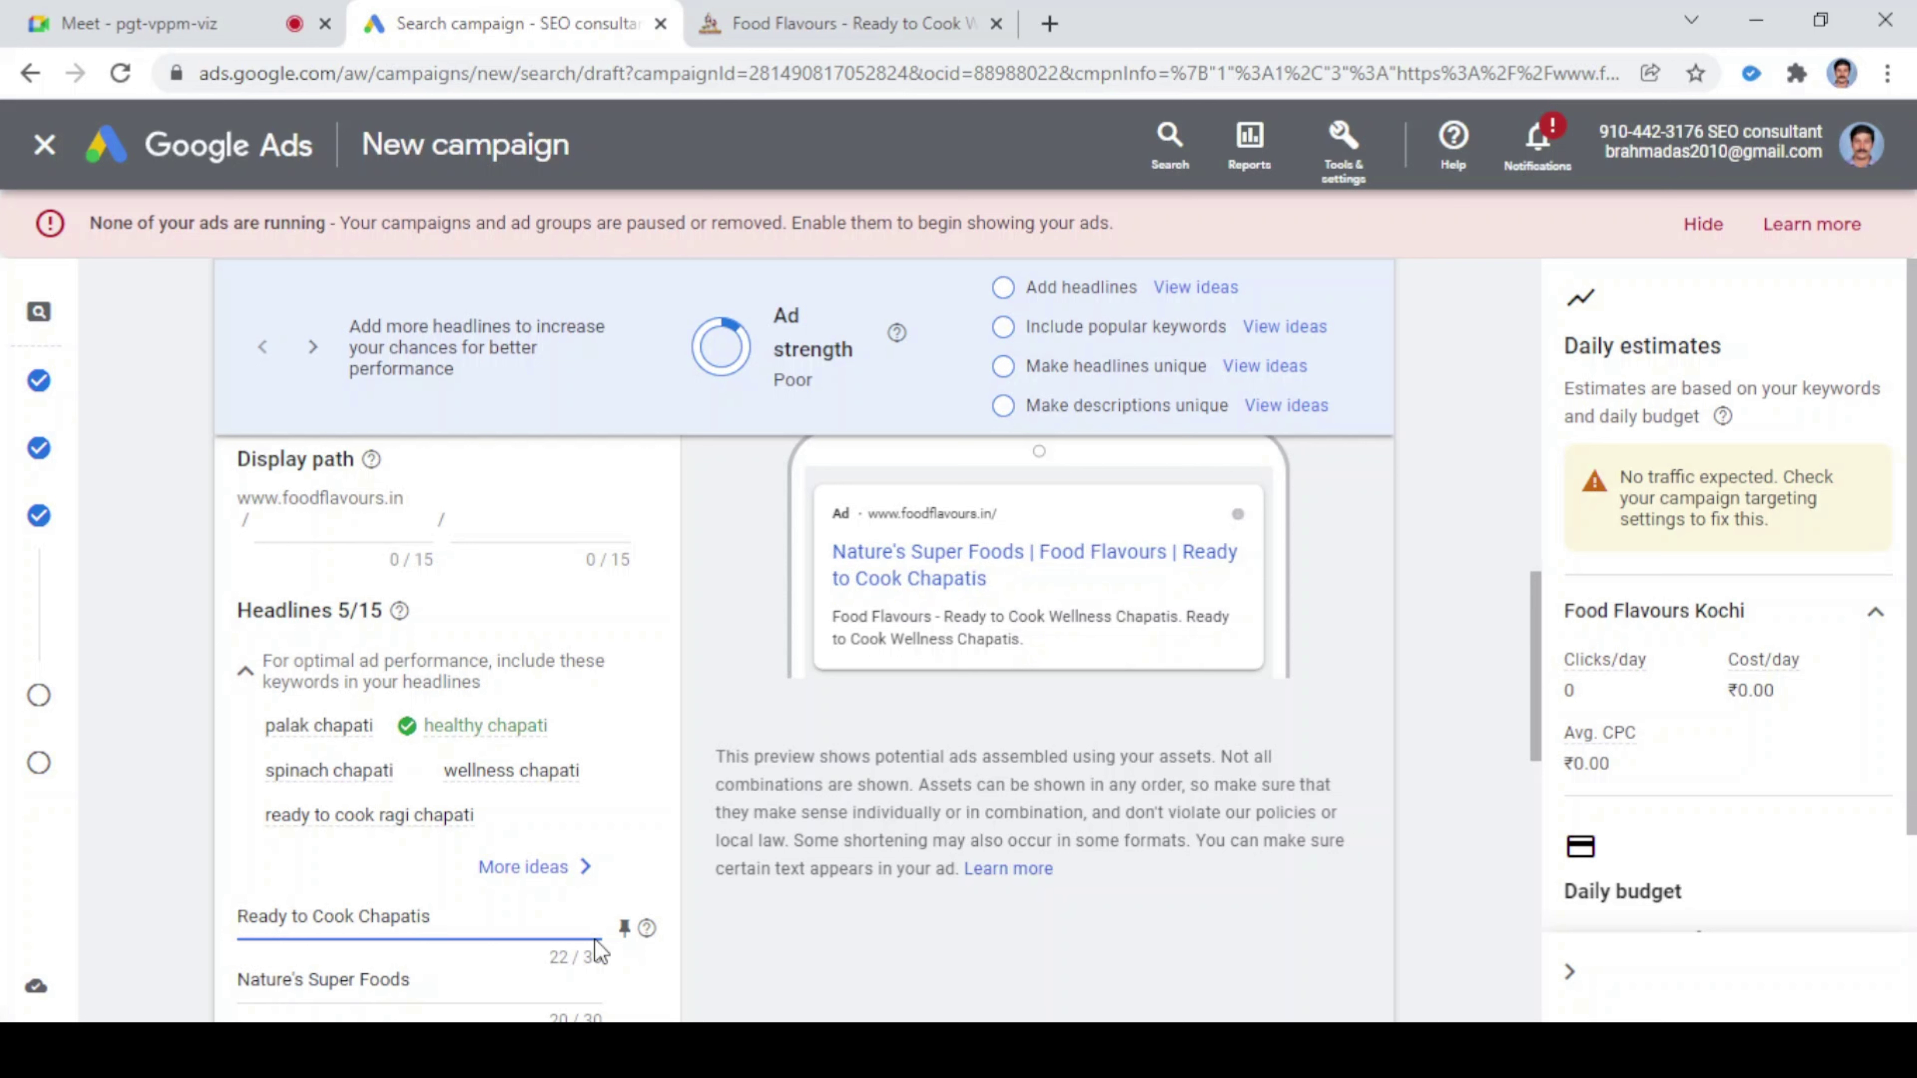
type("Wellness")
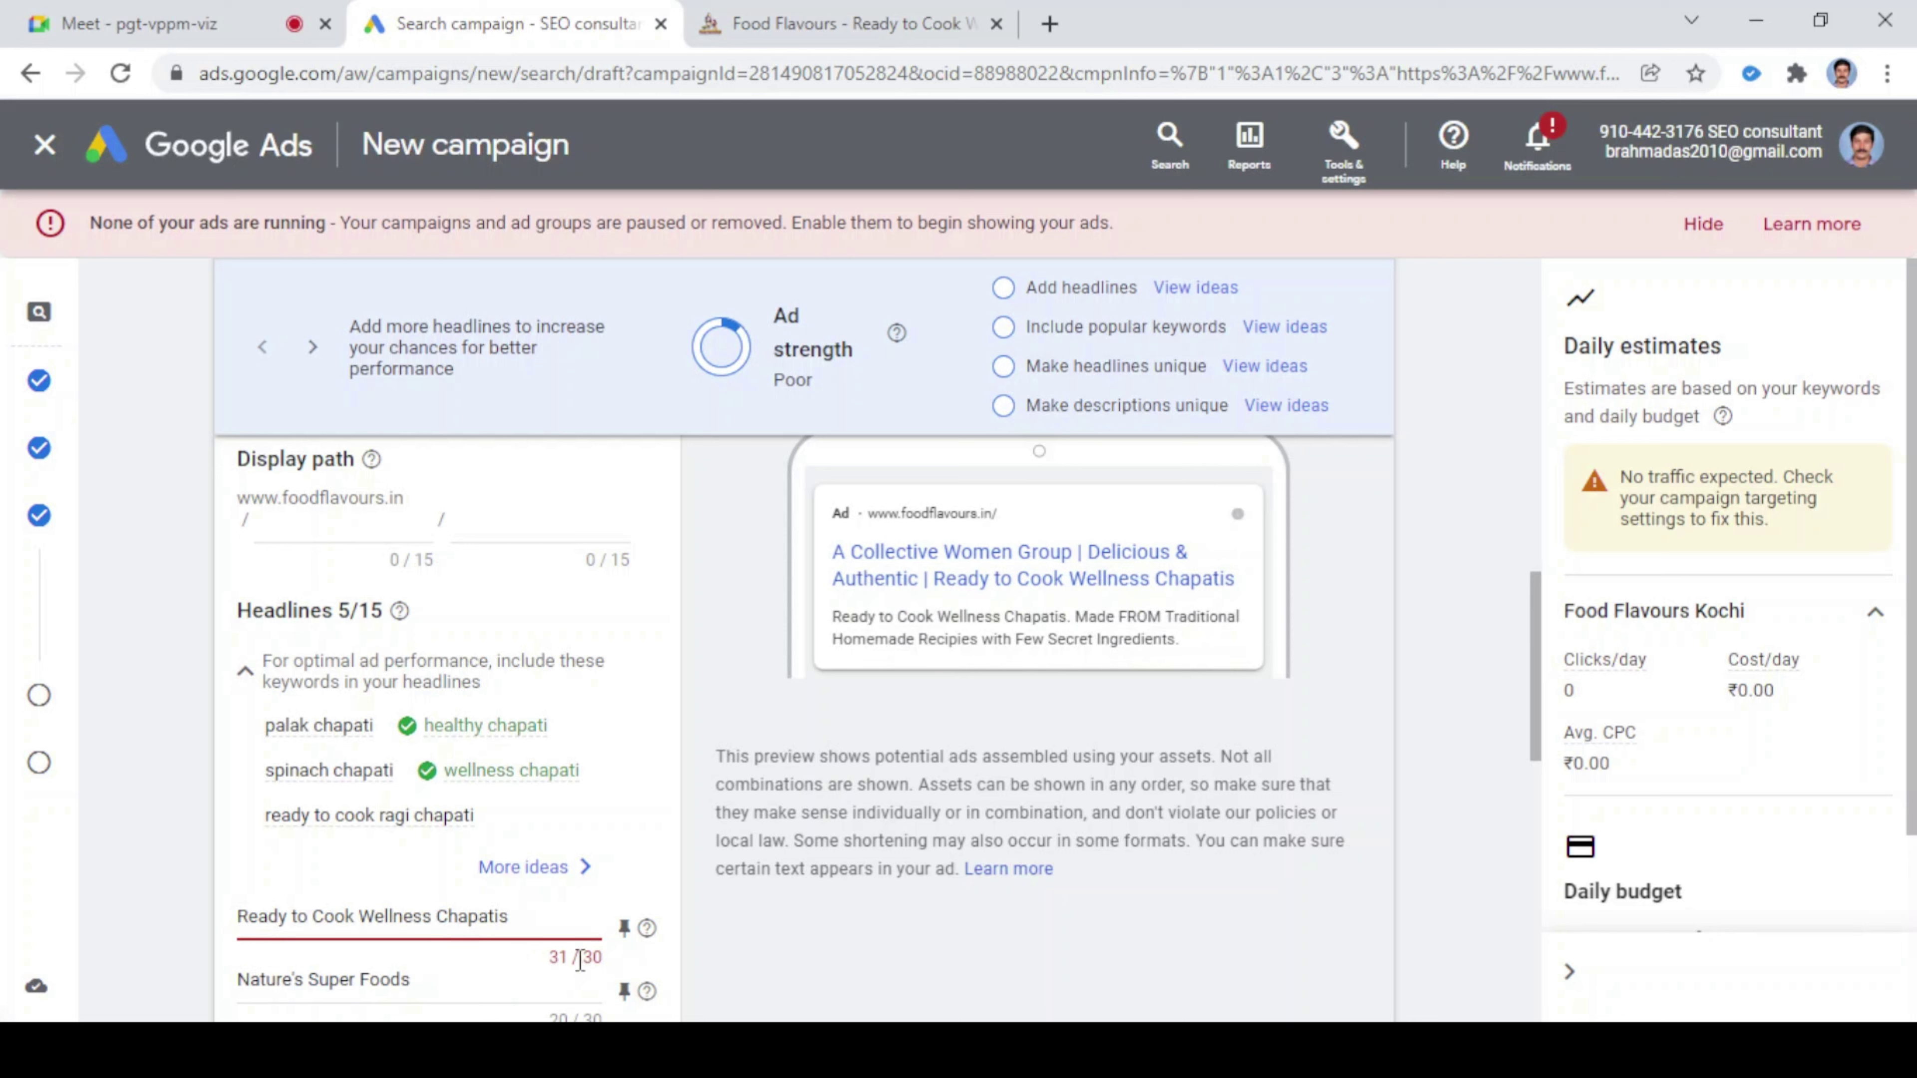
left_click(527, 915)
key("BackSpace")
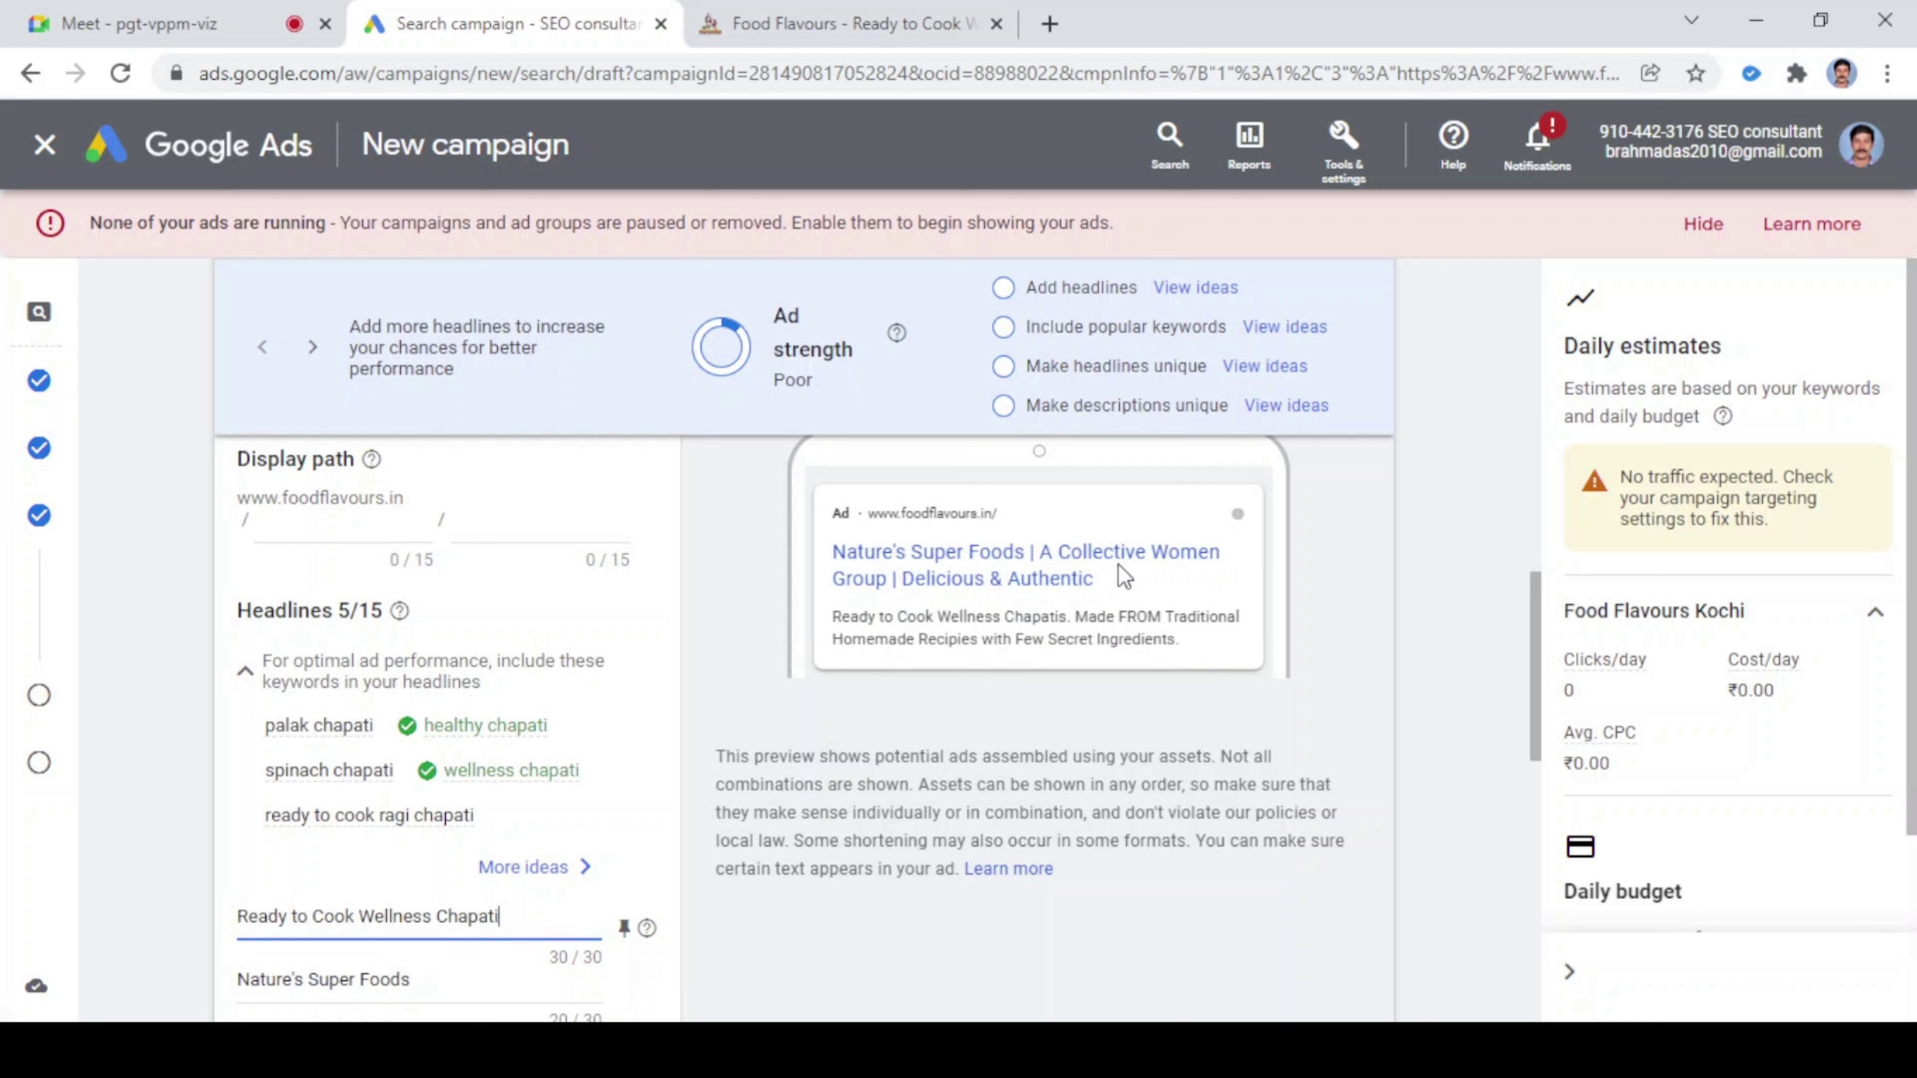
- Replace the headline "A Collective Women Group" with "Made with Palak, Ragi"
scroll(374, 808, "down", 5)
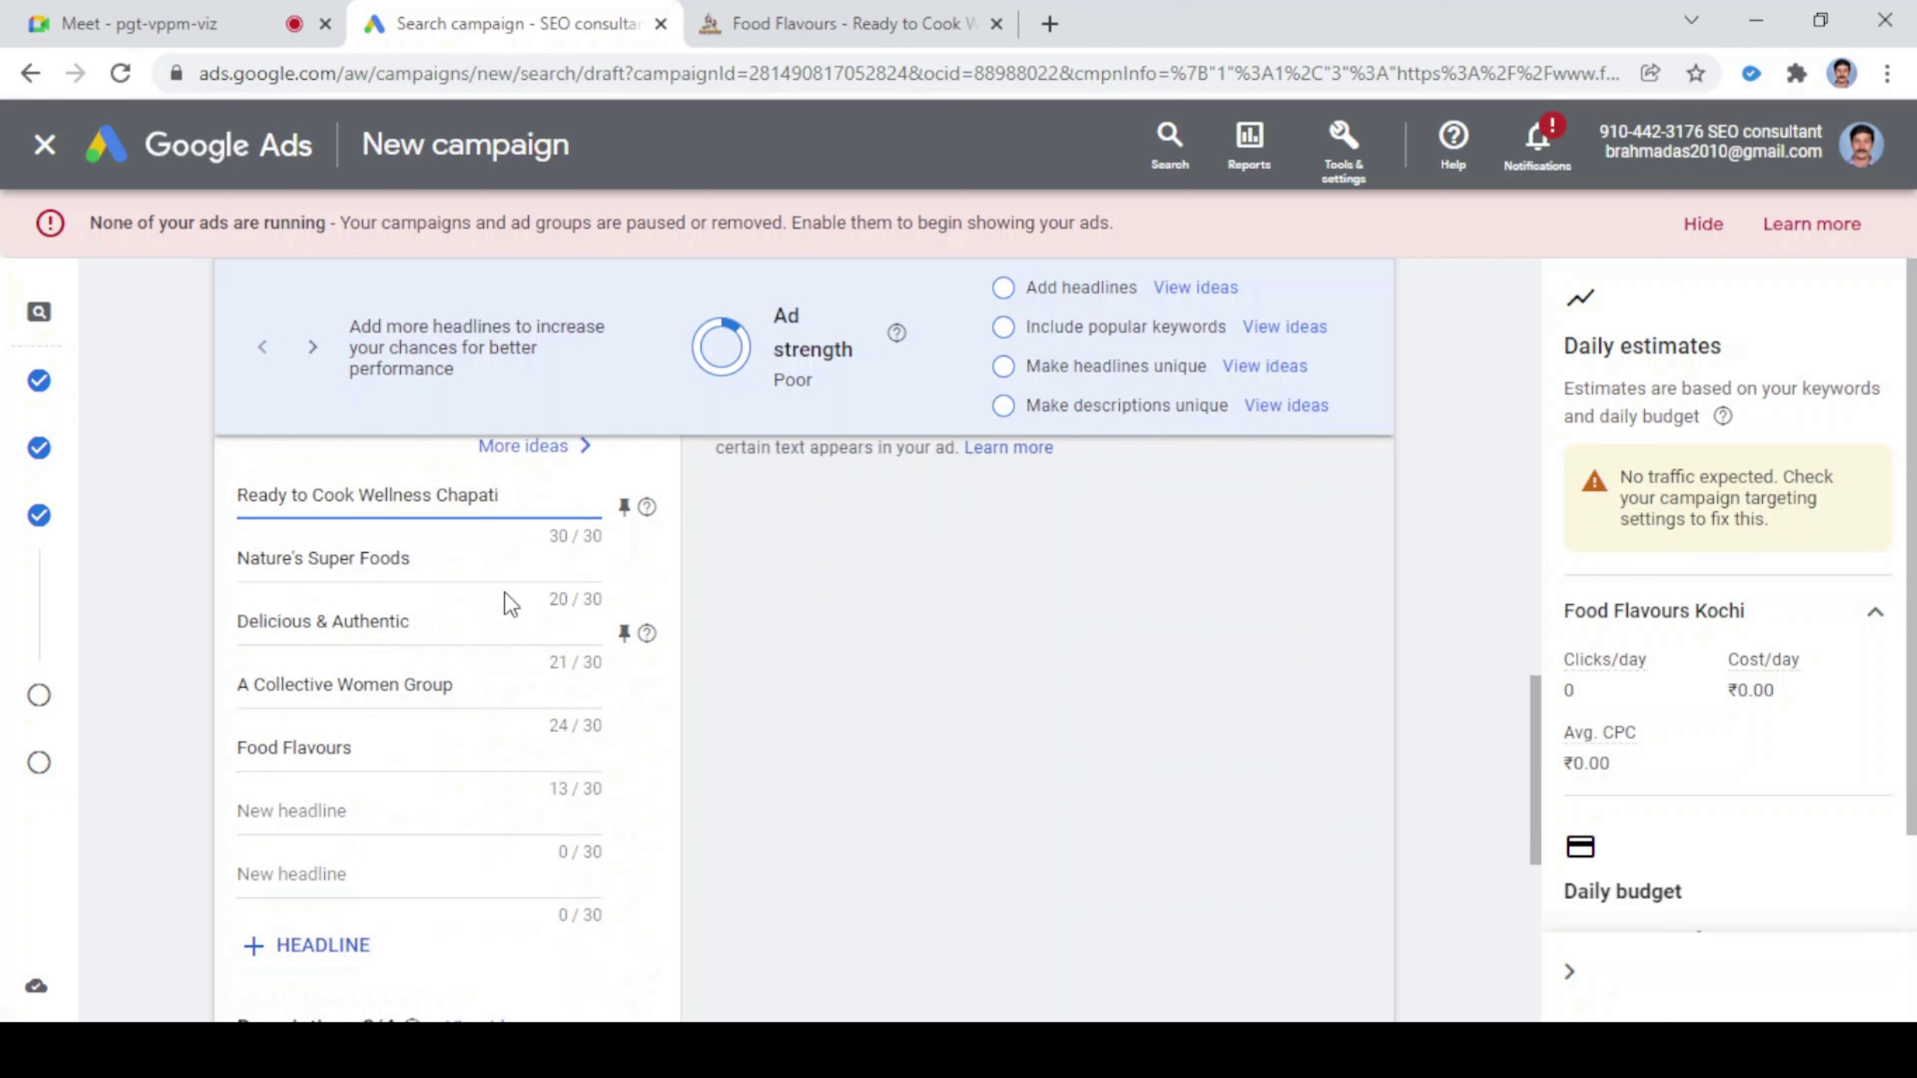
left_click(385, 698)
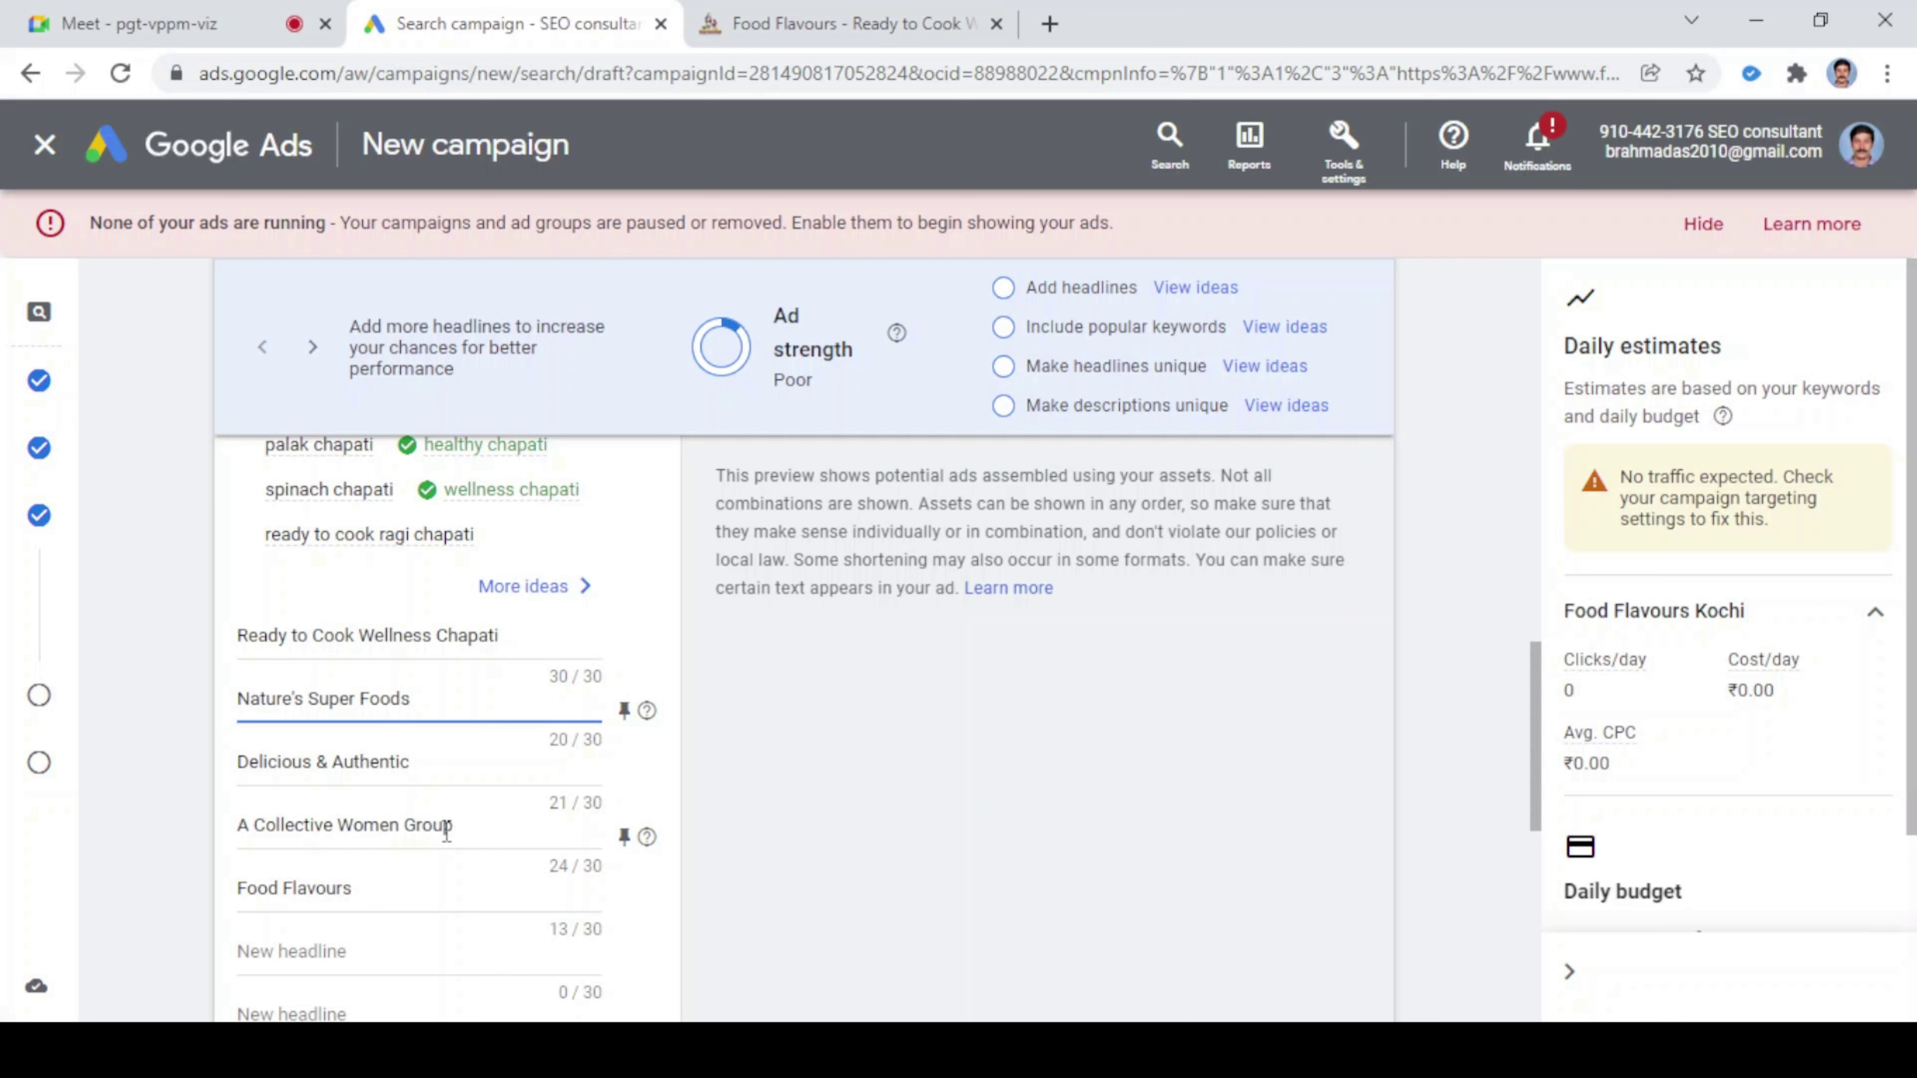
left_click_drag(451, 825, 204, 845)
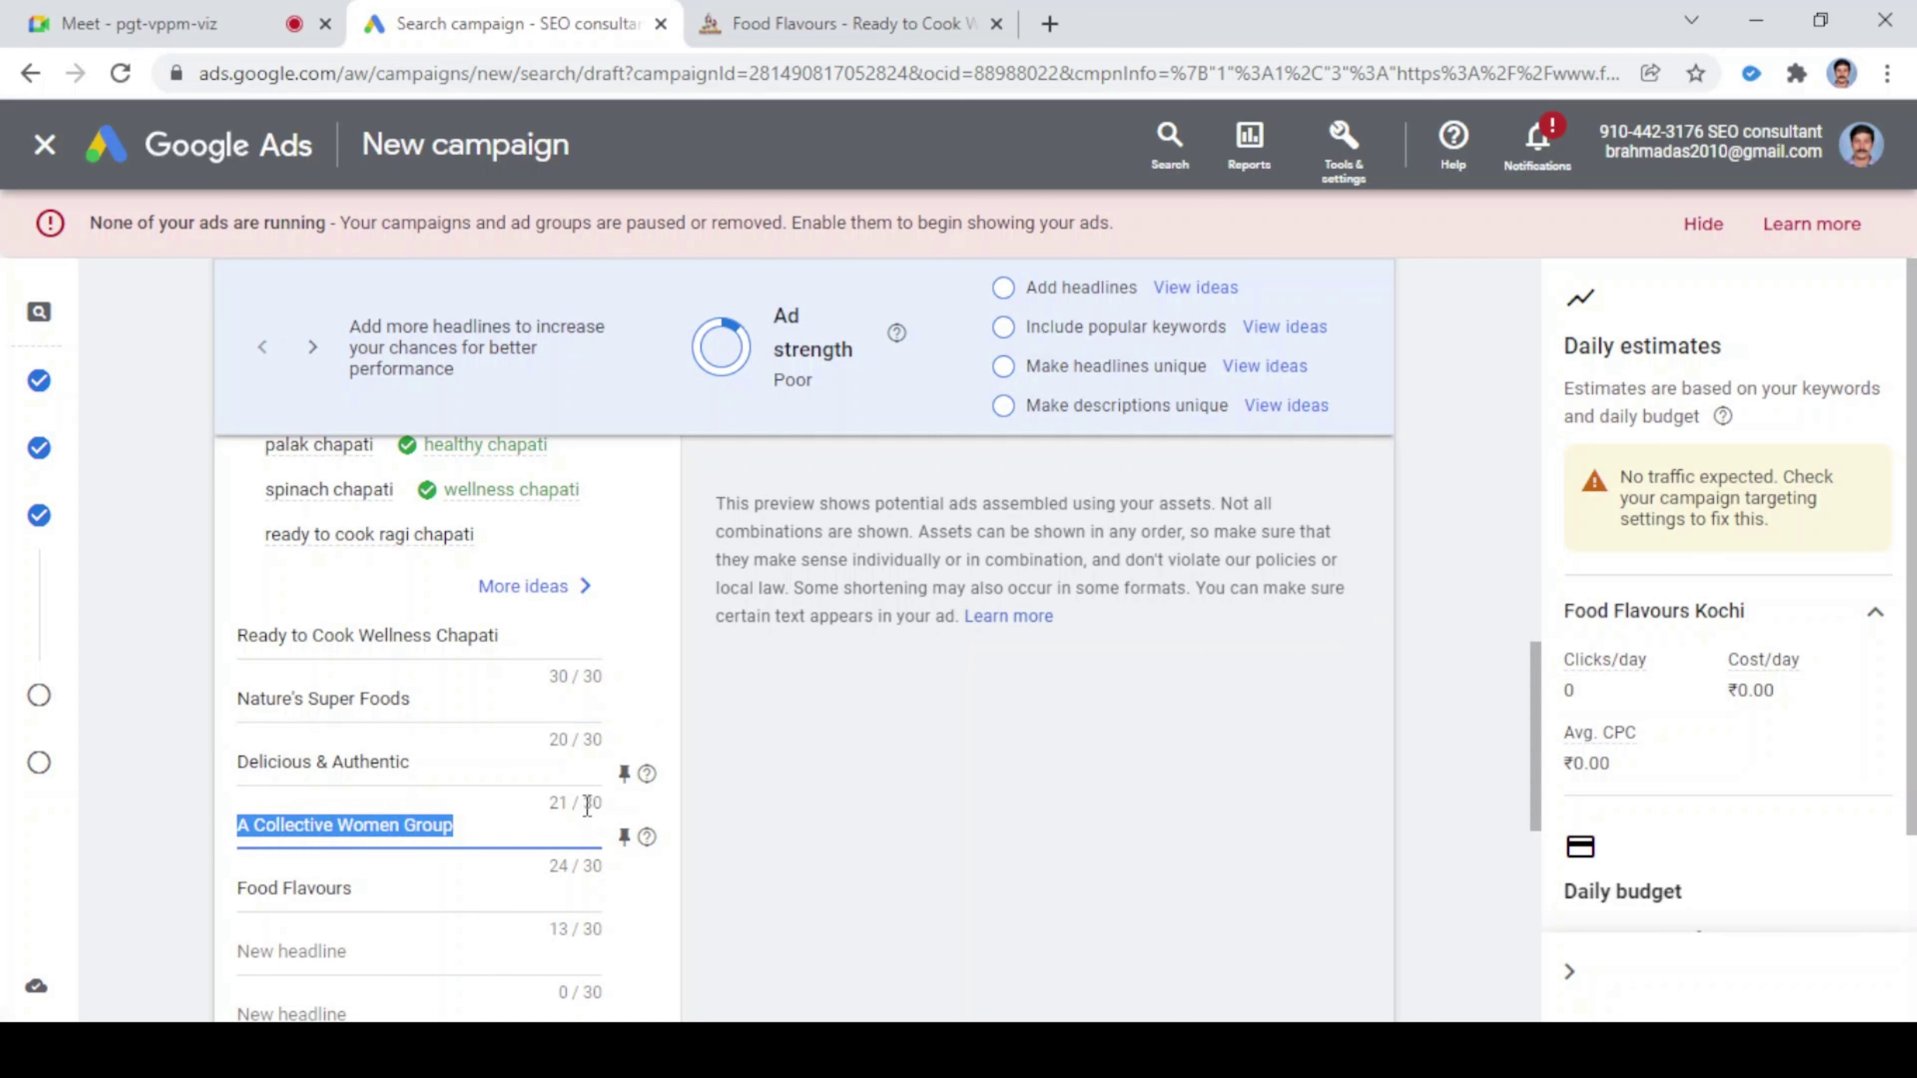
scroll(576, 816, "up", 2)
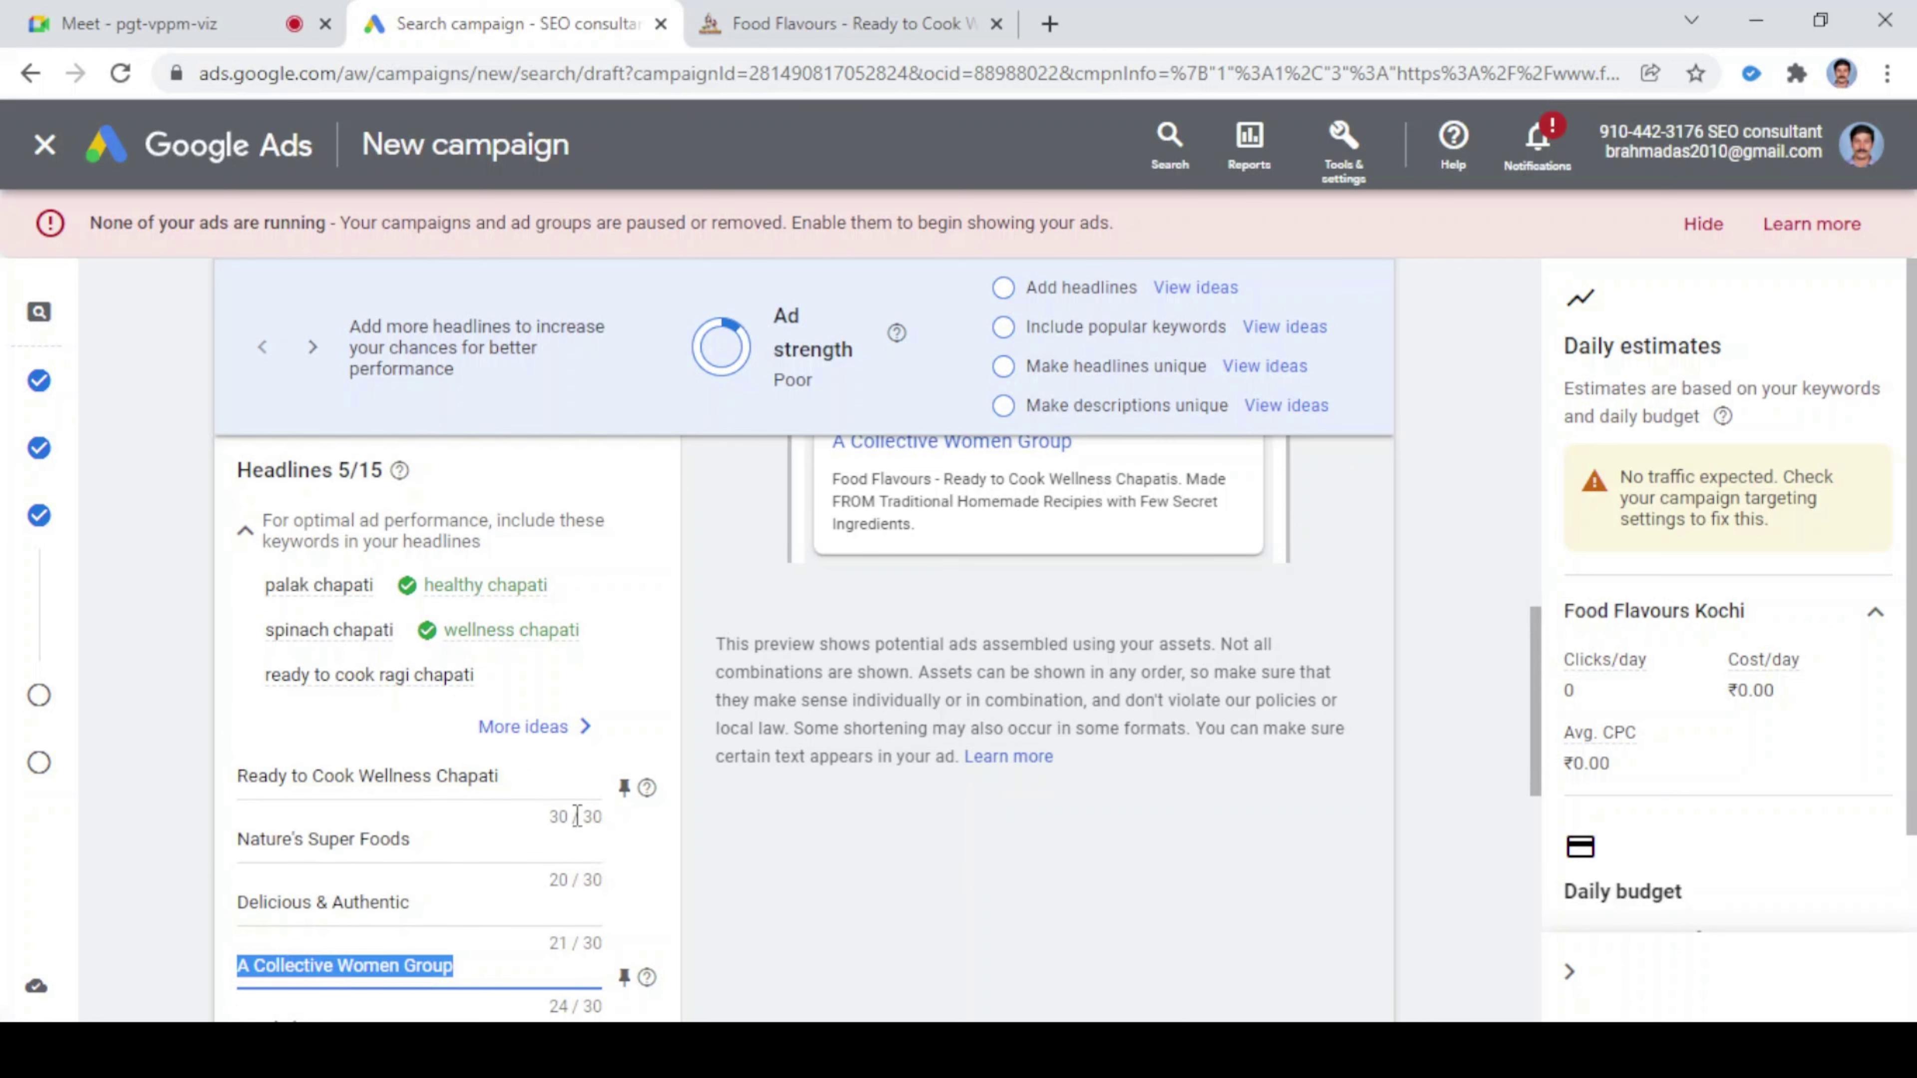
scroll(576, 816, "down", 2)
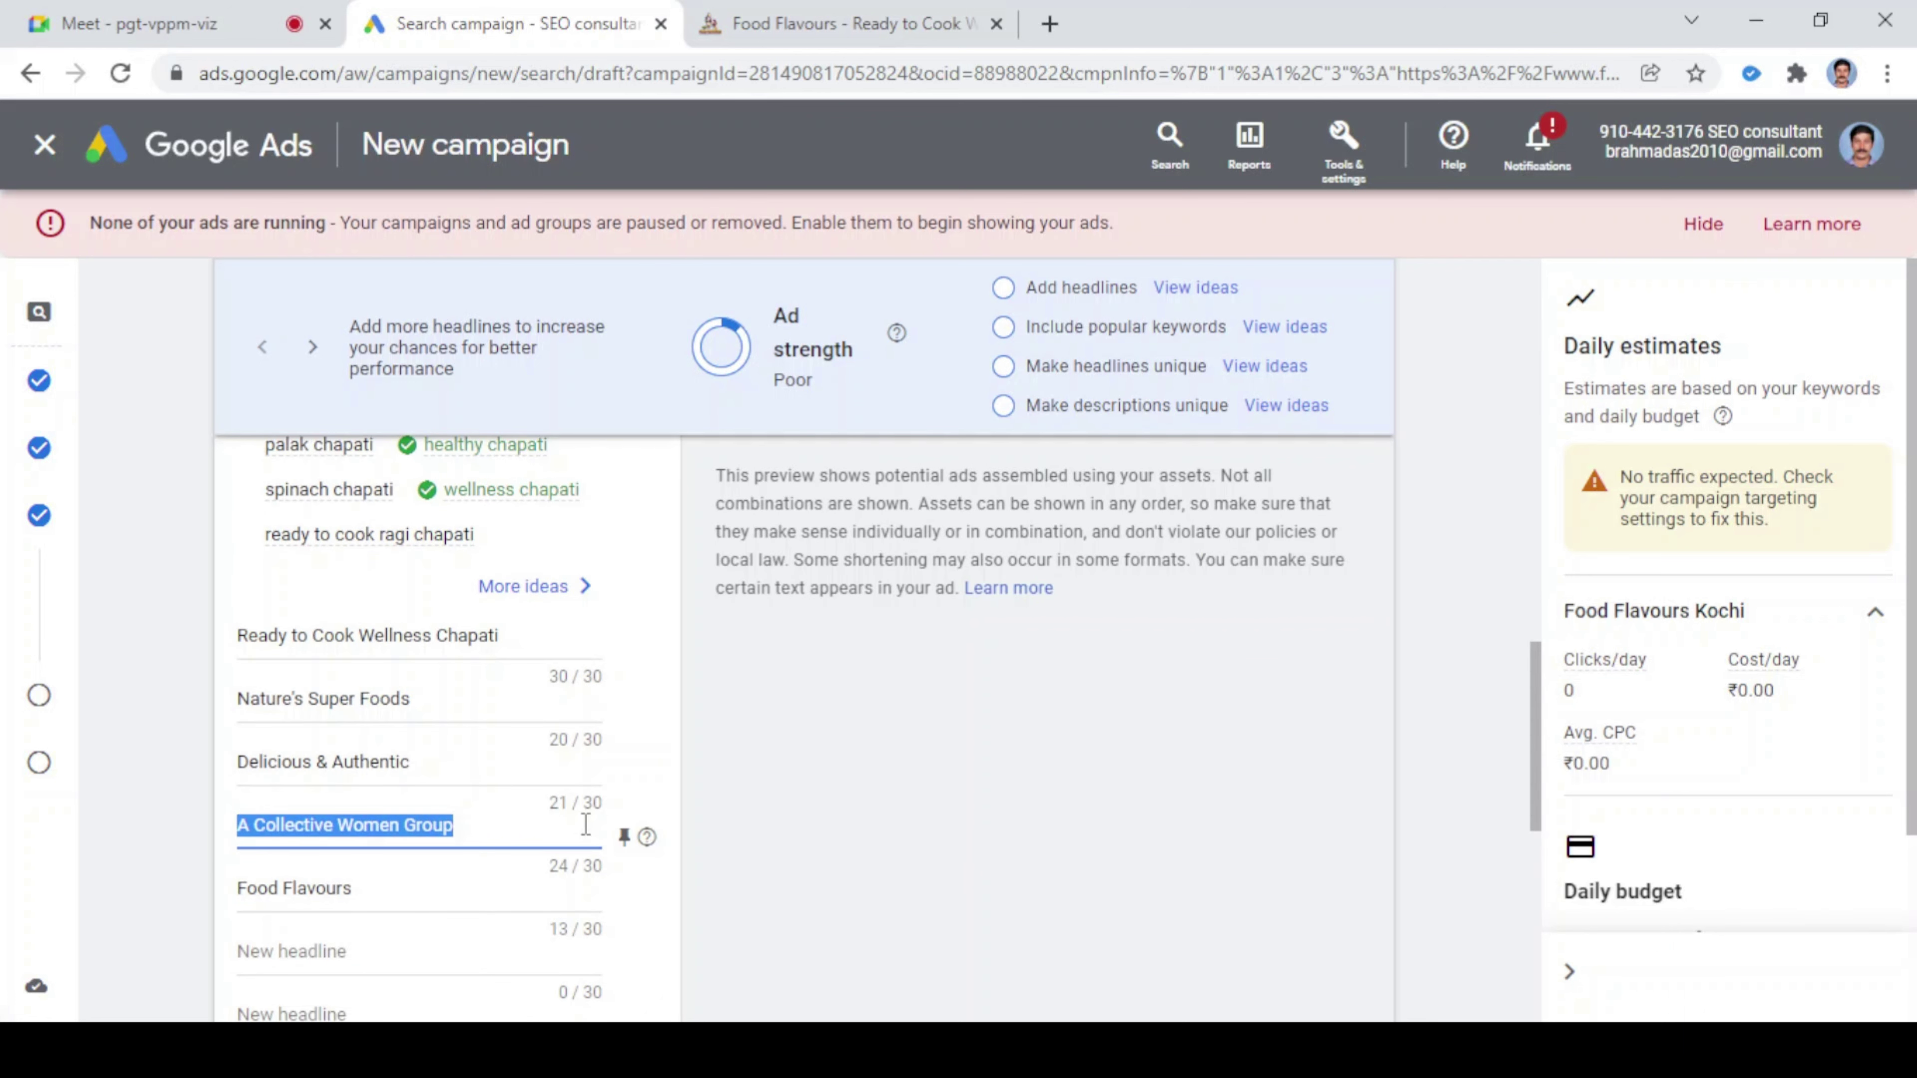
type("Mad")
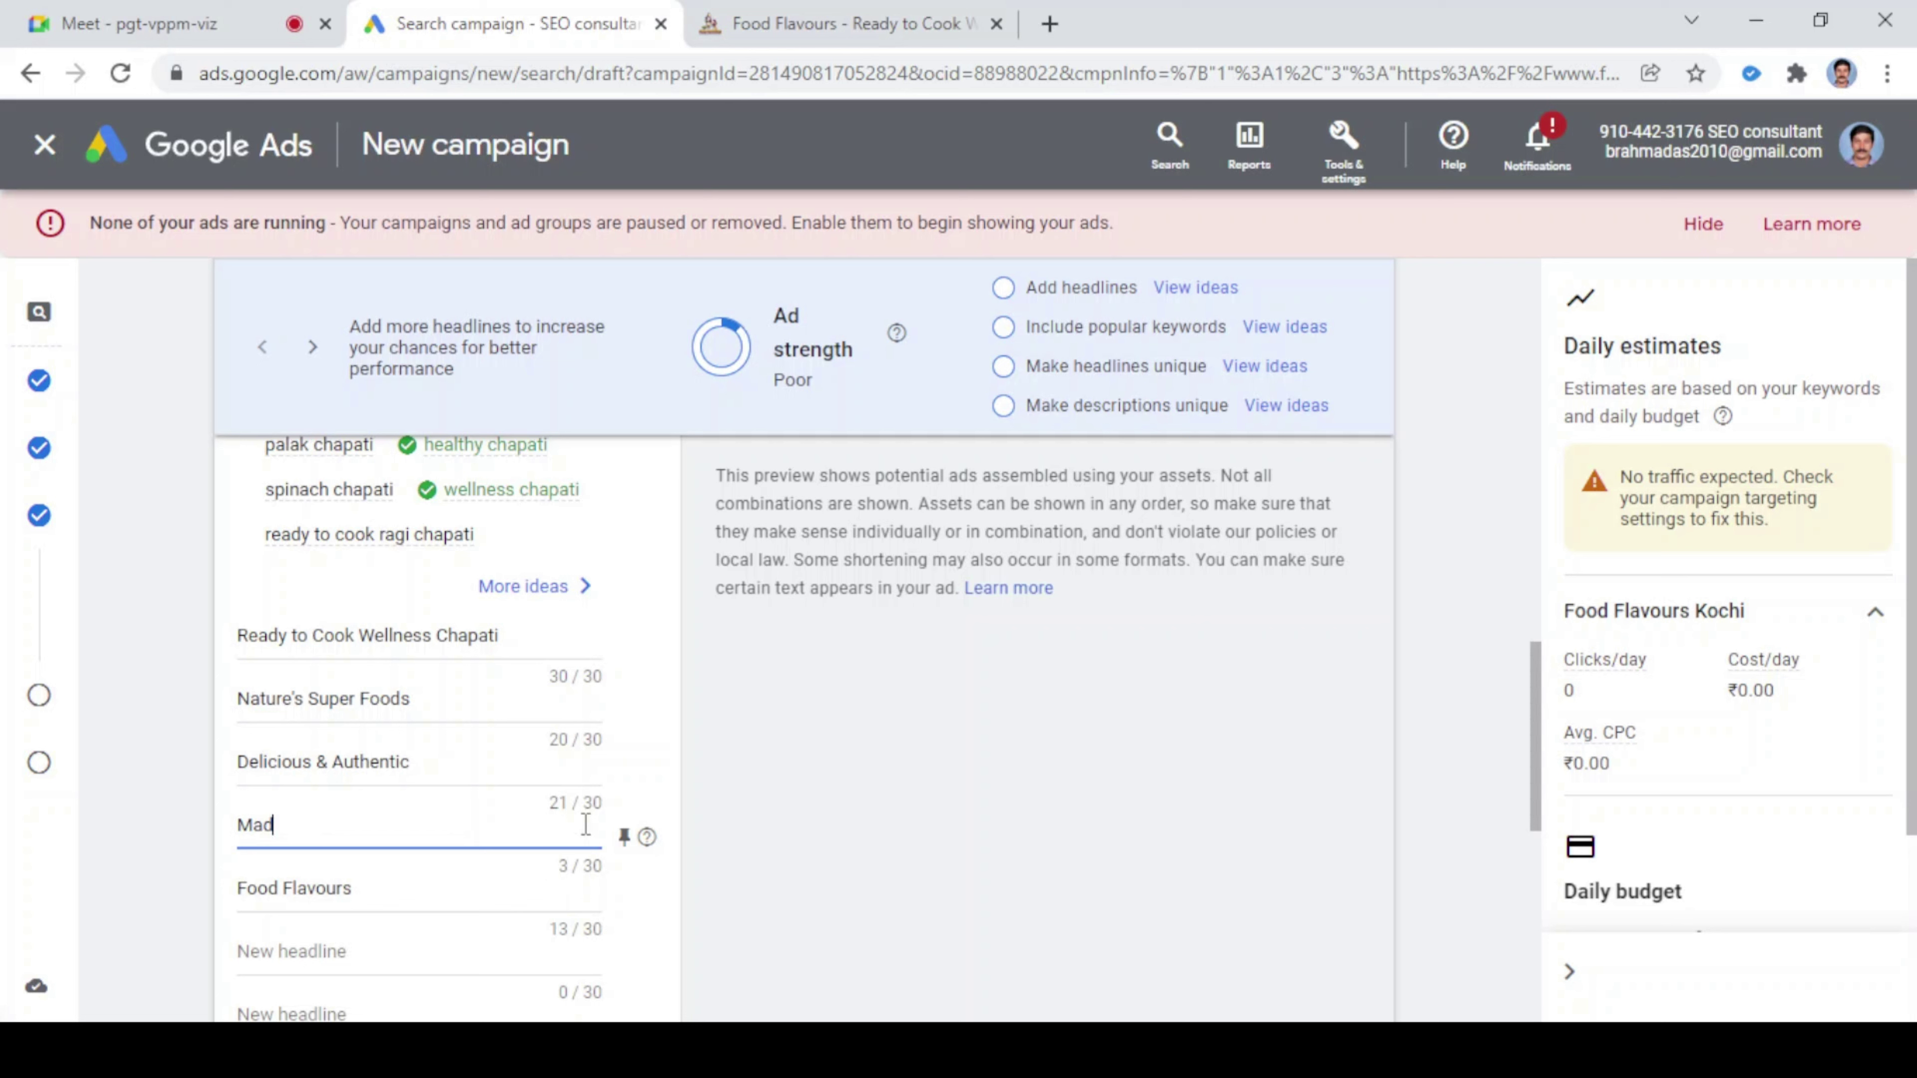
type("e with Palak")
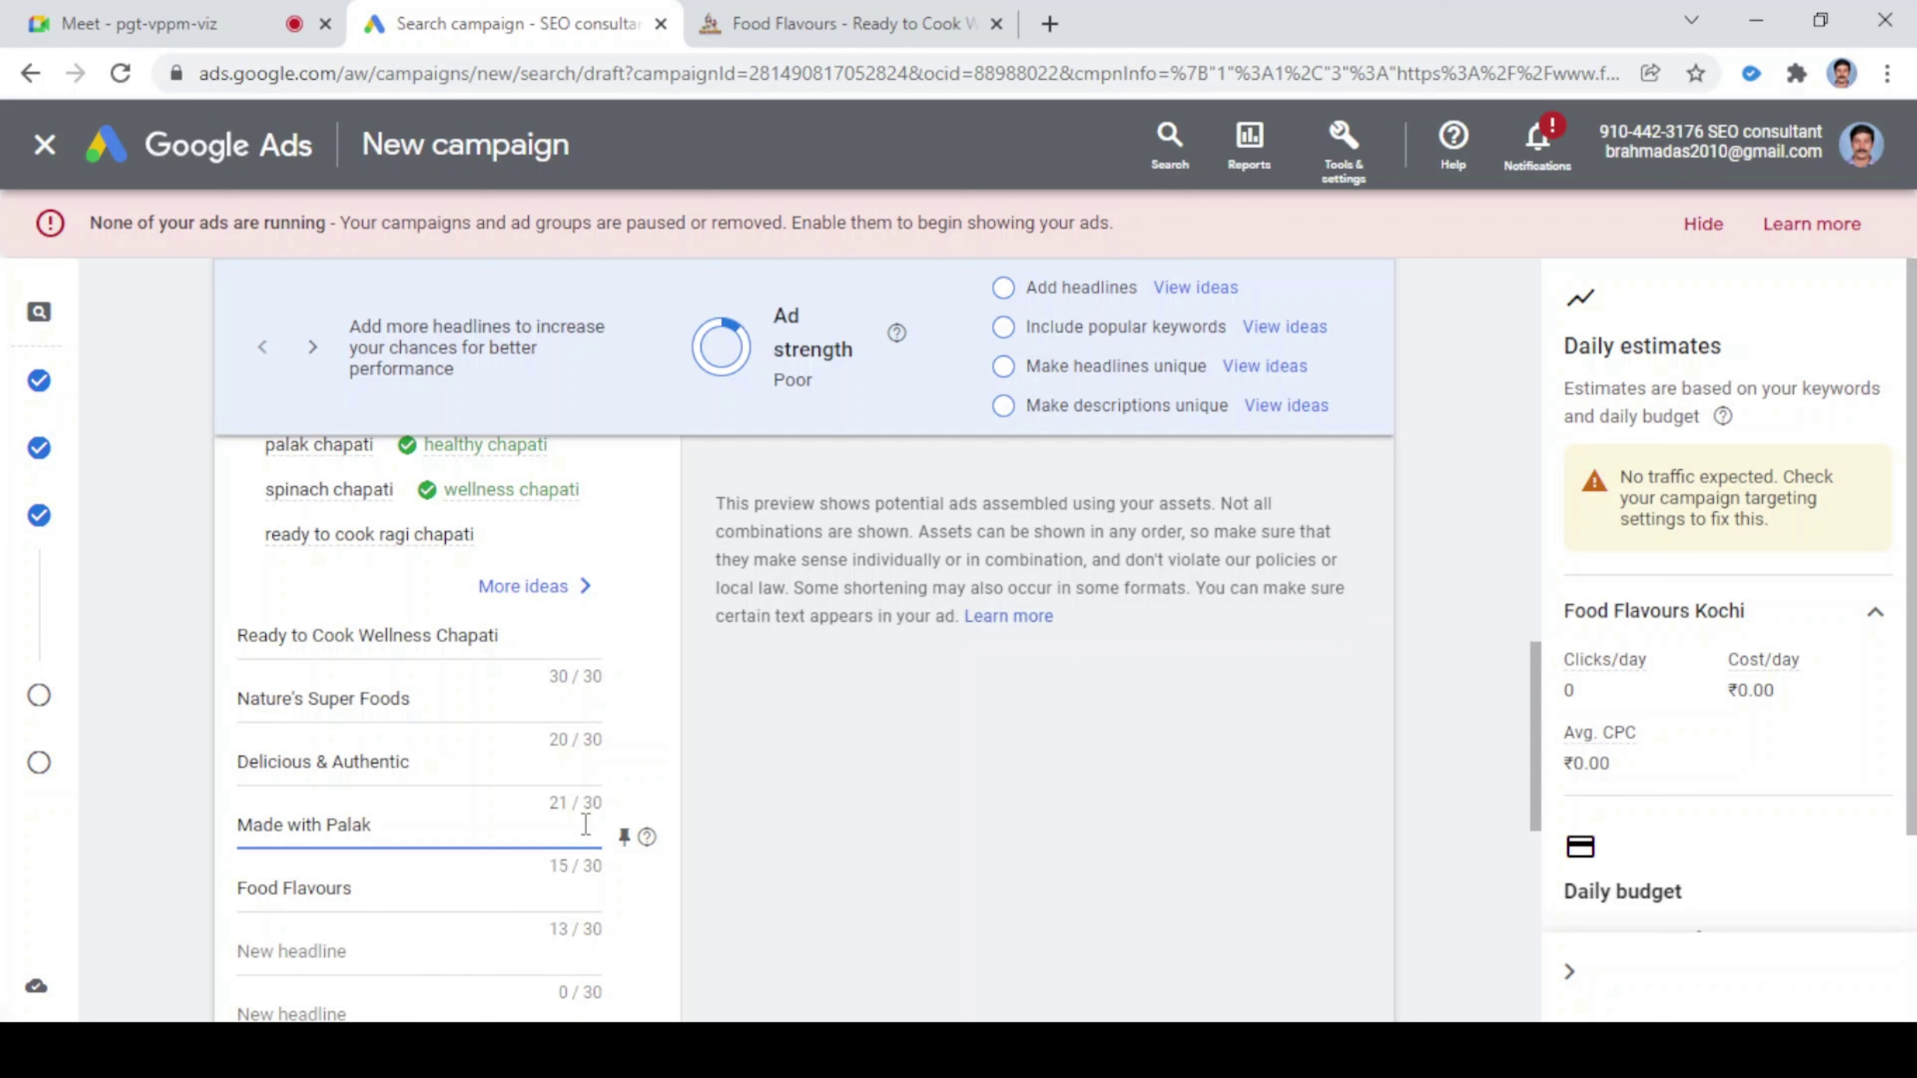
type(",")
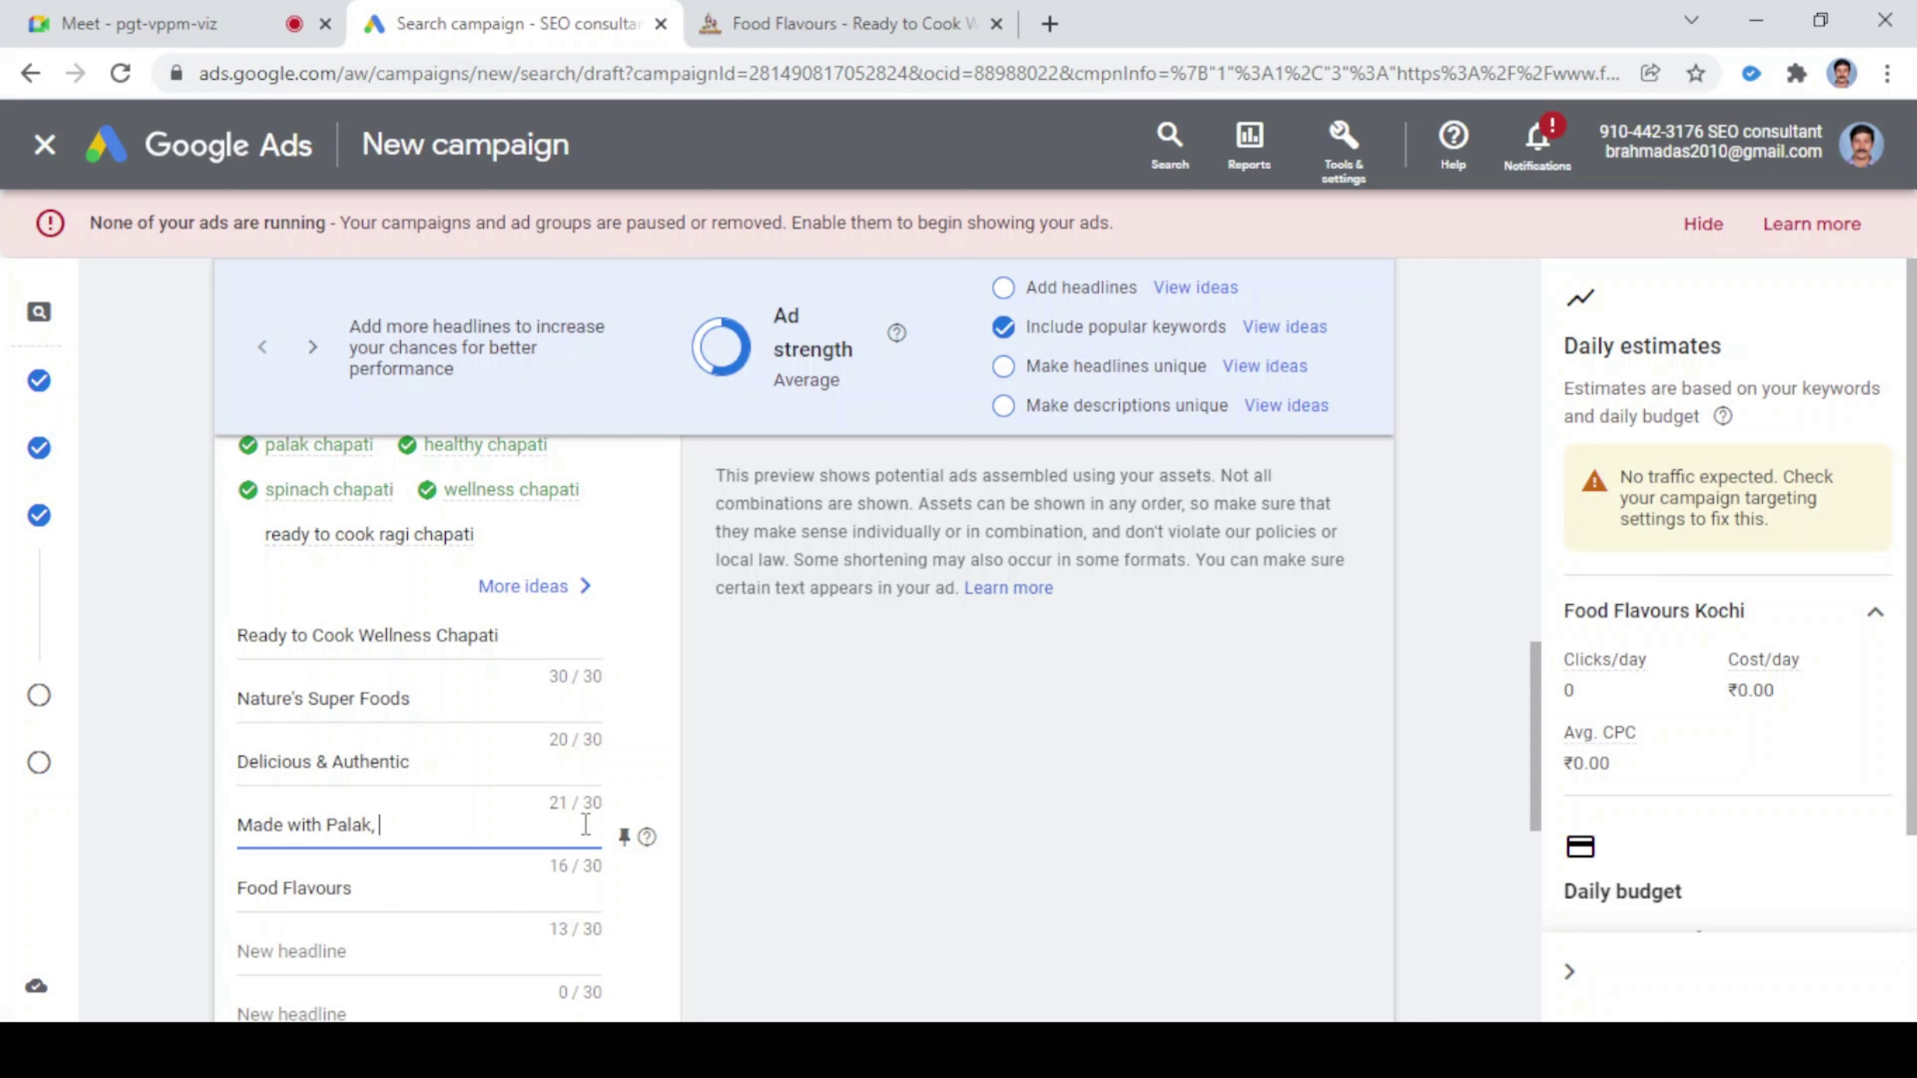
type("Rafi")
key("BackSpace")
key("BackSpace")
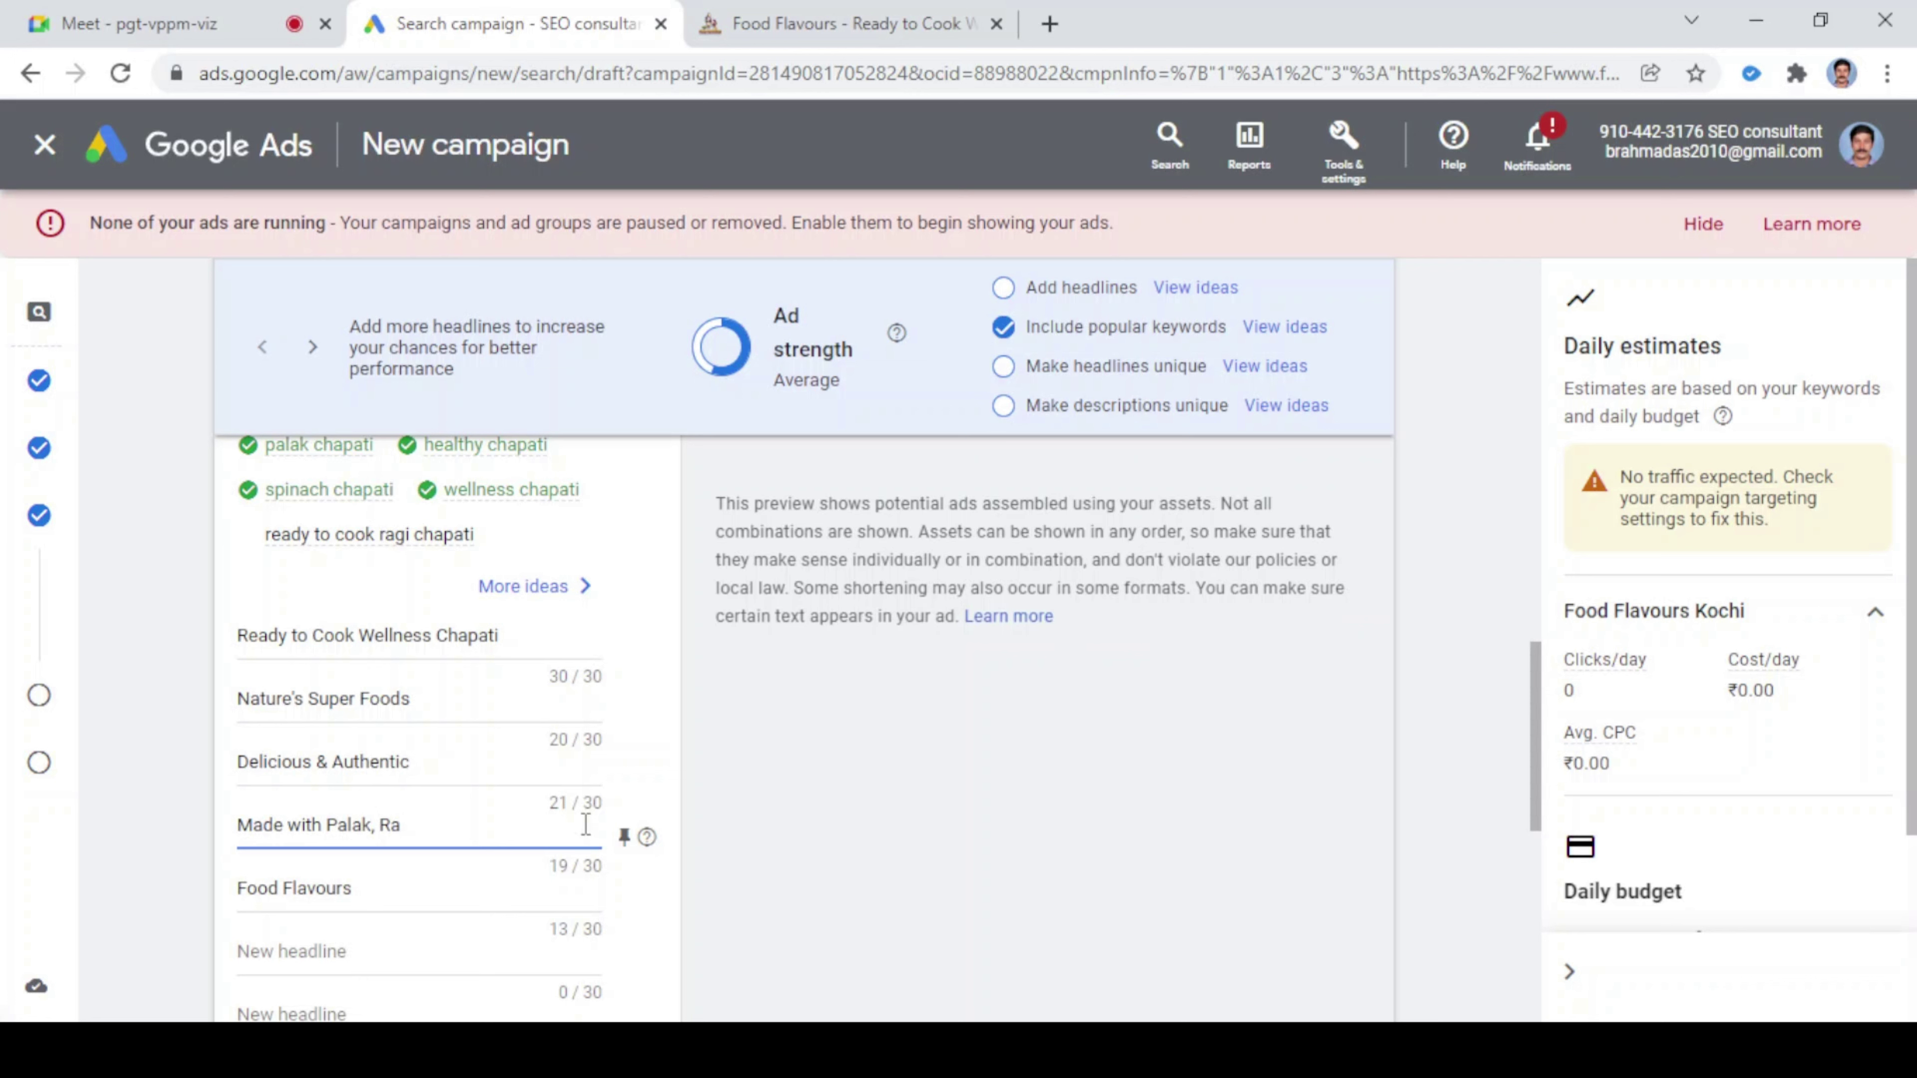
type("gi")
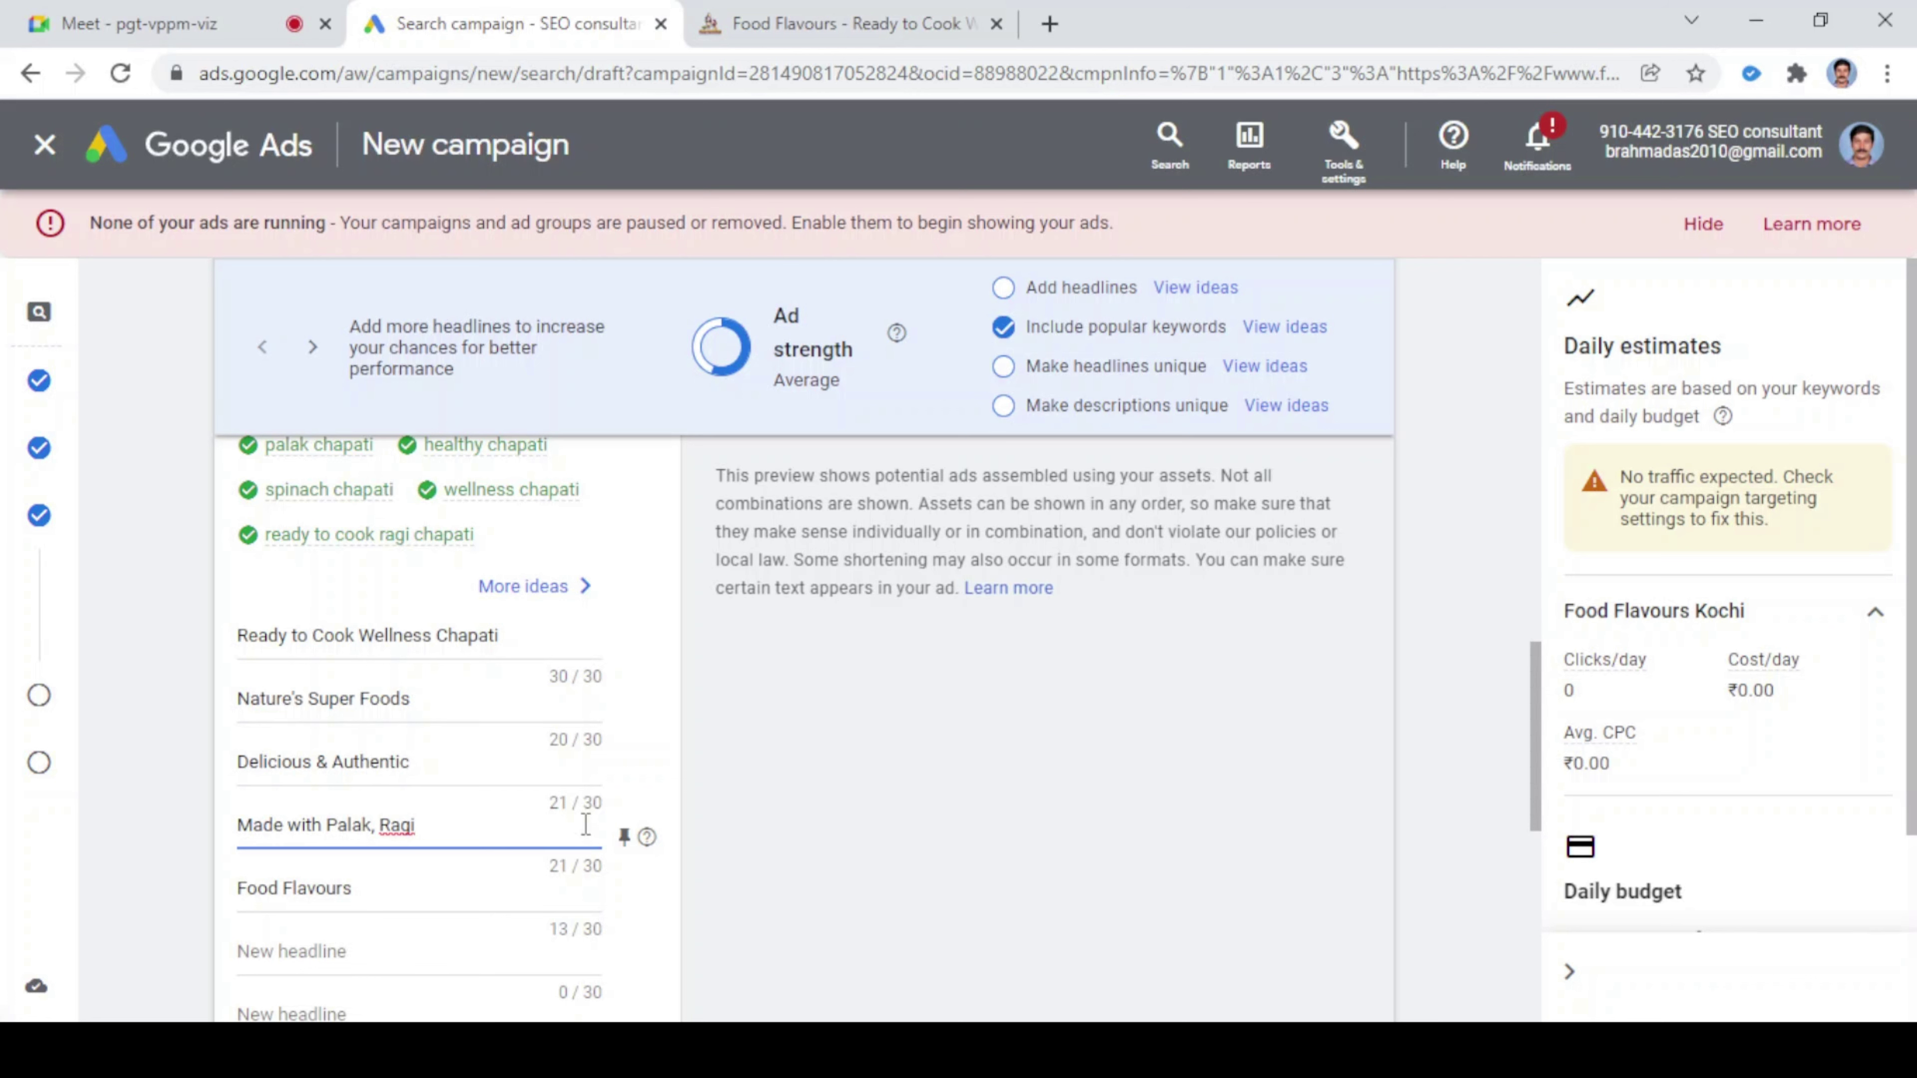
- Review the edited headlines, the suggested keyword coverage, the ad preview and the existing descriptions
scroll(1060, 669, "down", 2)
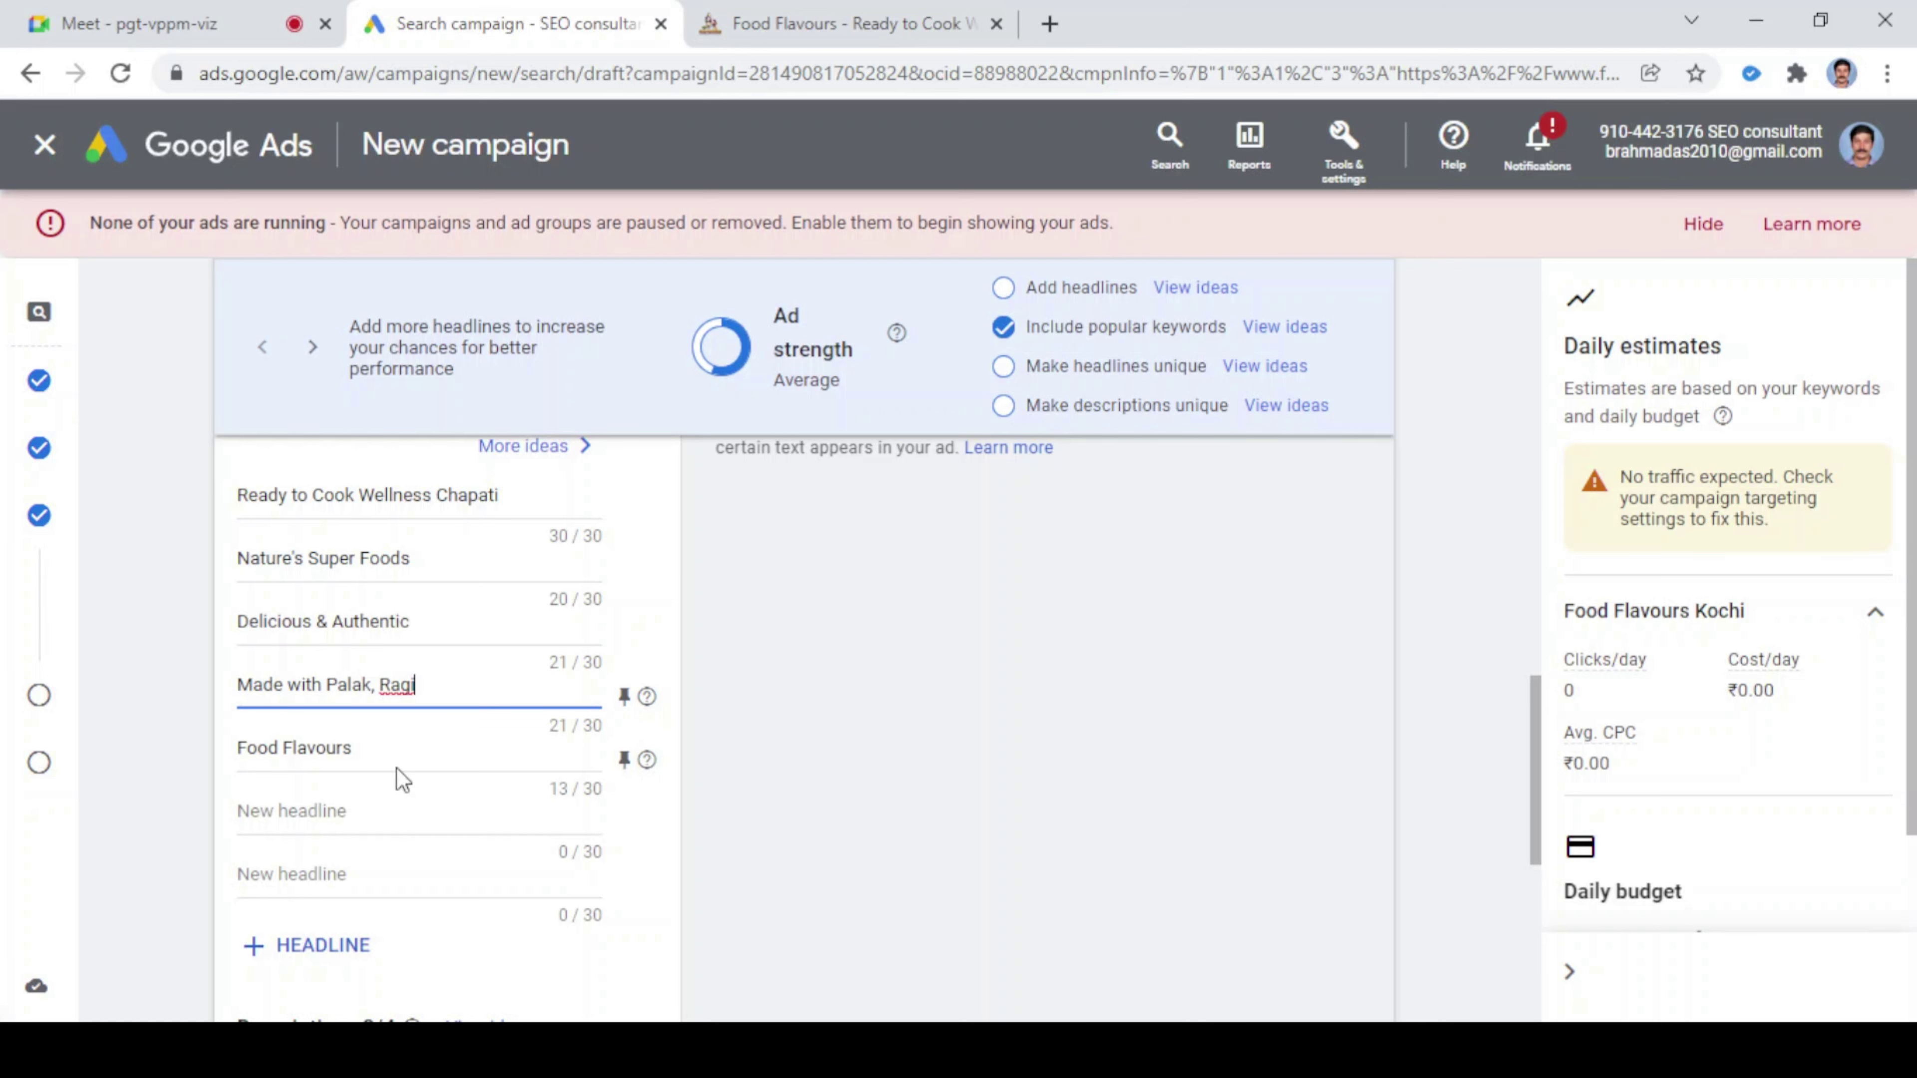
left_click(398, 752)
scroll(934, 732, "up", 5)
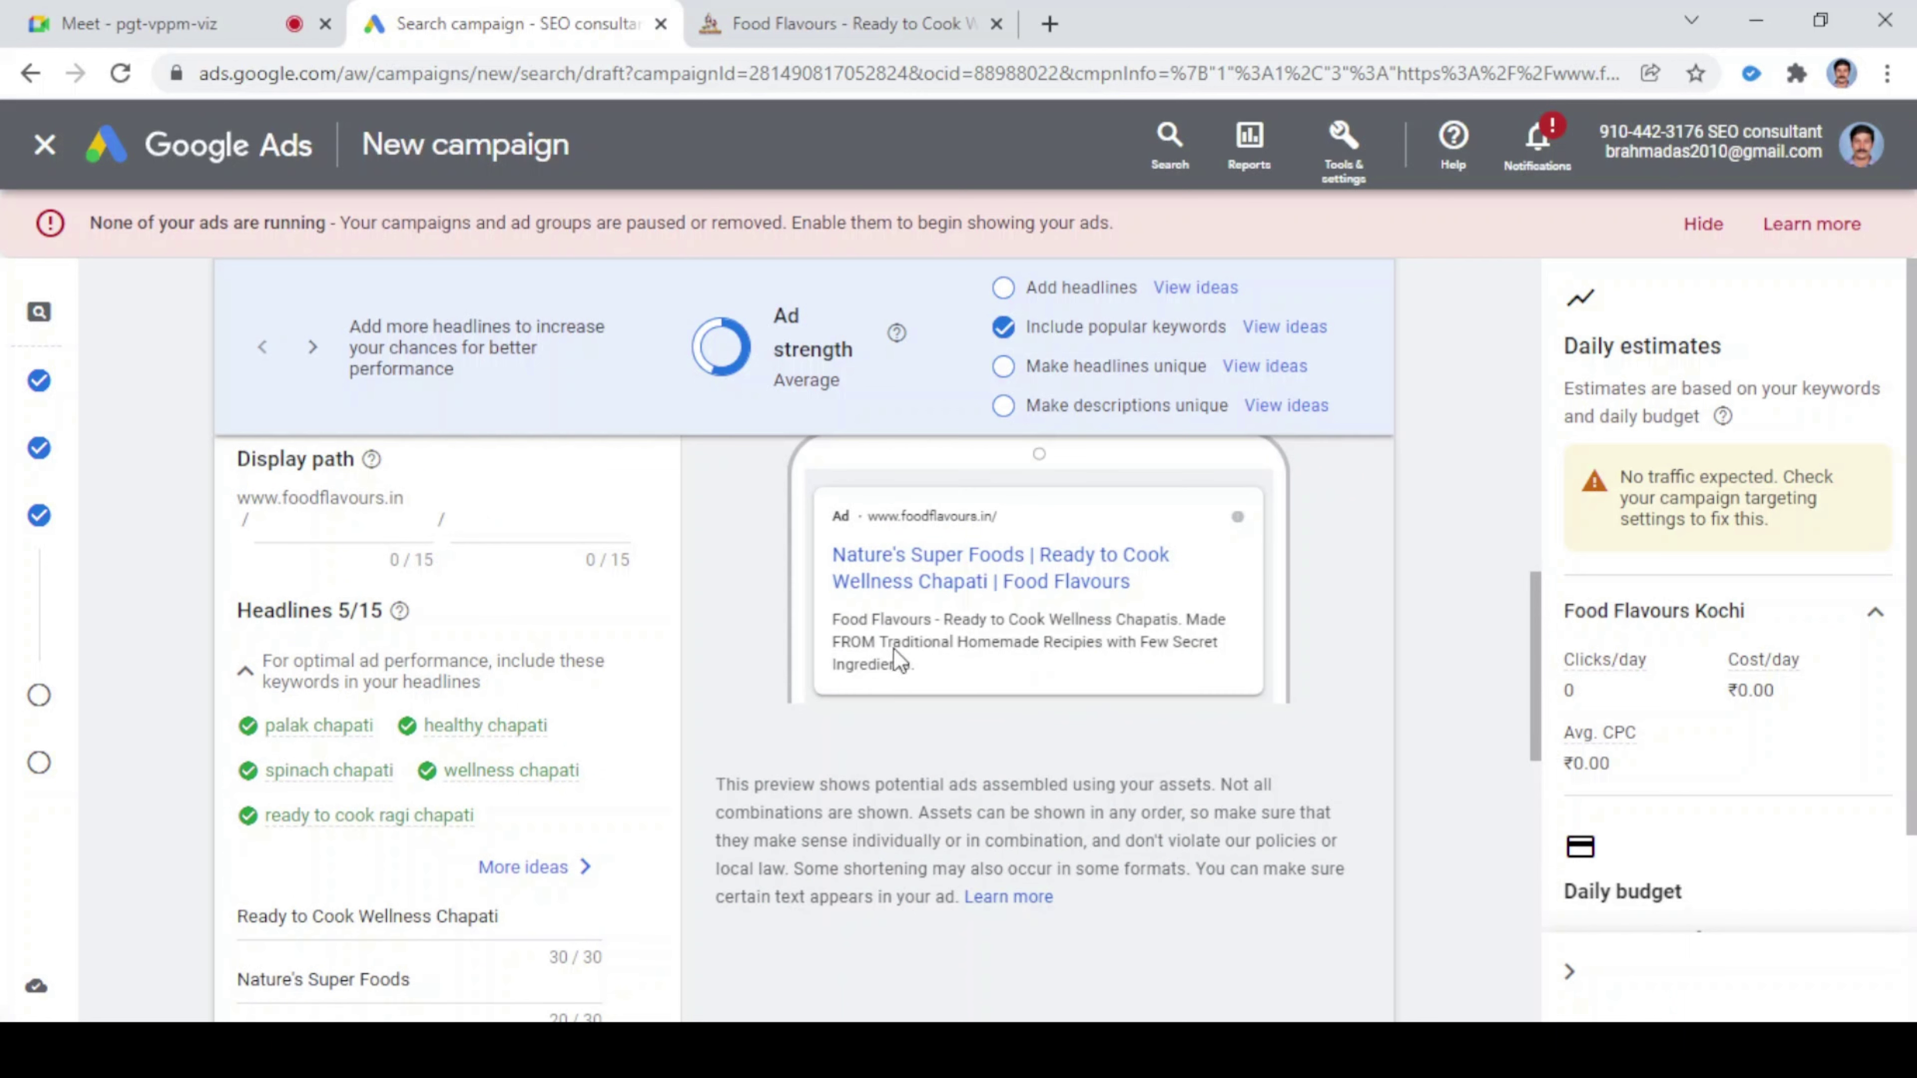
scroll(842, 759, "down", 2)
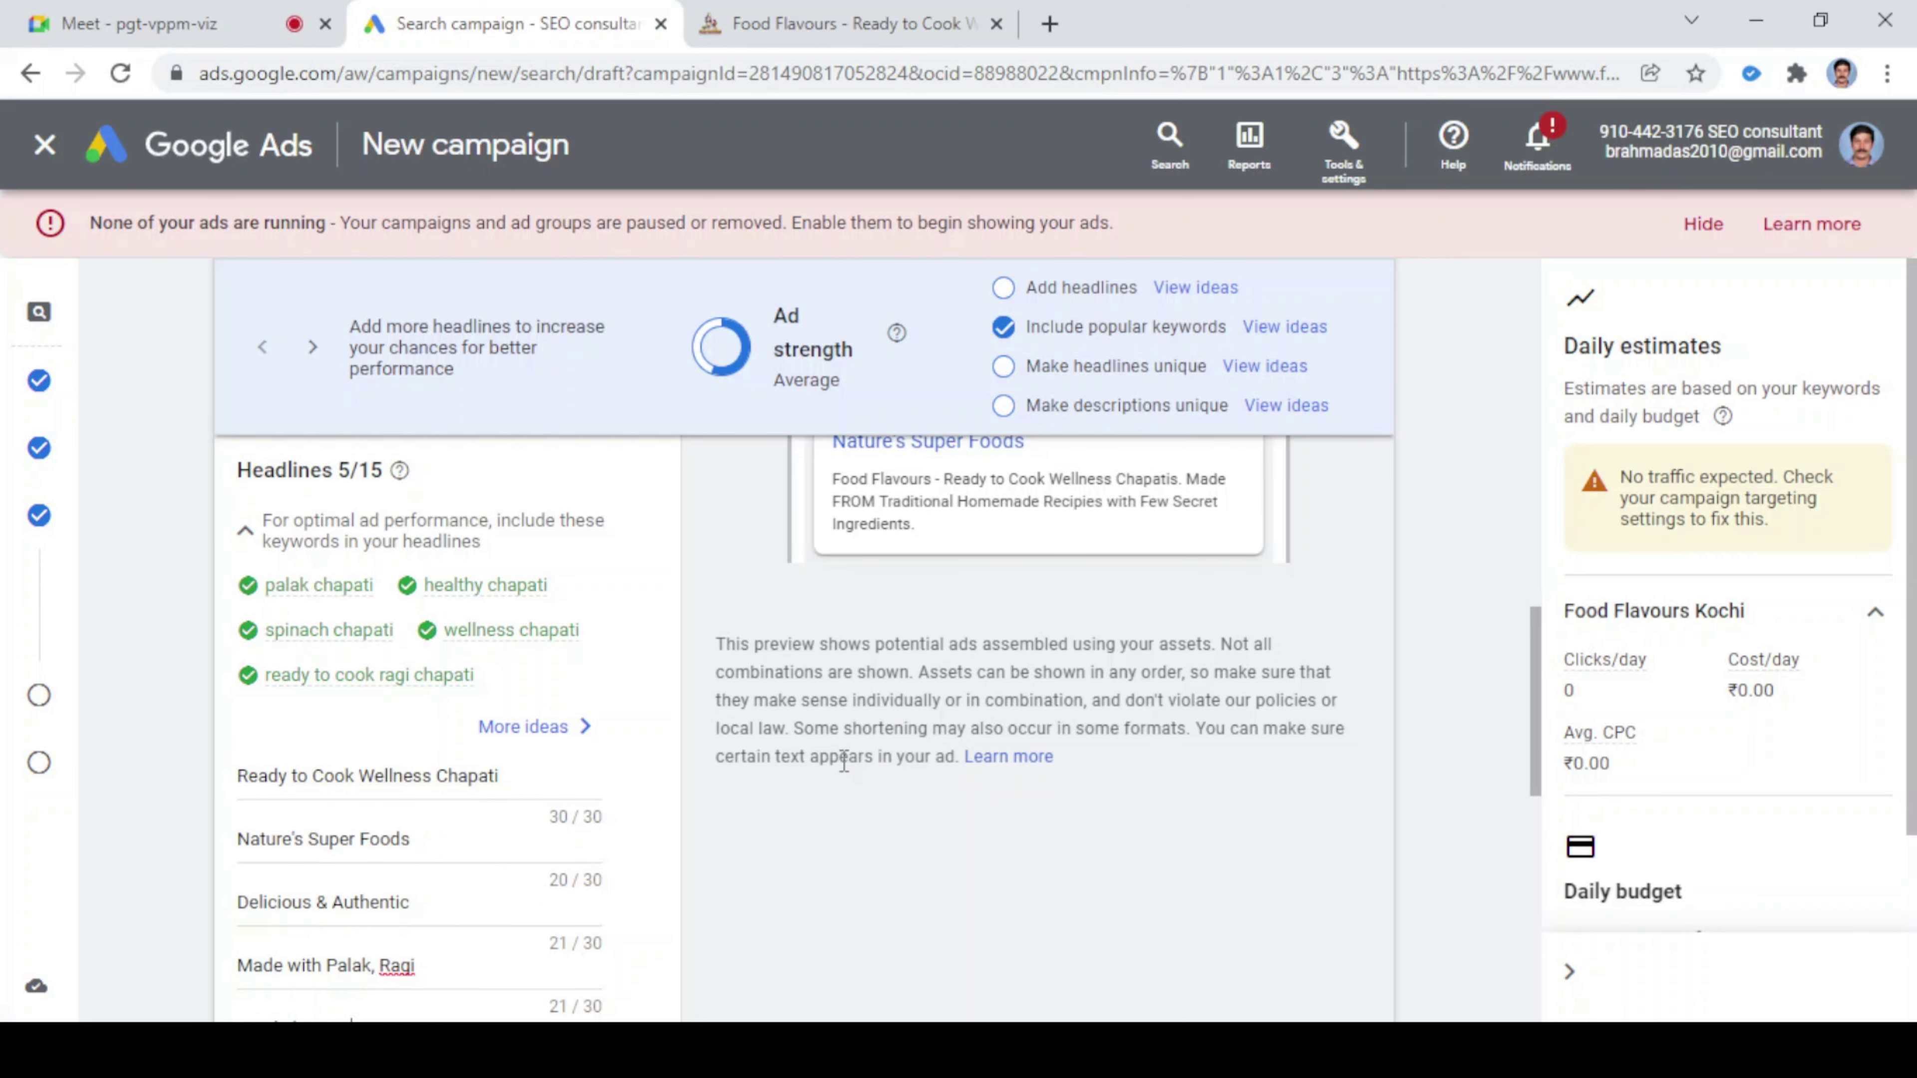
scroll(841, 760, "down", 2)
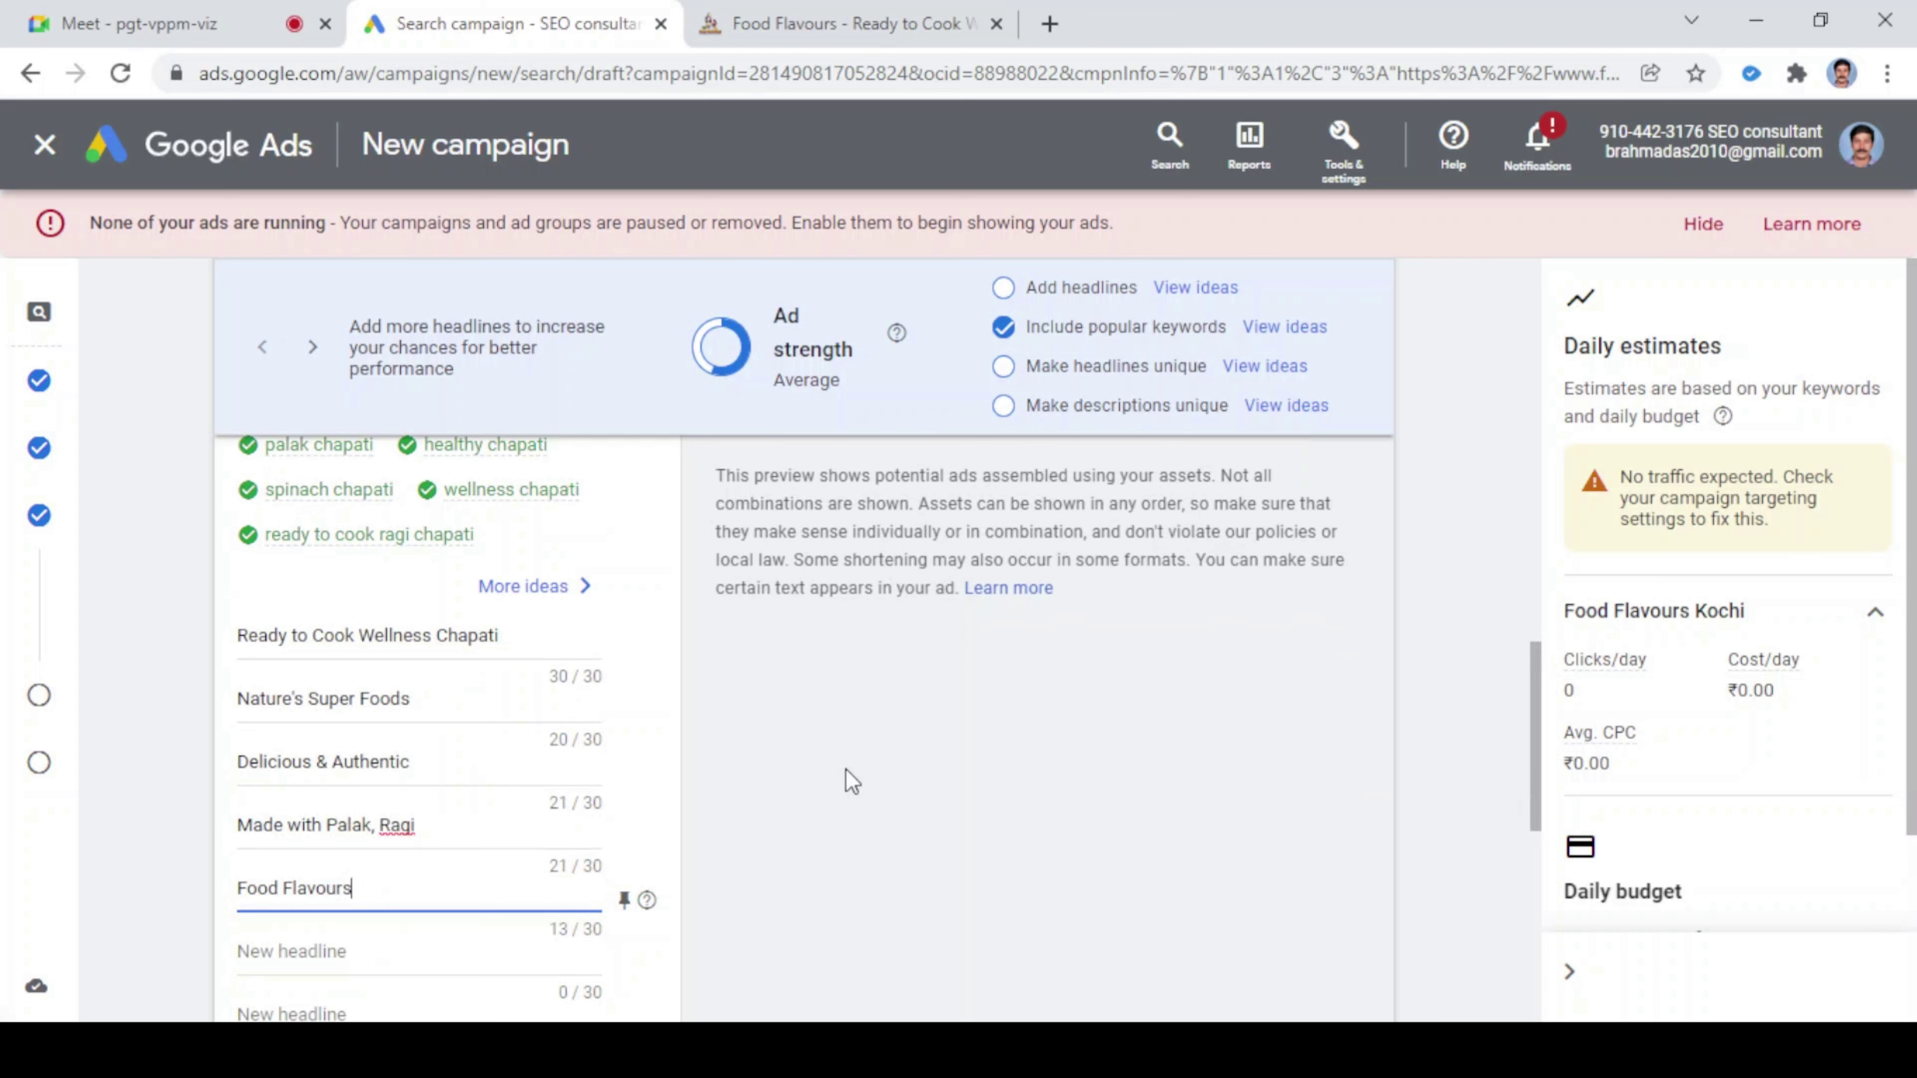
scroll(852, 781, "down", 2)
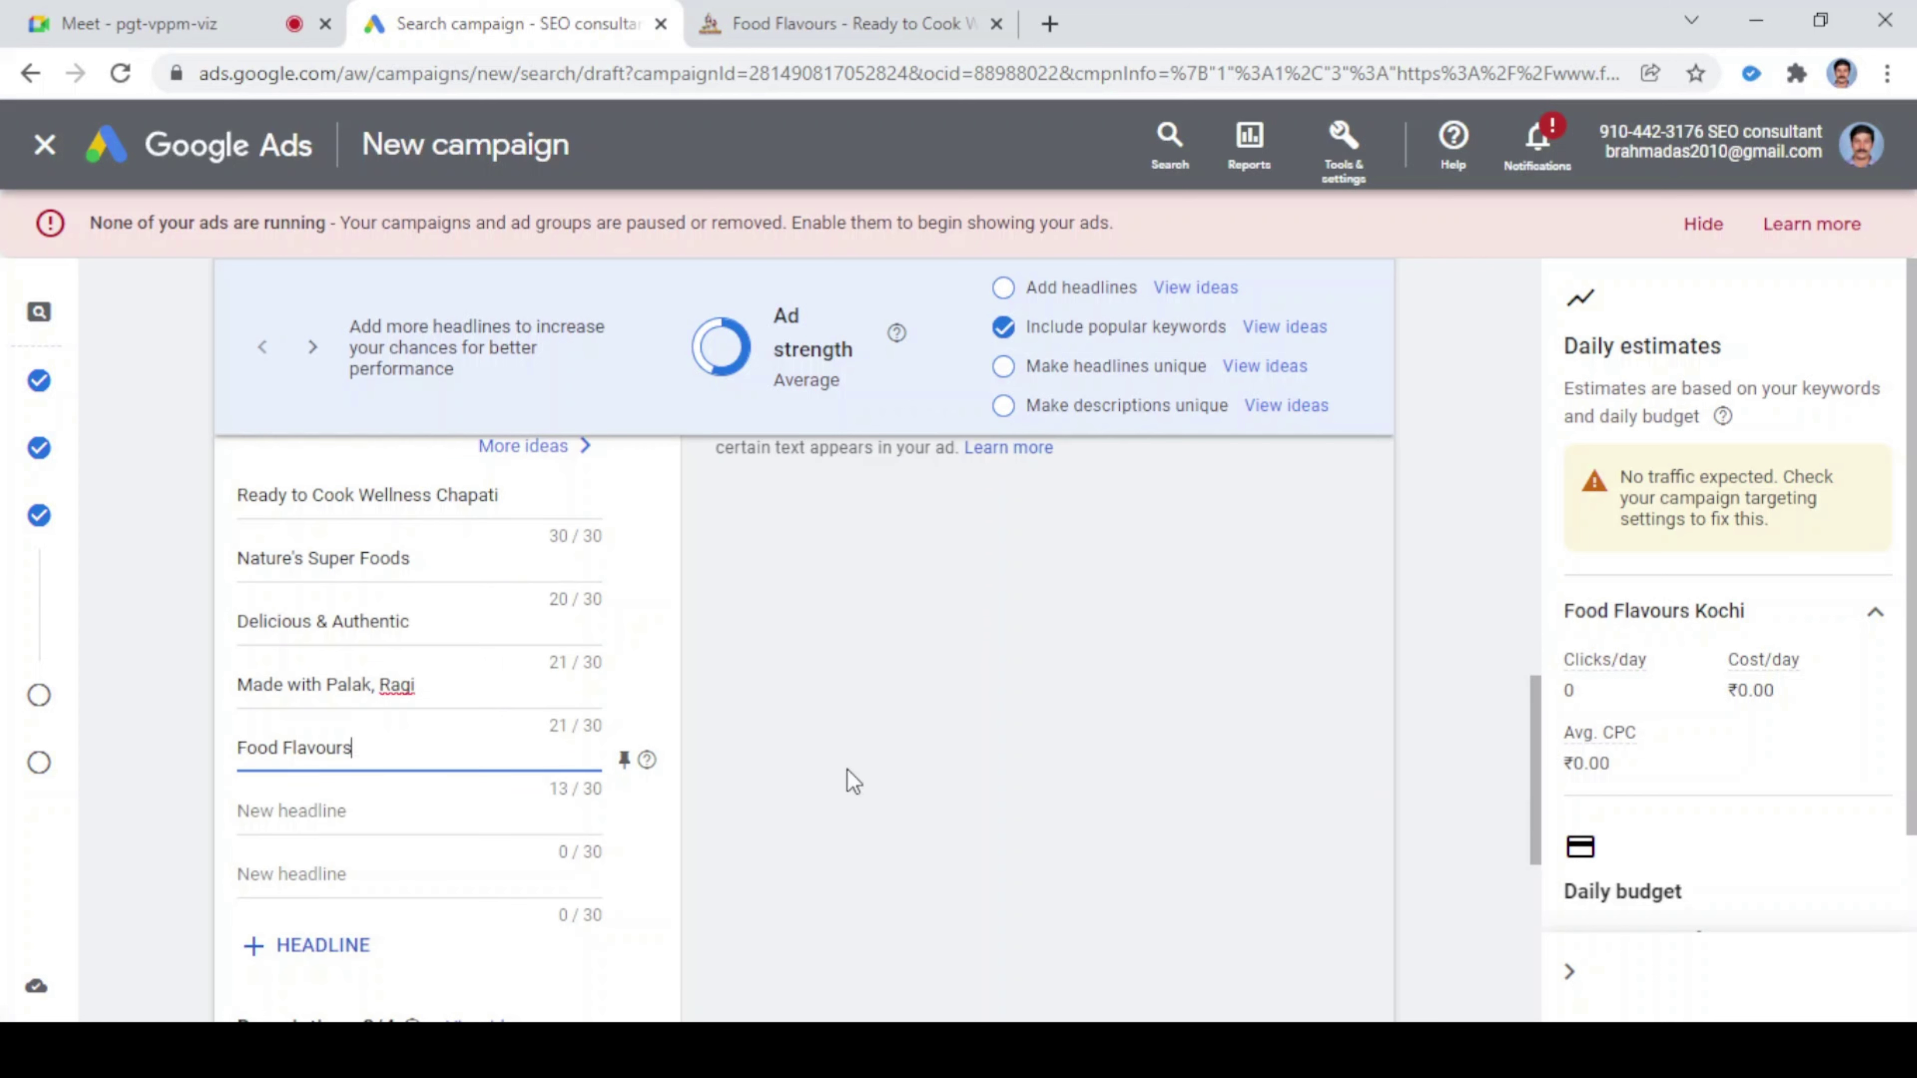
scroll(857, 785, "down", 4)
scroll(857, 780, "down", 4)
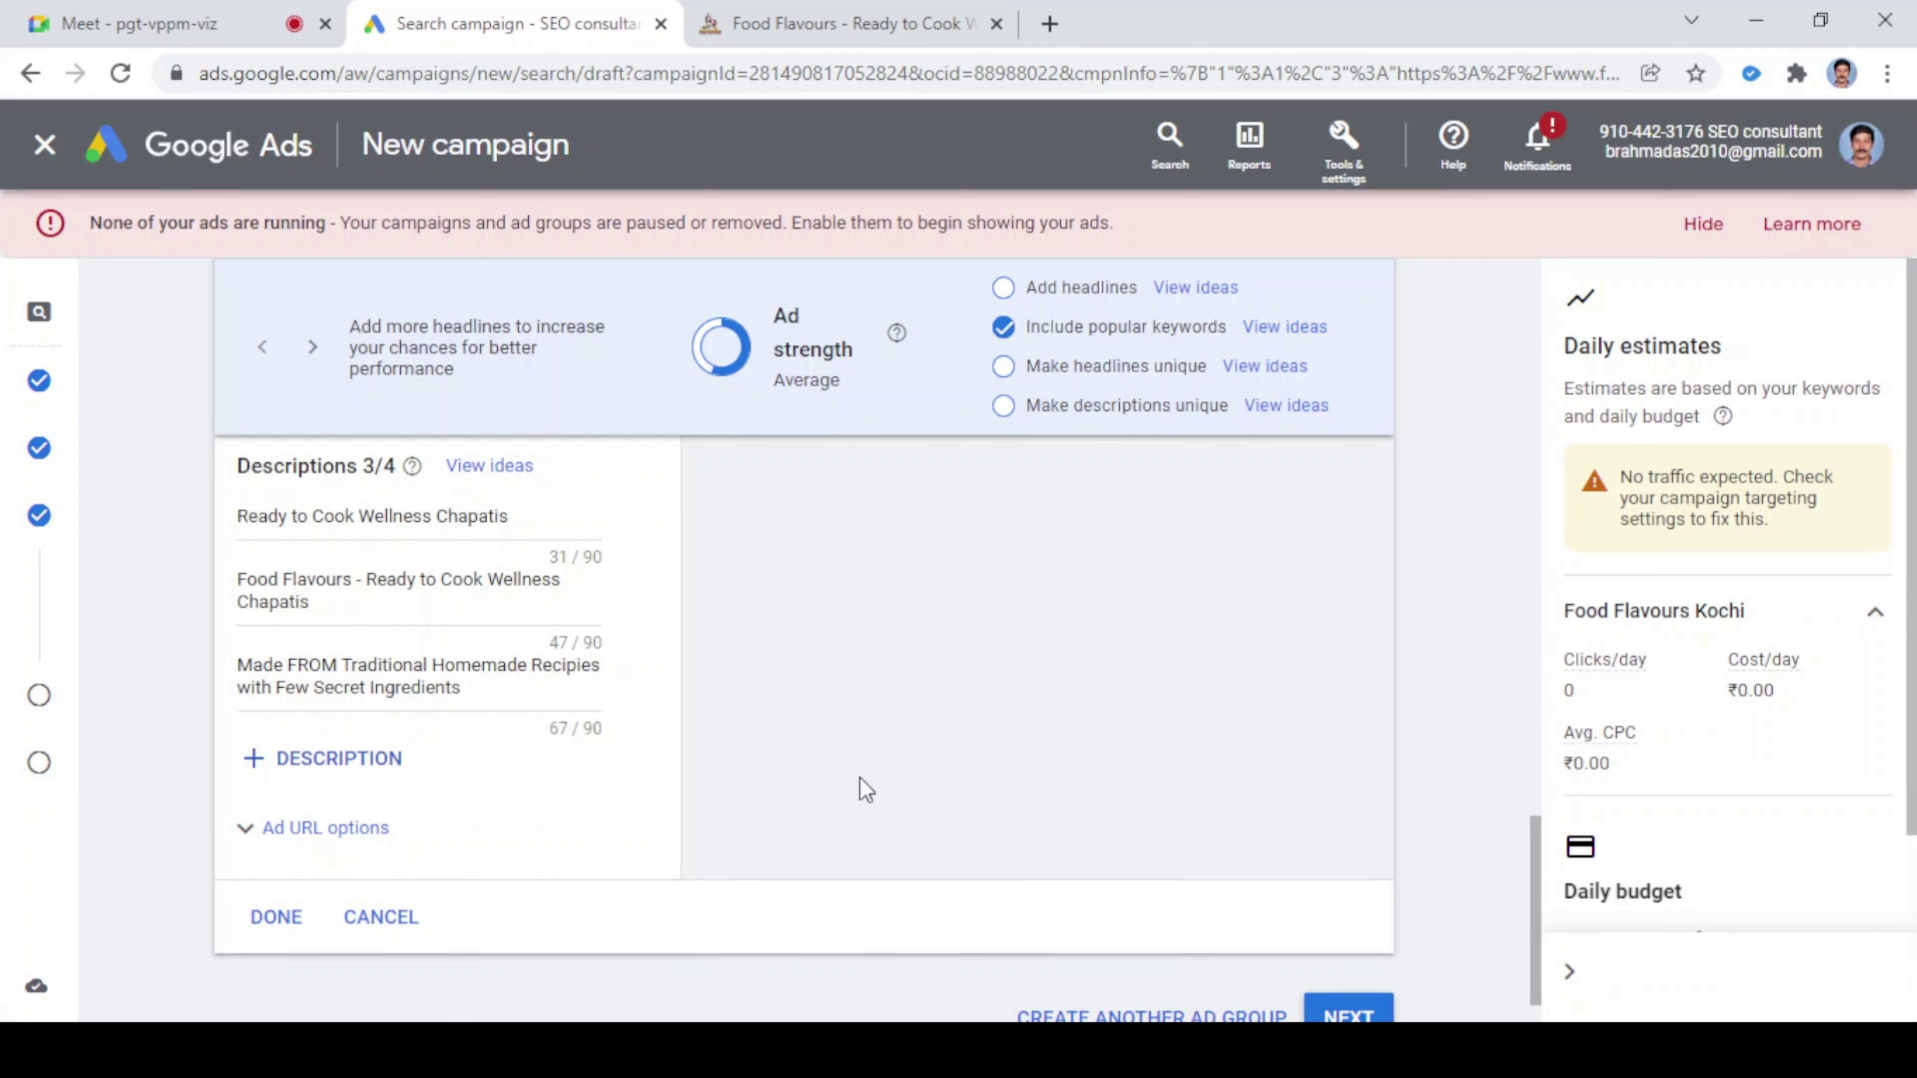
scroll(860, 776, "up", 10)
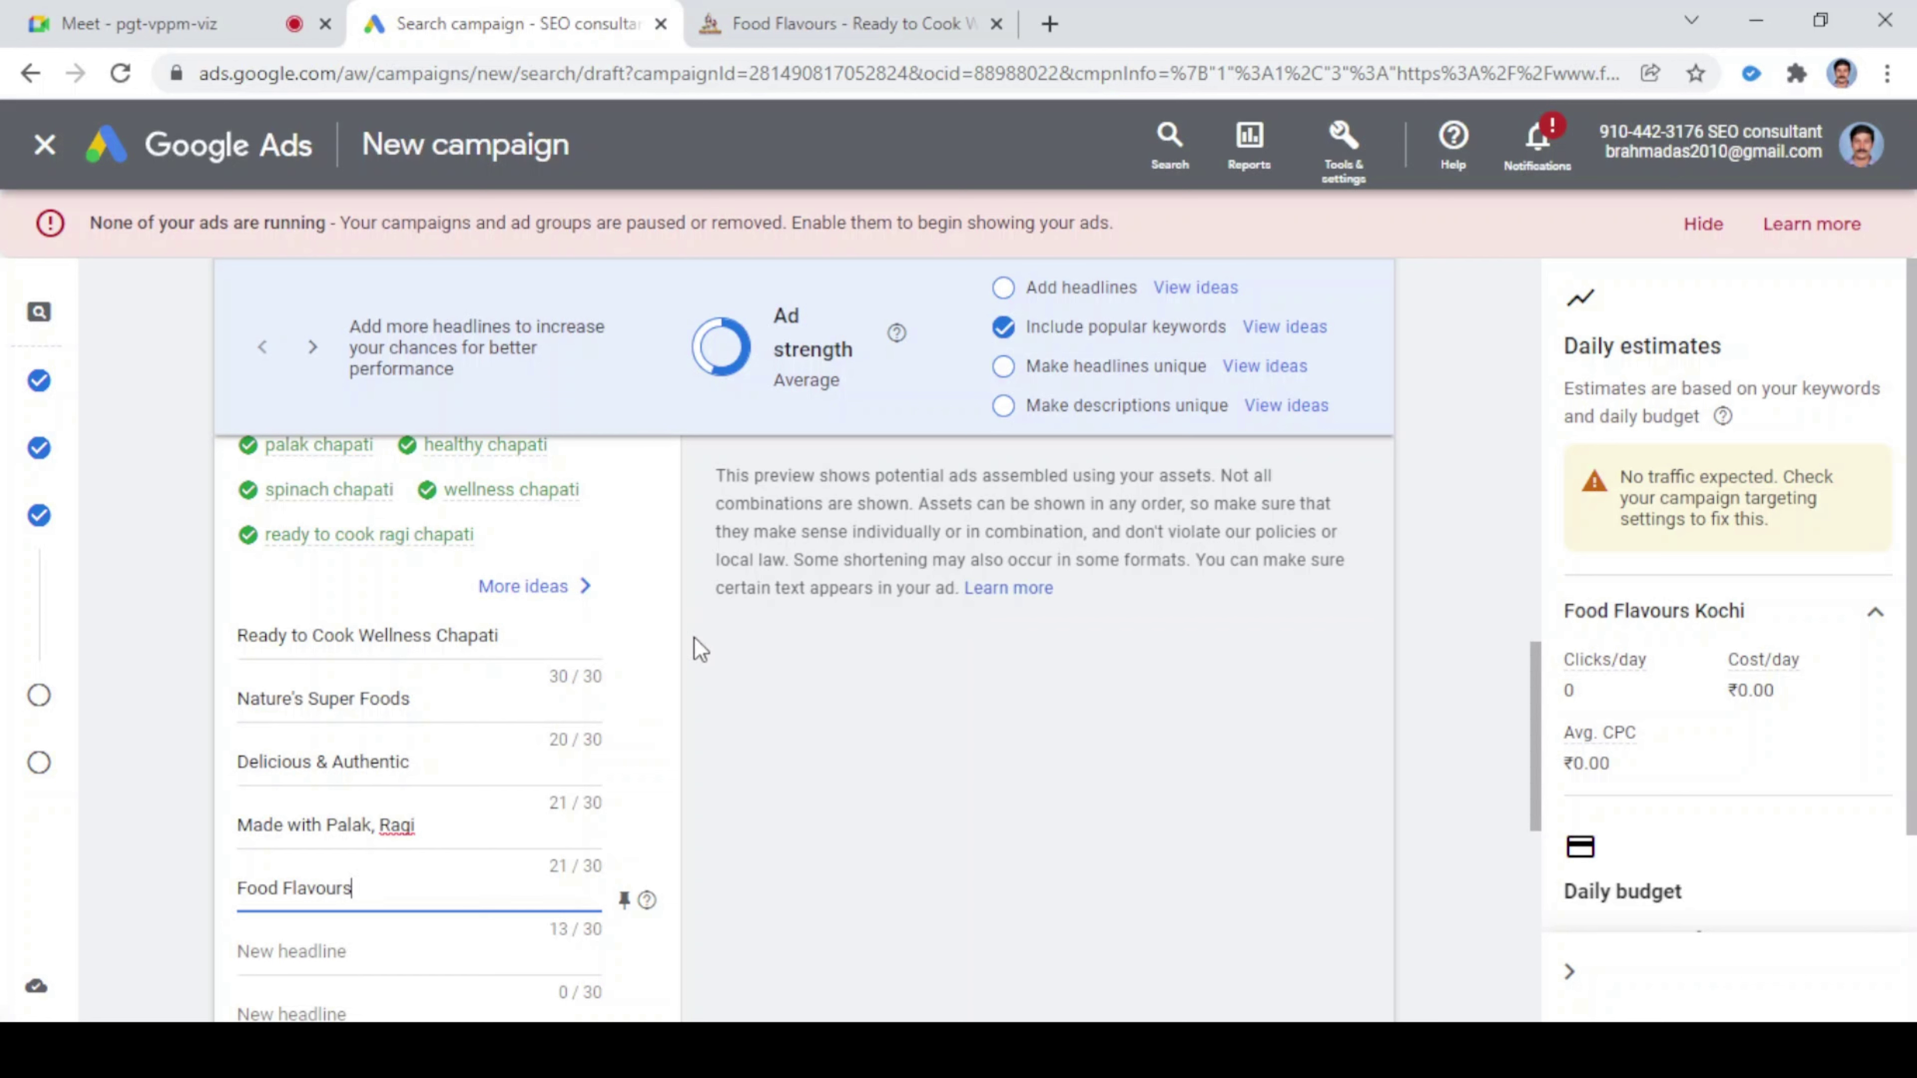
- Add another headline field below the empty ones and enter "Box Packed Wellness Diet Food" in it
scroll(694, 637, "down", 3)
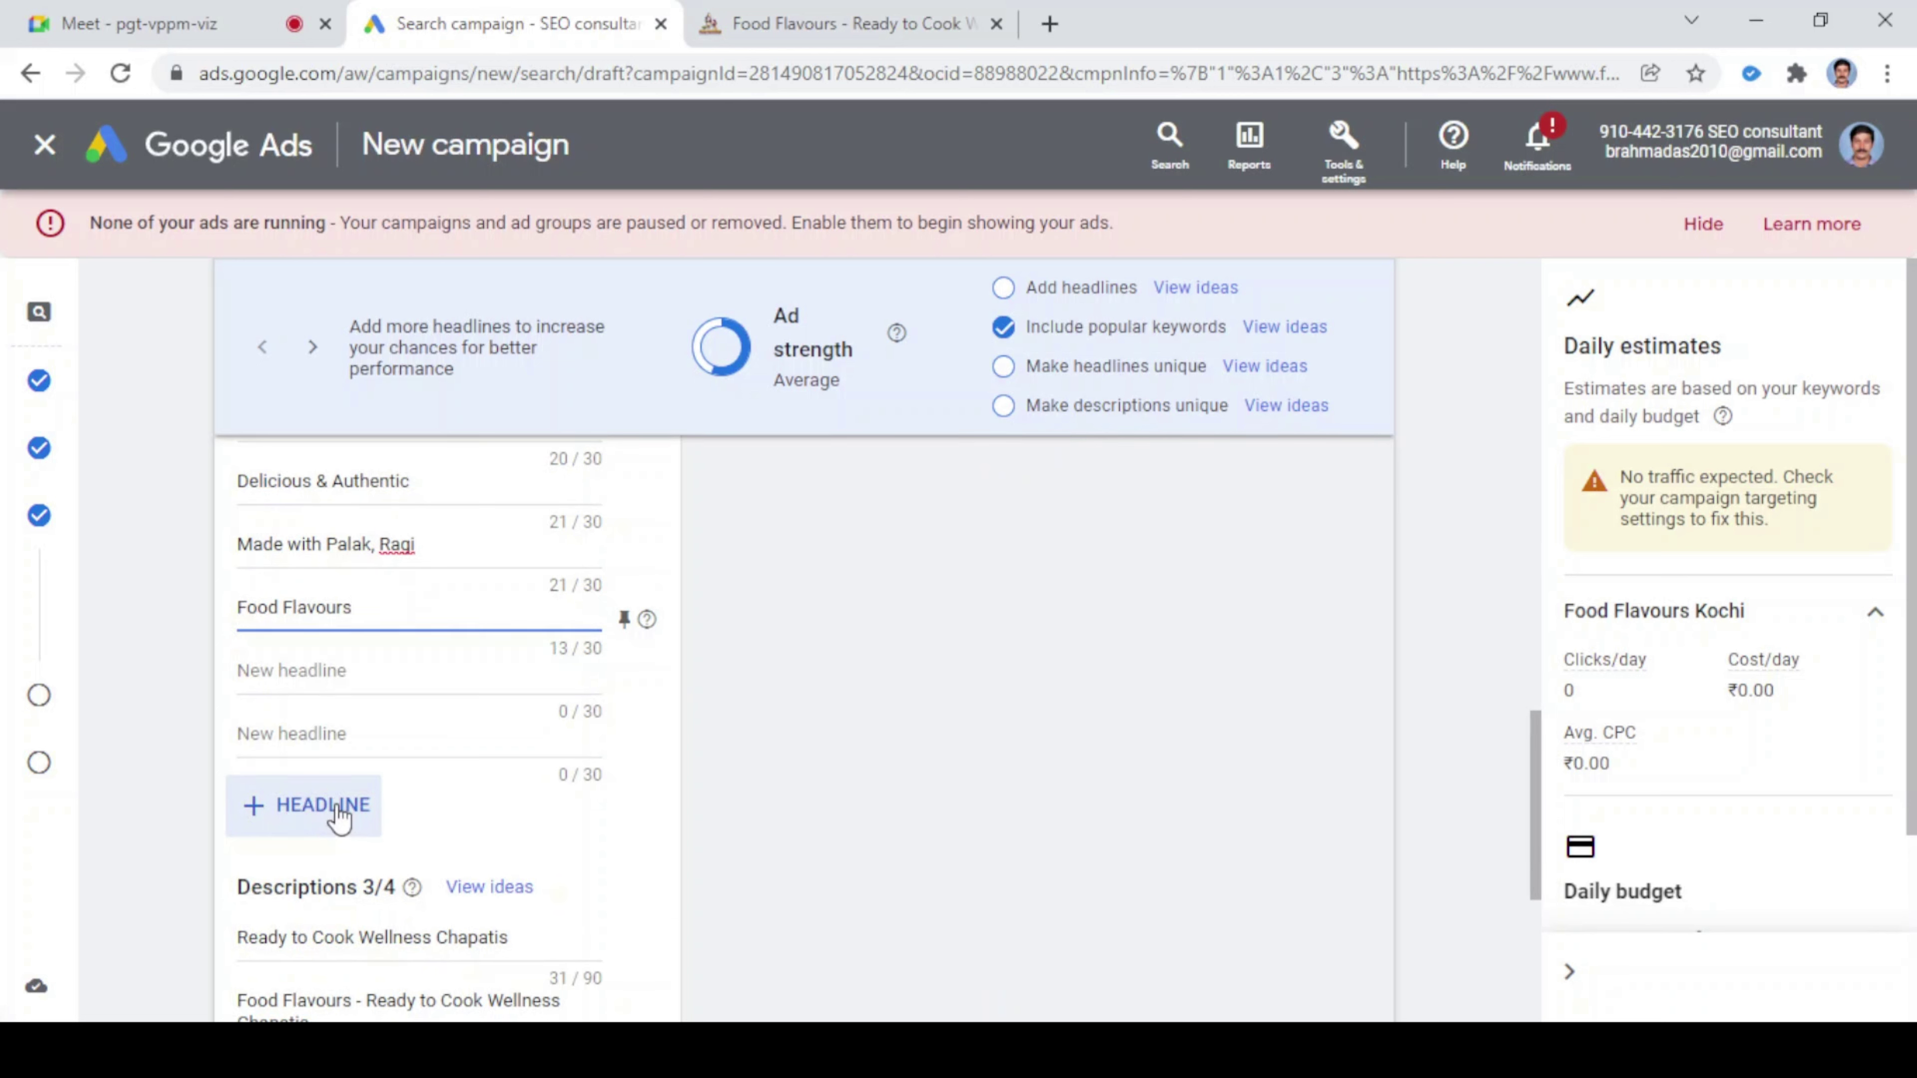
left_click(339, 817)
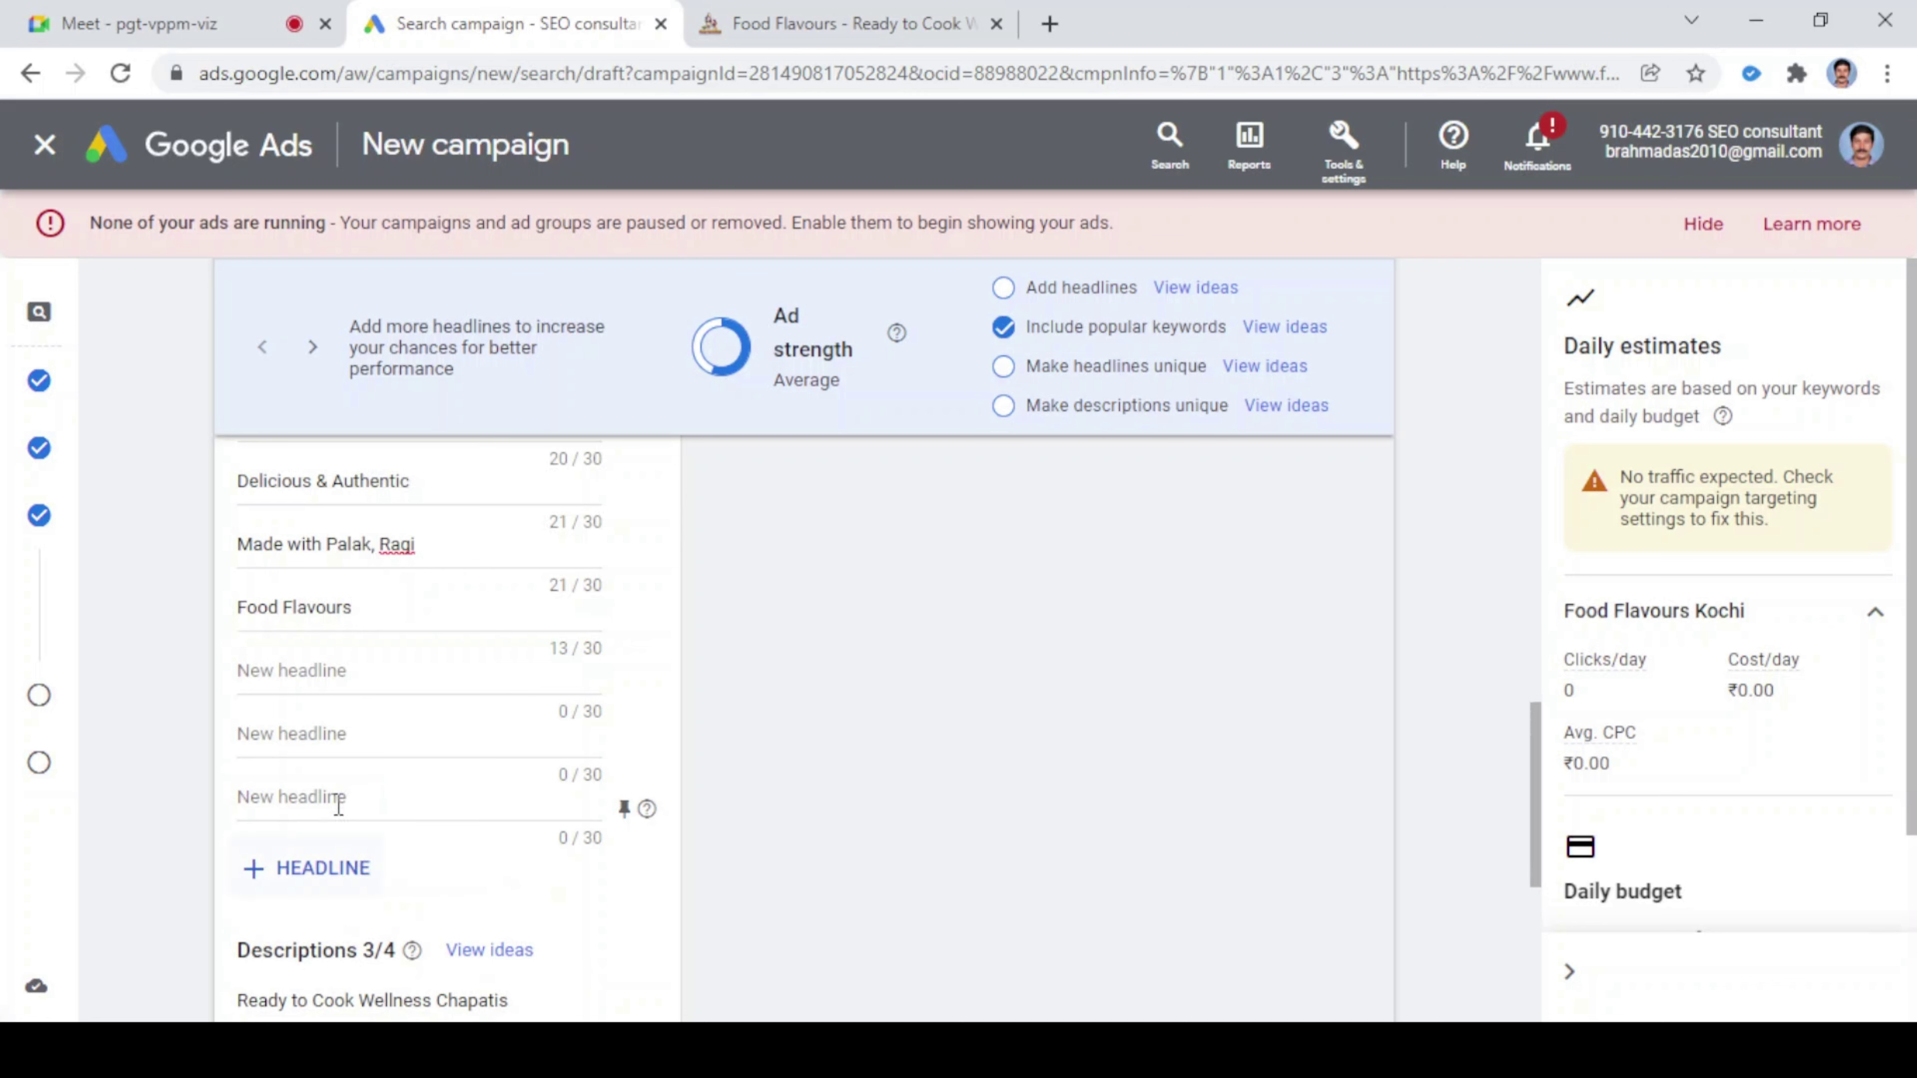
left_click(368, 802)
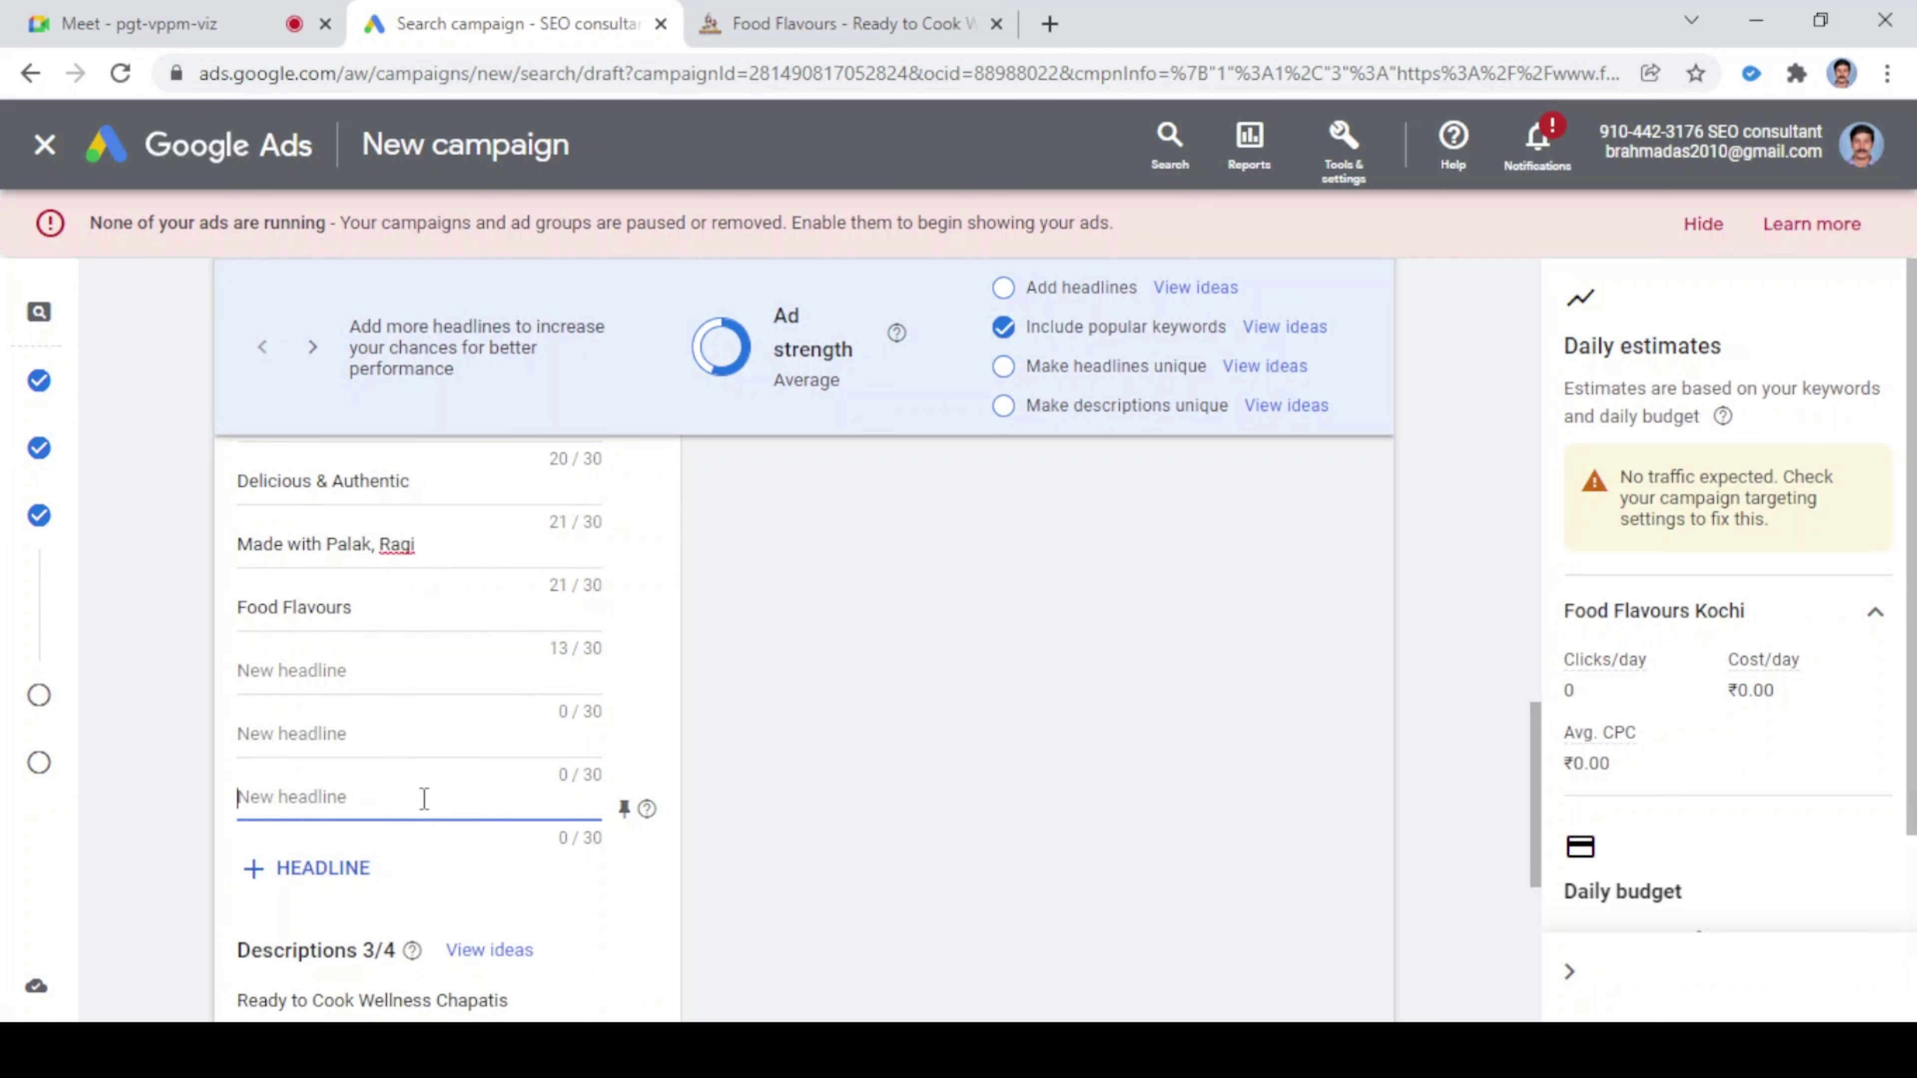
type("Boz")
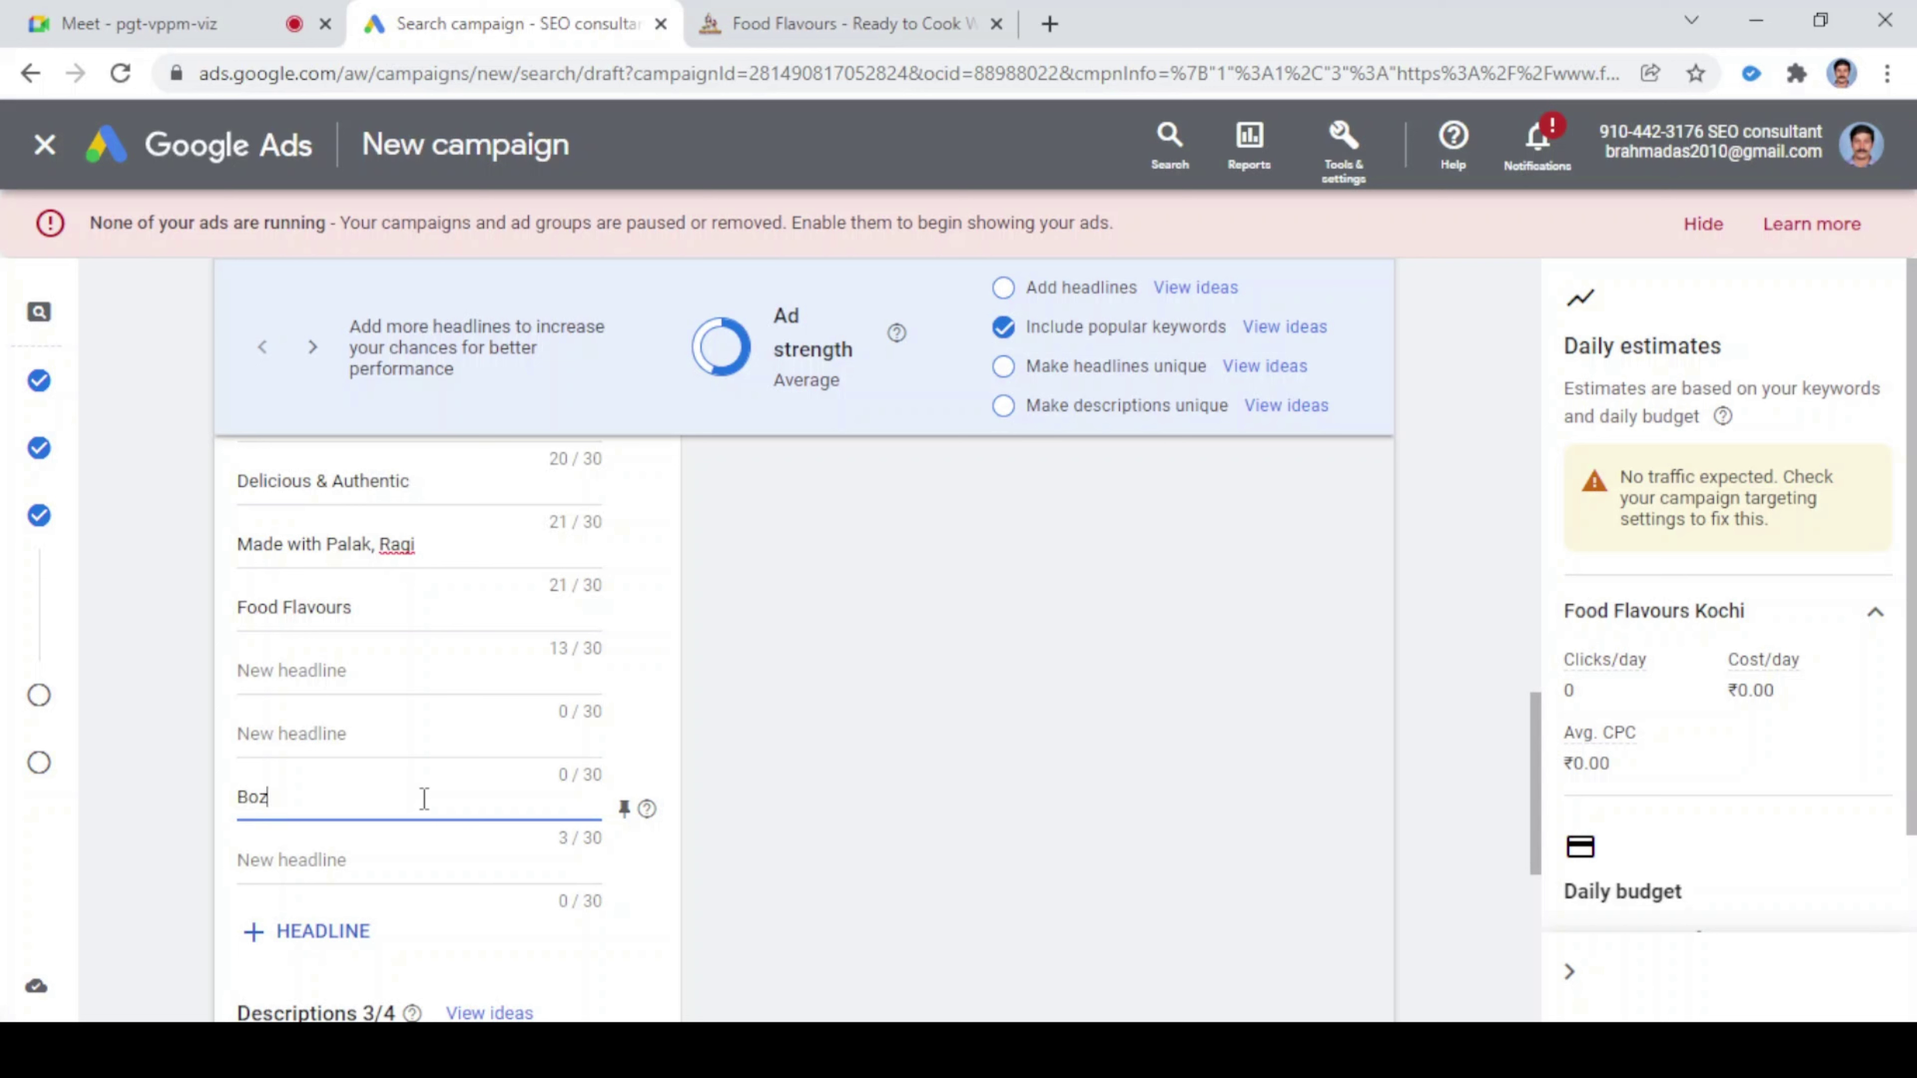
key("BackSpace")
type("x Packed Wellness")
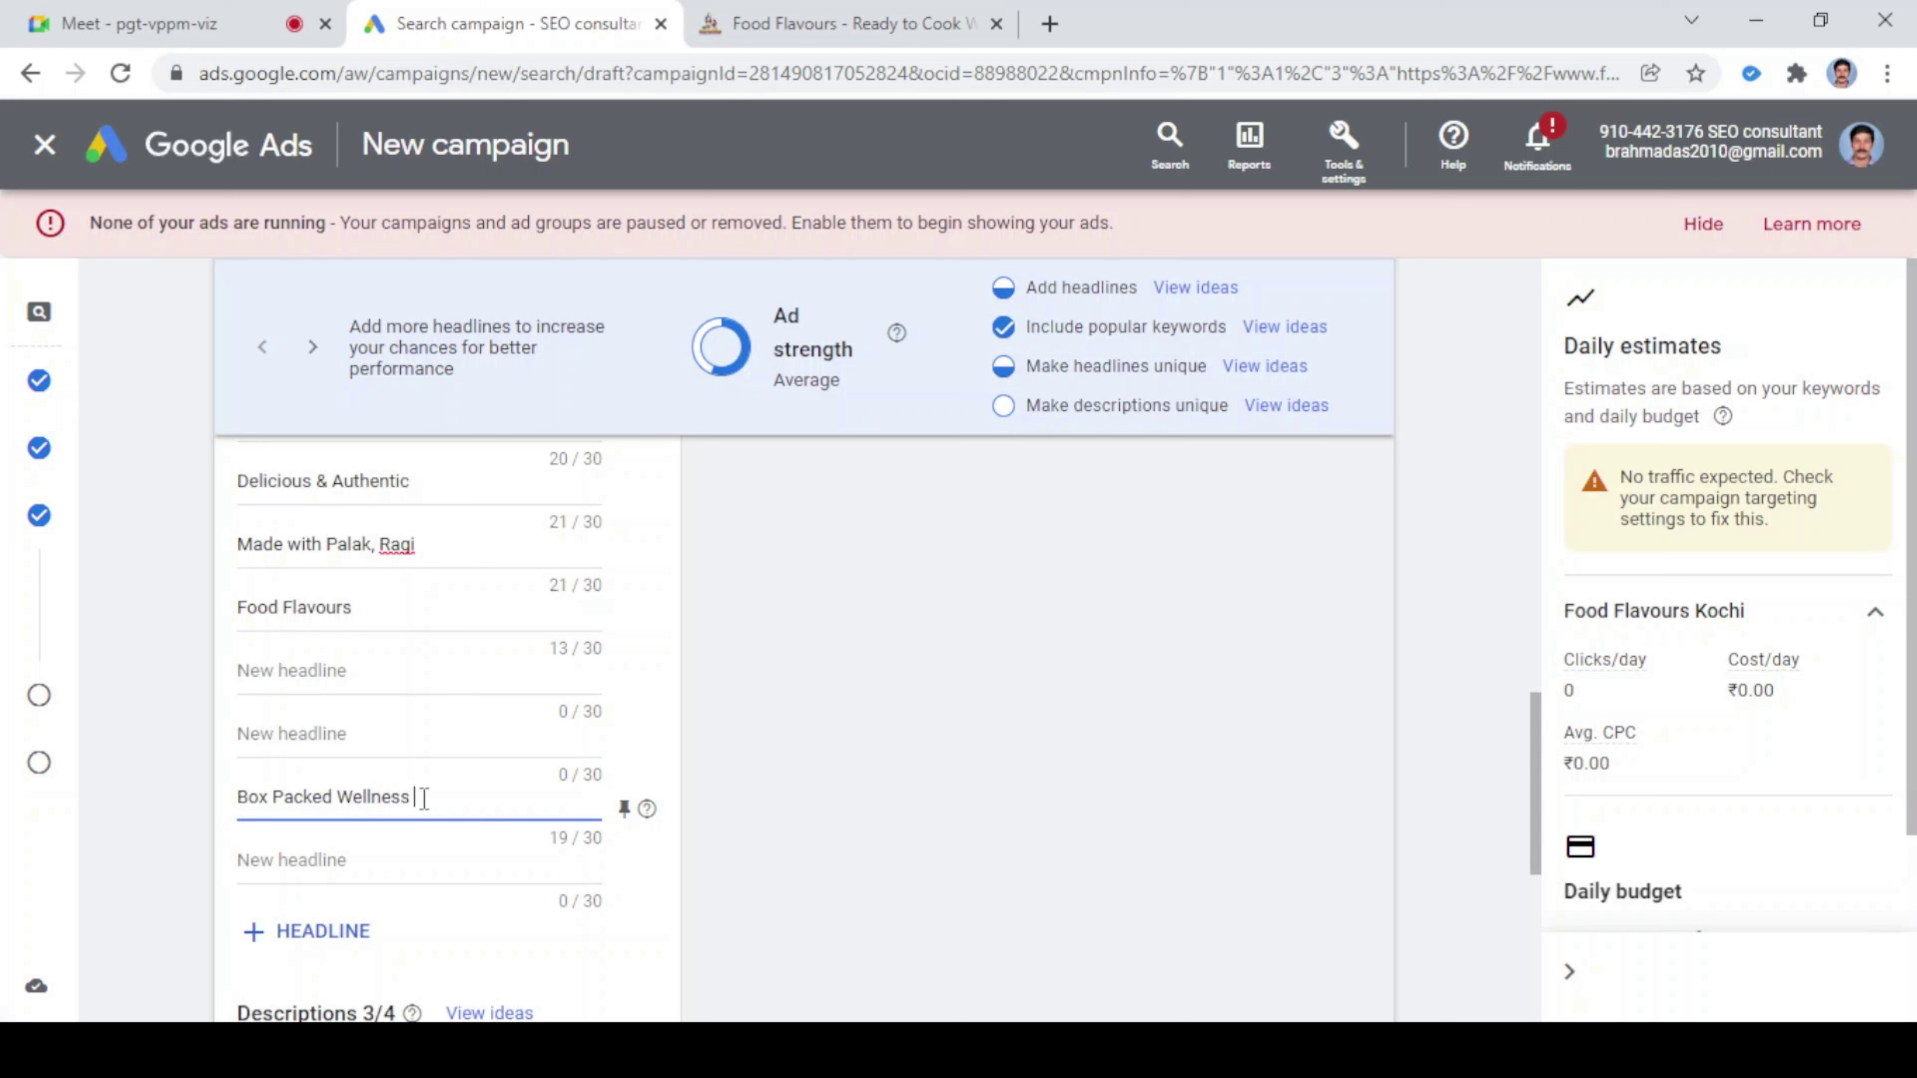
type(" Diet")
type("Food")
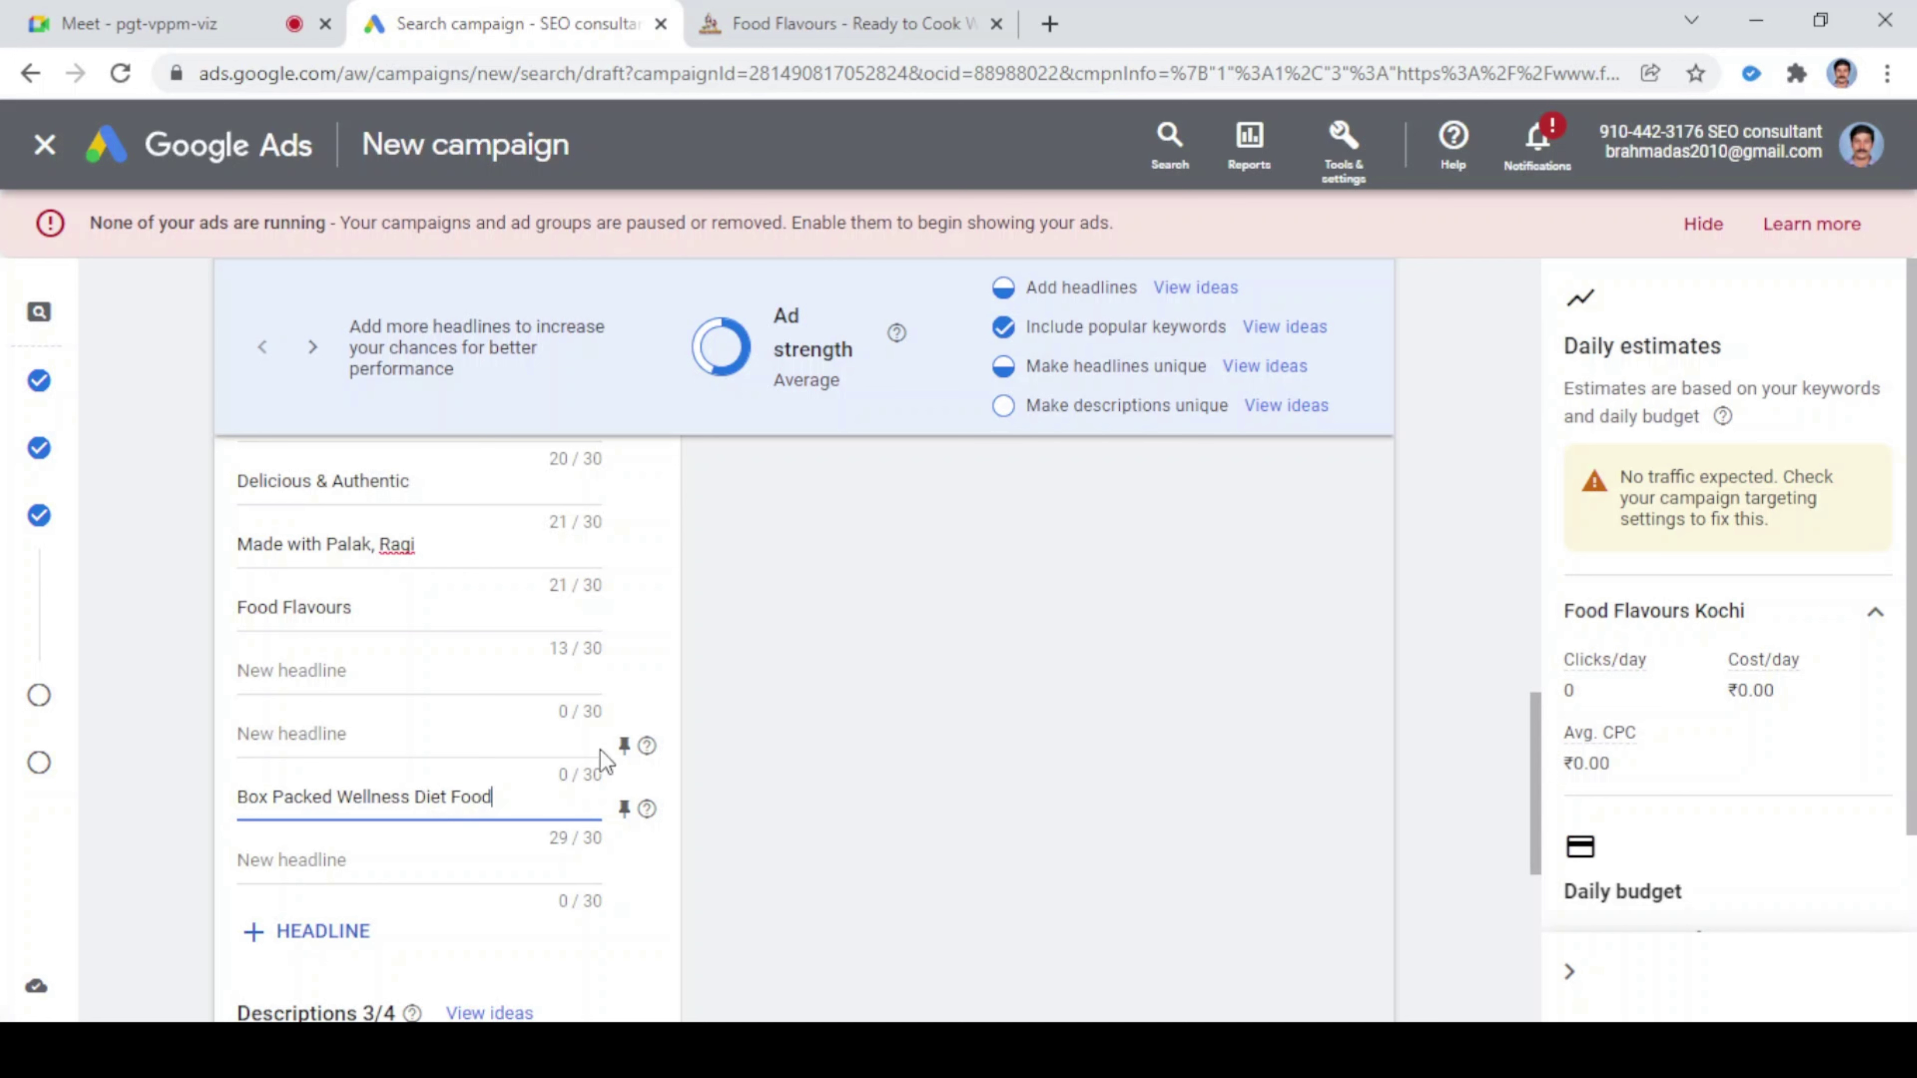
- Replace "FROM" with "with" in the third ad description, which starts with "Made"
scroll(843, 745, "down", 3)
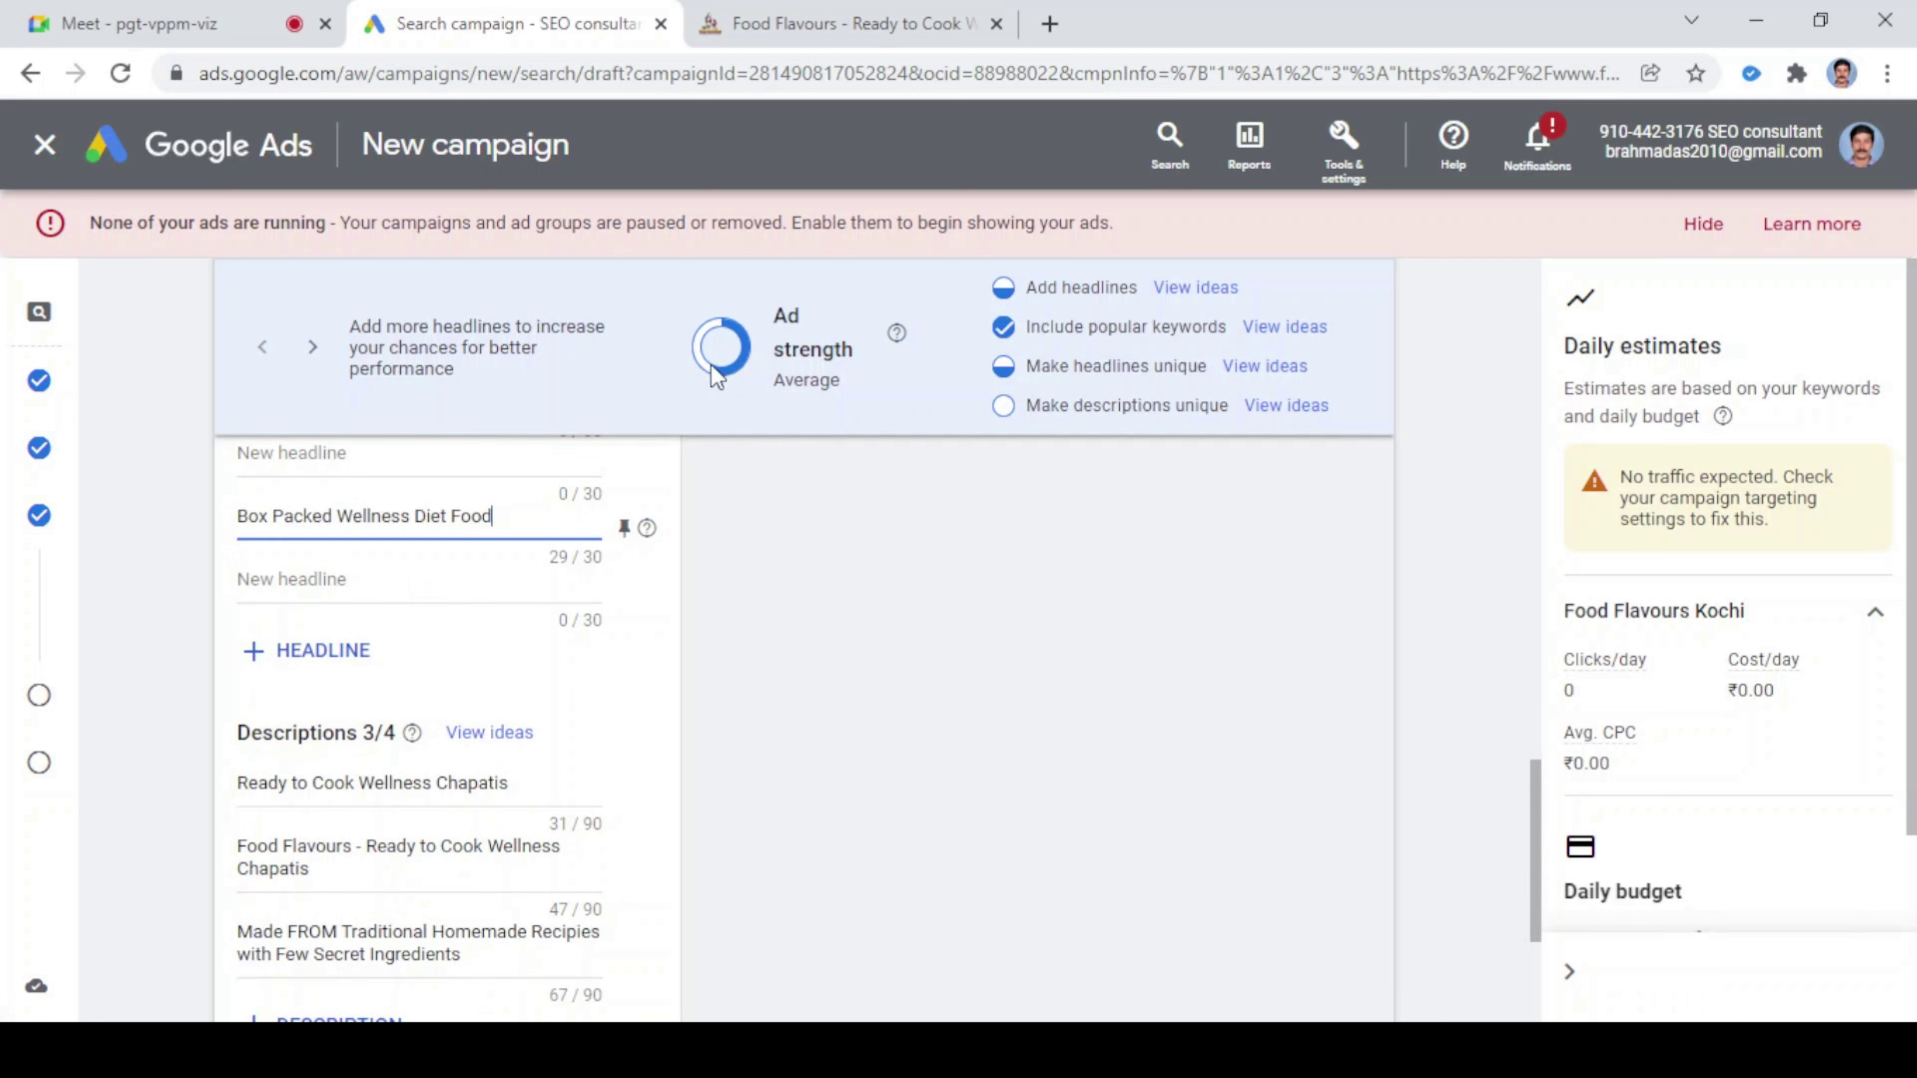
scroll(891, 462, "up", 3)
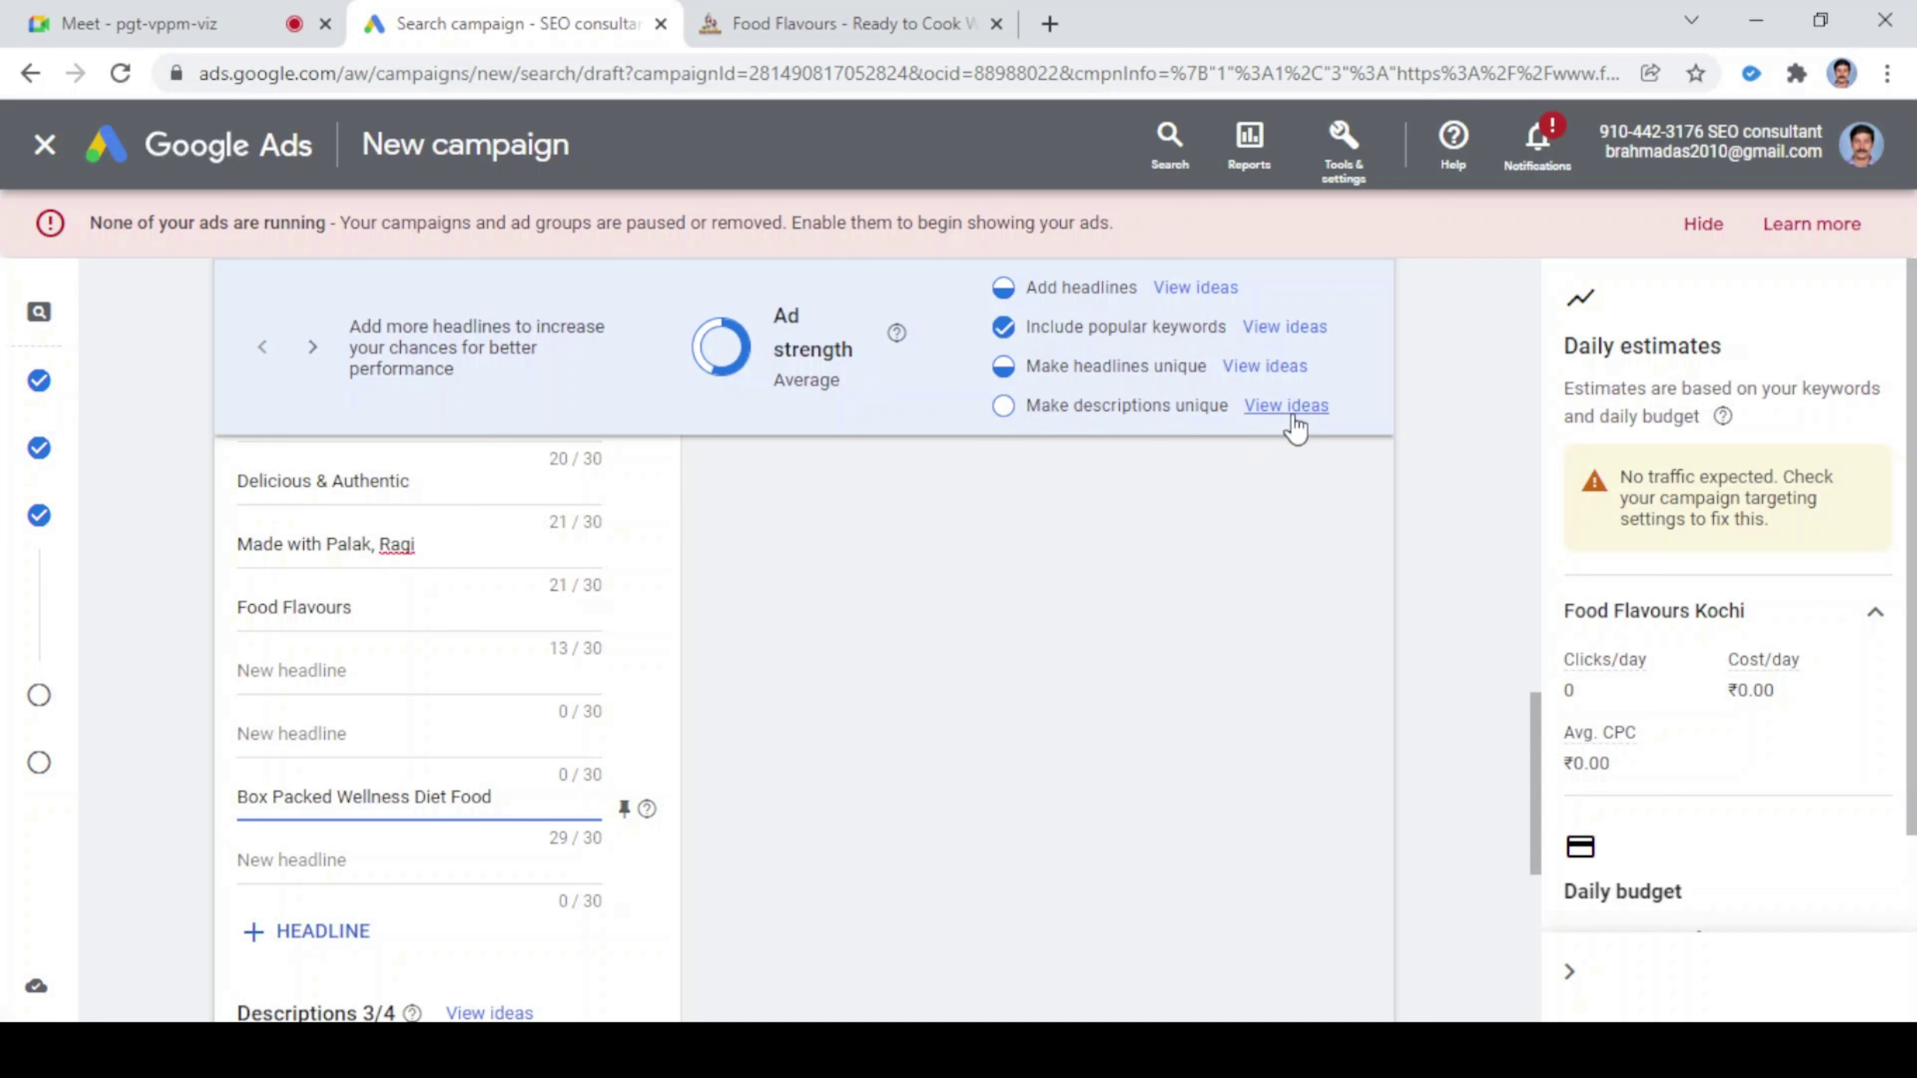
scroll(499, 846, "down", 3)
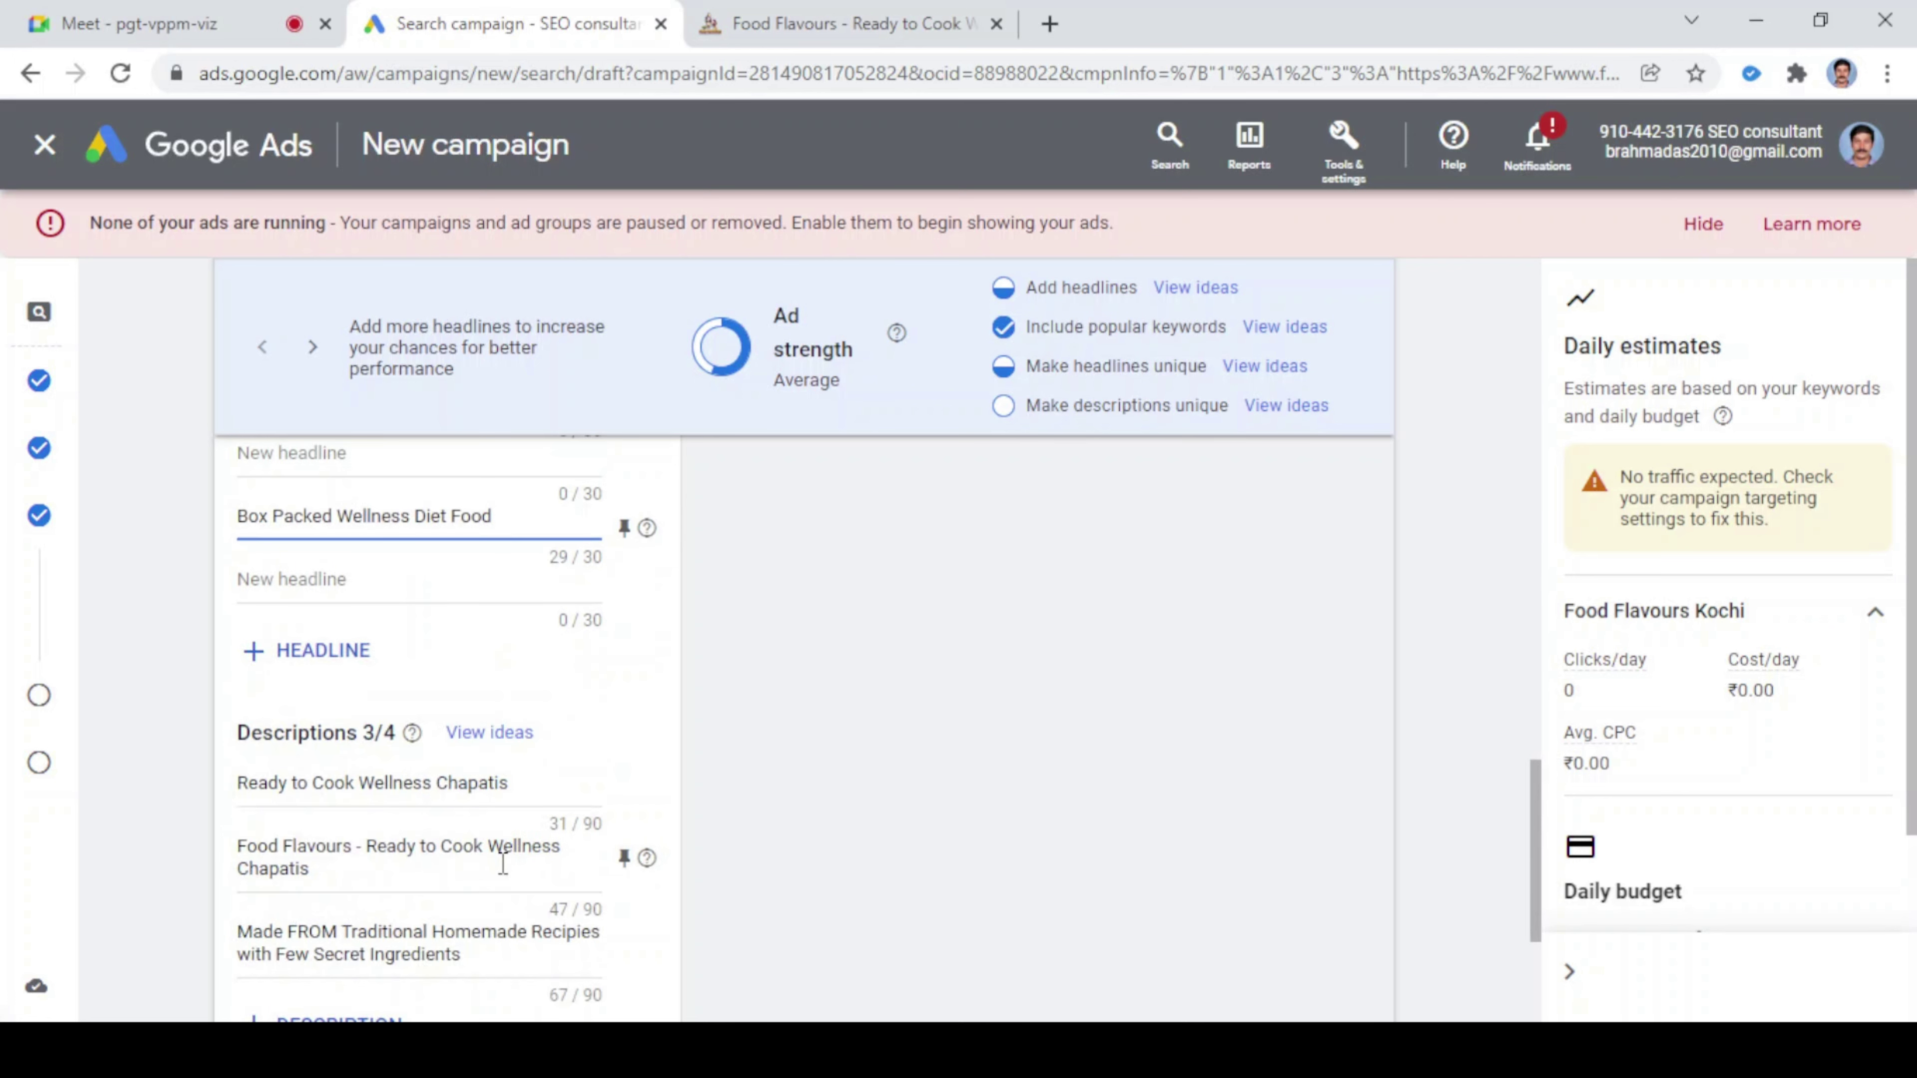
scroll(513, 884, "down", 2)
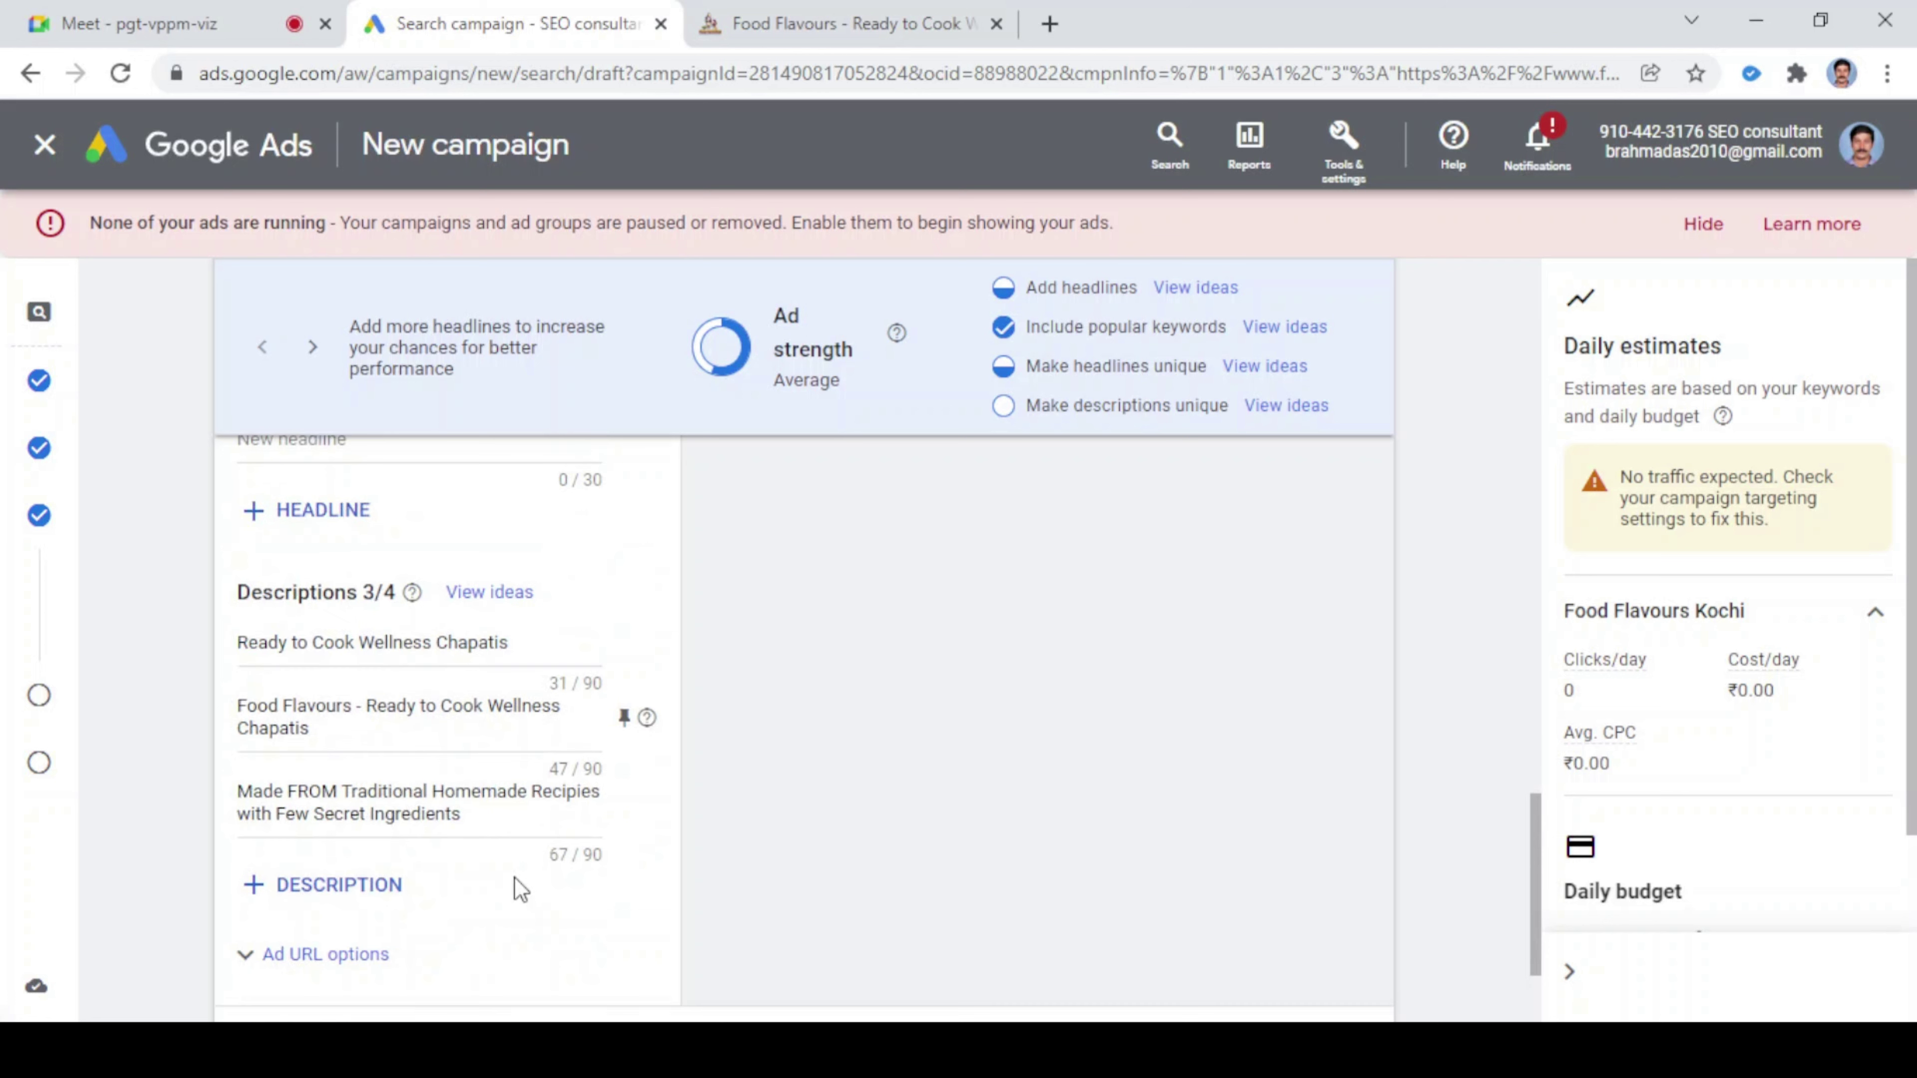
double_click(293, 794)
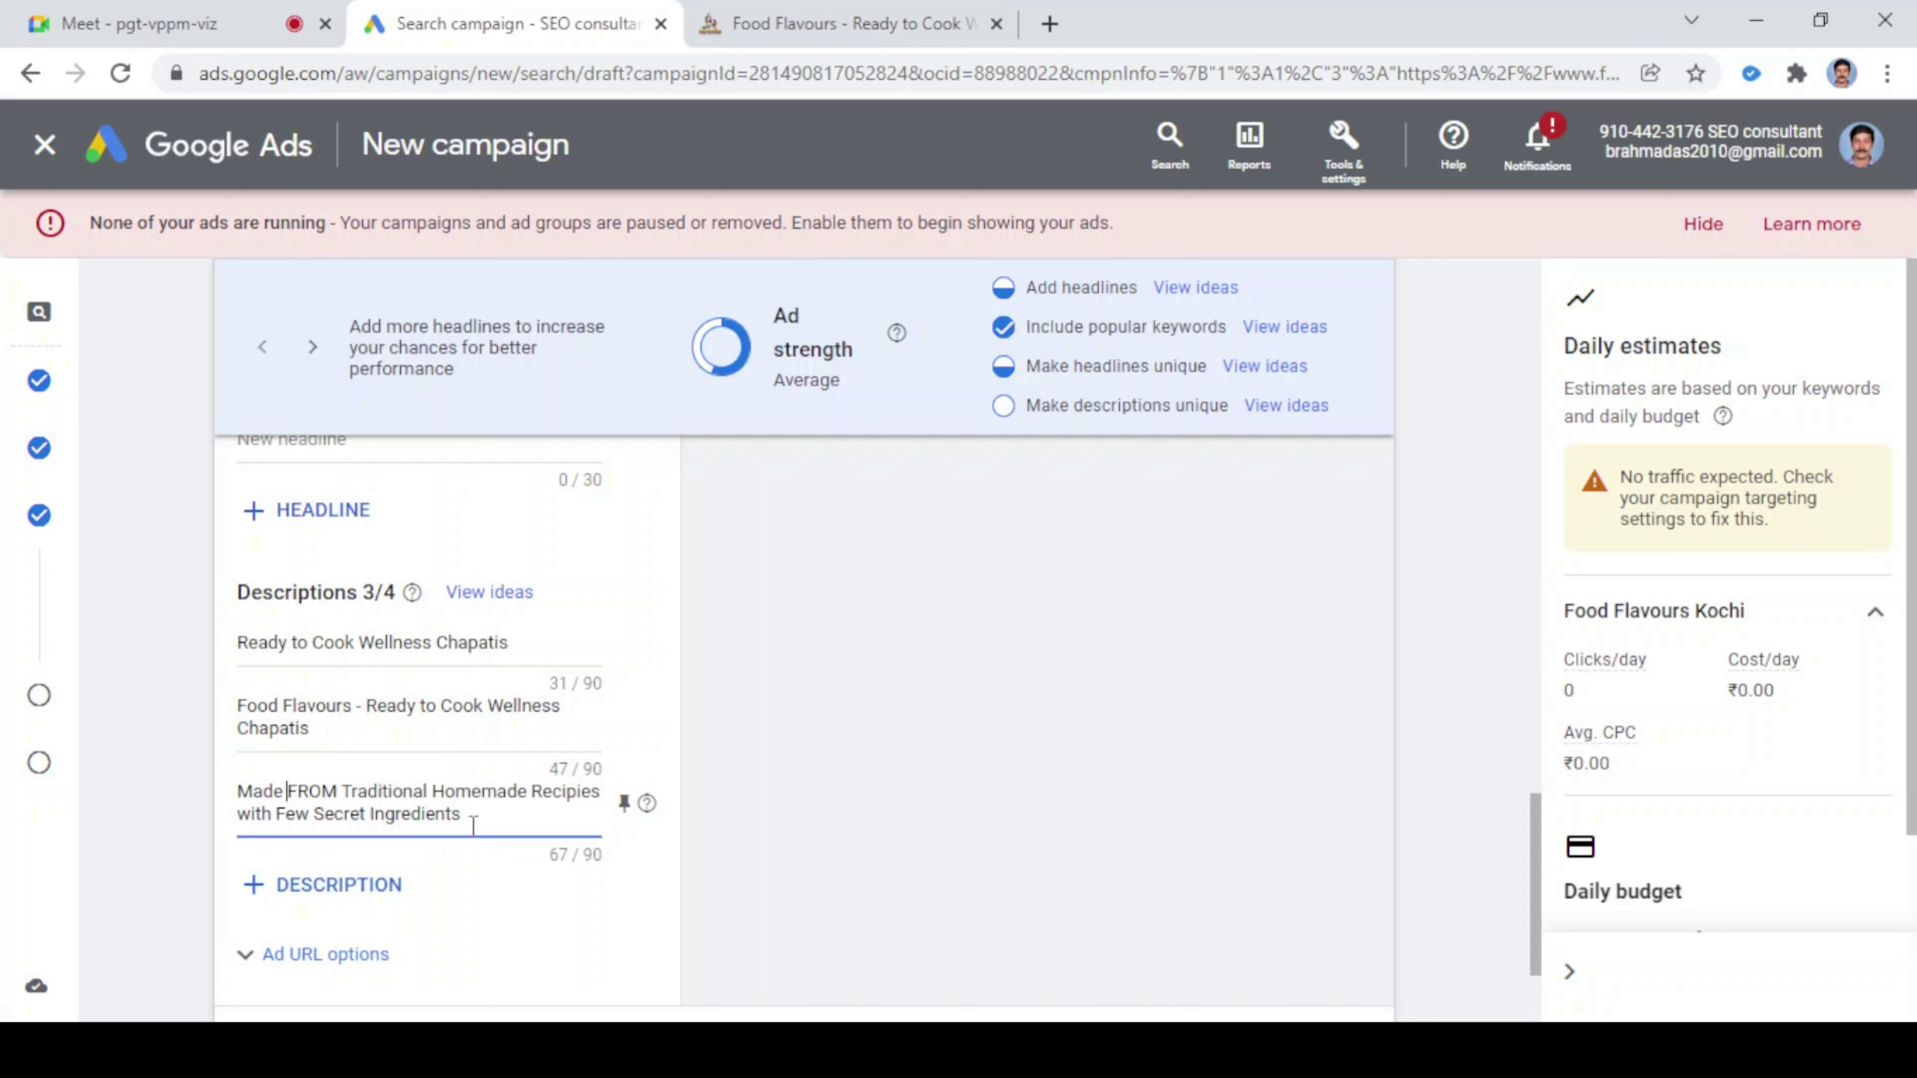
type("w")
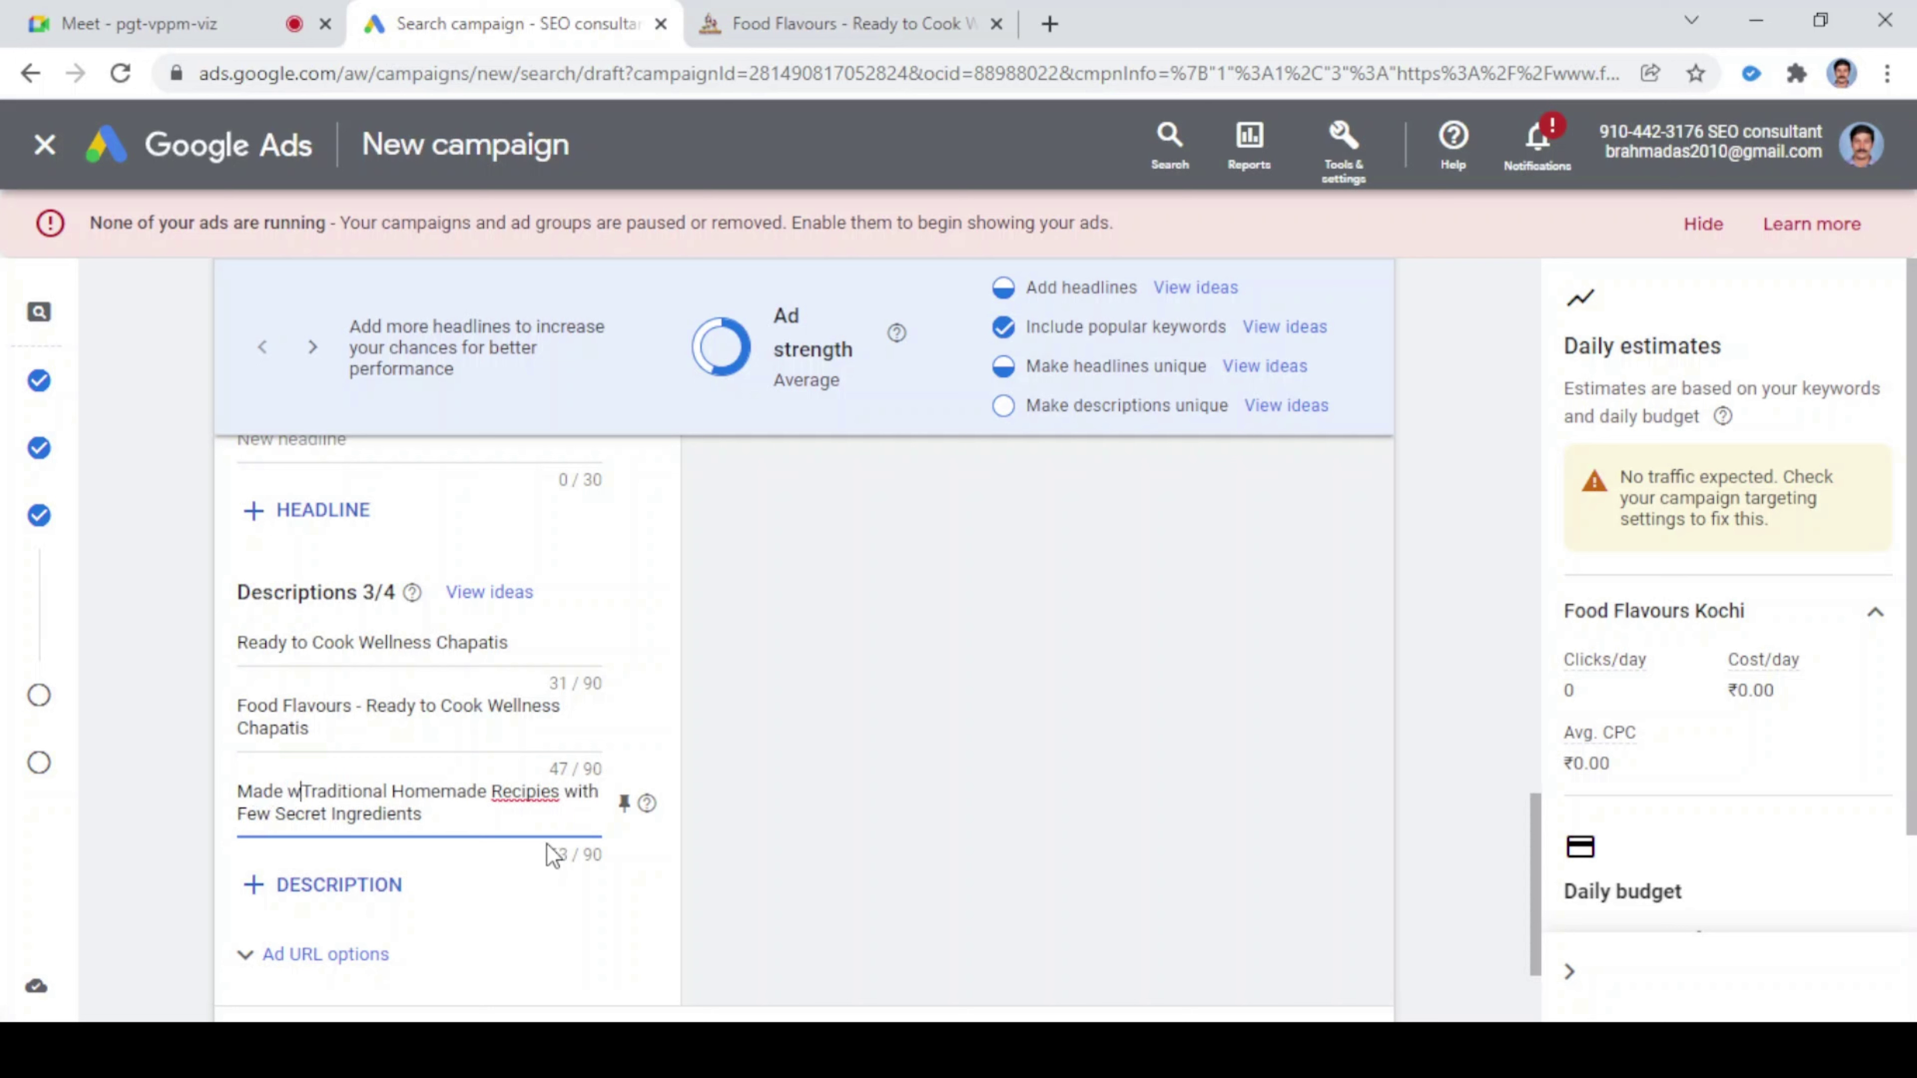
type("ith")
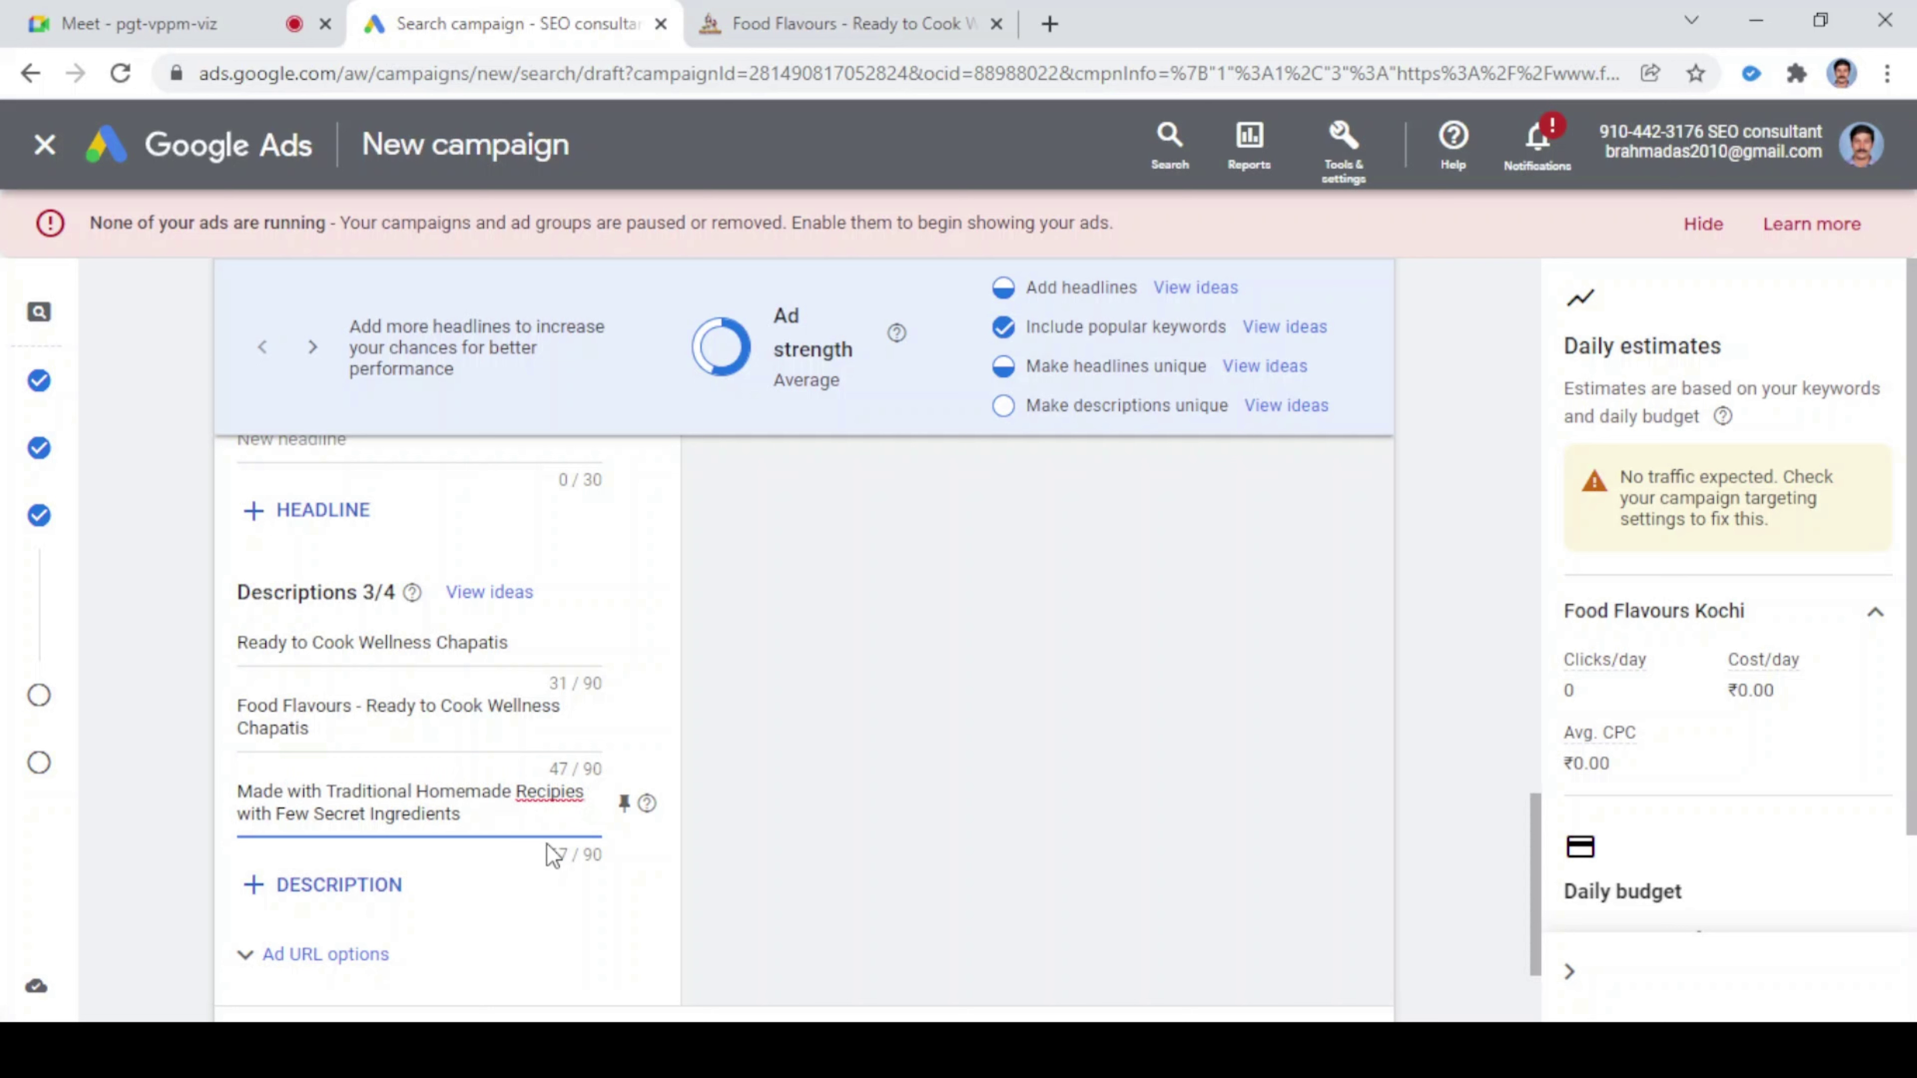
- Replace the text after "Made with" in the third description with "immunity boosters like Palak, Moringa, Ragi, Flax seeds"
key("shift+Down")
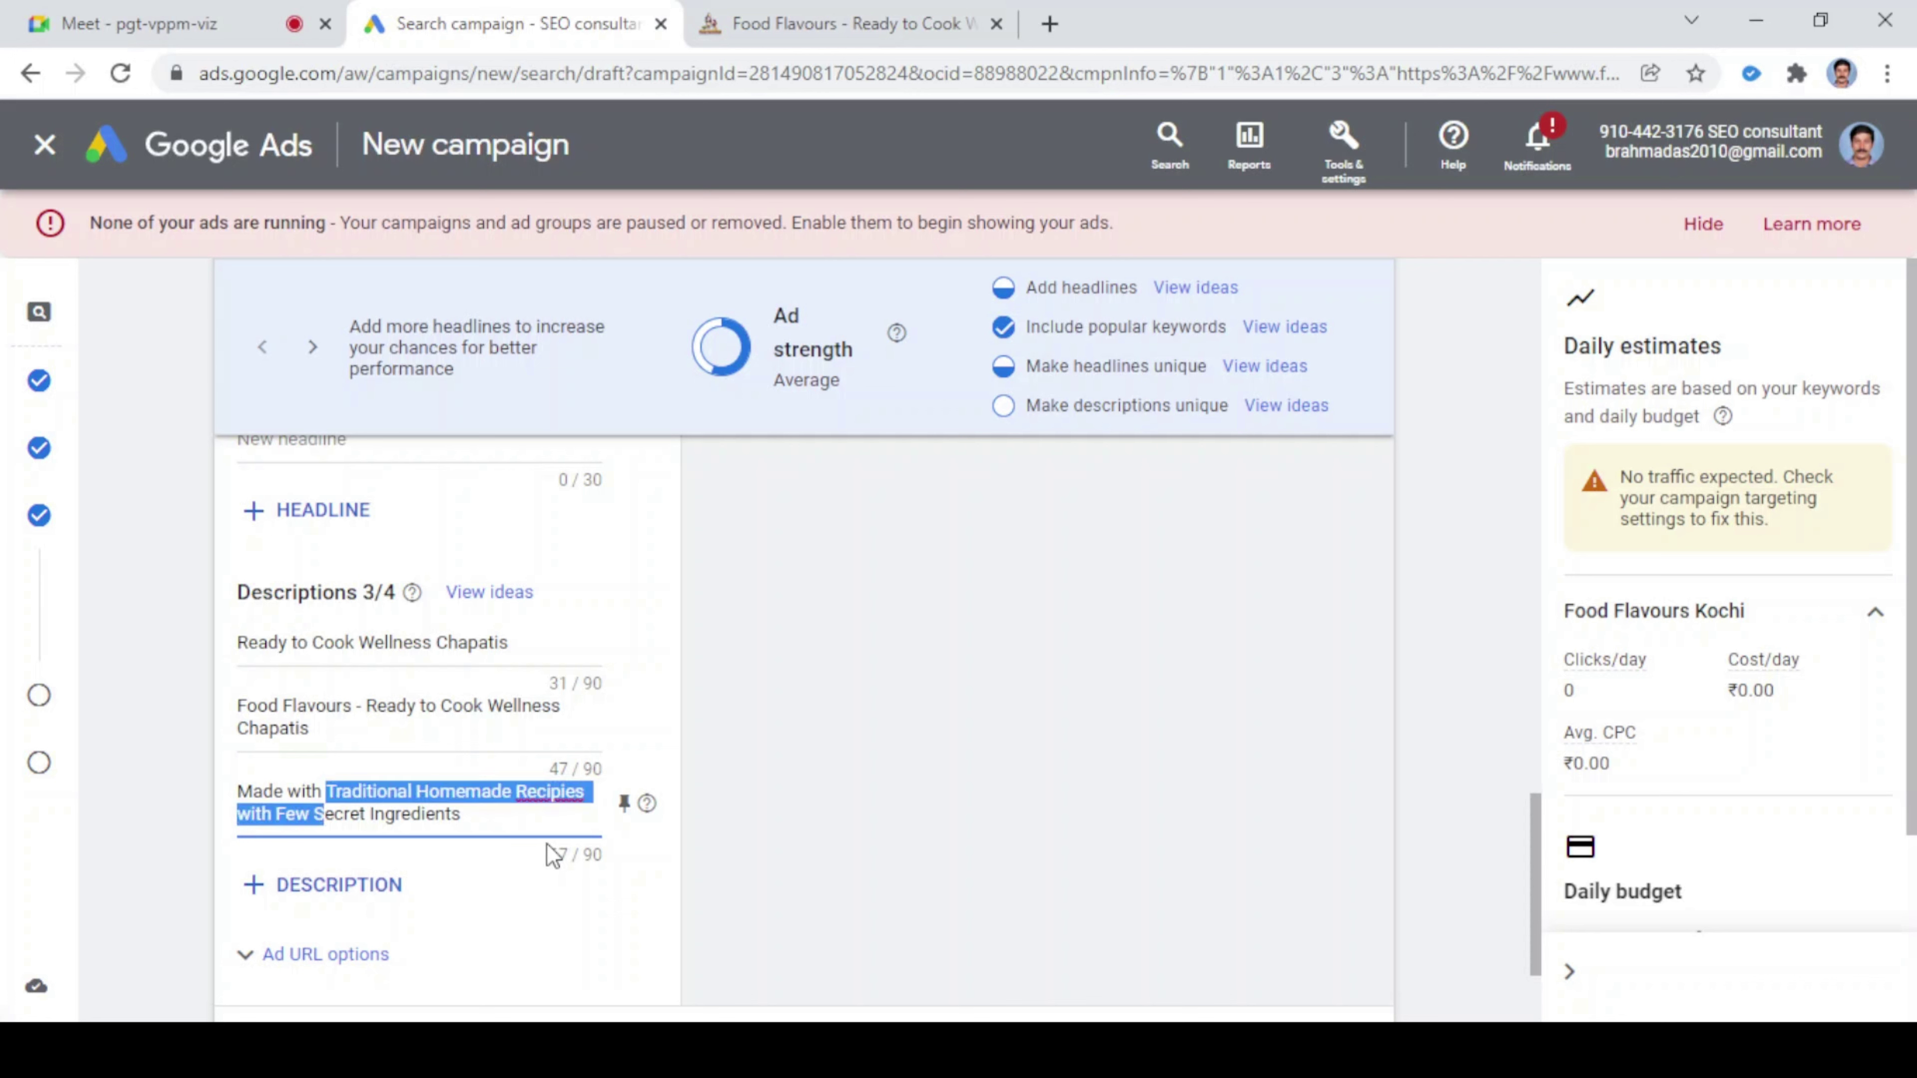
key("shift+Right")
key("shift+Right")
key("shift+Right")
key("shift+Right")
key("shift+Right")
key("shift+Right")
key("shift+Right")
key("shift+Right")
key("shift+Right")
key("shift+Right")
key("shift+Right")
key("shift+Right")
key("shift+Right")
key("shift+Right")
key("shift+Right")
key("shift+Right")
key("shift+Right")
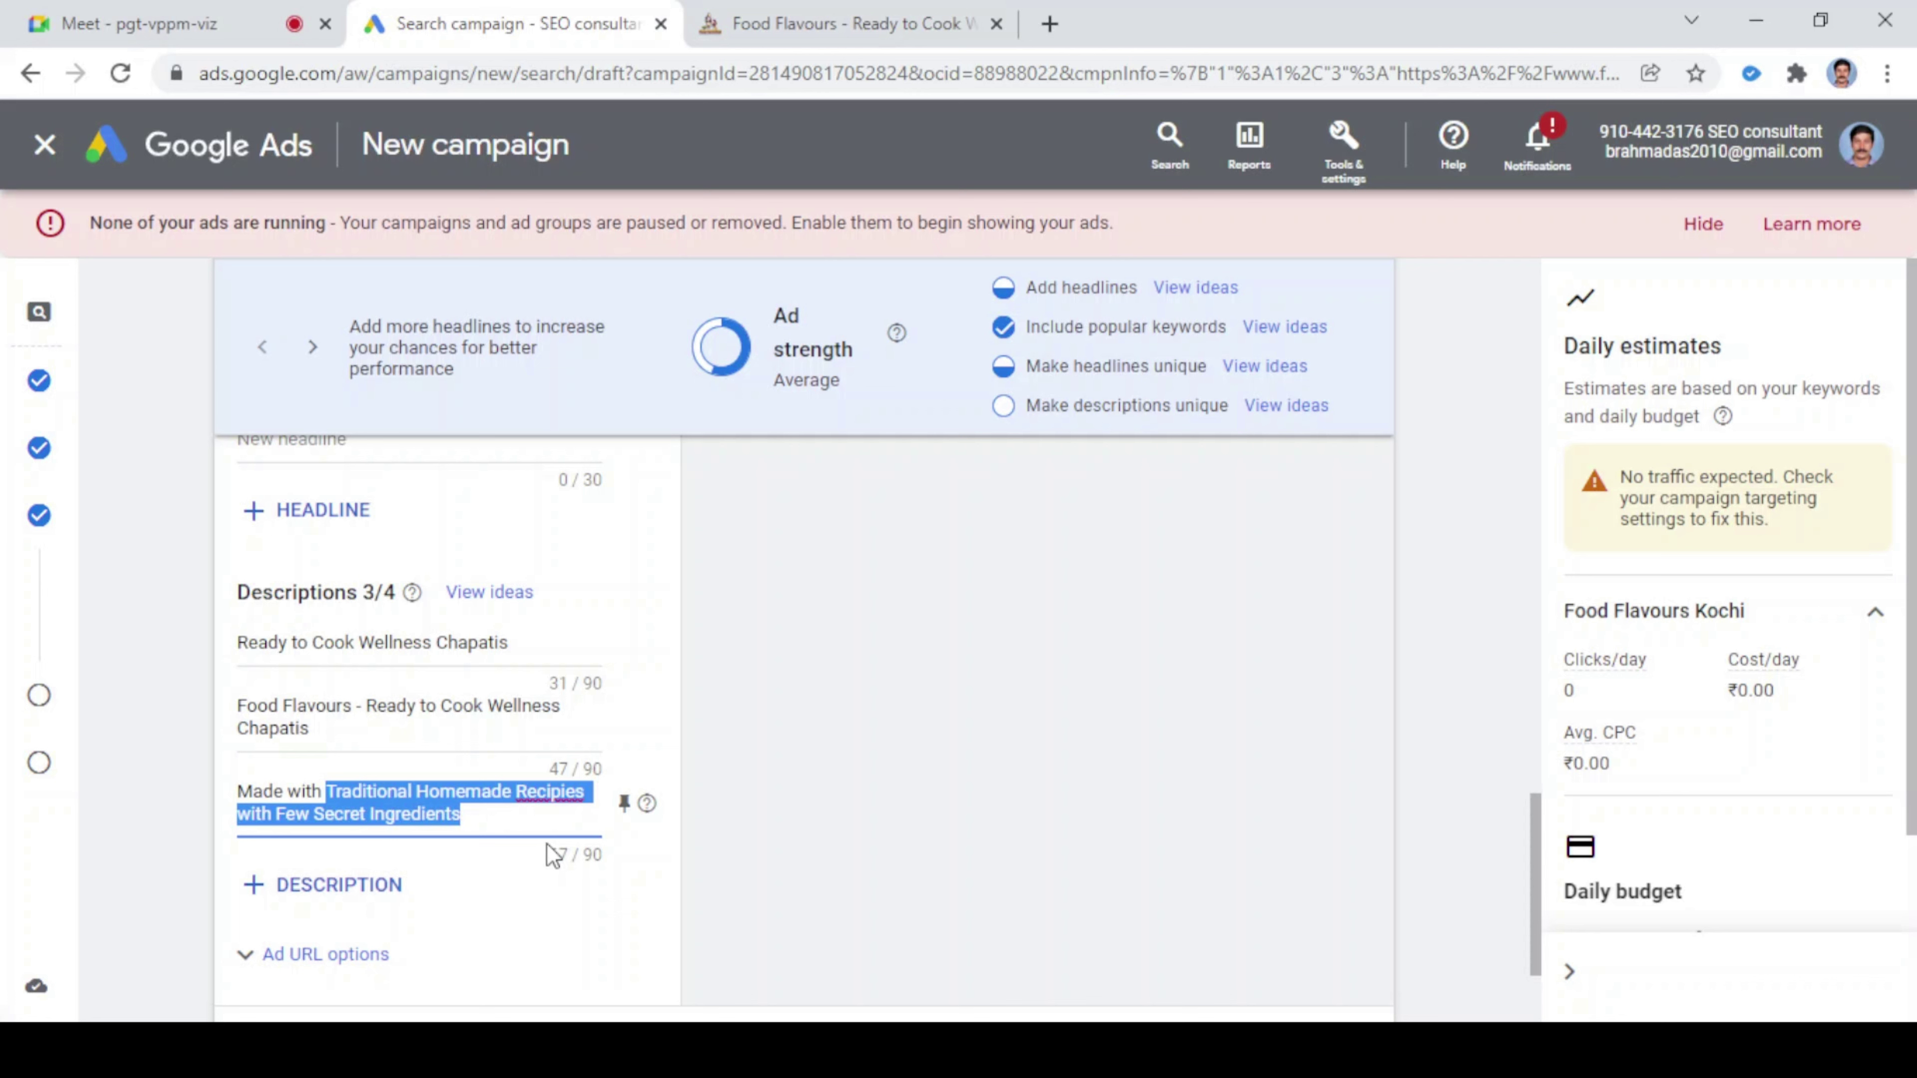
type("imm")
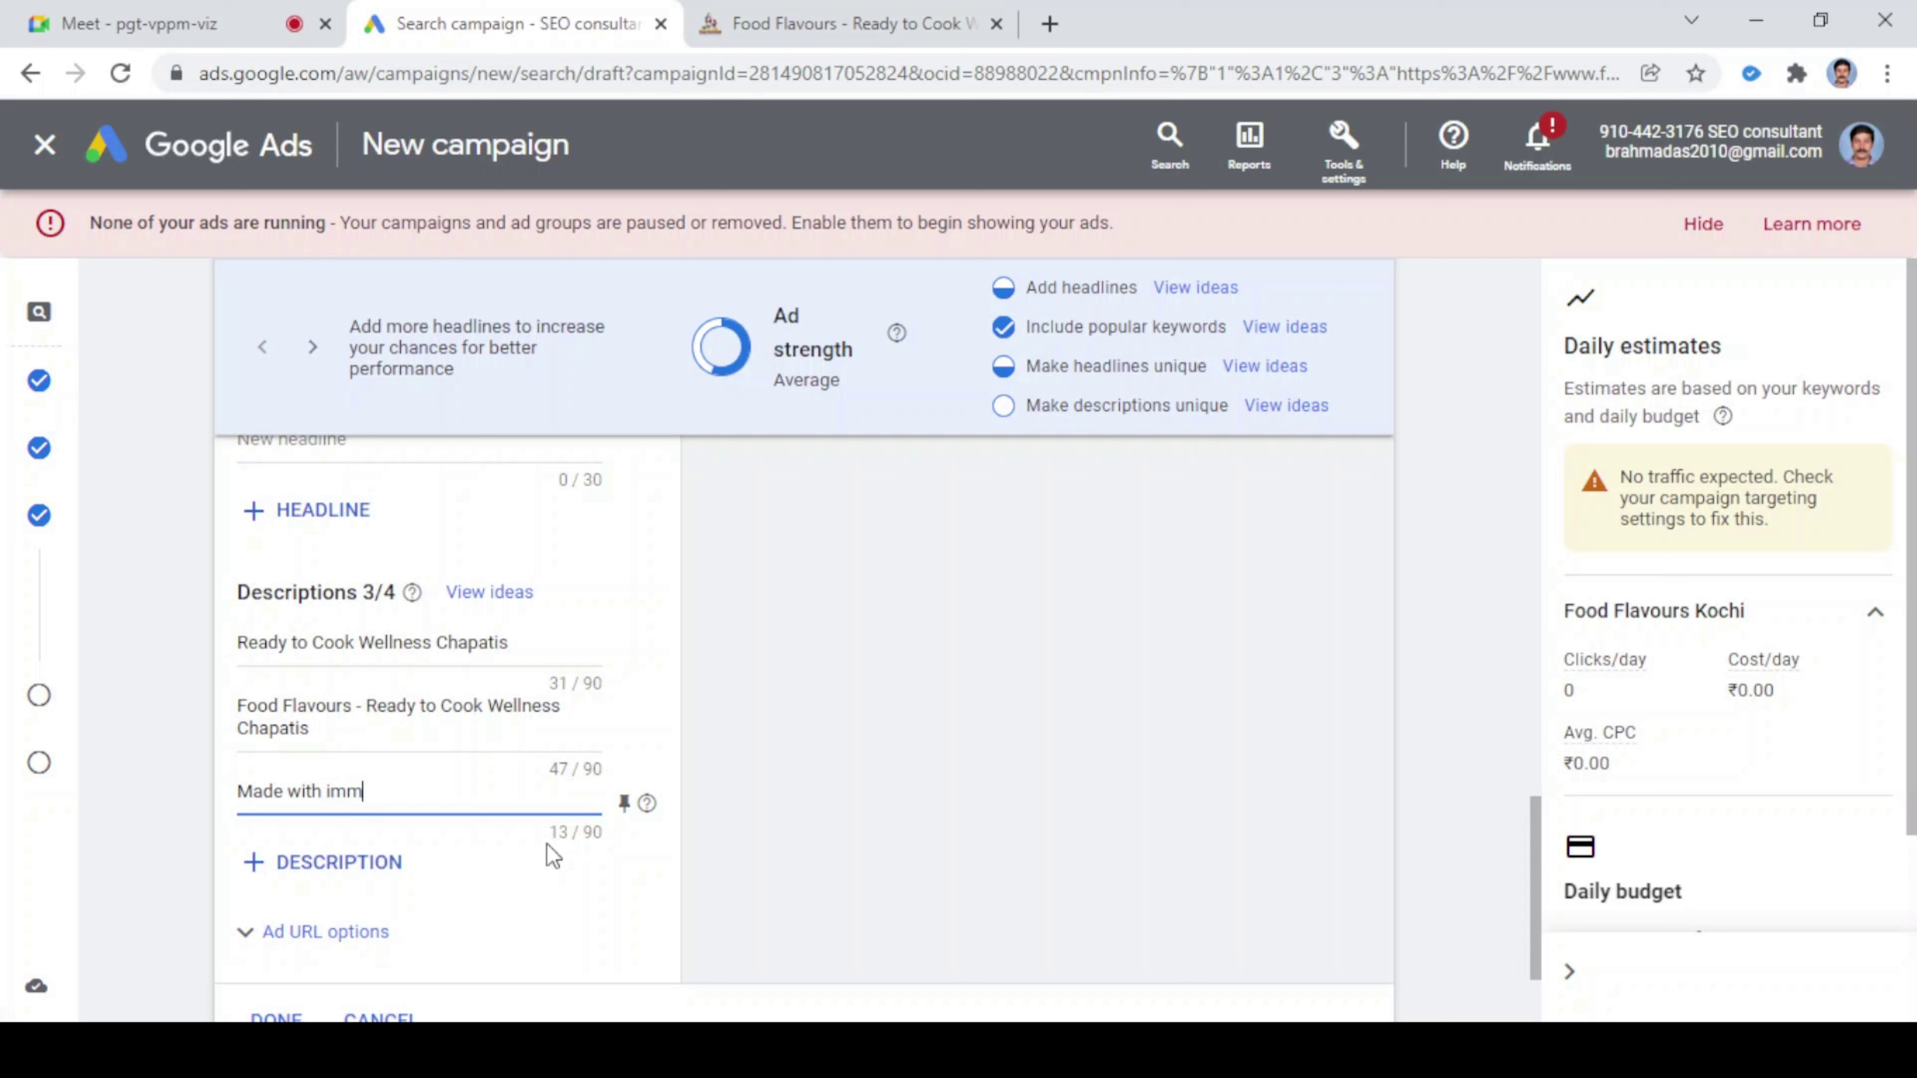
type("unity boosters")
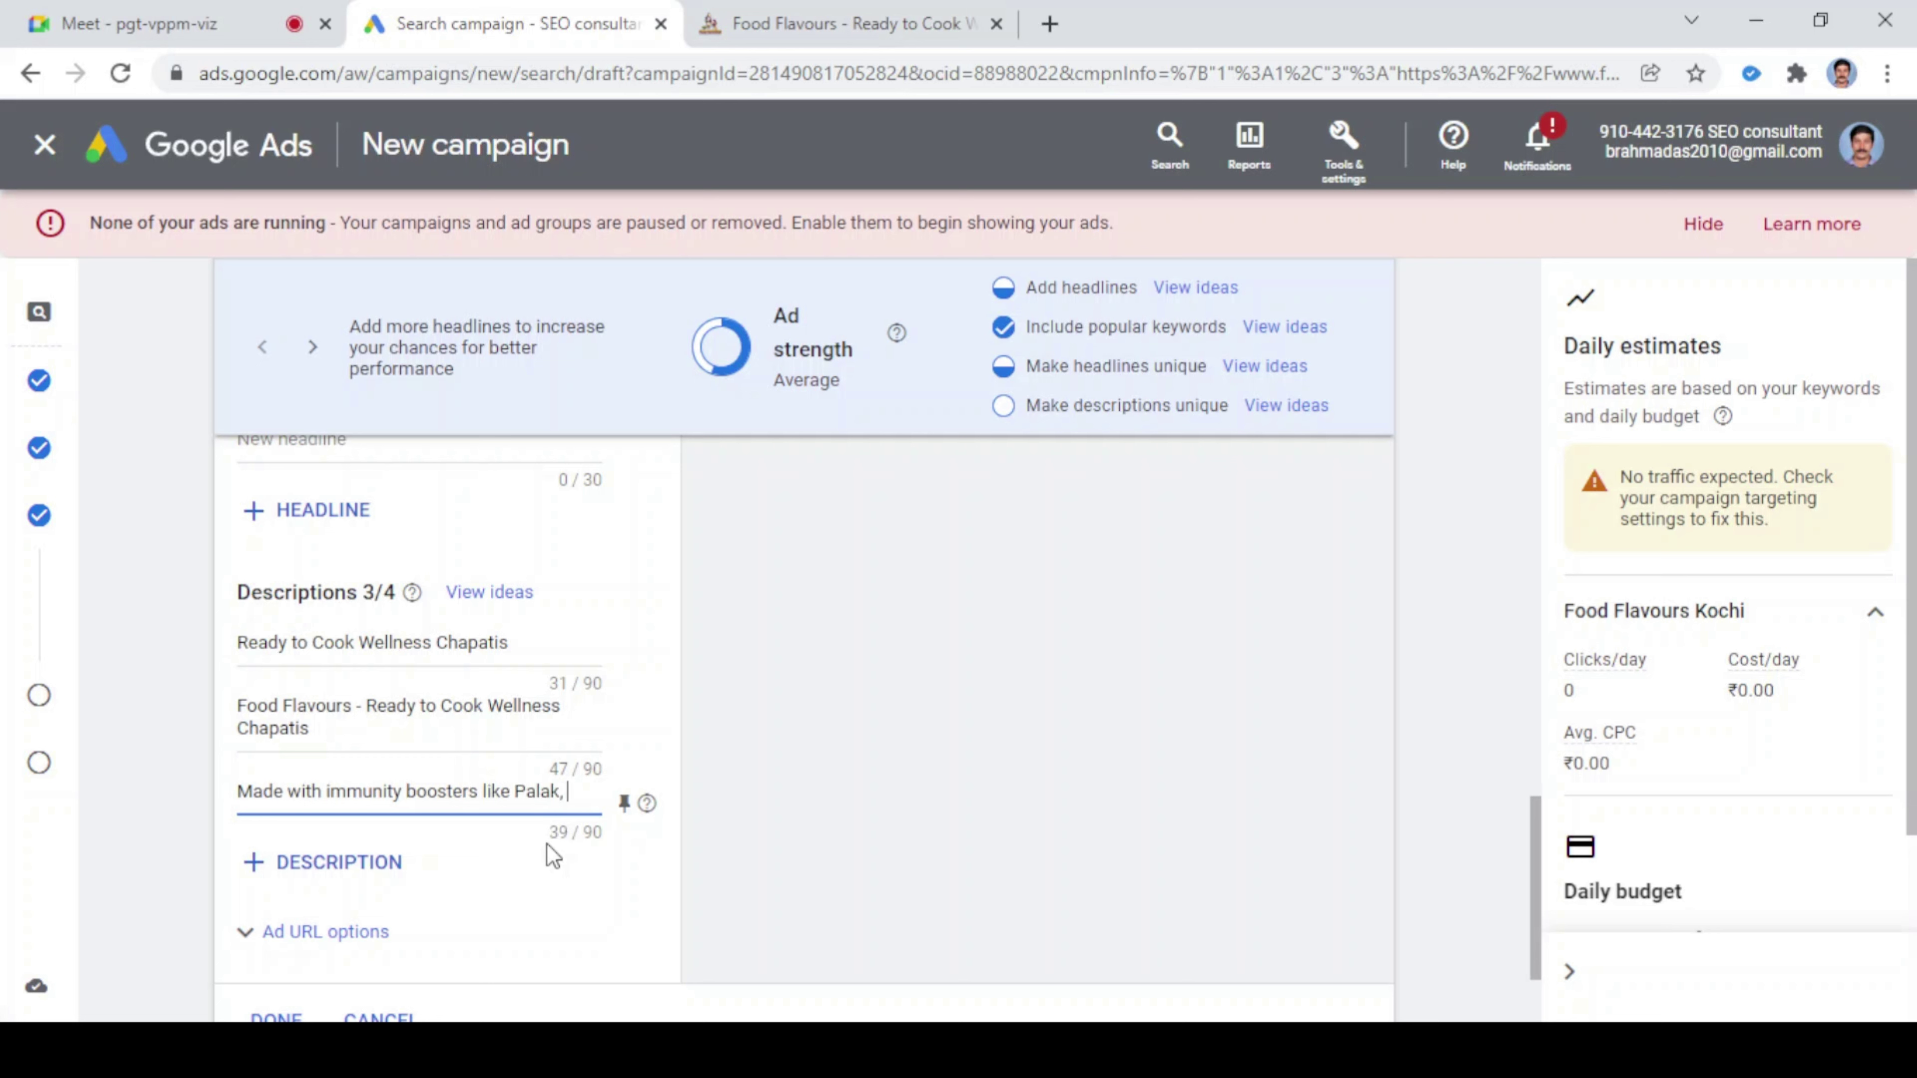
type("like Palak, Moringa")
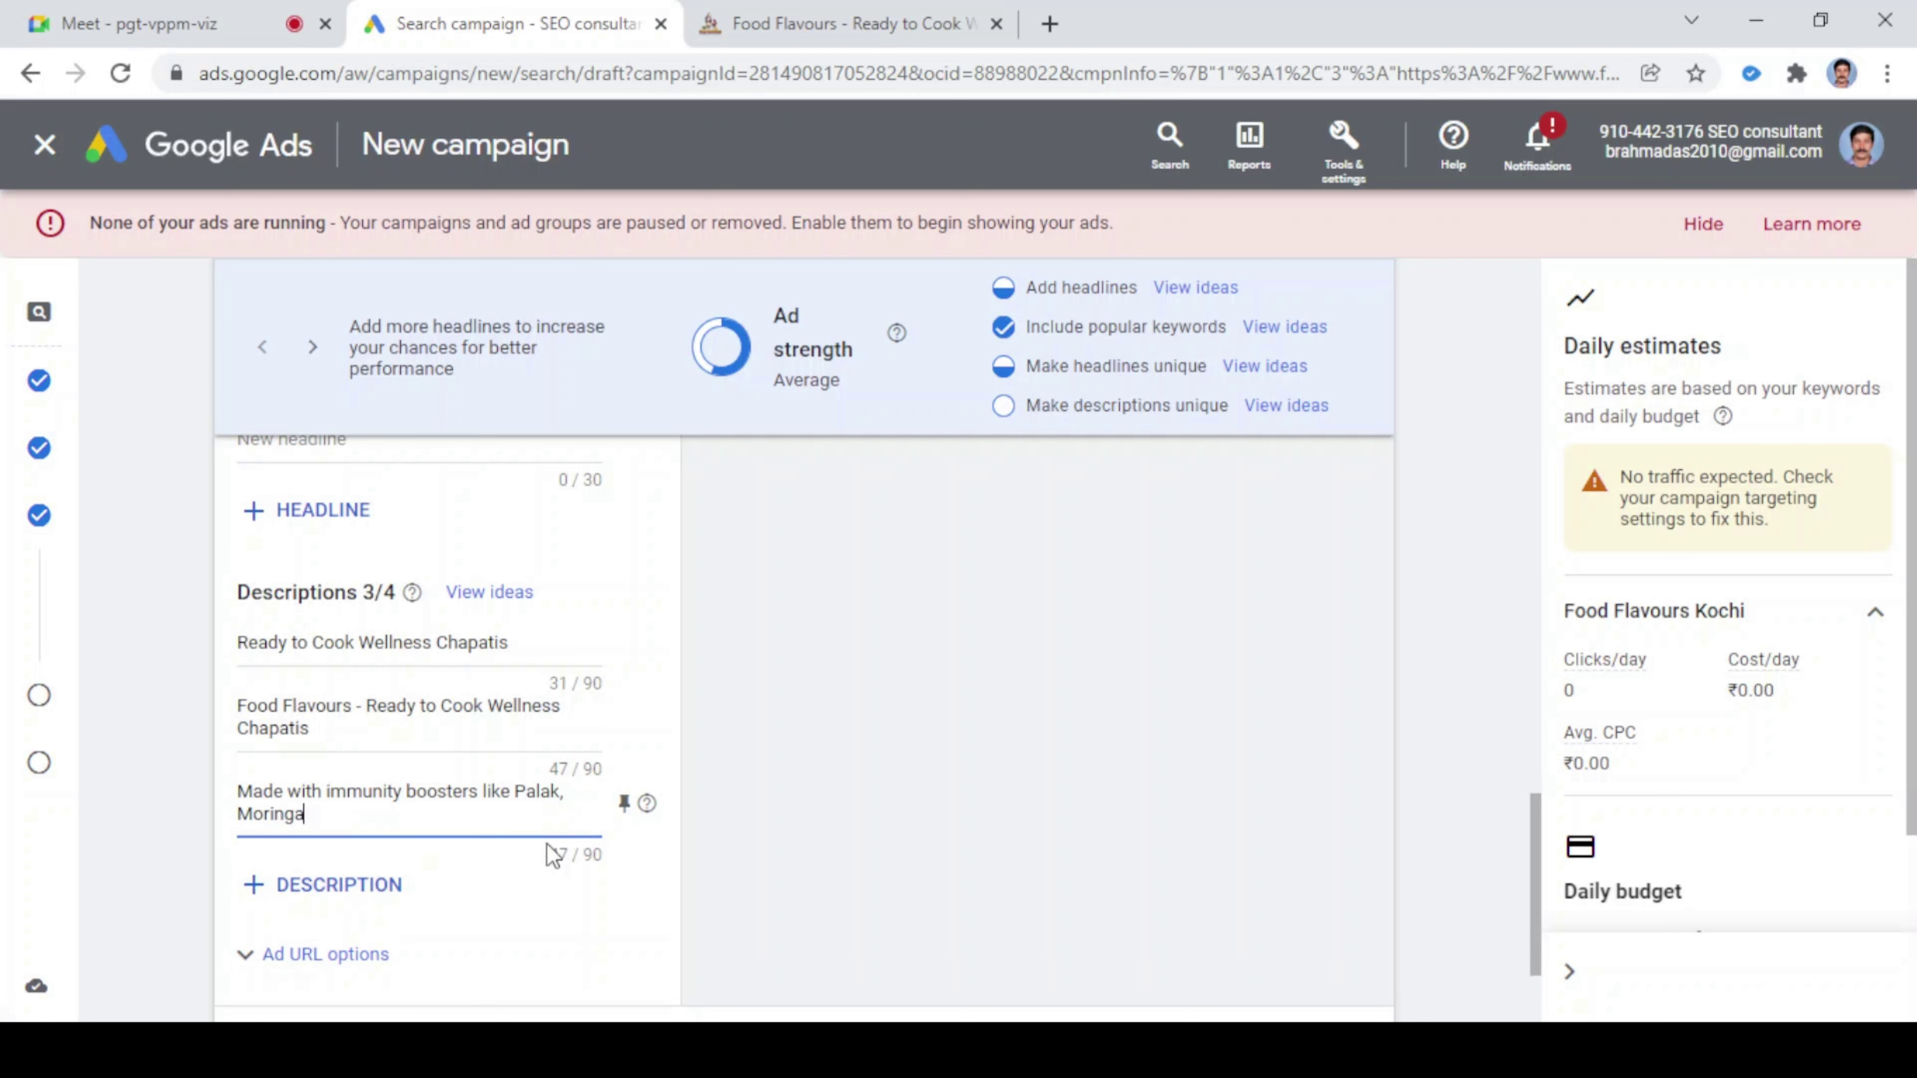
type(", Ragi, Flax seeds")
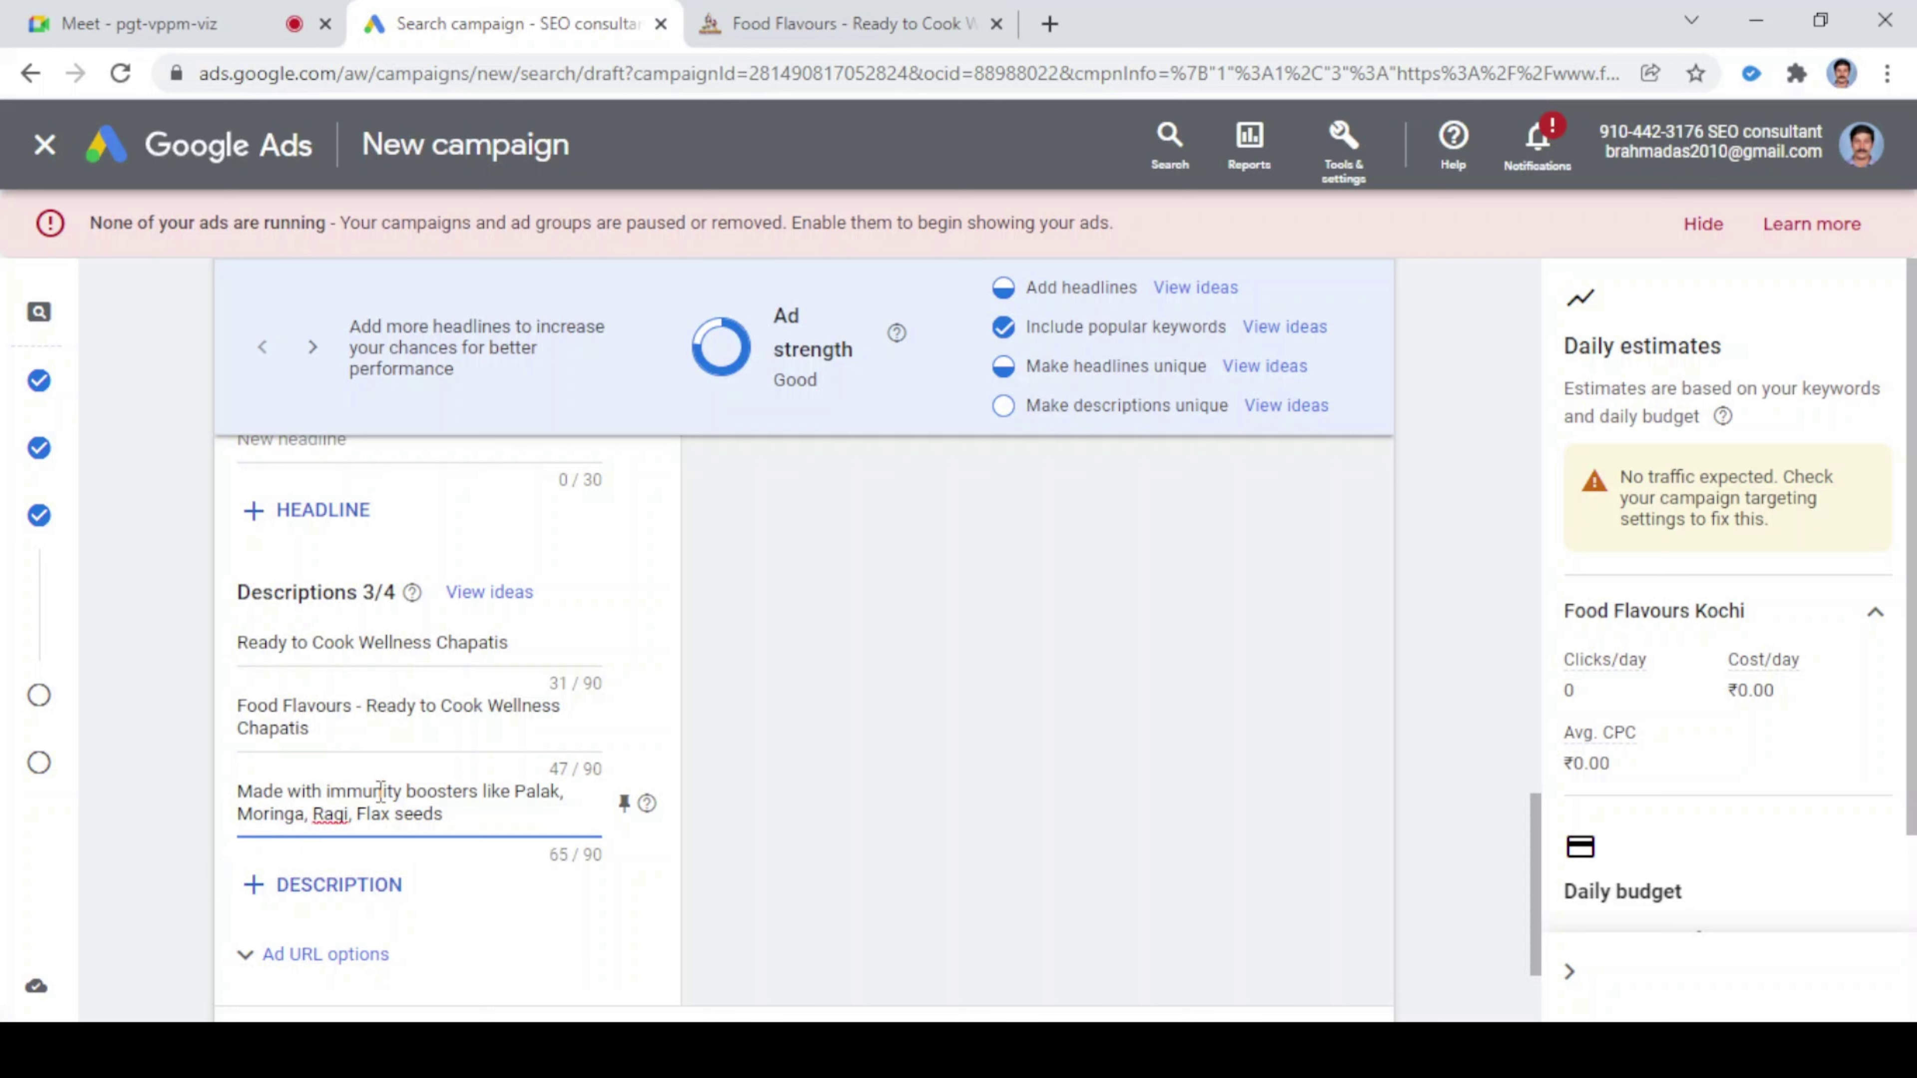
- Insert the word "natural" before "immunity boosters" in the third description
type("na")
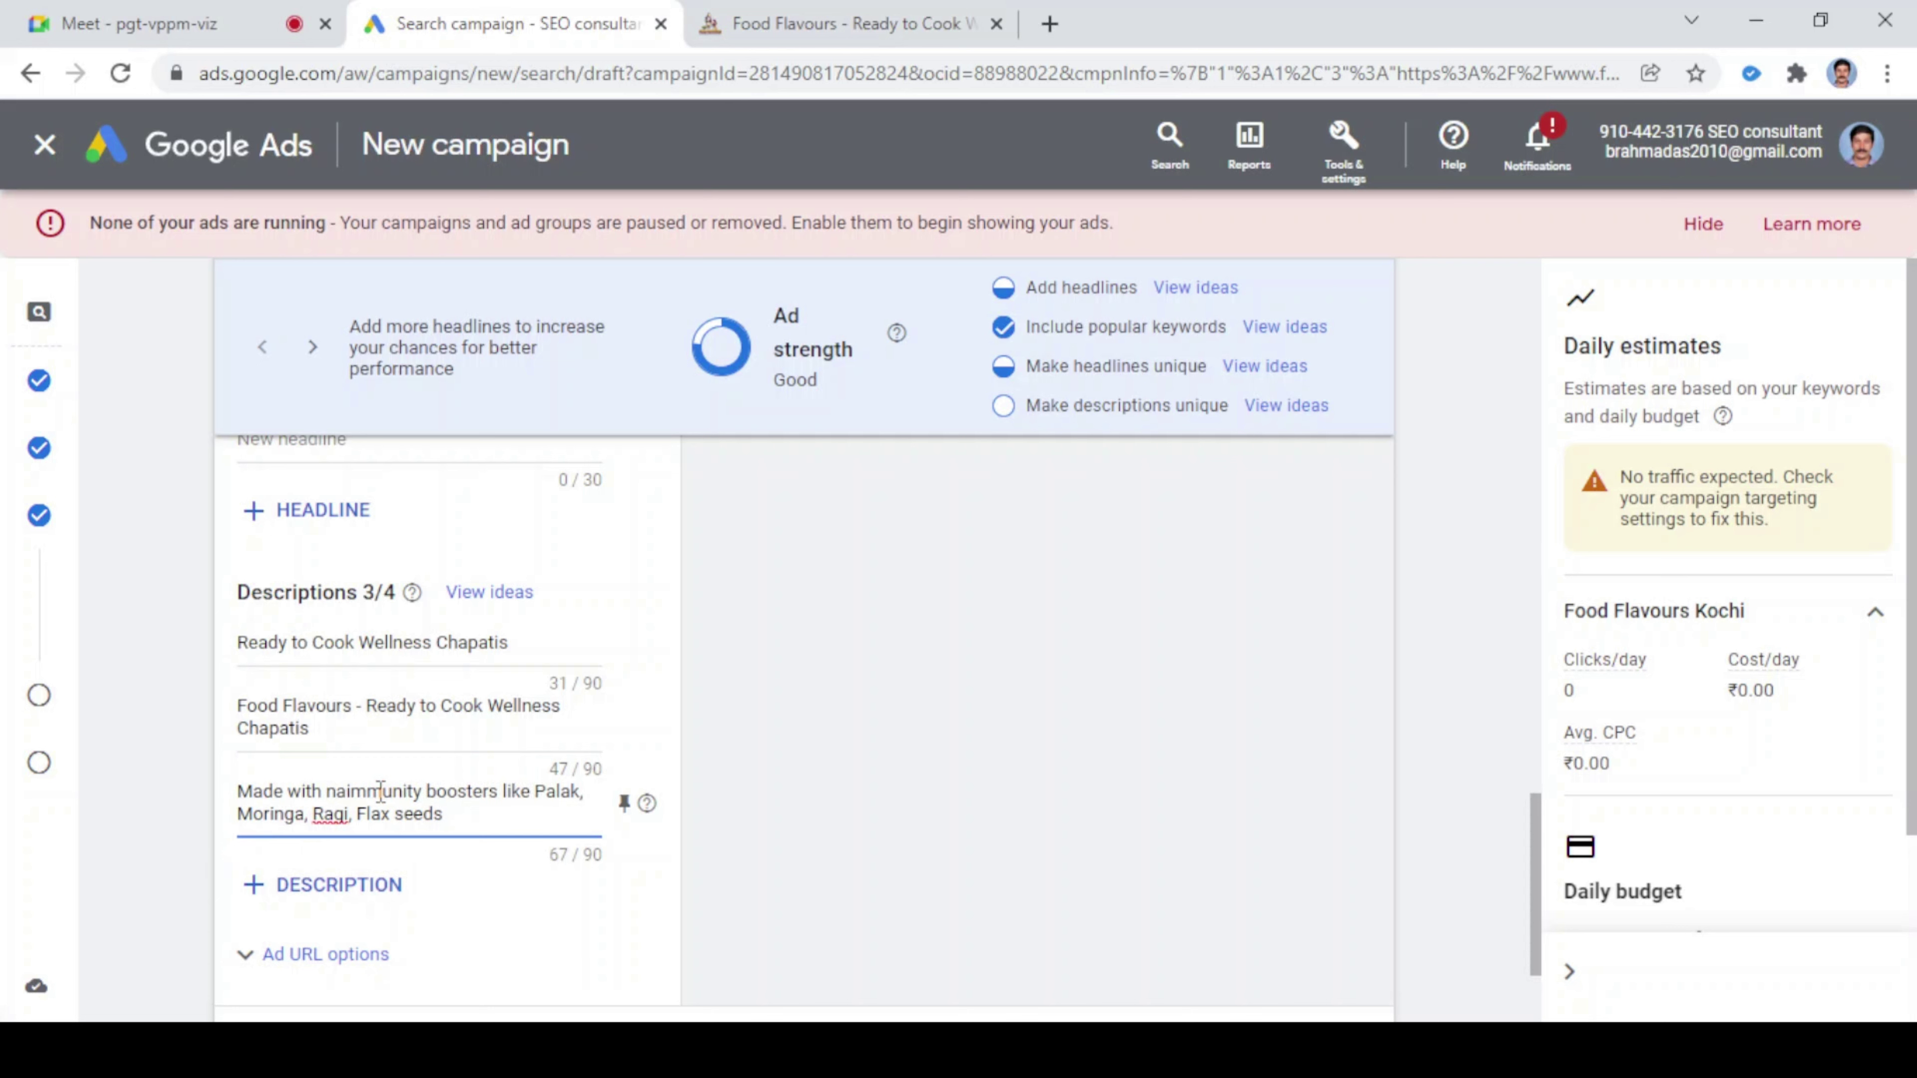
type("tural")
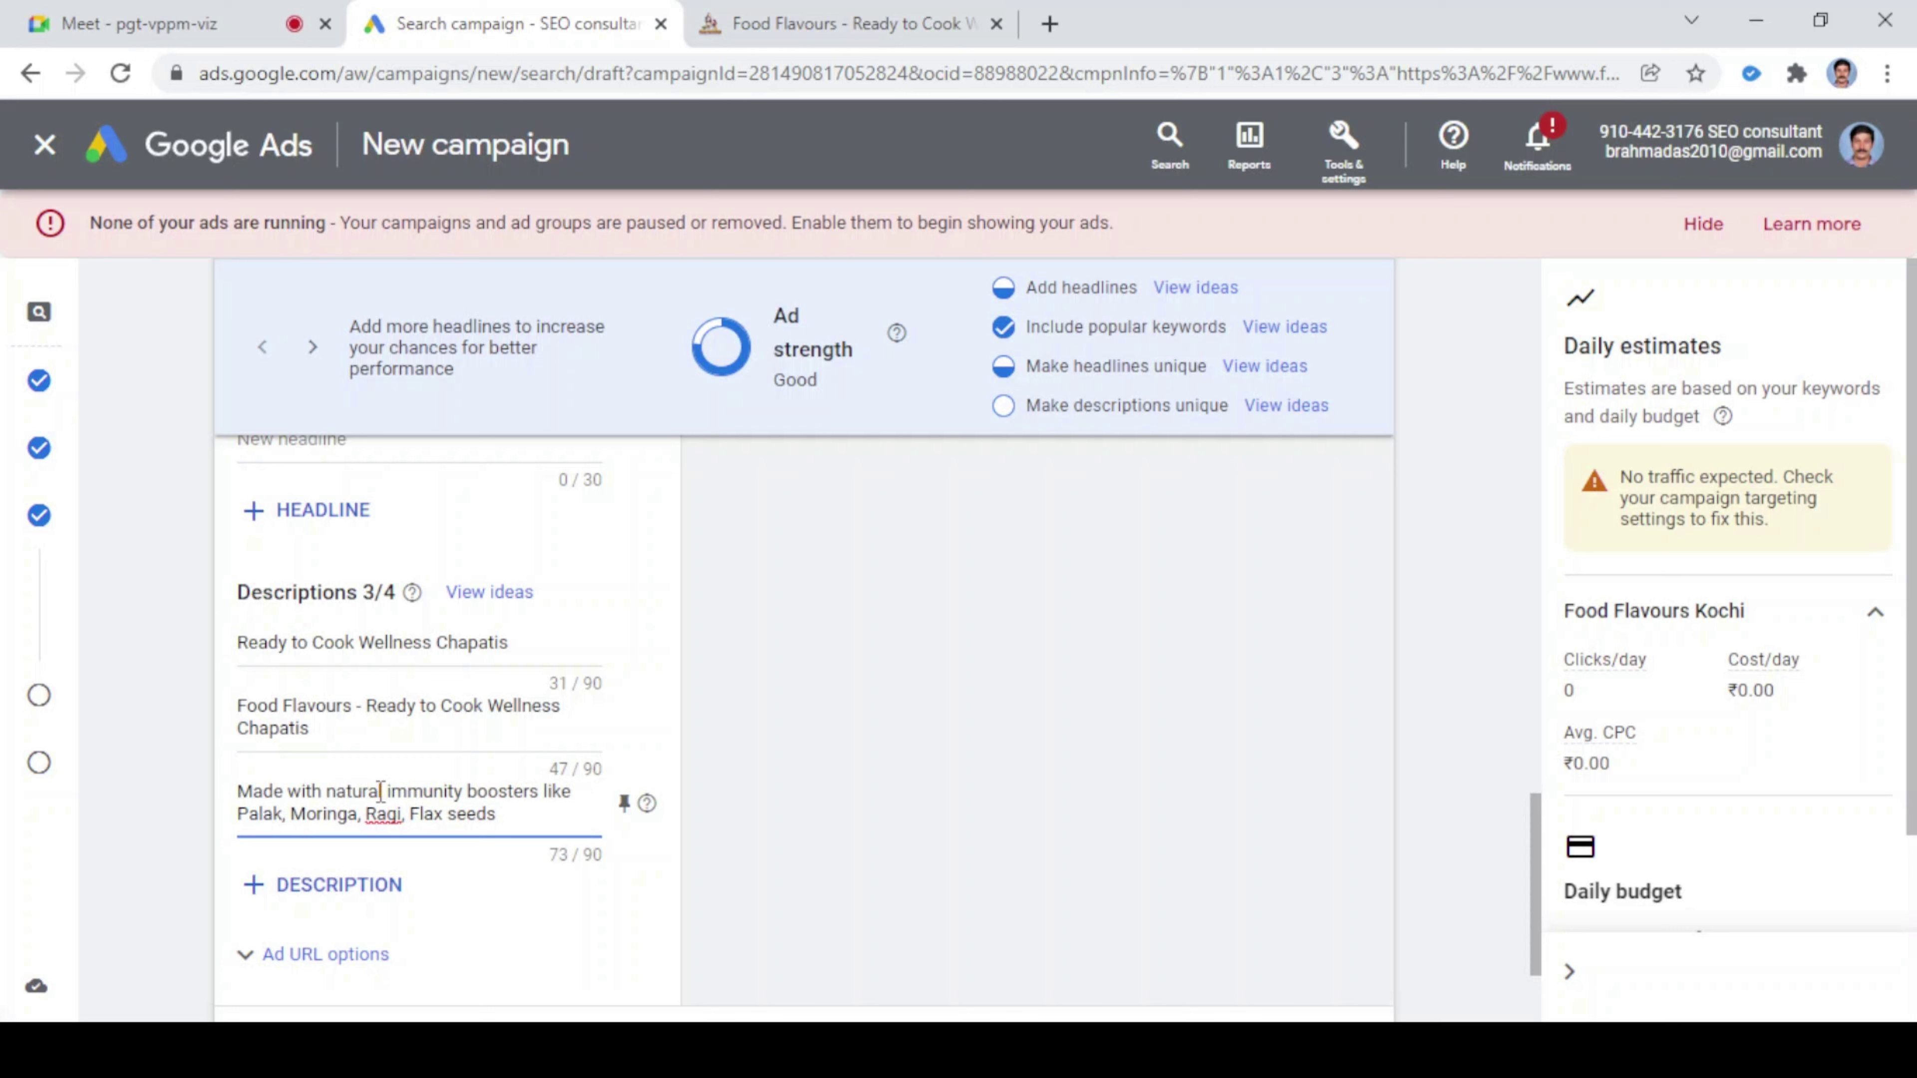
left_click(527, 821)
- Check the chapati varieties among the featured products on the foodflavours.in website and return to the campaign draft
left_click(904, 29)
scroll(1575, 655, "down", 8)
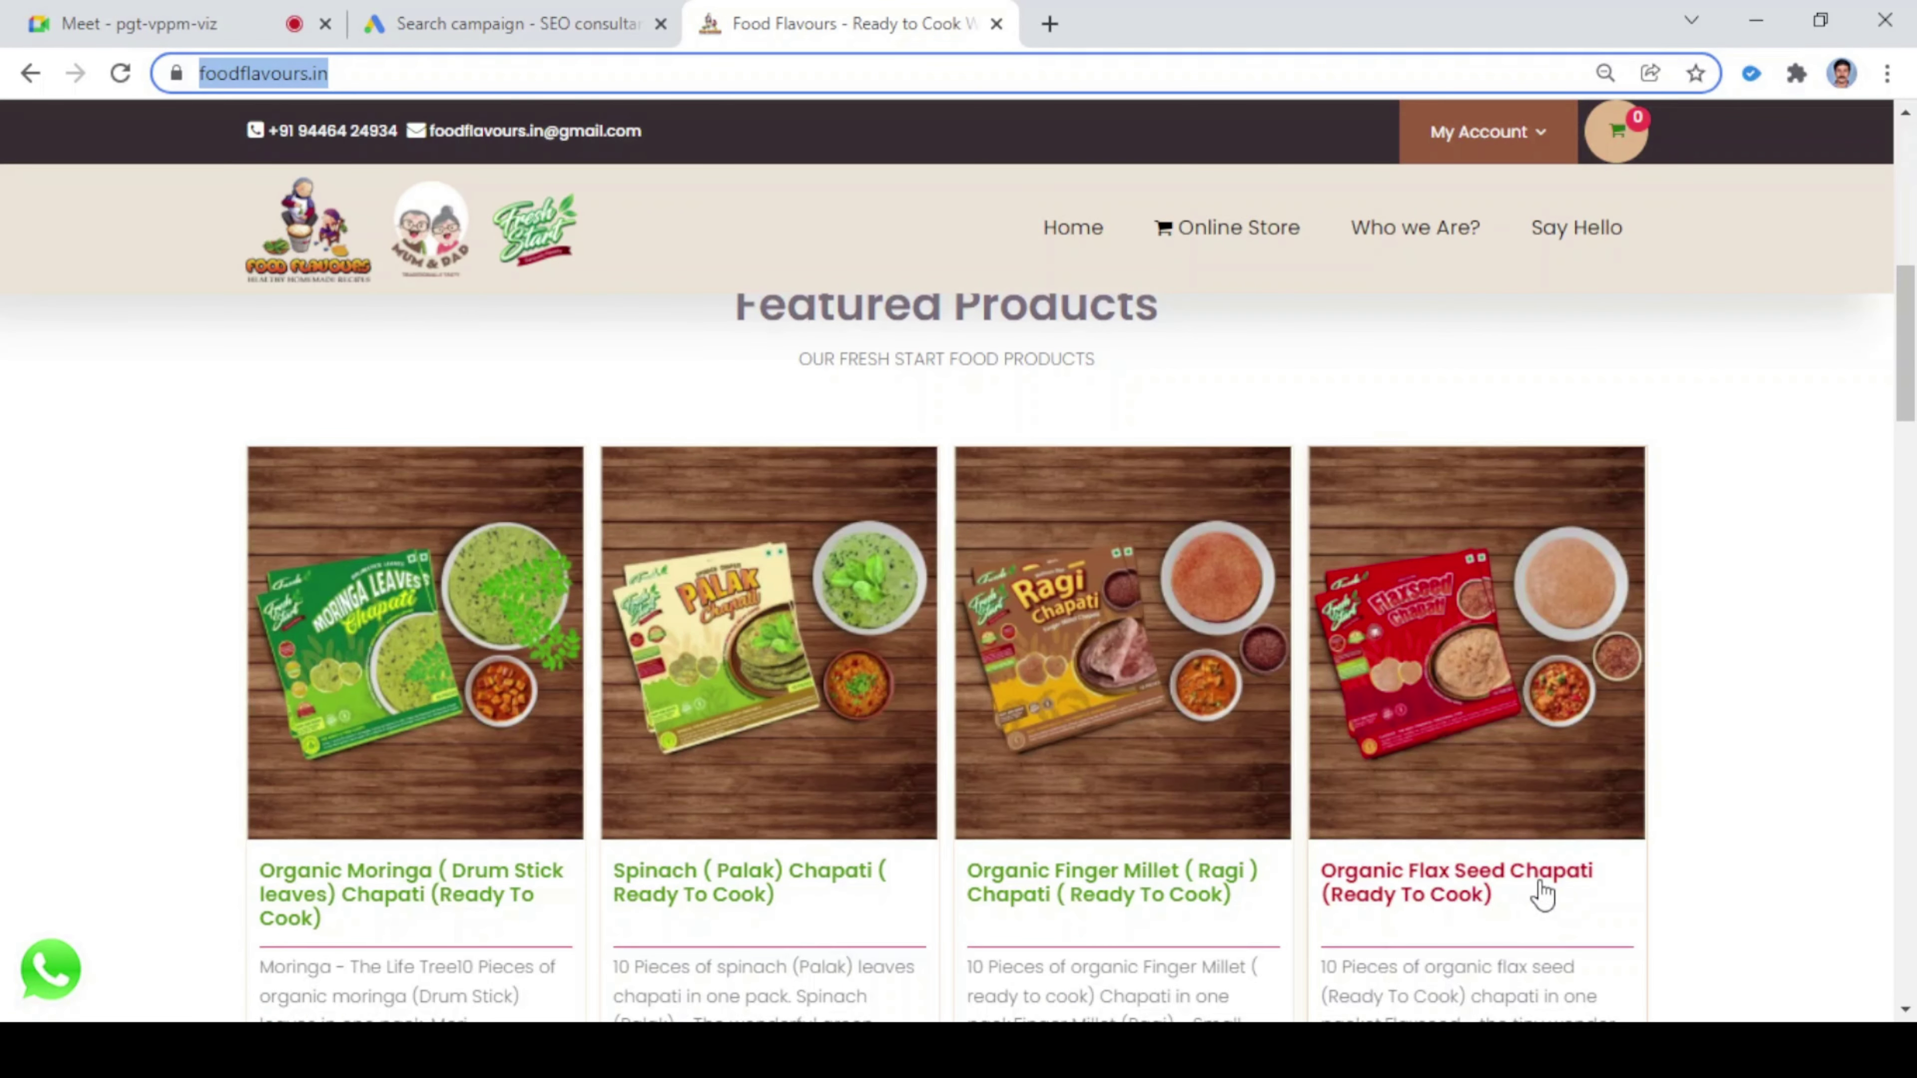
left_click(540, 23)
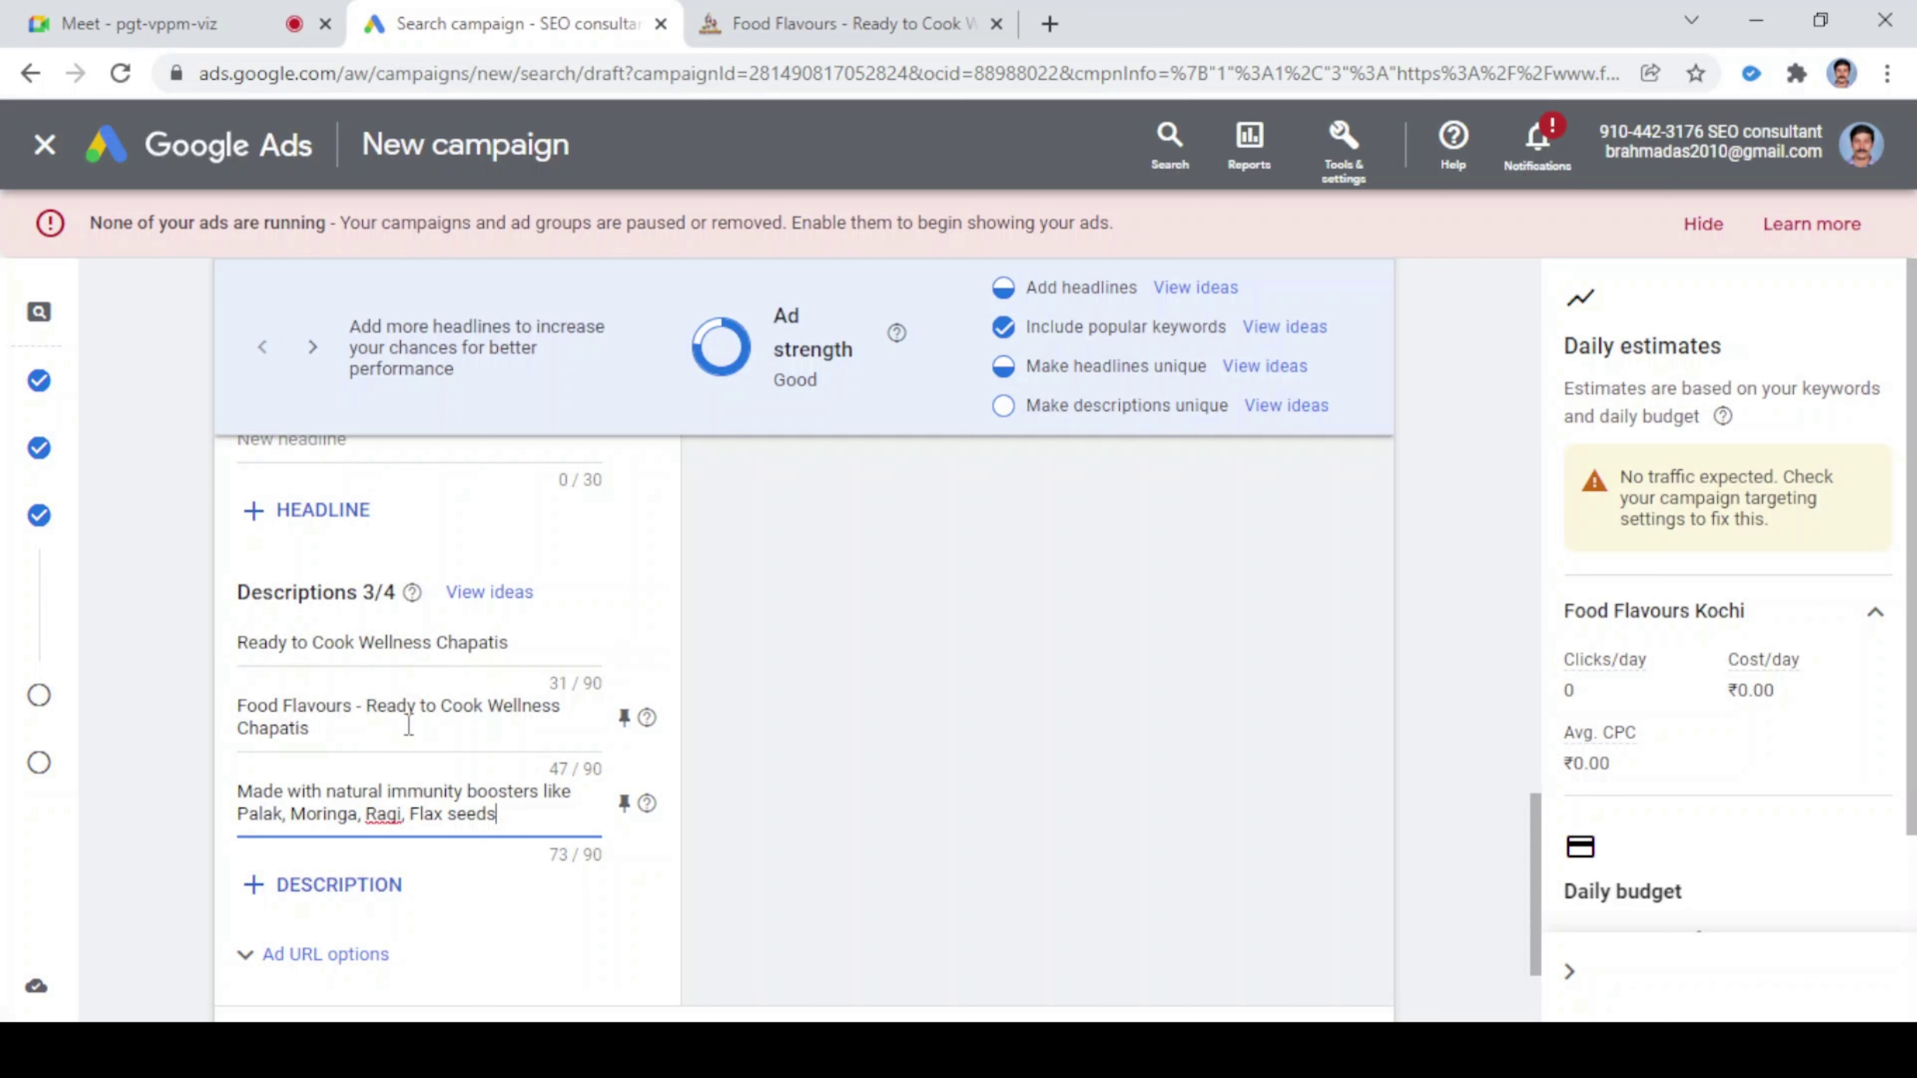
- Finish the responsive ad with its edited headlines and descriptions and proceed to the Extensions page
scroll(422, 731, "down", 2)
scroll(494, 718, "up", 4)
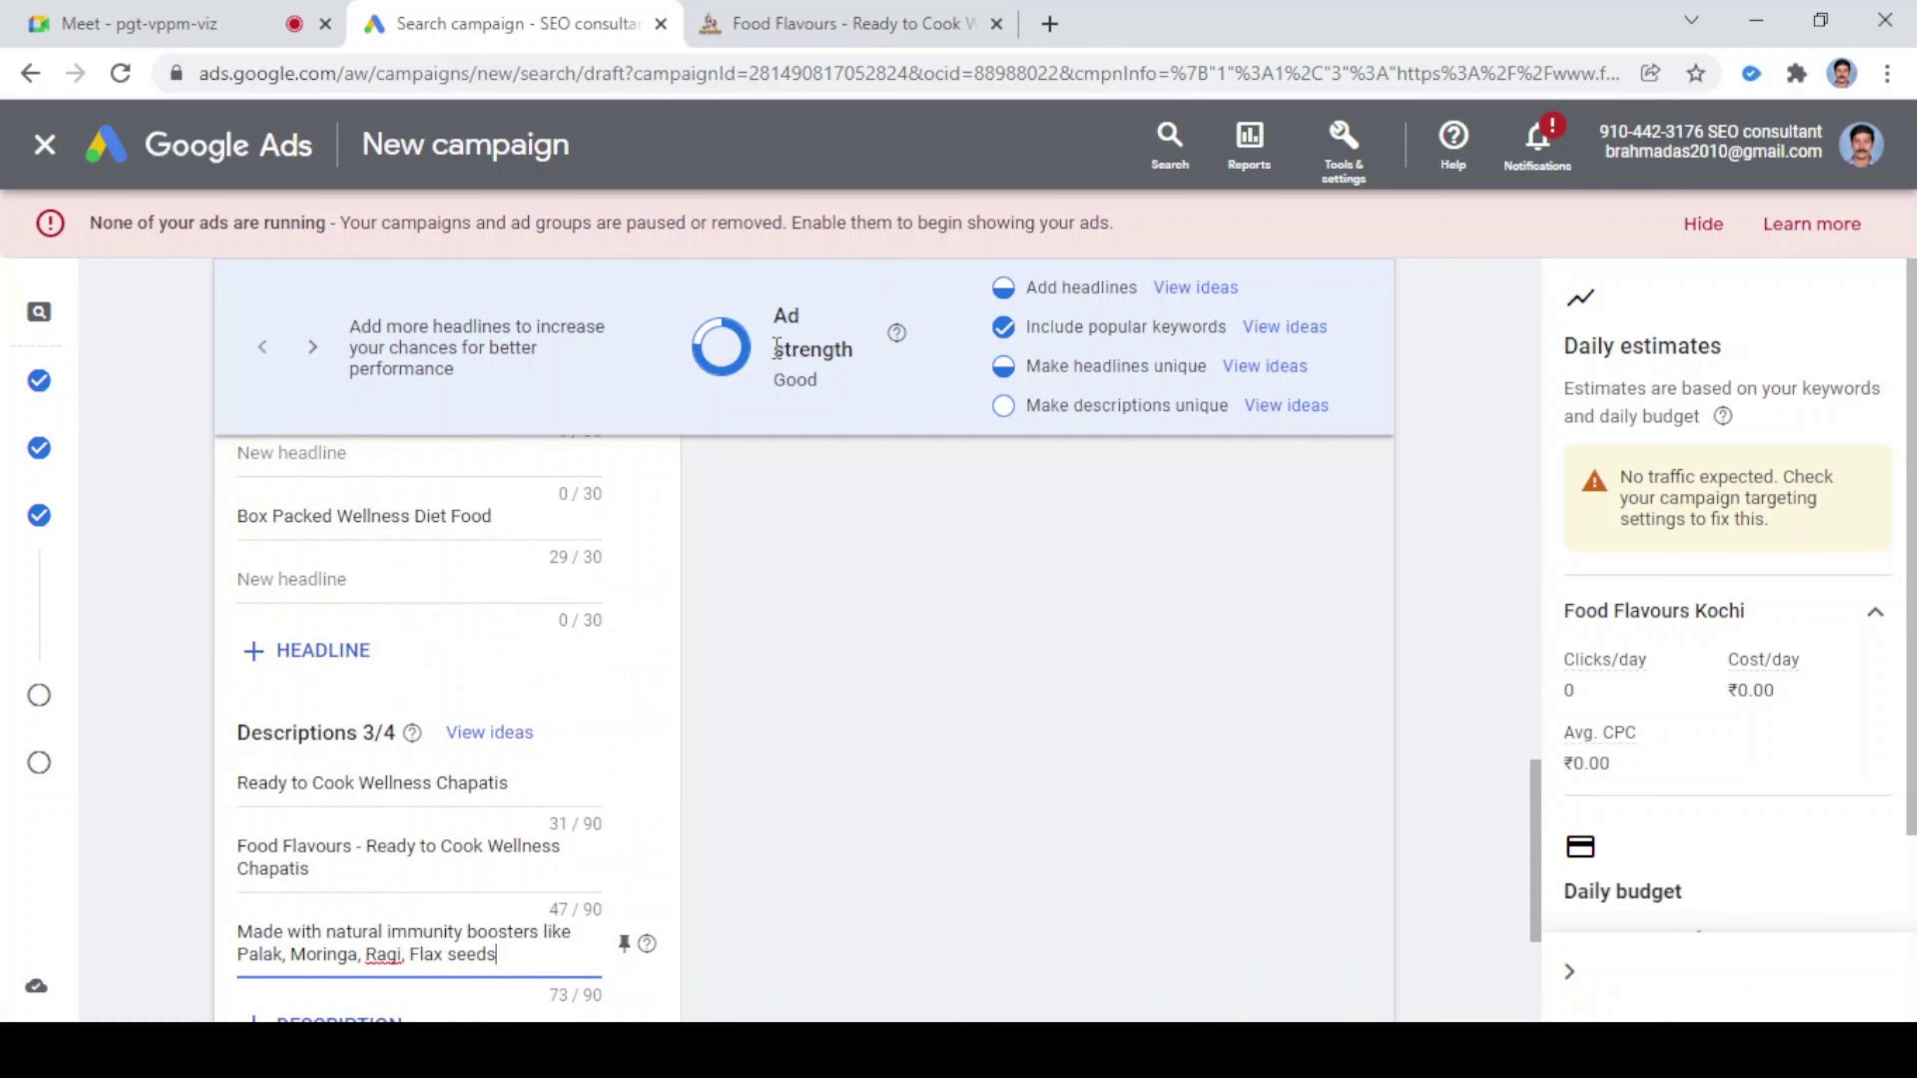
scroll(498, 828, "down", 2)
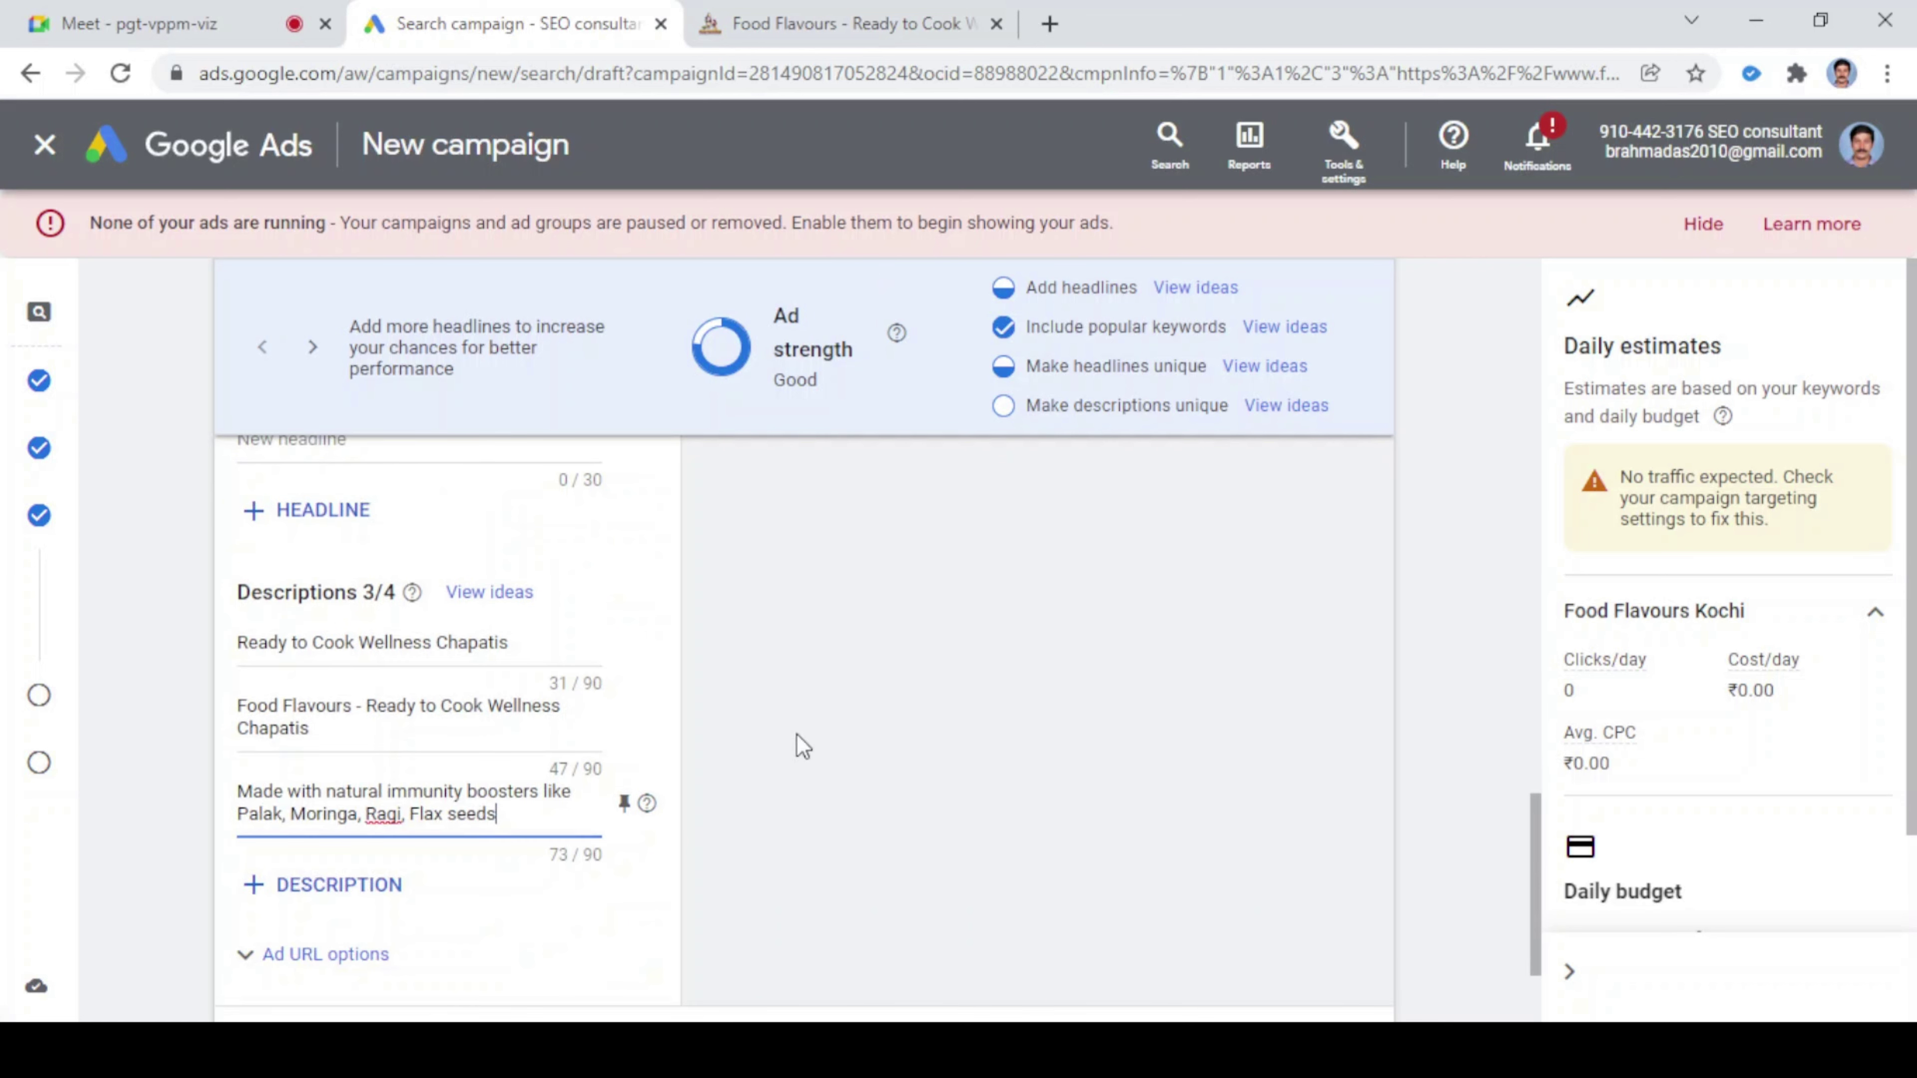
scroll(797, 740, "down", 3)
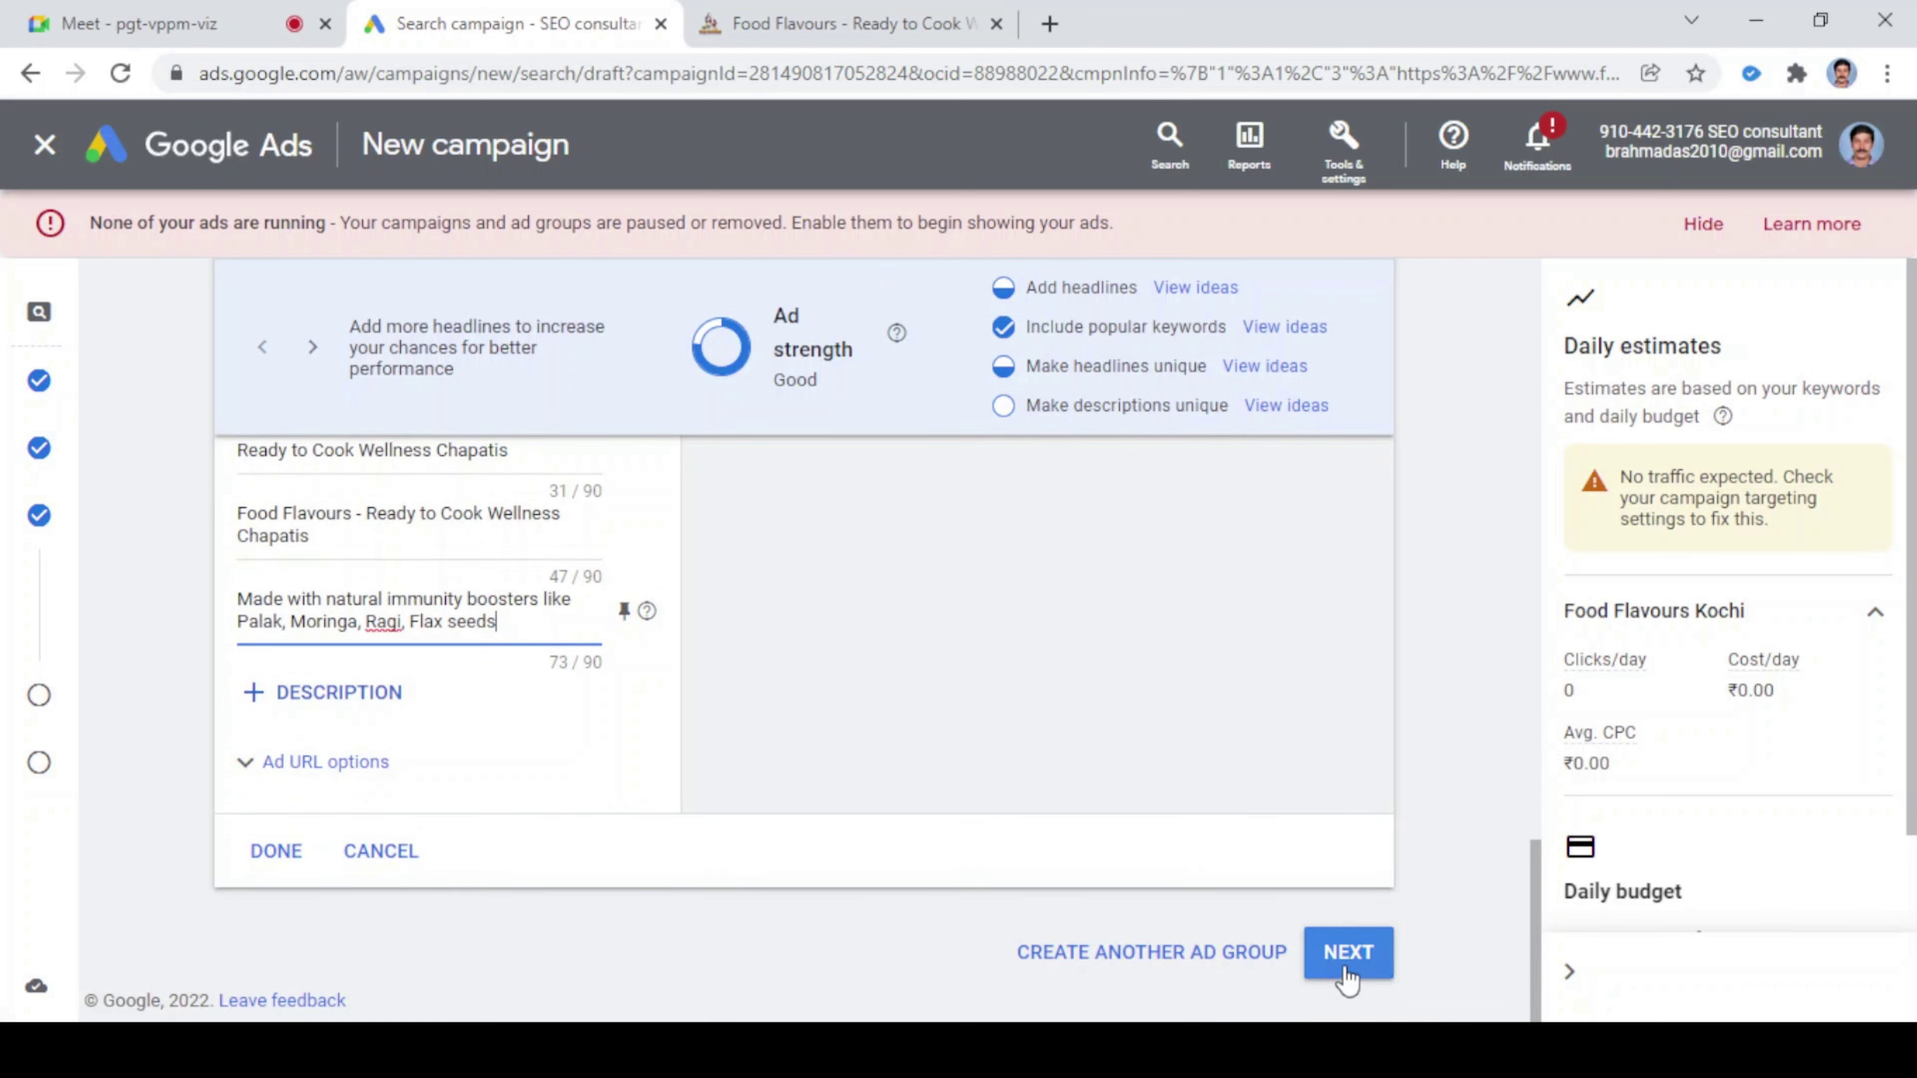
left_click(1346, 974)
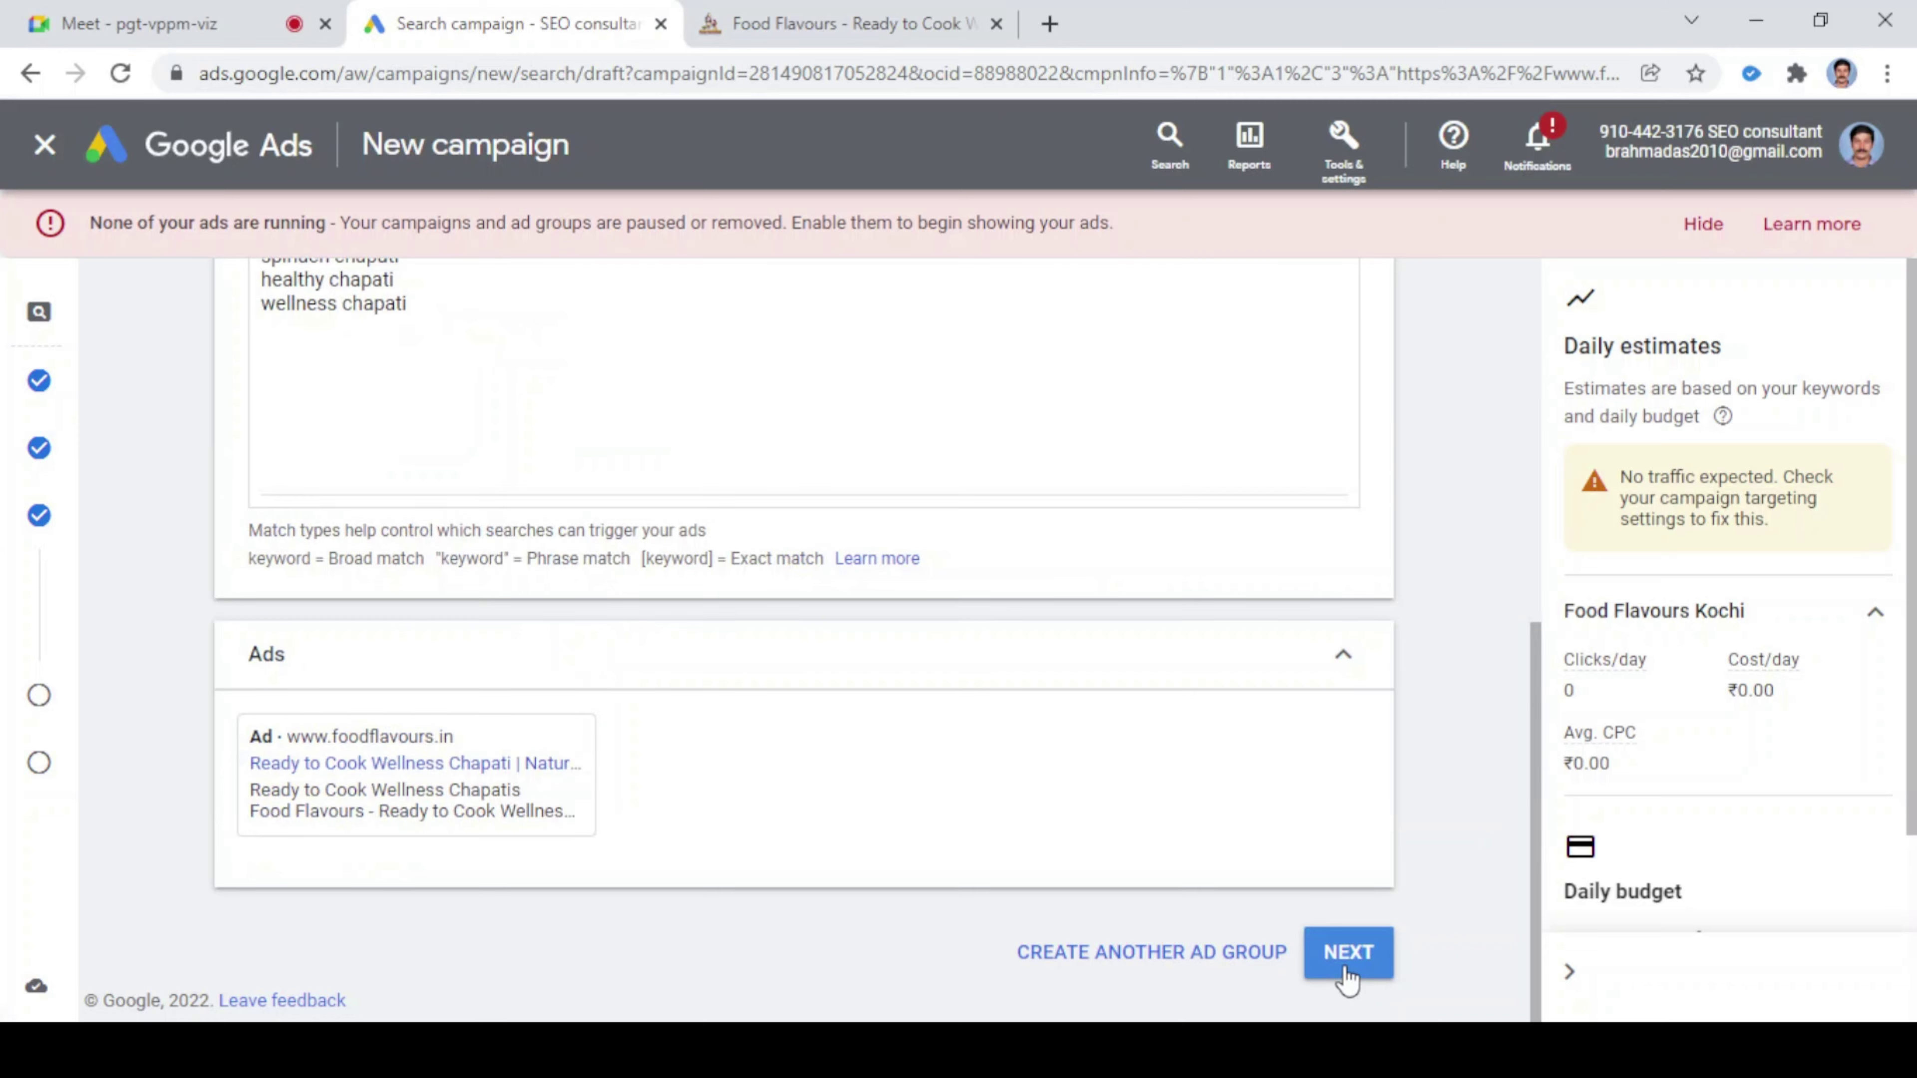
left_click(1346, 974)
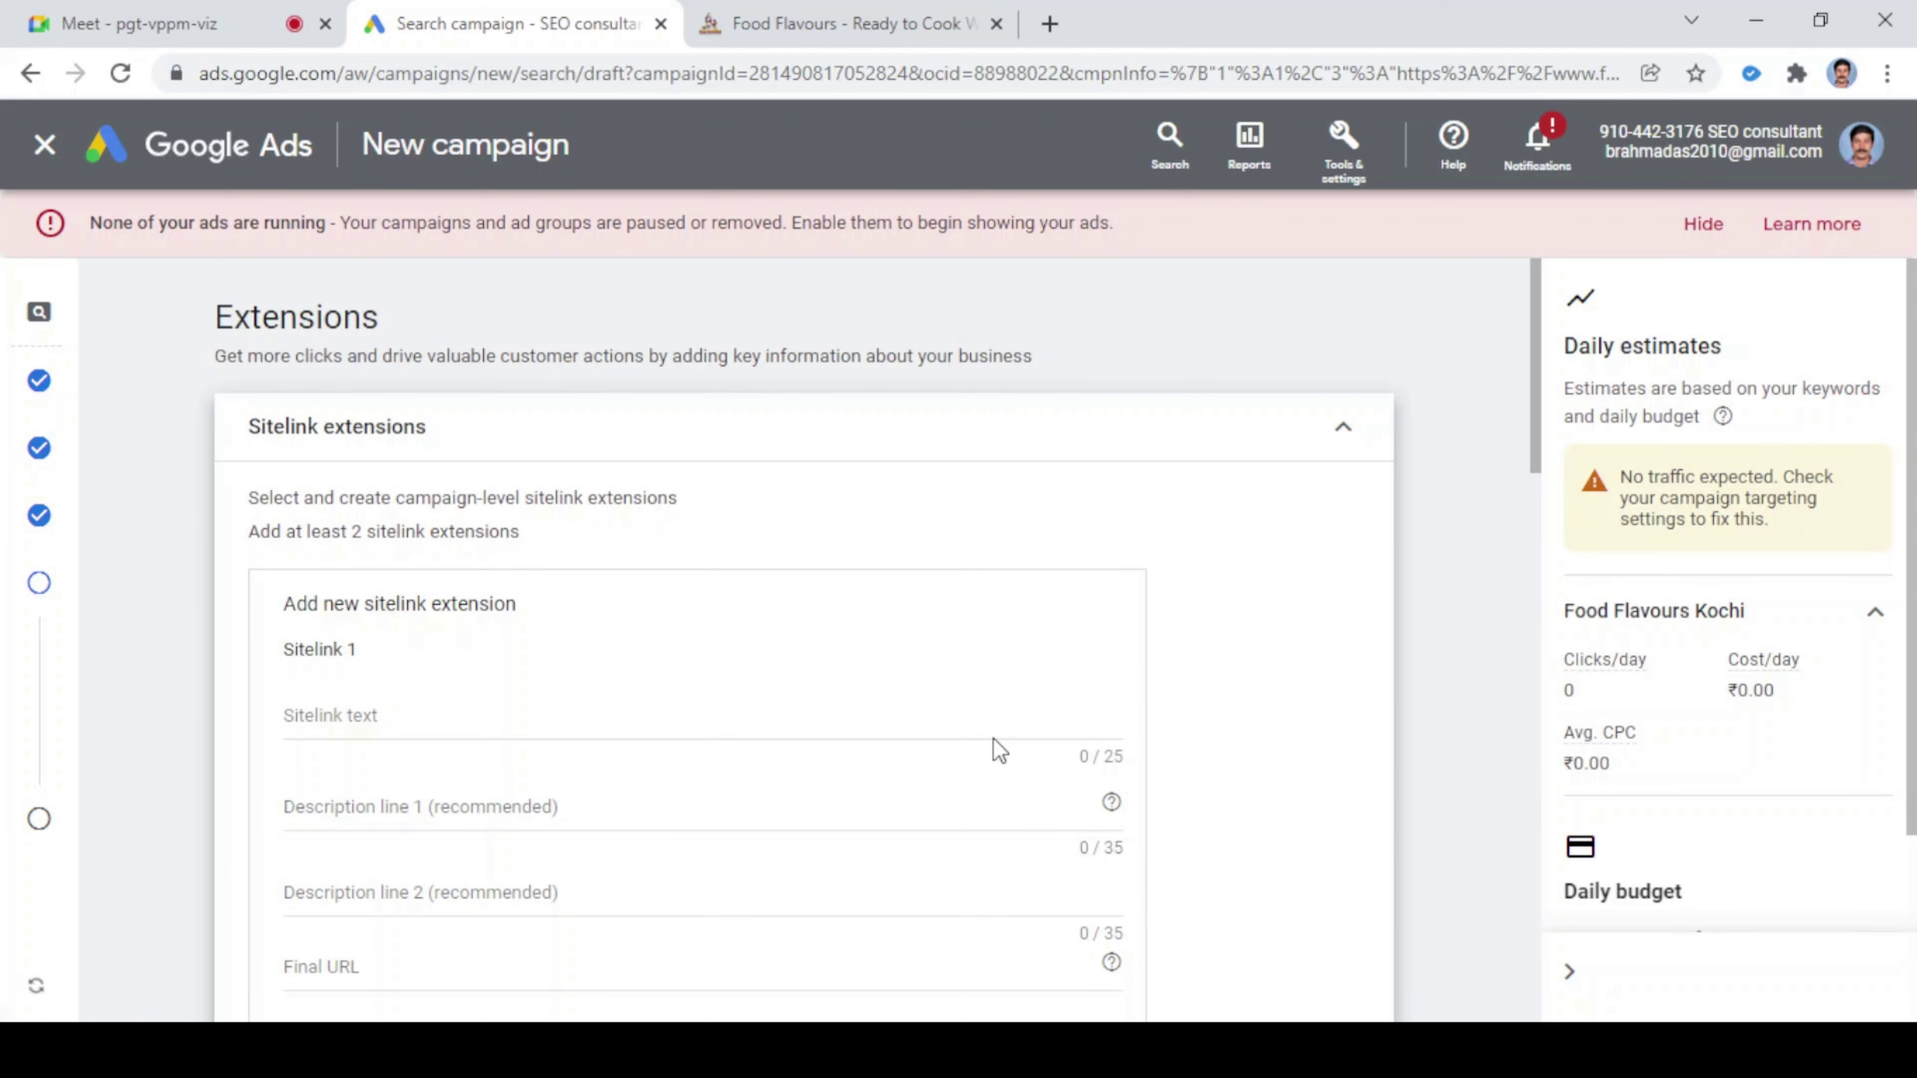
- Examine the sitelink extension fields for text, description lines and final URL, and the other available extension types
scroll(998, 750, "down", 4)
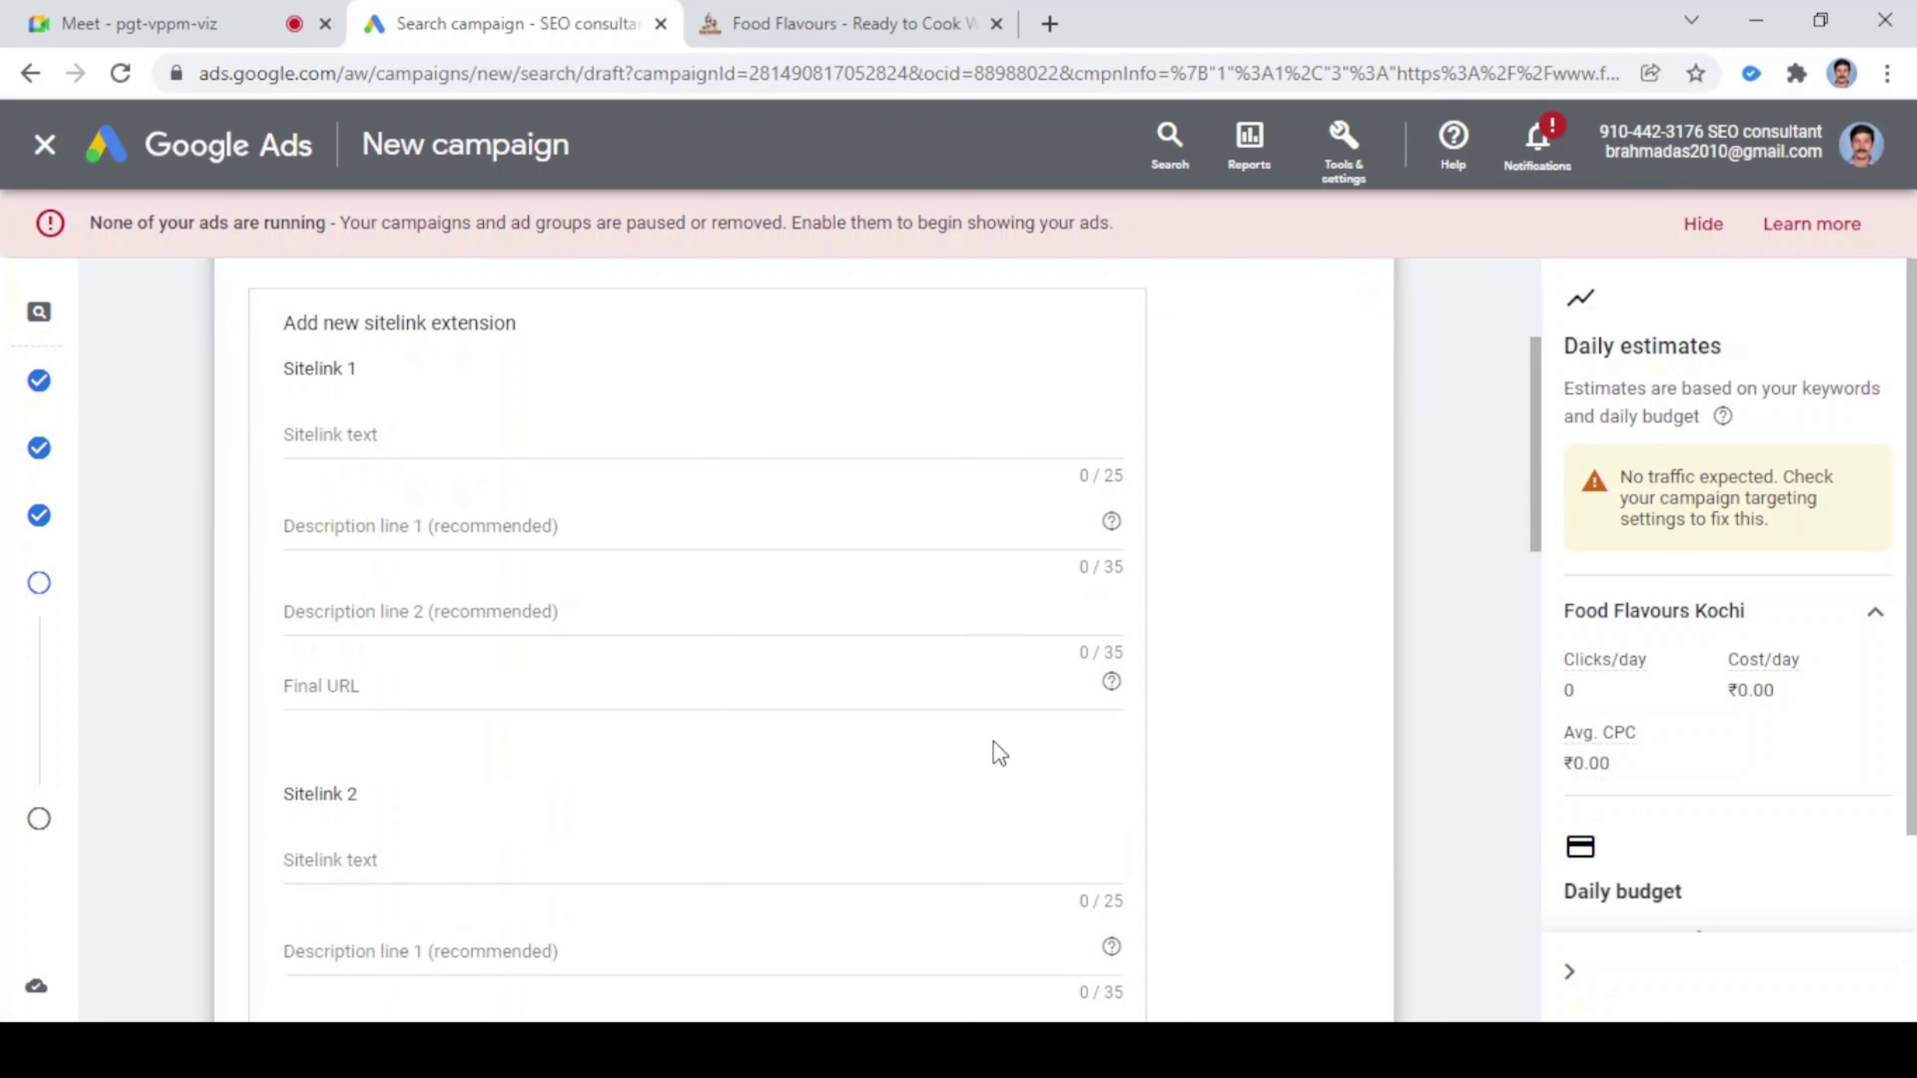
scroll(998, 751, "down", 5)
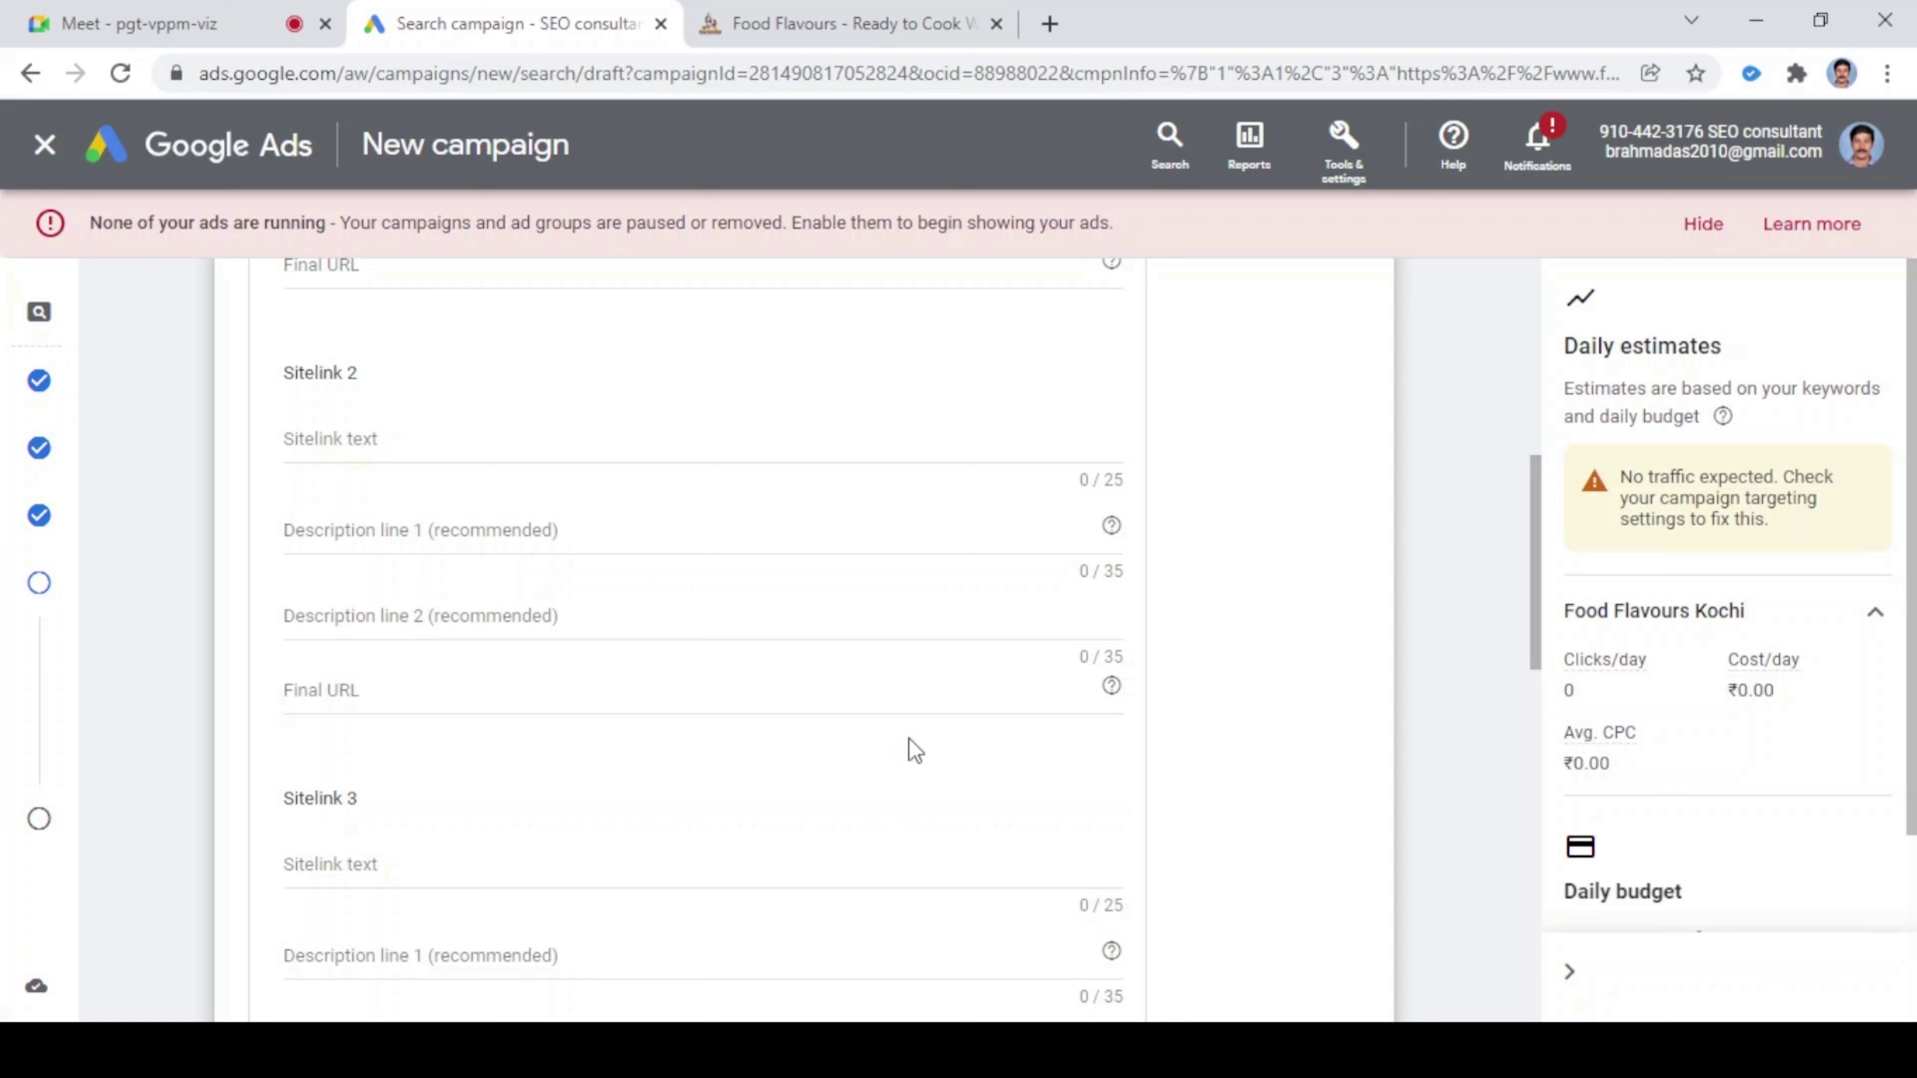
scroll(898, 706, "up", 5)
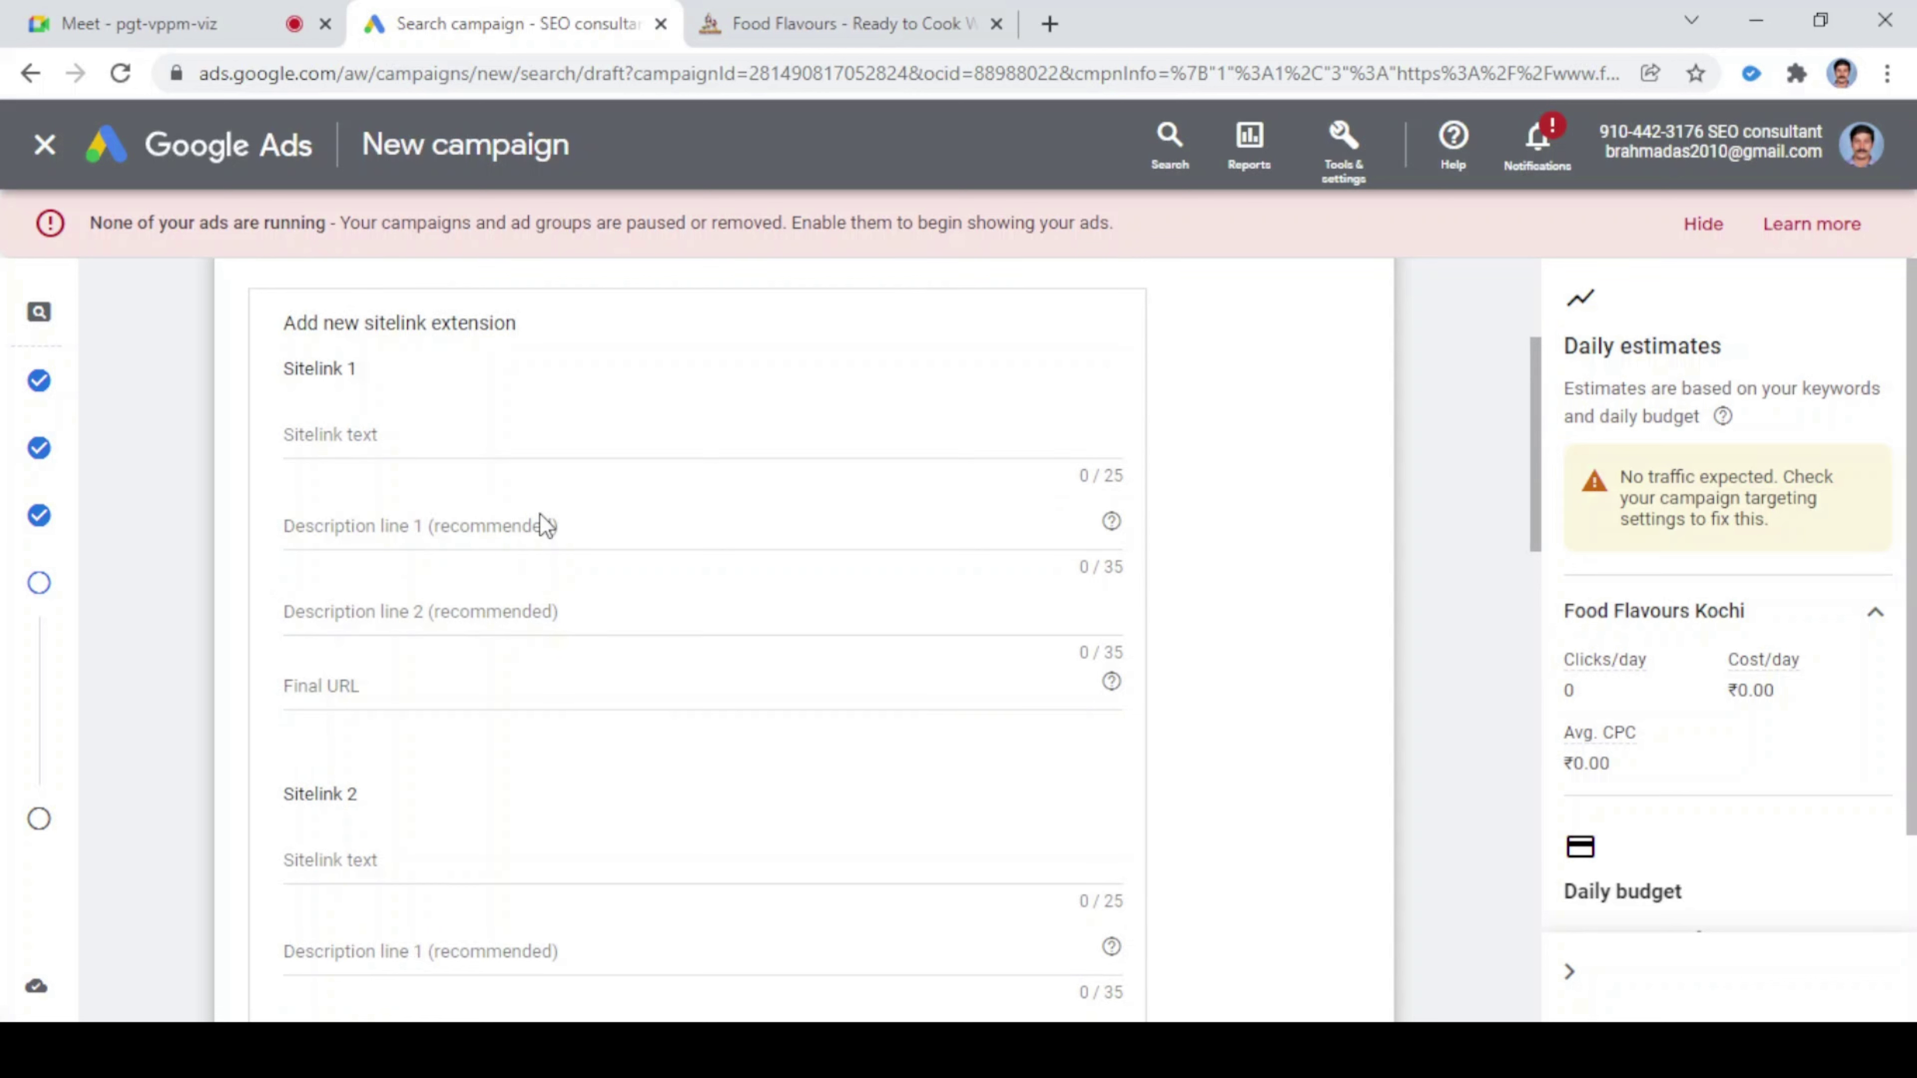
left_click(339, 447)
scroll(649, 642, "down", 2)
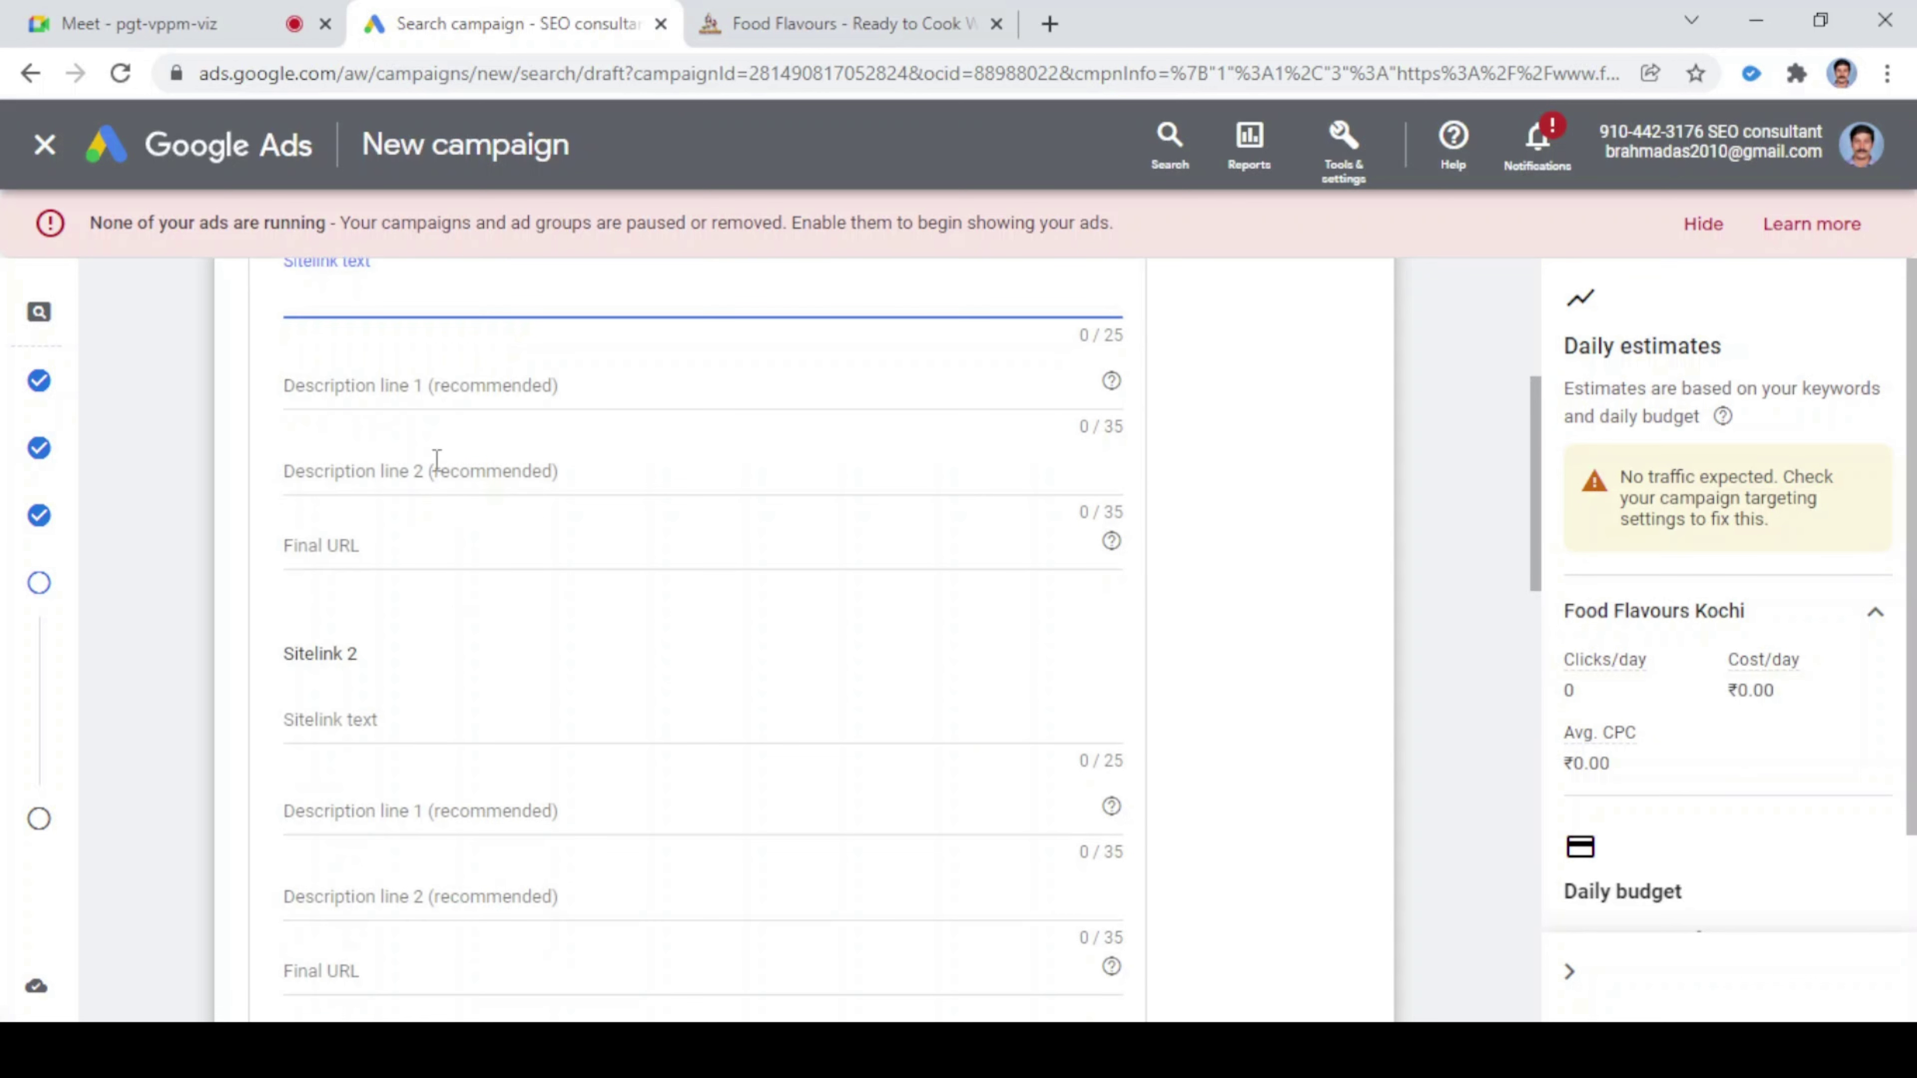
scroll(705, 672, "down", 2)
scroll(710, 678, "down", 12)
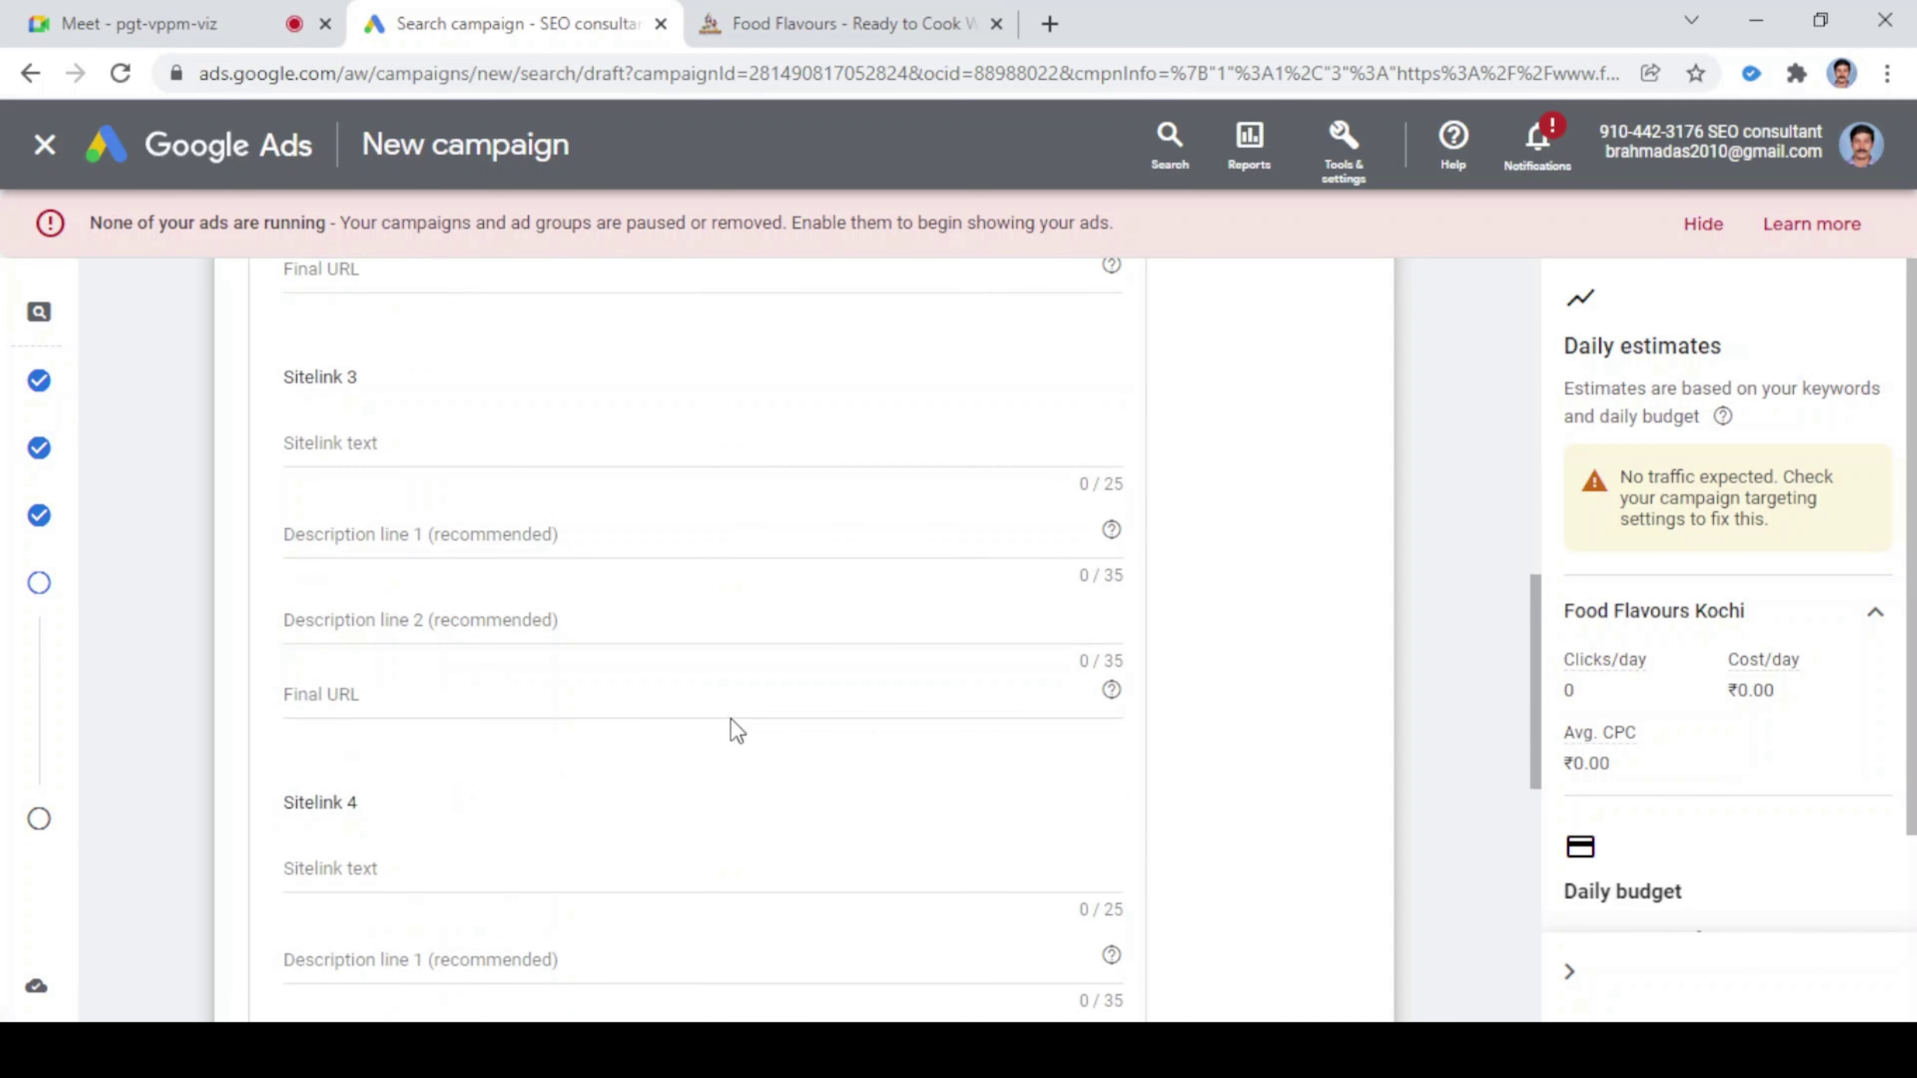
scroll(747, 750, "down", 2)
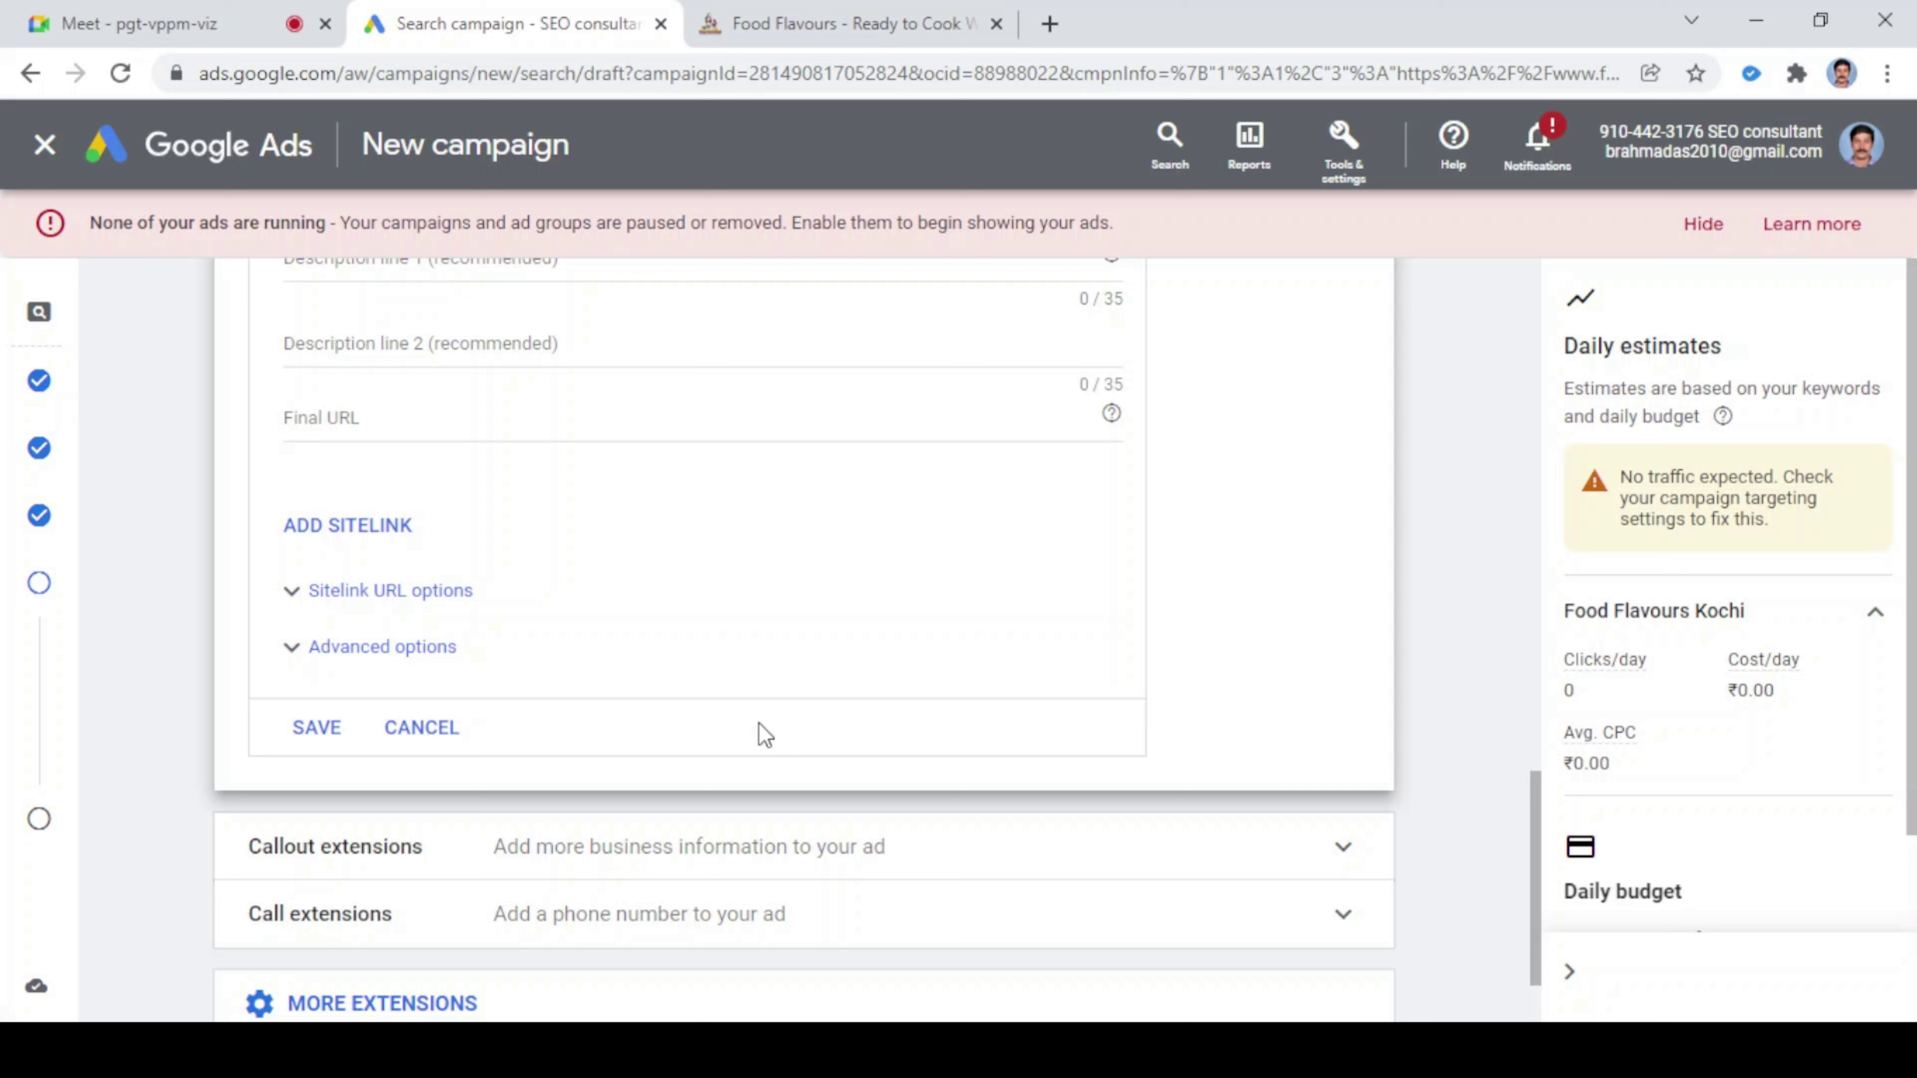
scroll(757, 731, "down", 2)
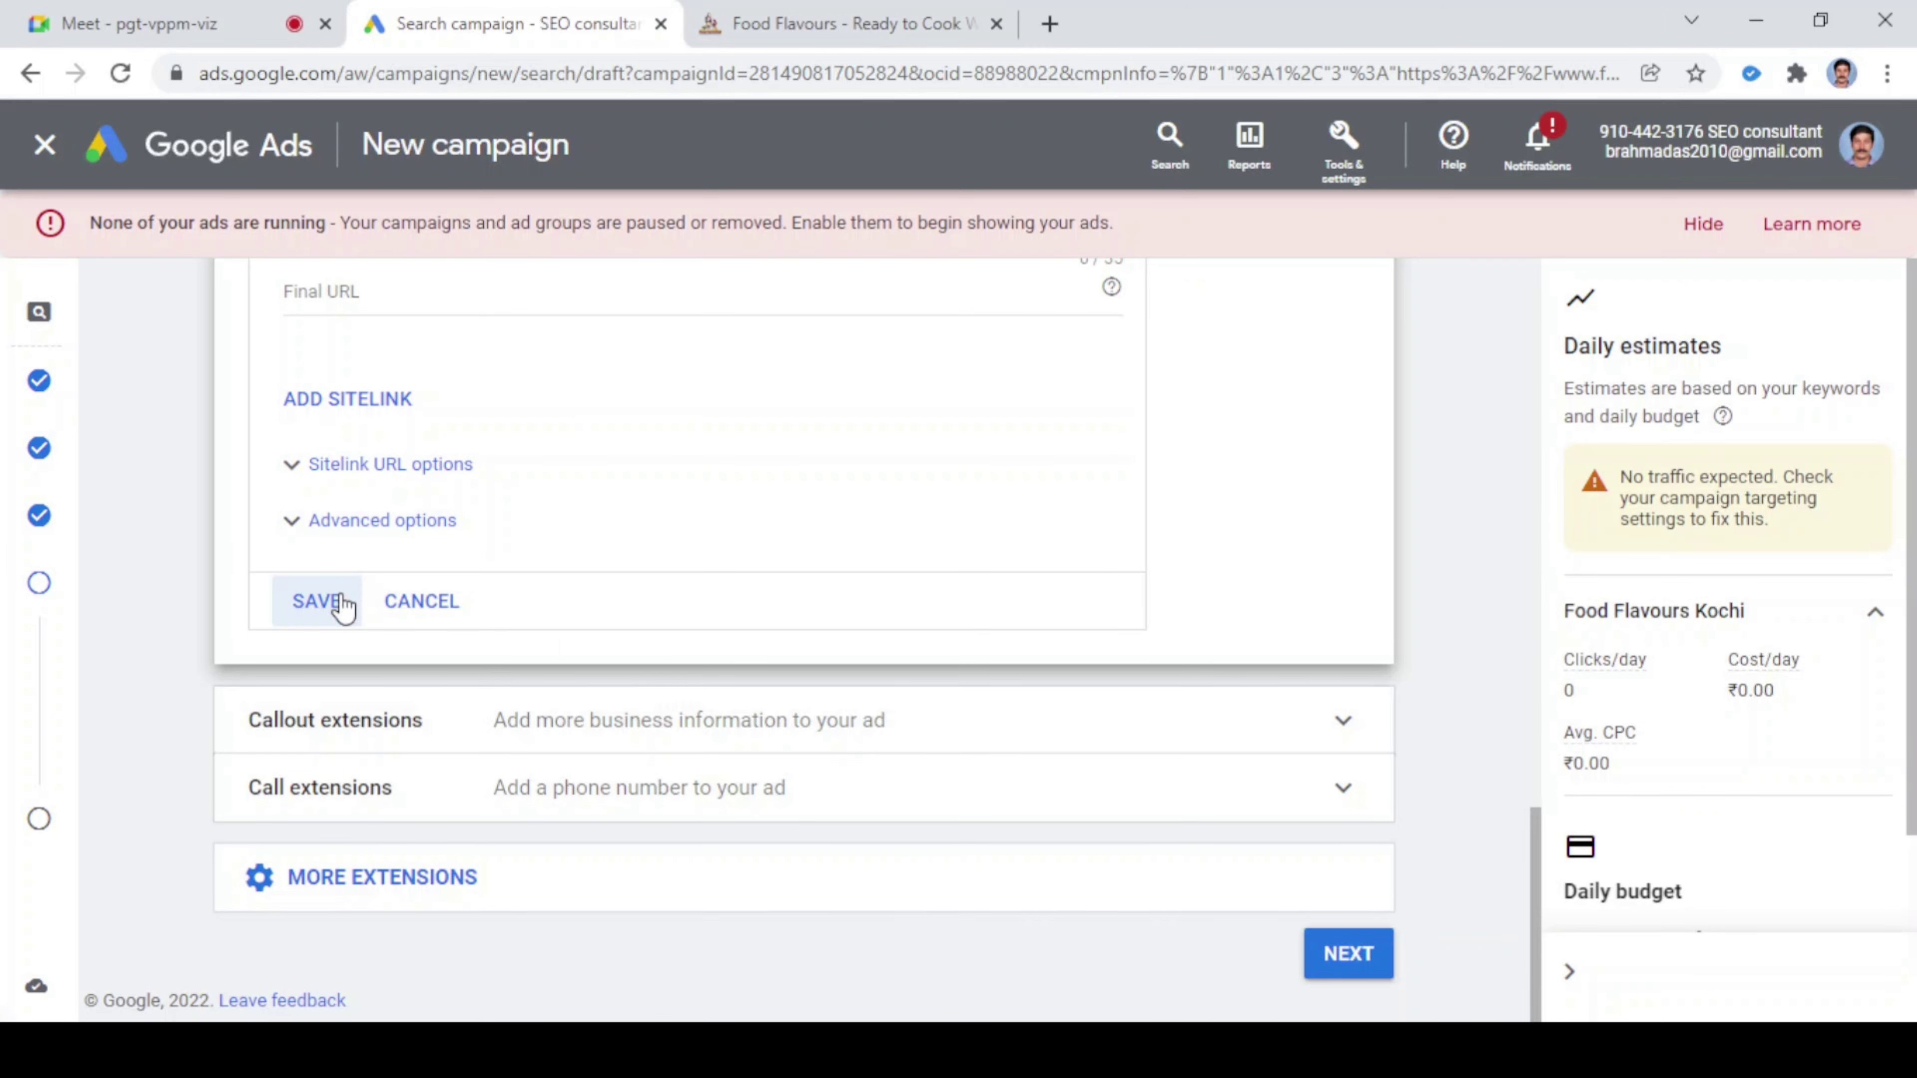
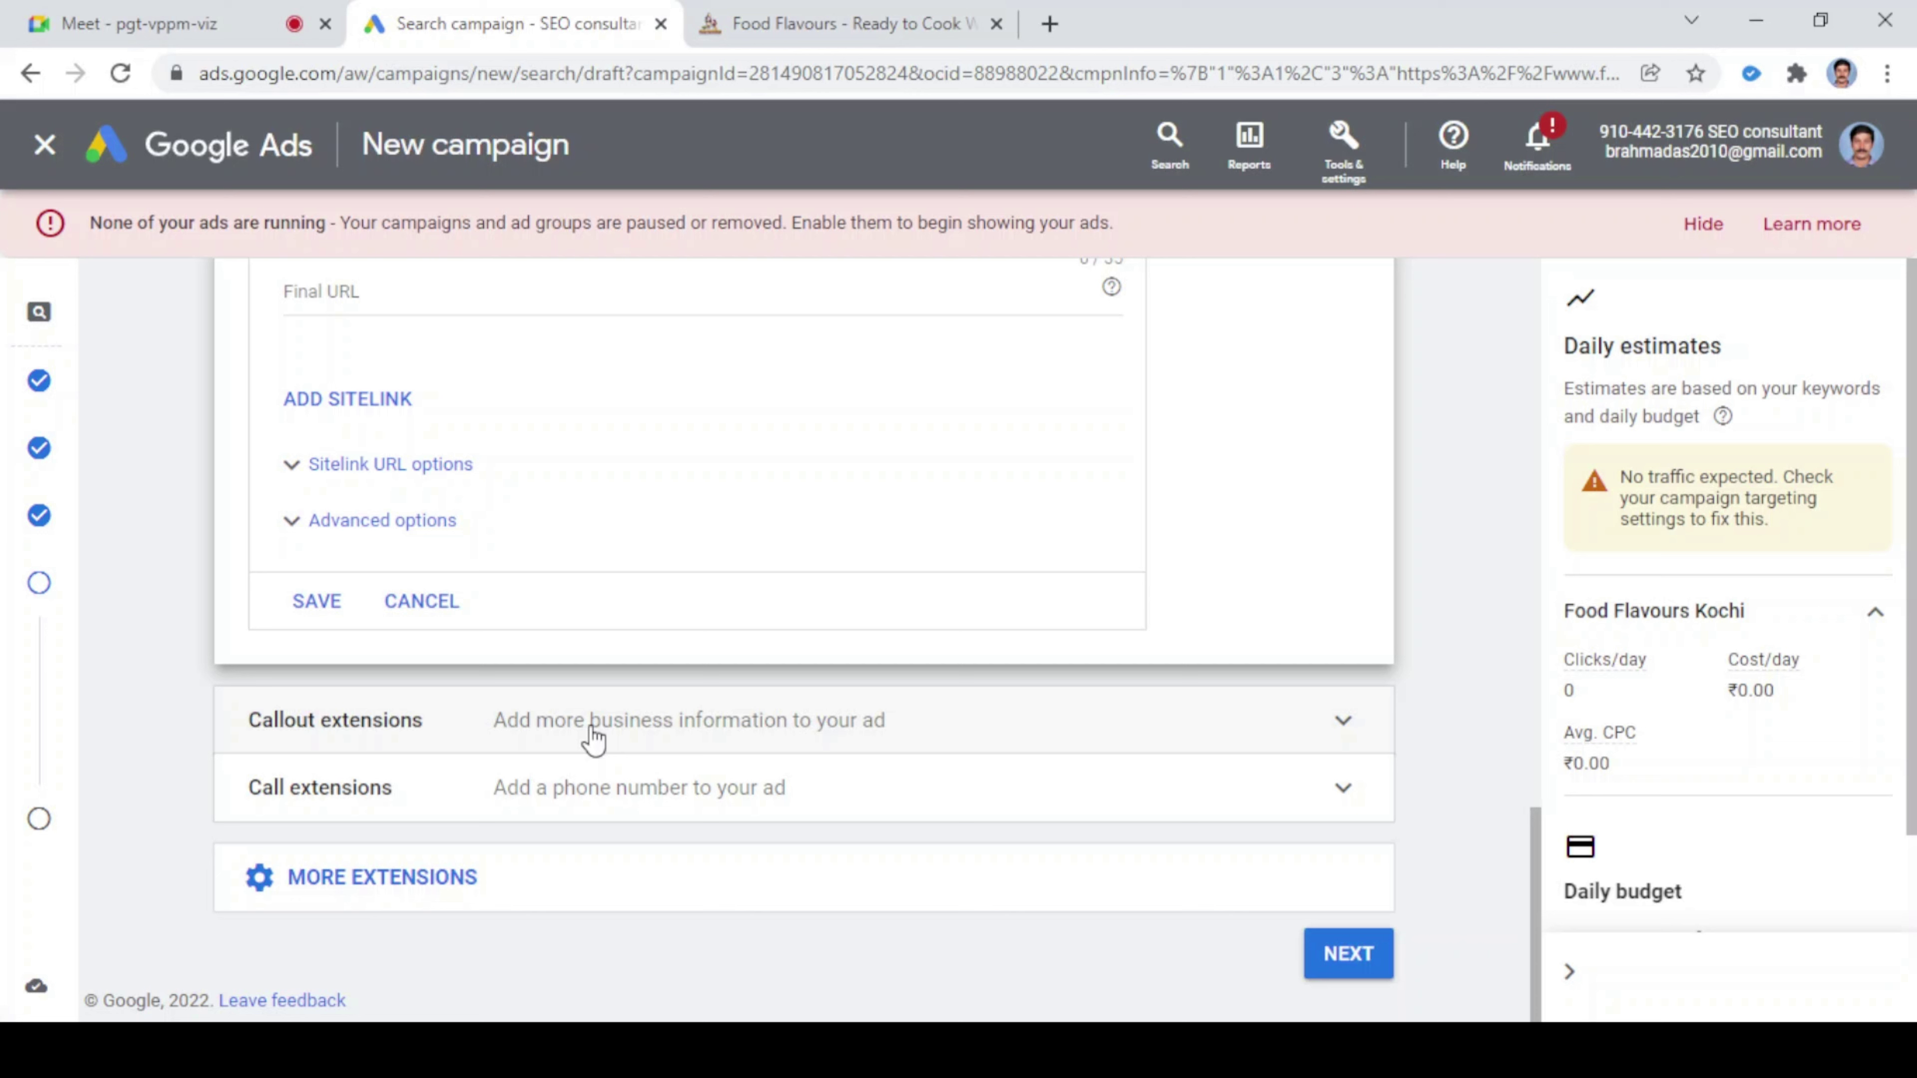
- Check the existing callout extensions without selecting any, and proceed to the campaign review
left_click(633, 744)
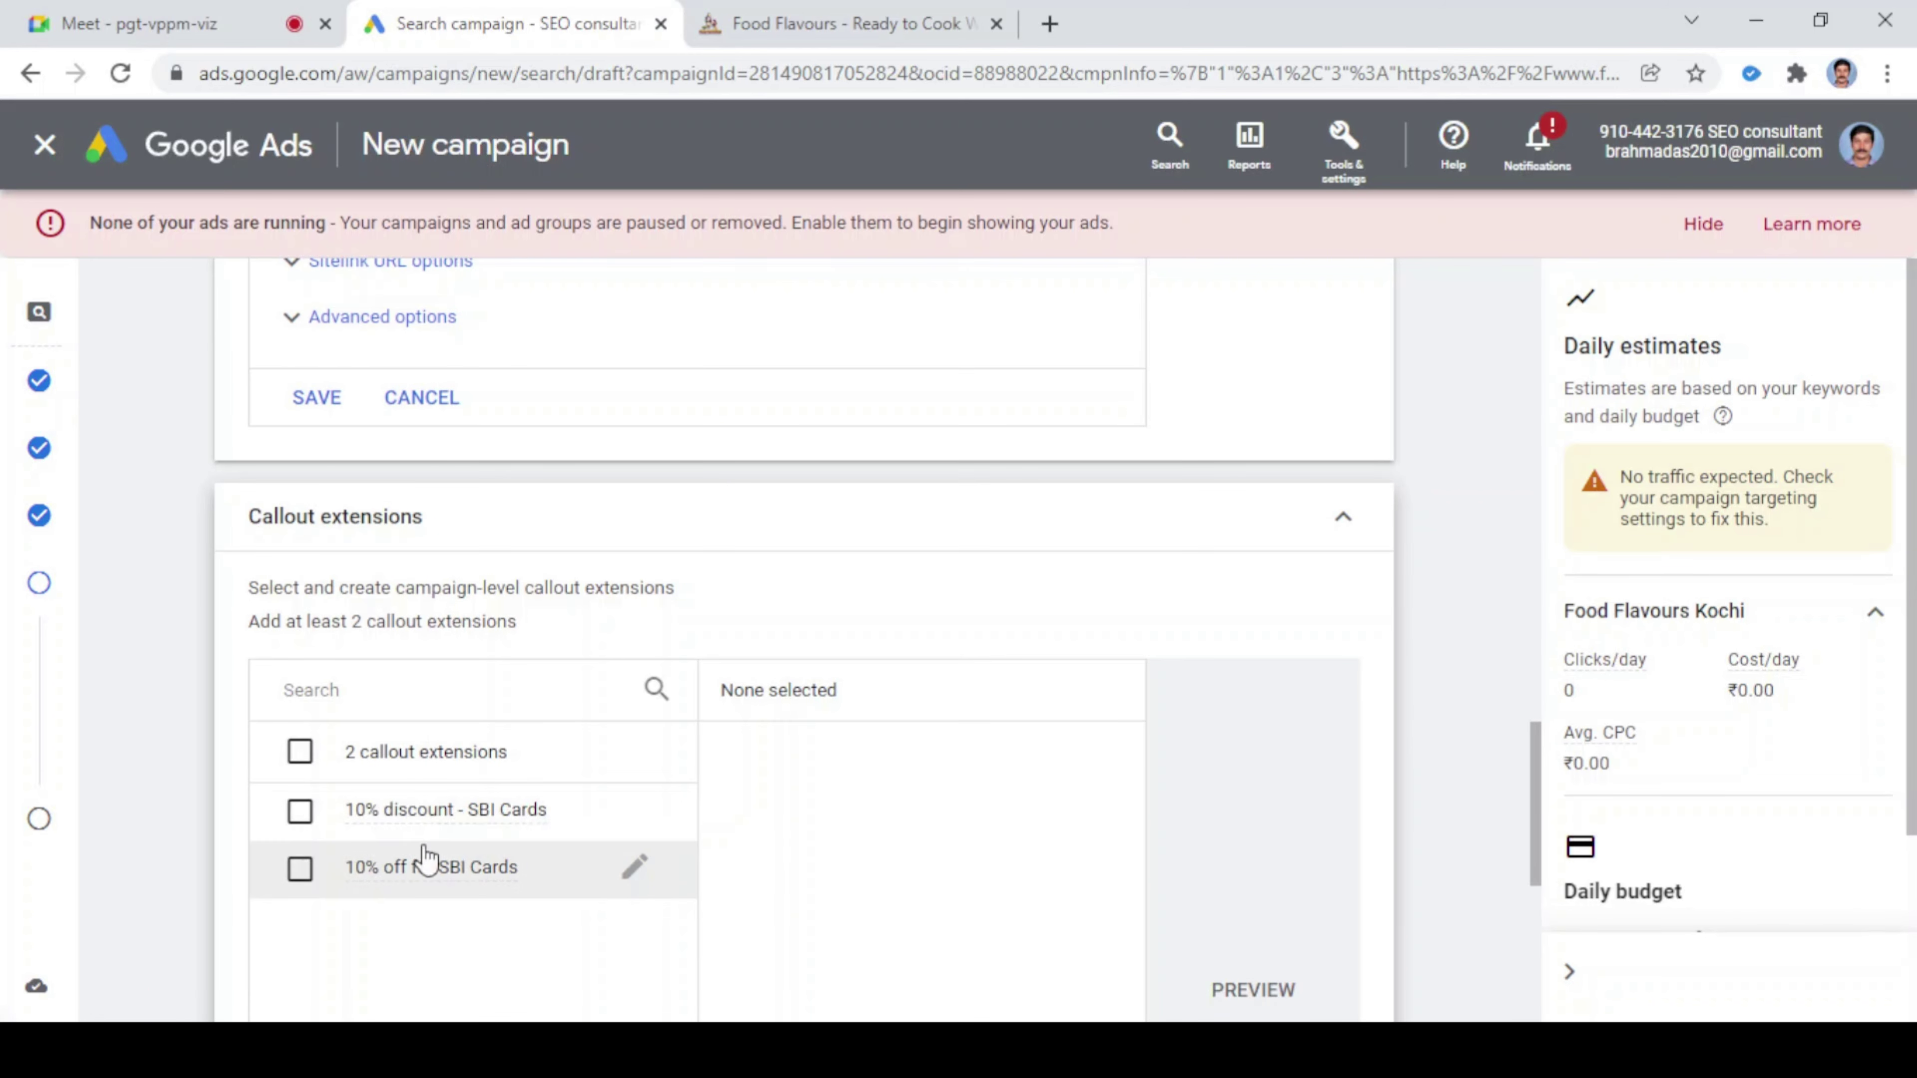
mouse_move(377, 830)
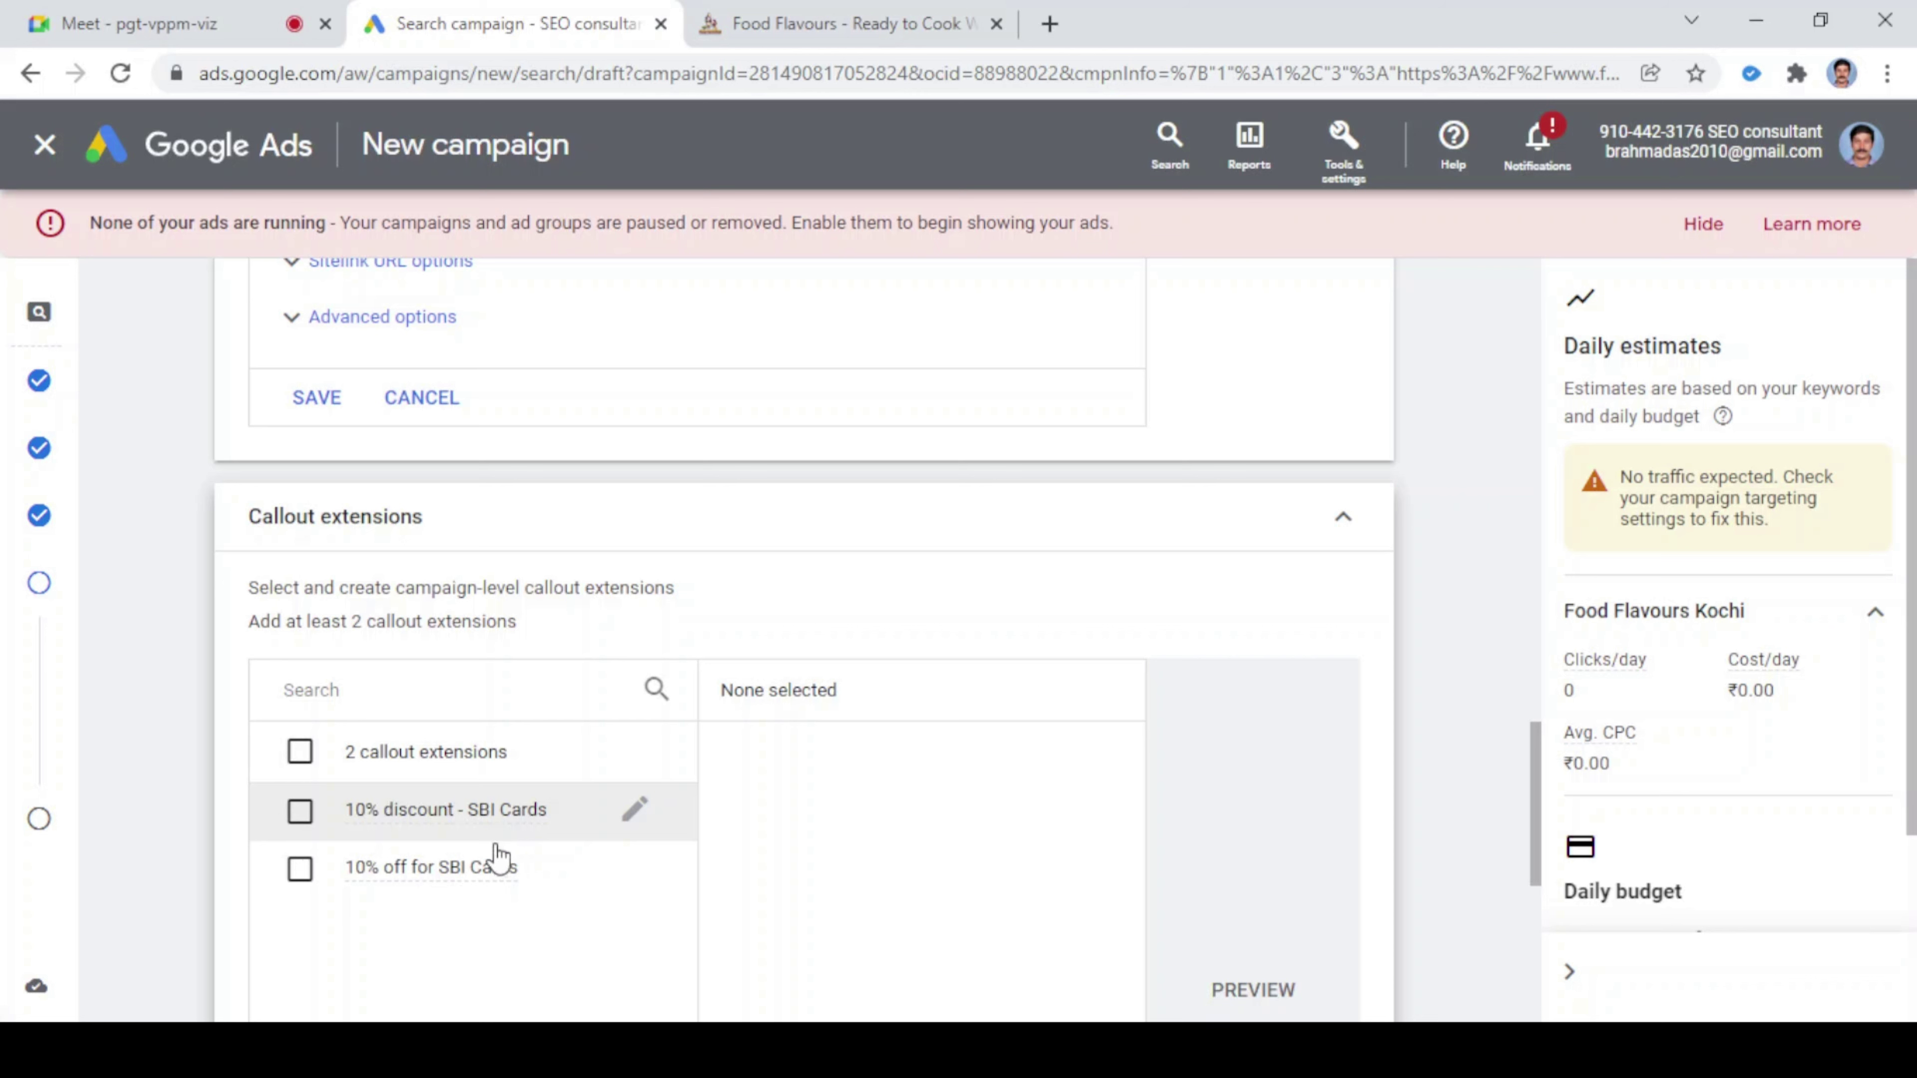
mouse_move(497, 834)
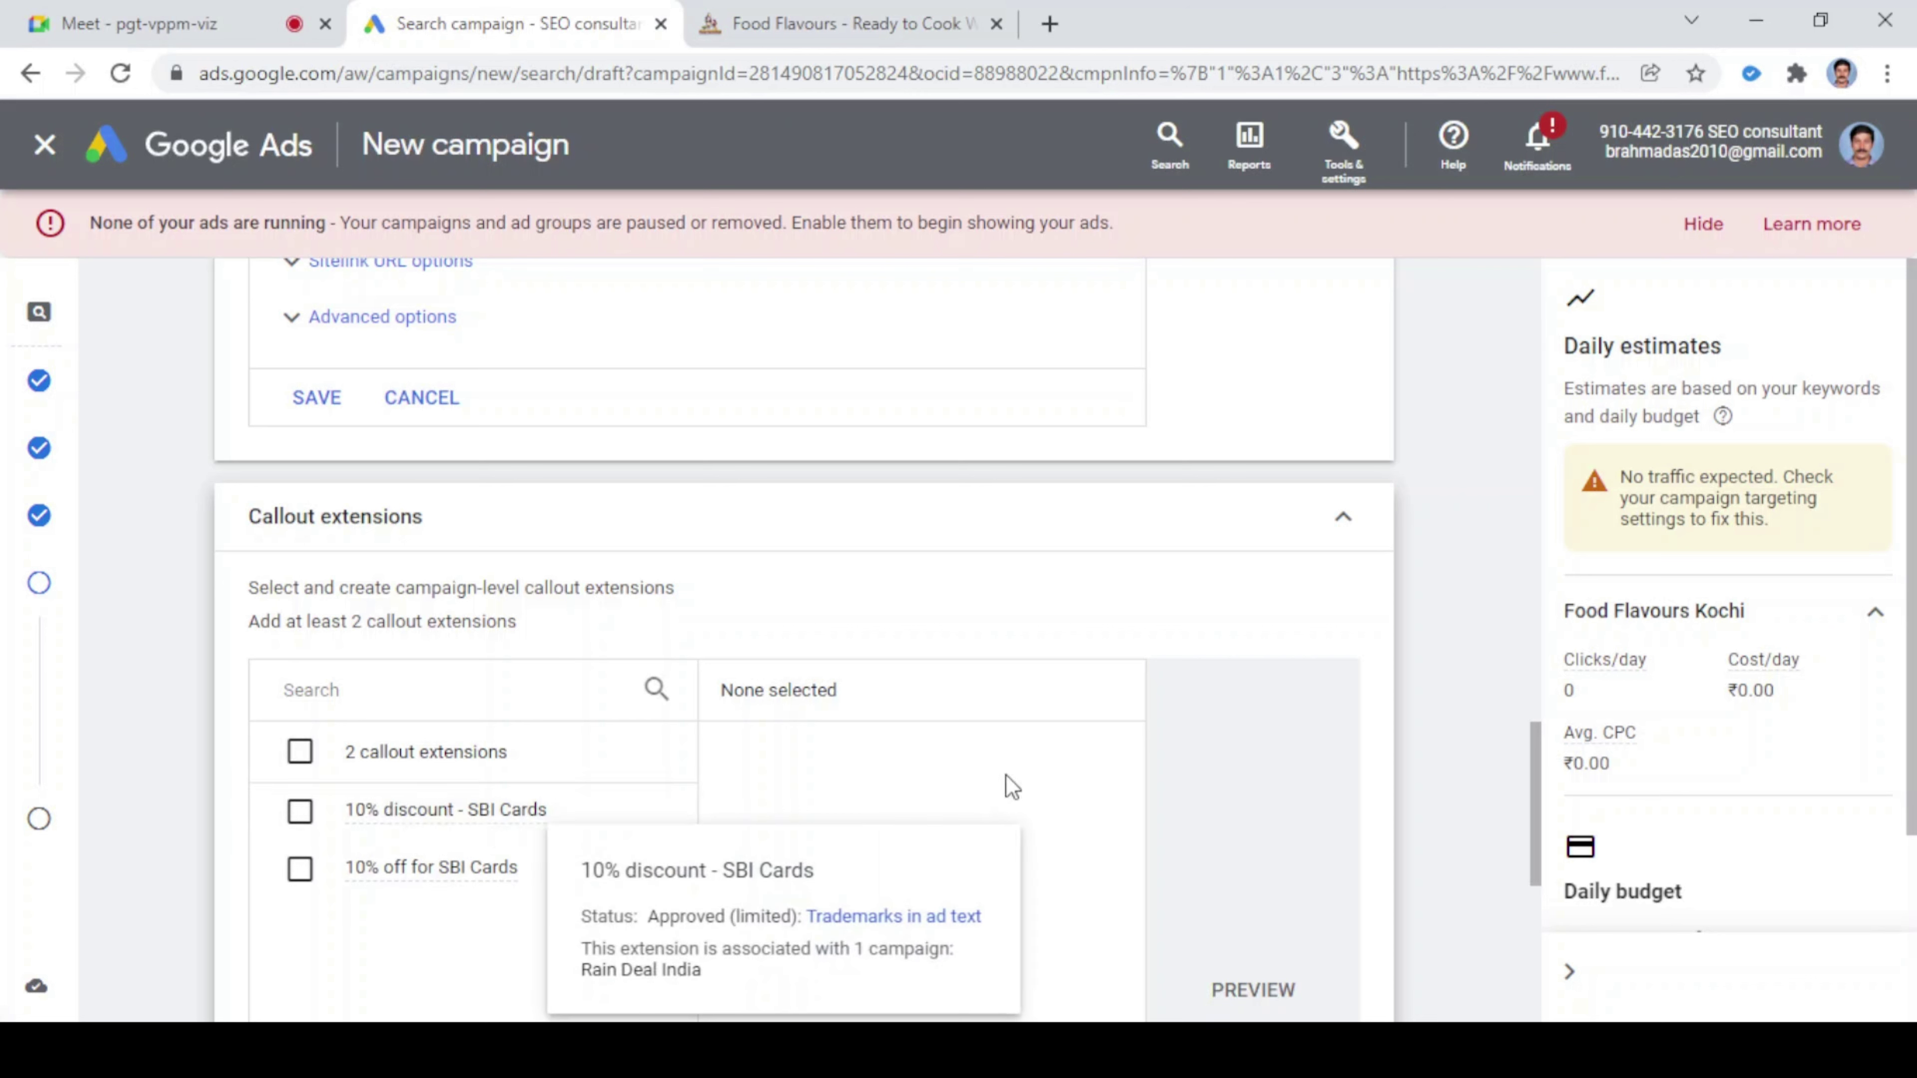
left_click(1340, 525)
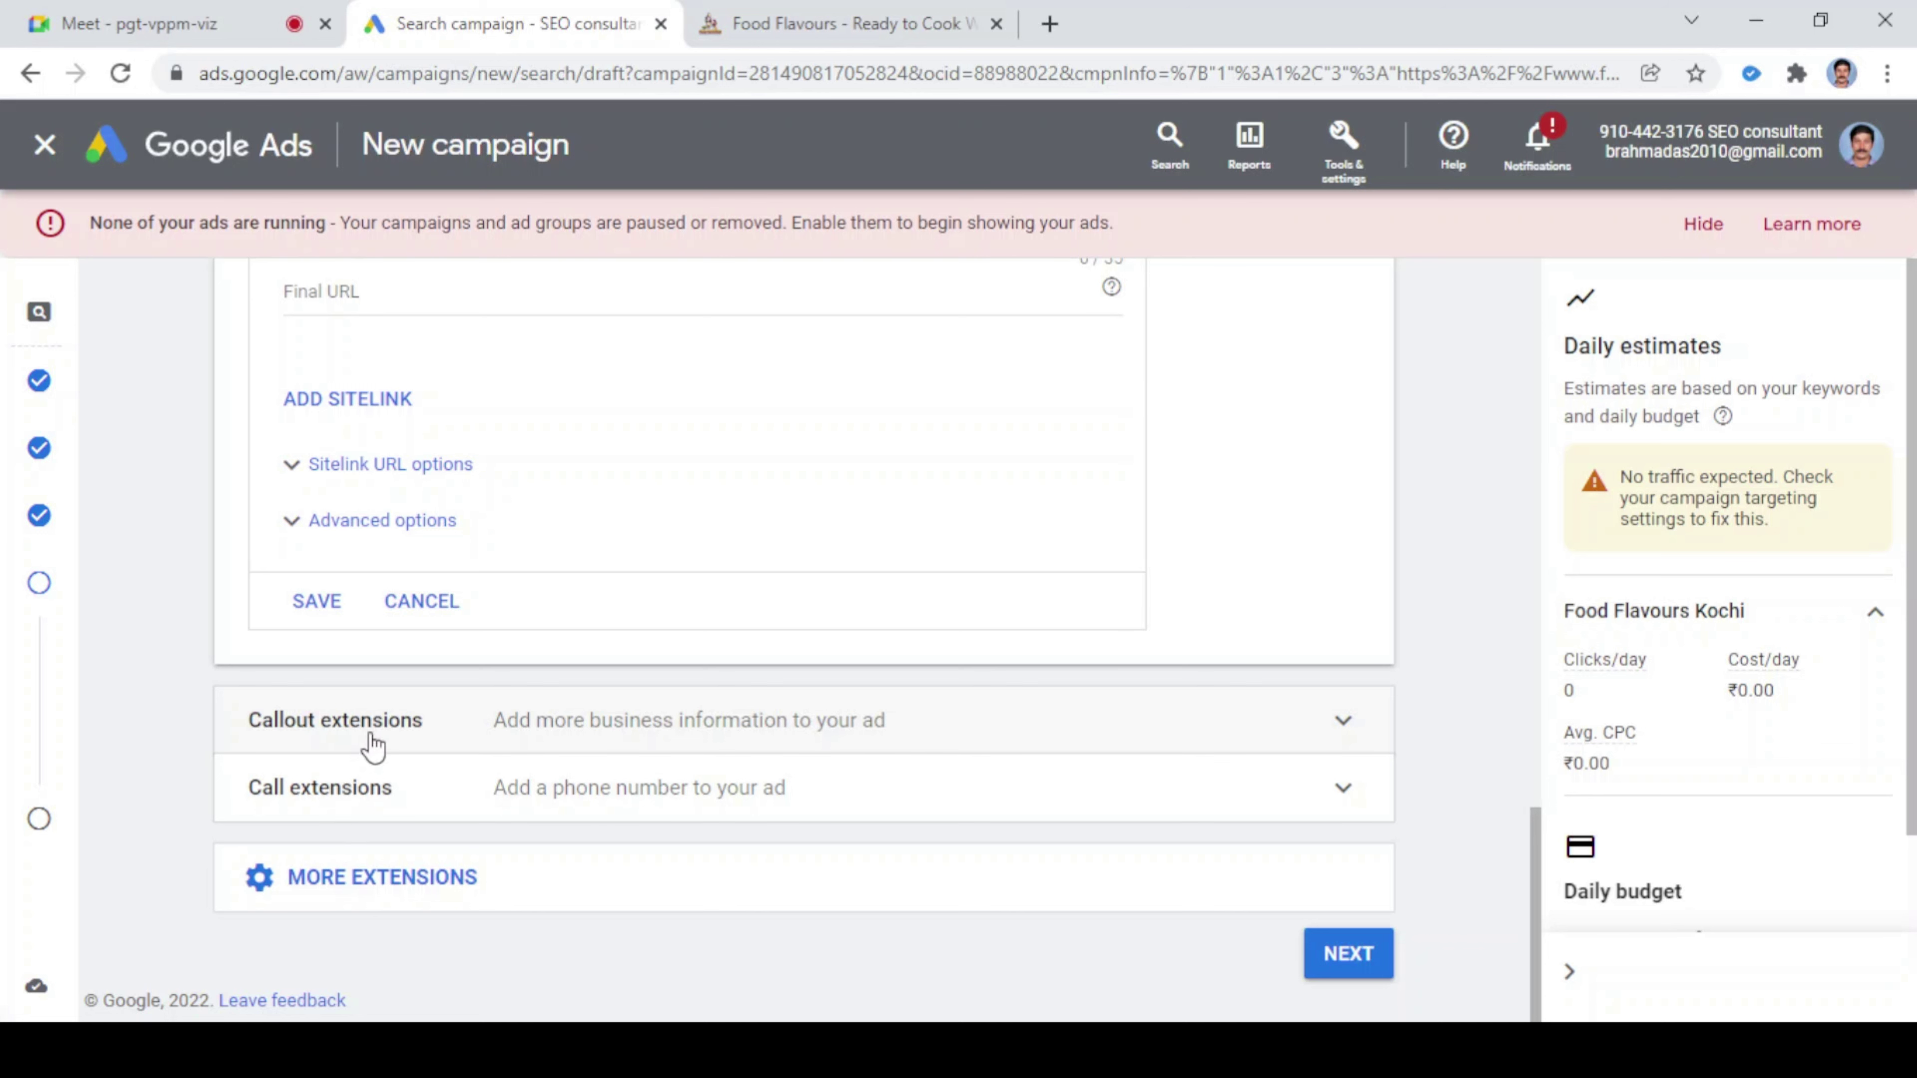
left_click(1351, 955)
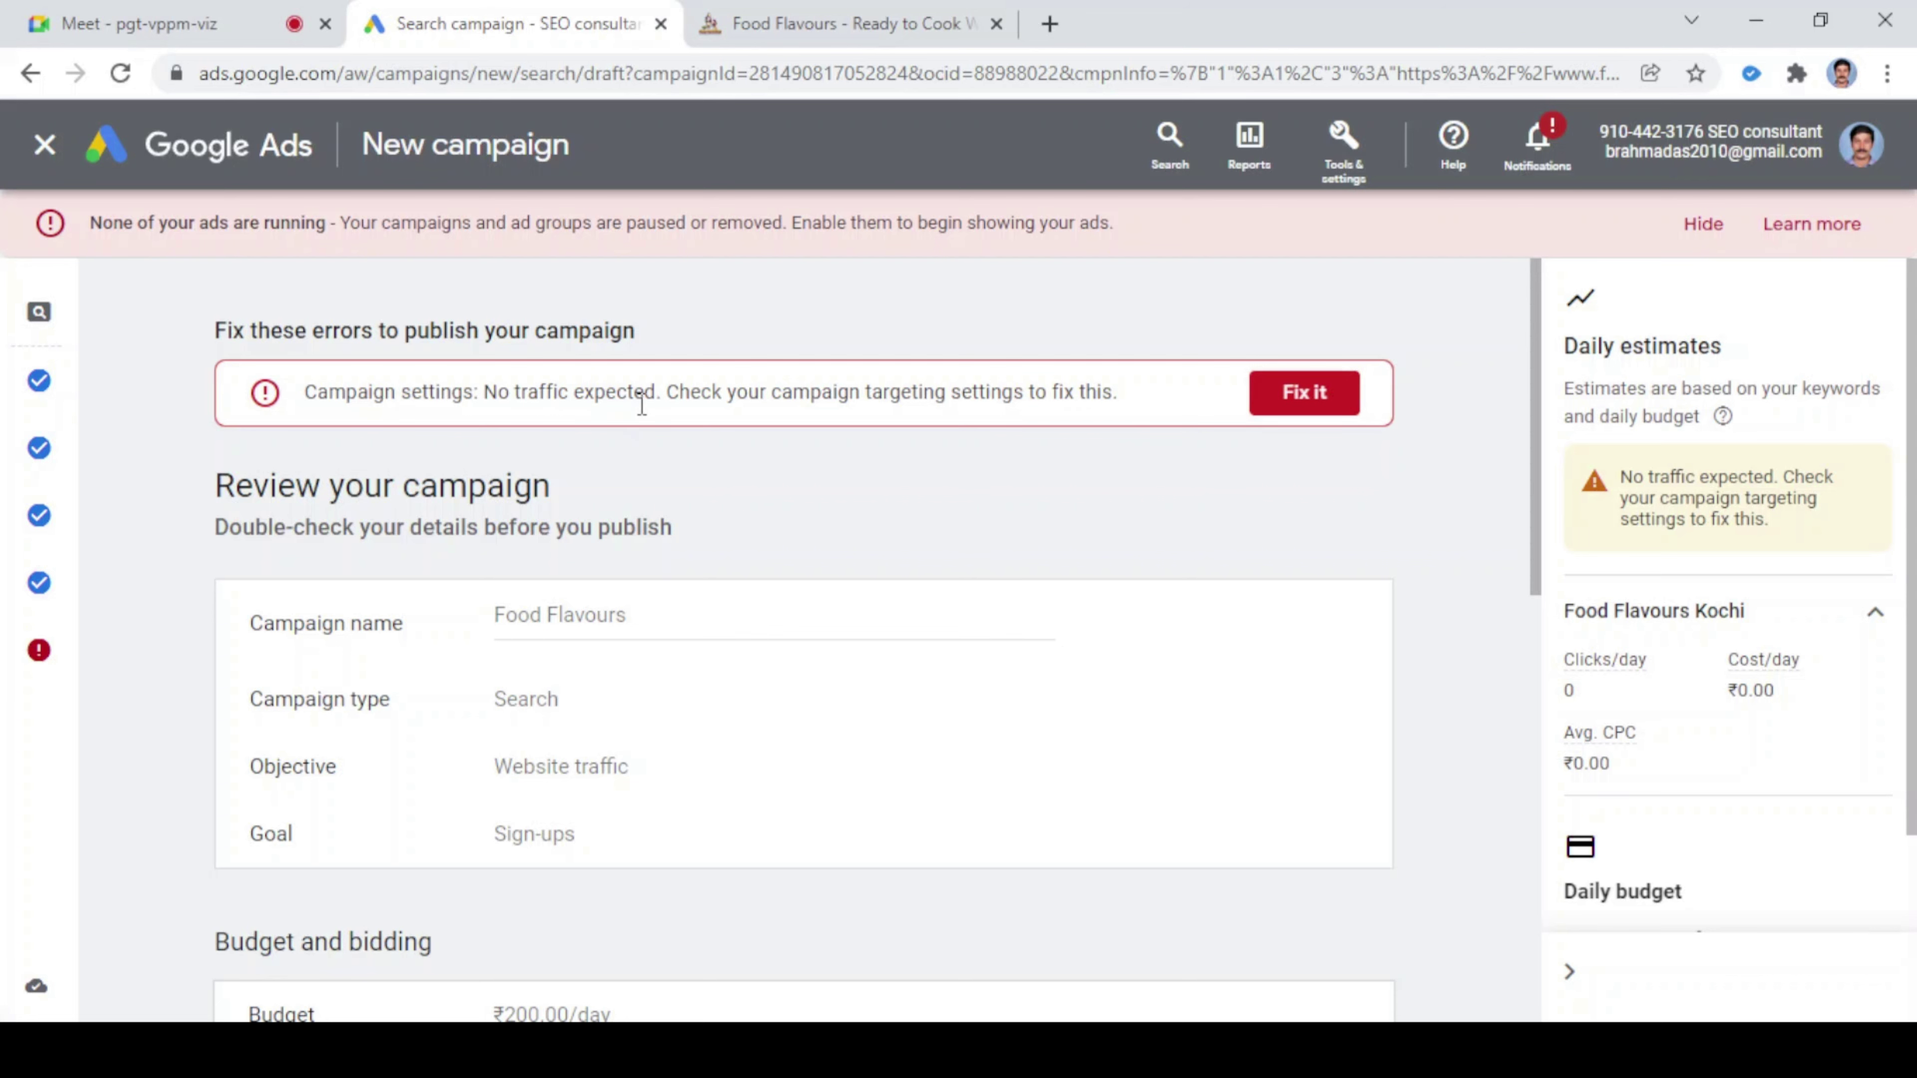
- Check the budget, bidding, campaign settings, keywords and ads listed in the campaign review
scroll(716, 487, "down", 5)
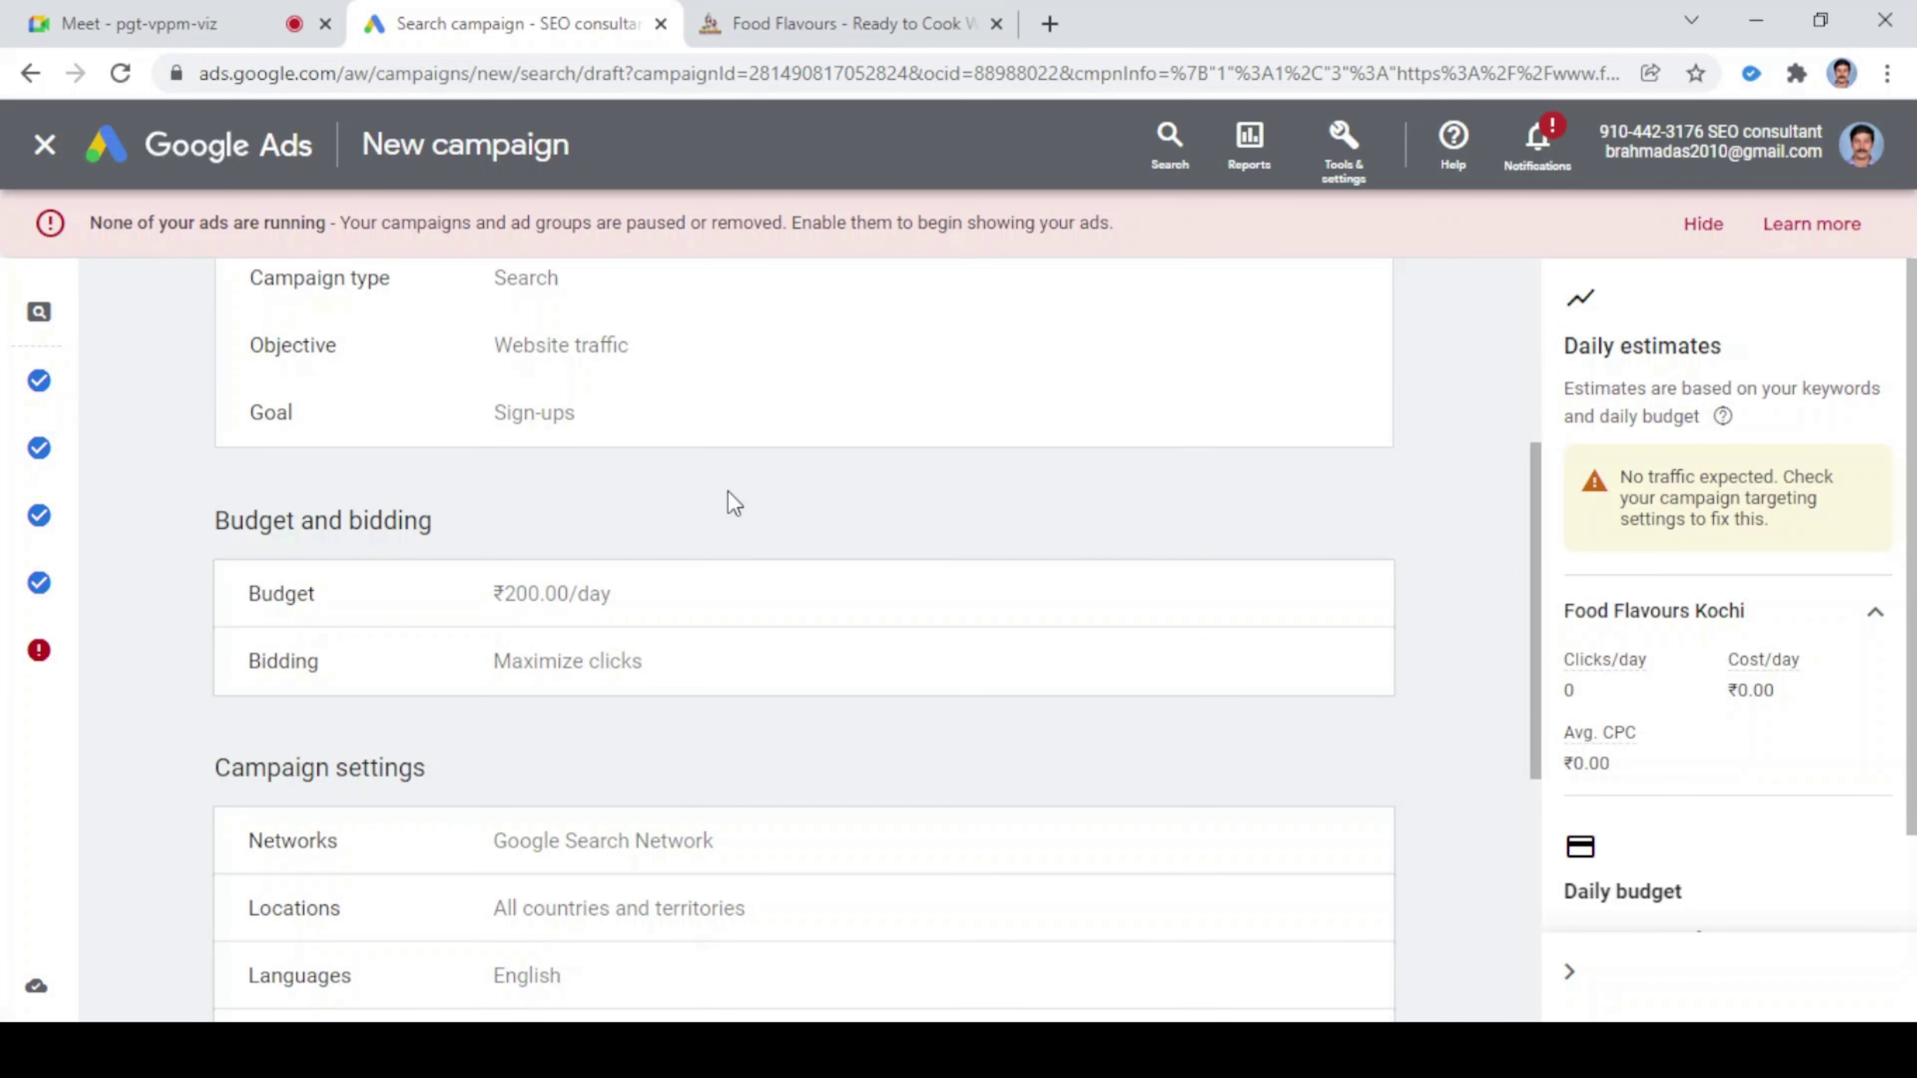
scroll(727, 495, "down", 3)
scroll(736, 509, "down", 2)
scroll(737, 518, "down", 2)
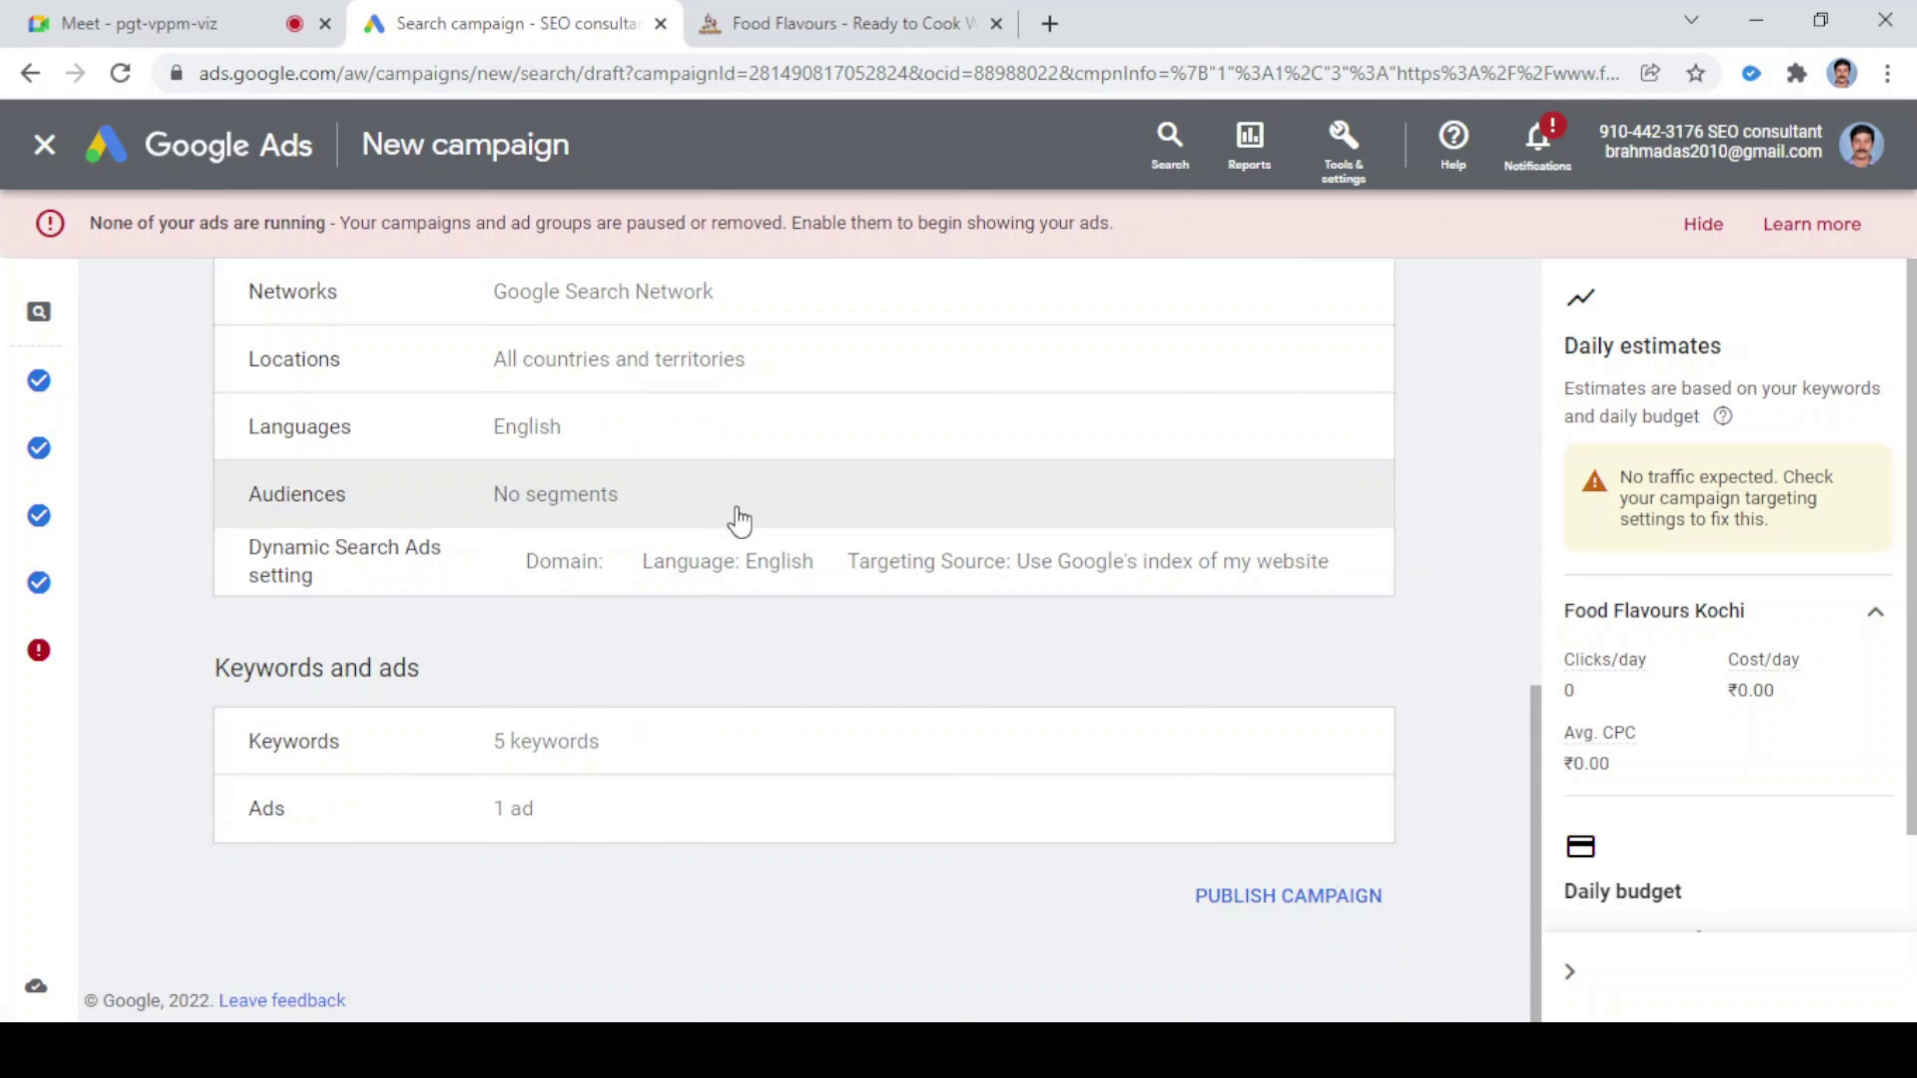
scroll(770, 523, "up", 3)
scroll(782, 526, "up", 8)
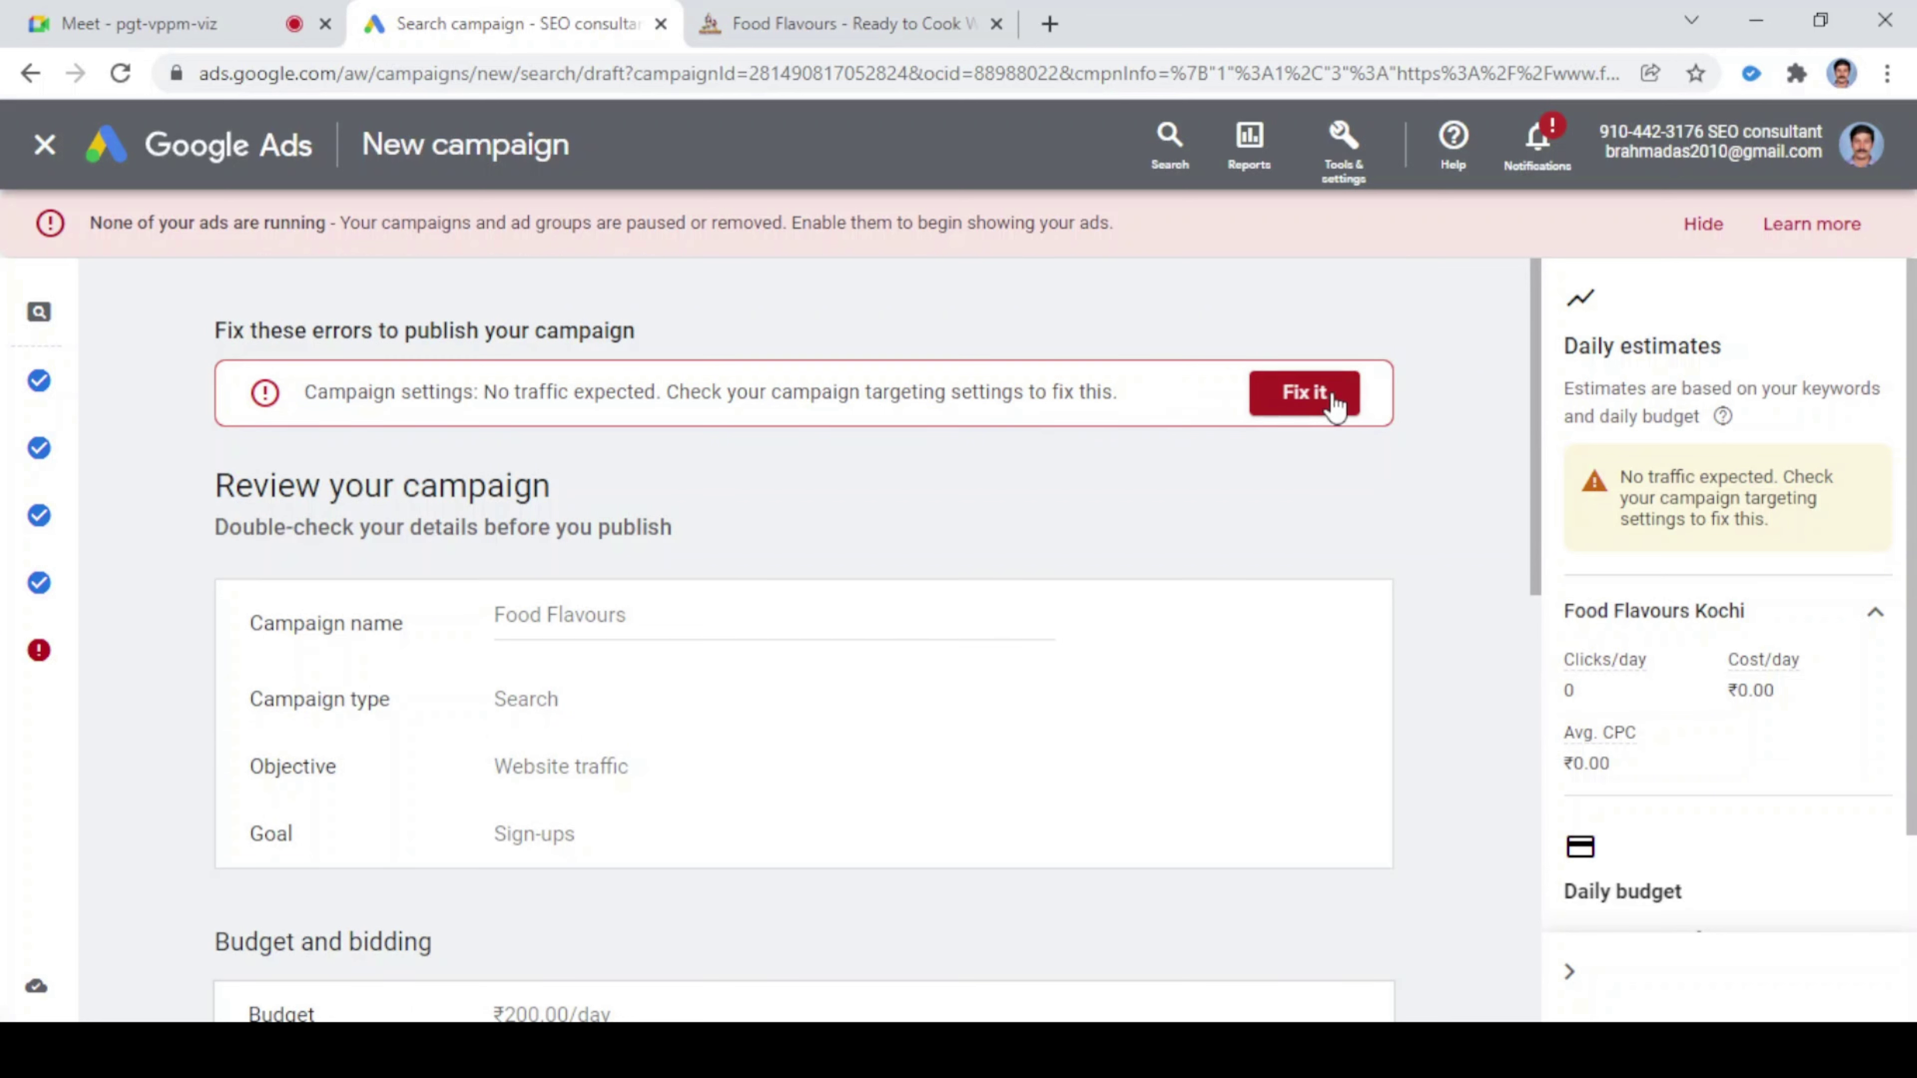
- Go from the review's campaign settings error to the ad group's keywords and add "food flavours" and "flax seed chapatis"
left_click(1322, 417)
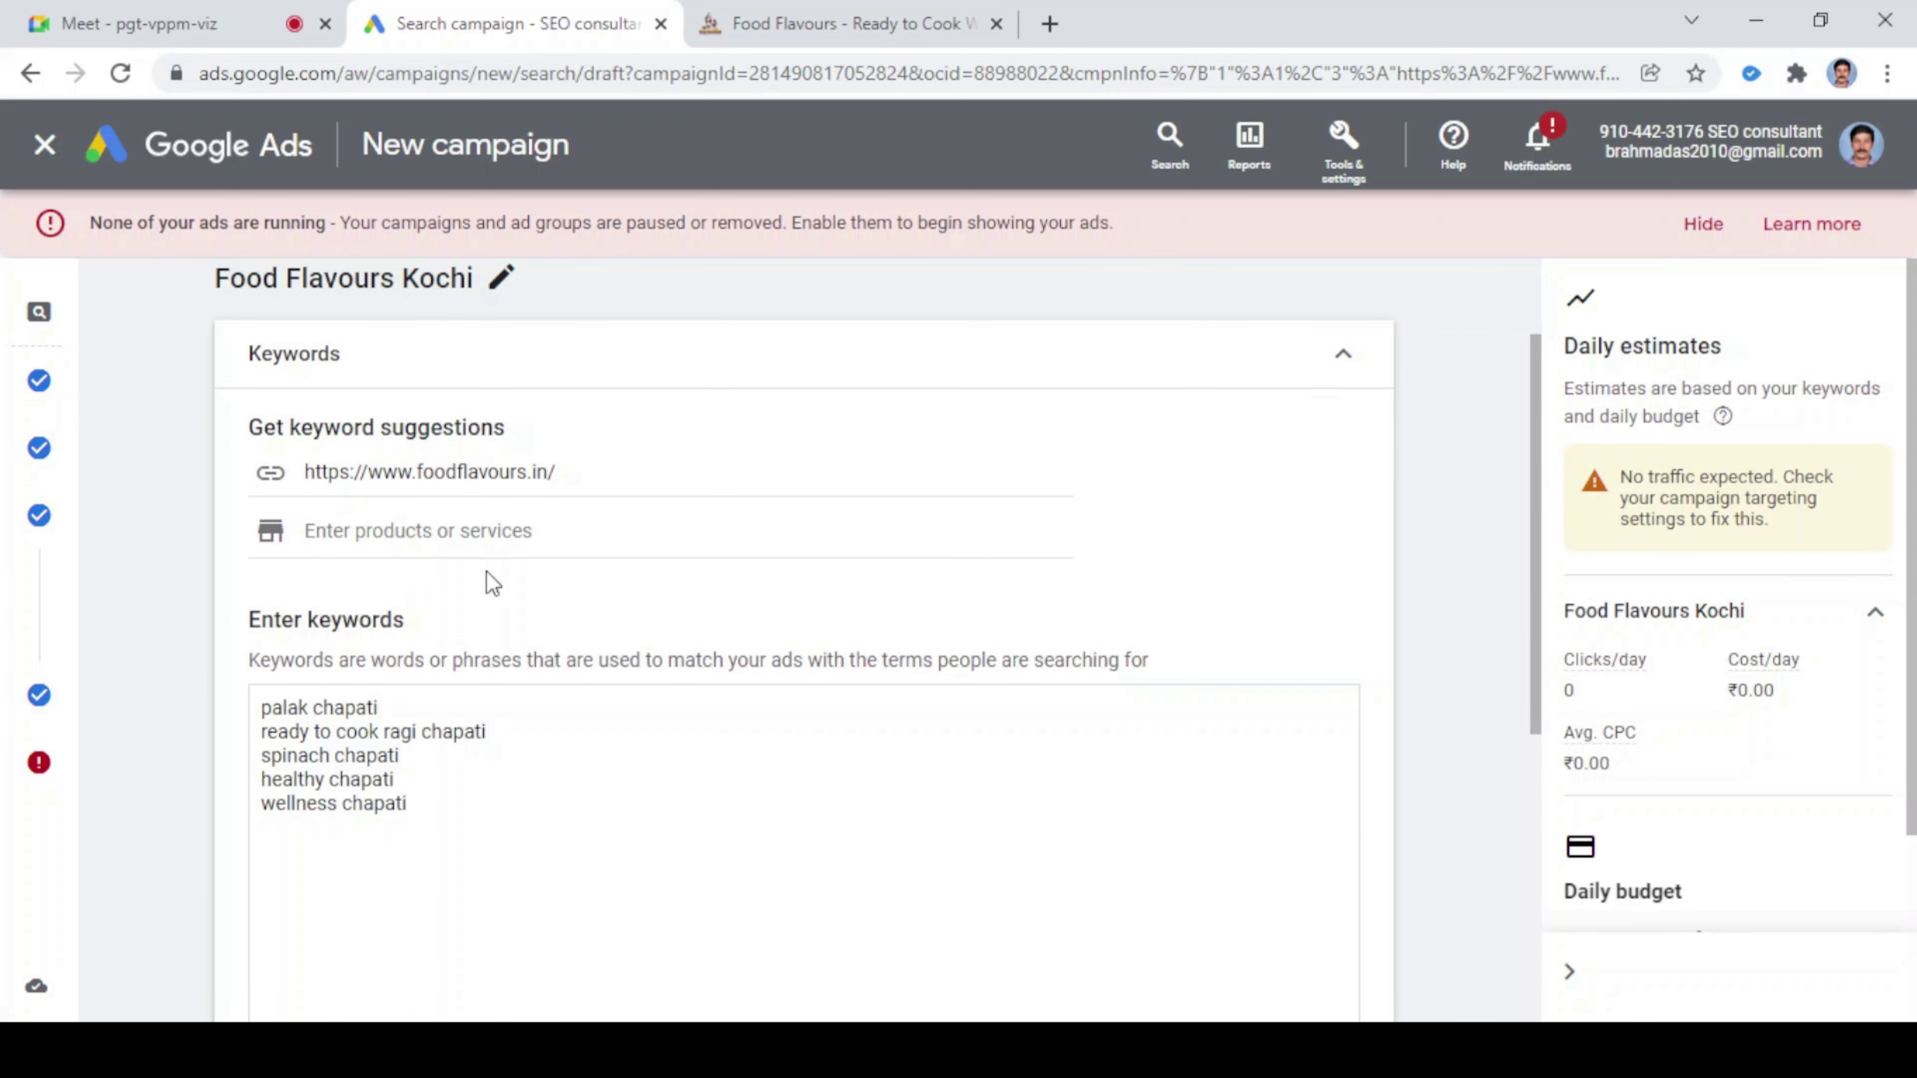
scroll(507, 598, "down", 3)
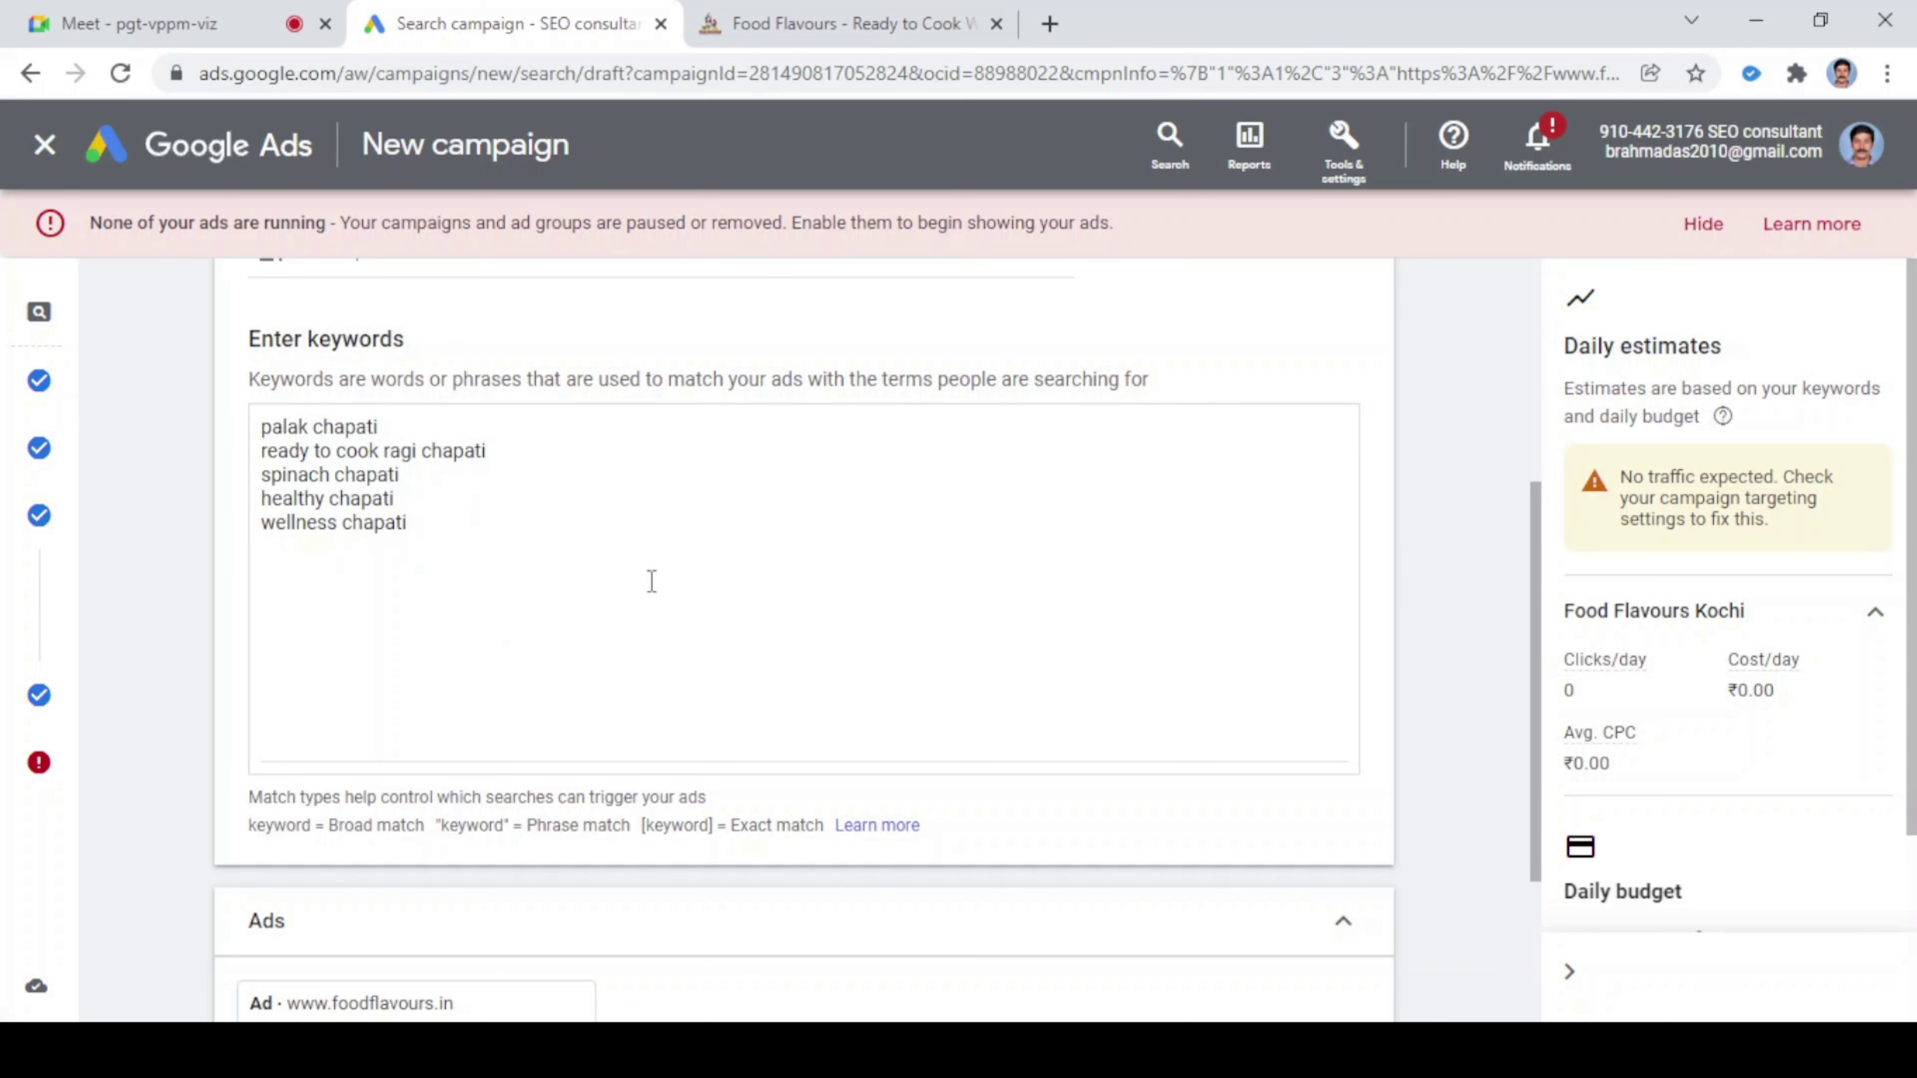
scroll(657, 585, "down", 2)
scroll(684, 594, "up", 3)
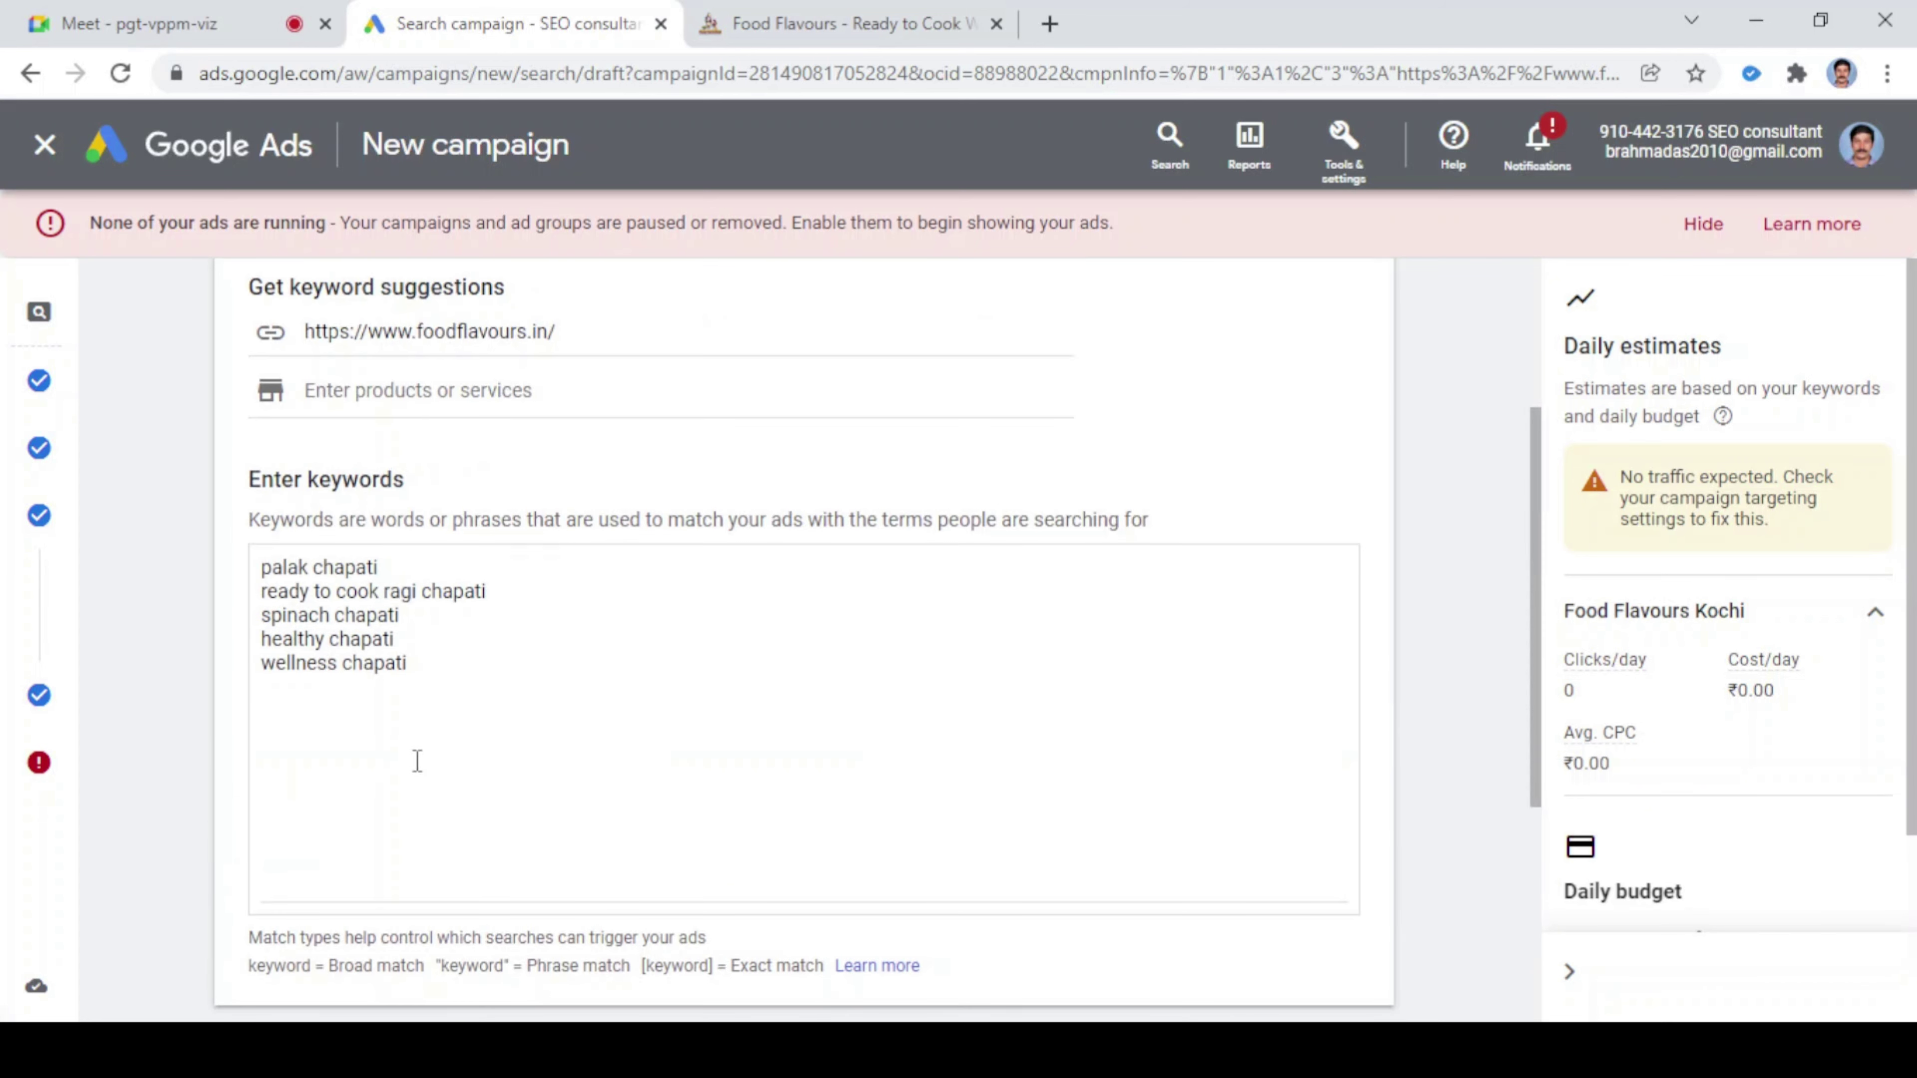
left_click(428, 664)
type("fo")
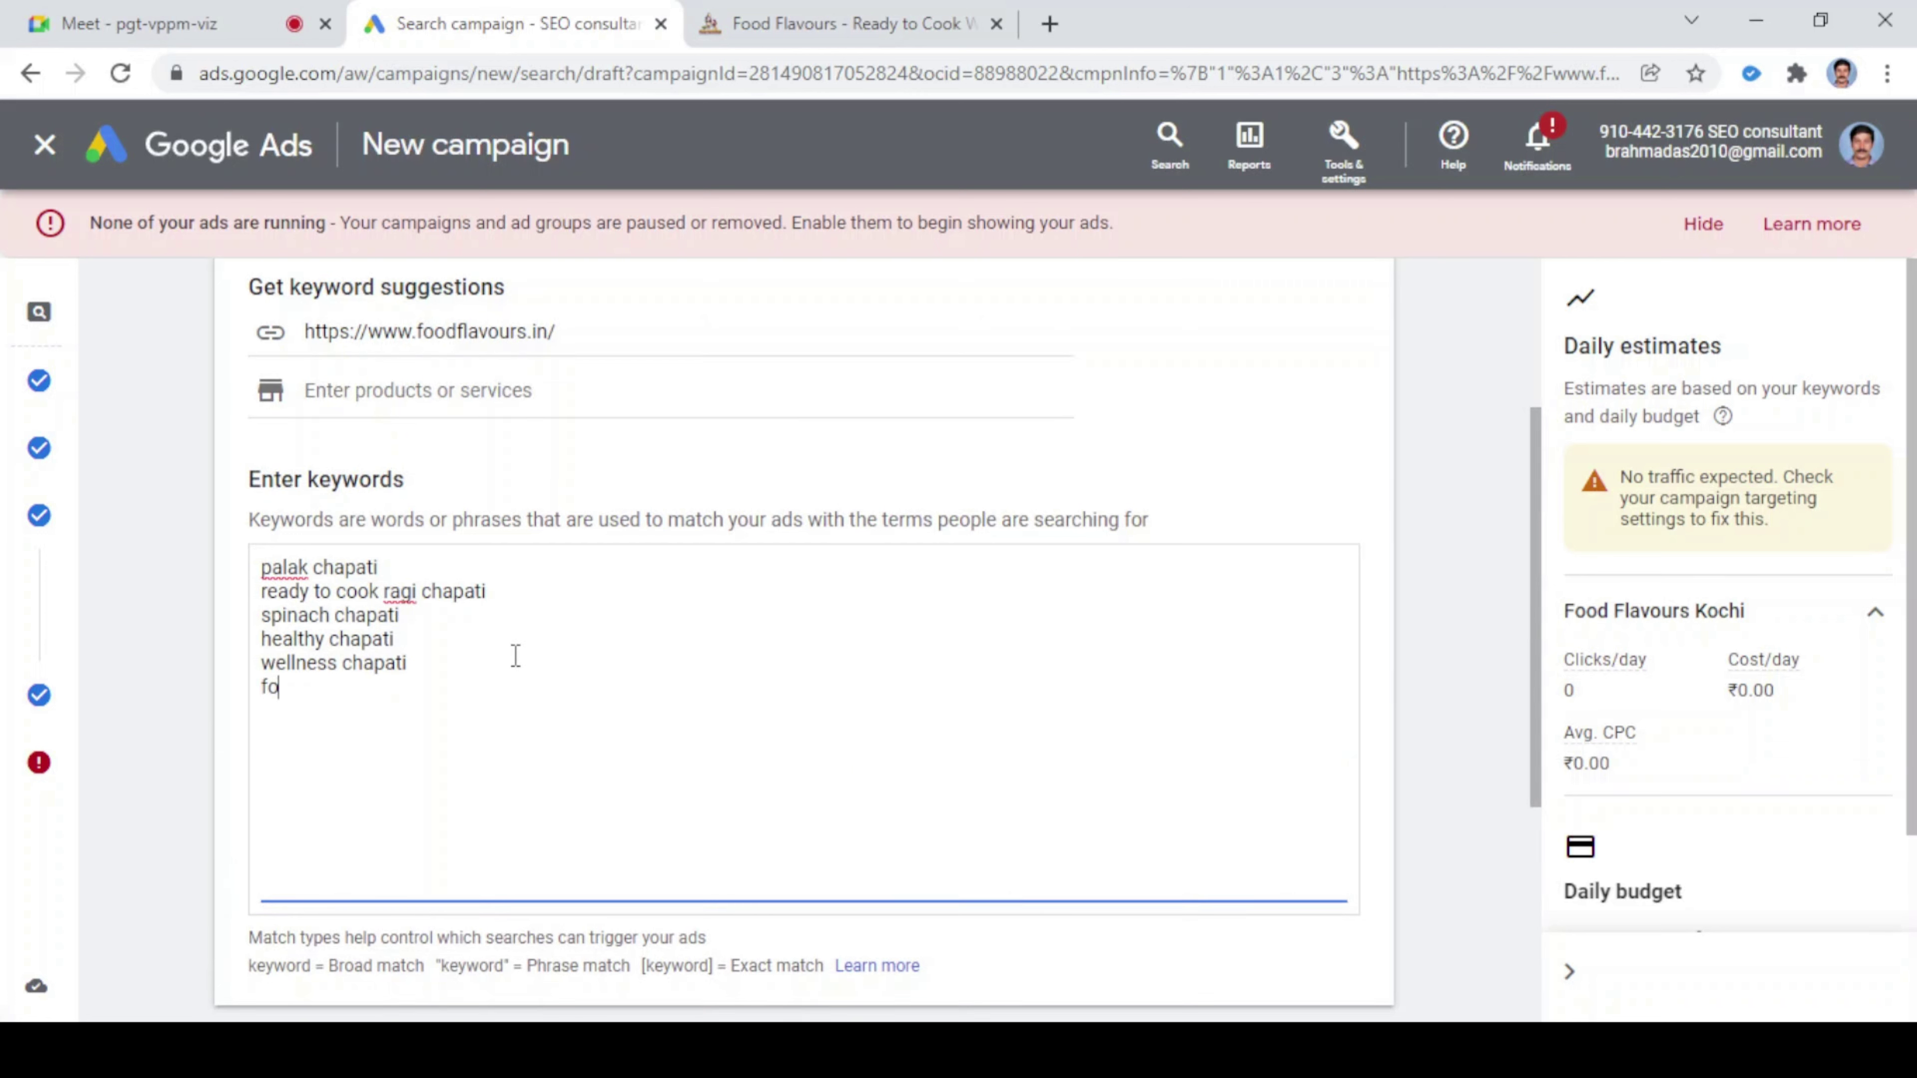
type("od ")
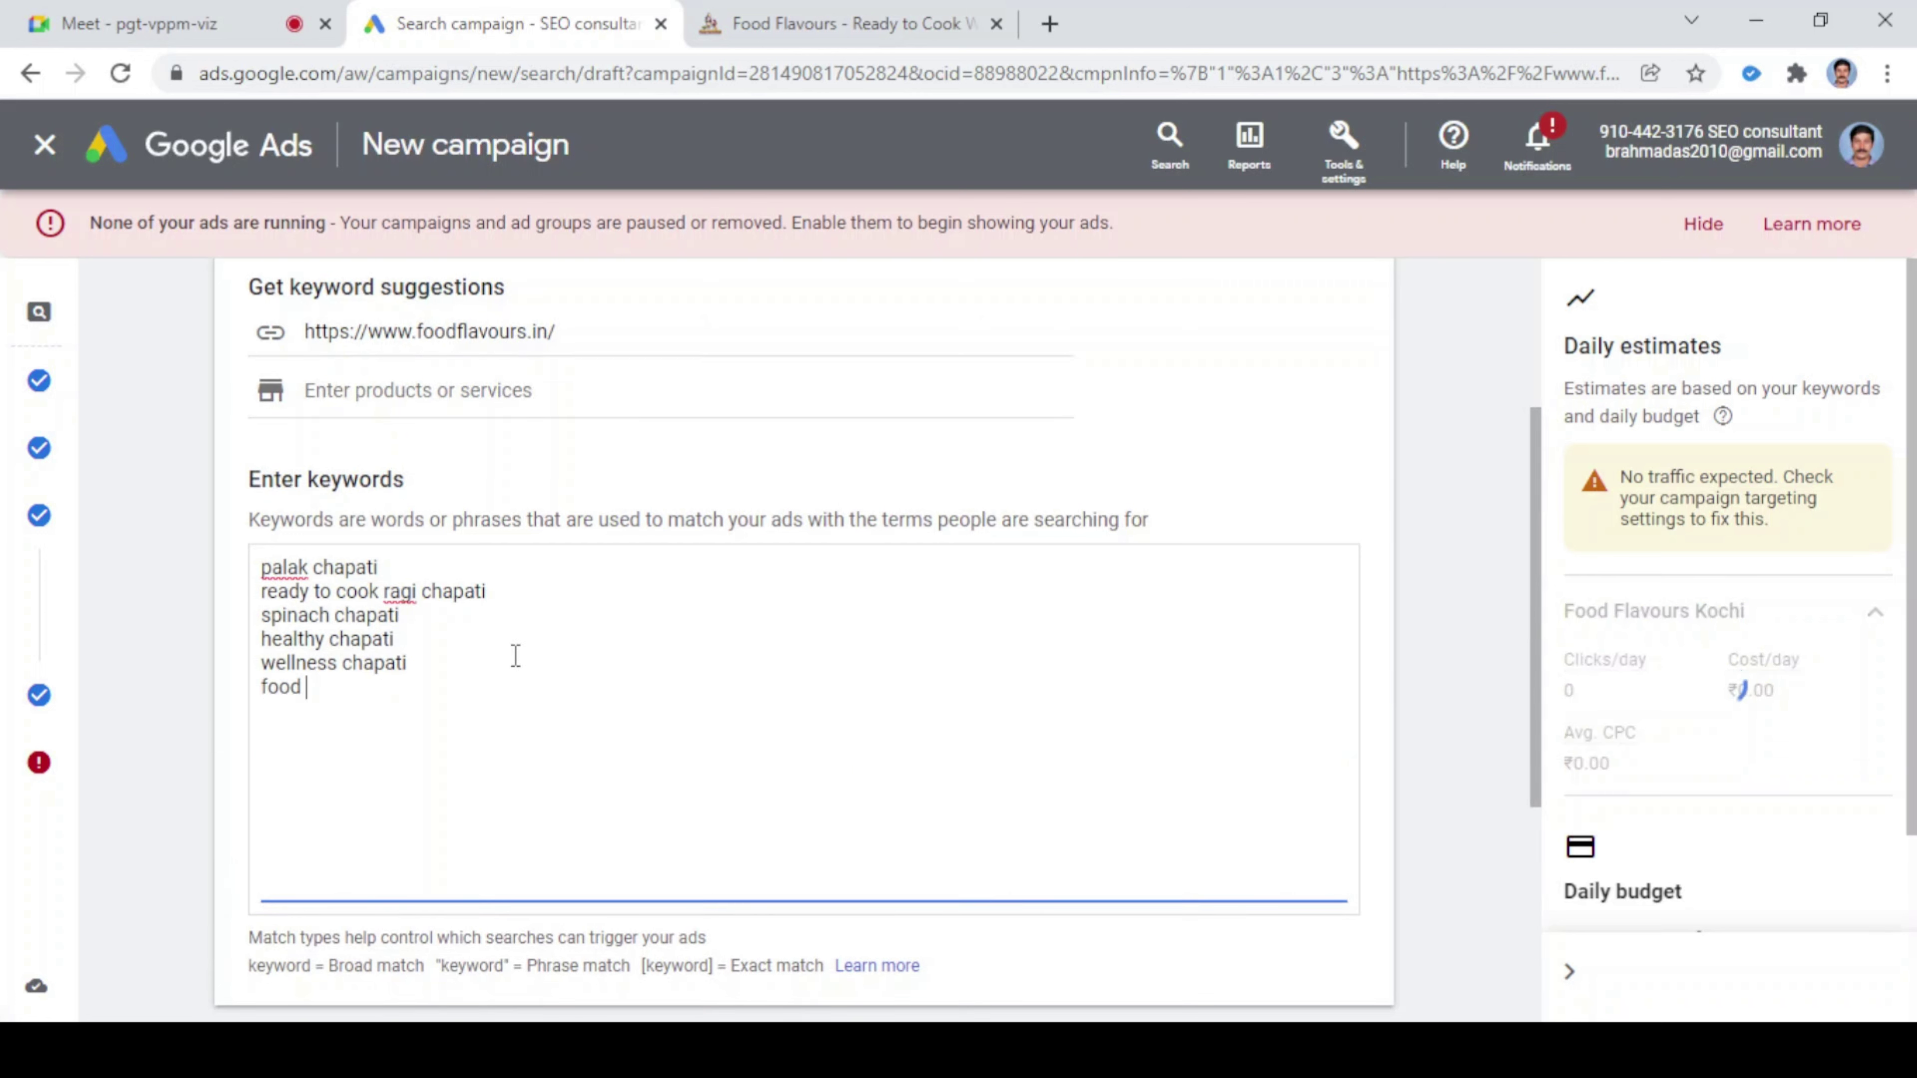
type("flavours")
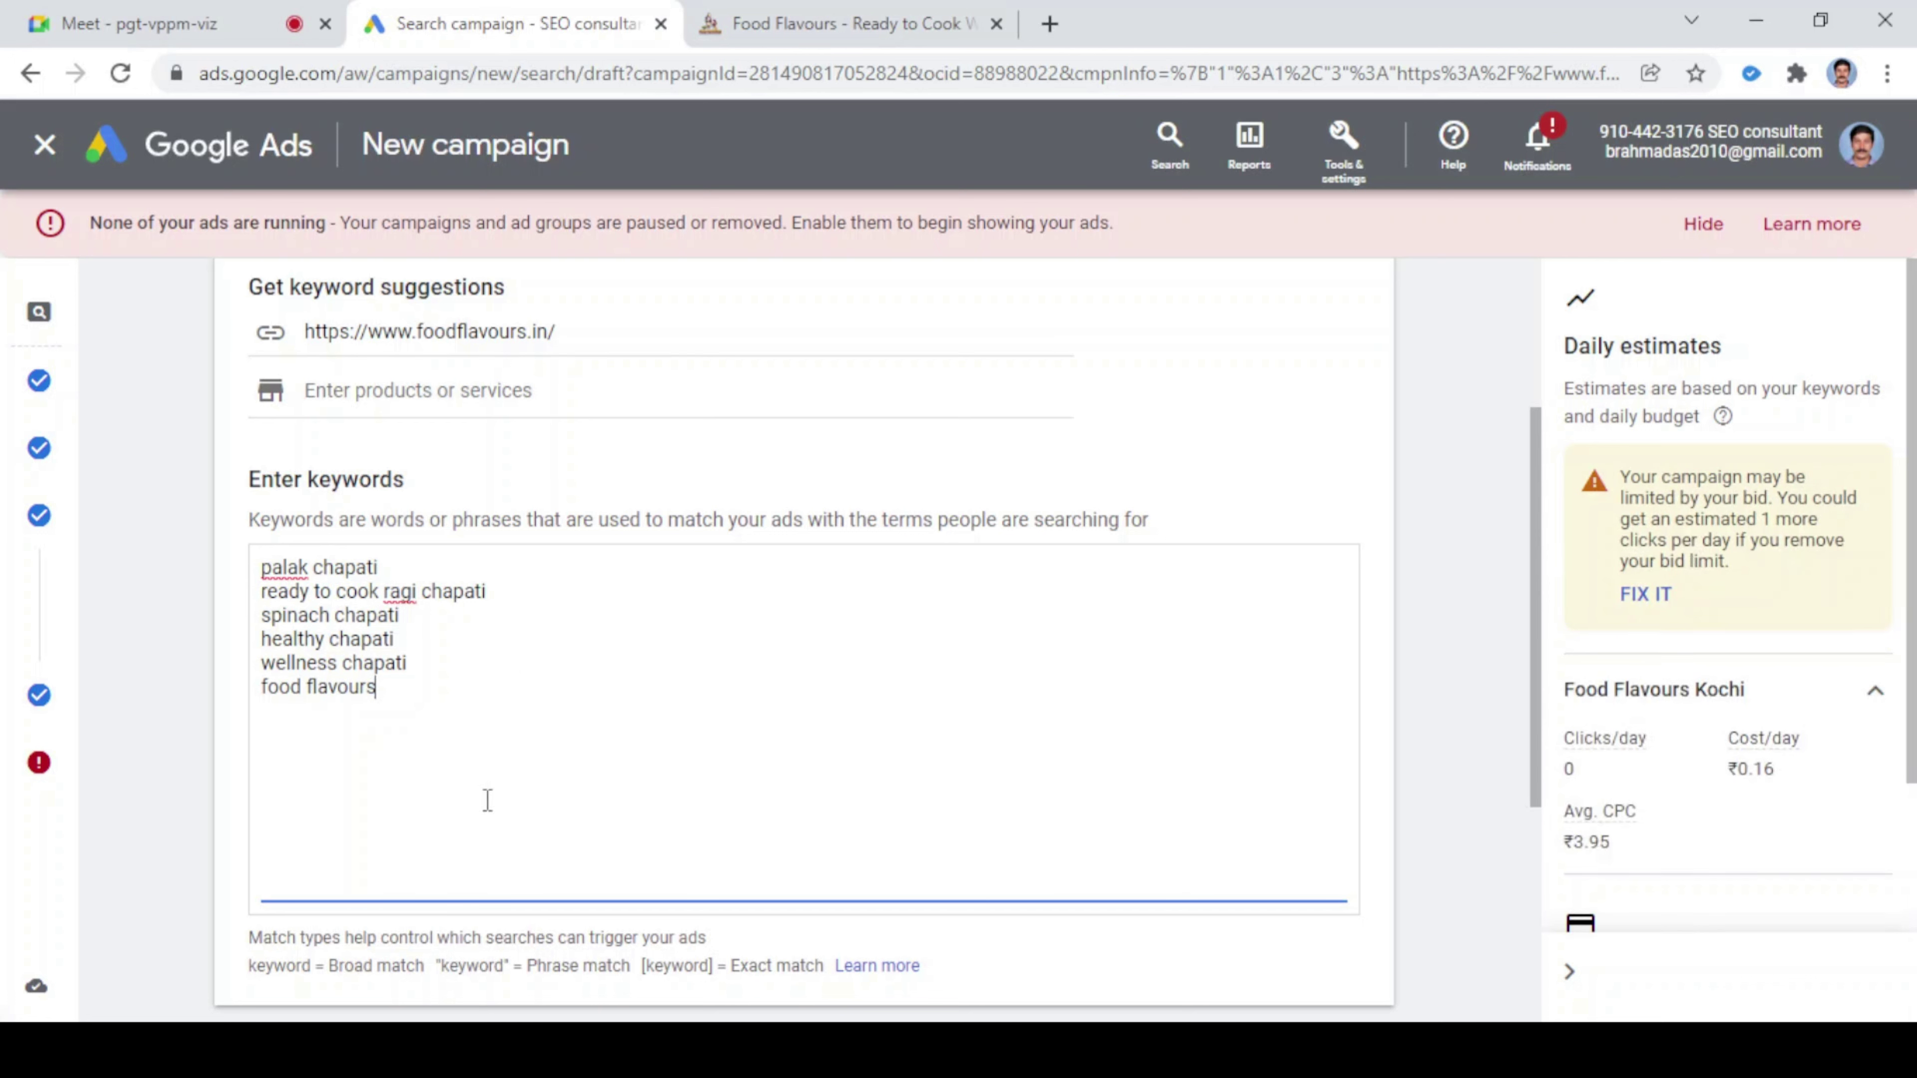
key("Return")
type("flax seed chap")
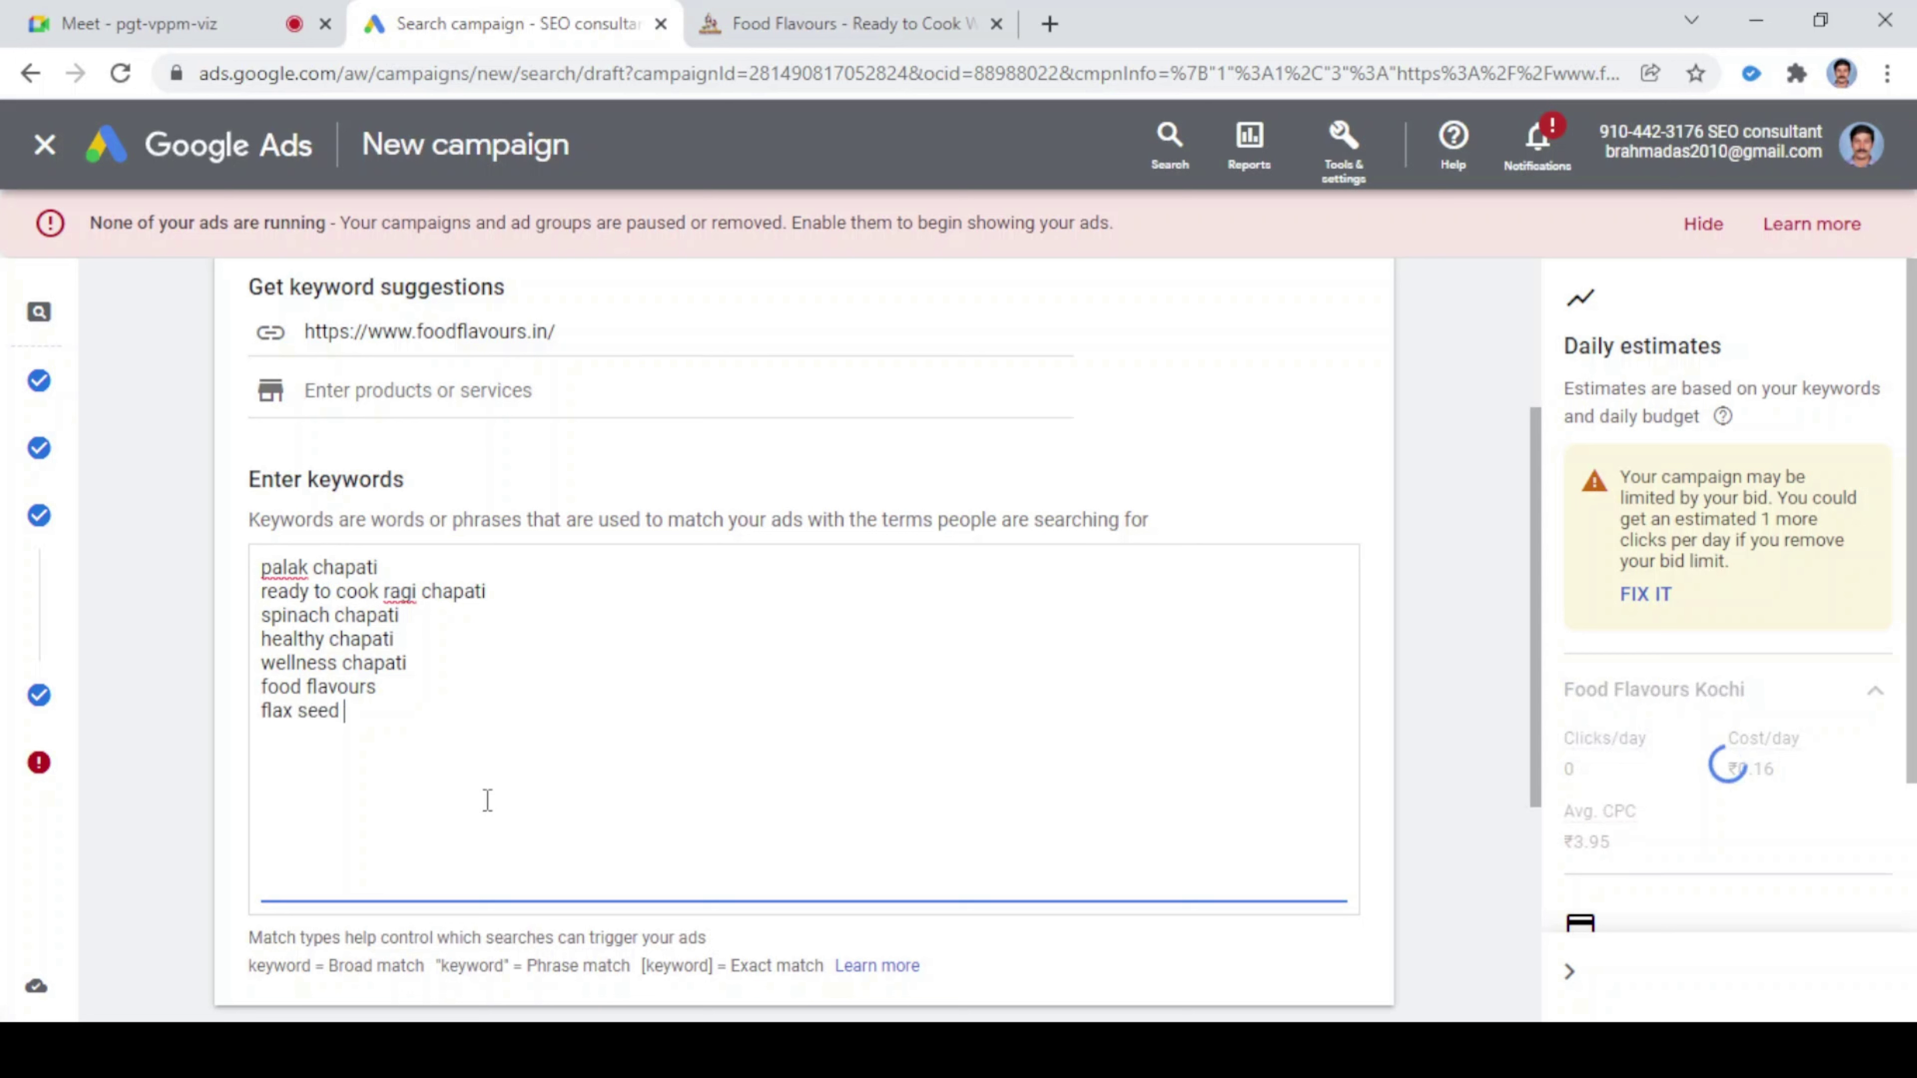
type("atis")
- Copy the keyword "palak chapati" to a new line at the end of the keyword list and change it to "palak chapatis"
left_click_drag(380, 570, 6, 624)
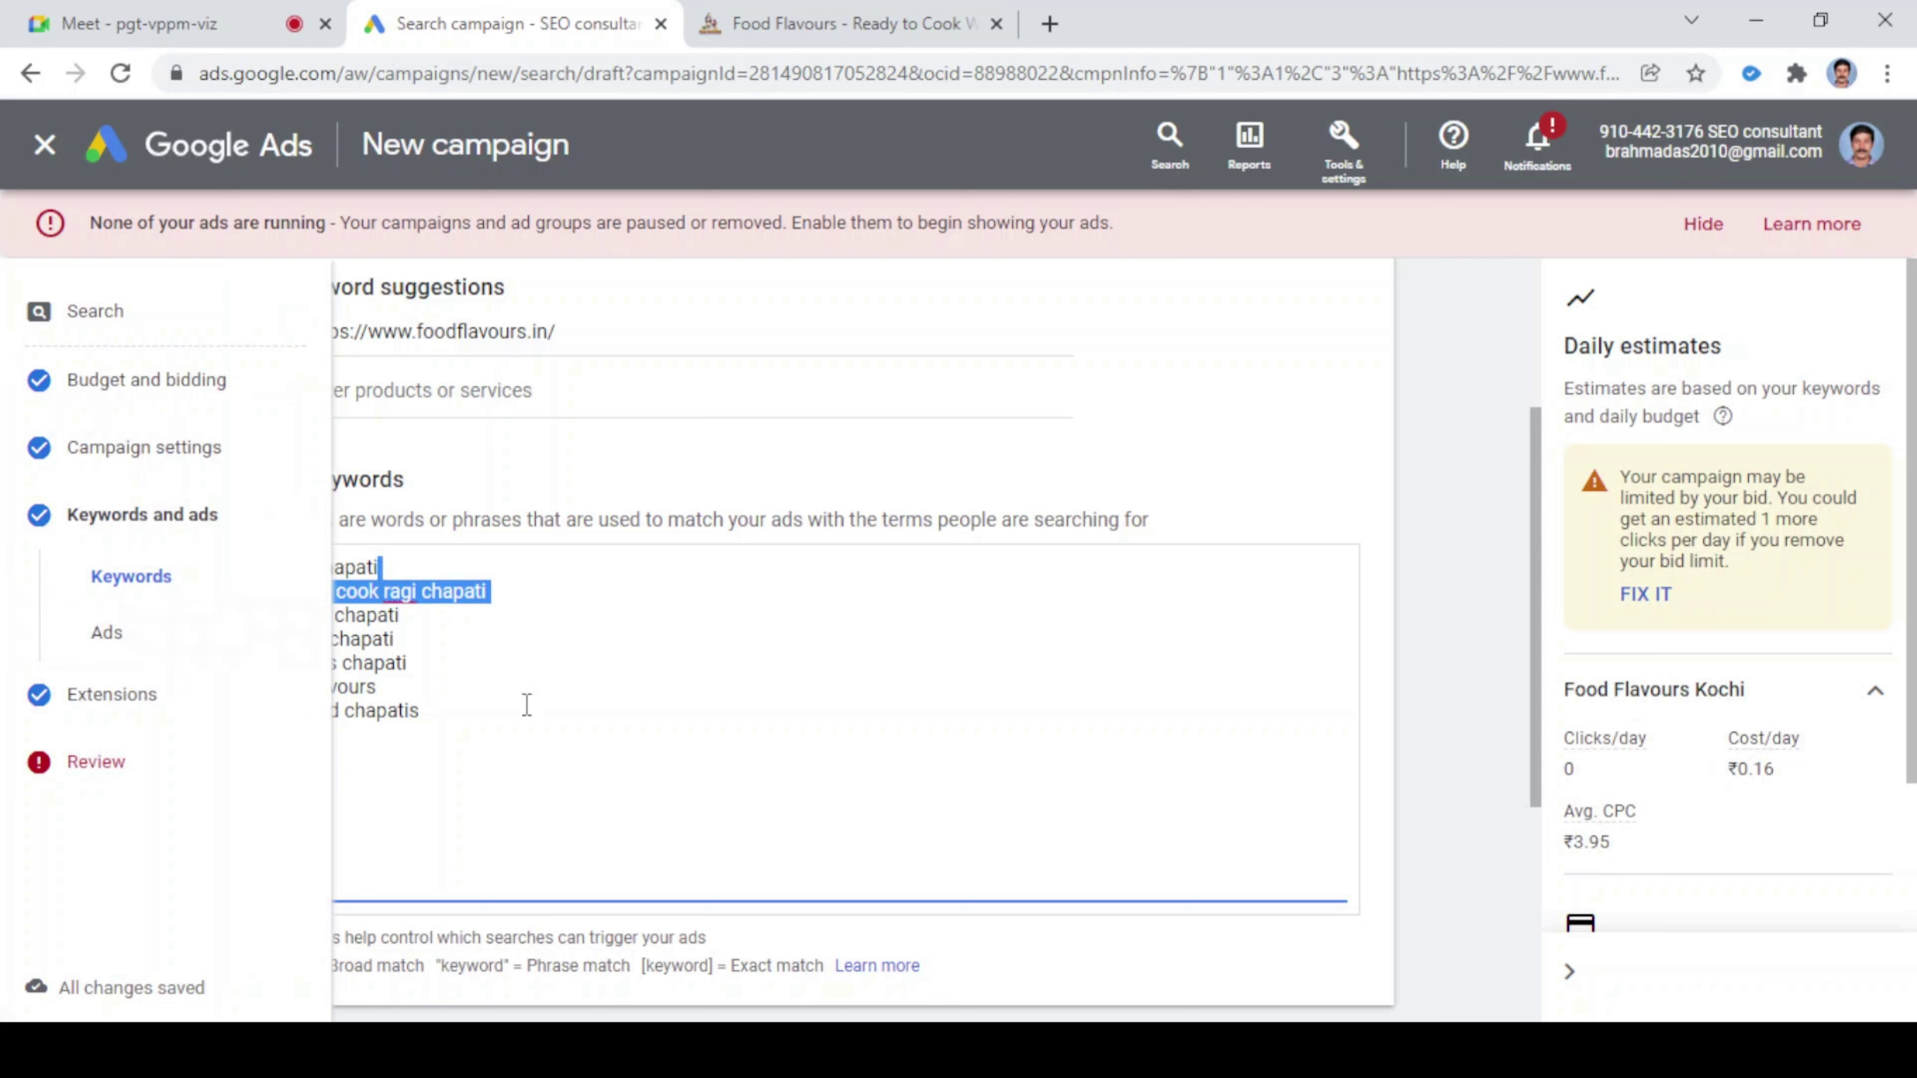
left_click(398, 560)
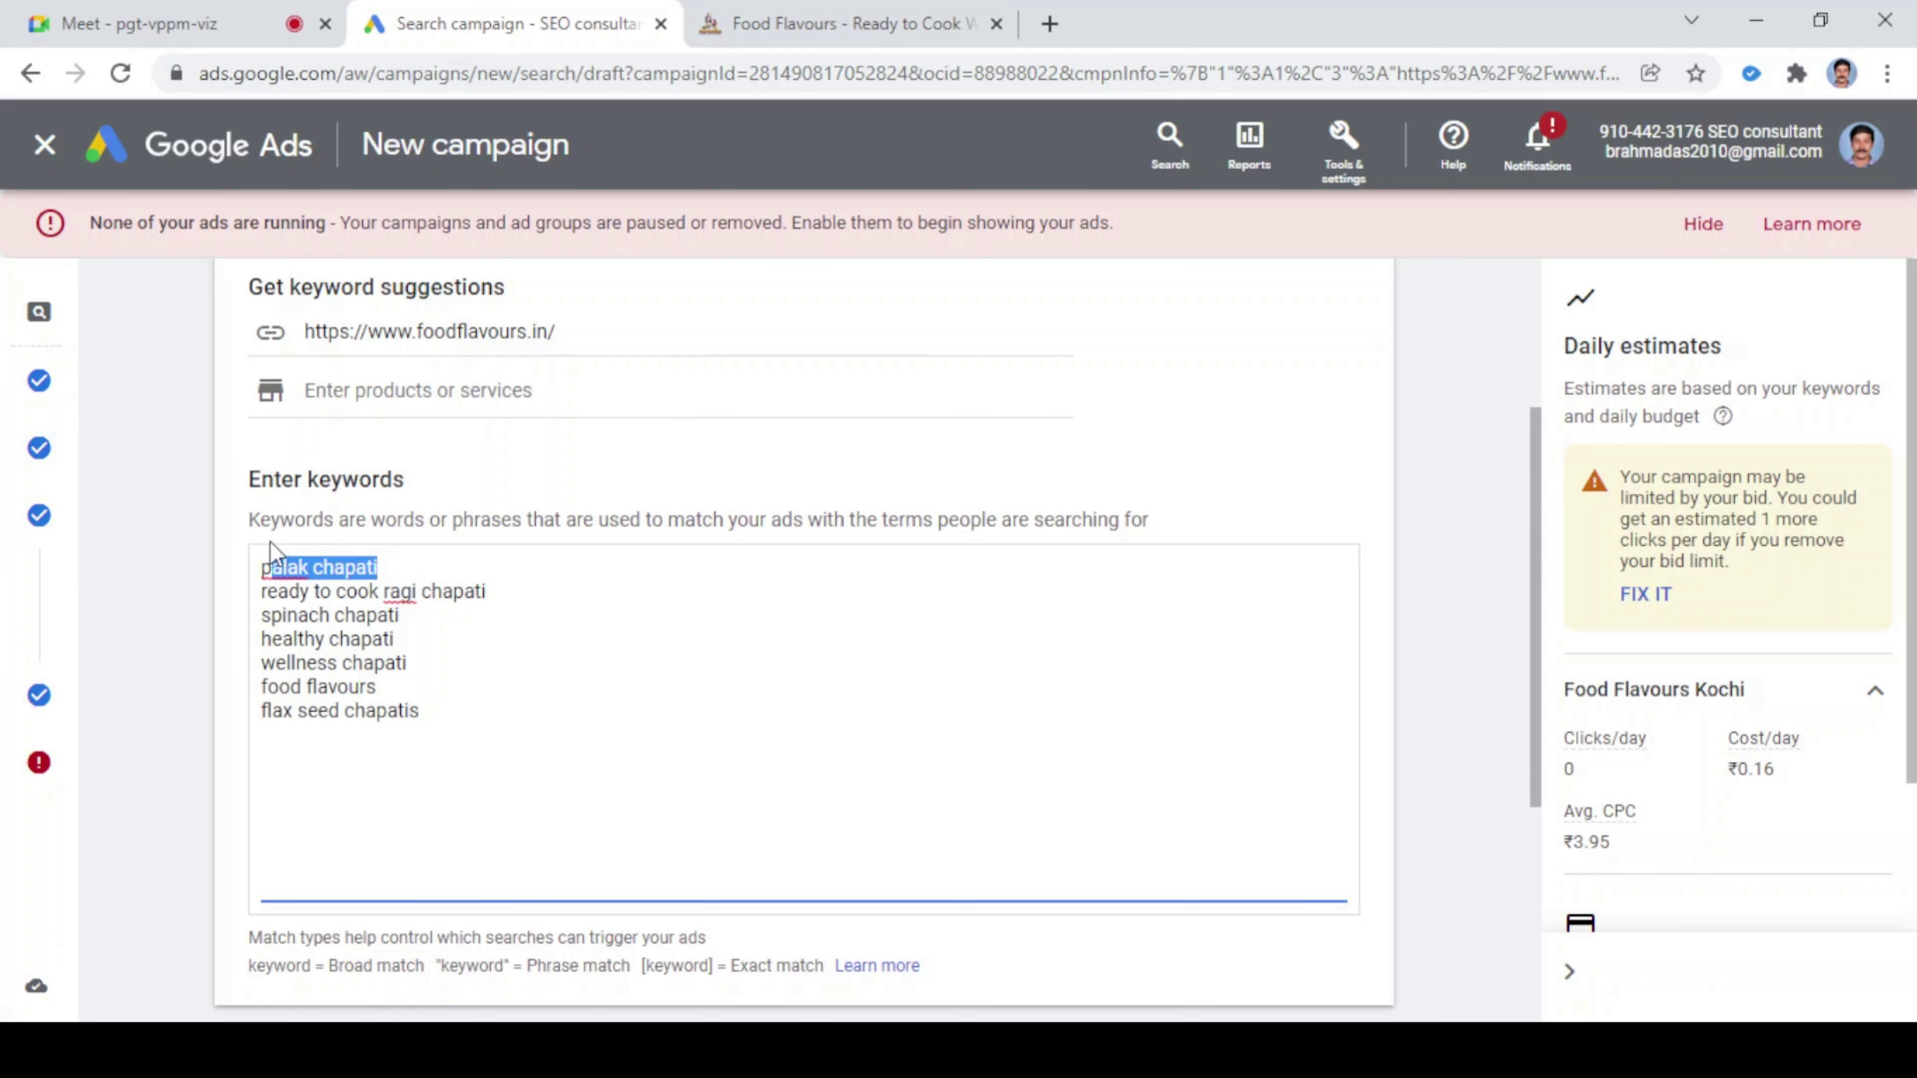
left_click_drag(269, 541, 265, 541)
key("ctrl+c")
left_click(463, 709)
key("ctrl+v")
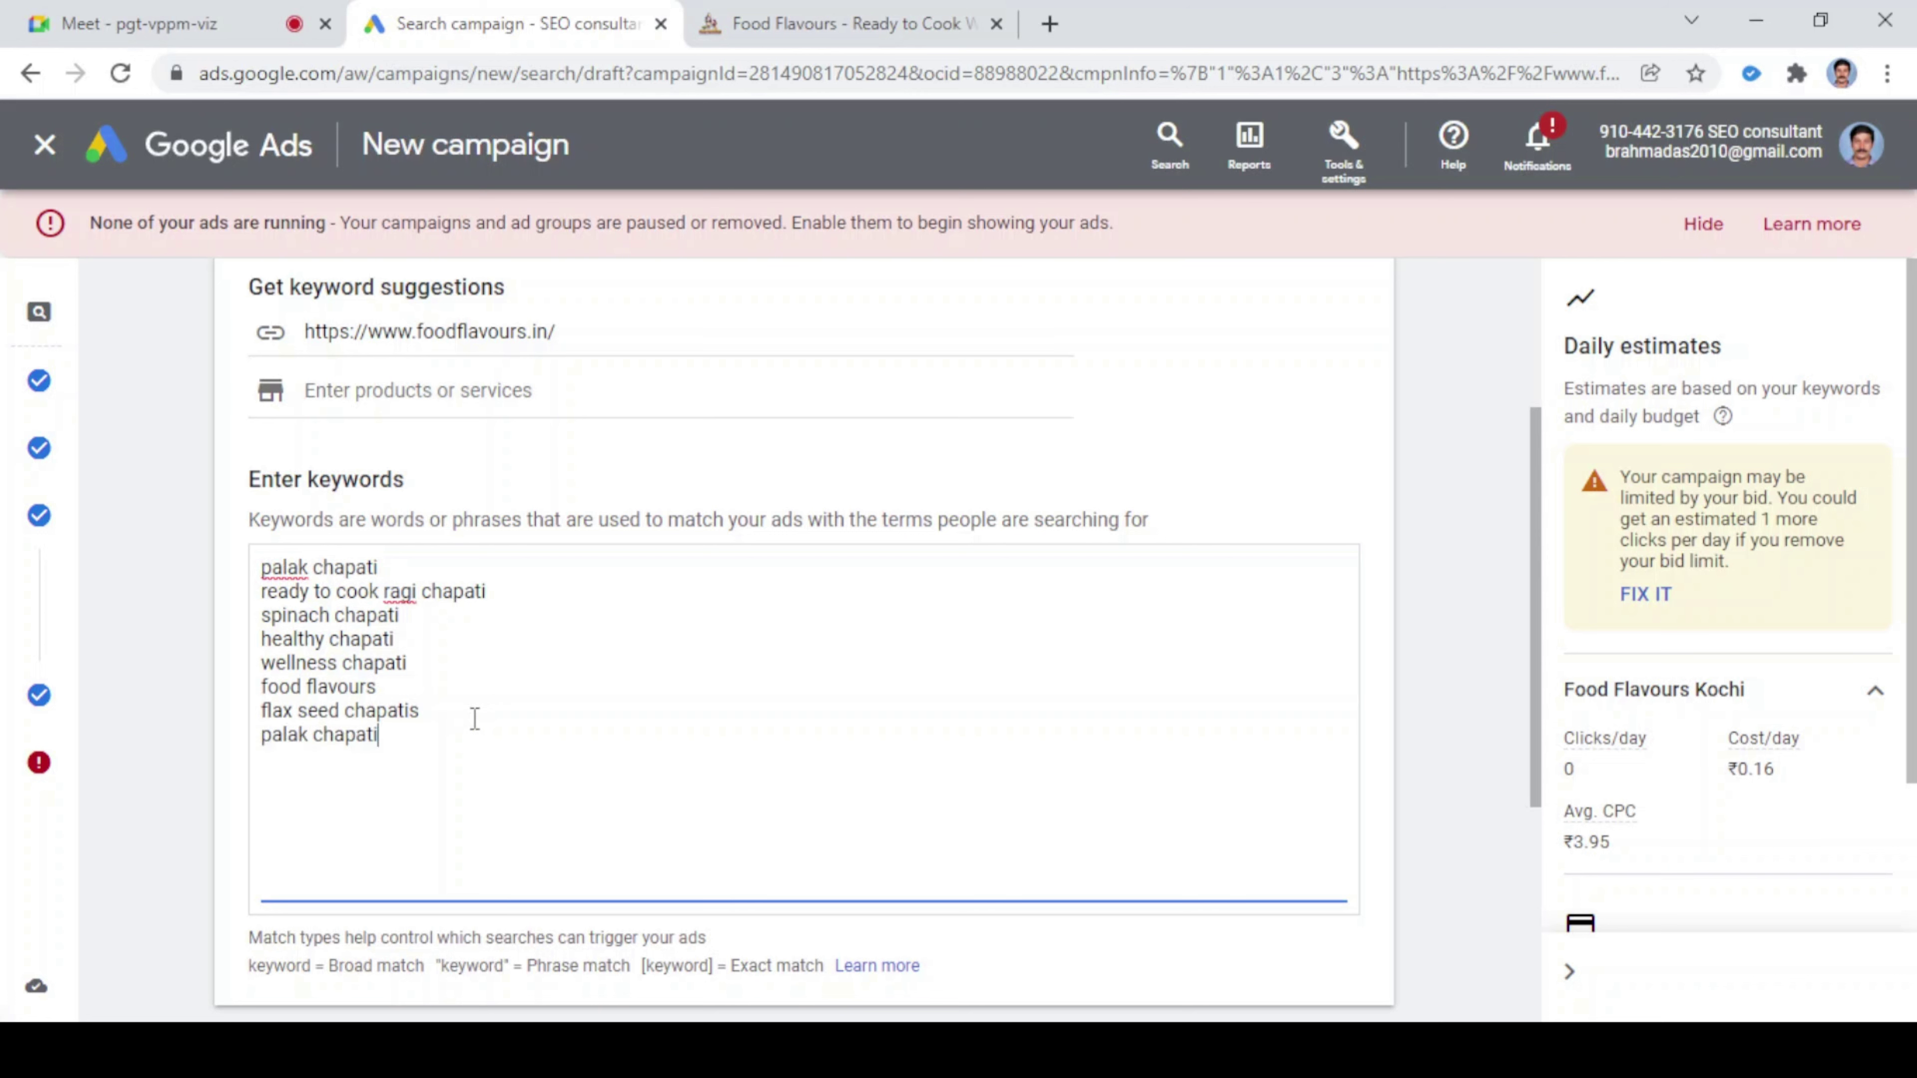
type("s")
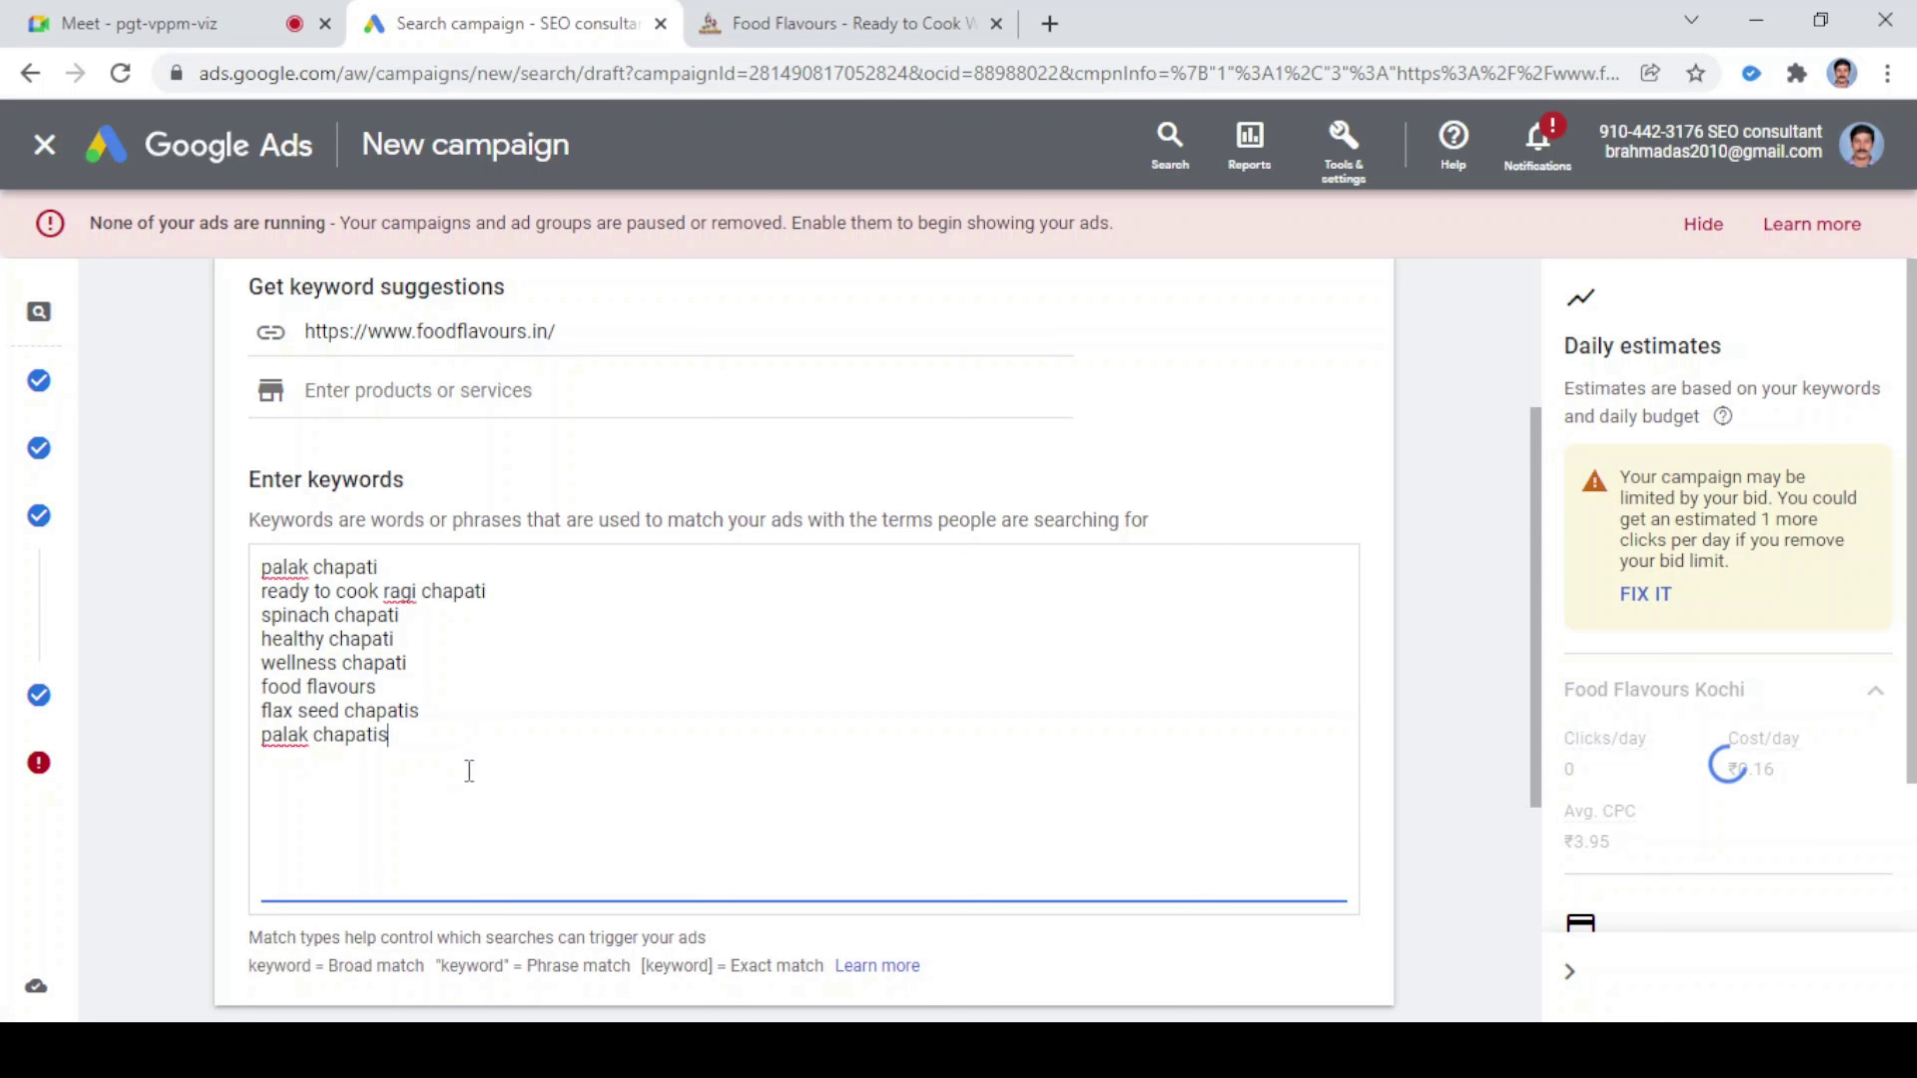
- Examine the daily estimates, bid limit notice and daily budget for the expanded keyword list
scroll(587, 741, "down", 2)
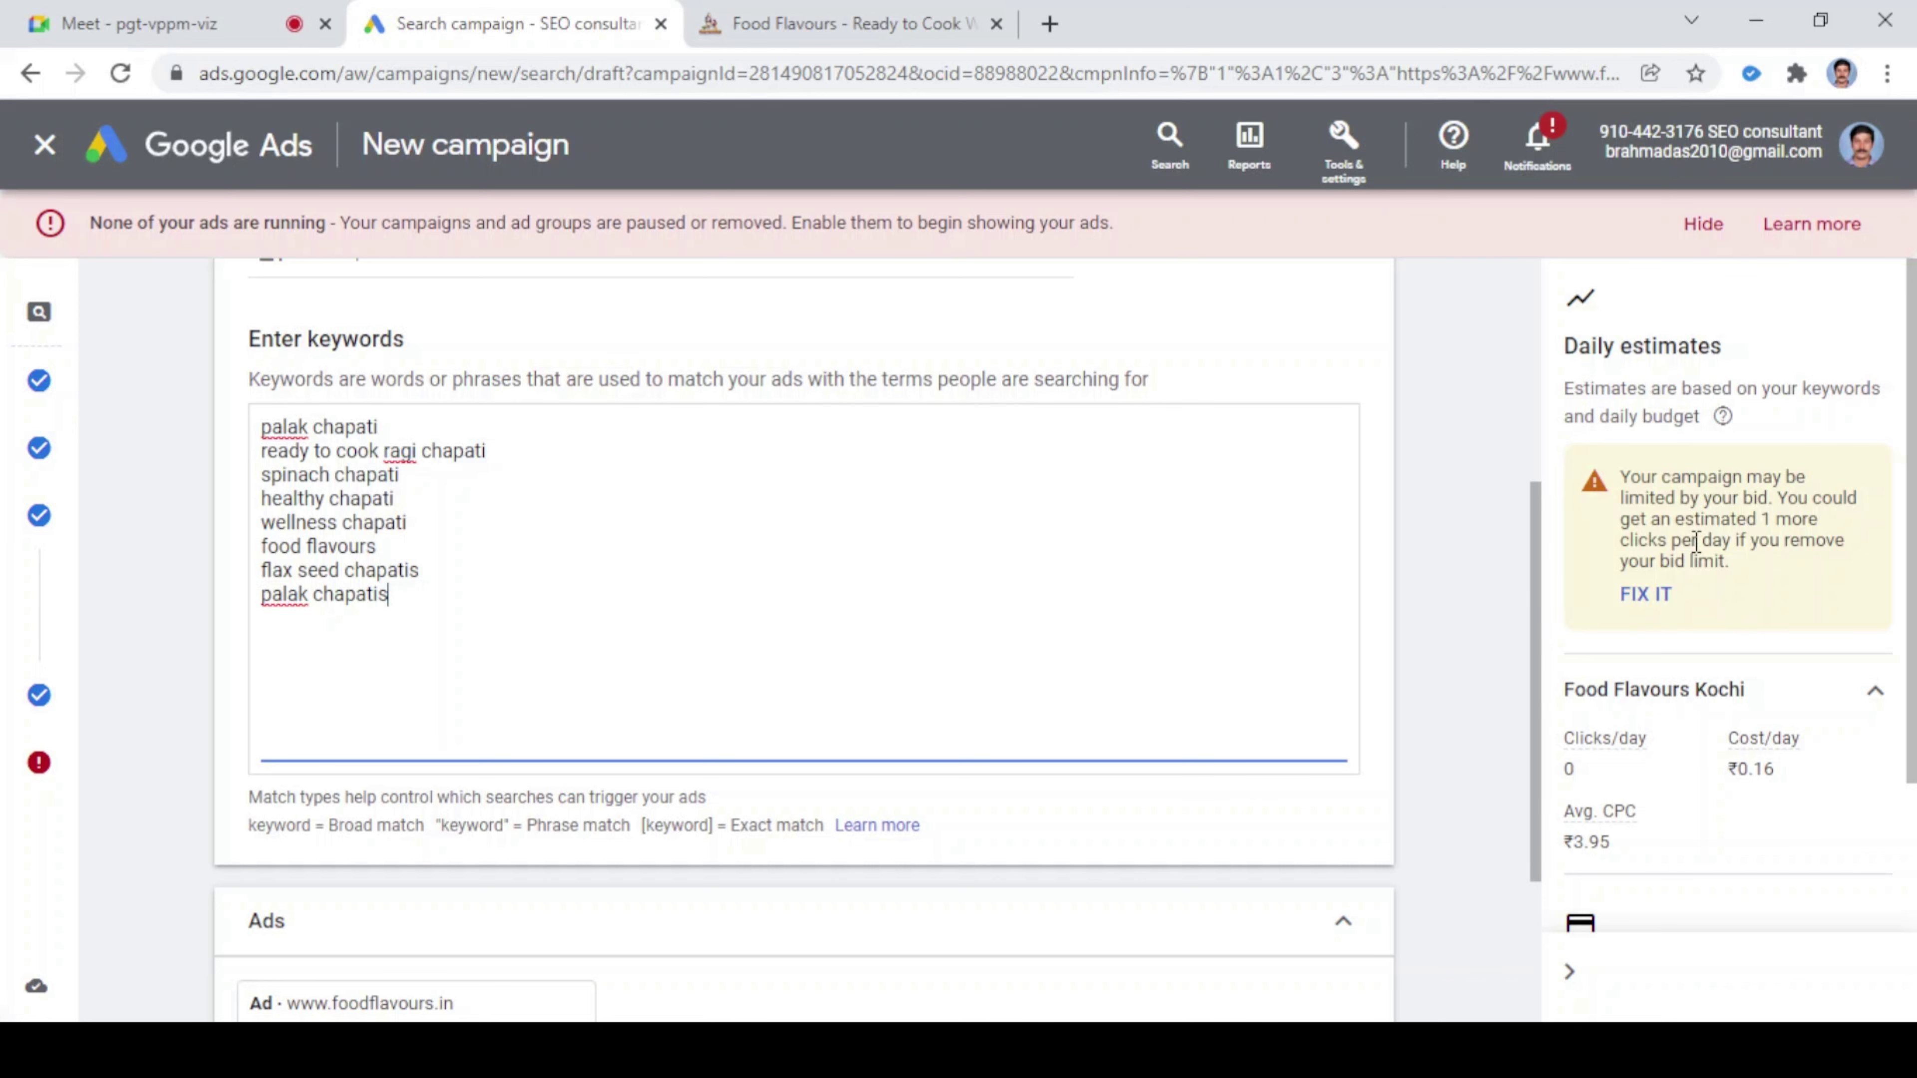
scroll(979, 710, "down", 3)
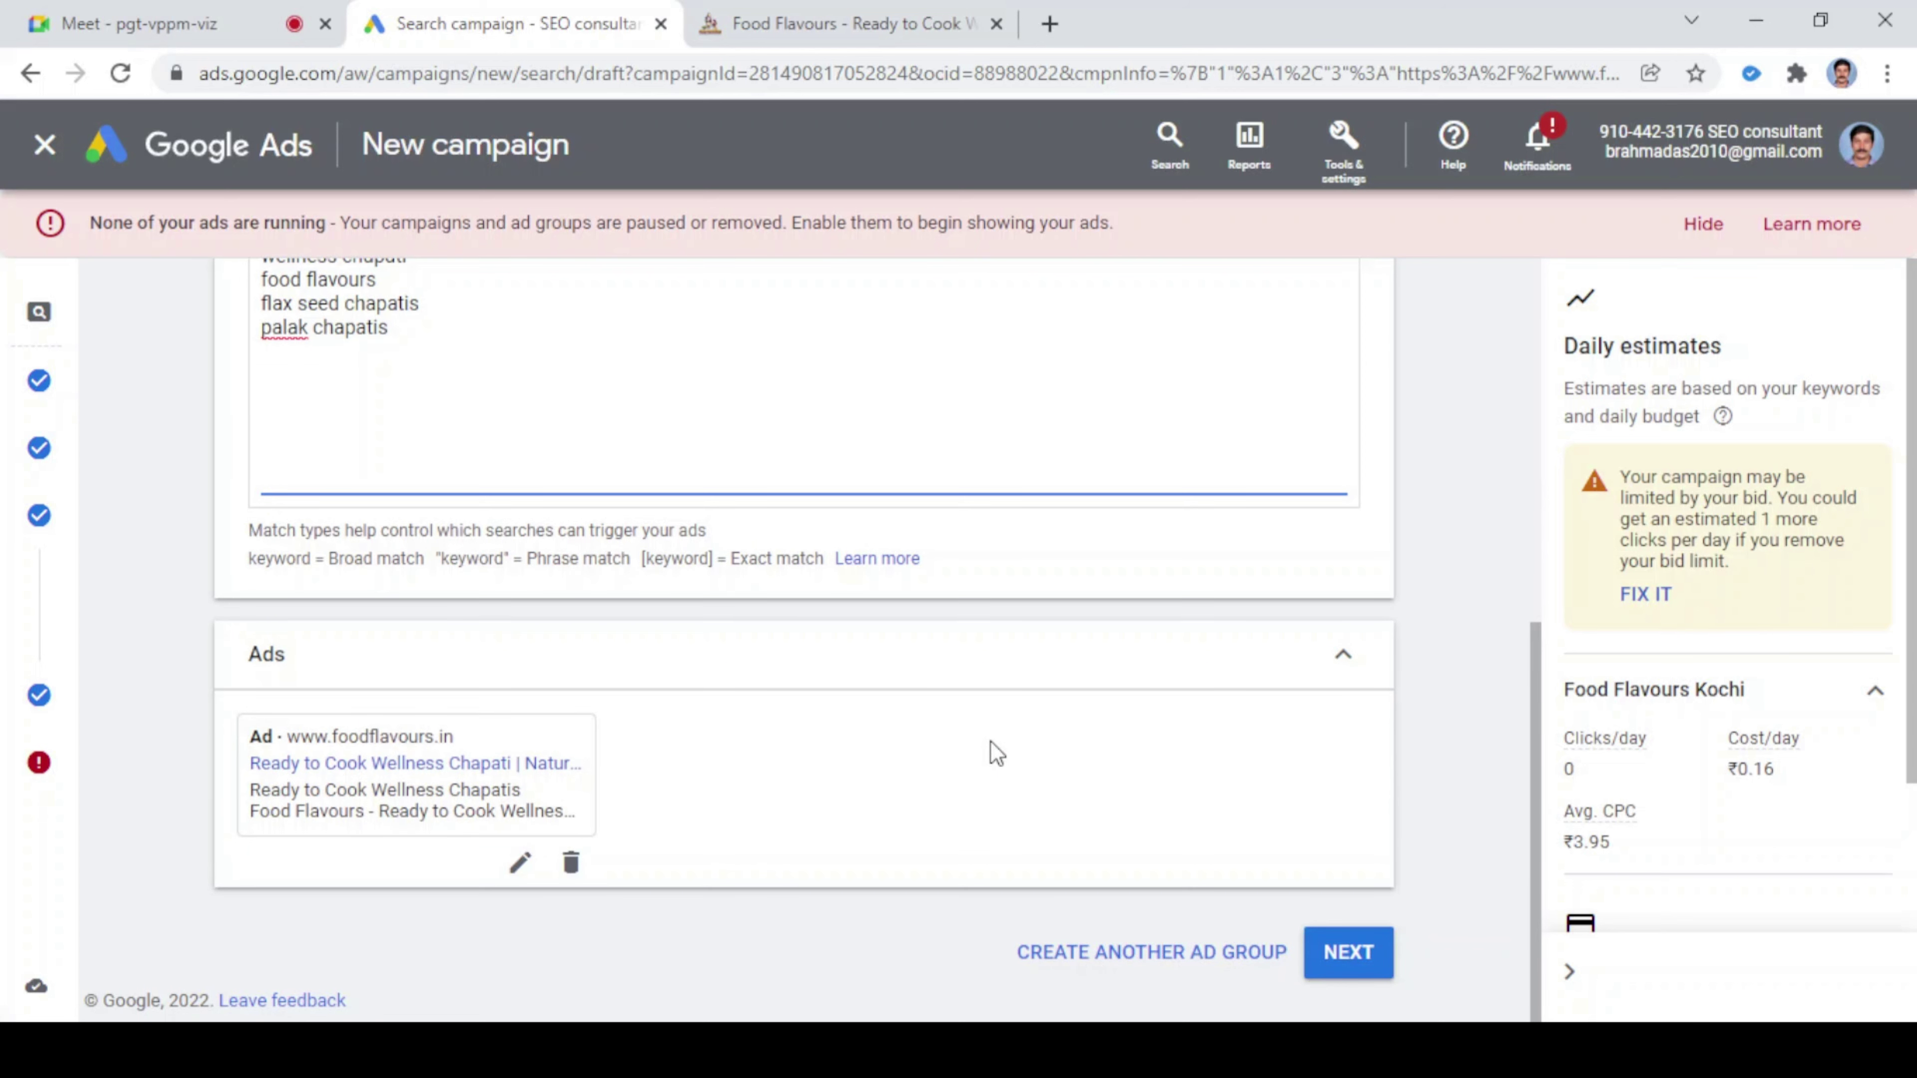
scroll(992, 751, "up", 8)
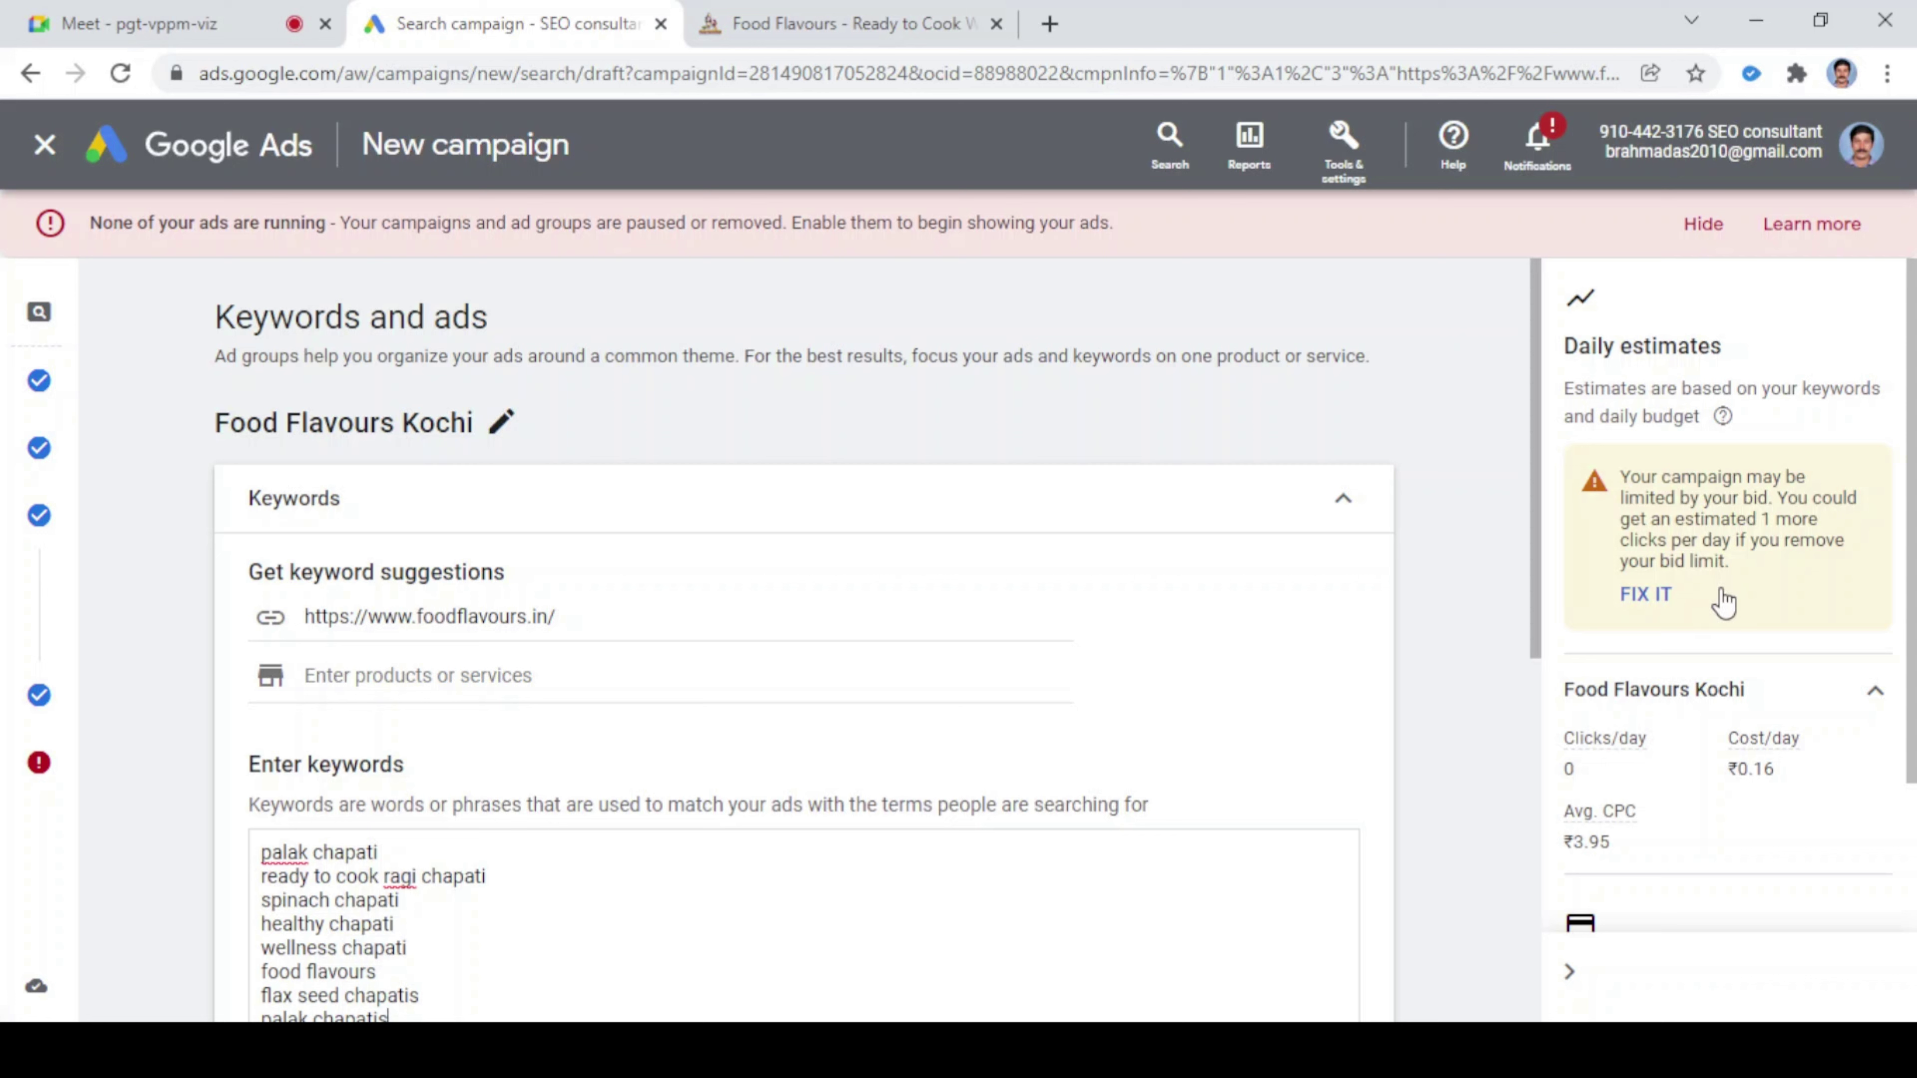
scroll(1721, 601, "down", 2)
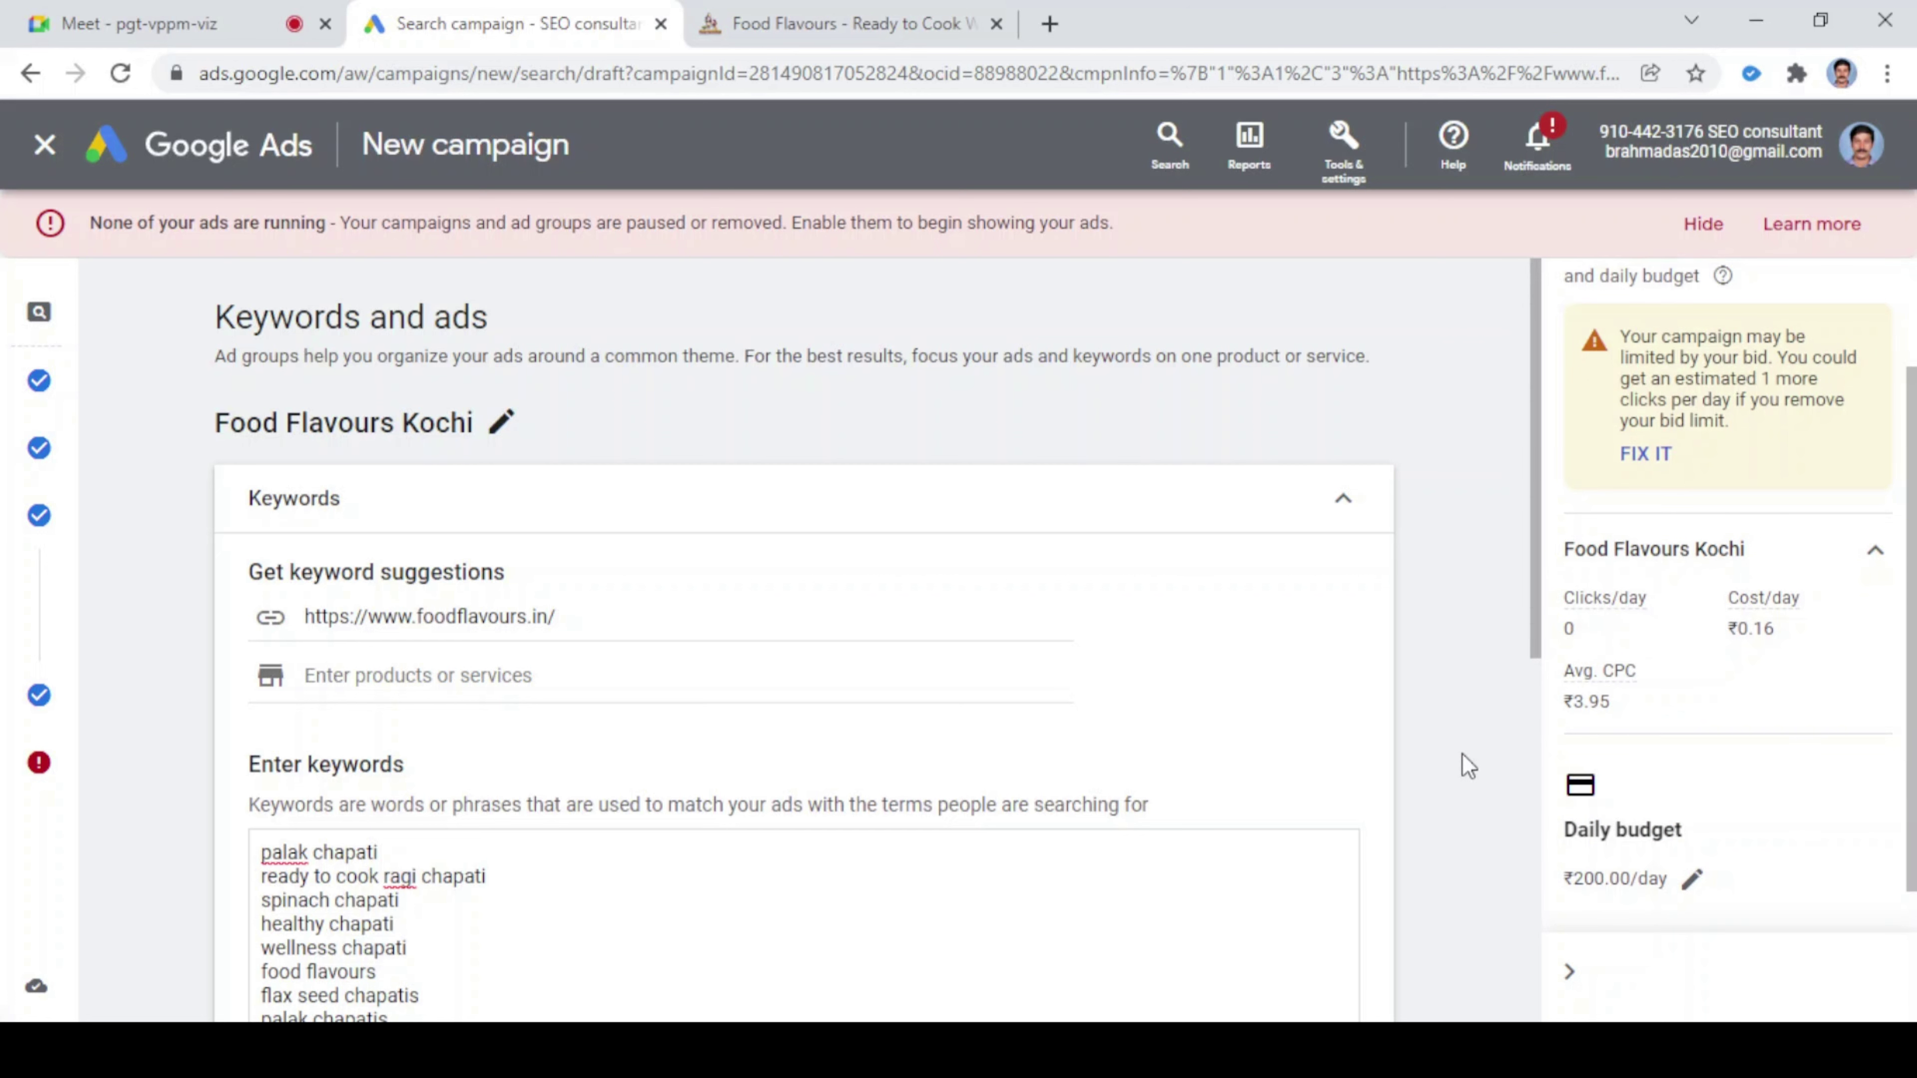
scroll(1468, 766, "down", 2)
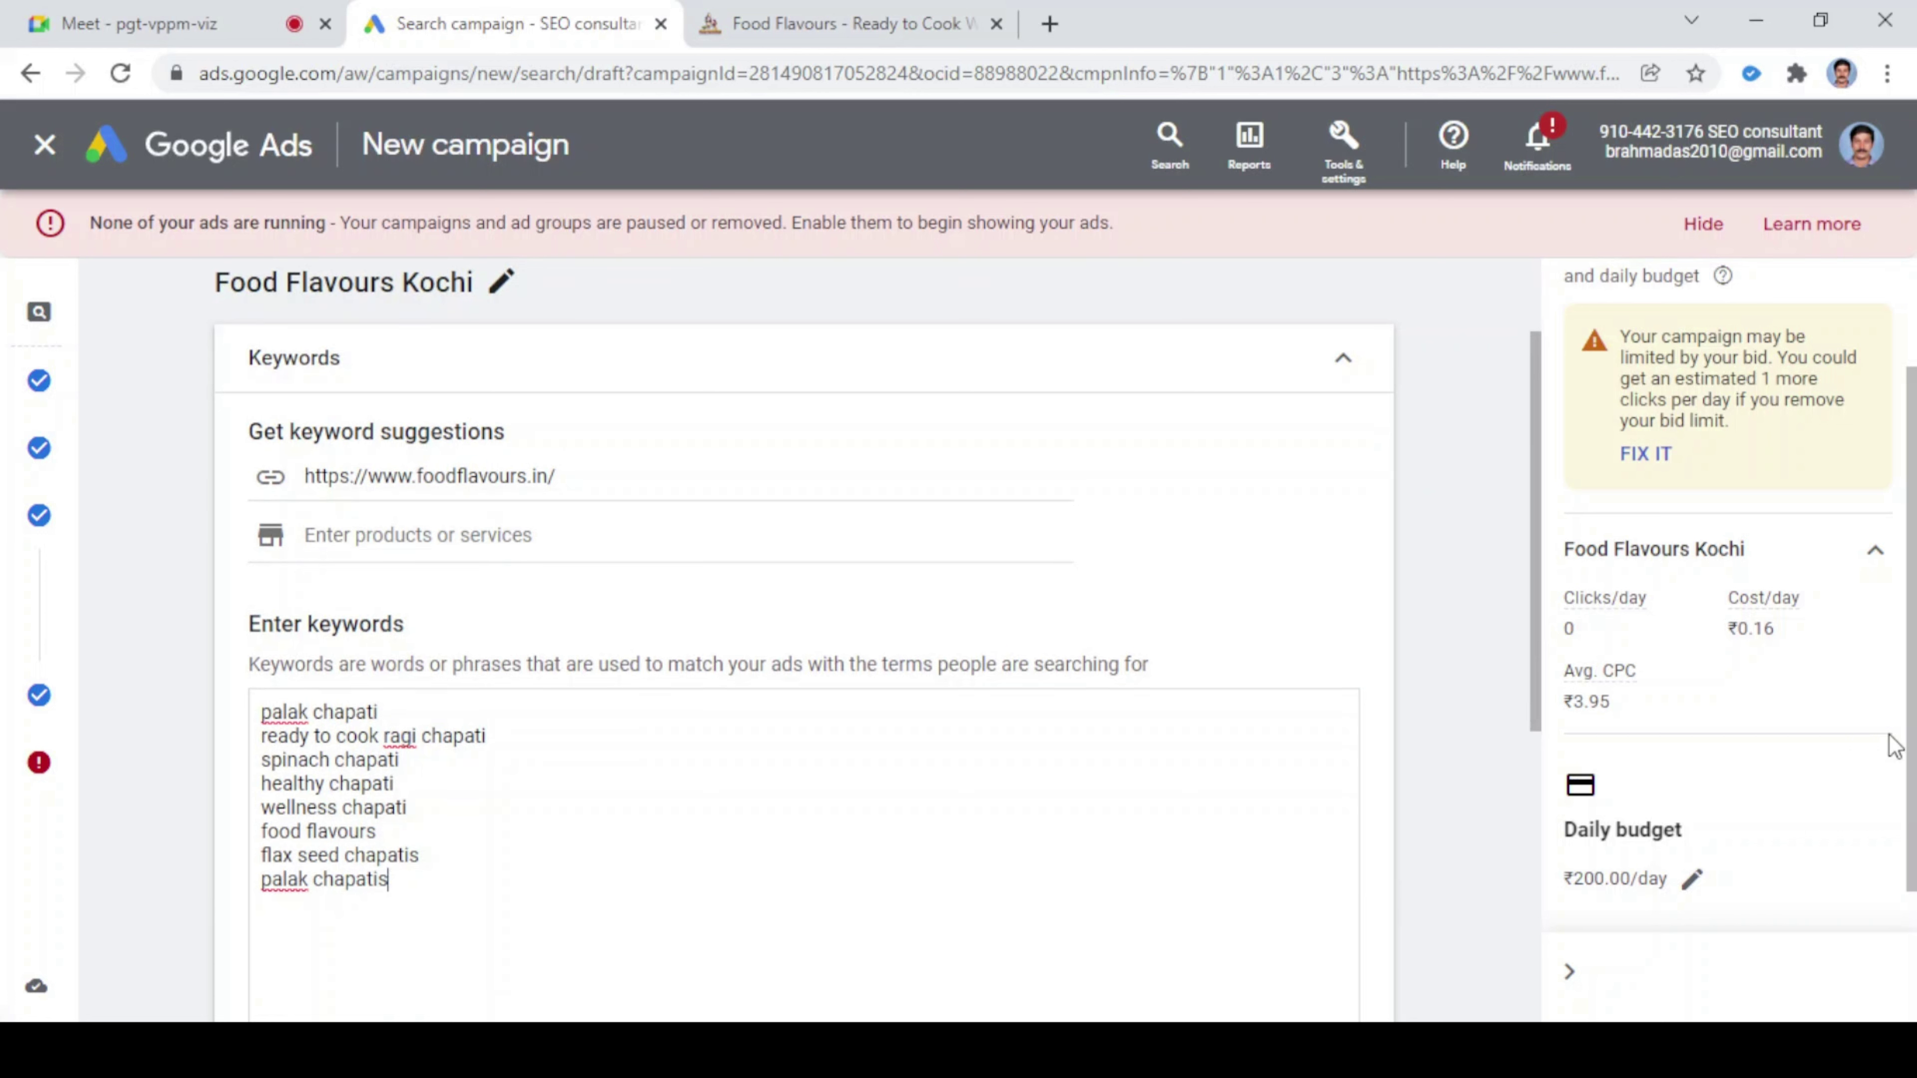
scroll(1887, 748, "down", 1)
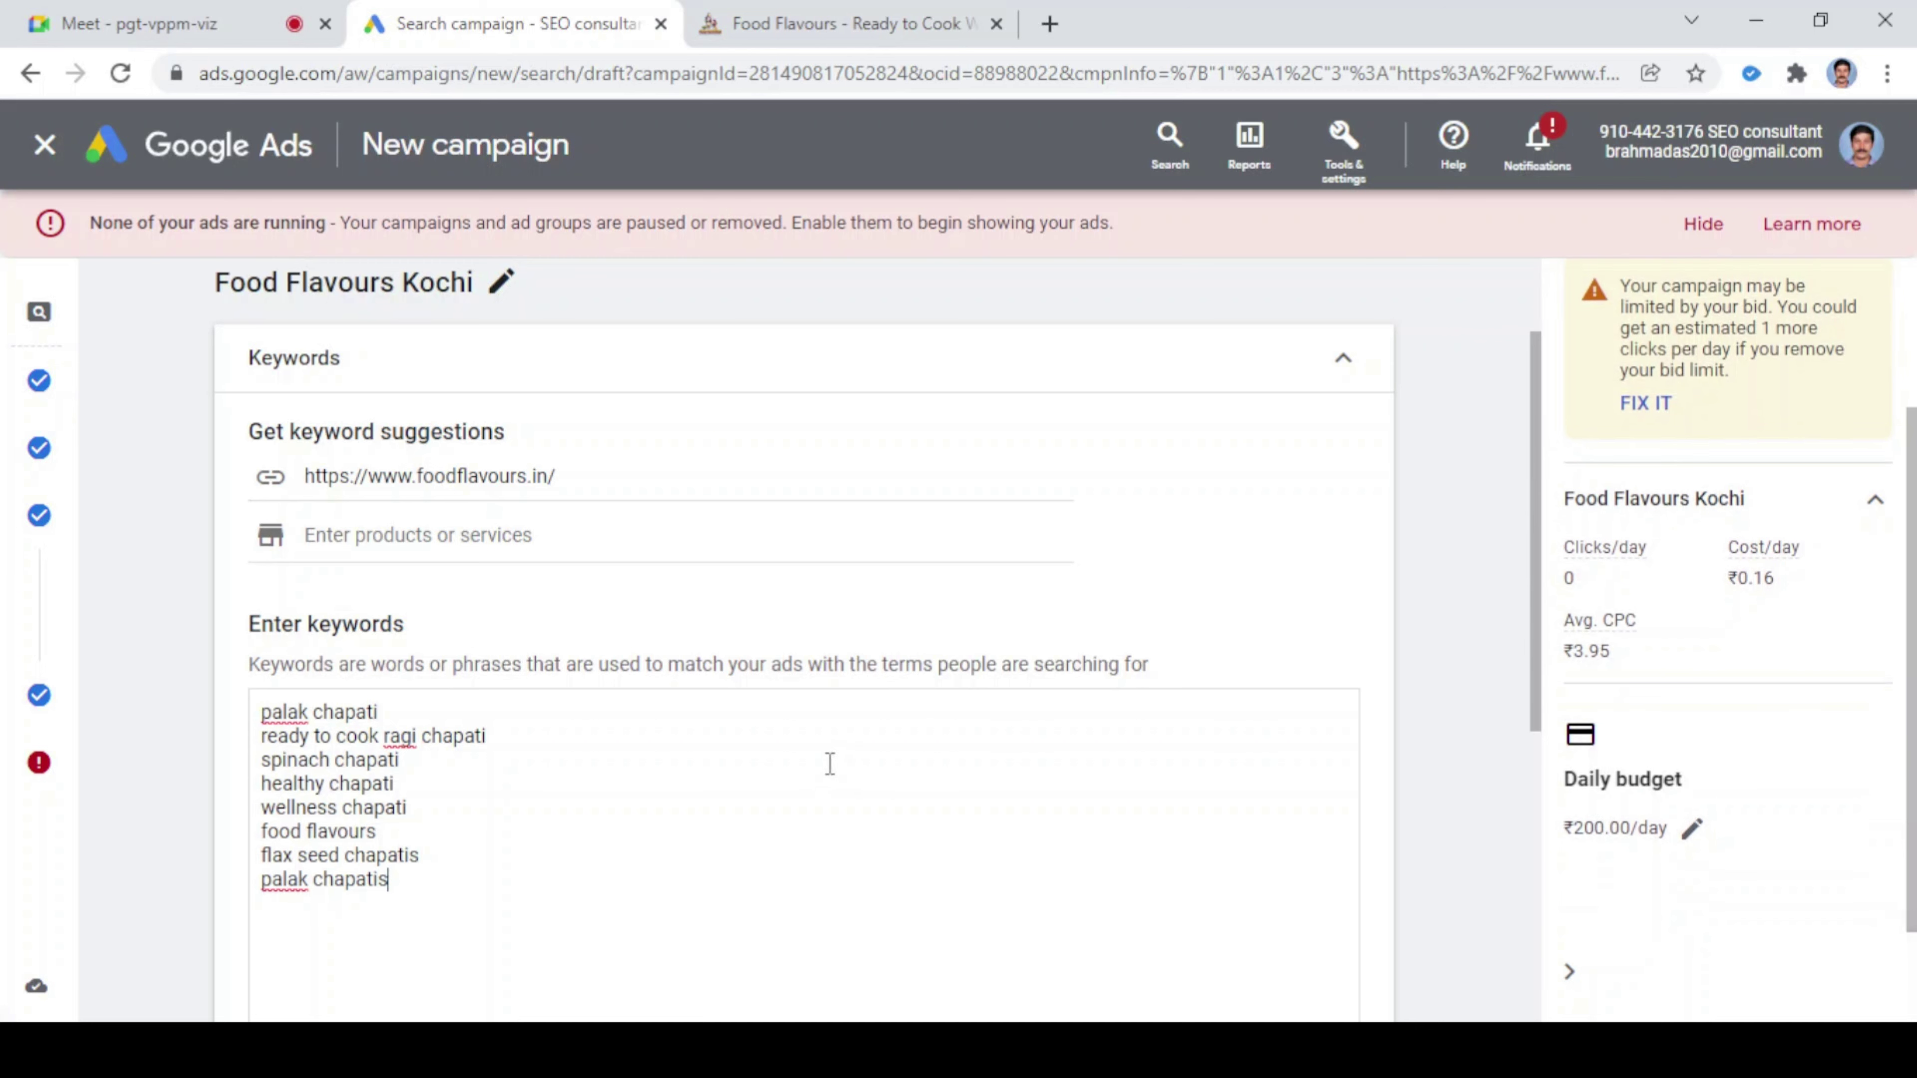
- Proceed through the Extensions page without adding any to the campaign review, hiding the account alert banner on the way
scroll(829, 763, "down", 4)
scroll(1849, 763, "down", 2)
scroll(1283, 842, "down", 2)
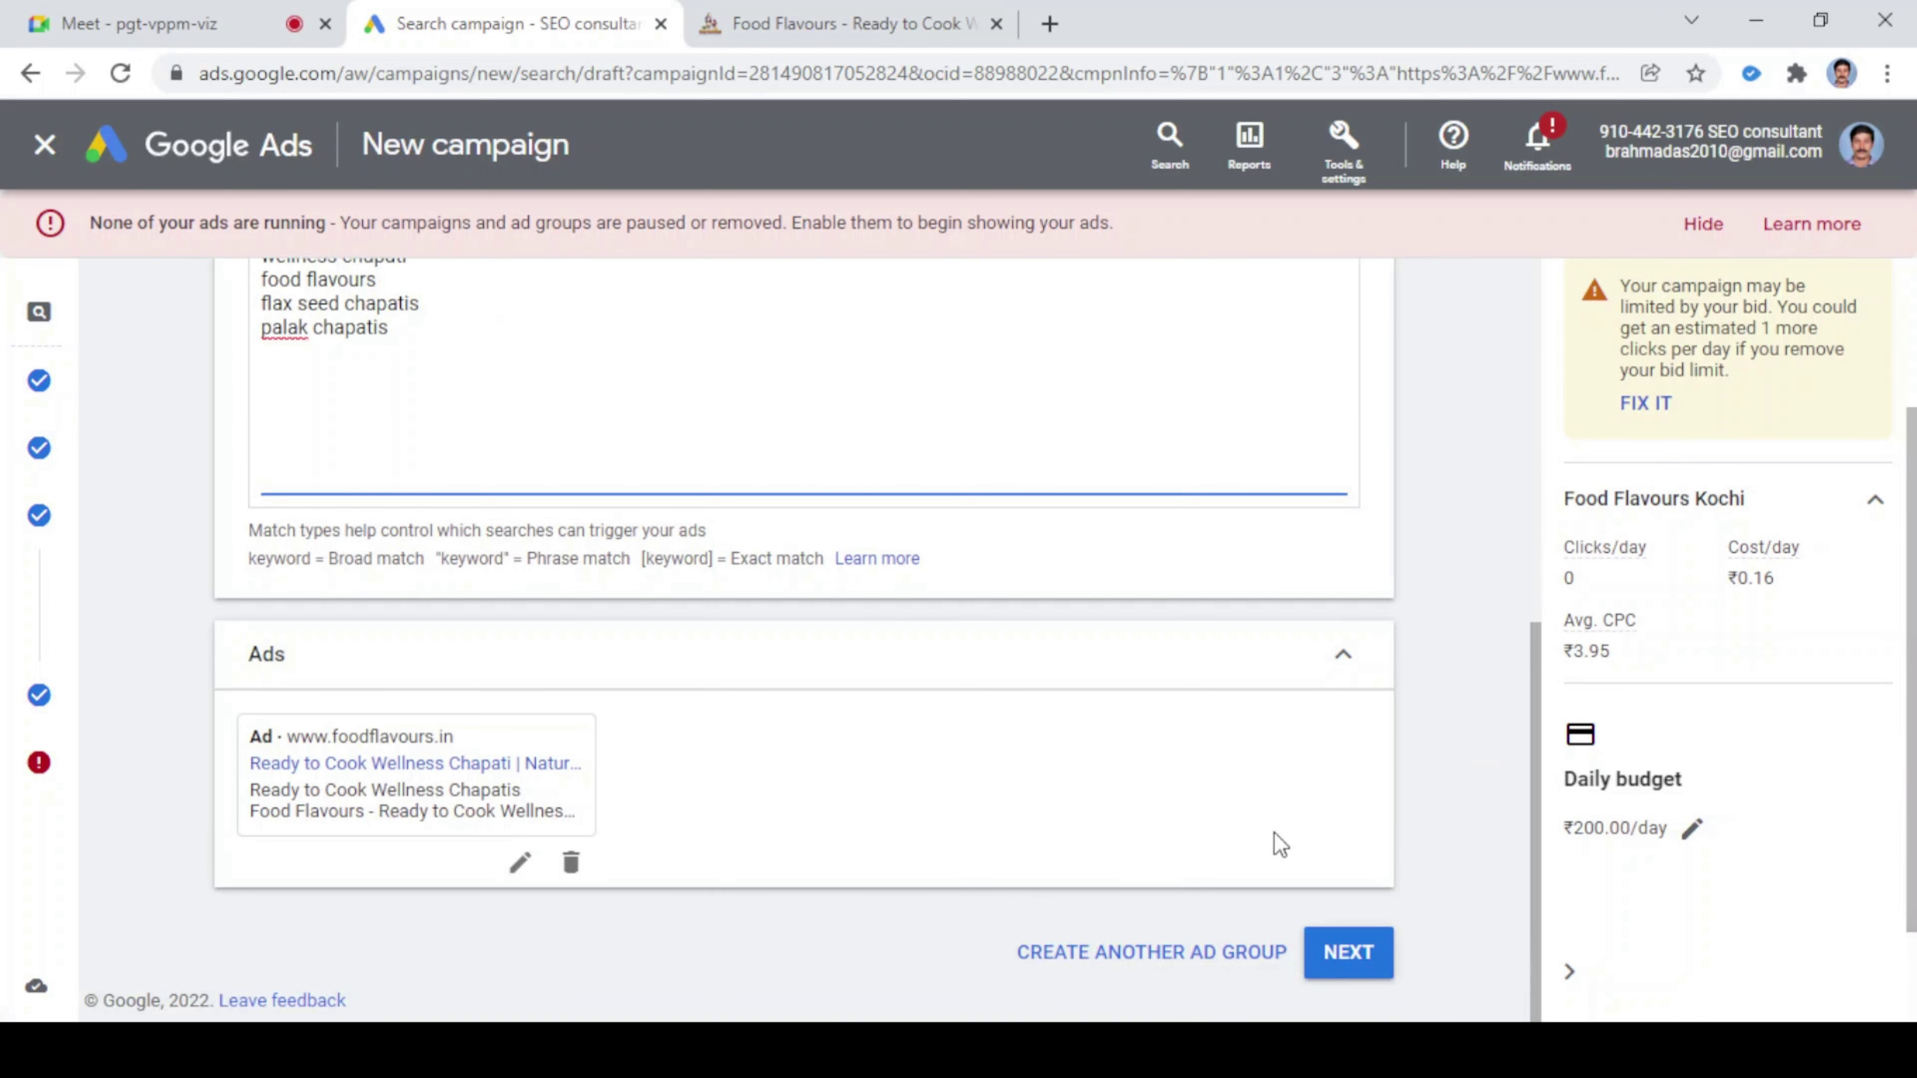
left_click(1336, 974)
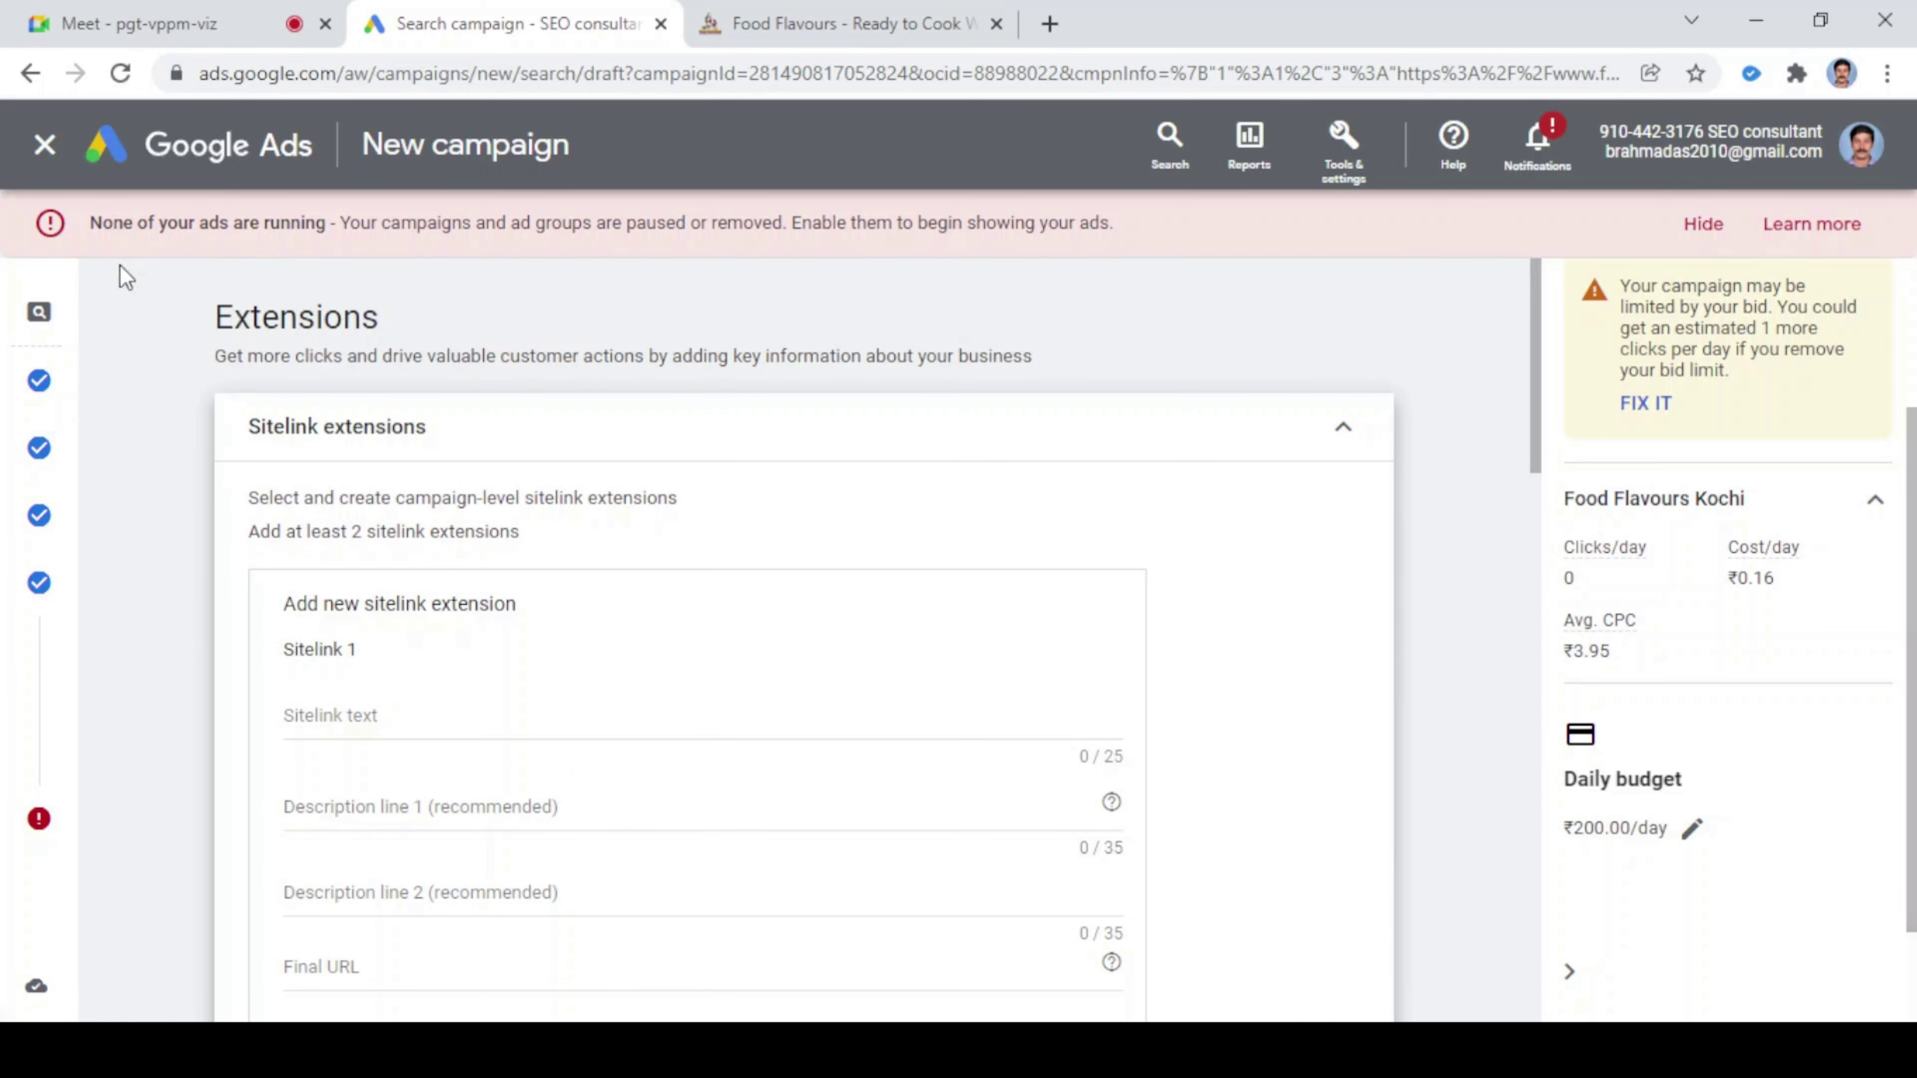
left_click(1704, 225)
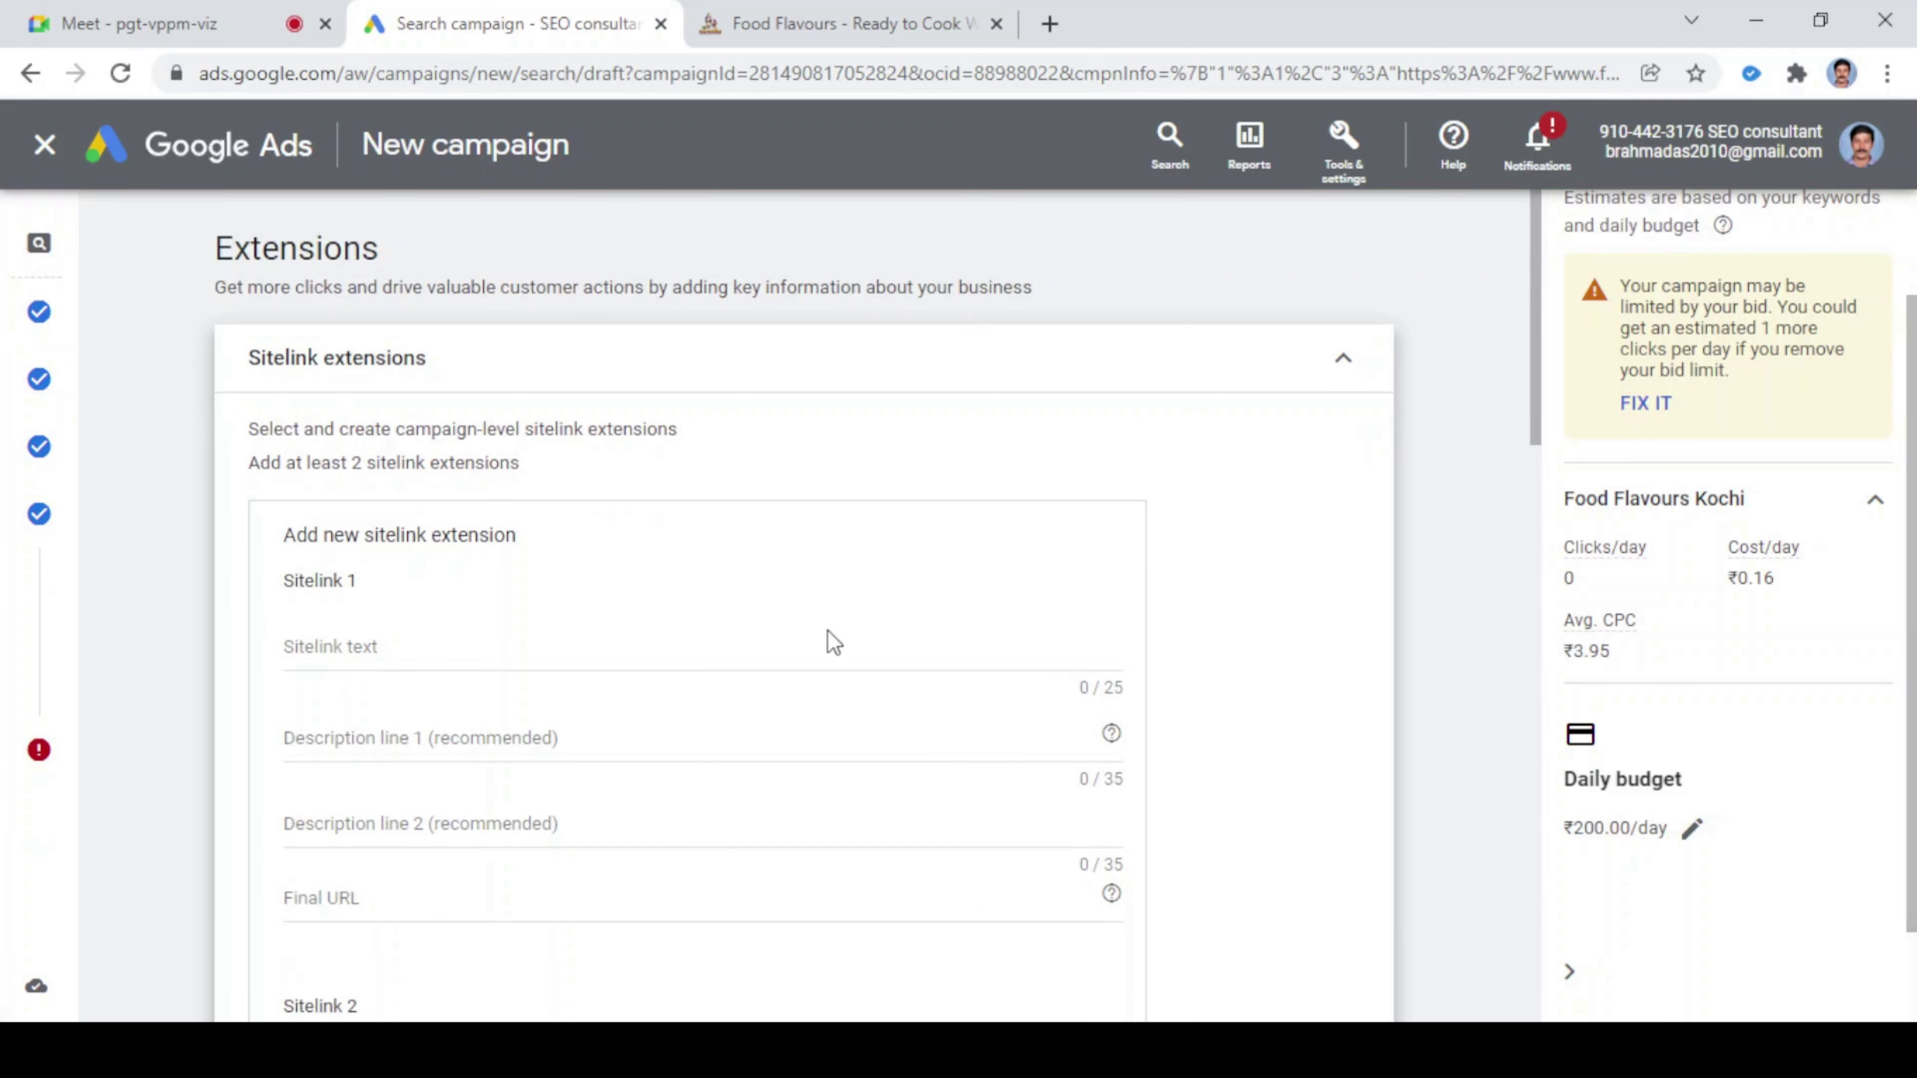
scroll(830, 642, "down", 3)
scroll(828, 640, "down", 15)
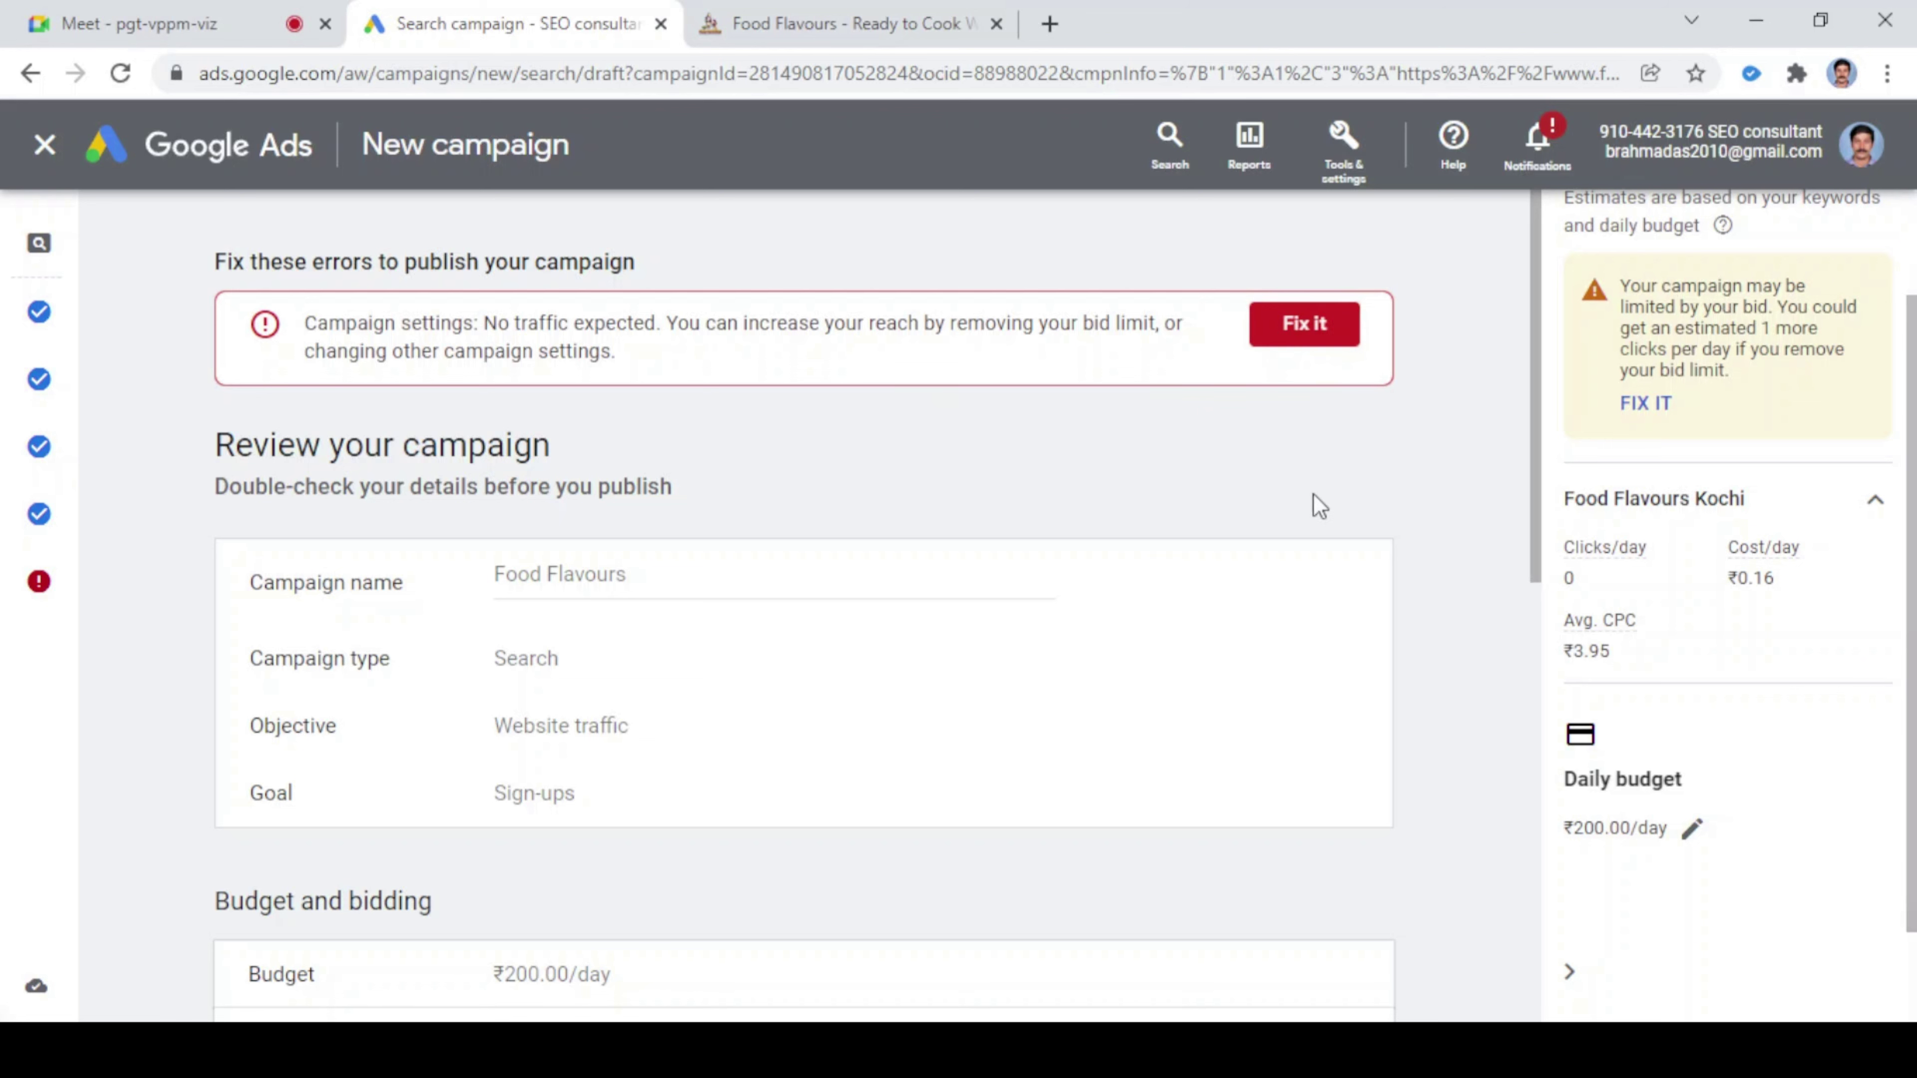
- Publish the Food Flavours campaign, accepting publication despite the missing information
scroll(1245, 500, "down", 10)
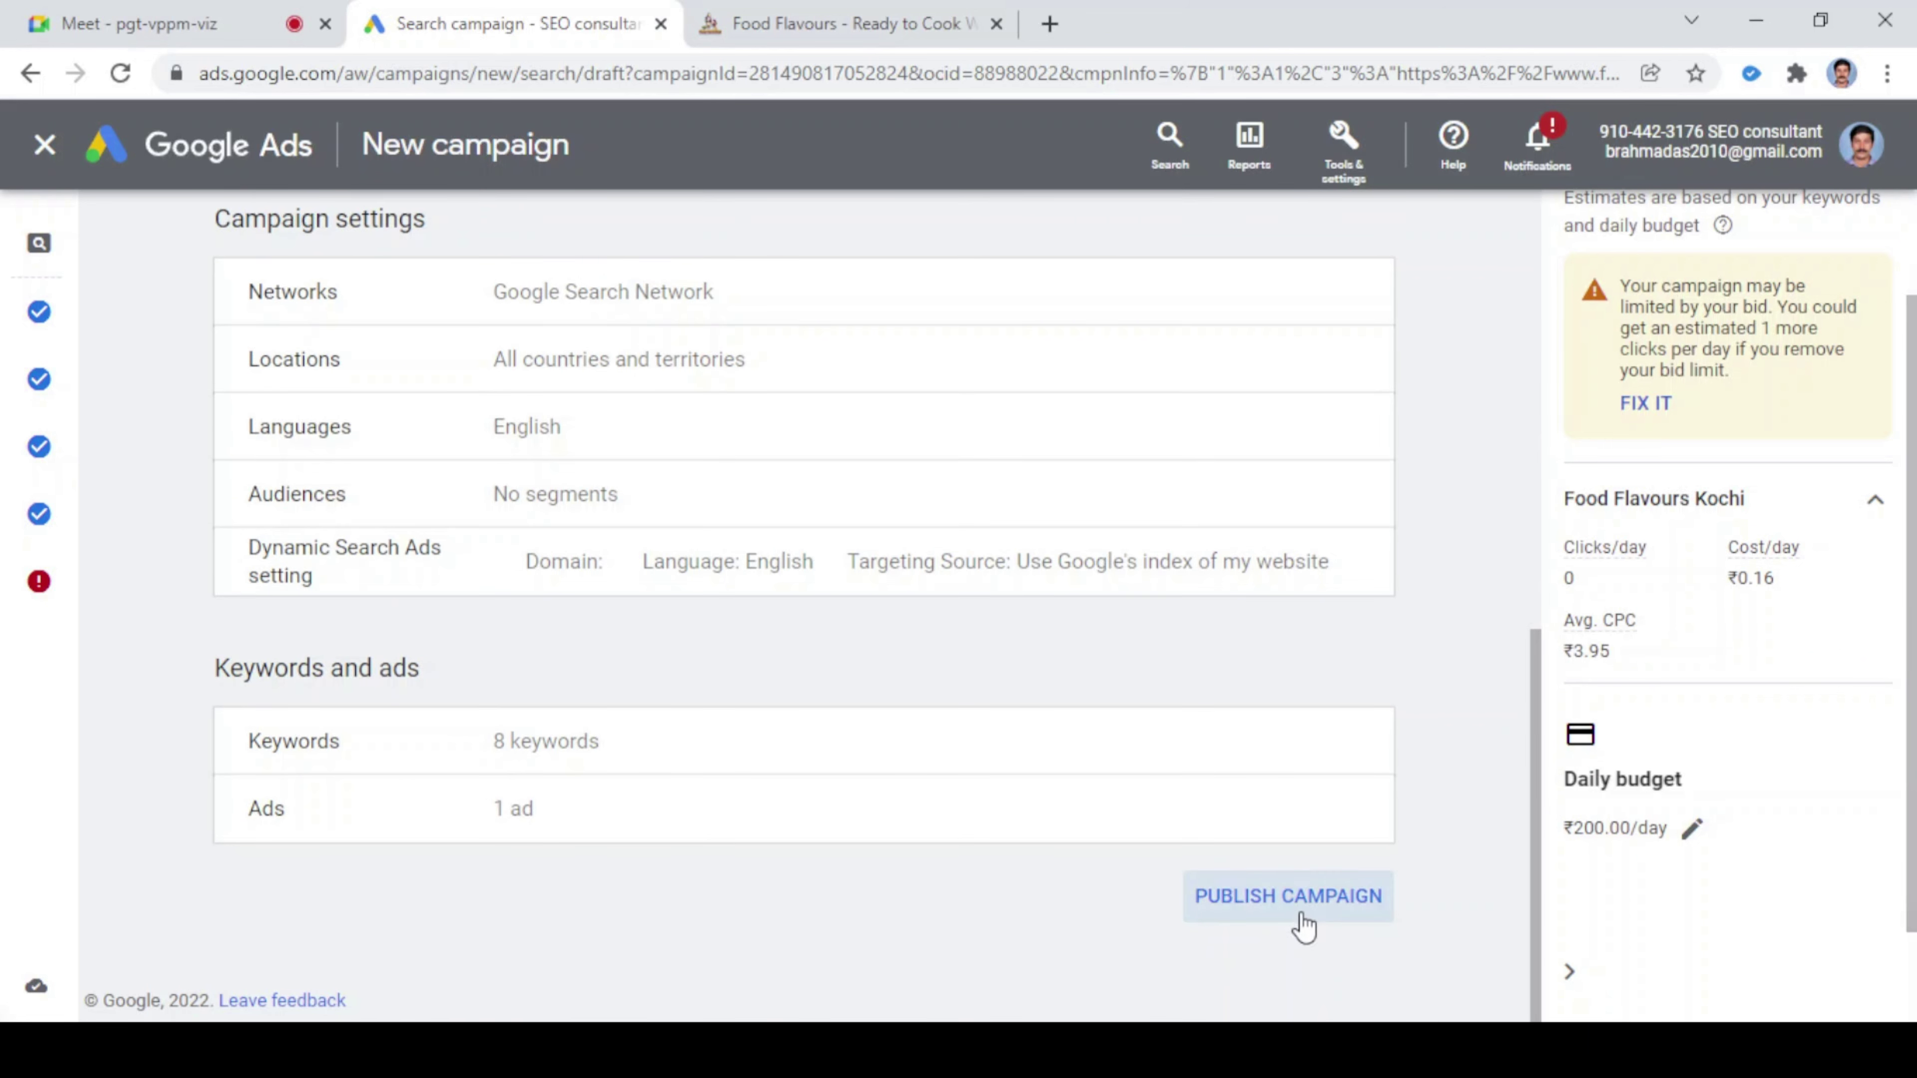
left_click(1304, 921)
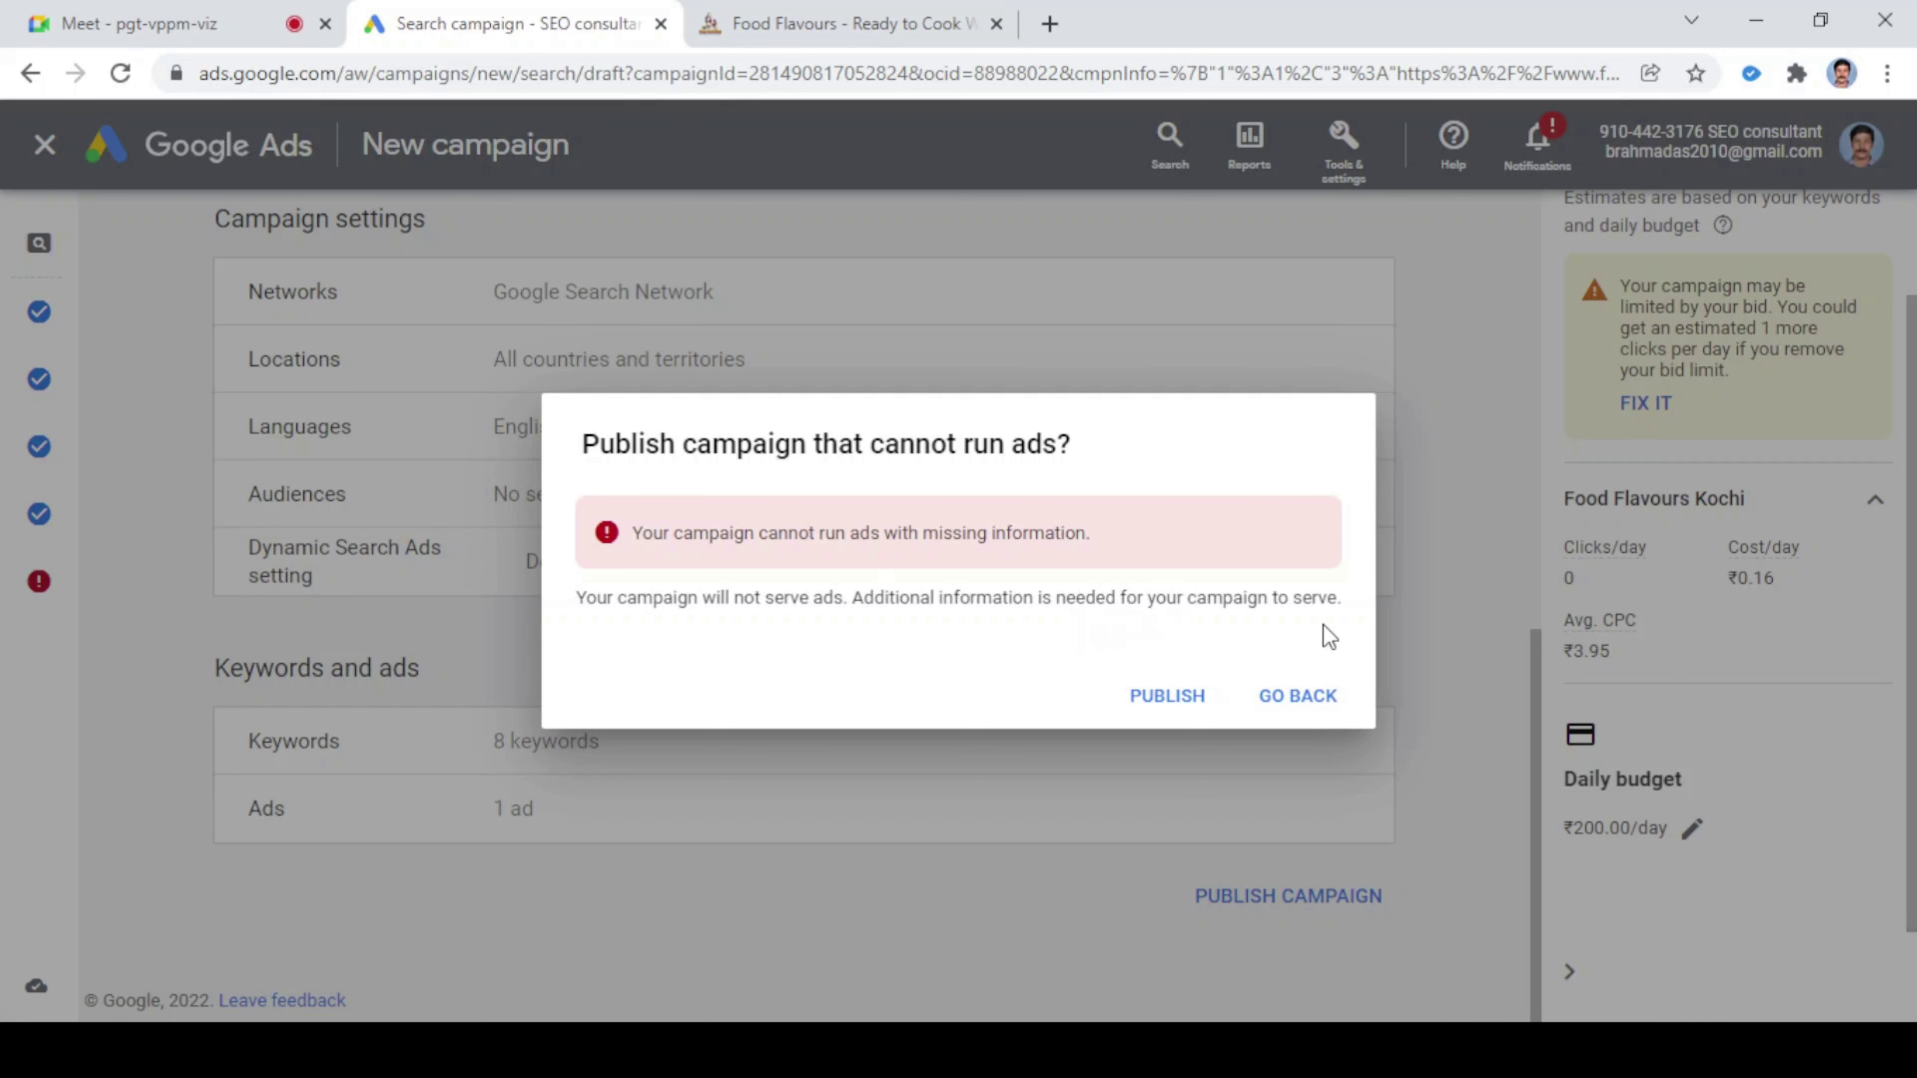
left_click(1181, 709)
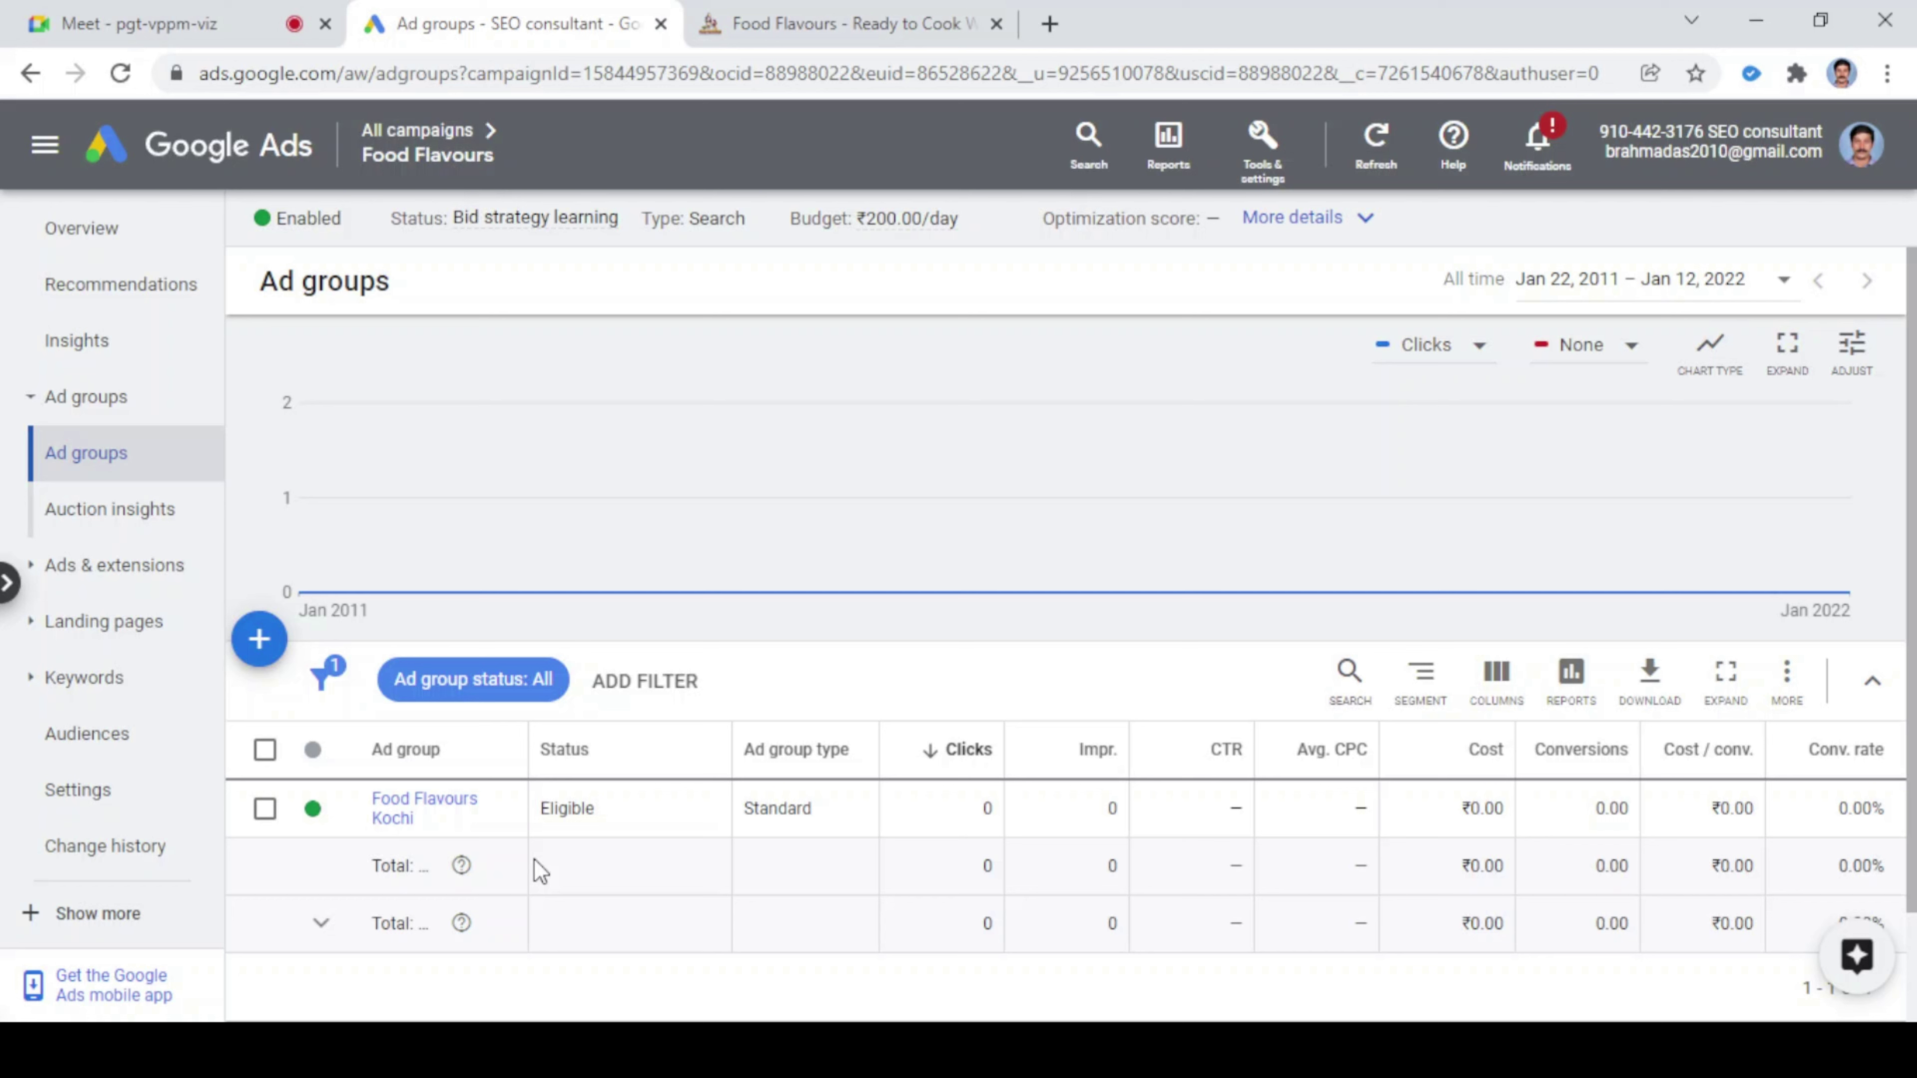
- Look over the published campaign's ad group table and open the Ad Preview and Diagnosis tool
scroll(1230, 707, "down", 2)
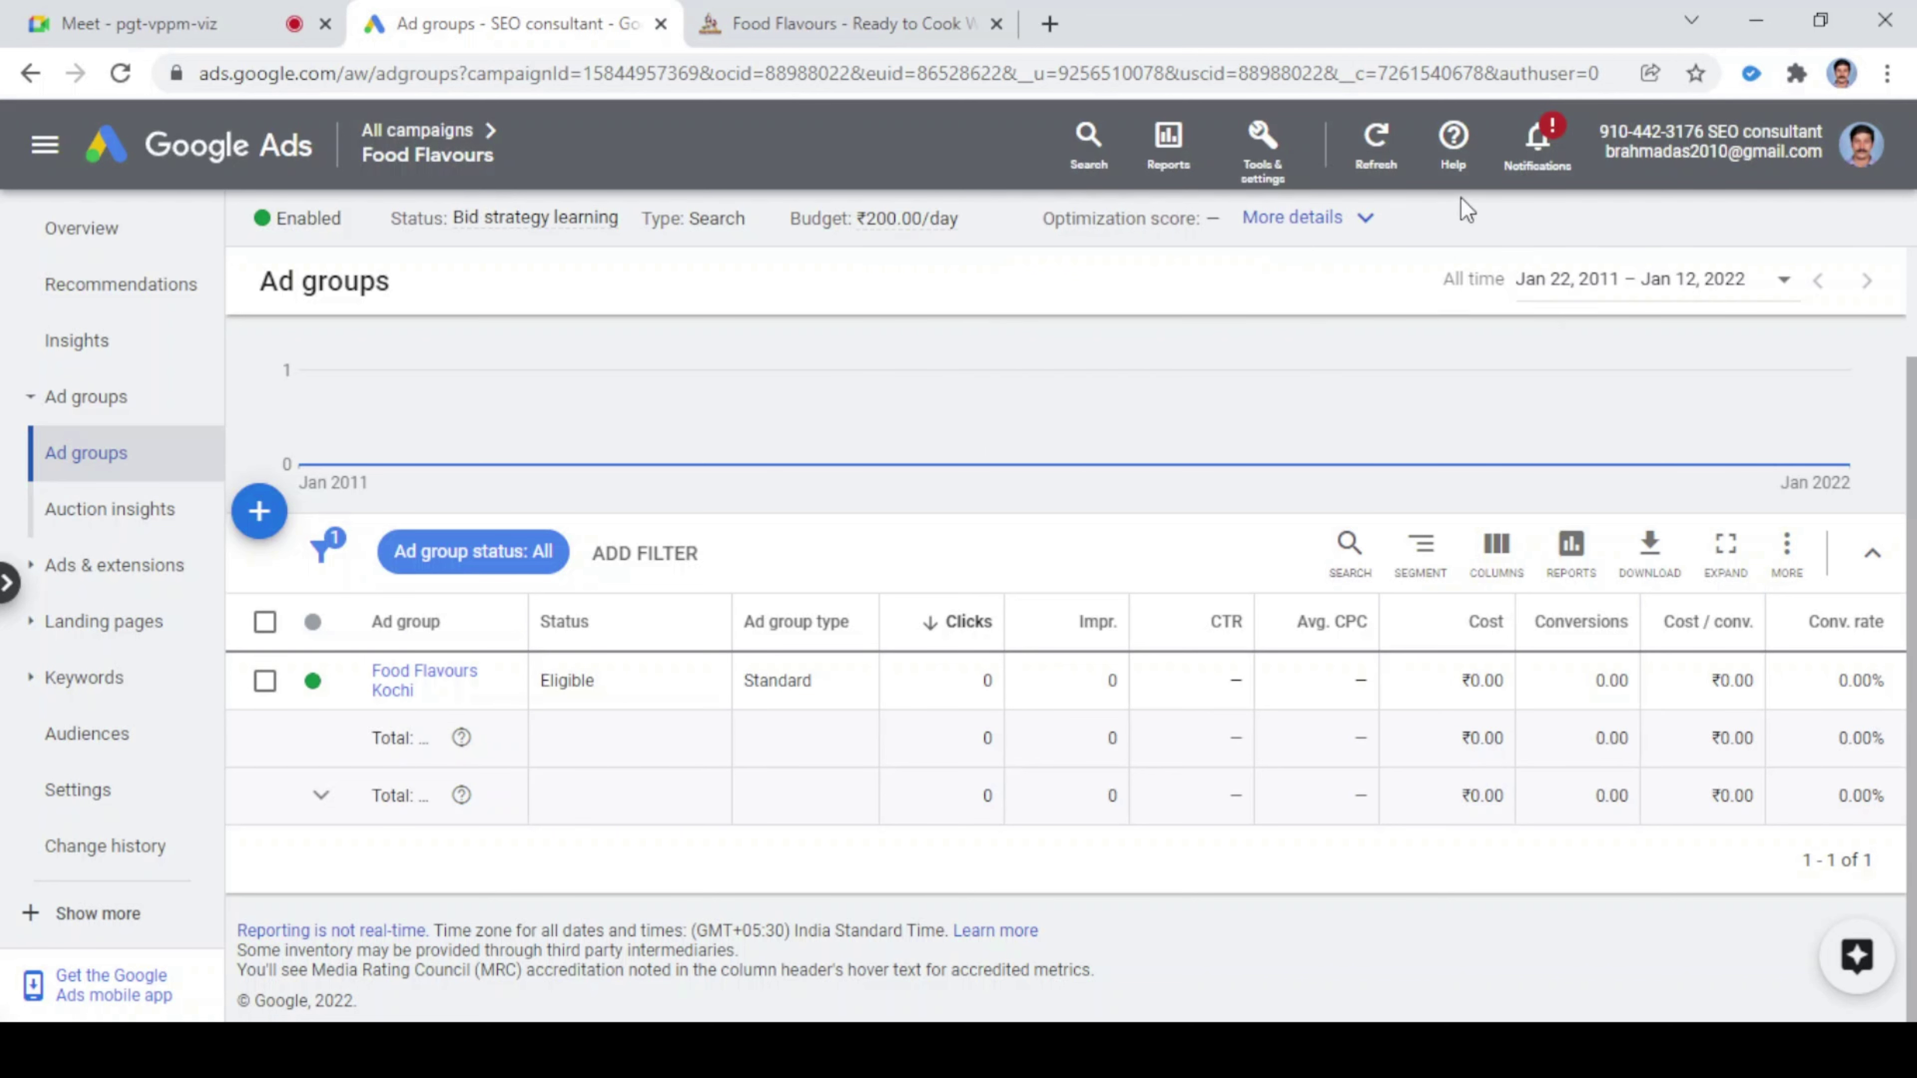
left_click(1274, 190)
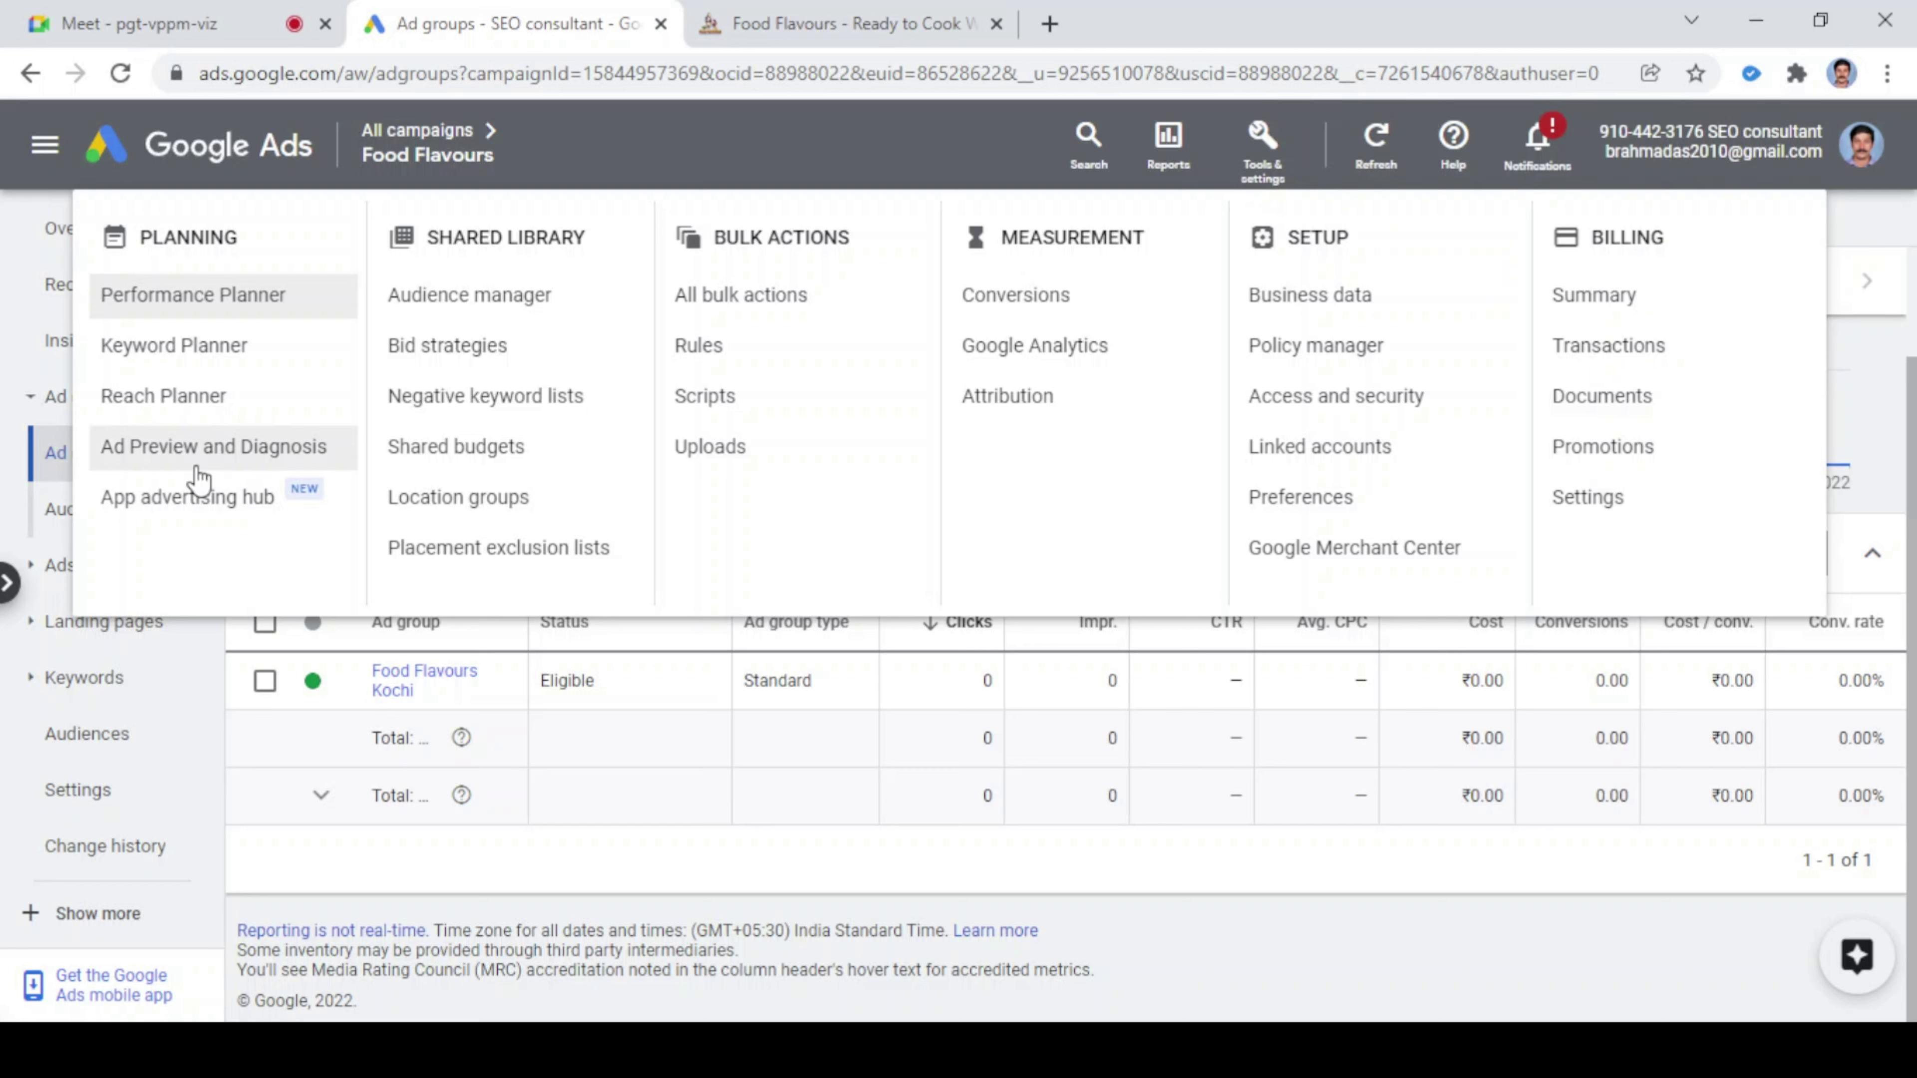
left_click(155, 463)
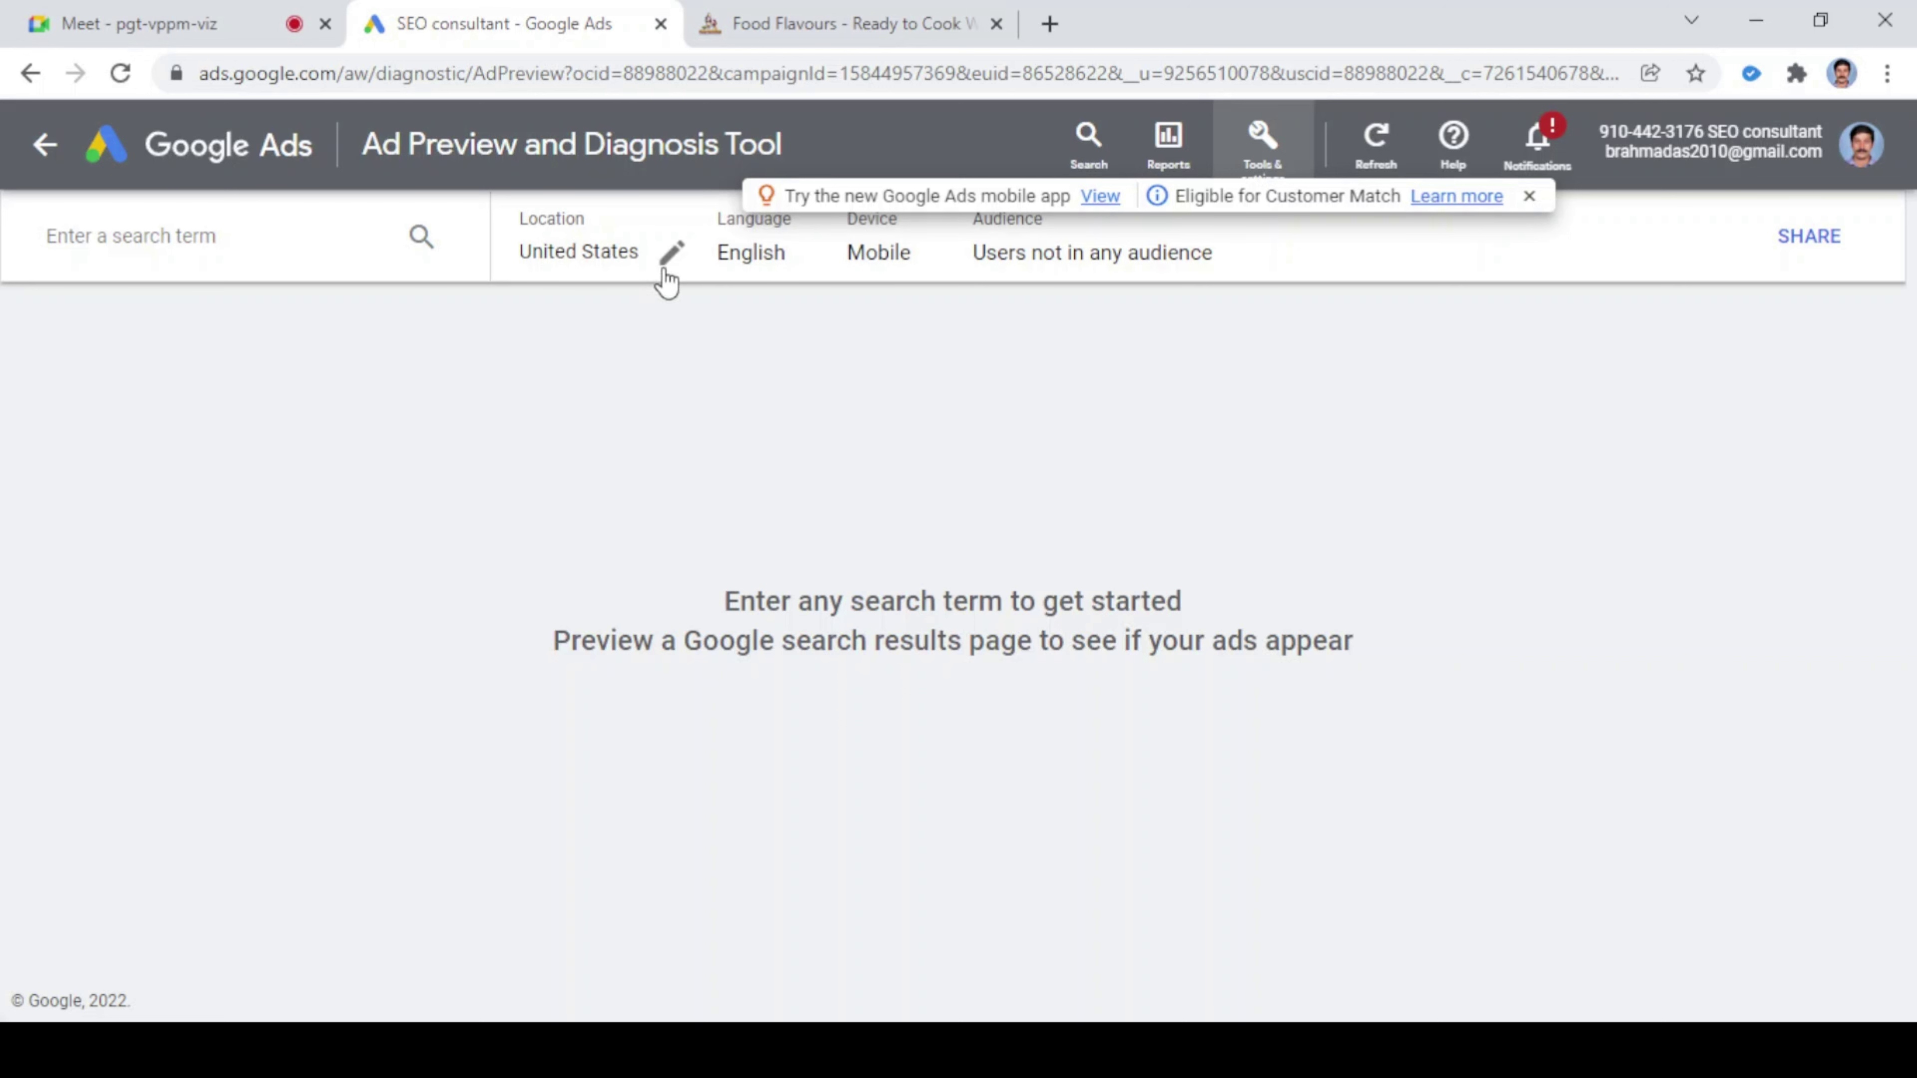
- Set the ad preview location to Kochi, Kerala, India, and check the device options while keeping Mobile
left_click(668, 276)
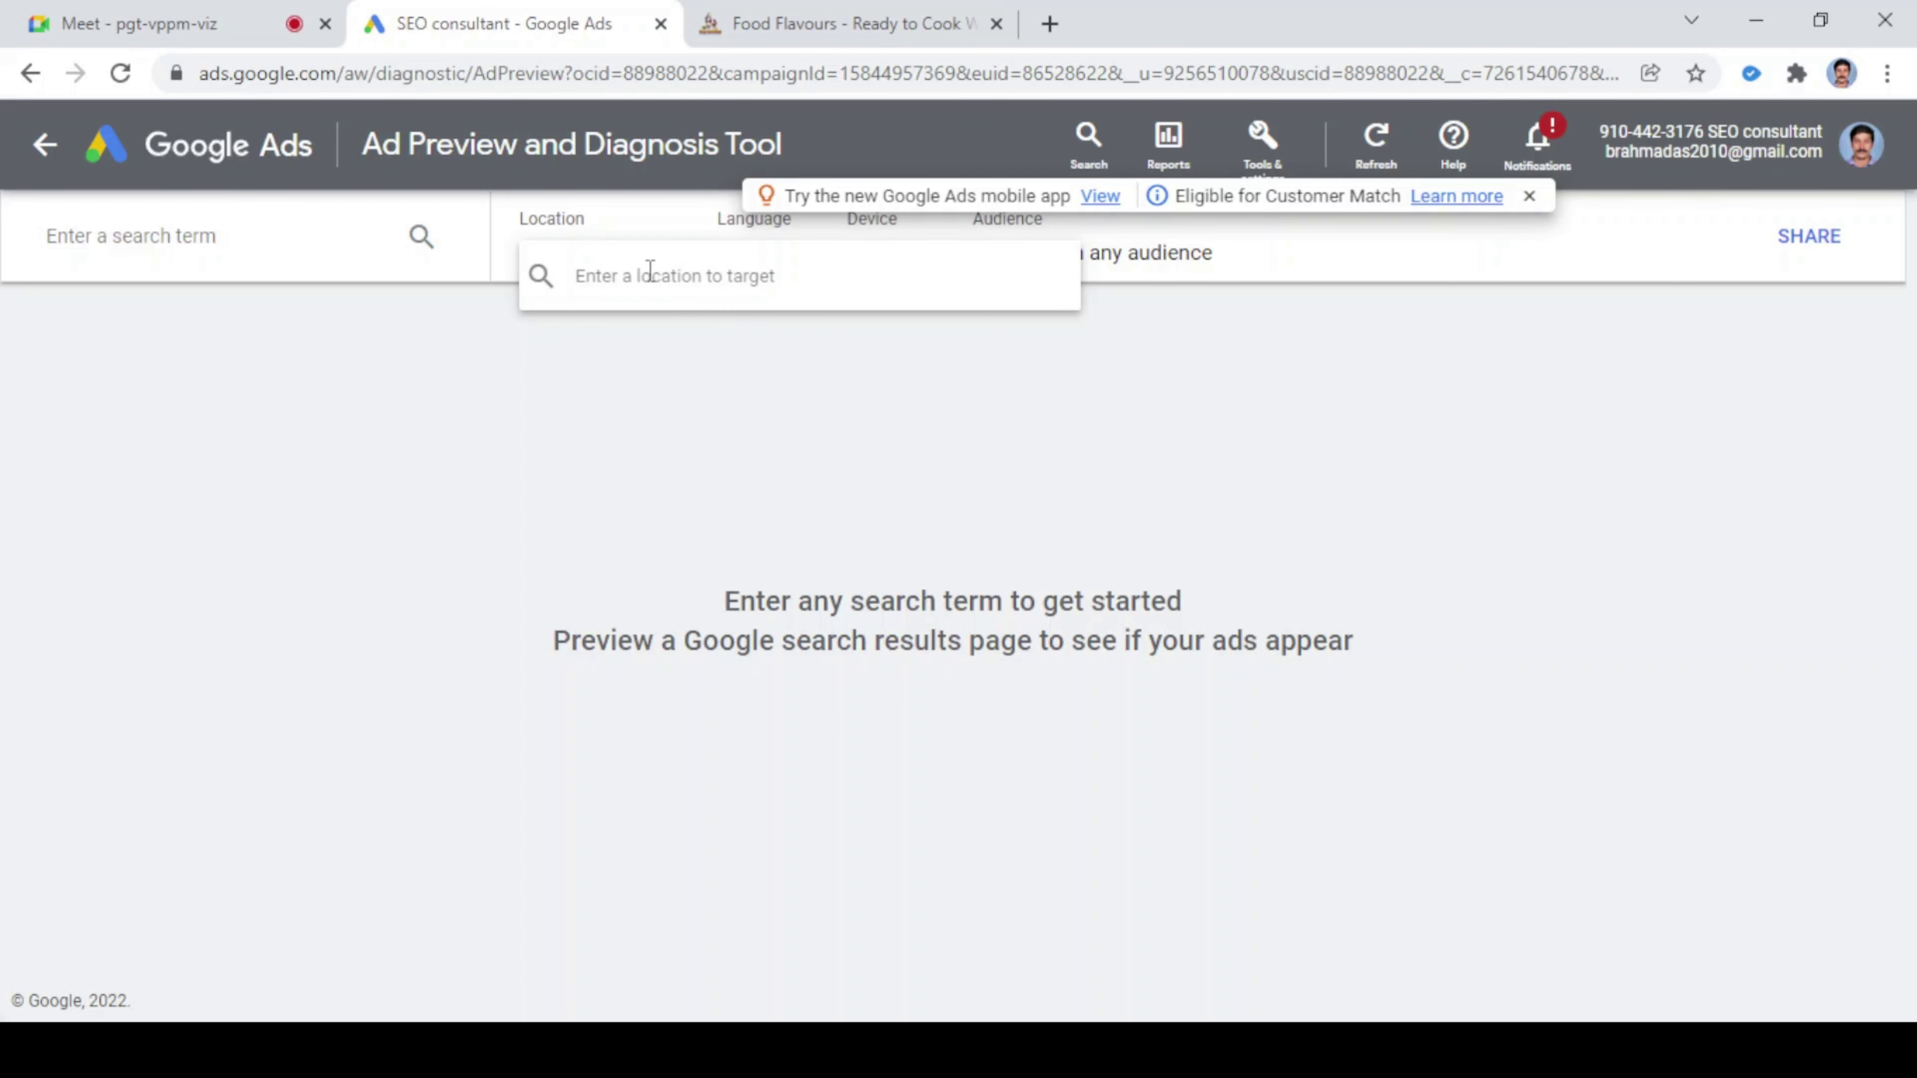
type("kocg")
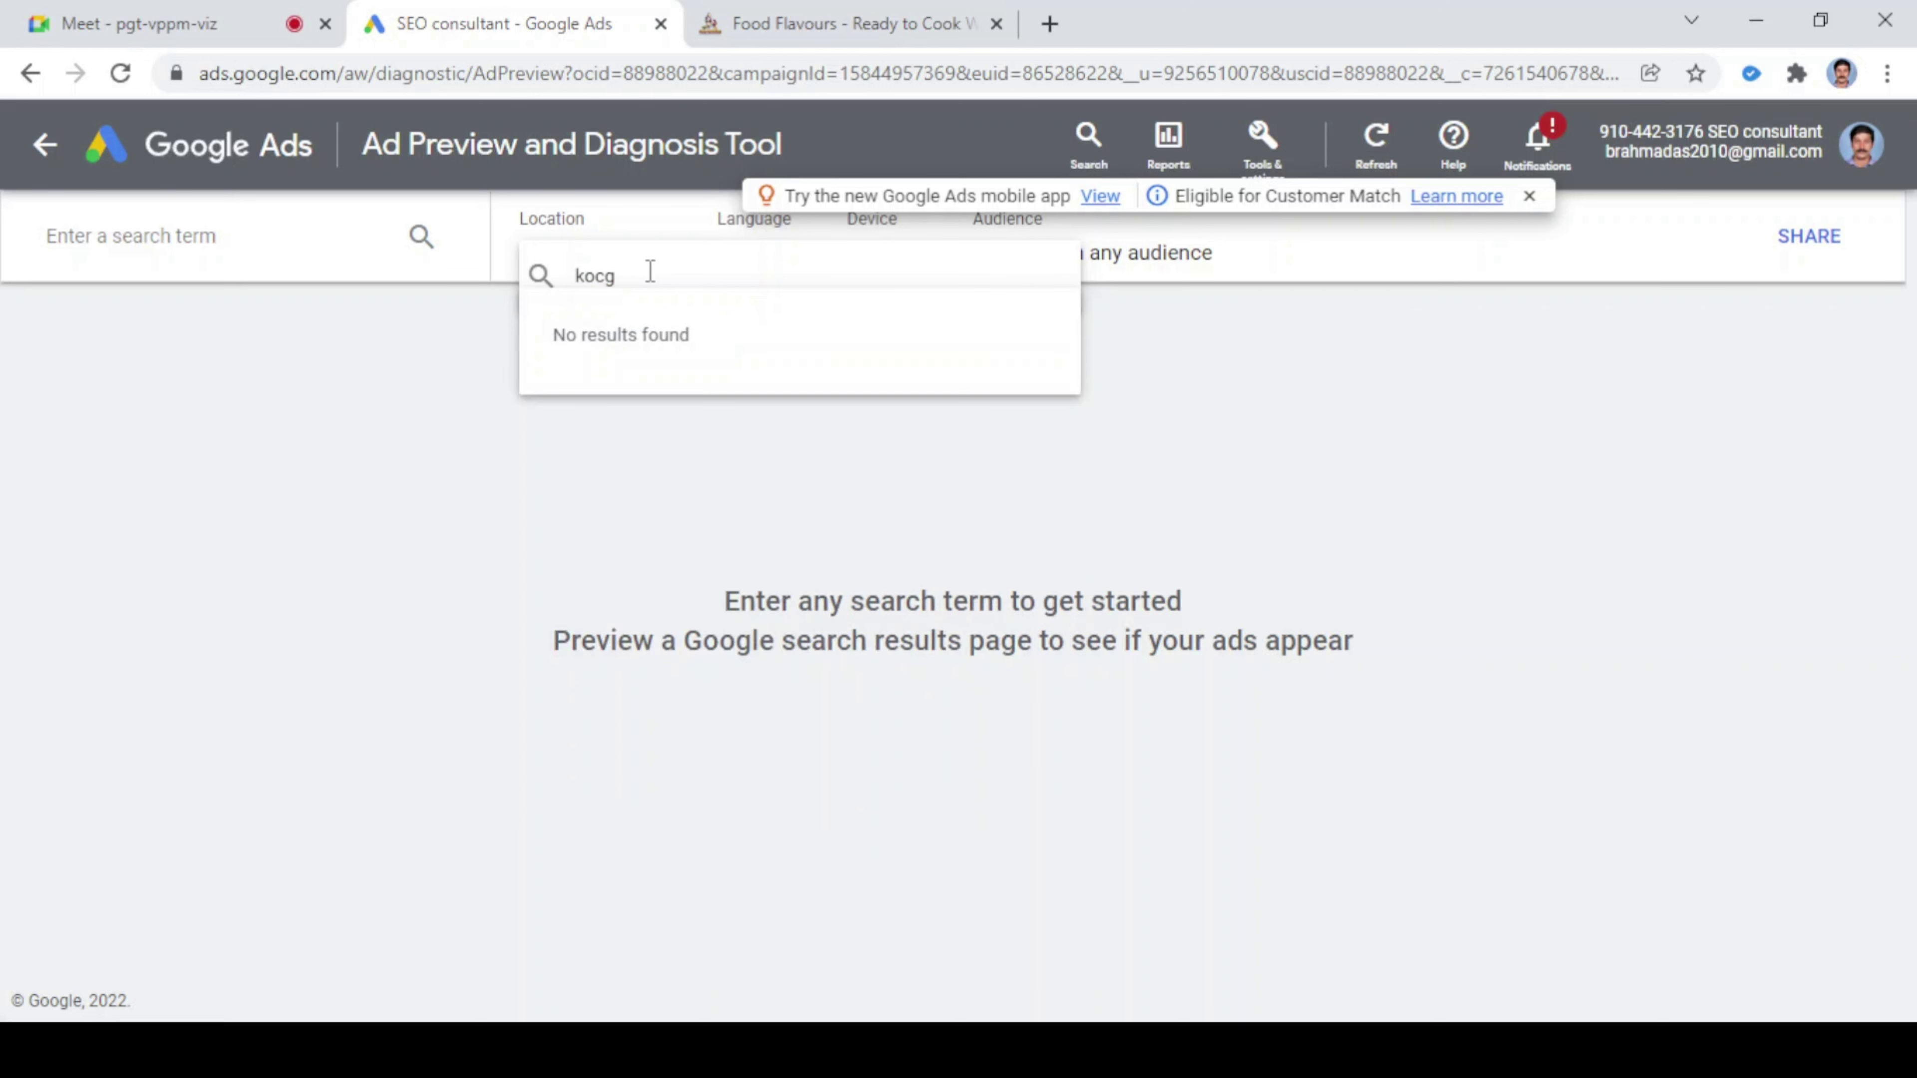
key("BackSpace")
type("hi")
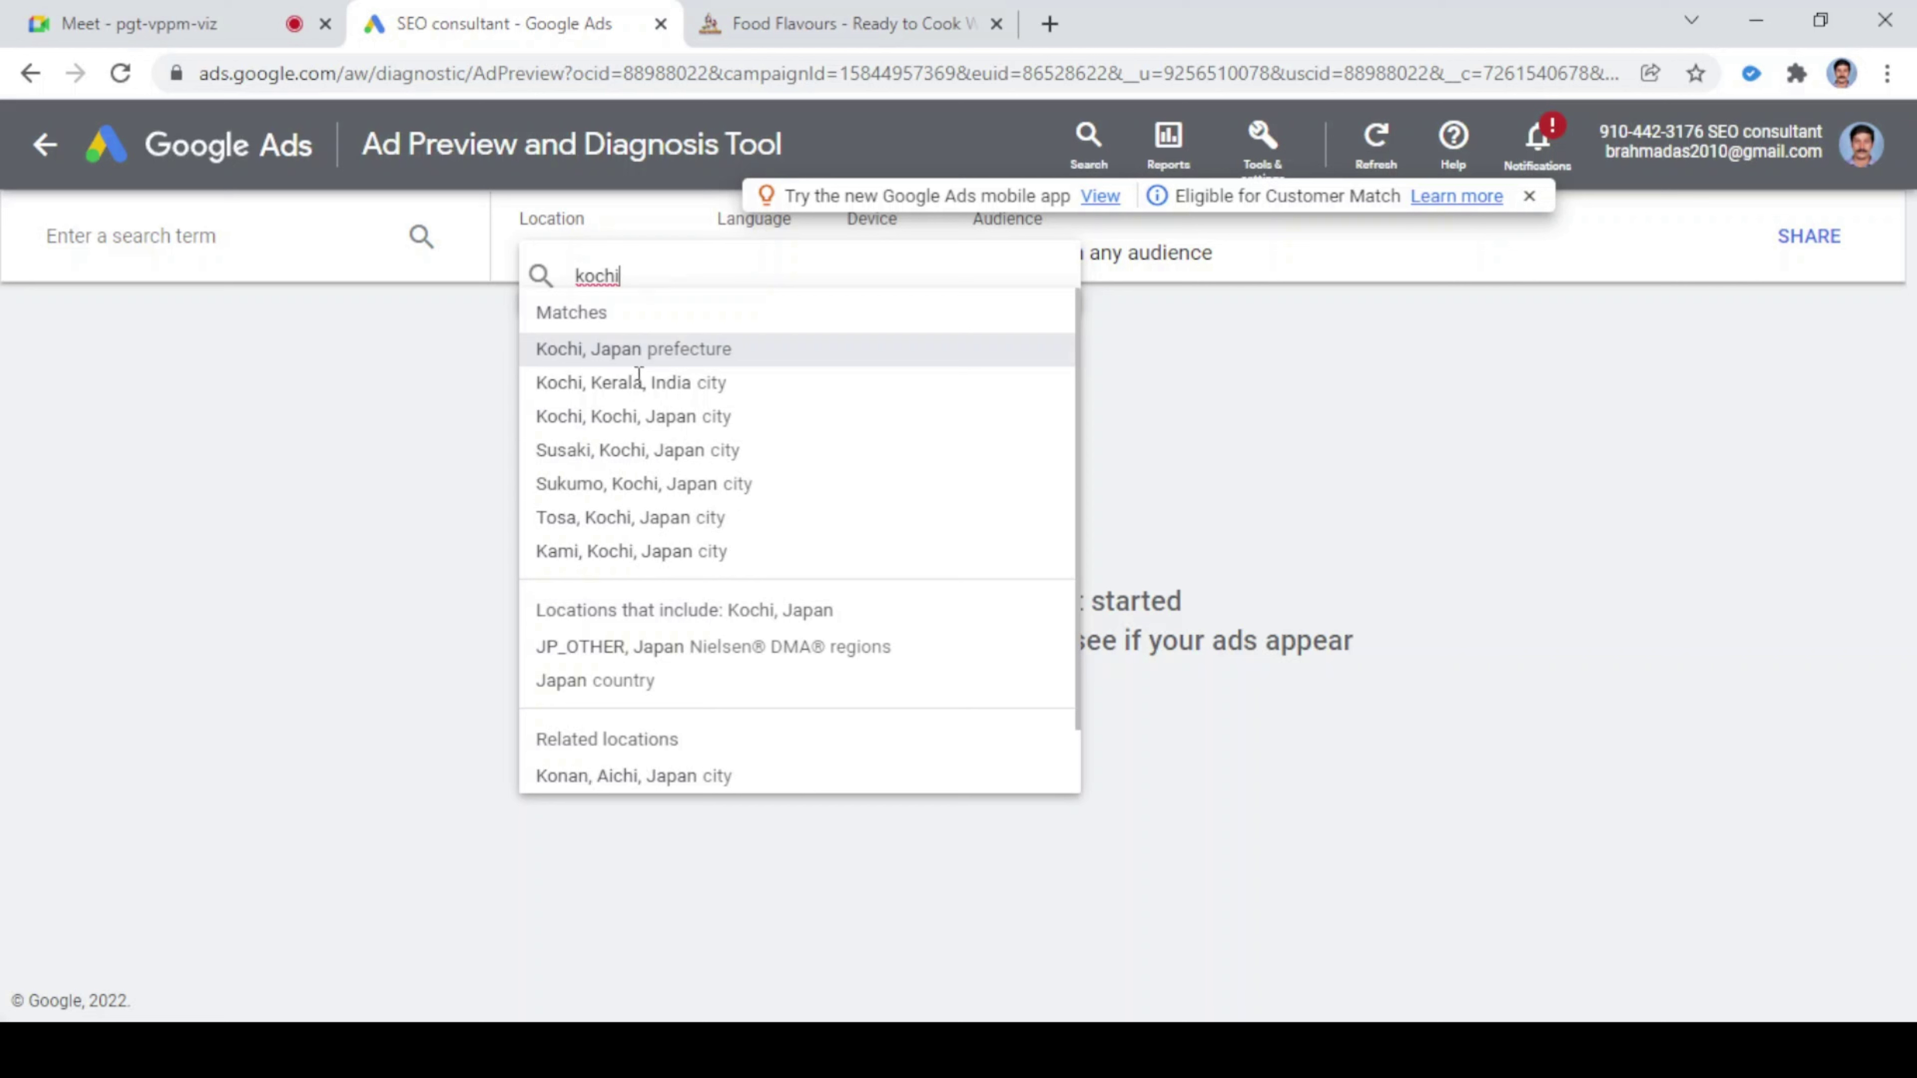
left_click(695, 392)
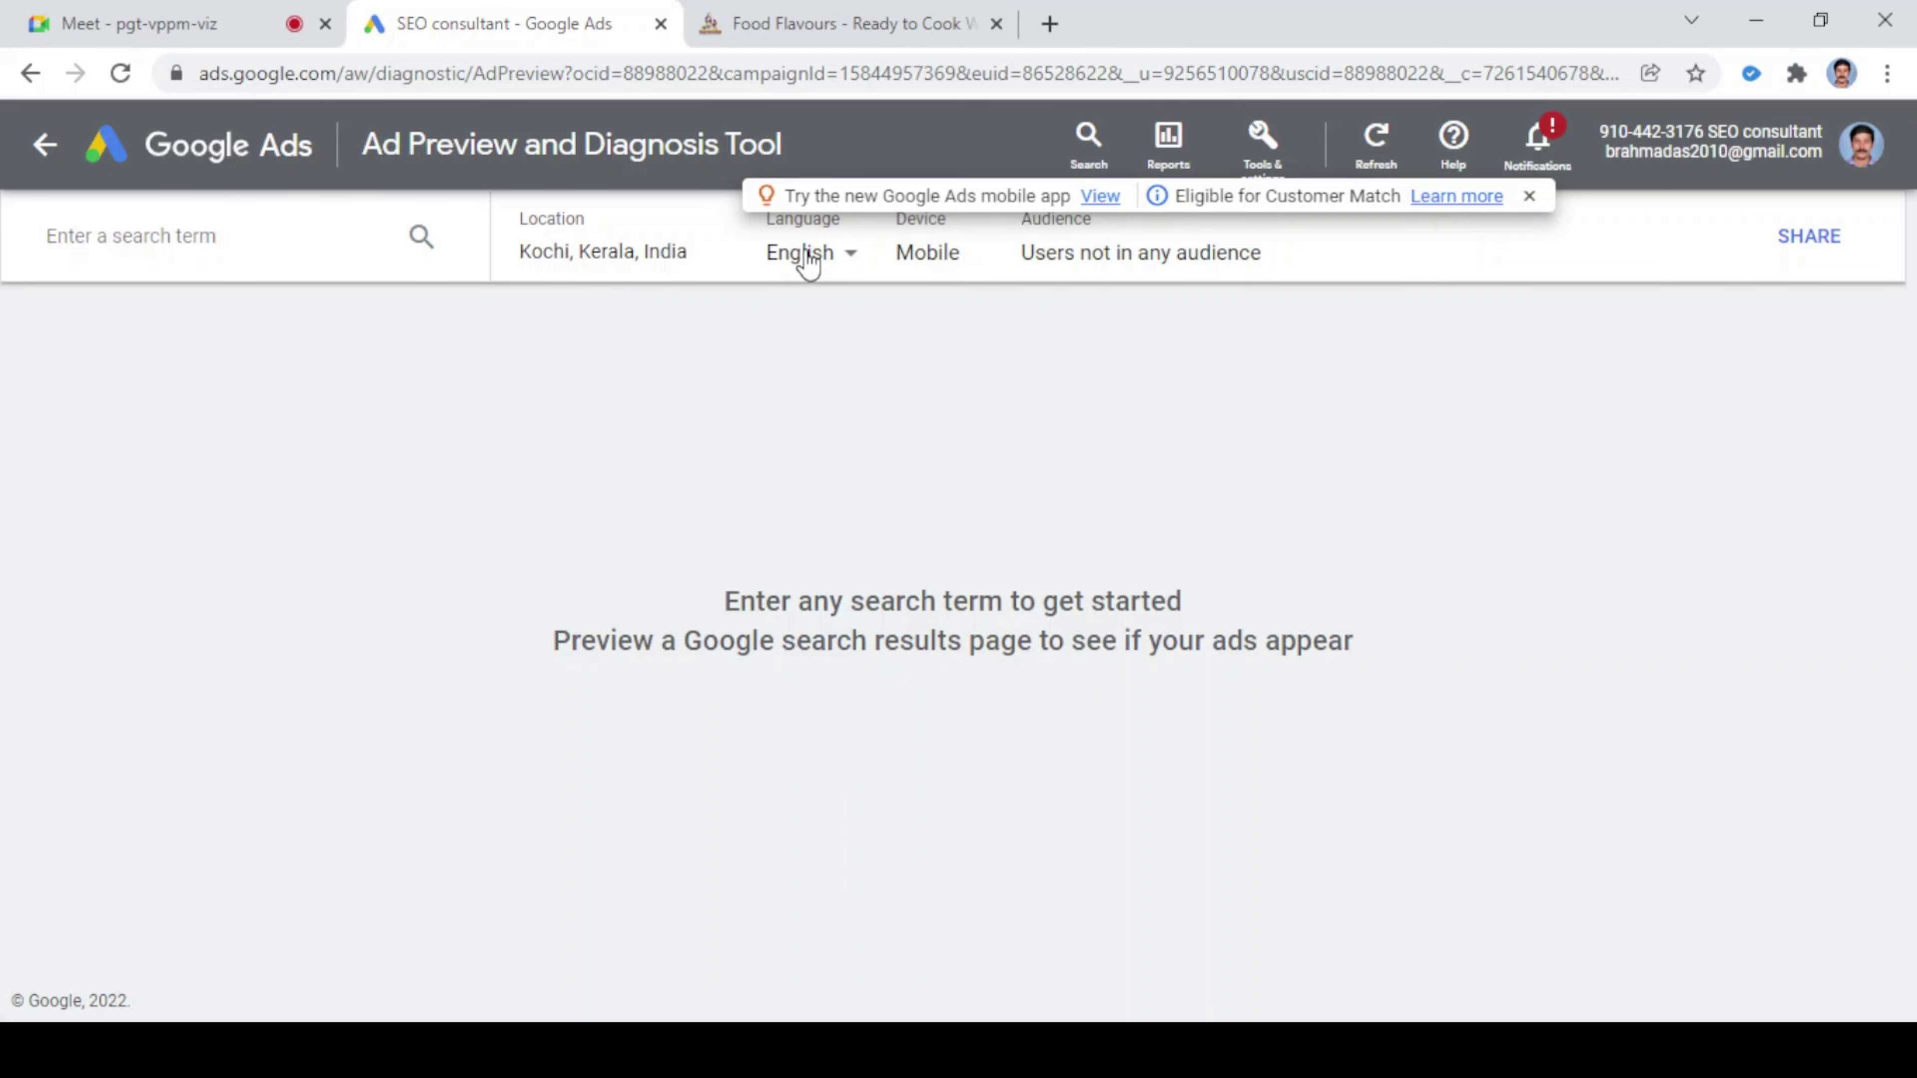
left_click(941, 276)
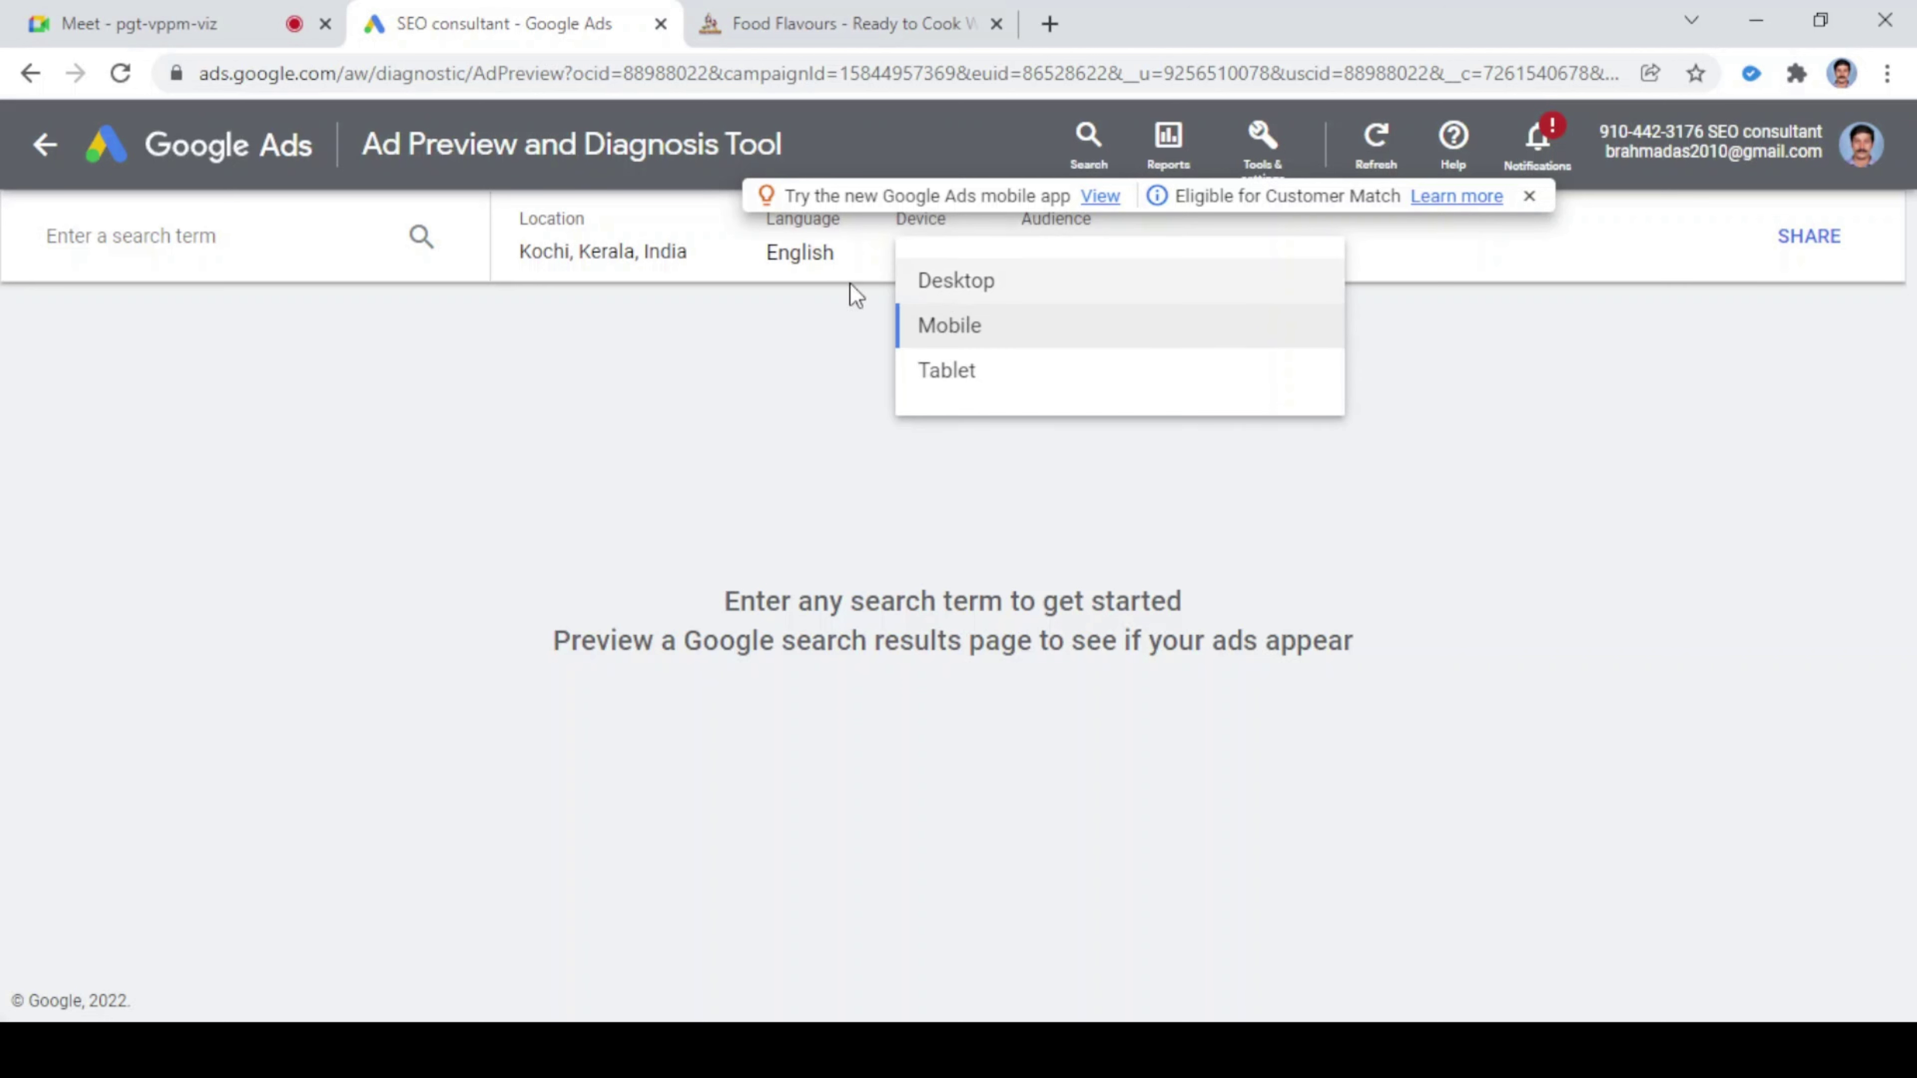
left_click(845, 310)
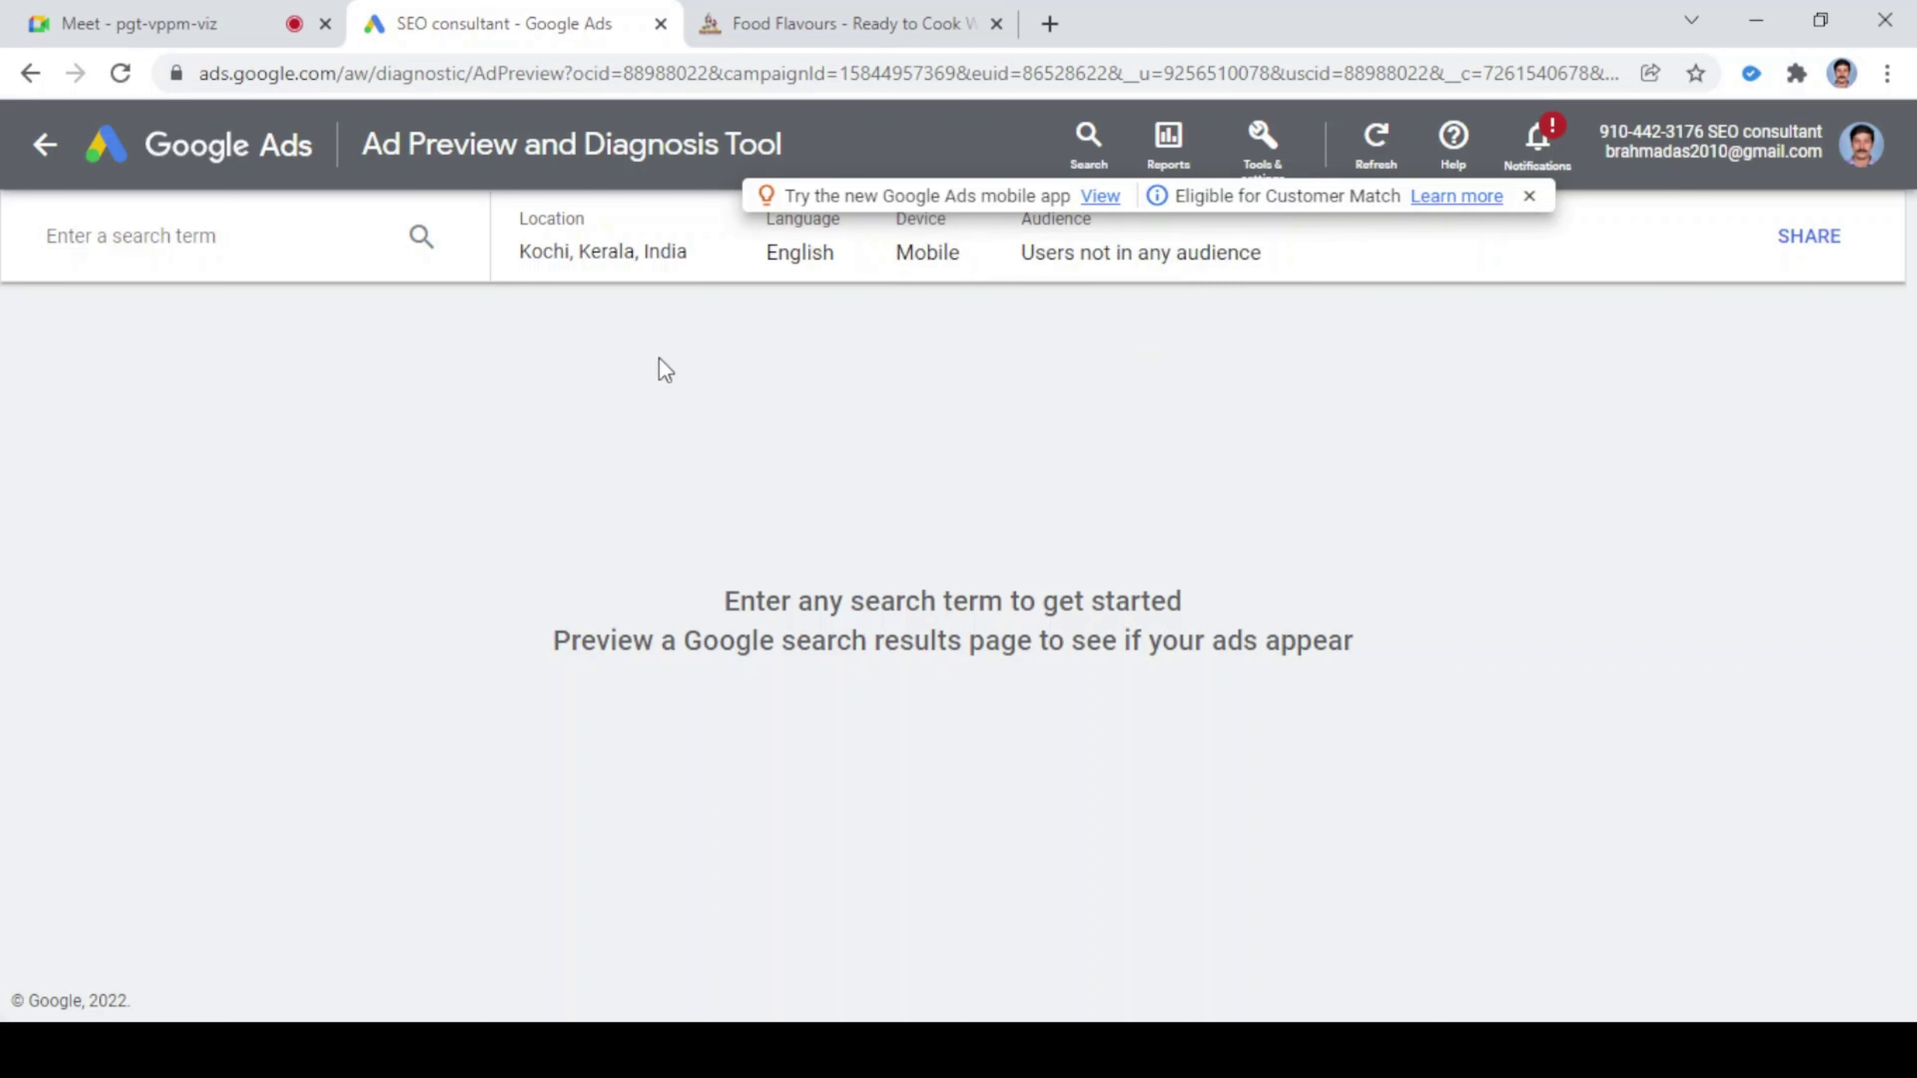
- Run the ad preview for the suggested search term "palak chapati"
left_click(154, 240)
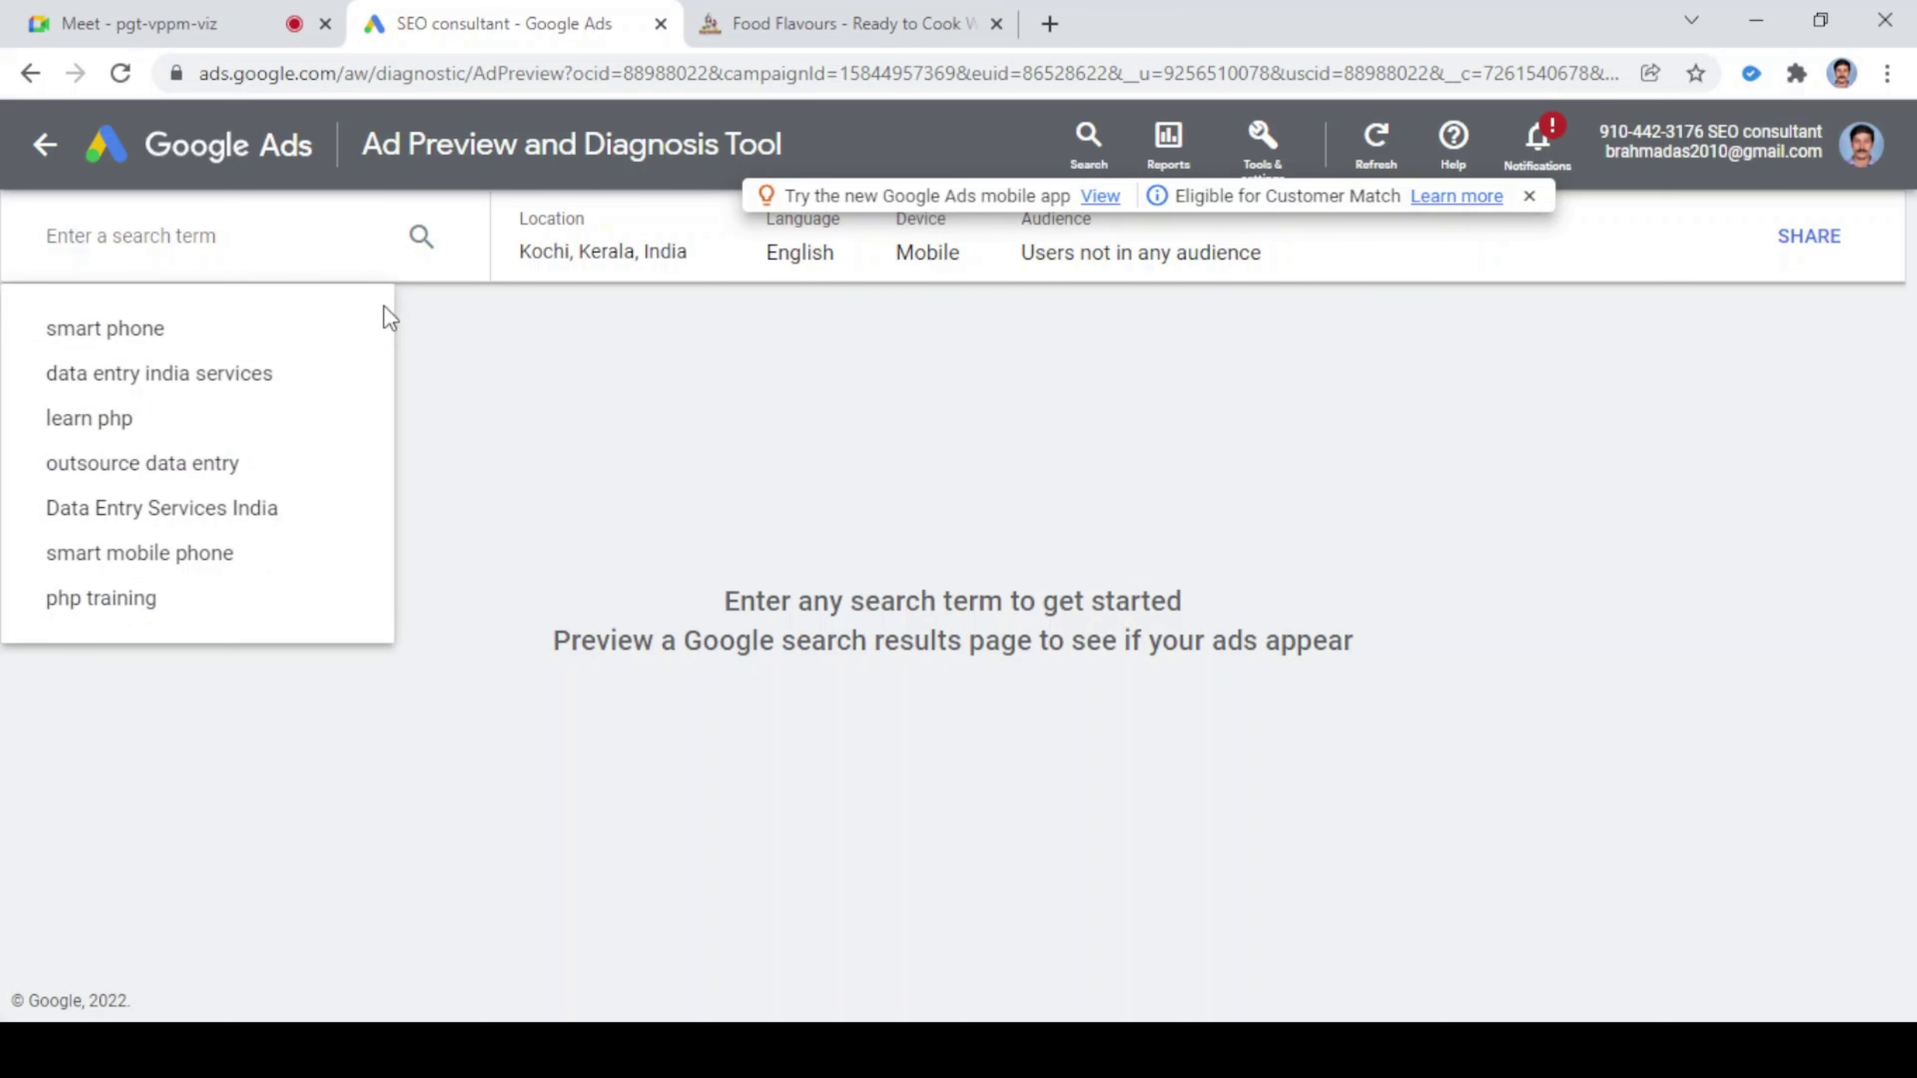
type("palak")
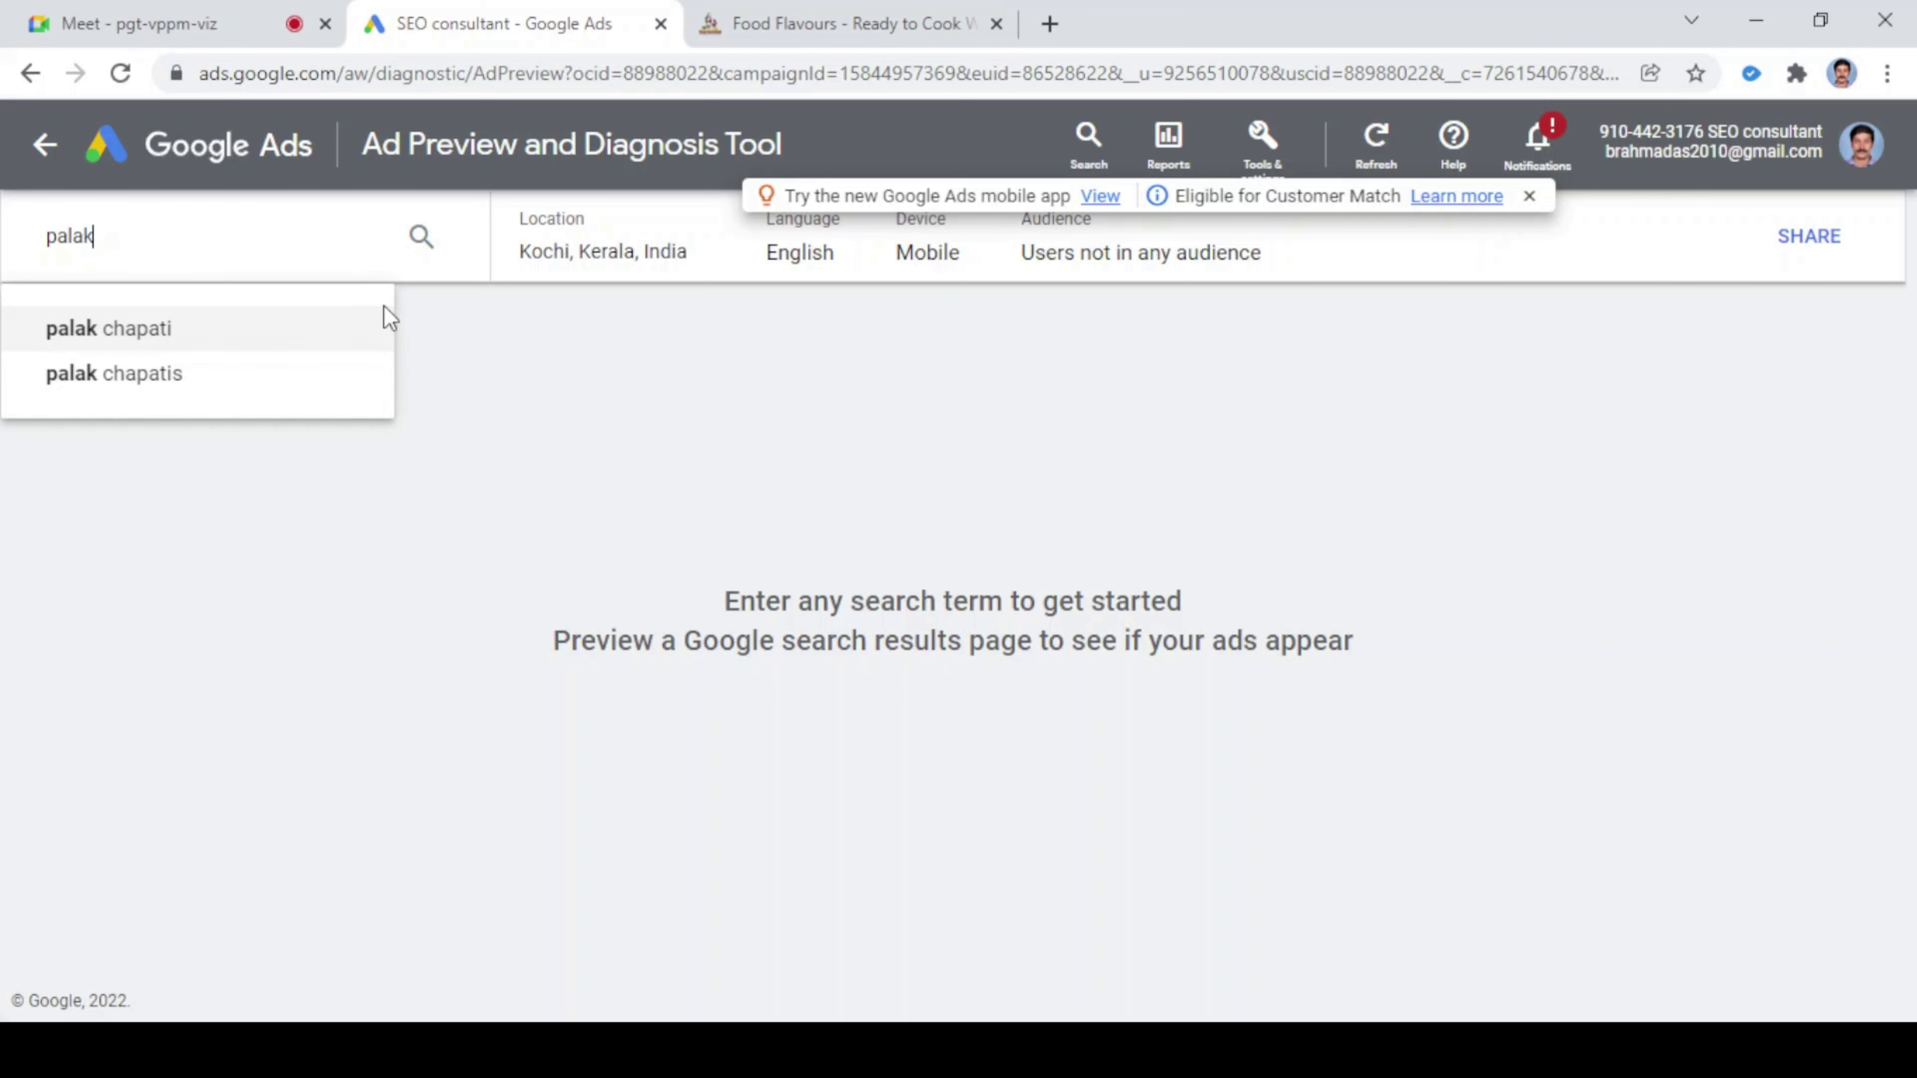
left_click(156, 346)
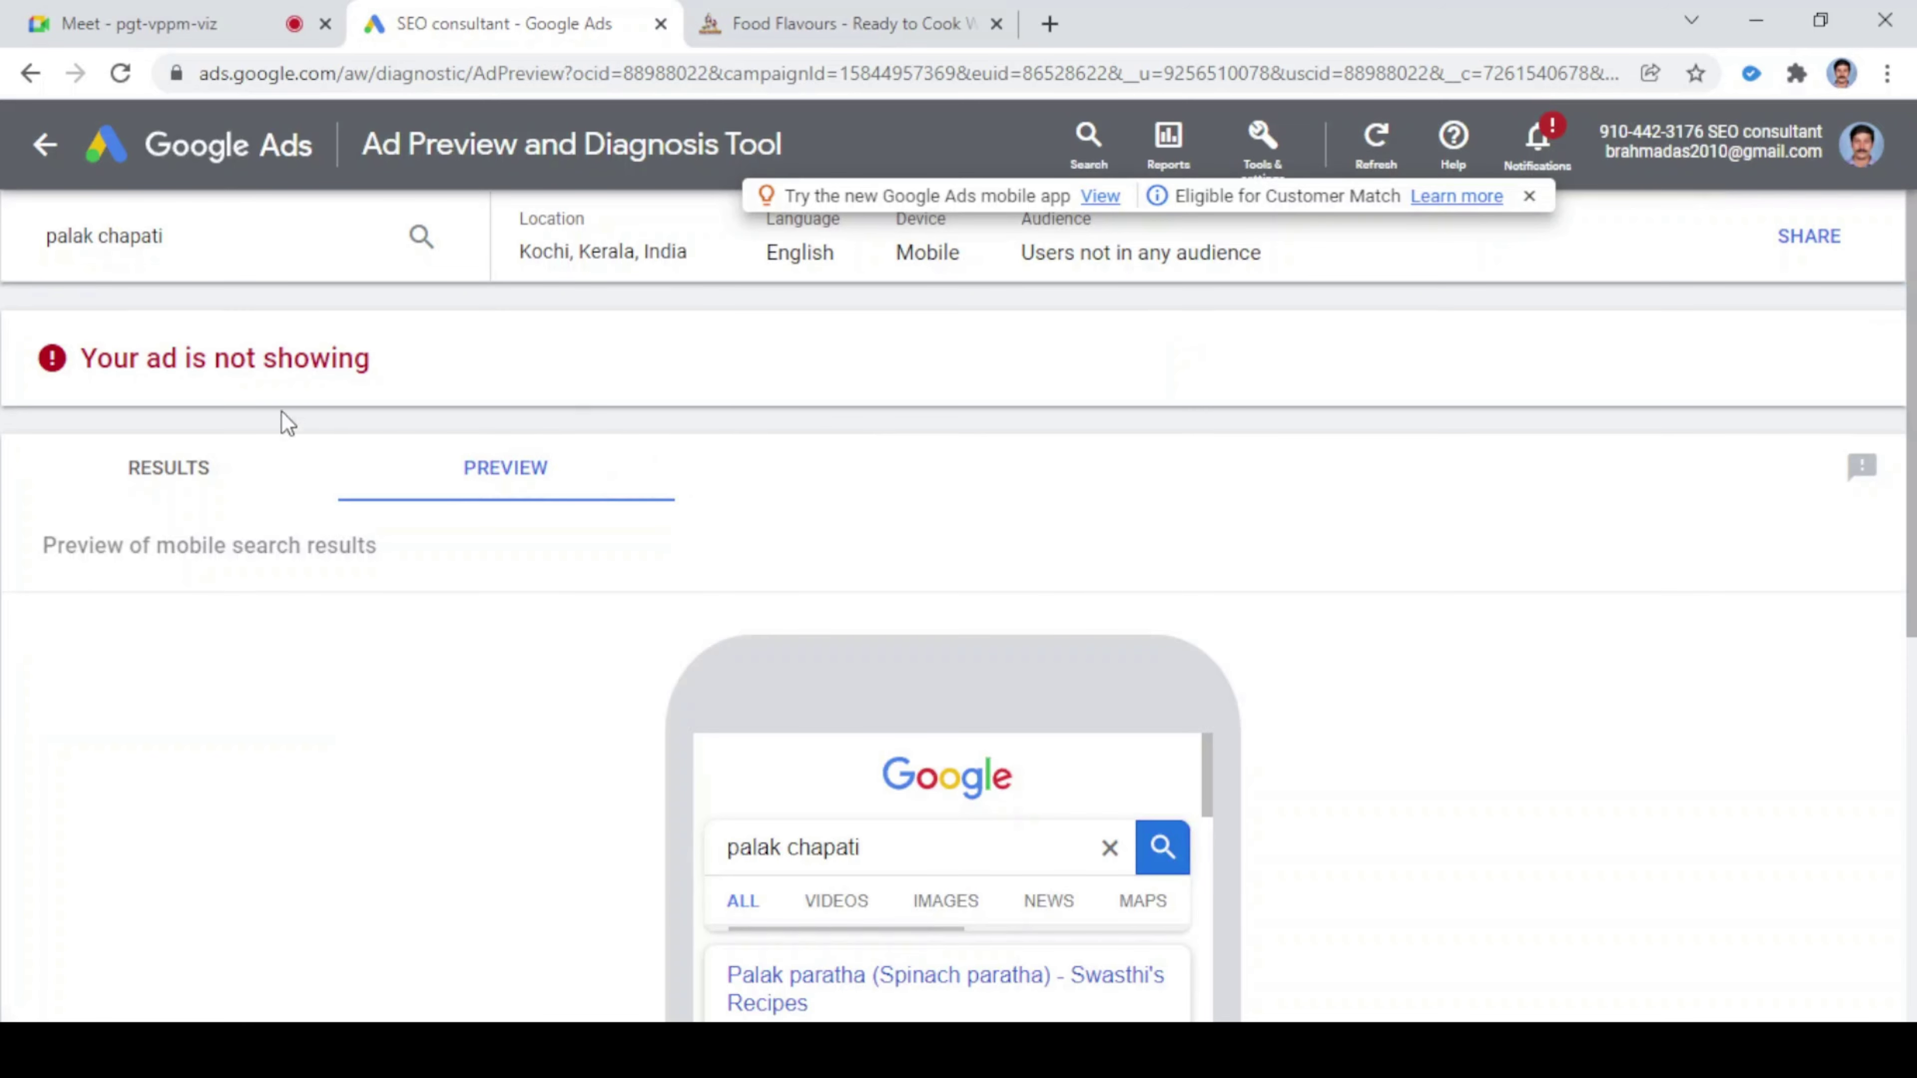
- Look through the whole mobile search results preview for the campaign's ad, down to the related searches
scroll(1287, 577, "down", 2)
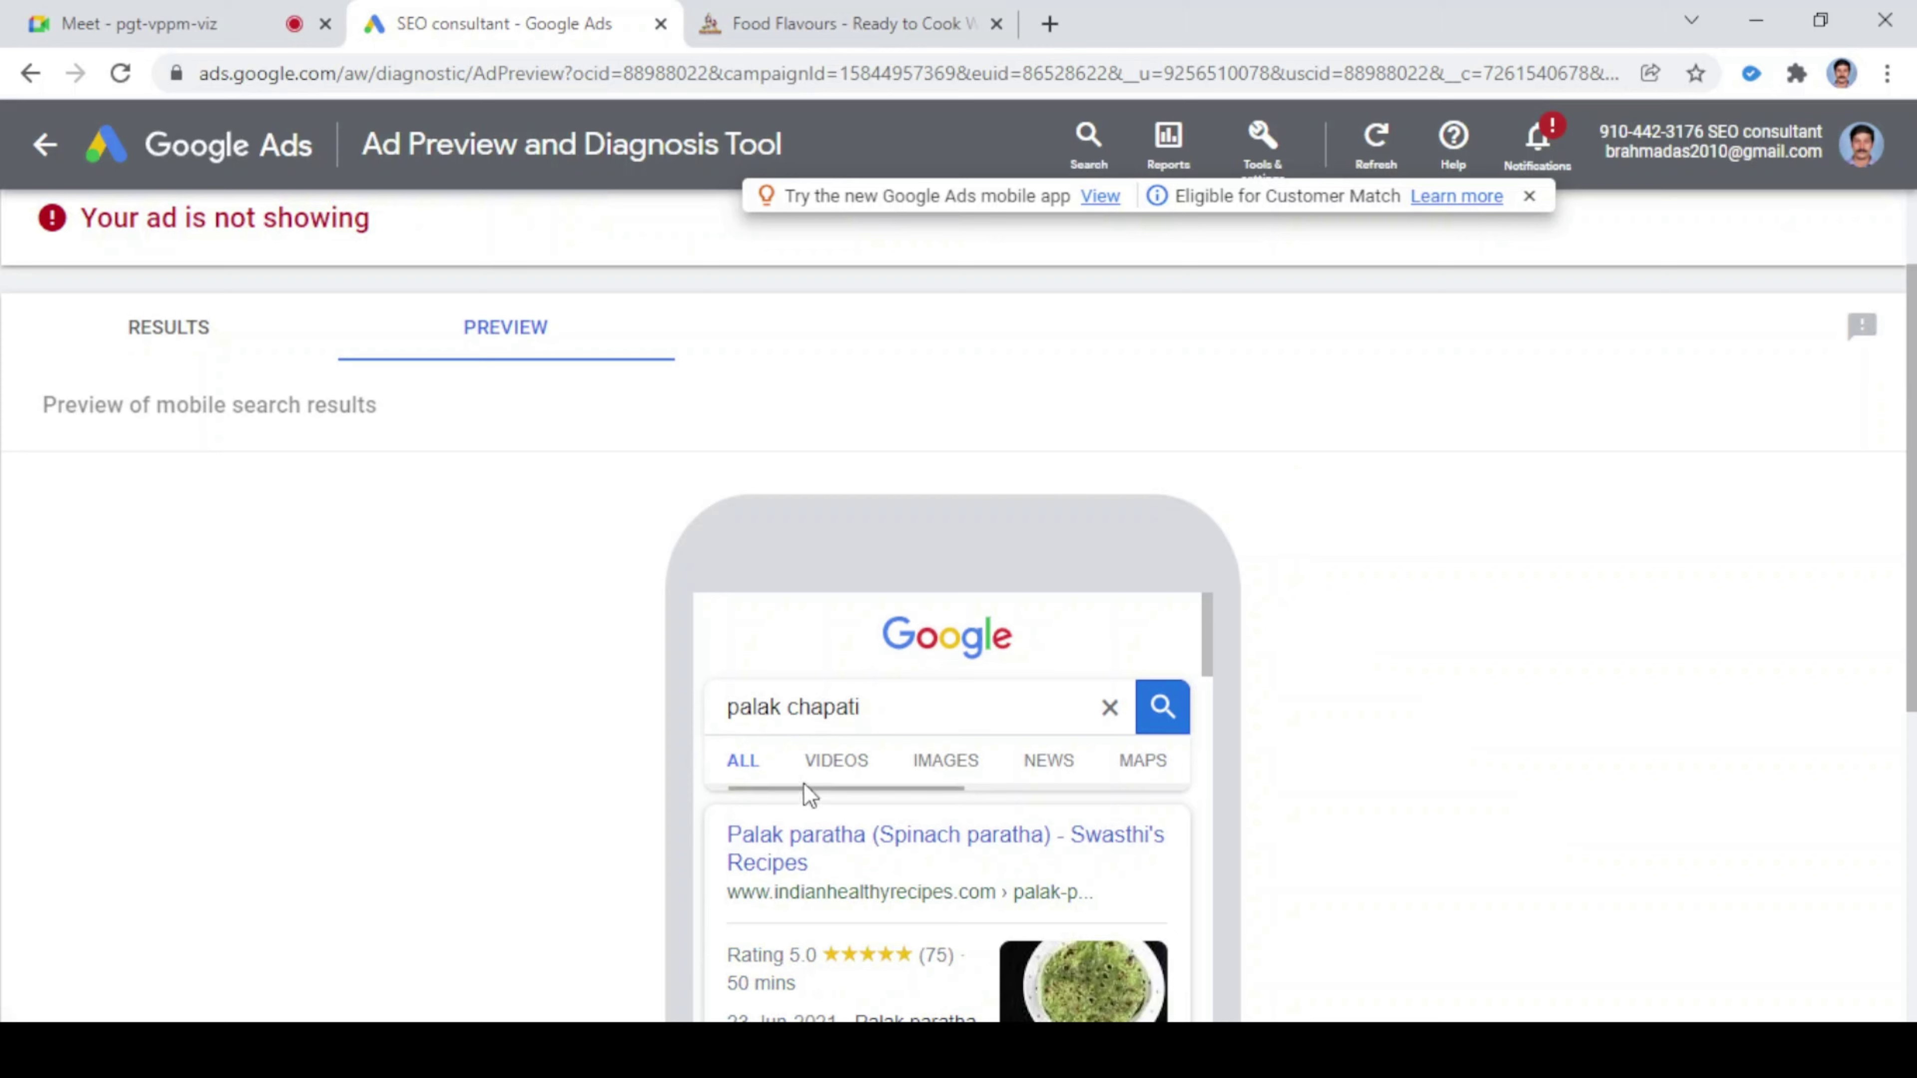
scroll(835, 762, "down", 2)
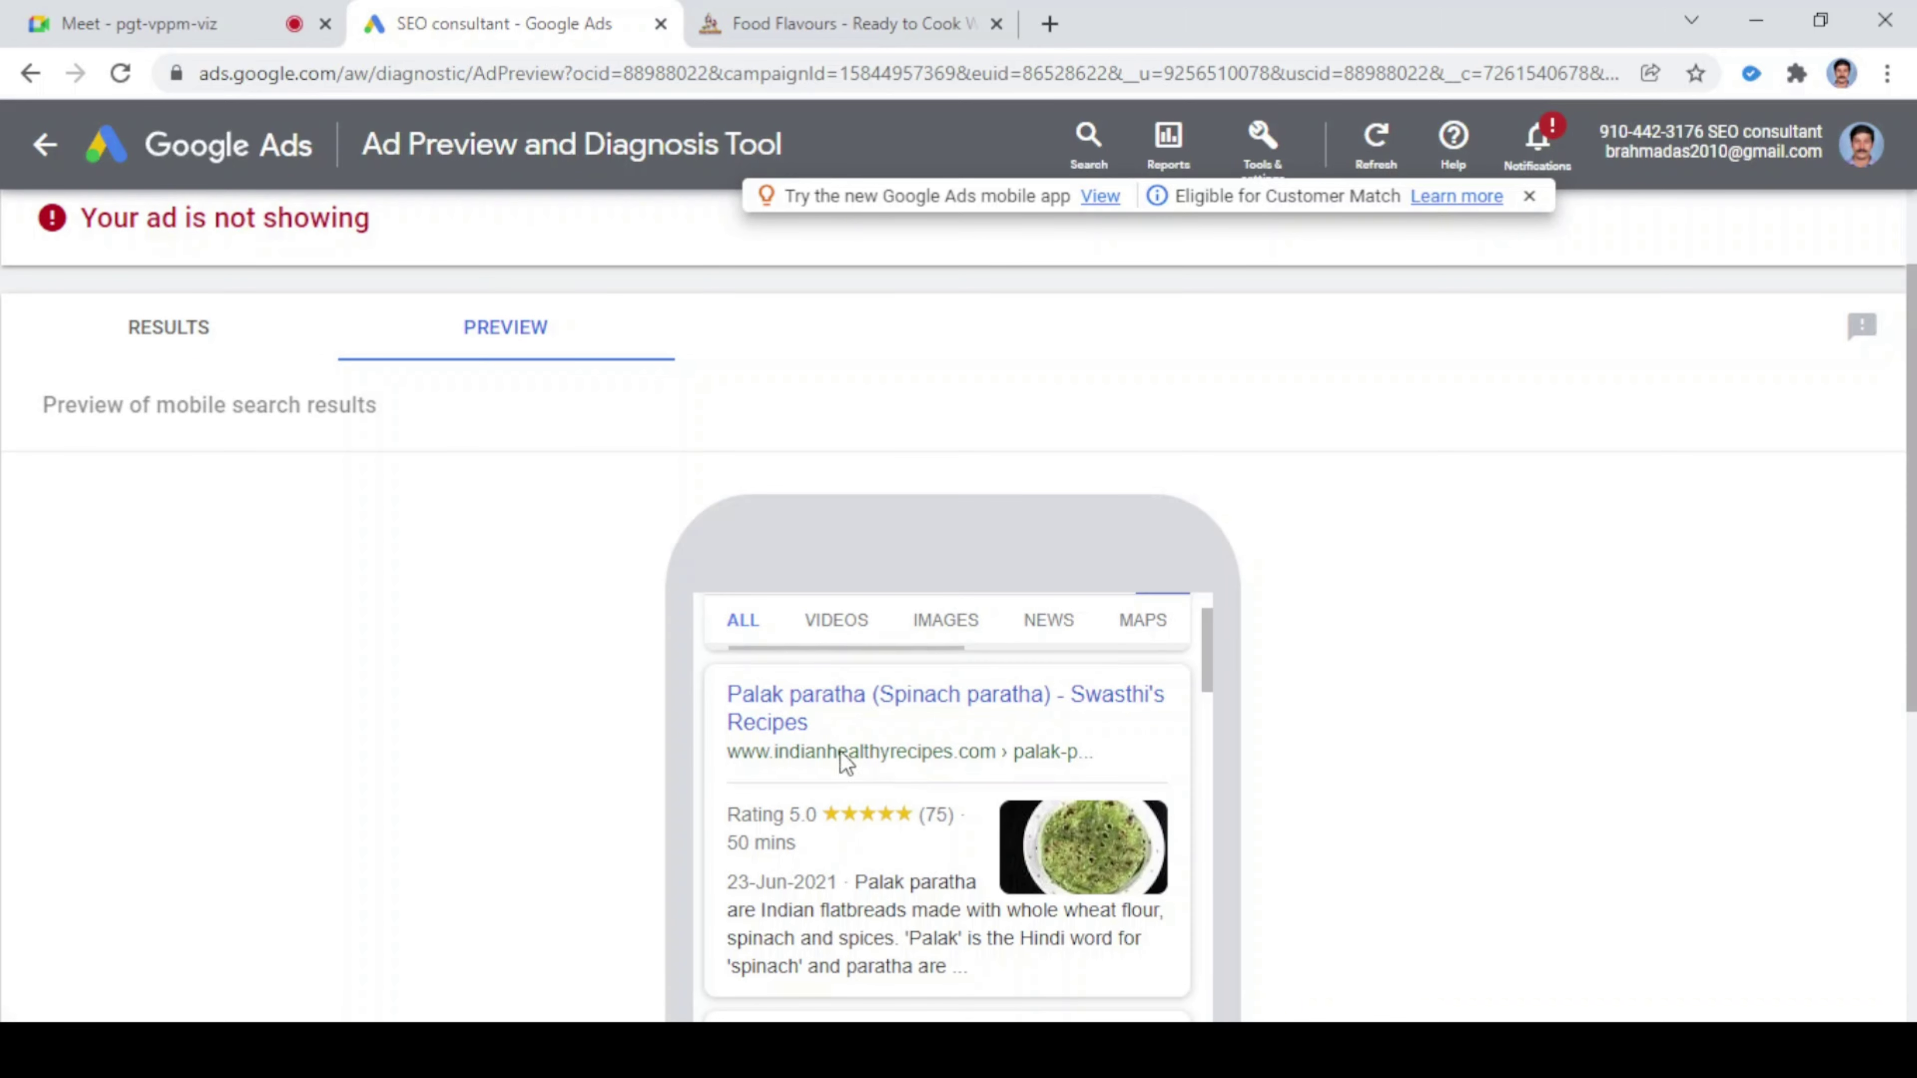
scroll(944, 823, "down", 15)
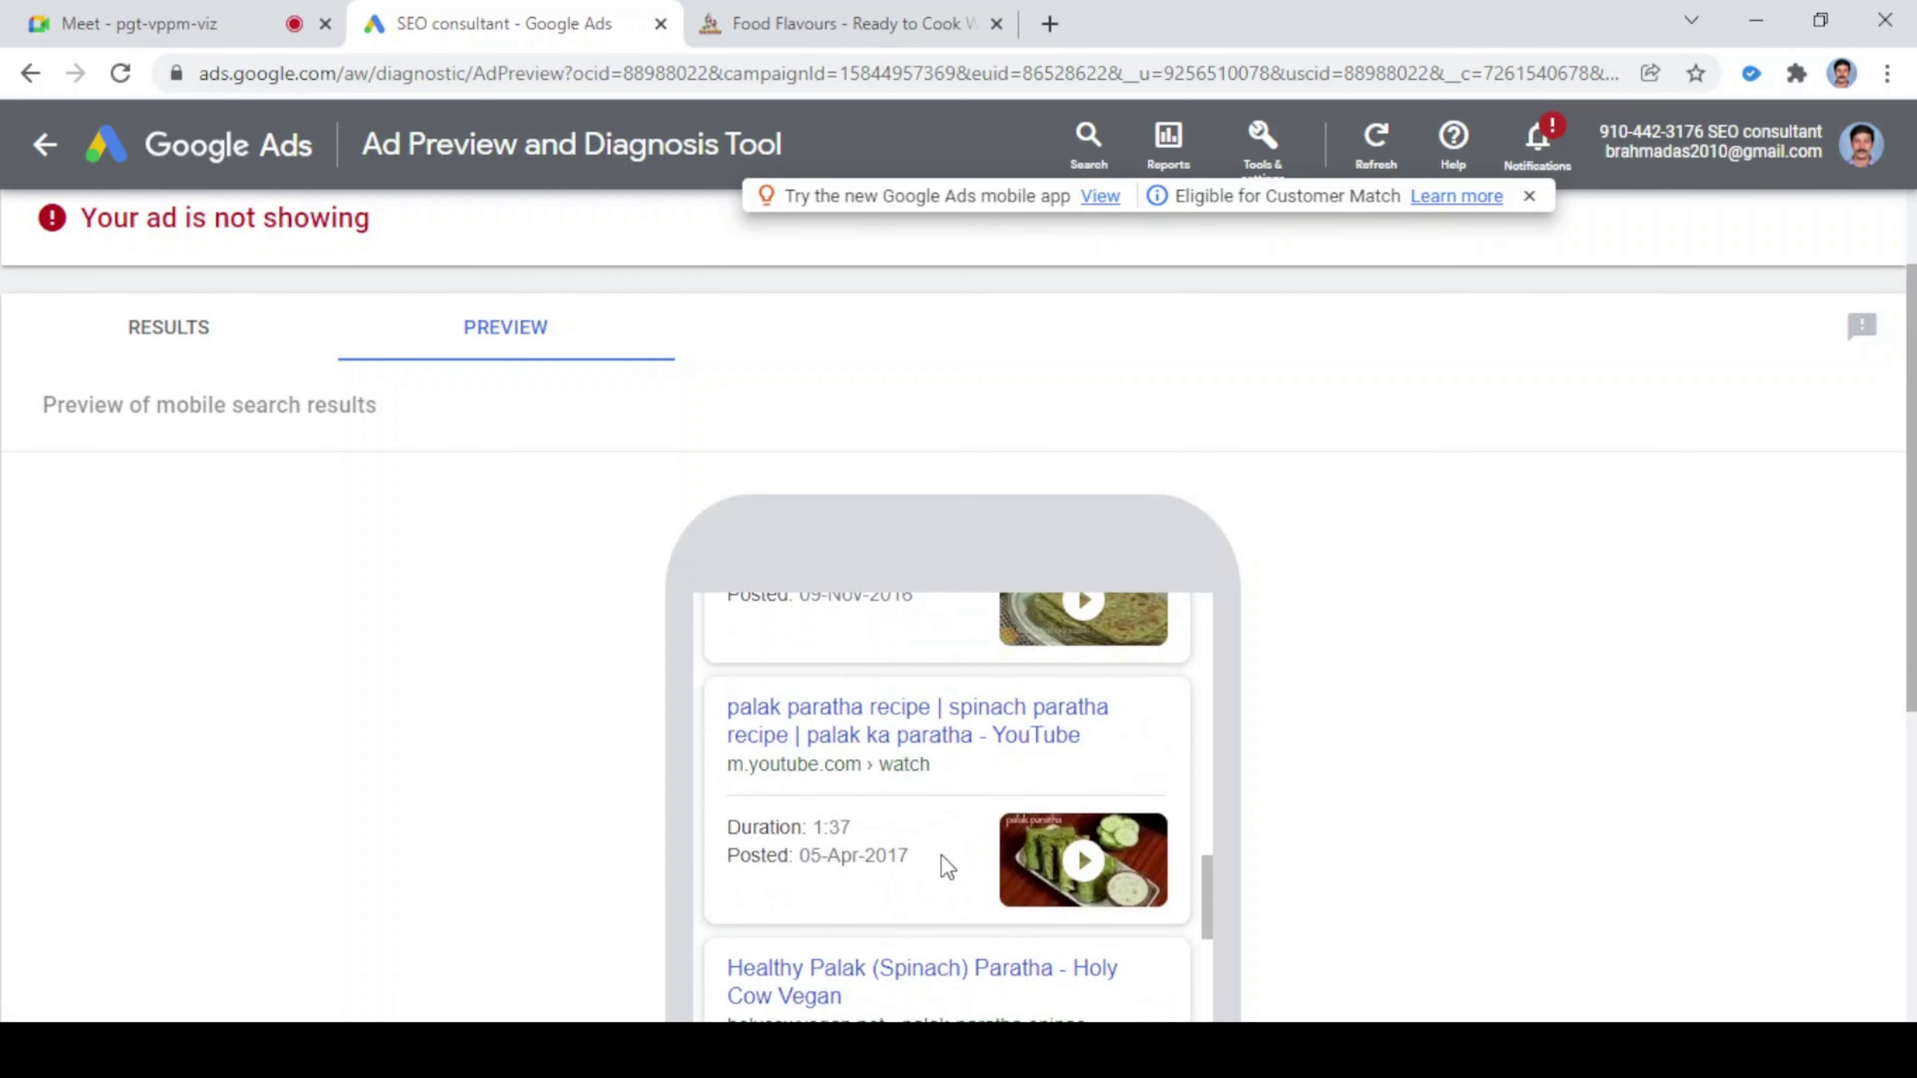
scroll(943, 868, "down", 15)
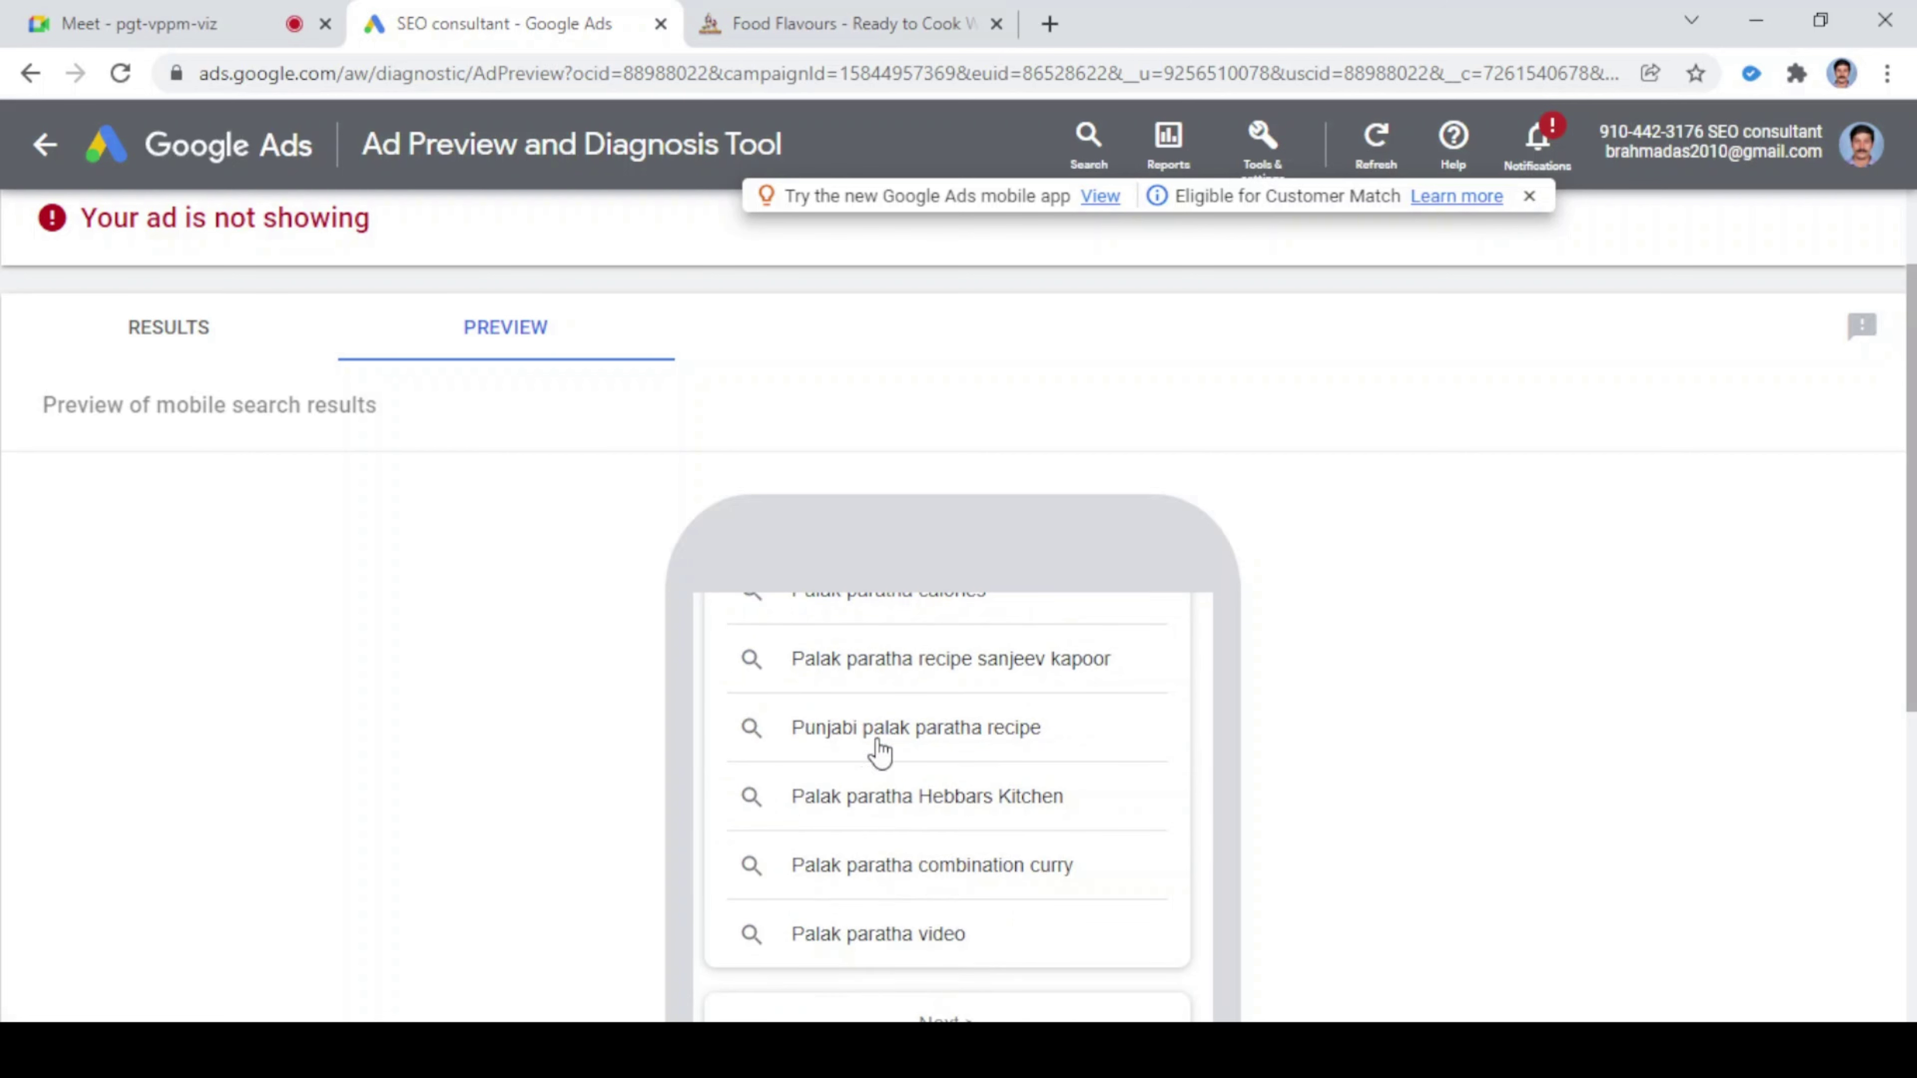
scroll(866, 812, "up", 2)
scroll(865, 811, "up", 2)
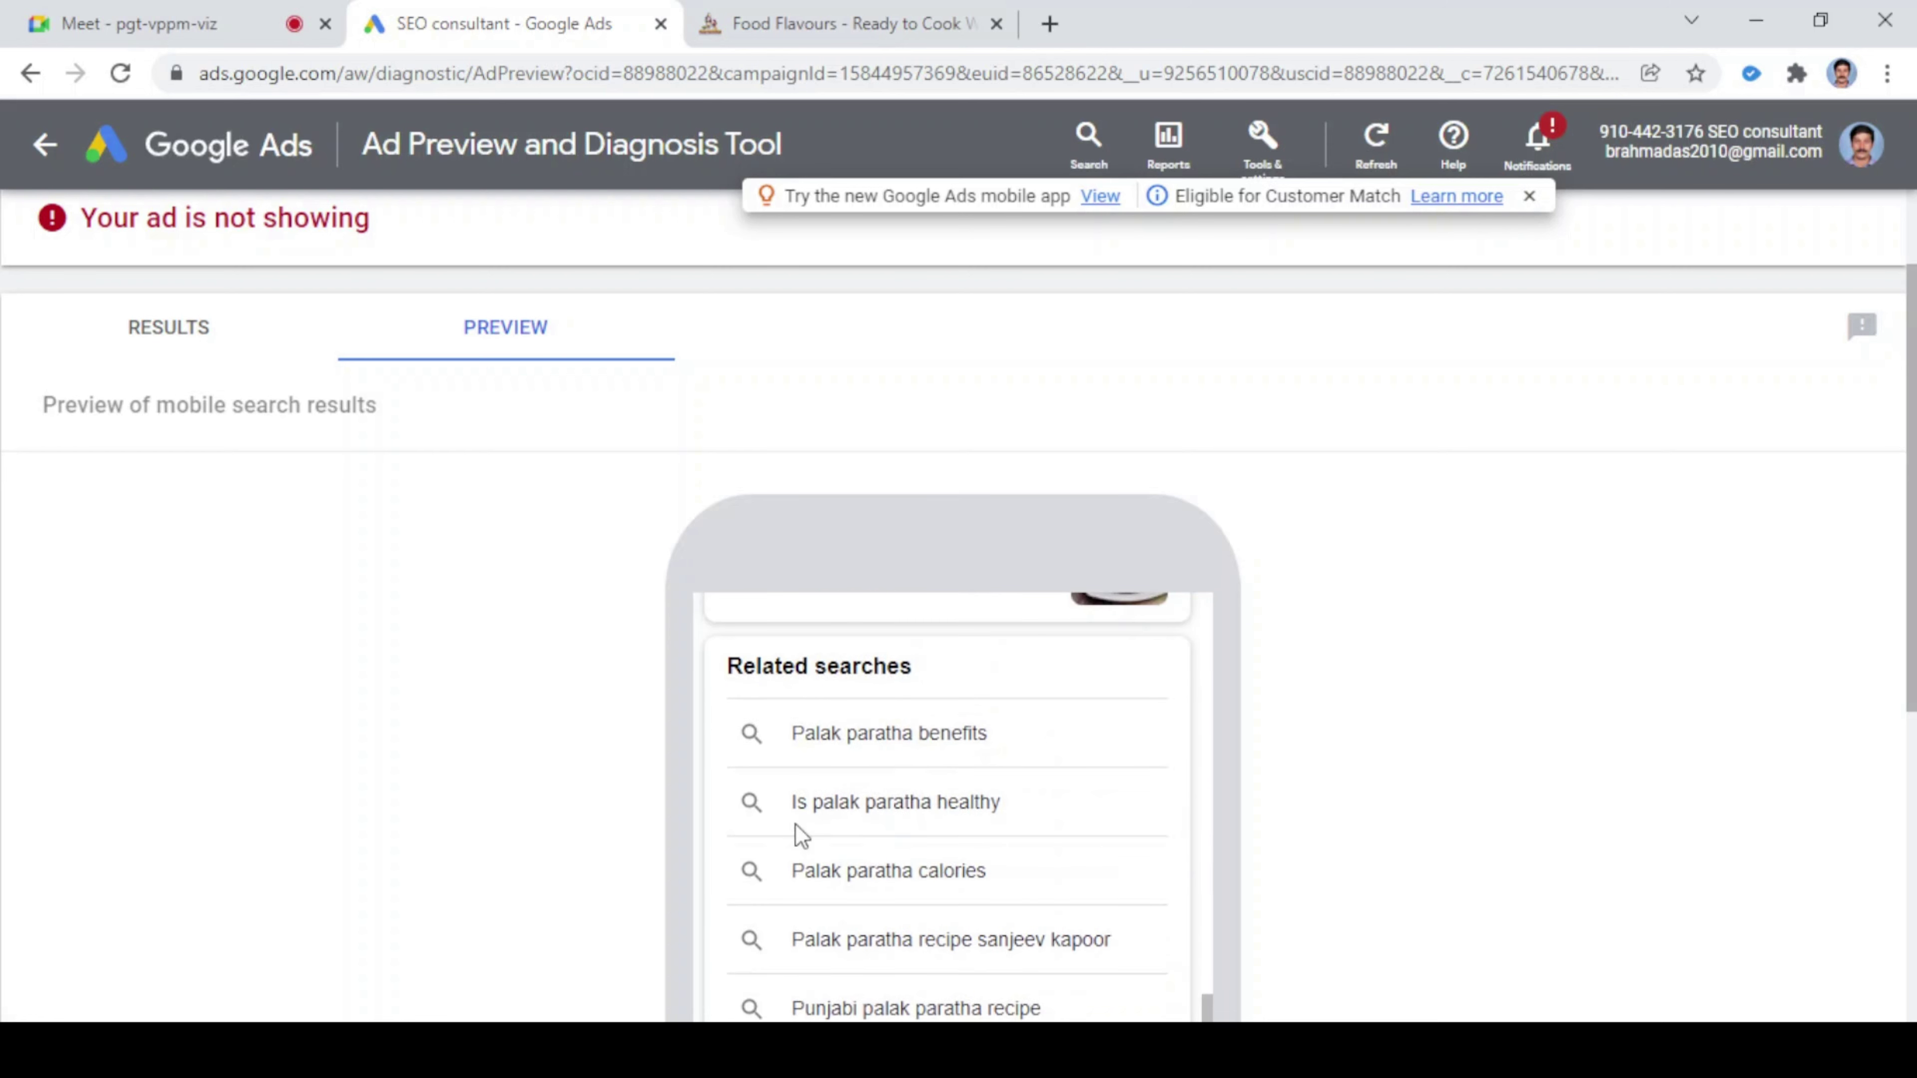
scroll(950, 825, "down", 10)
scroll(906, 732, "up", 4)
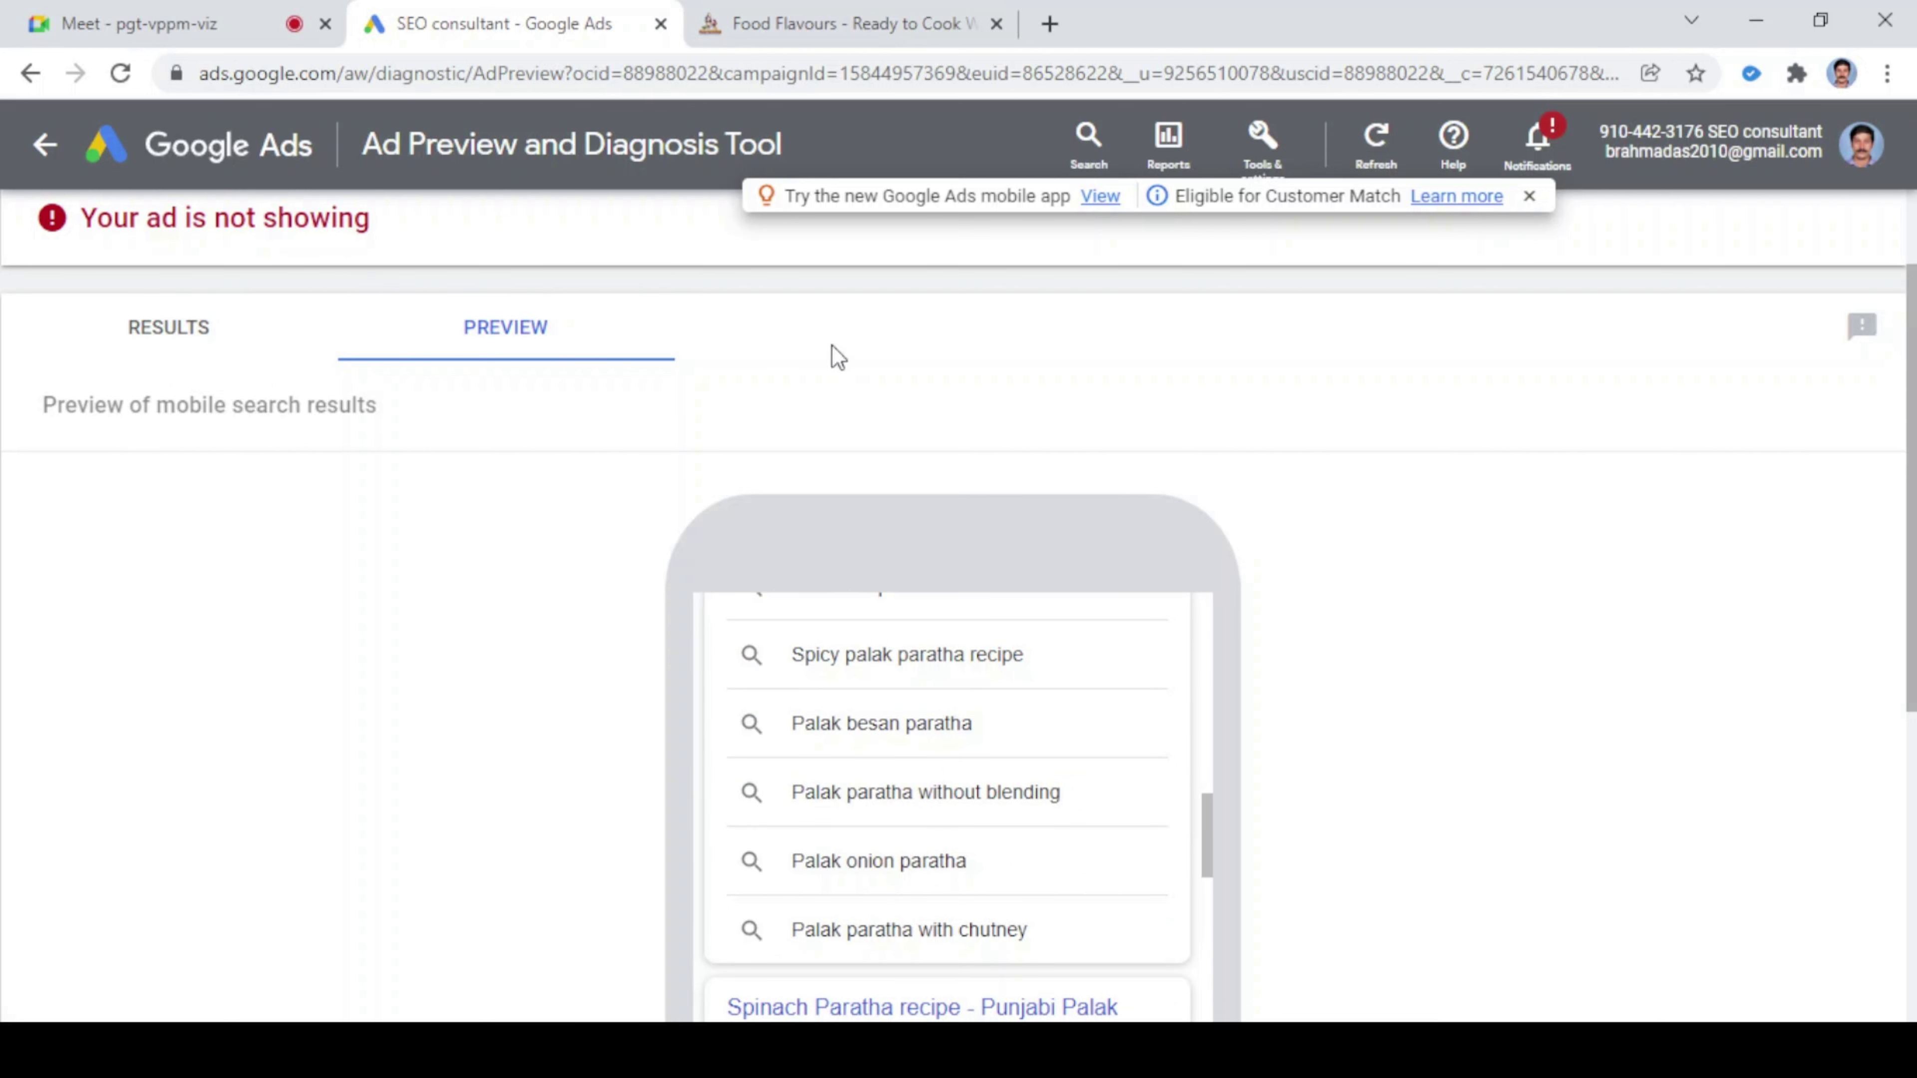
scroll(1038, 755, "down", 5)
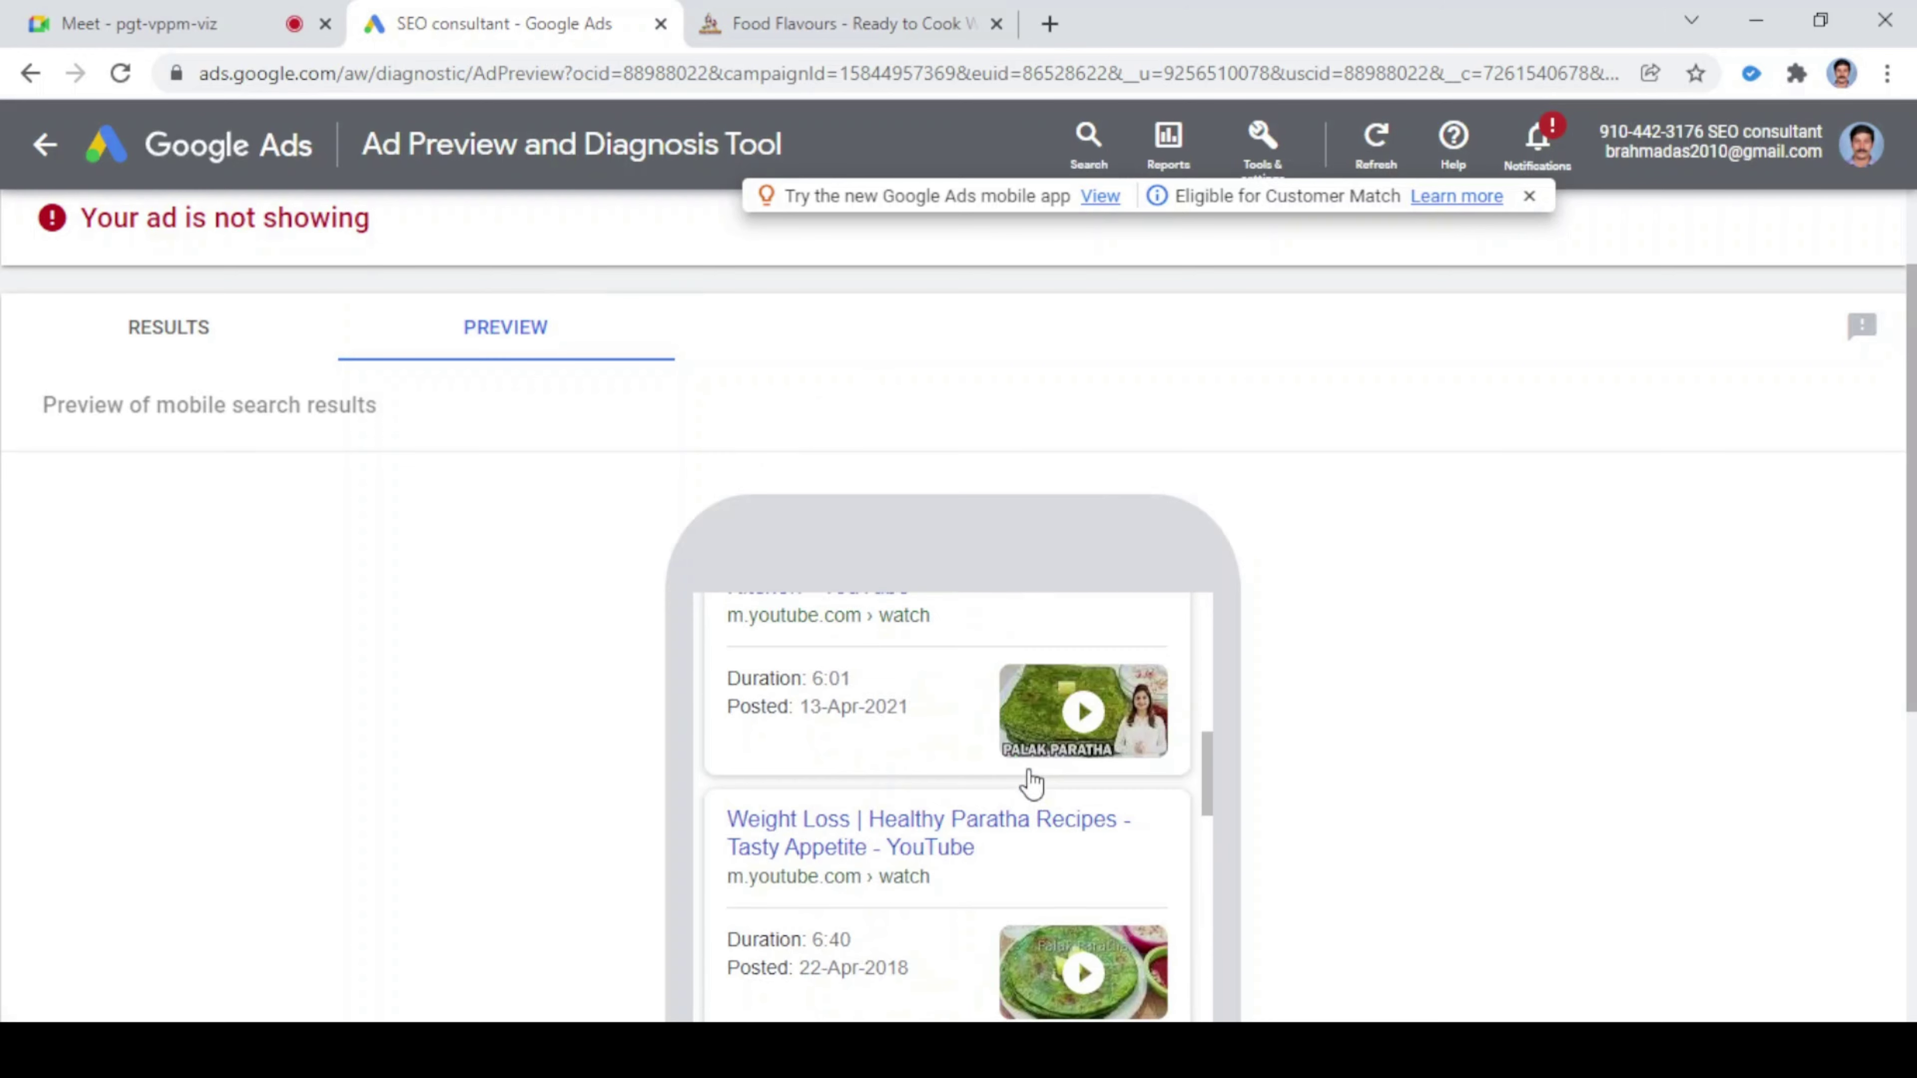
scroll(1025, 782, "up", 10)
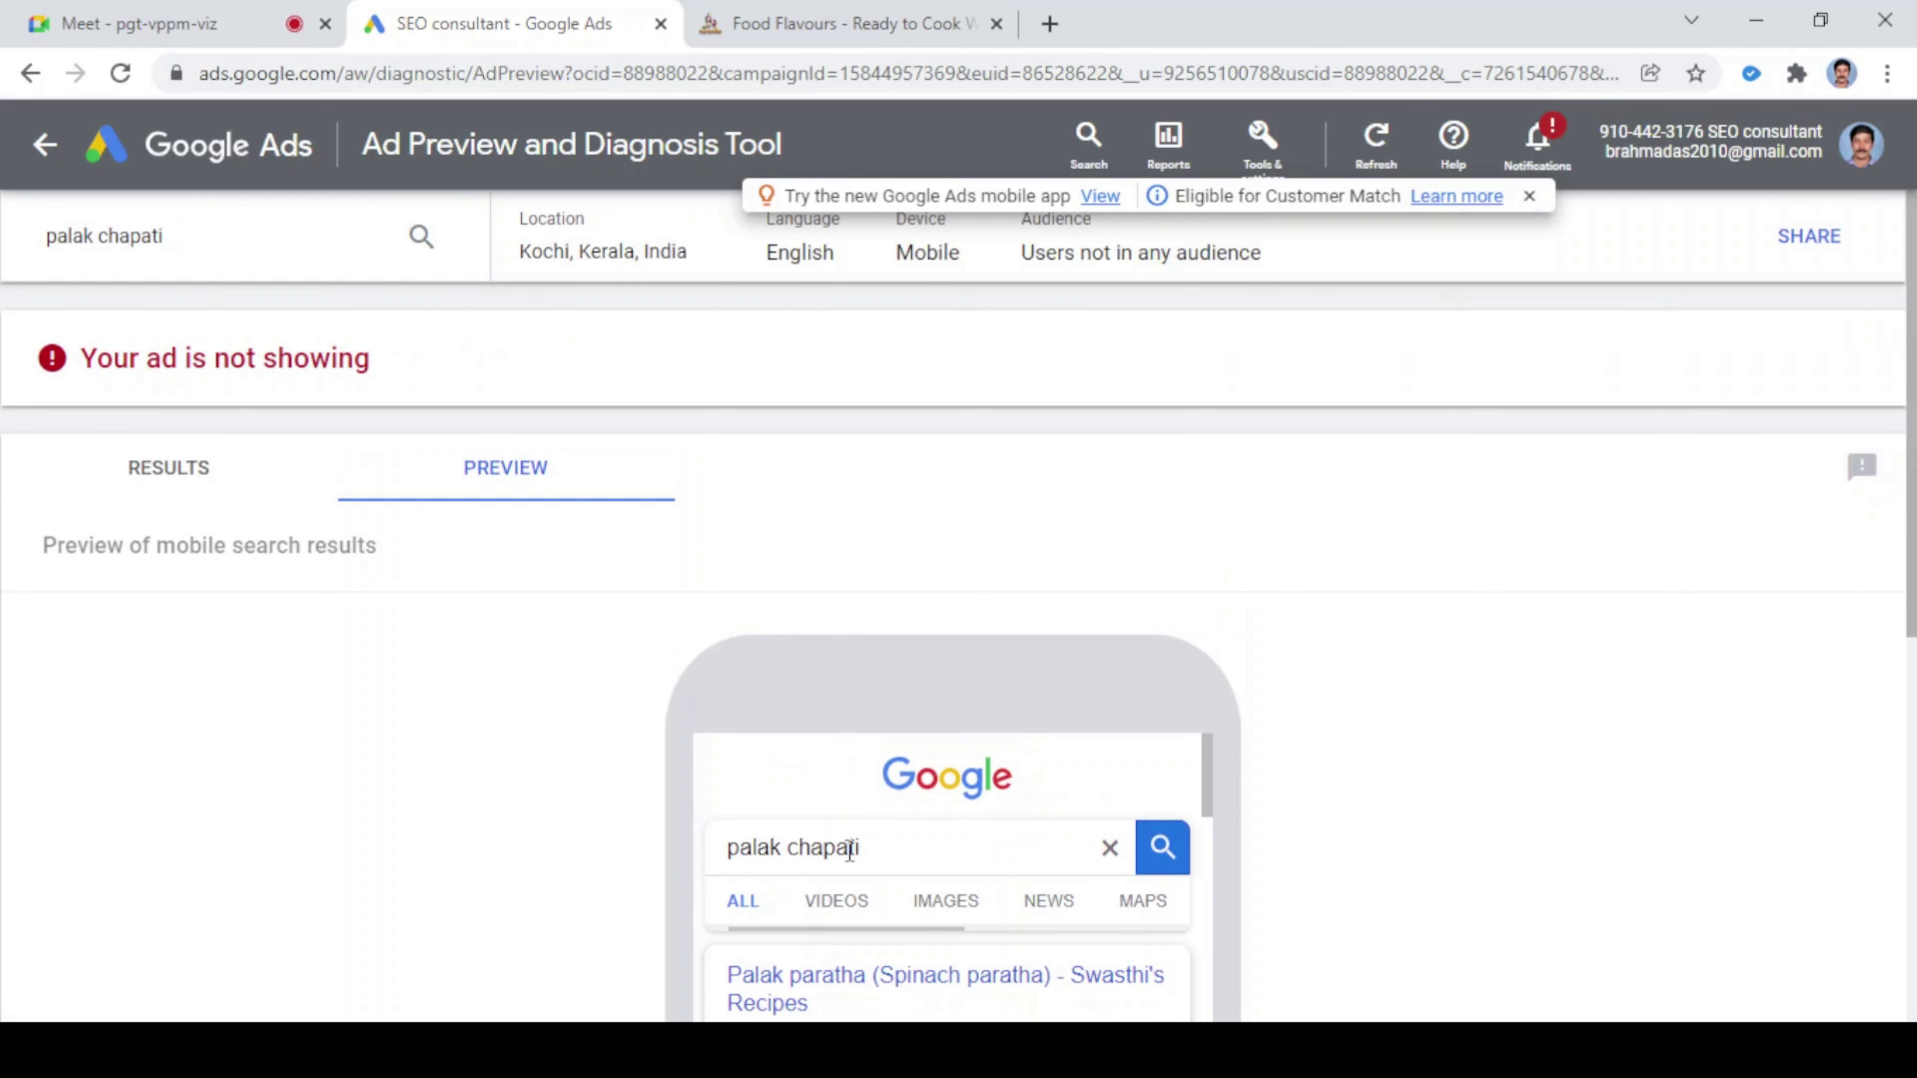
- Re-examine the first recipe listings in the mobile preview and return to the ad status above them
scroll(1161, 891, "down", 2)
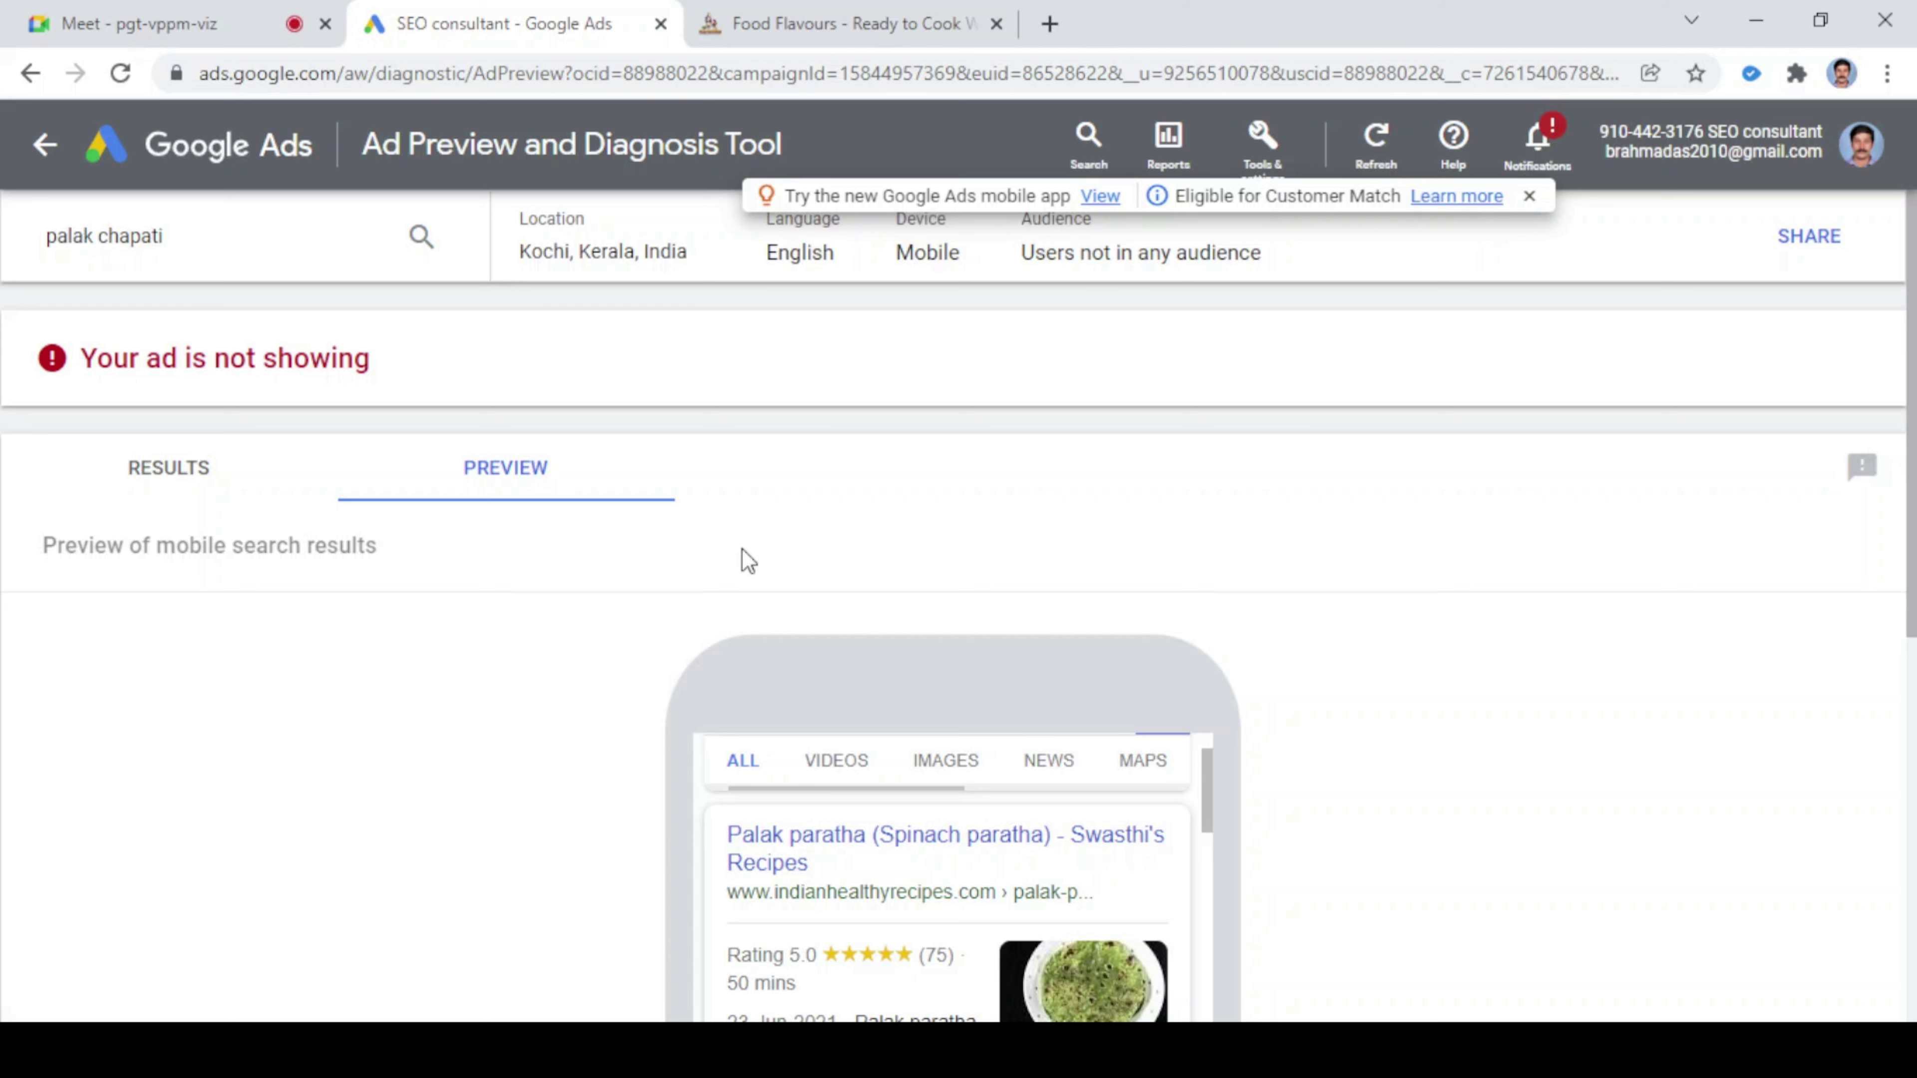
scroll(843, 621, "down", 5)
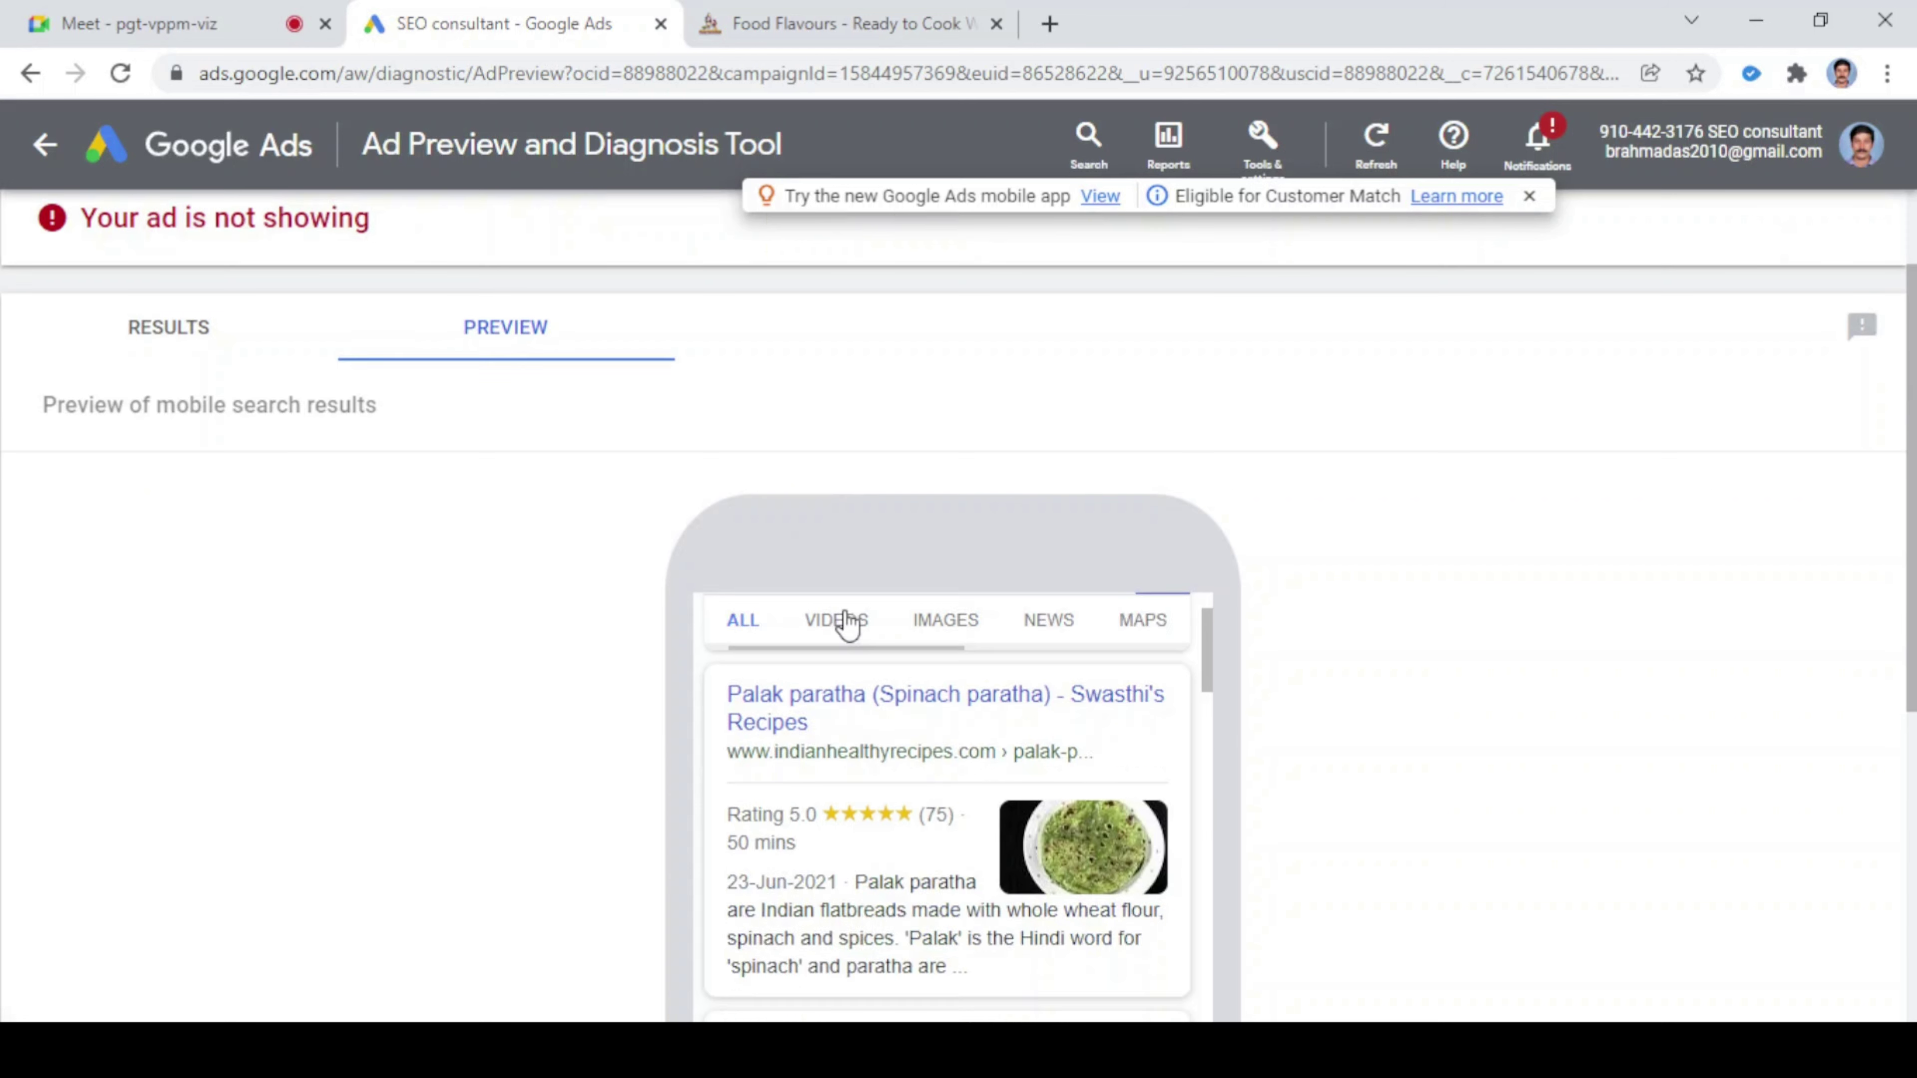
scroll(1477, 572, "down", 5)
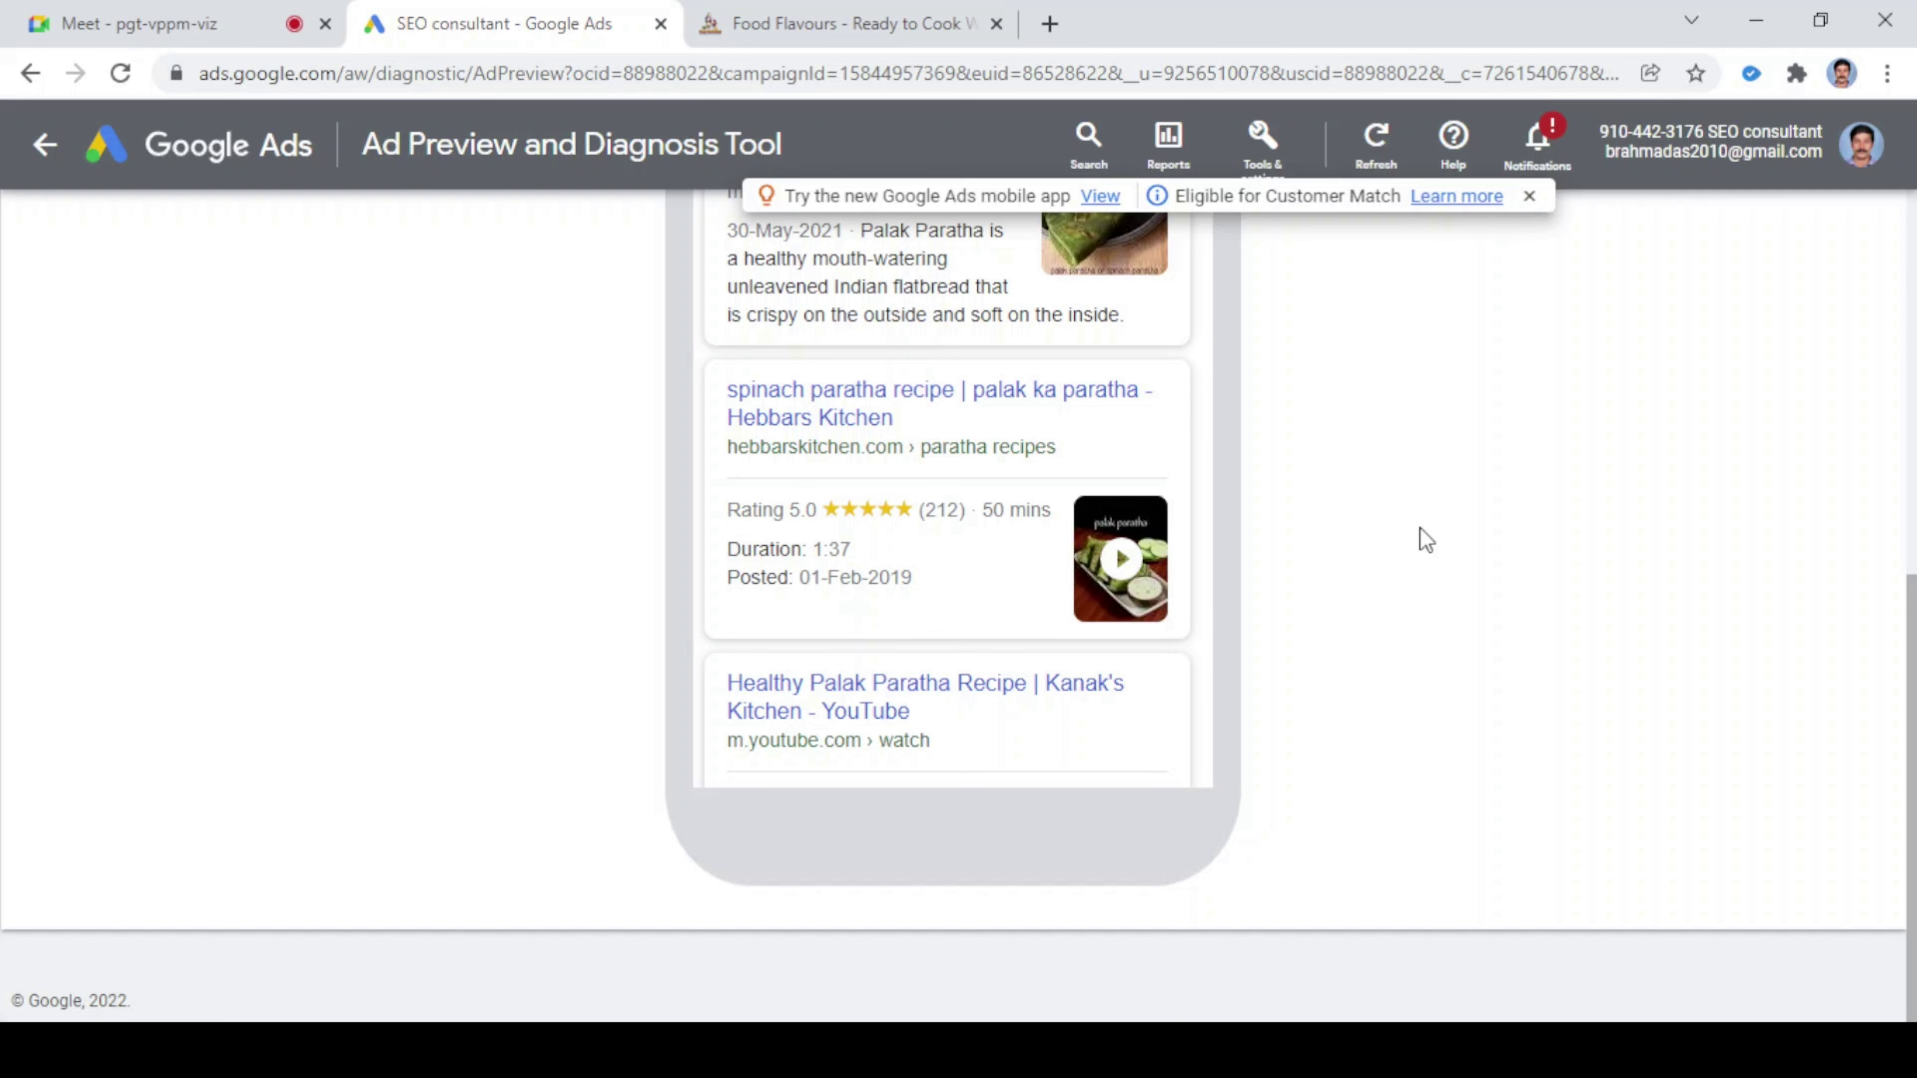
scroll(1424, 539, "up", 5)
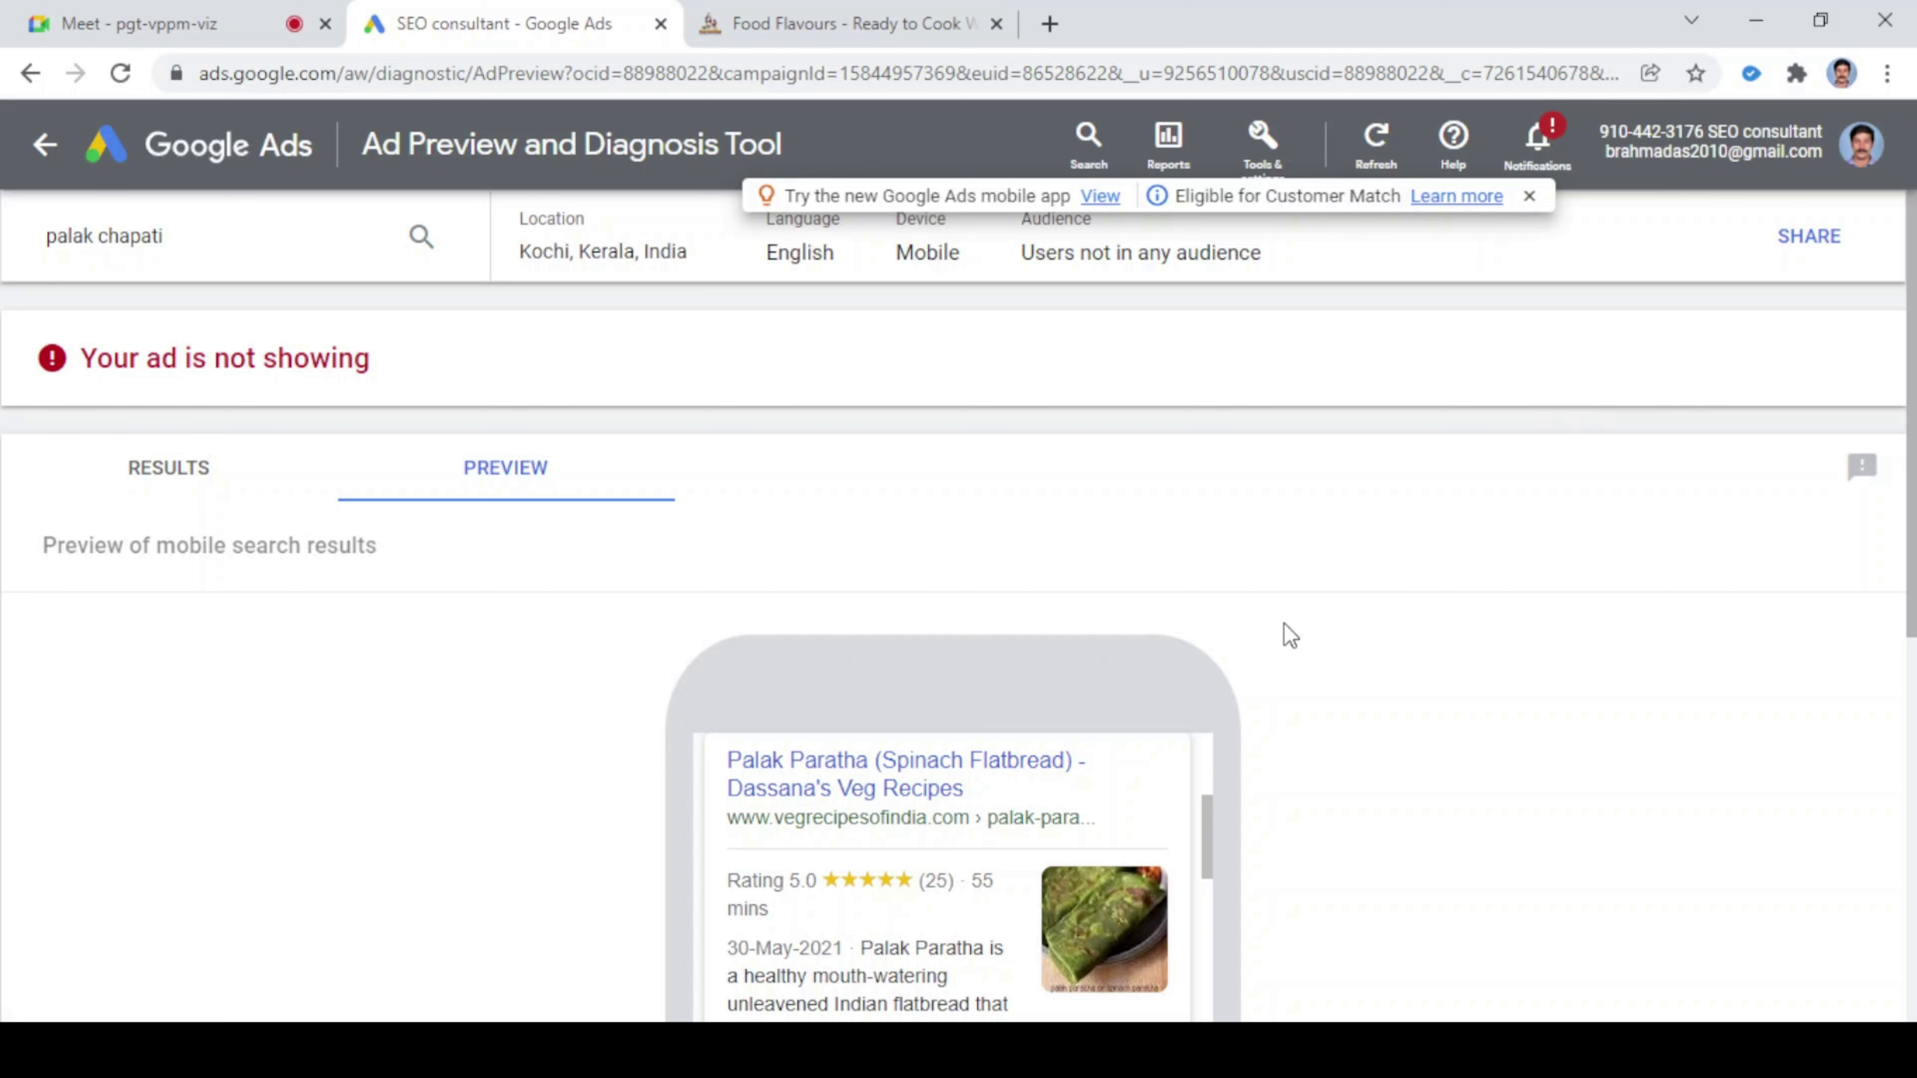
scroll(1284, 633, "down", 2)
scroll(1233, 651, "down", 2)
scroll(1323, 620, "down", 2)
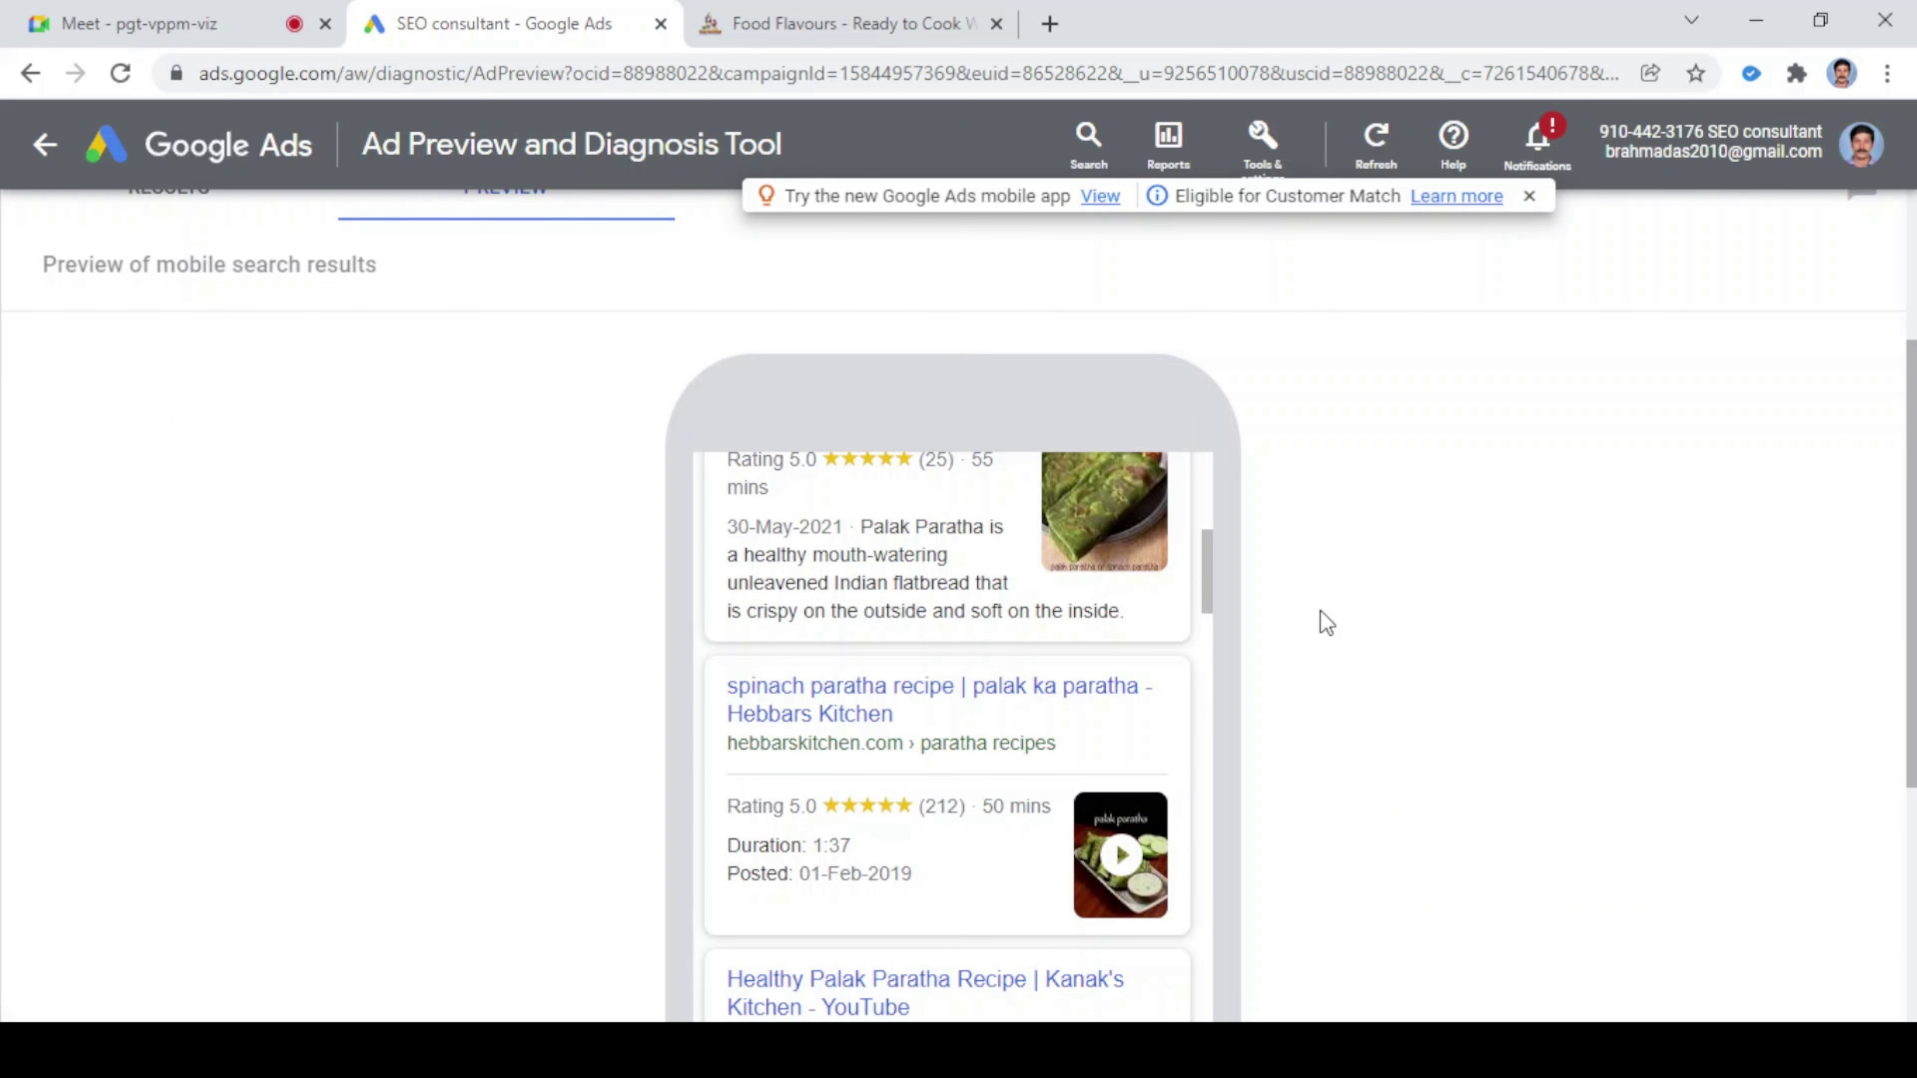
scroll(1078, 715, "up", 5)
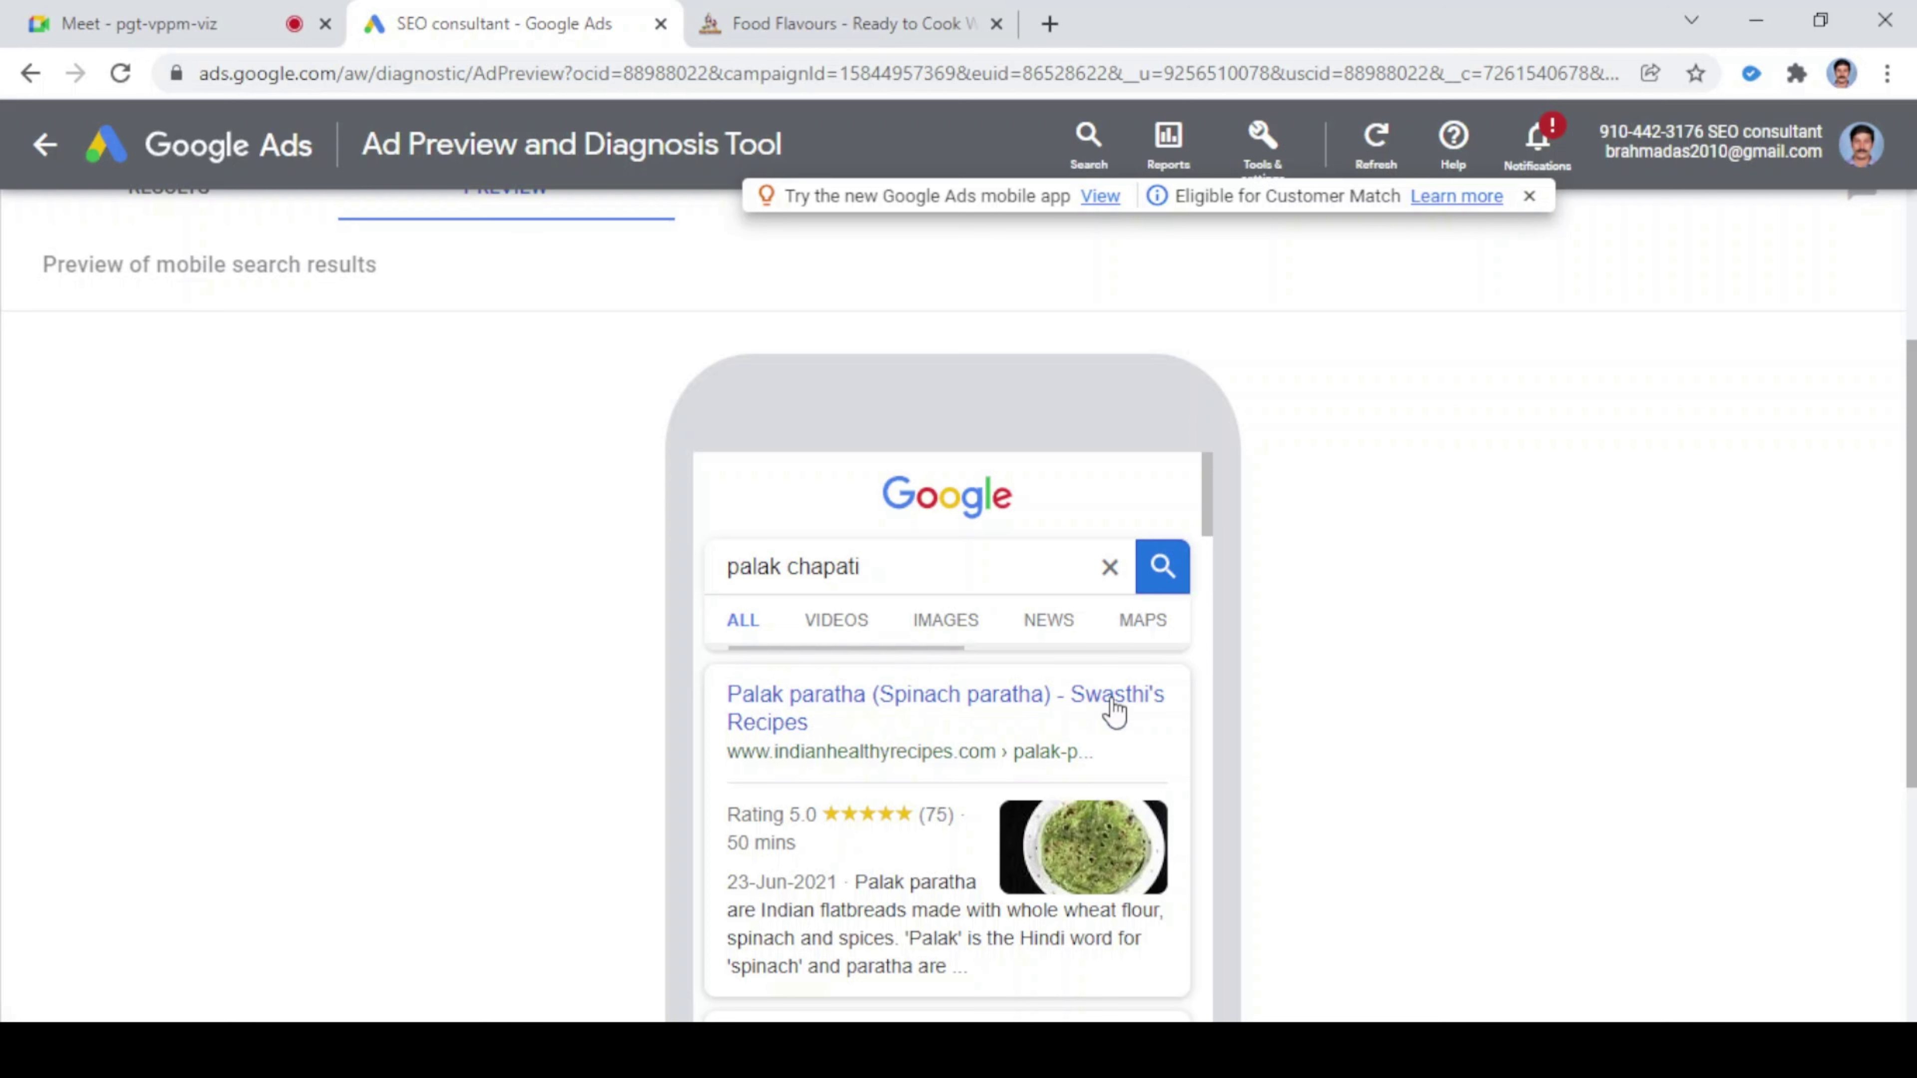
scroll(860, 796, "down", 3)
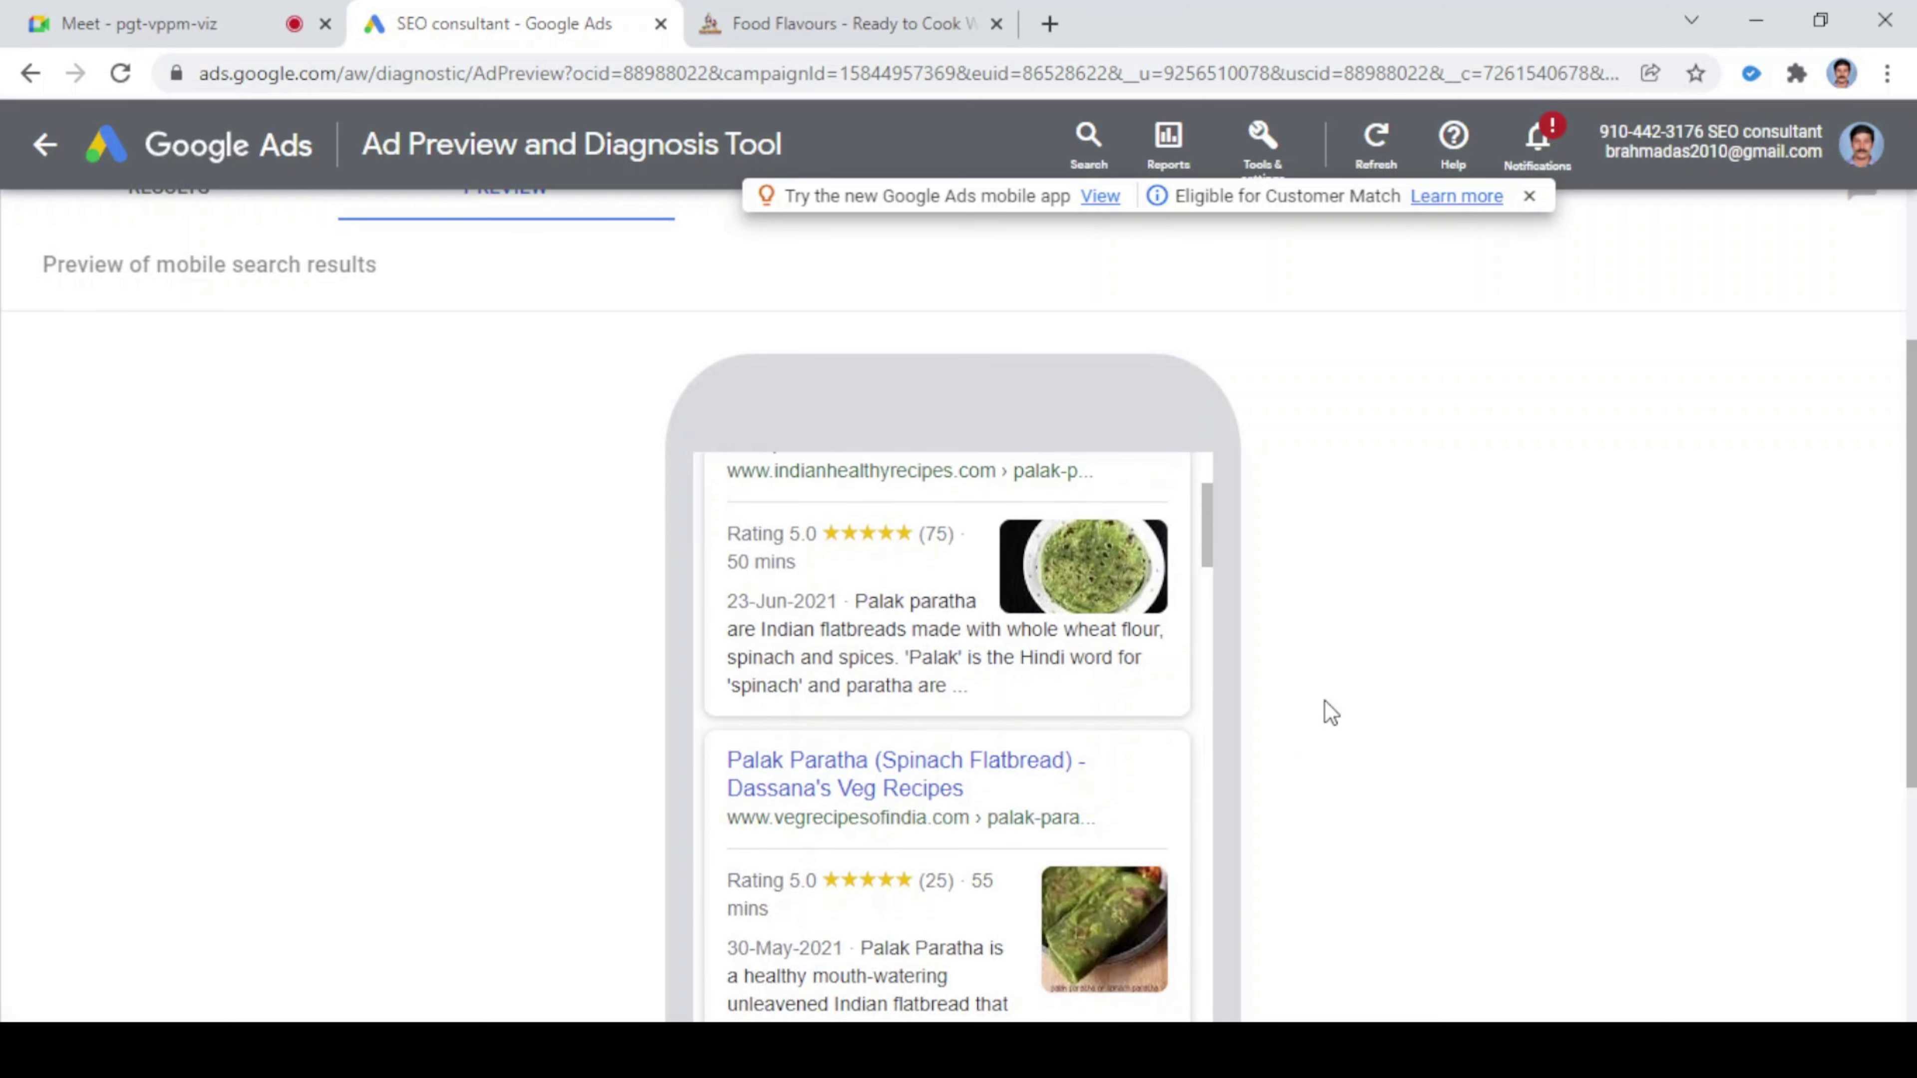
scroll(1330, 712, "up", 3)
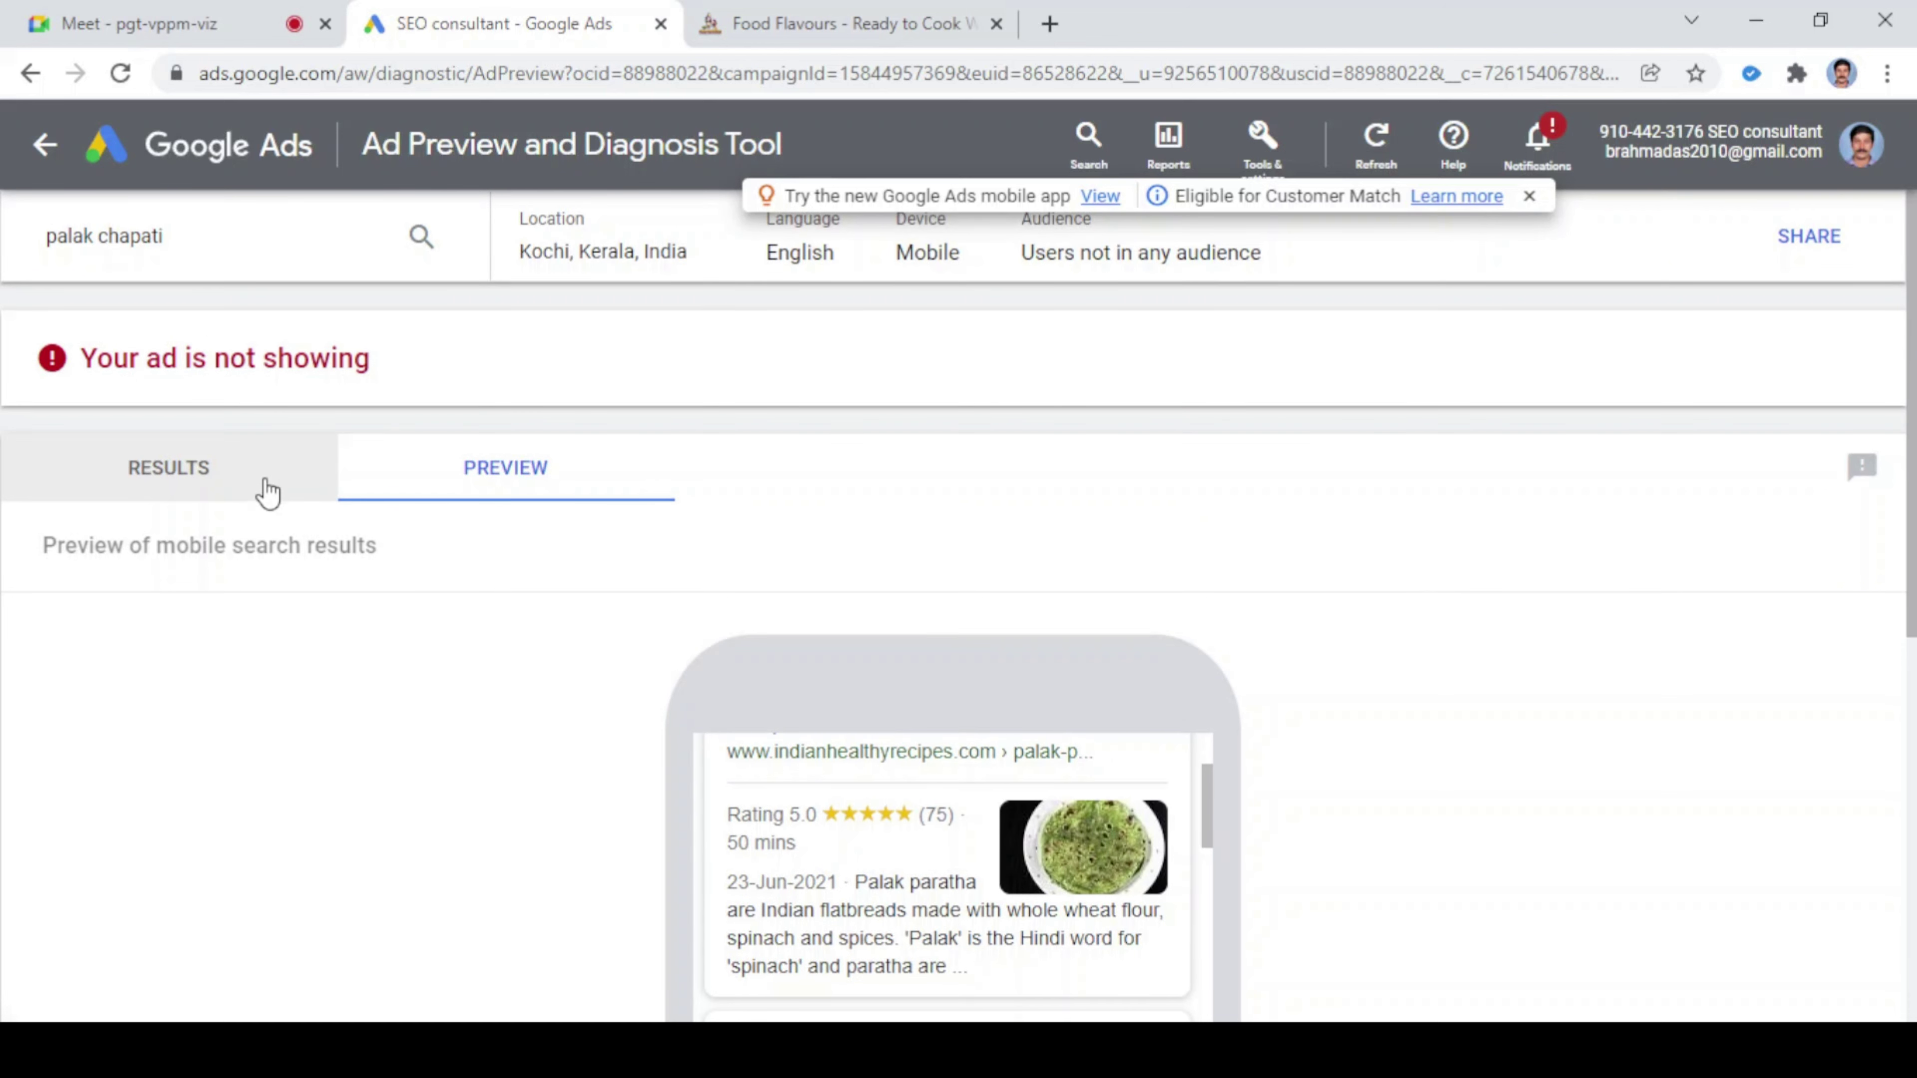